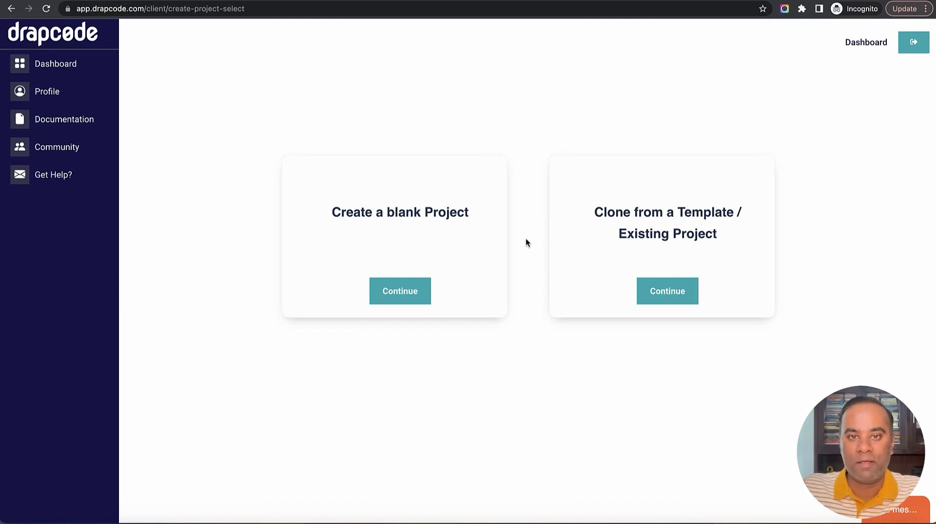
Start a blank DrapCode project and name it 'Client Portal'
{"action": "left_click", "coordinate": [401, 295]}
{"action": "left_click", "coordinate": [415, 167]}
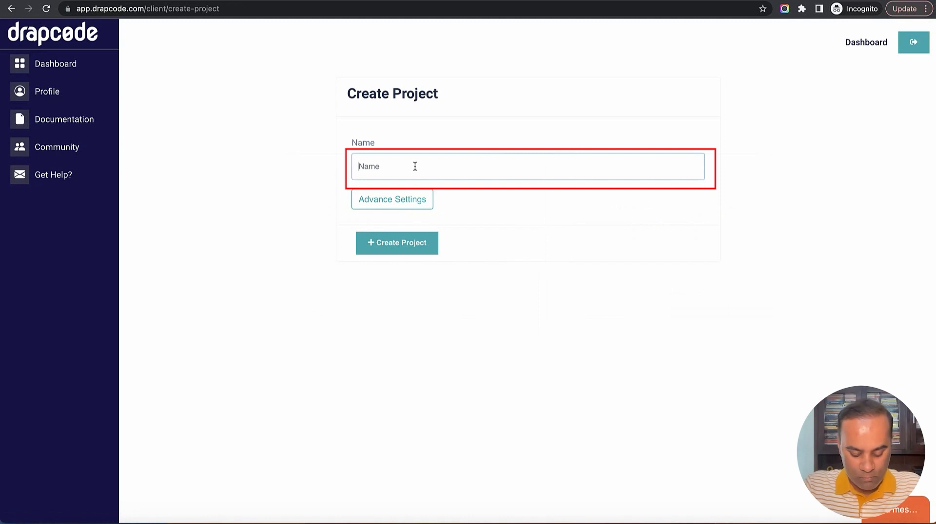
{"action": "type", "text": "Client P"}
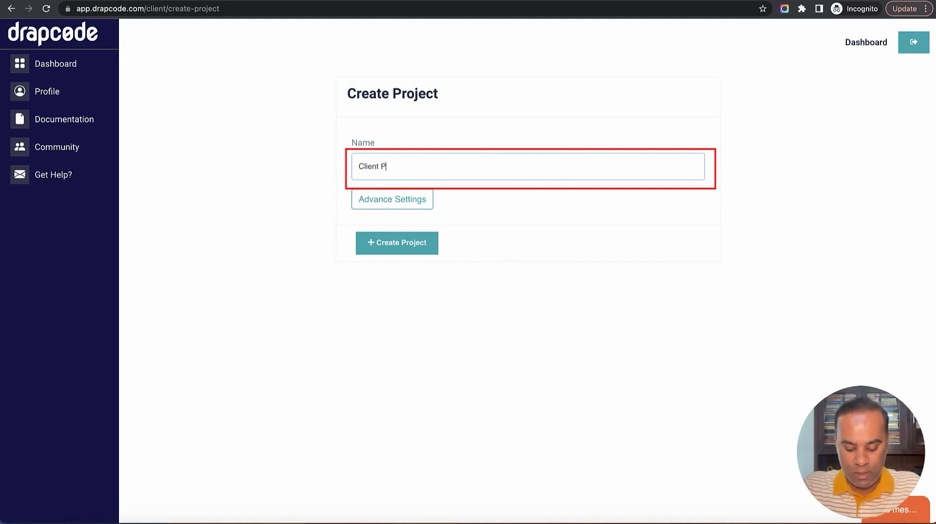
{"action": "type", "text": "ortal"}
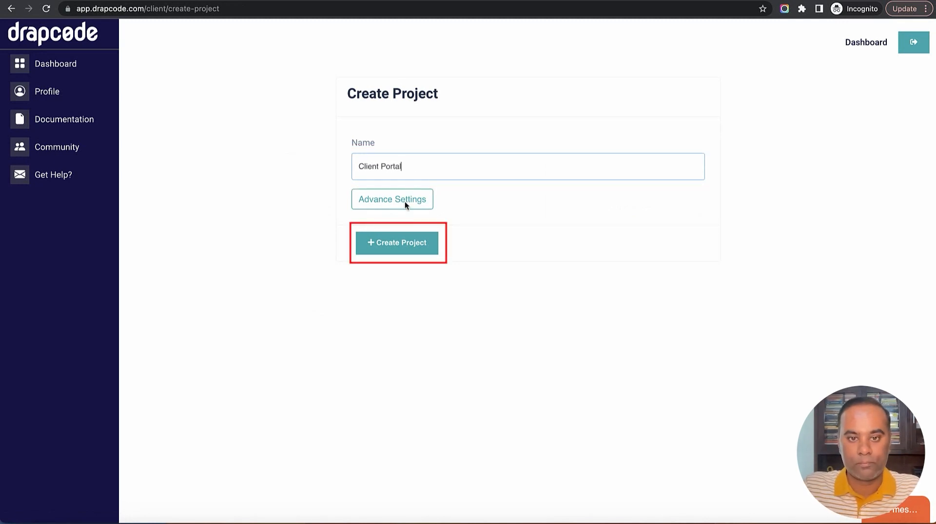
{"action": "left_click", "coordinate": [400, 247]}
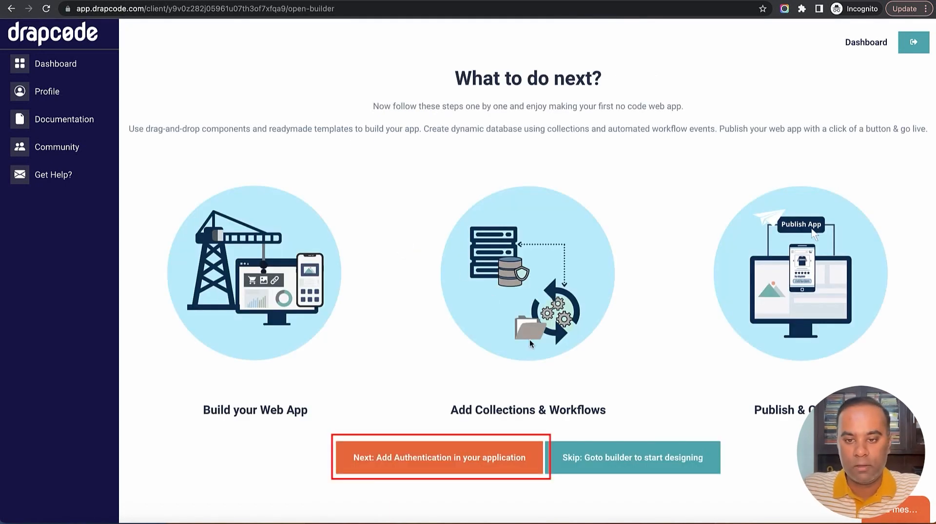
Apply the default security settings, skip collections and extra plugins, and launch the builder
{"action": "left_click", "coordinate": [443, 461]}
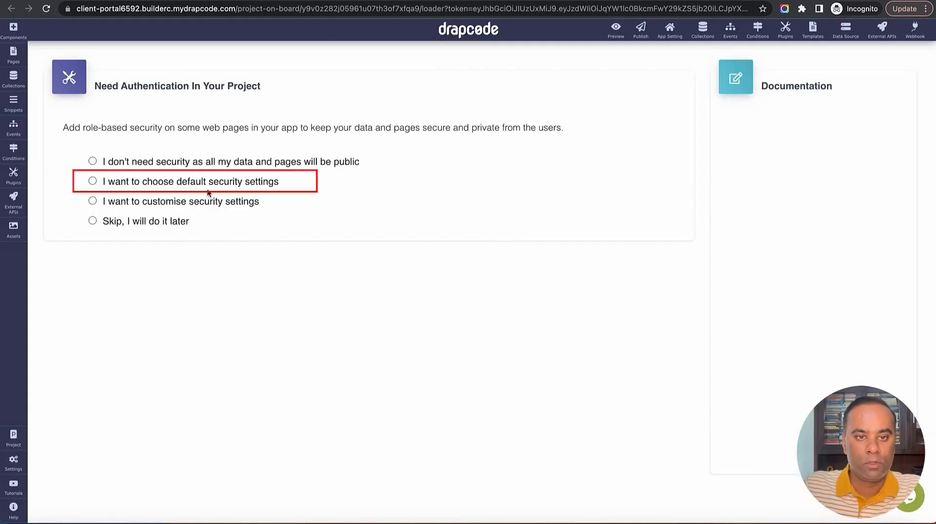
{"action": "left_click", "coordinate": [207, 184]}
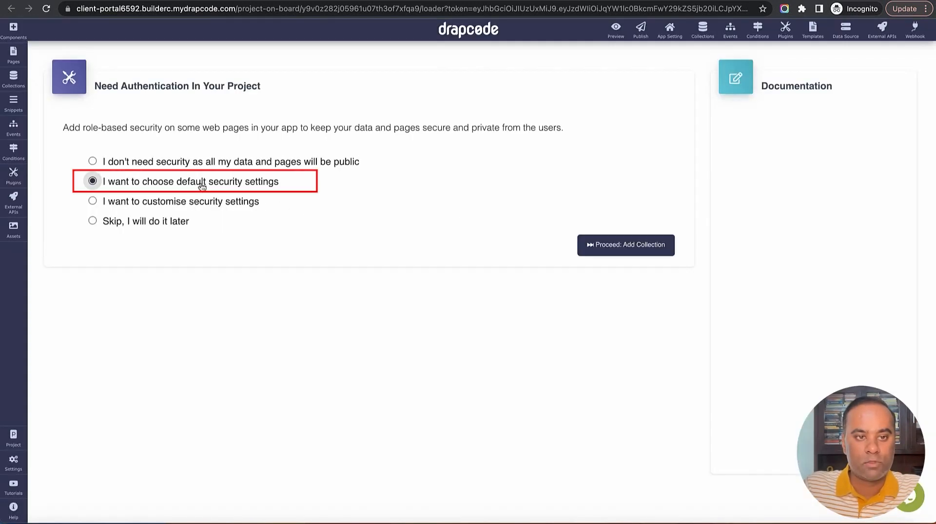
{"action": "left_click", "coordinate": [635, 251]}
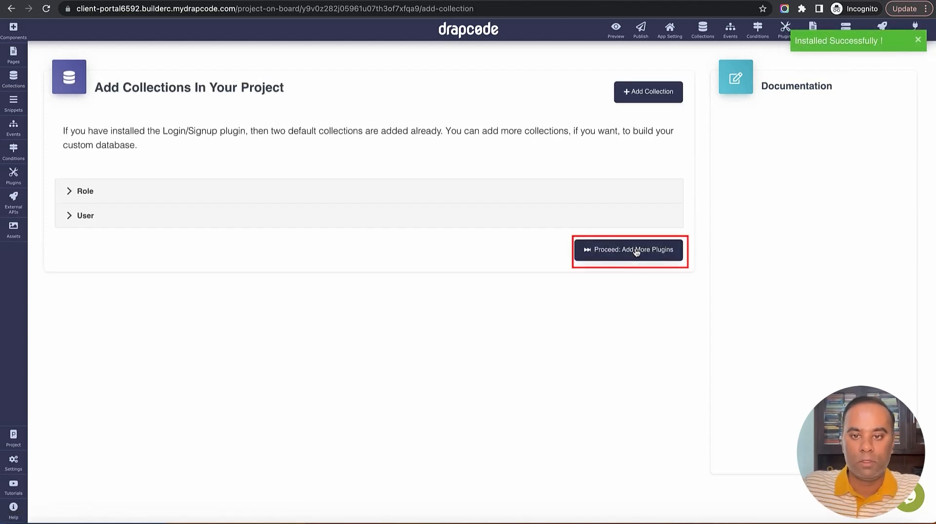
{"action": "left_click", "coordinate": [636, 251]}
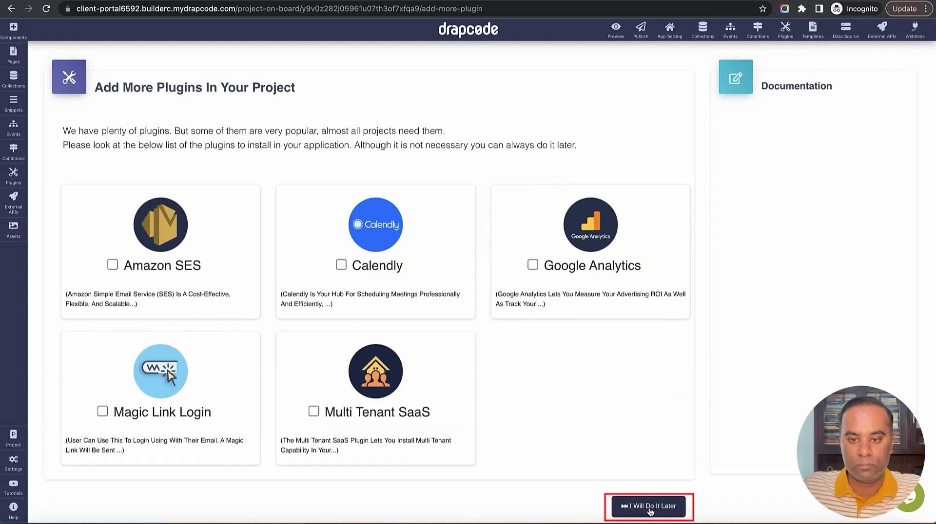
{"action": "left_click", "coordinate": [650, 507]}
{"action": "left_click", "coordinate": [396, 374]}
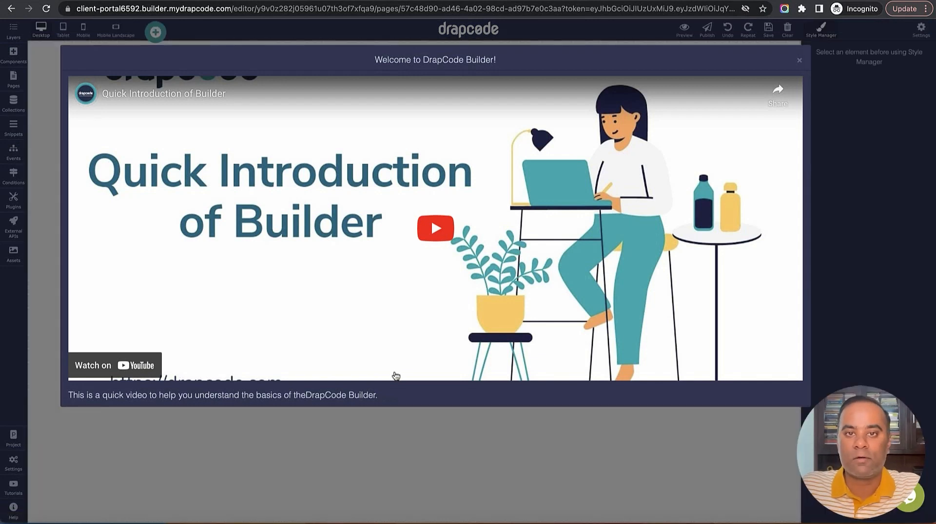
Close the welcome video and show the Collections panel listing Role and User
{"action": "left_click", "coordinate": [799, 60]}
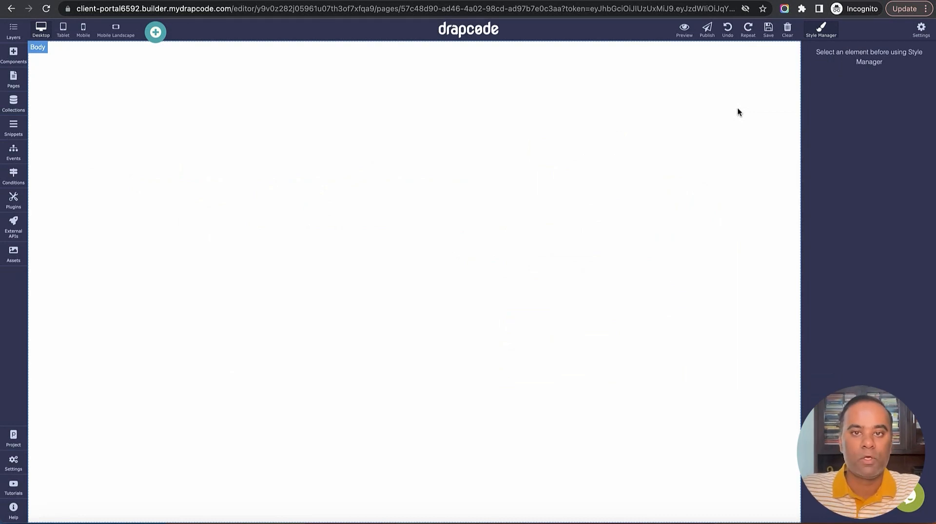
{"action": "left_click", "coordinate": [14, 103]}
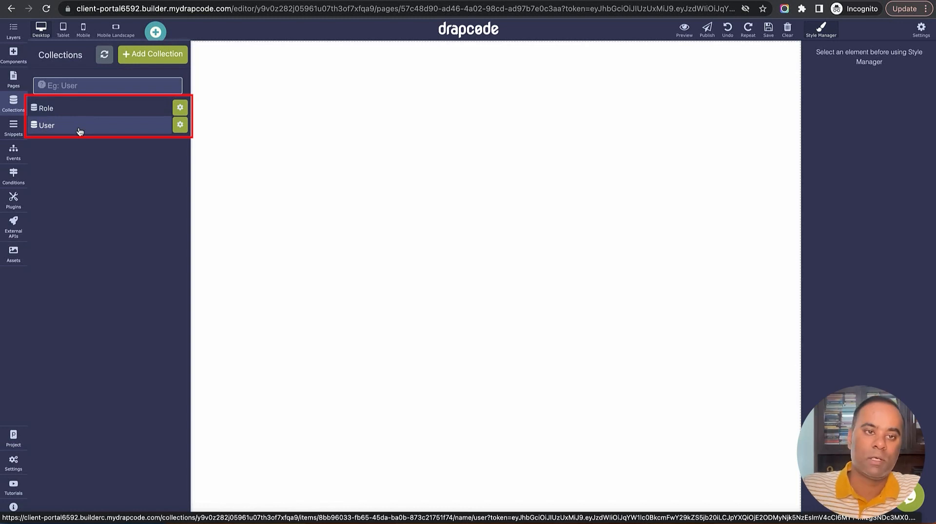
Open the Create Collection form from the Collections panel's + Add Collection button
{"action": "left_click", "coordinate": [155, 60]}
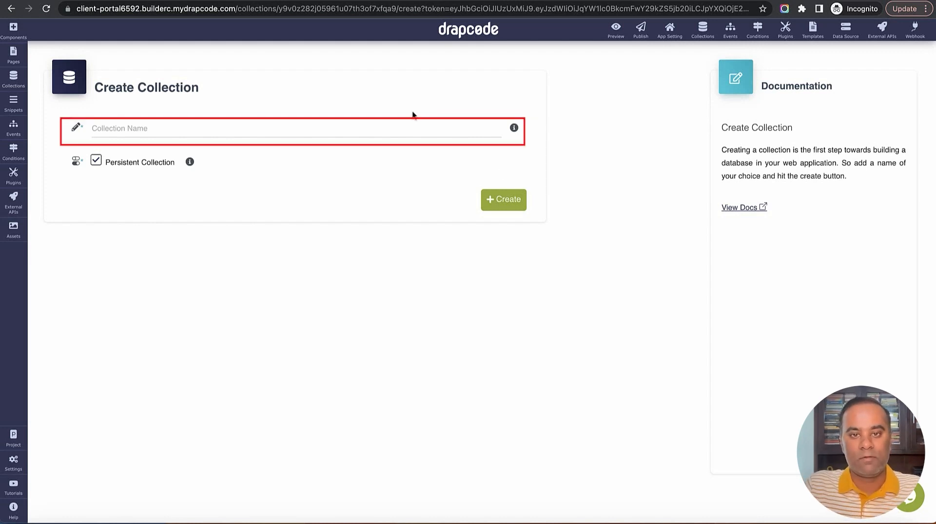
Create the Client collection and give it a Name text field
{"action": "left_click", "coordinate": [413, 129]}
{"action": "type", "text": "Client"}
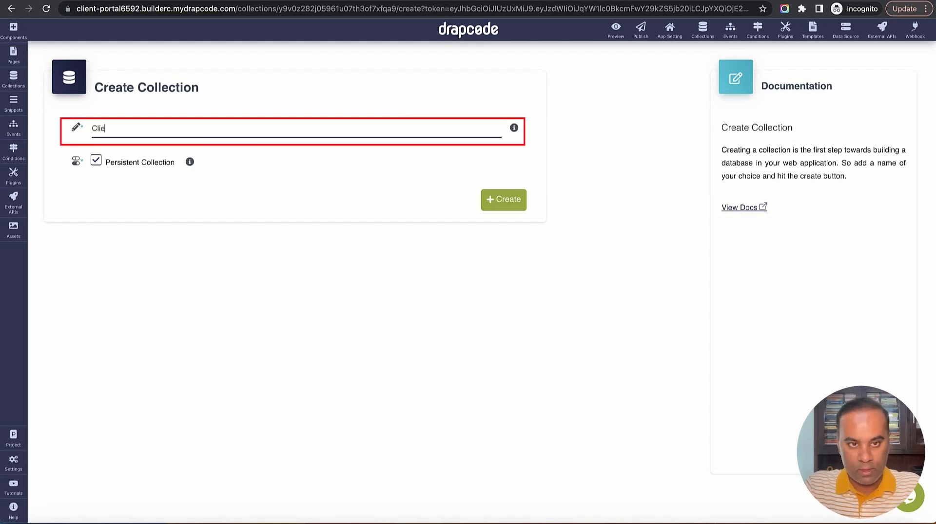
{"action": "left_click", "coordinate": [506, 201]}
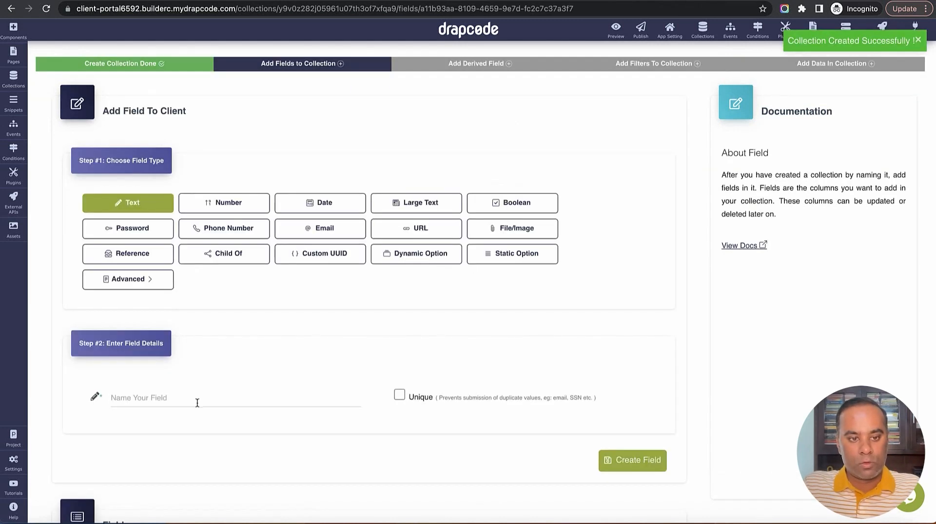
{"action": "left_click", "coordinate": [195, 403]}
{"action": "type", "text": "Name"}
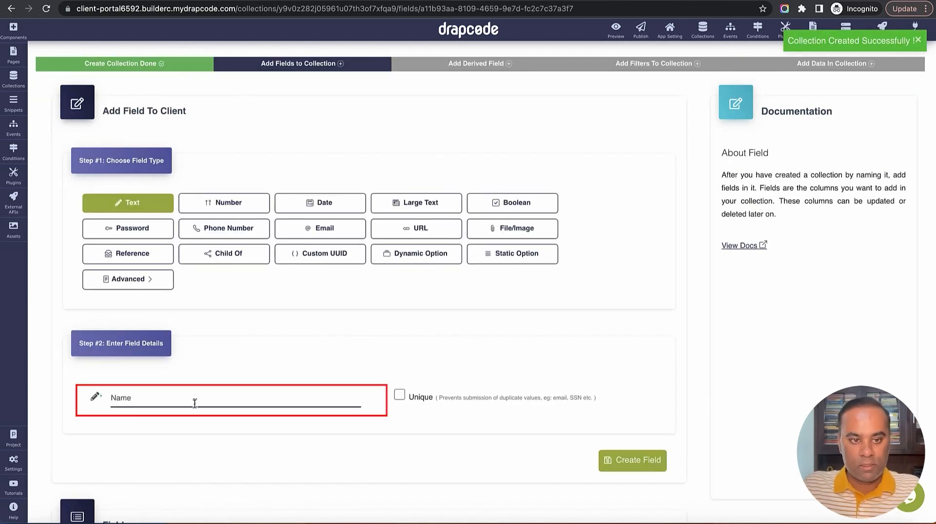
{"action": "left_click", "coordinate": [642, 459]}
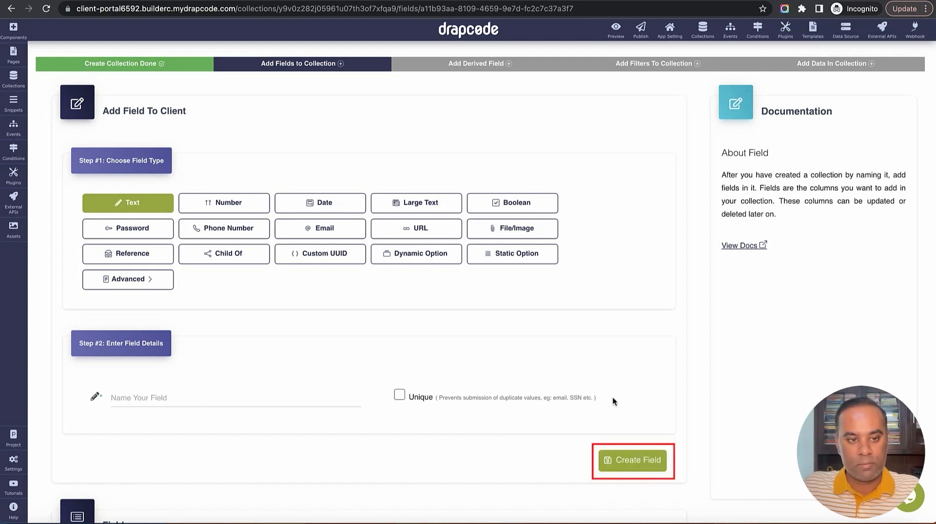
Add a Start Date date field to the Client collection
{"action": "scroll", "coordinate": [572, 373], "scroll_direction": "down", "scroll_amount": 5}
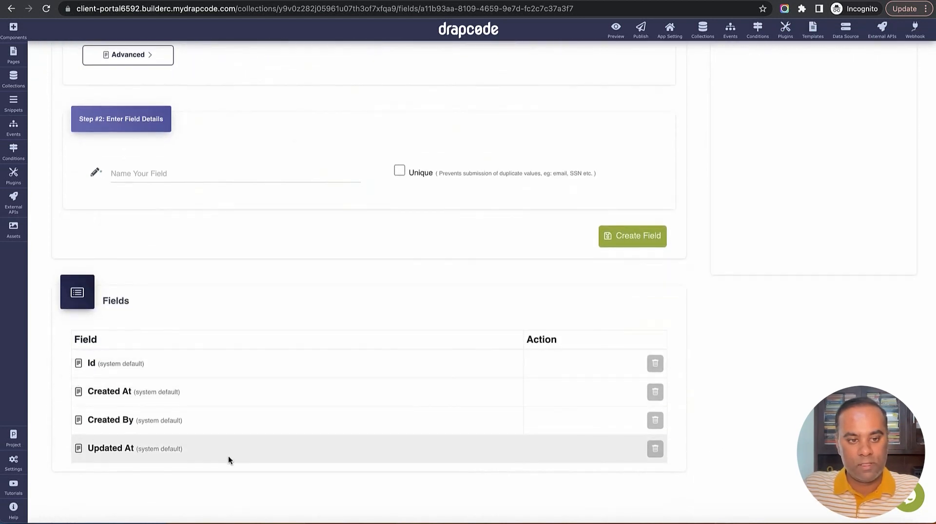
{"action": "scroll", "coordinate": [292, 414], "scroll_direction": "up", "scroll_amount": 5}
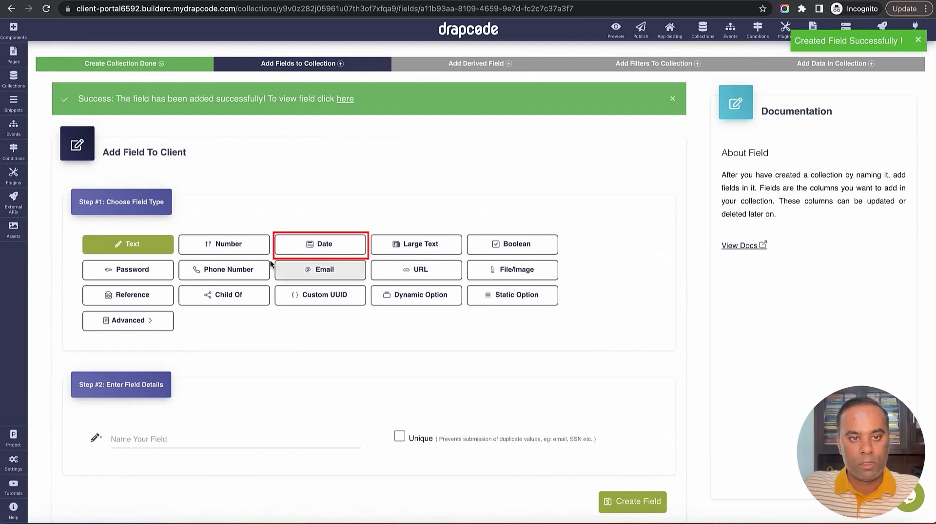
{"action": "left_click", "coordinate": [325, 247]}
{"action": "scroll", "coordinate": [330, 317], "scroll_direction": "down", "scroll_amount": 5}
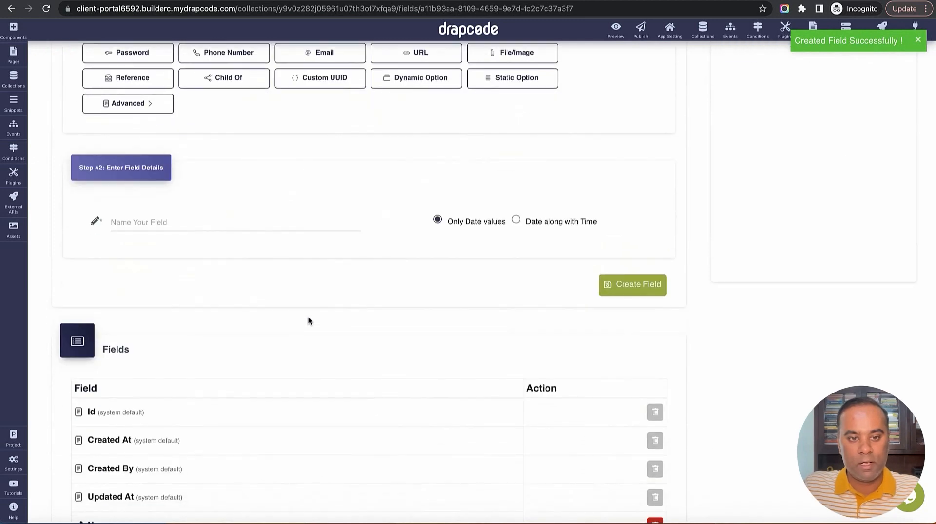
{"action": "left_click", "coordinate": [289, 227]}
{"action": "type", "text": "S"}
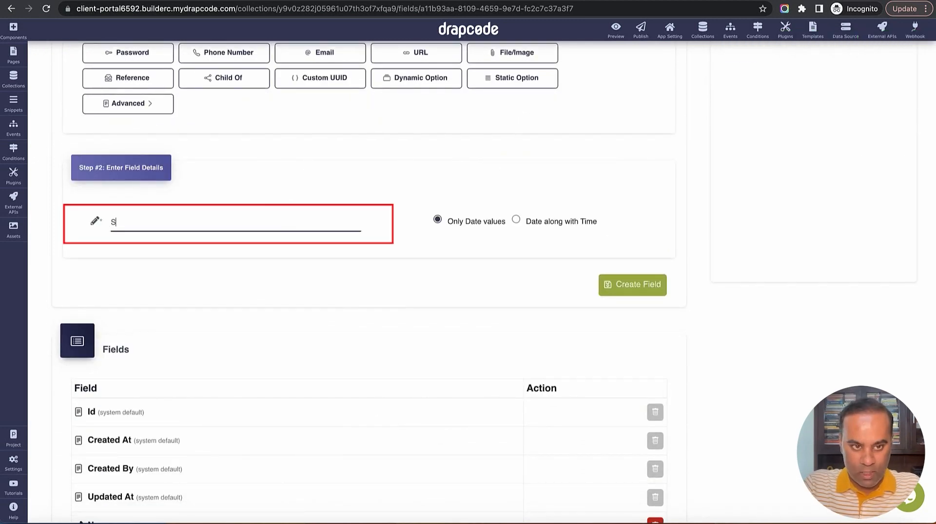
{"action": "type", "text": "tart"}
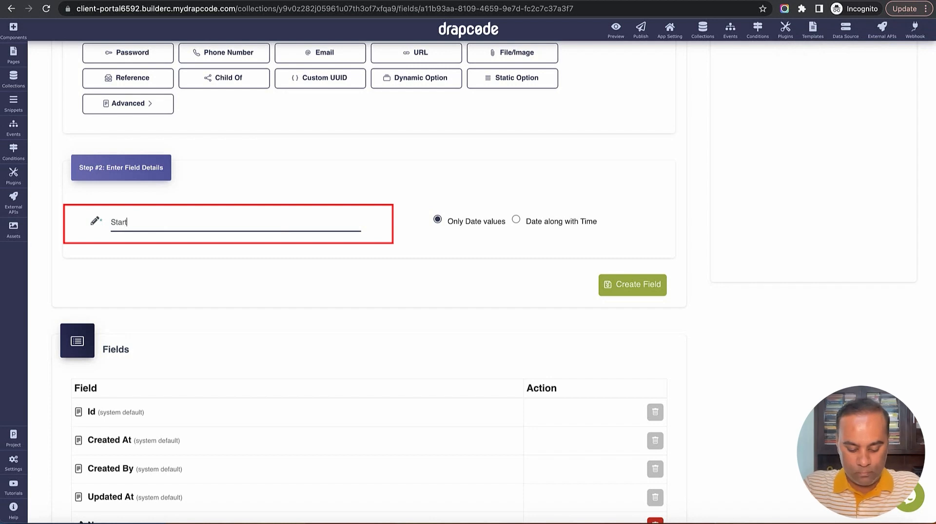
{"action": "type", "text": " Date"}
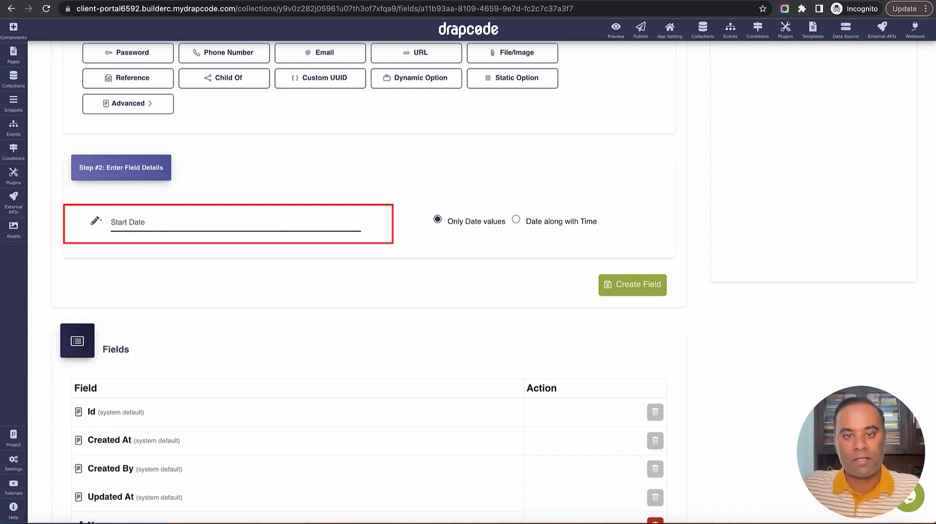
{"action": "left_click", "coordinate": [632, 282]}
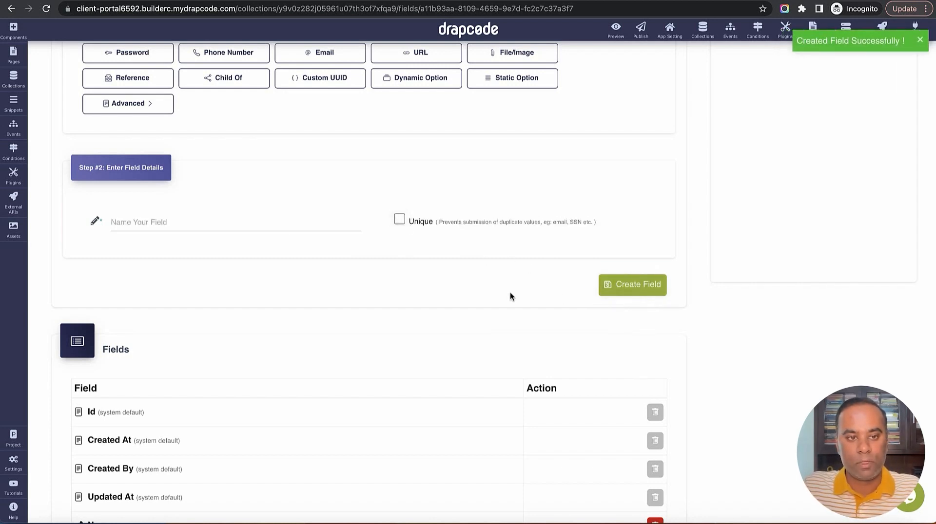
Begin a File/Image field named Logo that allows png files
{"action": "scroll", "coordinate": [510, 297], "scroll_direction": "up", "scroll_amount": 3}
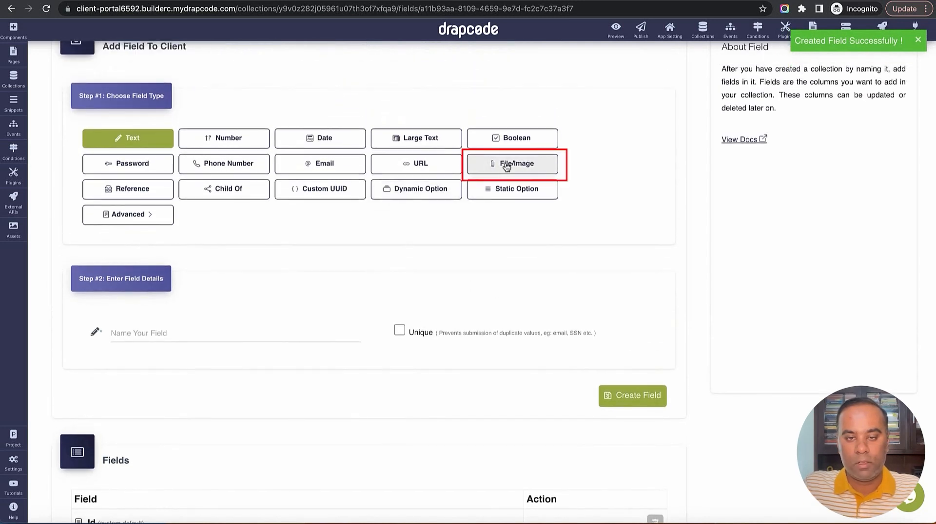
{"action": "left_click", "coordinate": [507, 167]}
{"action": "scroll", "coordinate": [371, 298], "scroll_direction": "down", "scroll_amount": 1}
{"action": "left_click", "coordinate": [311, 317]}
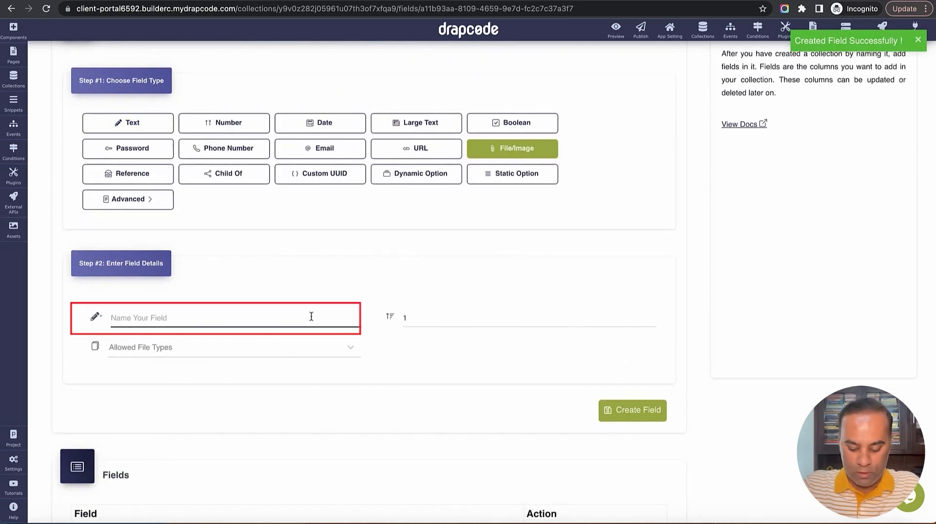
{"action": "type", "text": "Logi"}
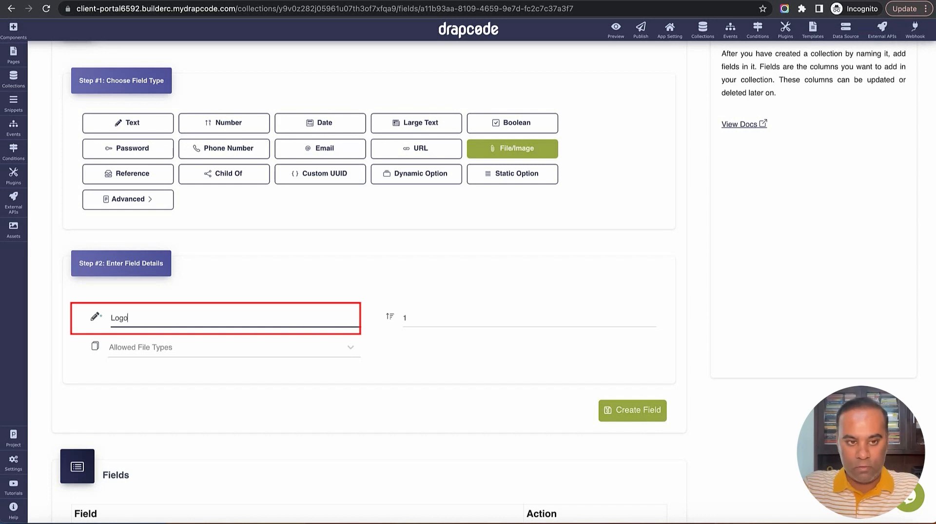
{"action": "left_click", "coordinate": [336, 346]}
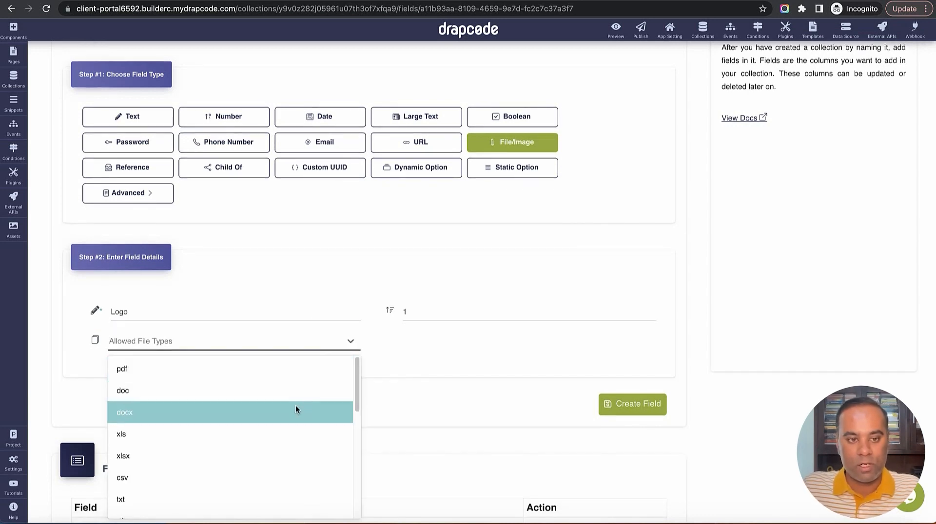
{"action": "scroll", "coordinate": [295, 409], "scroll_direction": "down", "scroll_amount": 1}
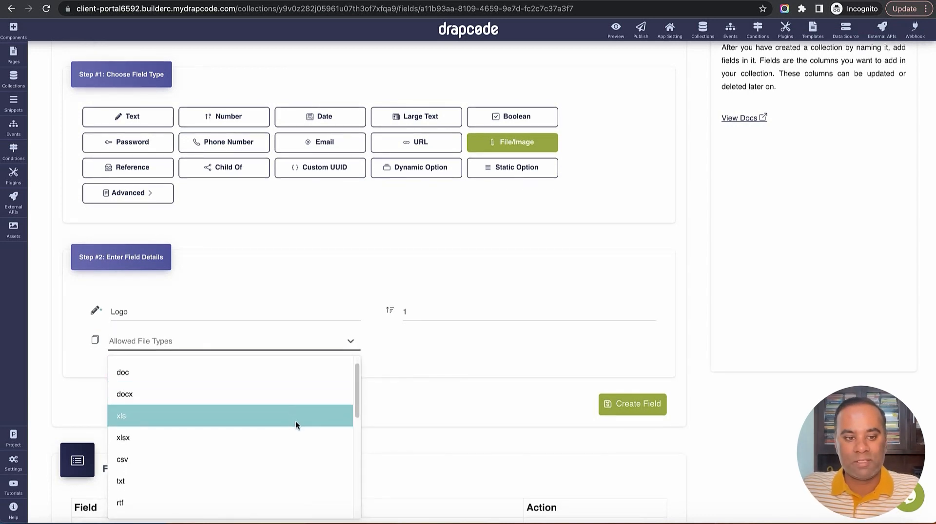
{"action": "scroll", "coordinate": [294, 422], "scroll_direction": "down", "scroll_amount": 2}
{"action": "scroll", "coordinate": [288, 438], "scroll_direction": "down", "scroll_amount": 10}
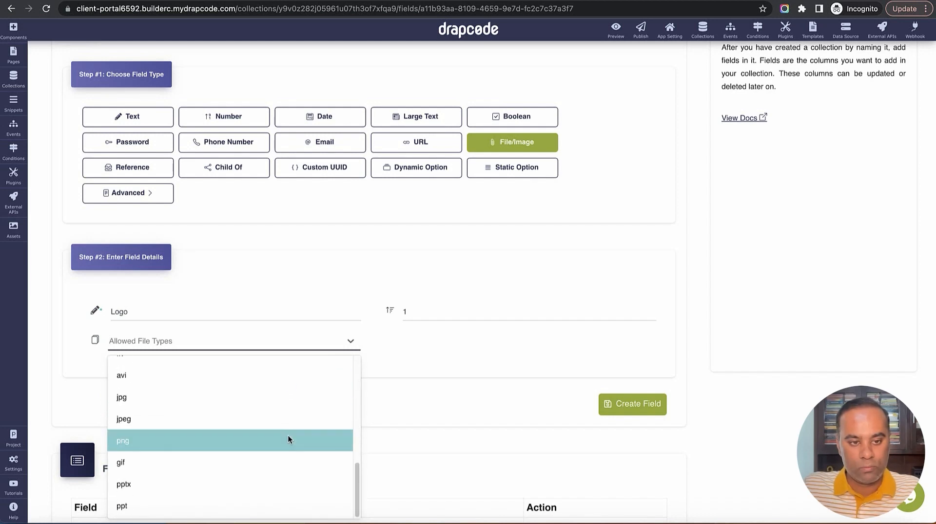
{"action": "left_click", "coordinate": [288, 439]}
Save the Logo field and add a URL field named Website to Client
{"action": "left_click", "coordinate": [625, 413]}
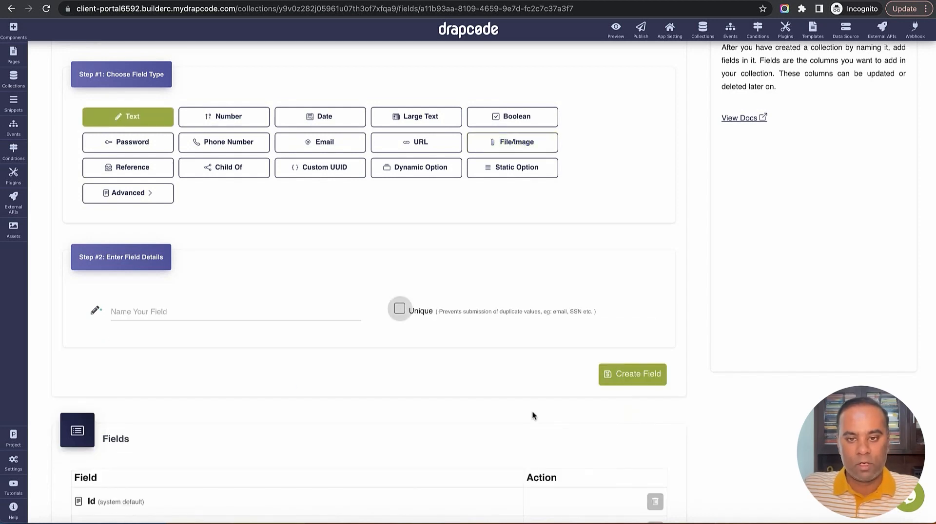
{"action": "scroll", "coordinate": [534, 409], "scroll_direction": "down", "scroll_amount": 5}
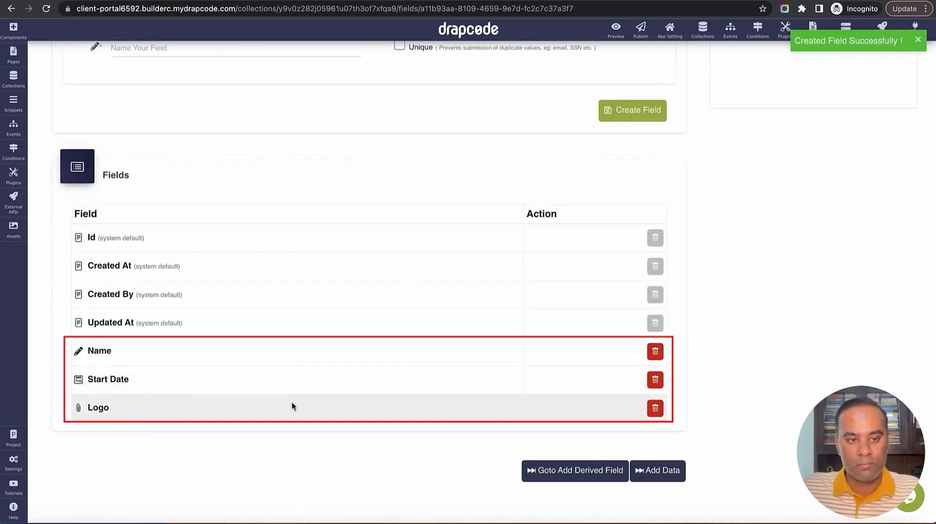
{"action": "scroll", "coordinate": [326, 329], "scroll_direction": "up", "scroll_amount": 5}
{"action": "scroll", "coordinate": [327, 331], "scroll_direction": "up", "scroll_amount": 1}
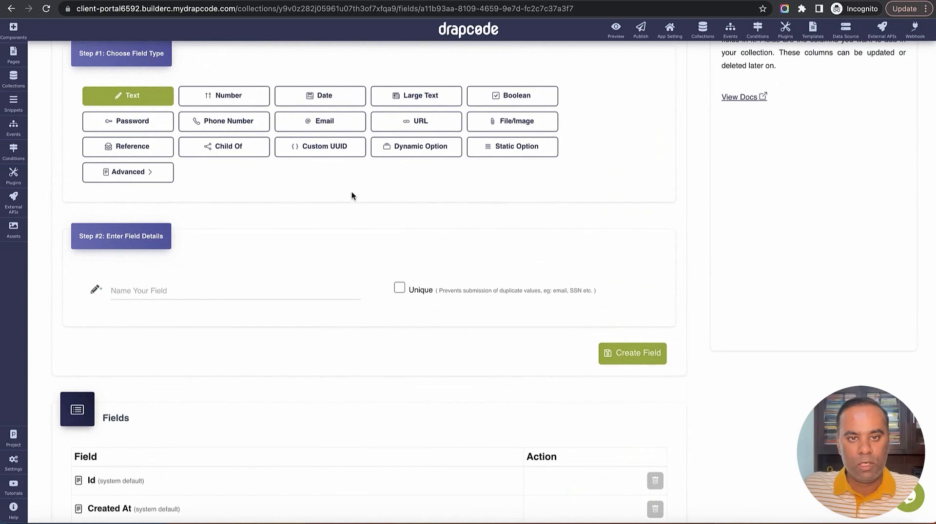
{"action": "left_click", "coordinate": [418, 122]}
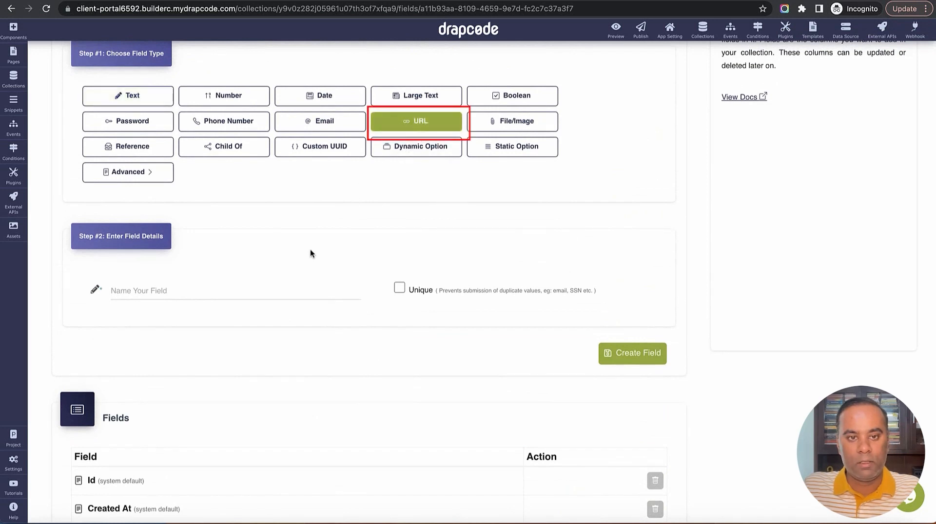
{"action": "left_click", "coordinate": [304, 283]}
{"action": "type", "text": "w"}
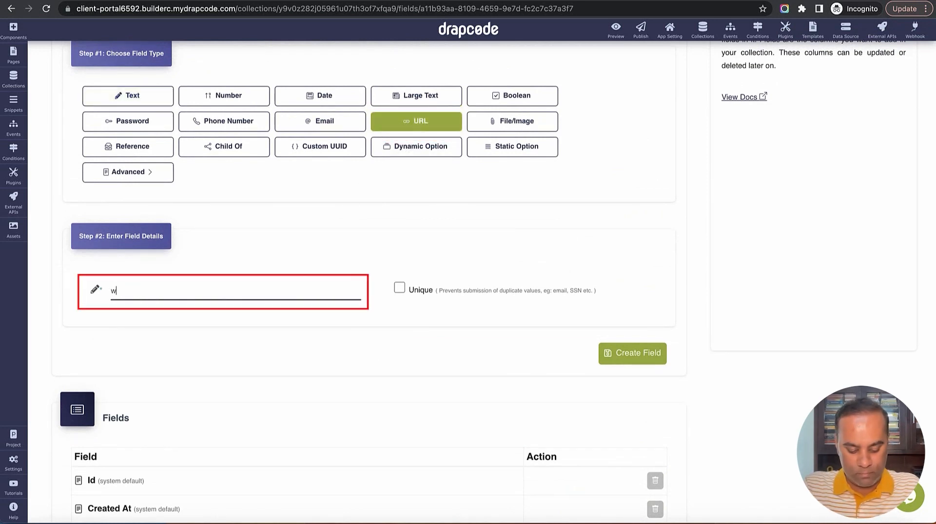
{"action": "type", "text": "ebsite"}
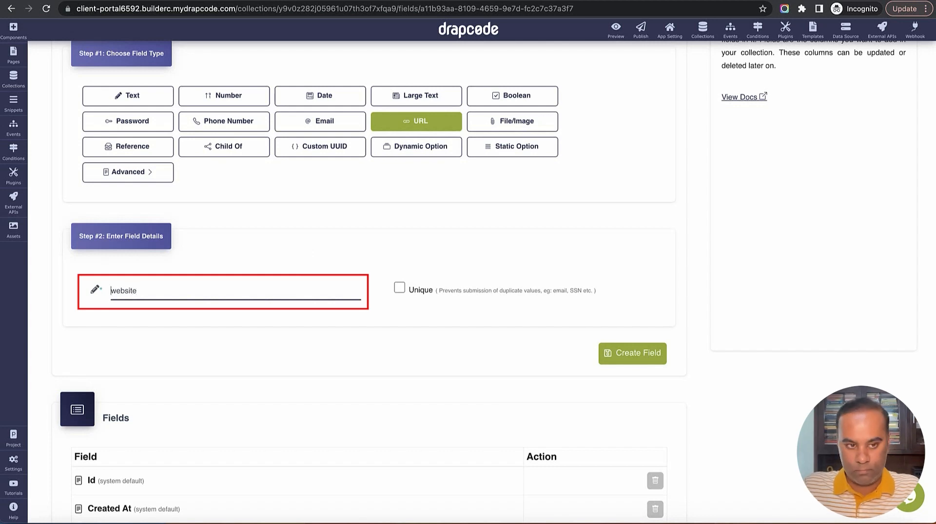
{"action": "type", "text": "W"}
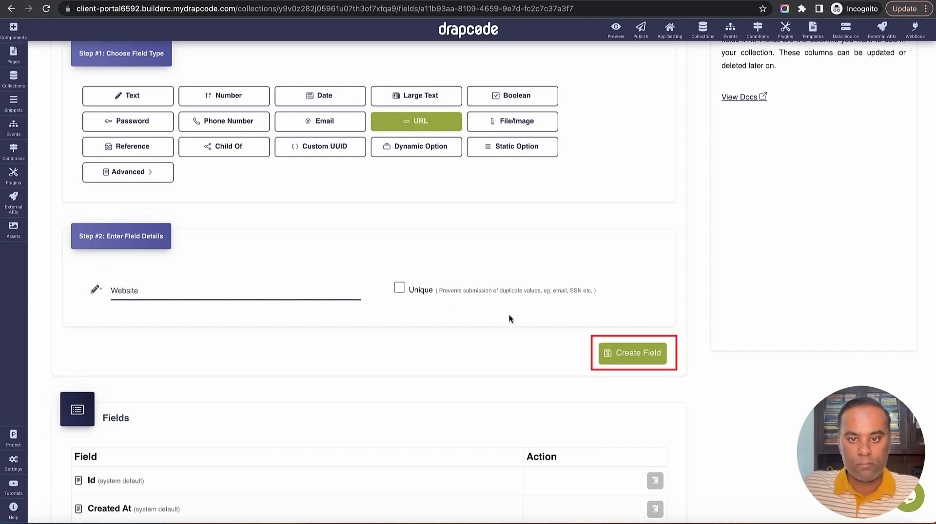
{"action": "left_click", "coordinate": [626, 360]}
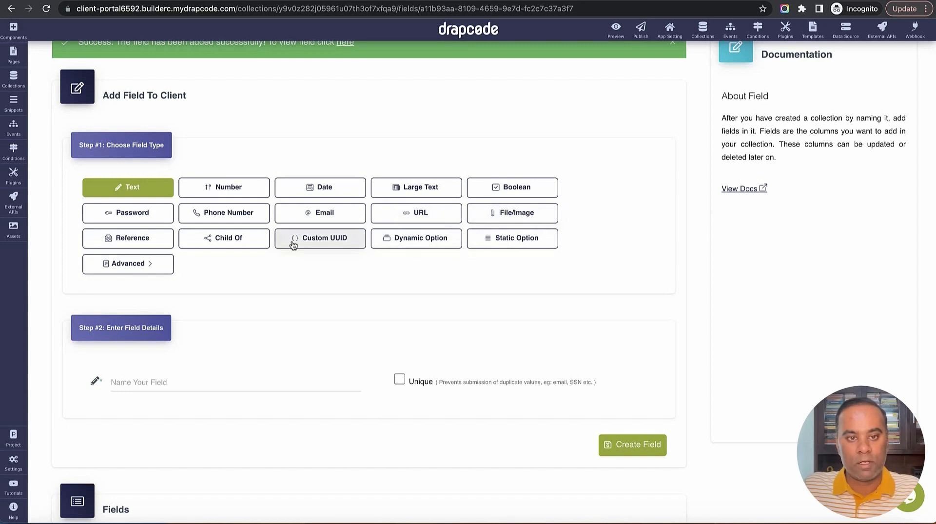
Add a Country static-option field offering USA, Canada, UK, India and Germany
{"action": "left_click", "coordinate": [528, 244]}
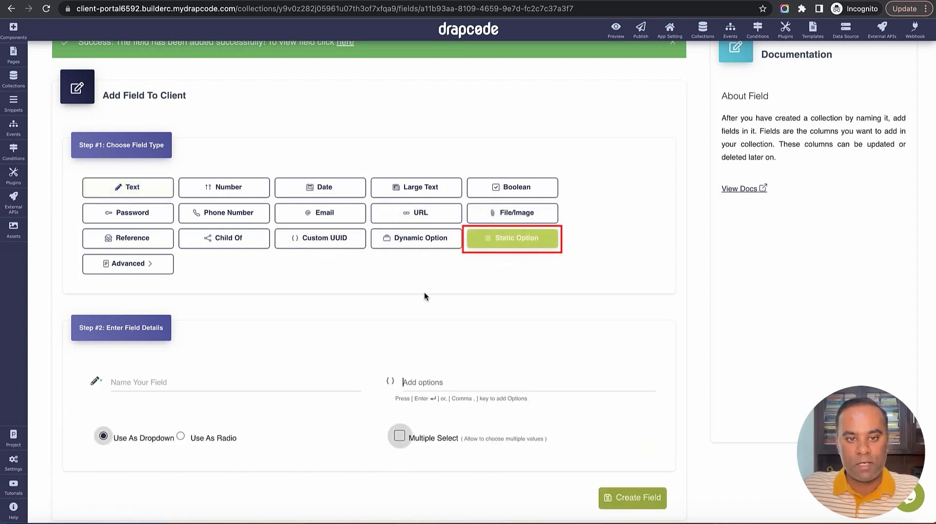
{"action": "left_click", "coordinate": [292, 378]}
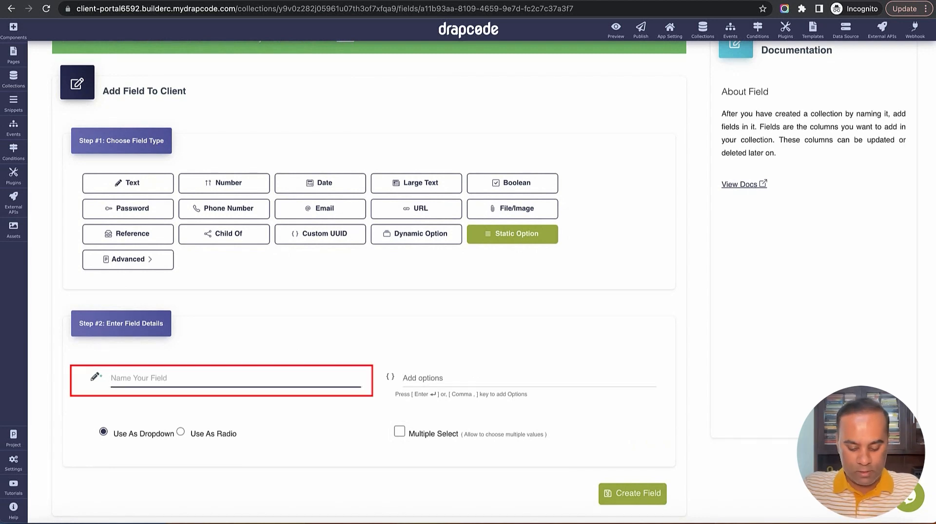
{"action": "type", "text": "Country"}
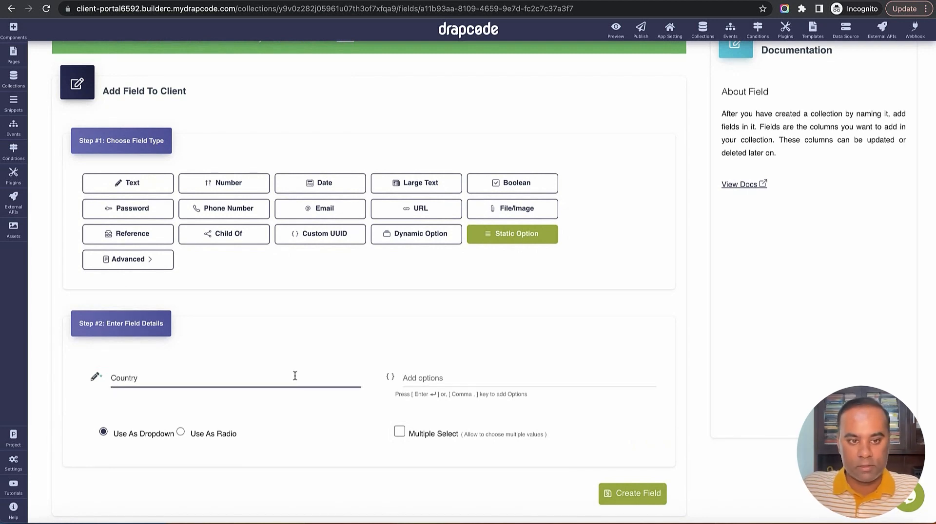
{"action": "left_click", "coordinate": [473, 374]}
{"action": "type", "text": "USA"}
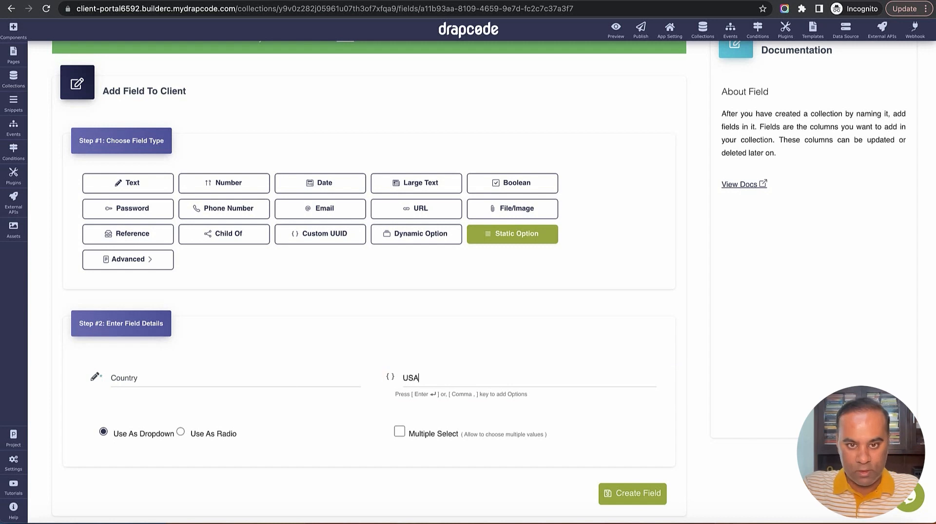
{"action": "key", "text": "Return"}
{"action": "type", "text": "Ca"}
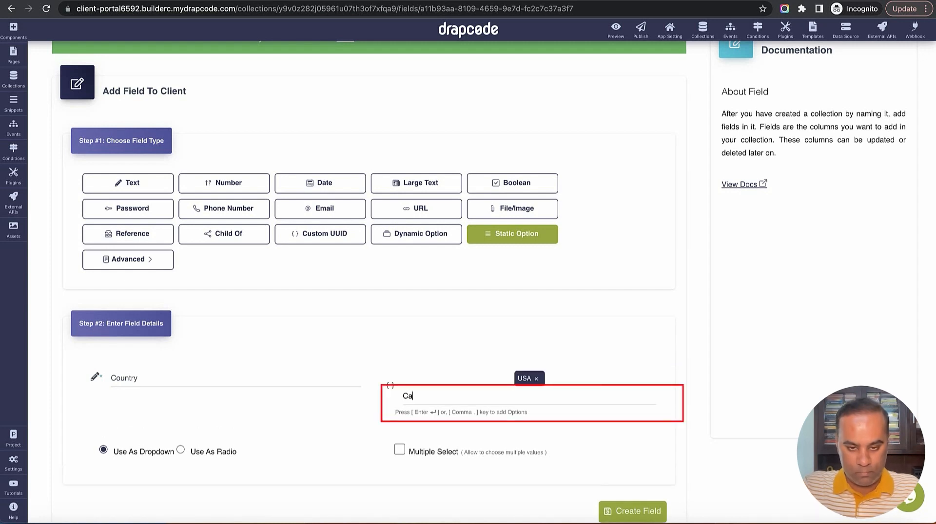
{"action": "type", "text": "nada"}
{"action": "key", "text": "Return"}
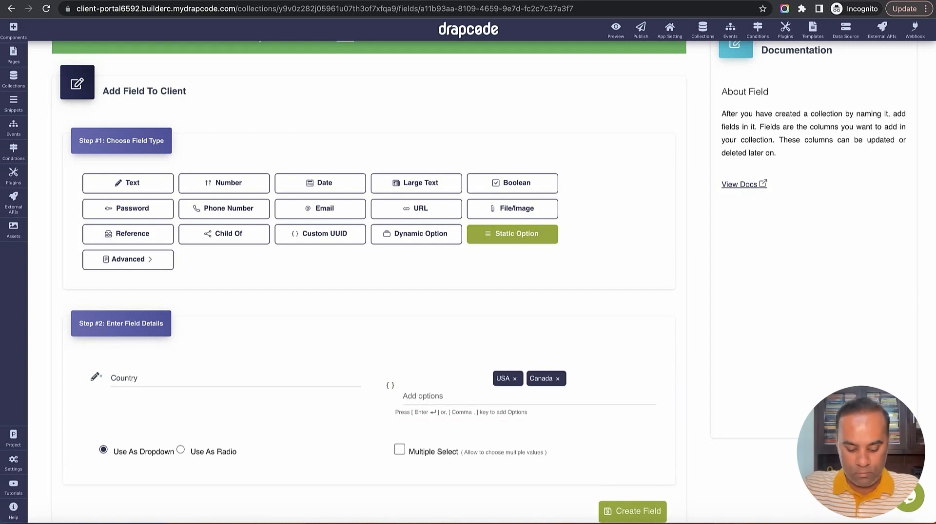
{"action": "type", "text": "UK"}
{"action": "key", "text": "Return"}
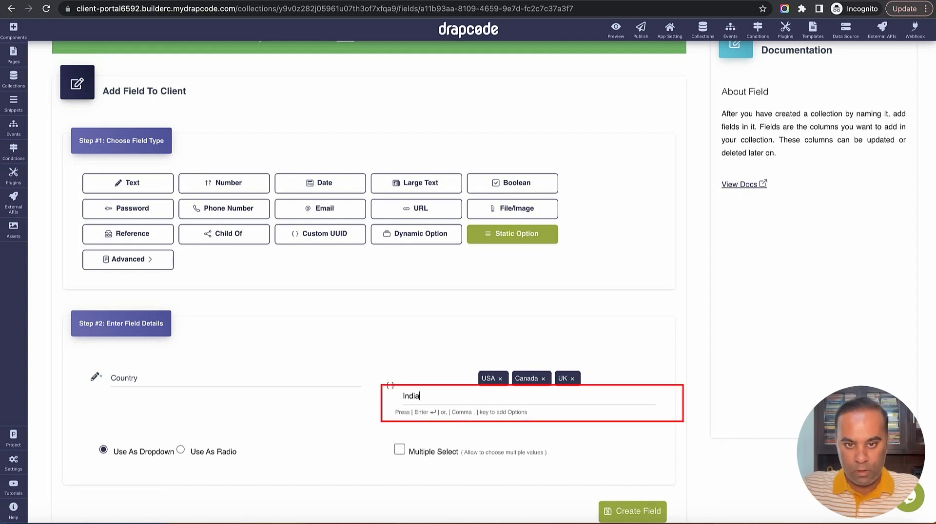
{"action": "type", "text": "India"}
{"action": "key", "text": "Return"}
{"action": "type", "text": "Ger"}
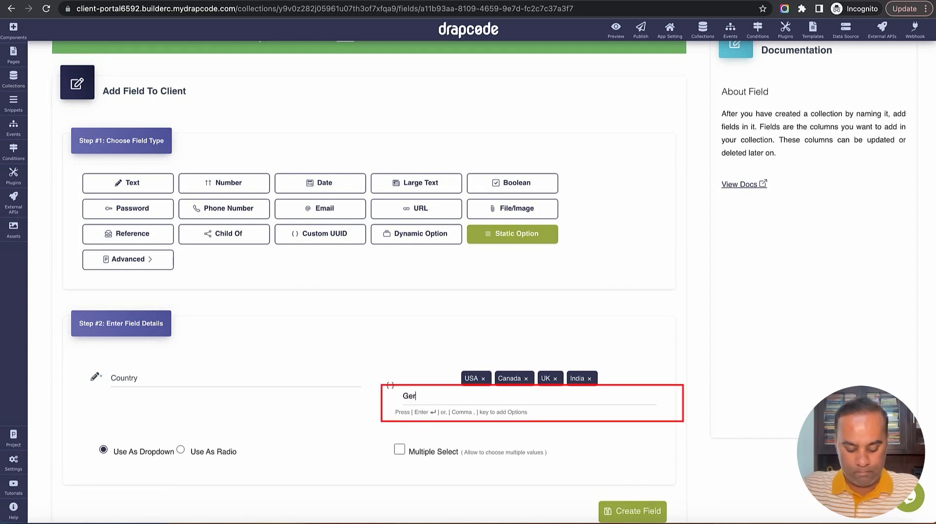
{"action": "type", "text": "many"}
{"action": "key", "text": "Return"}
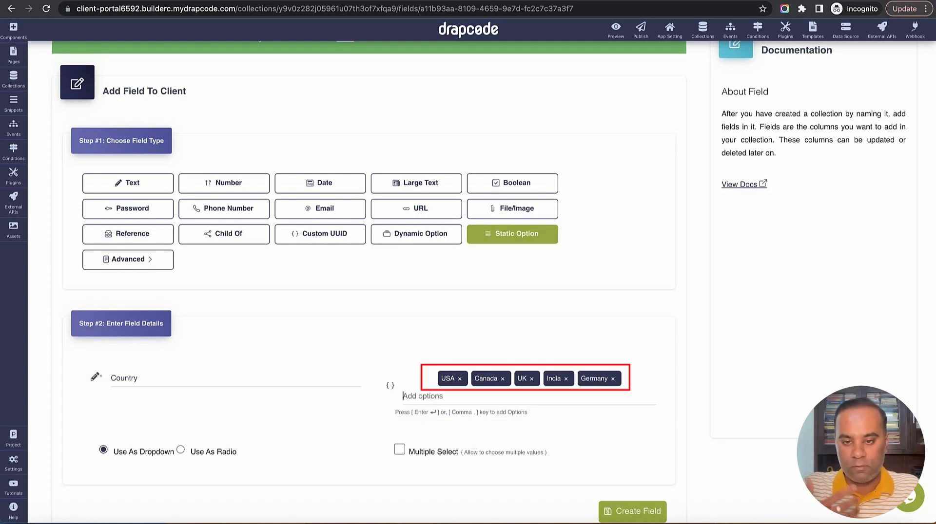
{"action": "scroll", "coordinate": [568, 387], "scroll_direction": "down", "scroll_amount": 2}
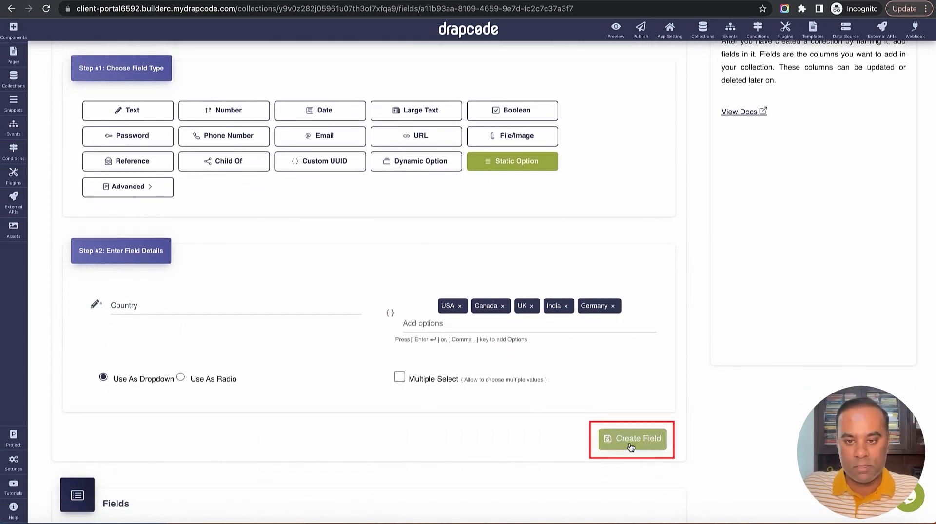
{"action": "left_click", "coordinate": [631, 446]}
{"action": "scroll", "coordinate": [668, 367], "scroll_direction": "down", "scroll_amount": 6}
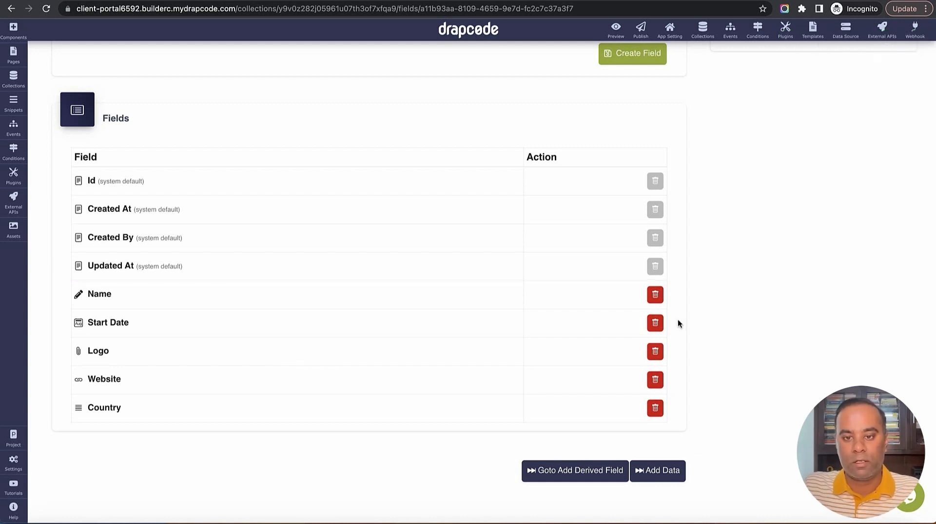
{"action": "scroll", "coordinate": [692, 298], "scroll_direction": "up", "scroll_amount": 9}
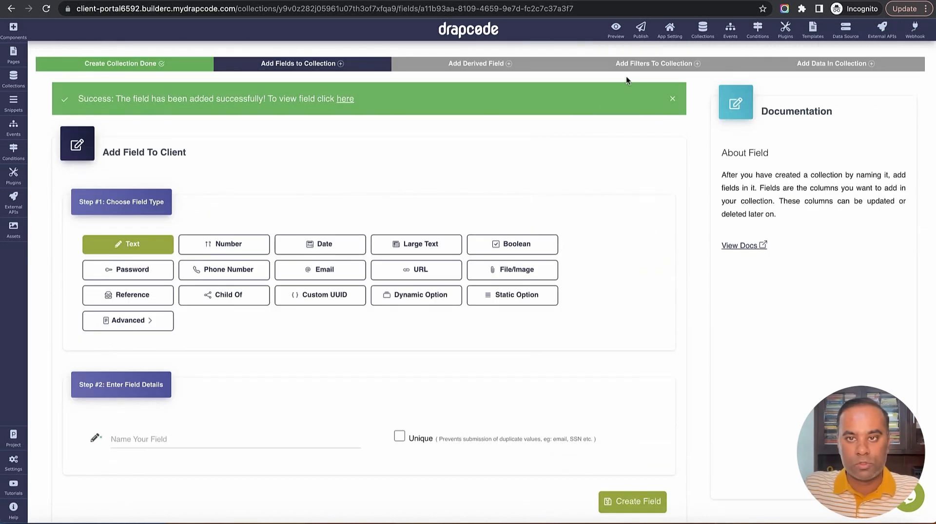
Create a persistent collection named 'Project' from the collections list
{"action": "left_click", "coordinate": [702, 29]}
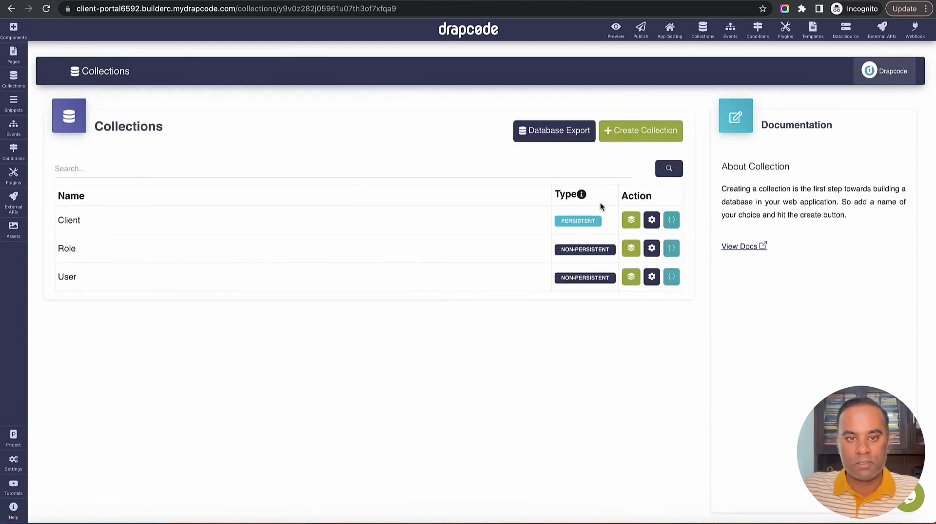
{"action": "left_click", "coordinate": [637, 133]}
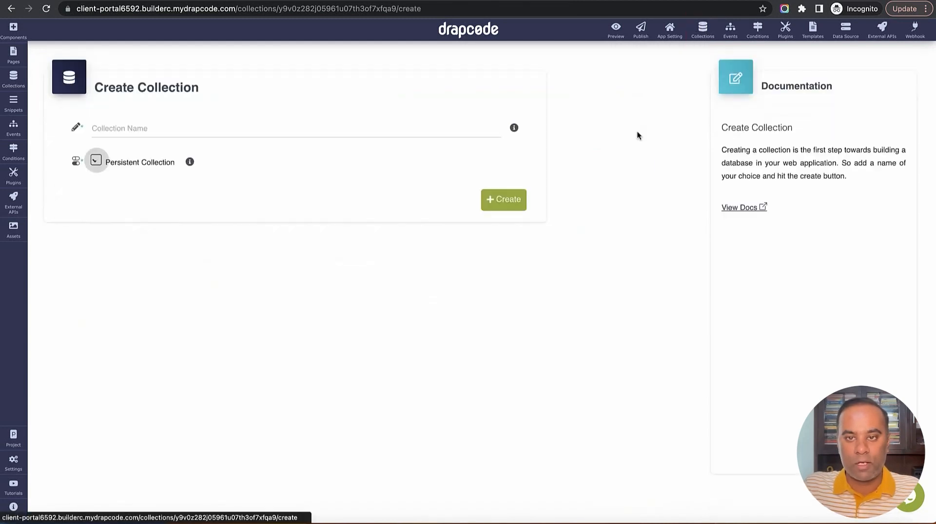
{"action": "left_click", "coordinate": [412, 133]}
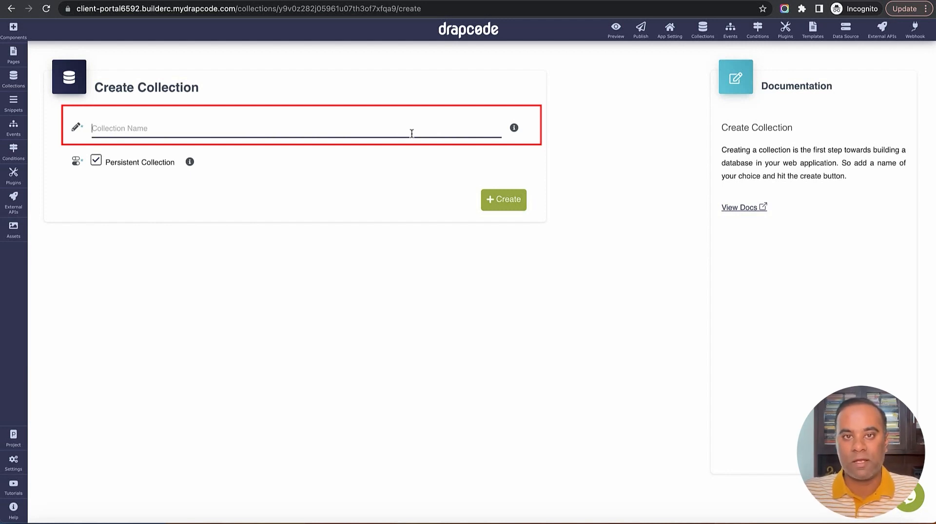
{"action": "type", "text": "Project"}
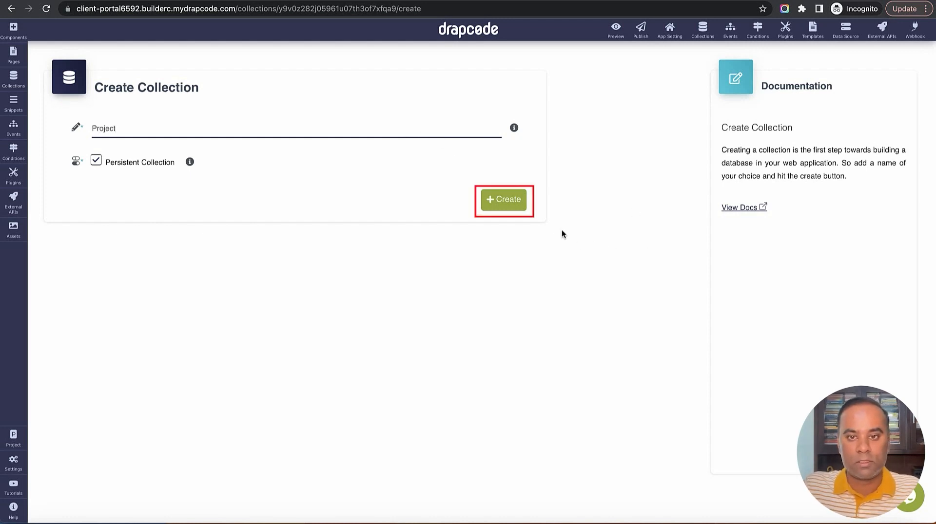
{"action": "left_click", "coordinate": [505, 201]}
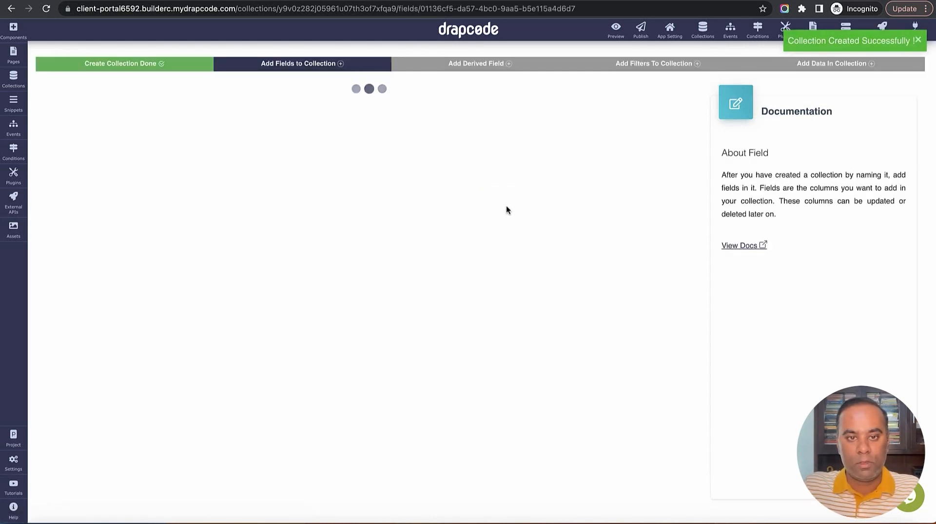
Add Name and Description fields to the Project collection
{"action": "scroll", "coordinate": [507, 207], "scroll_direction": "down", "scroll_amount": 1}
{"action": "left_click", "coordinate": [214, 373]}
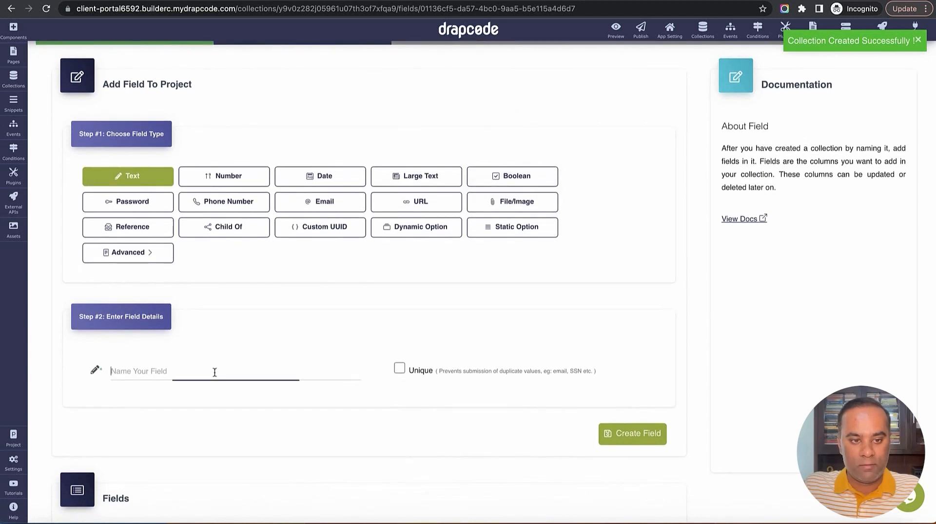
{"action": "type", "text": "Na"}
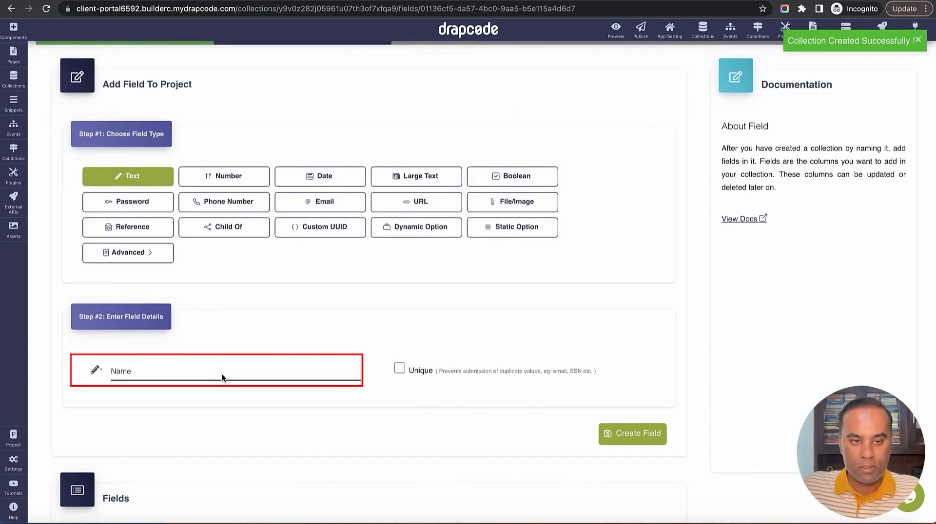
{"action": "type", "text": "me"}
{"action": "left_click", "coordinate": [622, 432]}
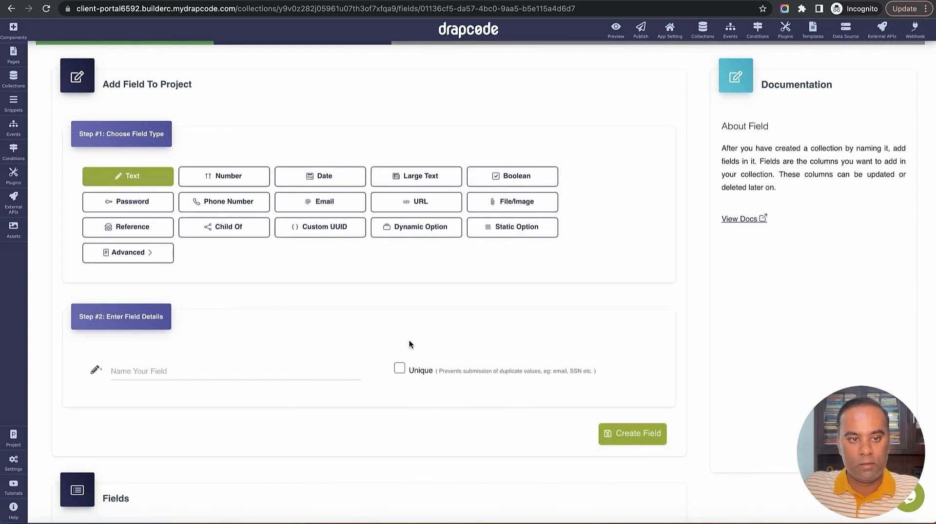
{"action": "left_click", "coordinate": [218, 383]}
{"action": "type", "text": "Description"}
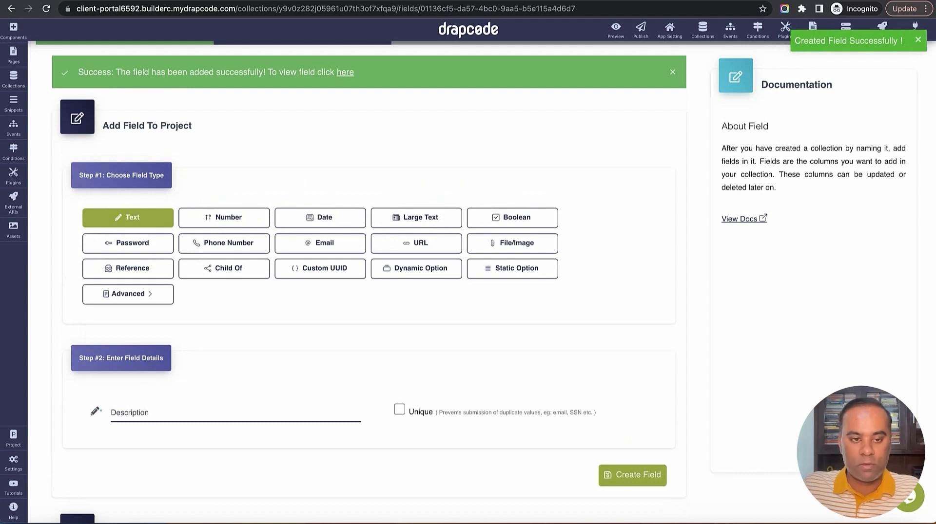
{"action": "left_click", "coordinate": [629, 476]}
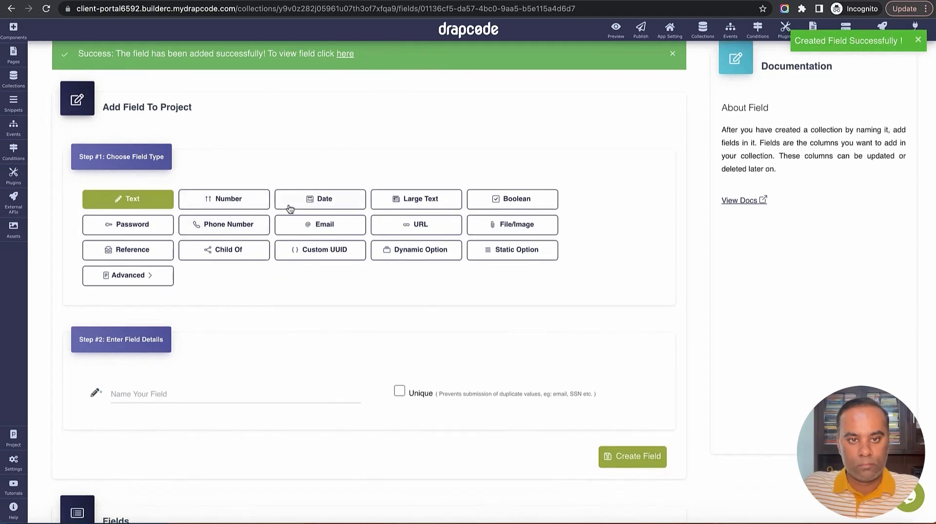
Start a Start Date date field, then clear its name and review the Fields table
{"action": "left_click", "coordinate": [312, 203]}
{"action": "left_click", "coordinate": [250, 393]}
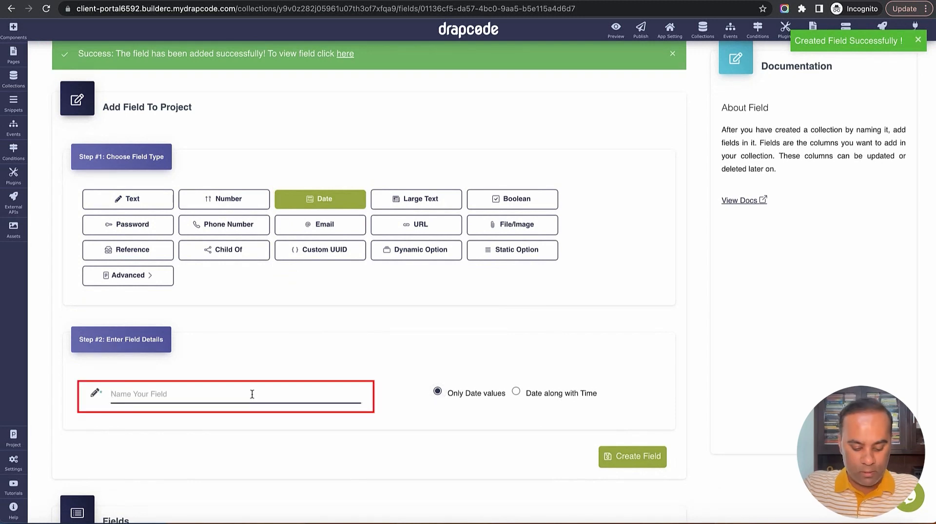
{"action": "type", "text": "Start Date"}
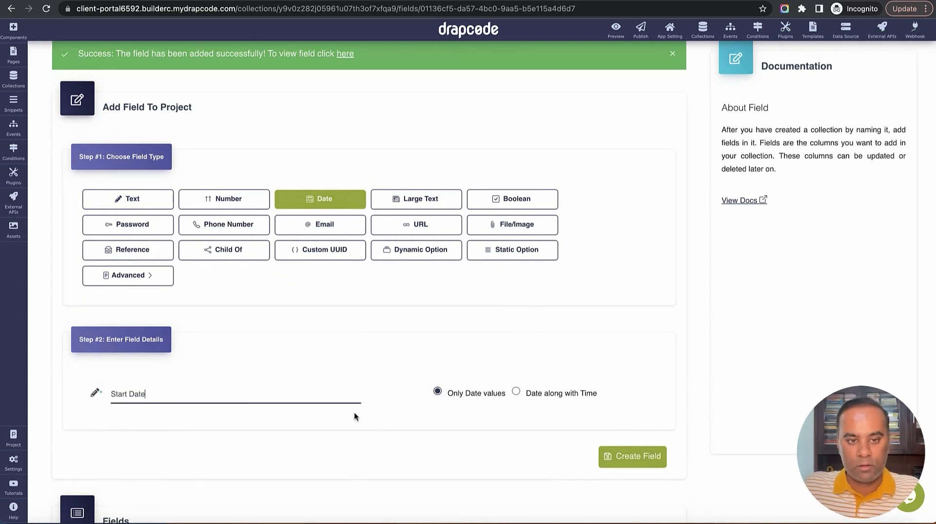
{"action": "key", "text": "shift+alt+Left"}
{"action": "key", "text": "shift+alt+Left"}
{"action": "key", "text": "BackSpace"}
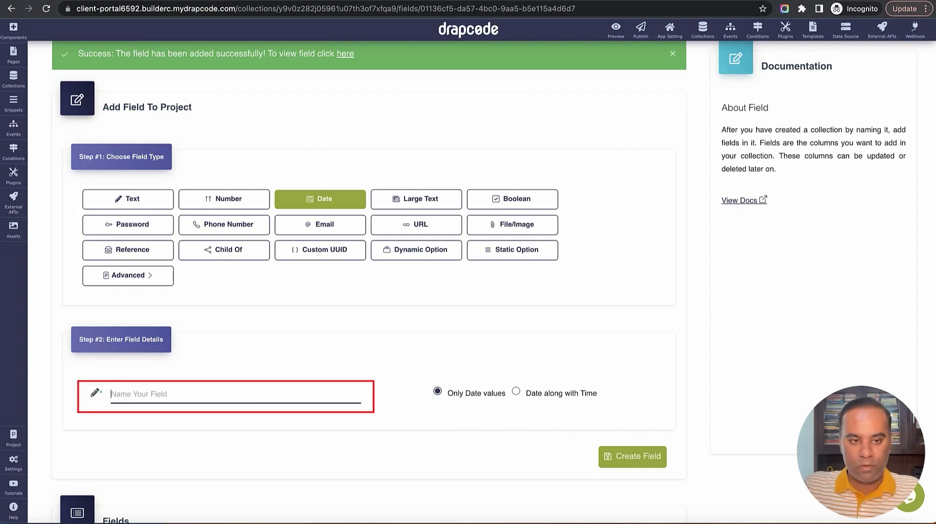
{"action": "scroll", "coordinate": [115, 377], "scroll_direction": "down", "scroll_amount": 5}
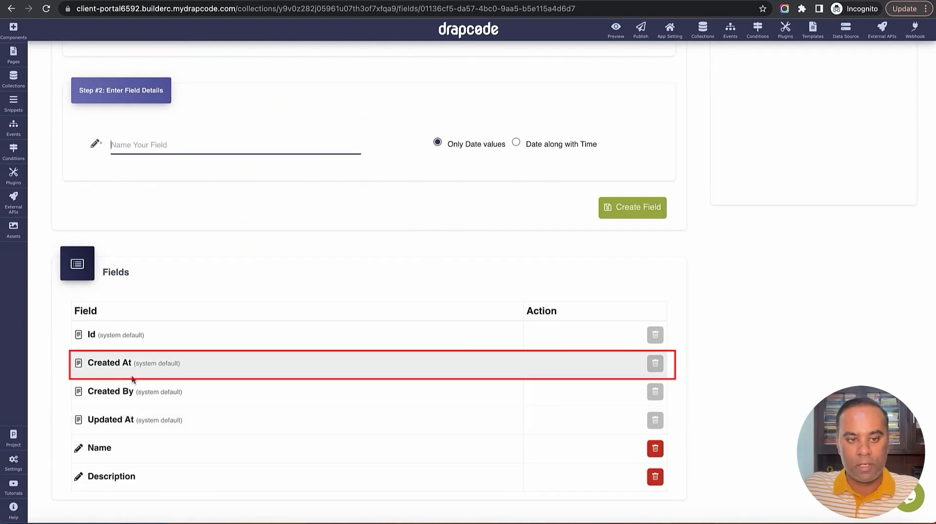
{"action": "left_click", "coordinate": [122, 365]}
{"action": "left_click_drag", "start_coordinate": [121, 365], "coordinate": [180, 365]}
{"action": "scroll", "coordinate": [341, 288], "scroll_direction": "up", "scroll_amount": 5}
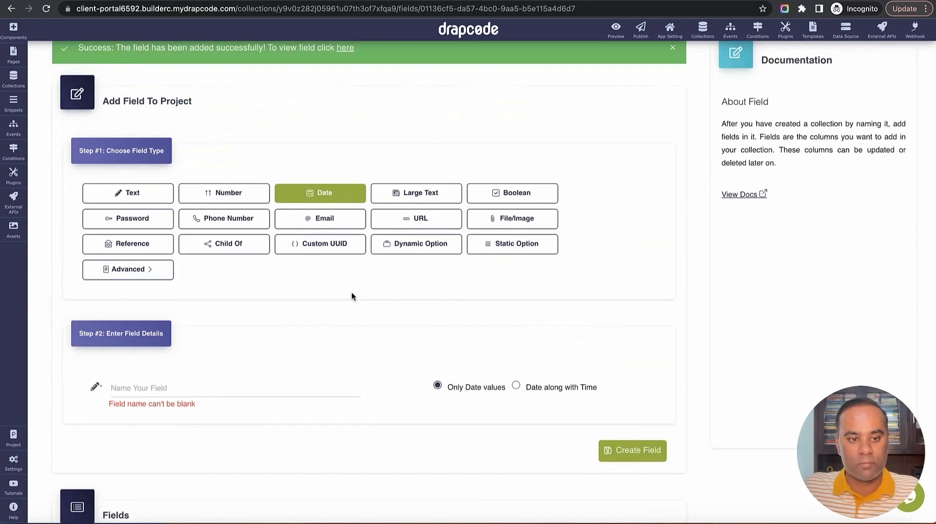
{"action": "scroll", "coordinate": [352, 292], "scroll_direction": "down", "scroll_amount": 6}
{"action": "left_click", "coordinate": [350, 228]}
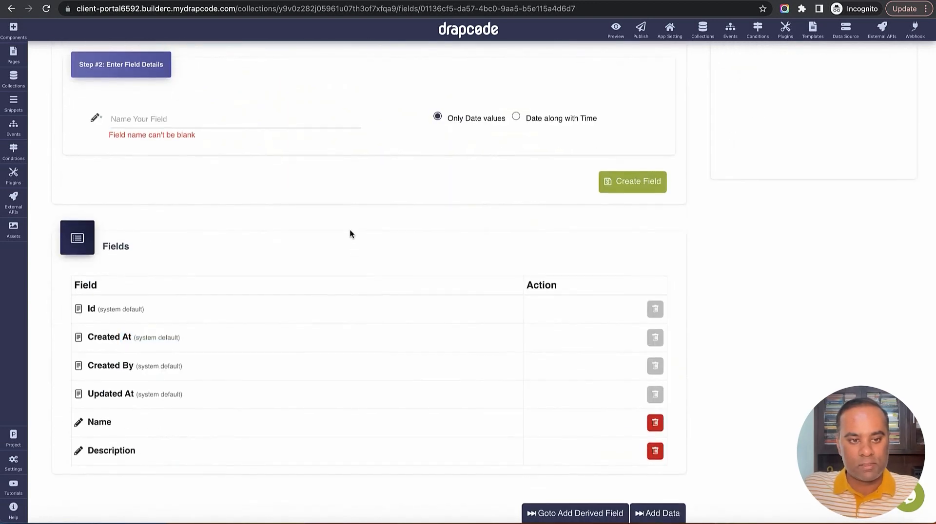
{"action": "scroll", "coordinate": [349, 229], "scroll_direction": "up", "scroll_amount": 3}
{"action": "scroll", "coordinate": [342, 258], "scroll_direction": "up", "scroll_amount": 5}
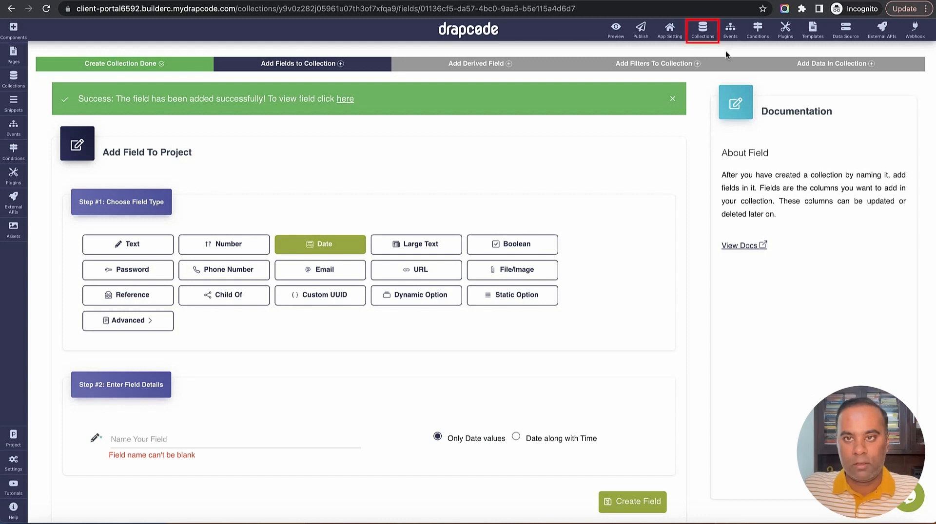
Create a persistent collection named 'Task' from the collections list
{"action": "left_click", "coordinate": [703, 29]}
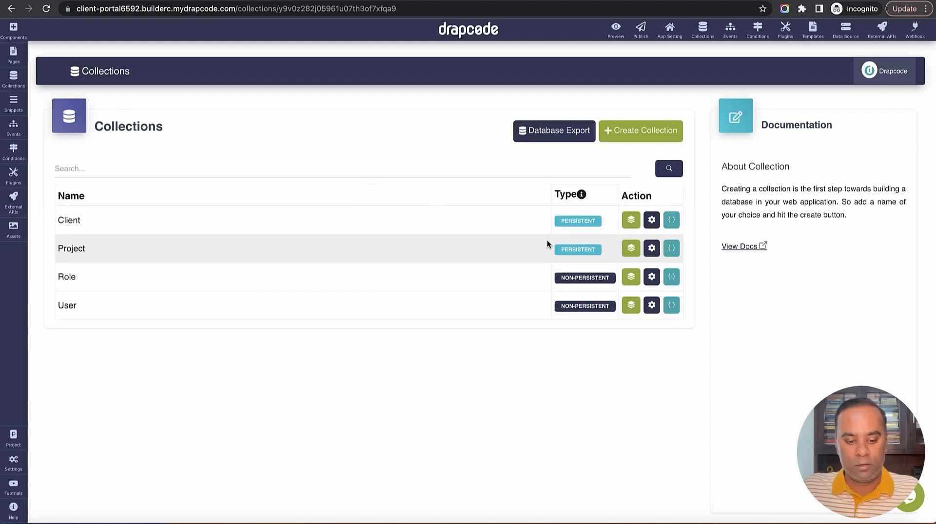
{"action": "left_click", "coordinate": [630, 133]}
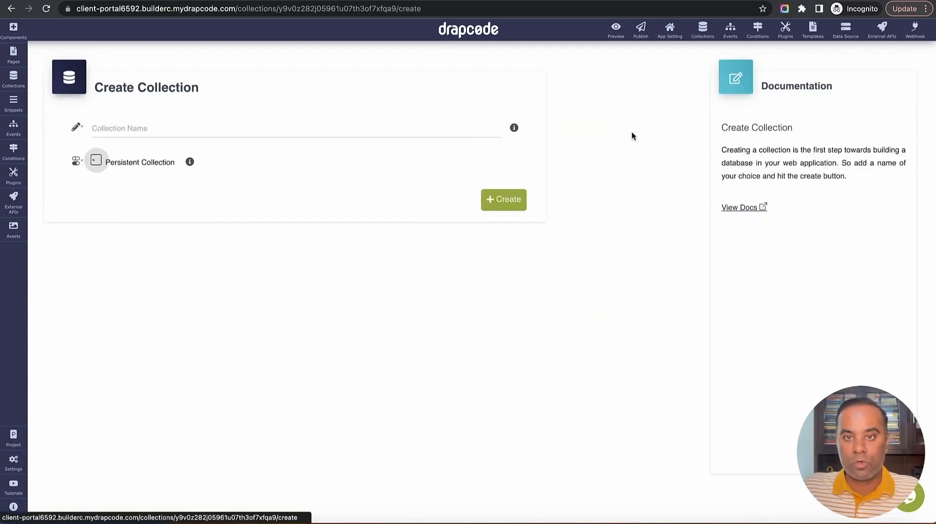
{"action": "left_click", "coordinate": [388, 134]}
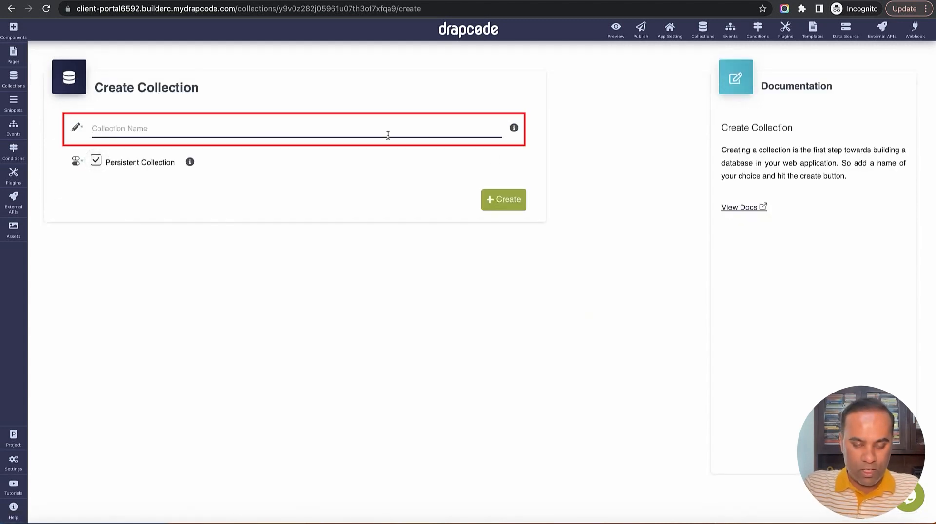
{"action": "type", "text": "Task"}
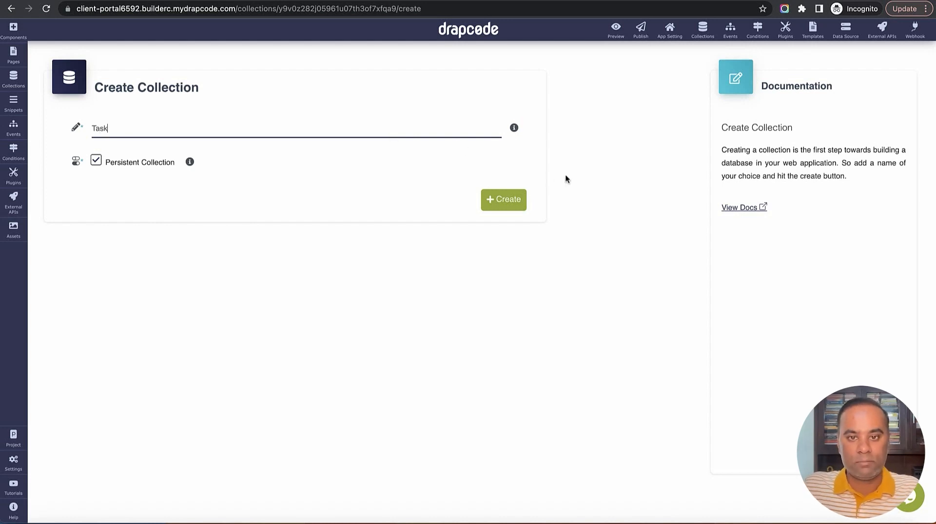
{"action": "left_click", "coordinate": [520, 209]}
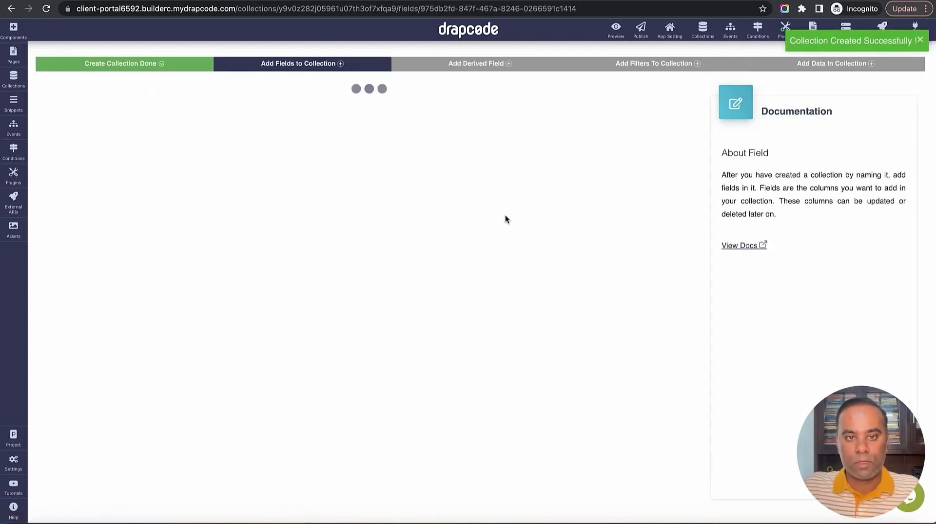
Add a Title text field to the Task collection
{"action": "scroll", "coordinate": [505, 220], "scroll_direction": "down", "scroll_amount": 1}
{"action": "left_click", "coordinate": [290, 375]}
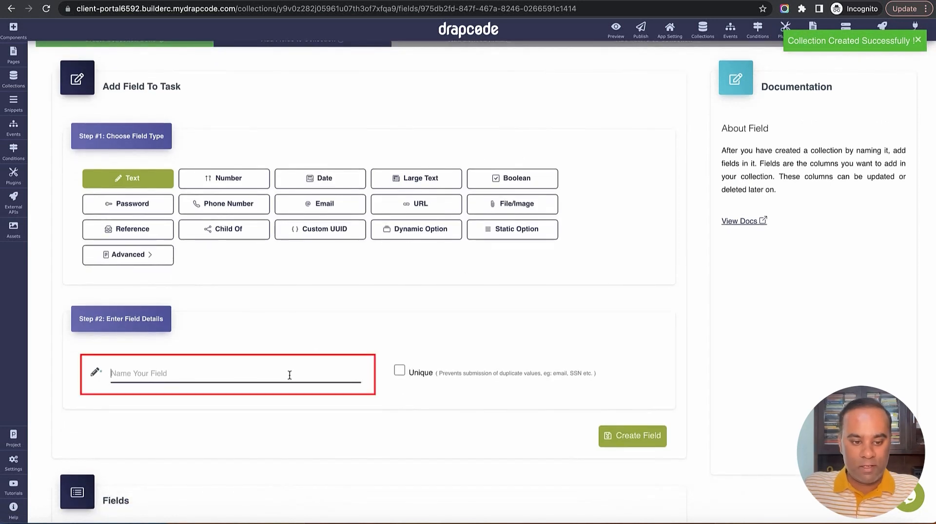
{"action": "type", "text": "Na"}
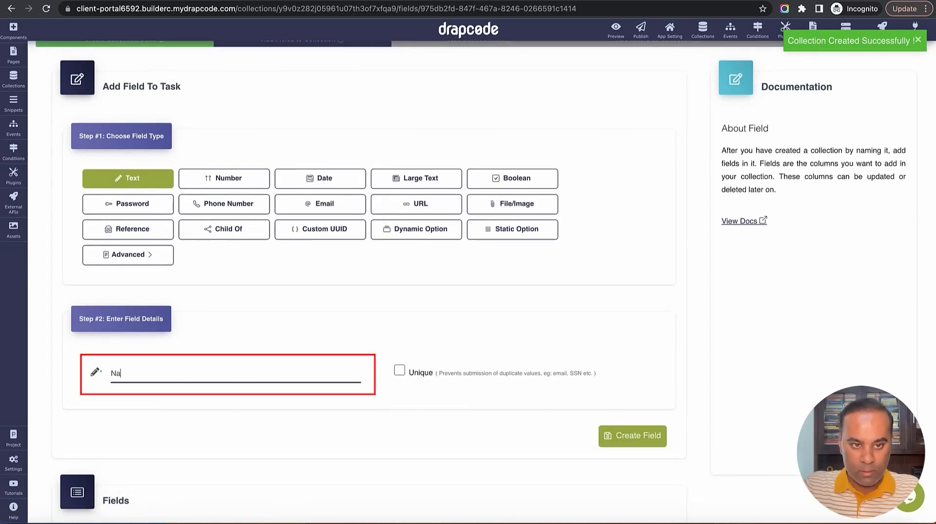
{"action": "type", "text": "meT"}
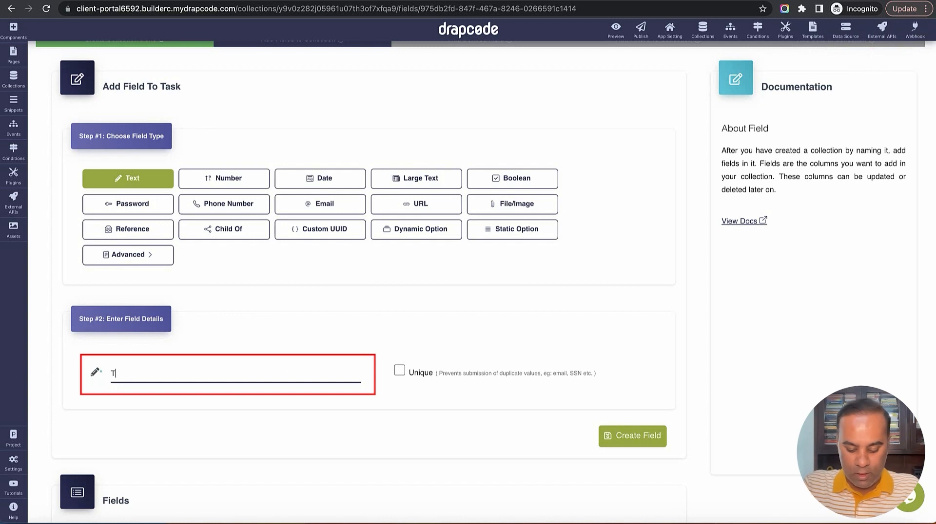
{"action": "type", "text": "itle"}
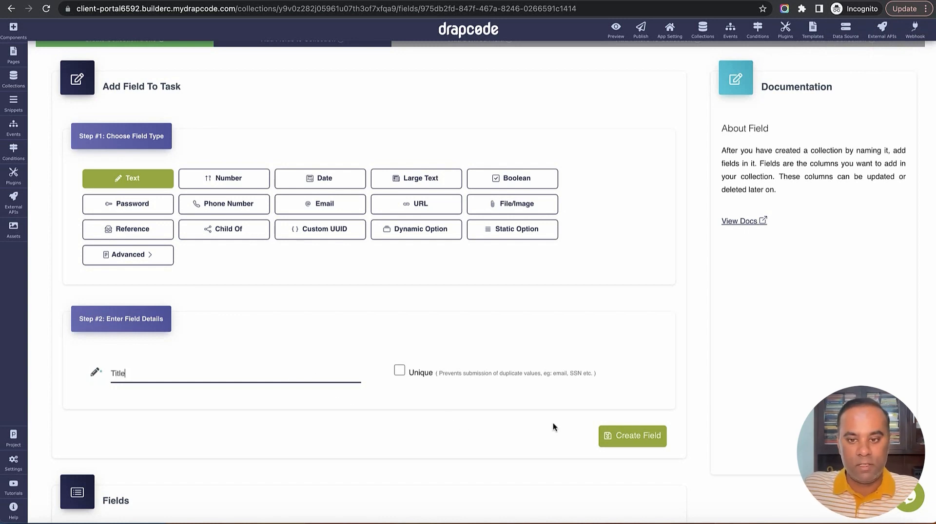
{"action": "left_click", "coordinate": [627, 435]}
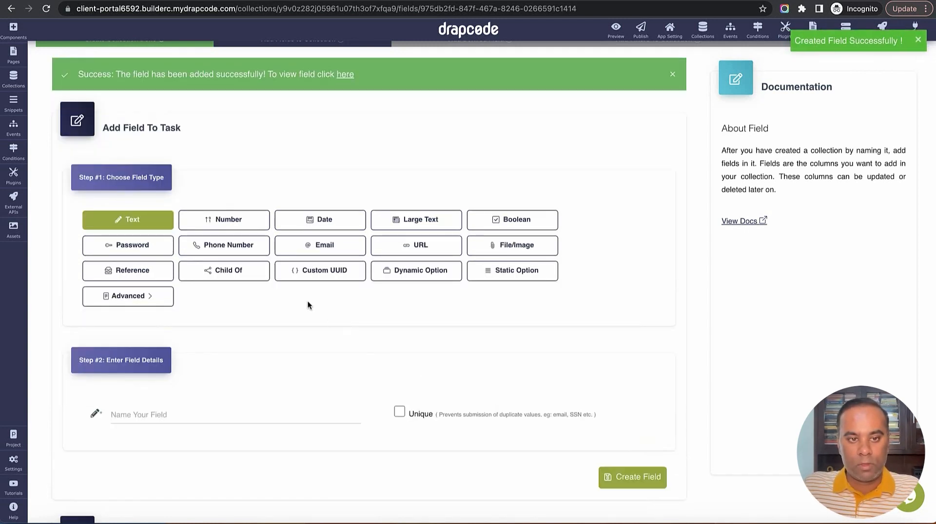
Add a Due Date date field to Task
{"action": "scroll", "coordinate": [305, 304], "scroll_direction": "down", "scroll_amount": 1}
{"action": "scroll", "coordinate": [305, 308], "scroll_direction": "down", "scroll_amount": 6}
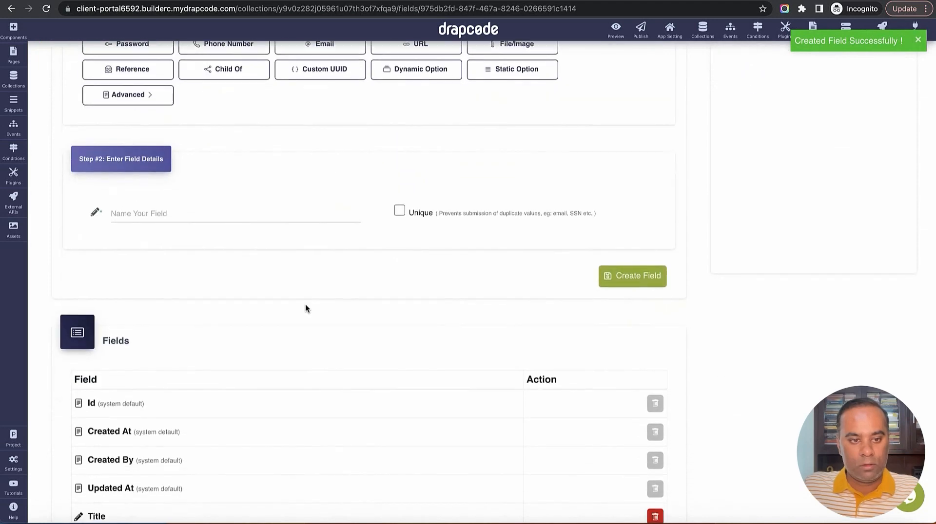
{"action": "scroll", "coordinate": [305, 308], "scroll_direction": "up", "scroll_amount": 7}
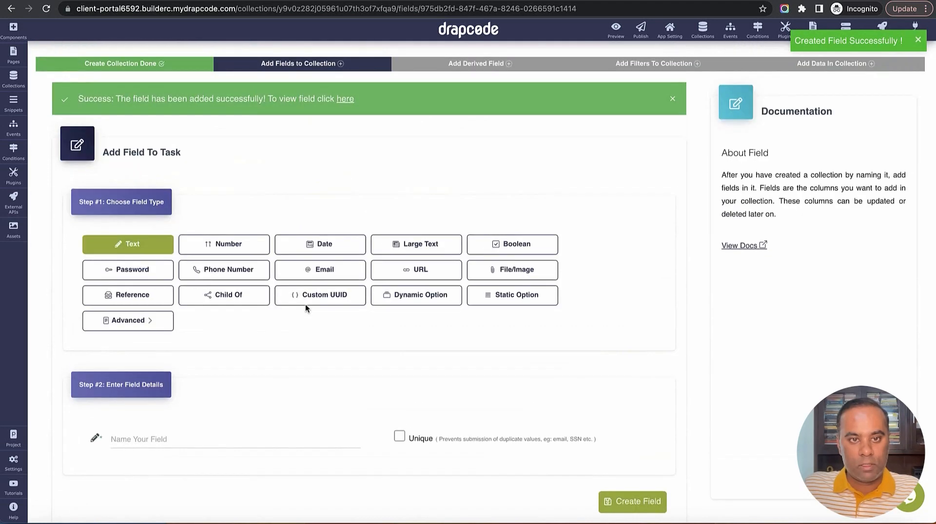
{"action": "scroll", "coordinate": [302, 314], "scroll_direction": "down", "scroll_amount": 2}
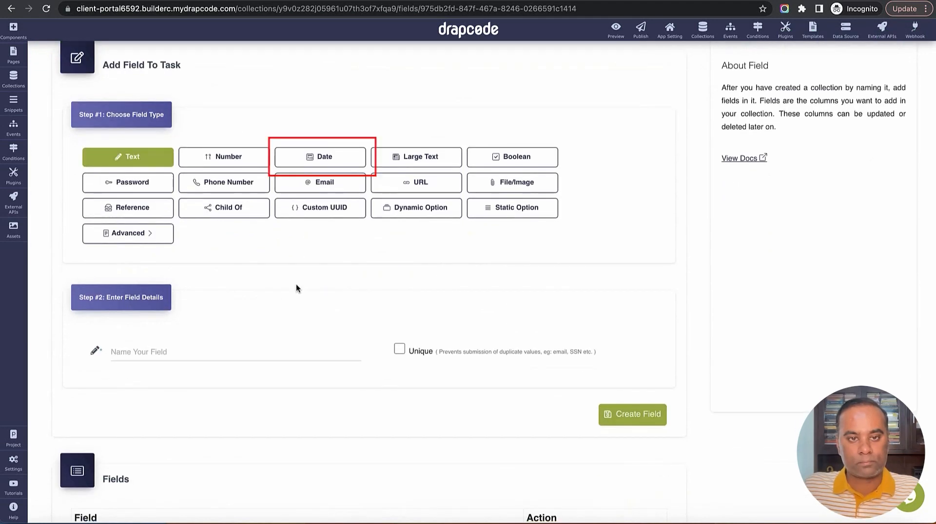
{"action": "left_click", "coordinate": [322, 159]}
{"action": "left_click", "coordinate": [260, 356]}
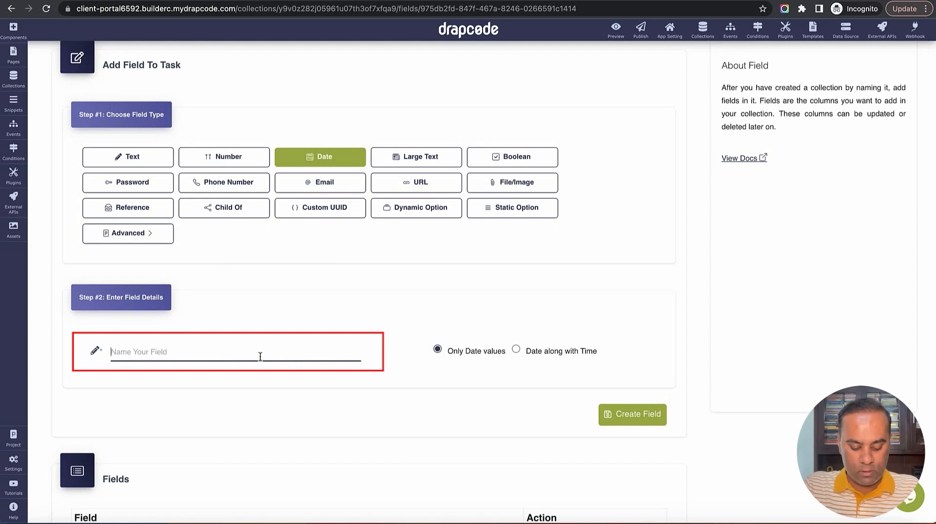
{"action": "type", "text": "D"}
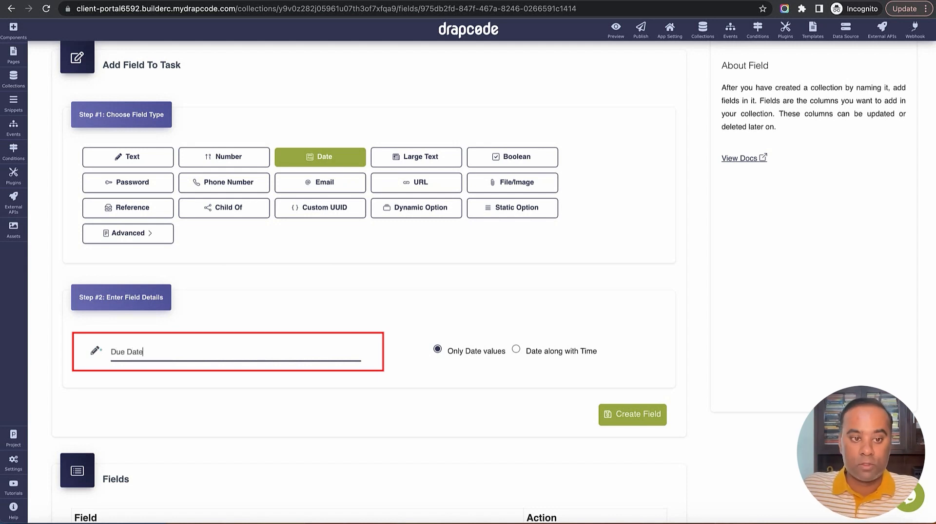
{"action": "type", "text": "ue Date"}
{"action": "left_click", "coordinate": [633, 422]}
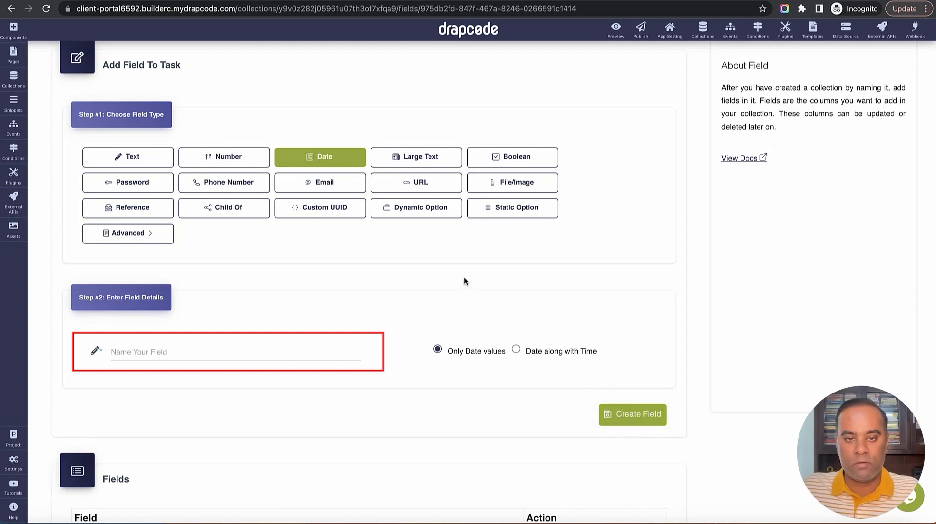
Add a plain-text Description field to Task and check the Fields table
{"action": "scroll", "coordinate": [463, 278], "scroll_direction": "down", "scroll_amount": 1}
{"action": "left_click", "coordinate": [128, 146]}
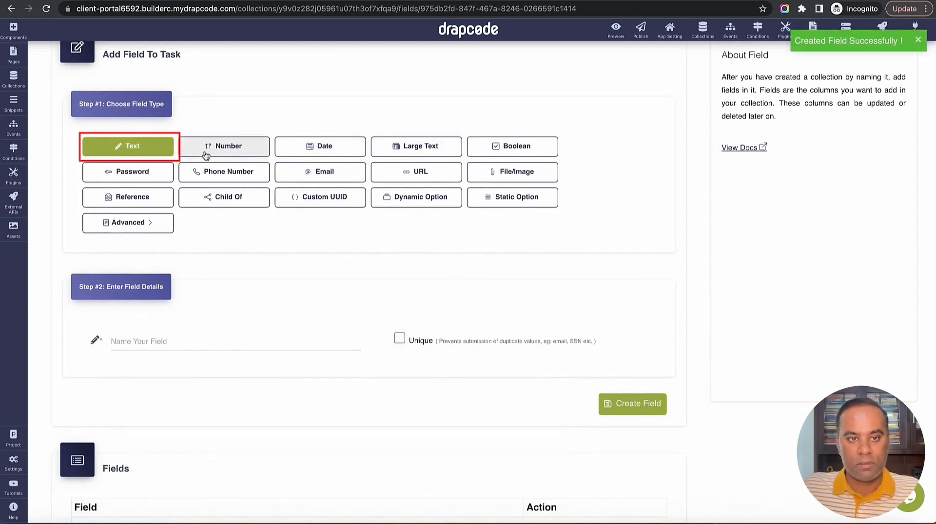
{"action": "left_click", "coordinate": [417, 150]}
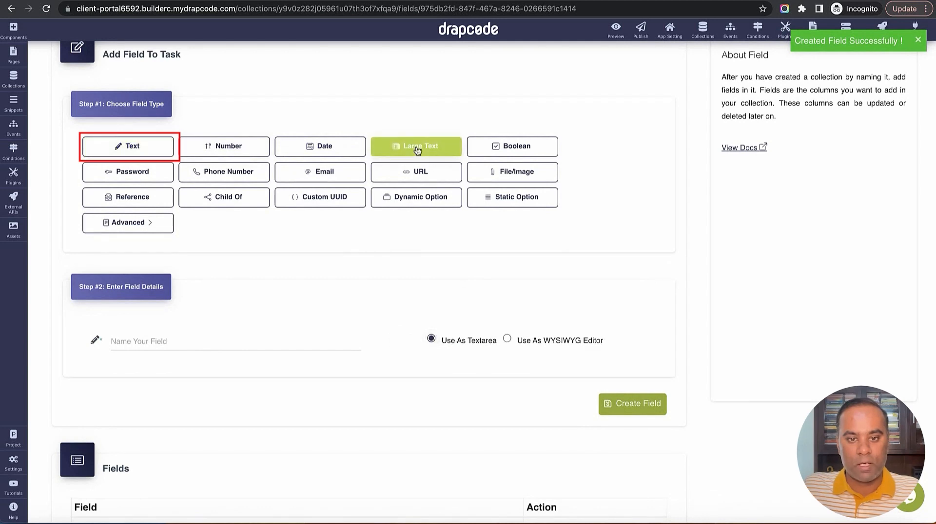
{"action": "left_click", "coordinate": [149, 149]}
{"action": "left_click", "coordinate": [230, 341]}
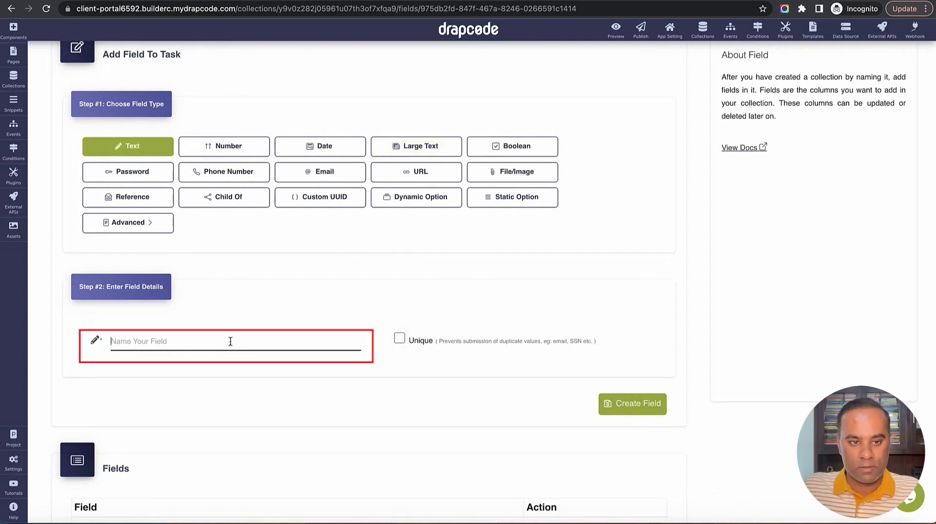
{"action": "type", "text": "De"}
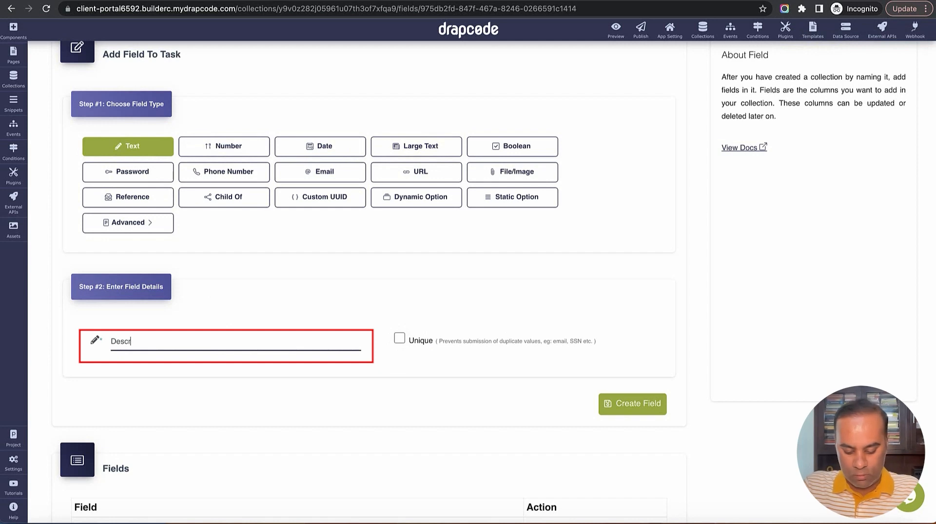
{"action": "type", "text": "scription"}
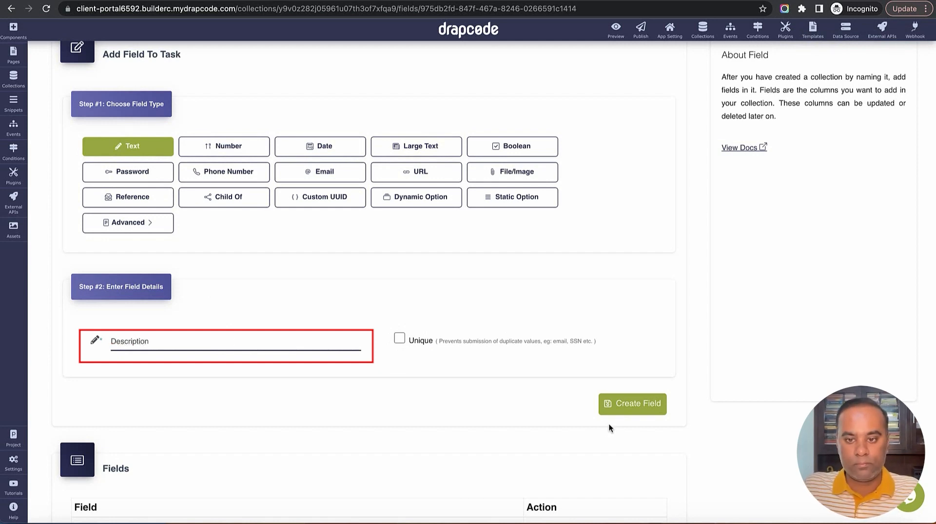
{"action": "left_click", "coordinate": [619, 404]}
{"action": "scroll", "coordinate": [482, 327], "scroll_direction": "down", "scroll_amount": 1}
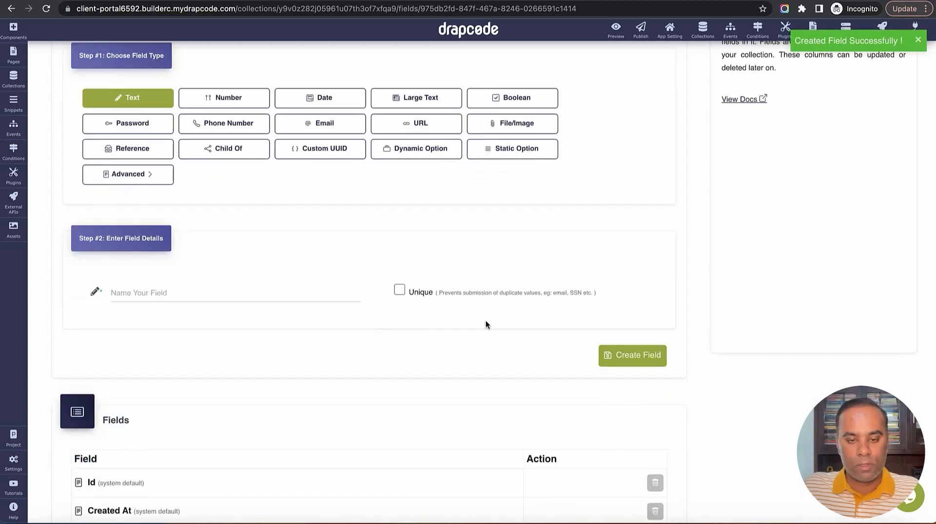
{"action": "scroll", "coordinate": [486, 320], "scroll_direction": "down", "scroll_amount": 4}
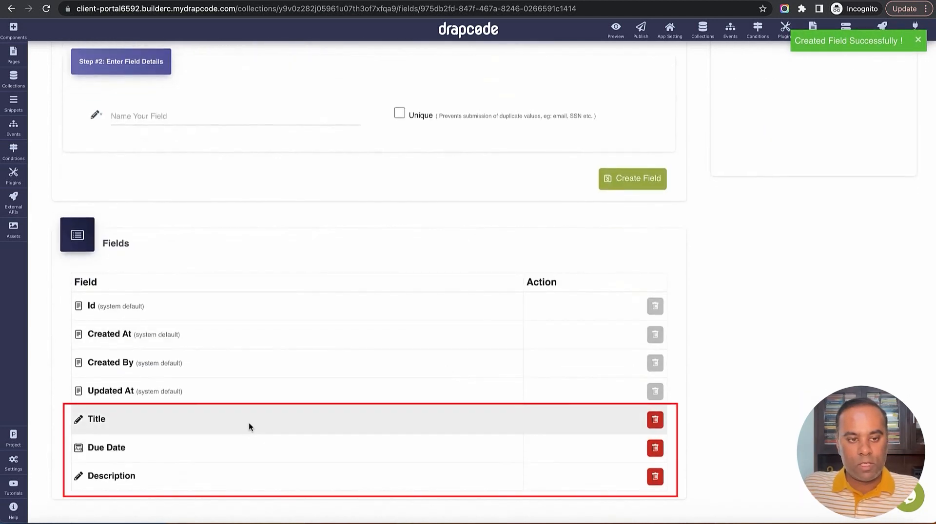
{"action": "scroll", "coordinate": [289, 305], "scroll_direction": "up", "scroll_amount": 7}
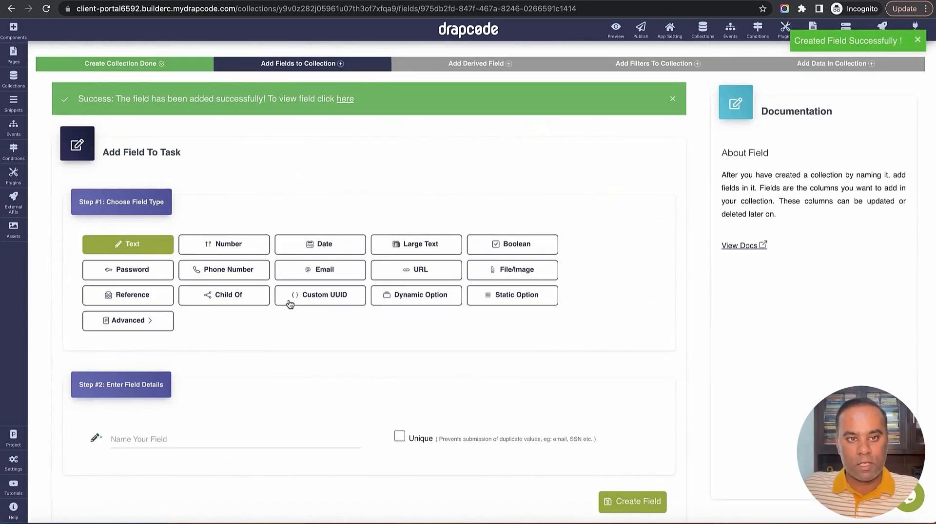
{"action": "scroll", "coordinate": [295, 307], "scroll_direction": "down", "scroll_amount": 1}
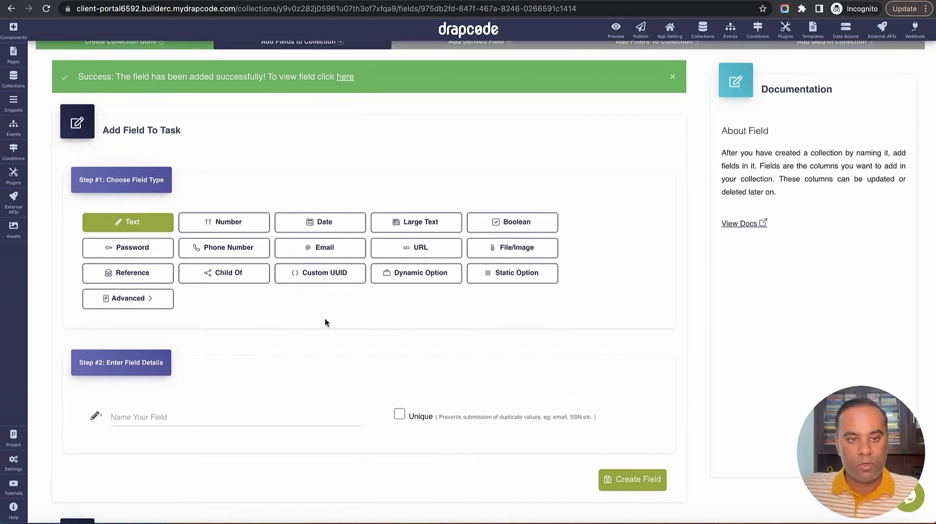
Start a new Reference field in Task named 'Assigned To'
{"action": "left_click", "coordinate": [133, 273]}
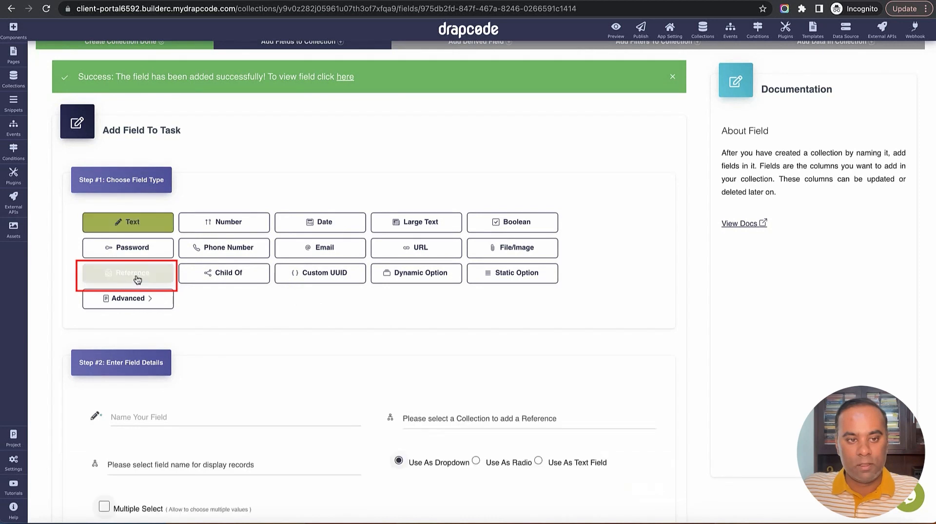
{"action": "scroll", "coordinate": [346, 378], "scroll_direction": "down", "scroll_amount": 2}
{"action": "left_click", "coordinate": [291, 344]}
{"action": "type", "text": "A"}
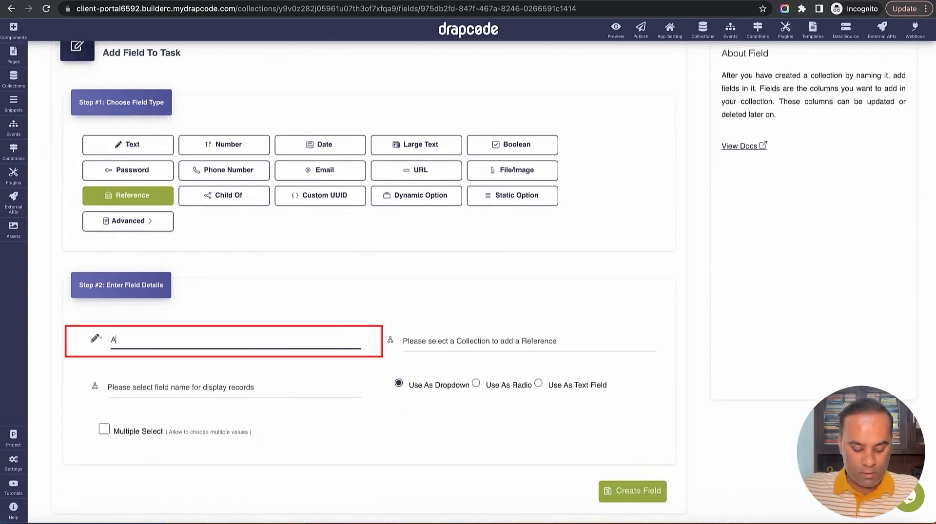
{"action": "type", "text": "ssigned To"}
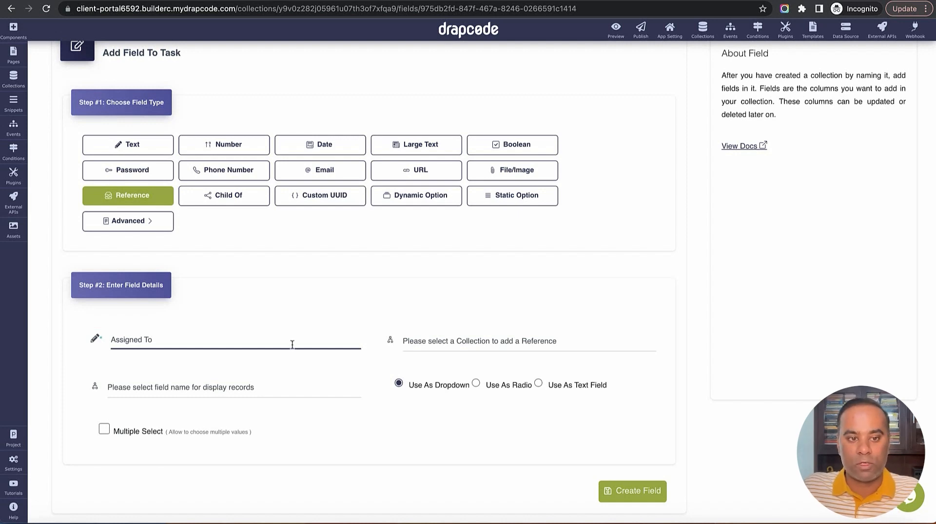
Point Assigned To at the User collection, display by Username, and create the field
{"action": "scroll", "coordinate": [311, 351], "scroll_direction": "down", "scroll_amount": 1}
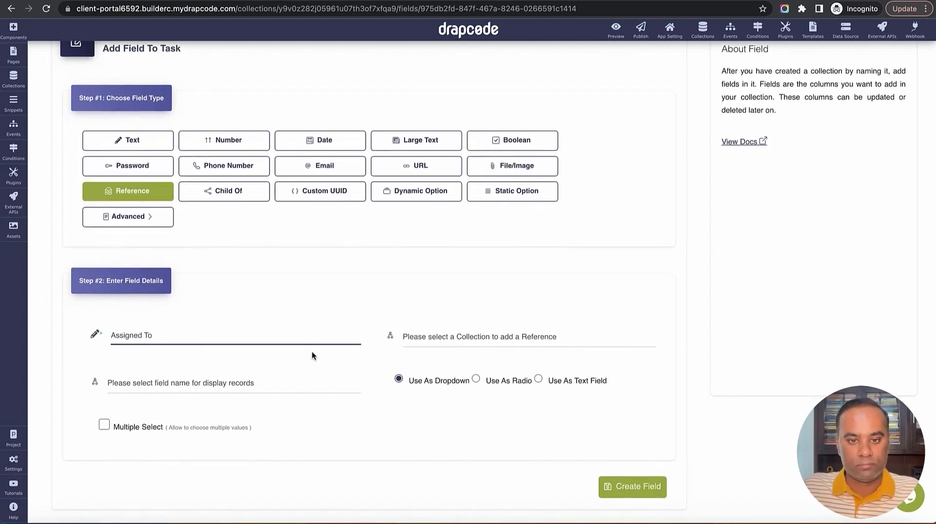
{"action": "left_click", "coordinate": [429, 339]}
{"action": "left_click", "coordinate": [445, 399]}
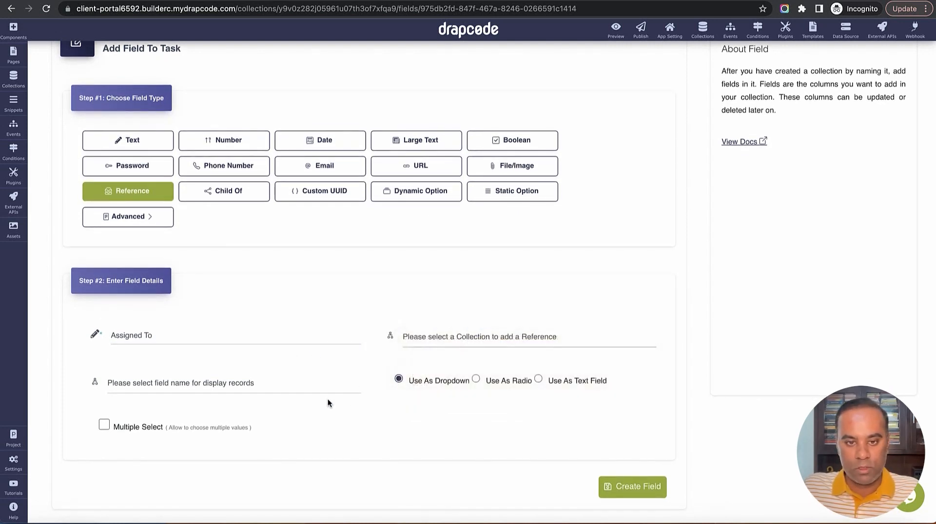
{"action": "scroll", "coordinate": [312, 397], "scroll_direction": "down", "scroll_amount": 1}
{"action": "left_click", "coordinate": [282, 357]}
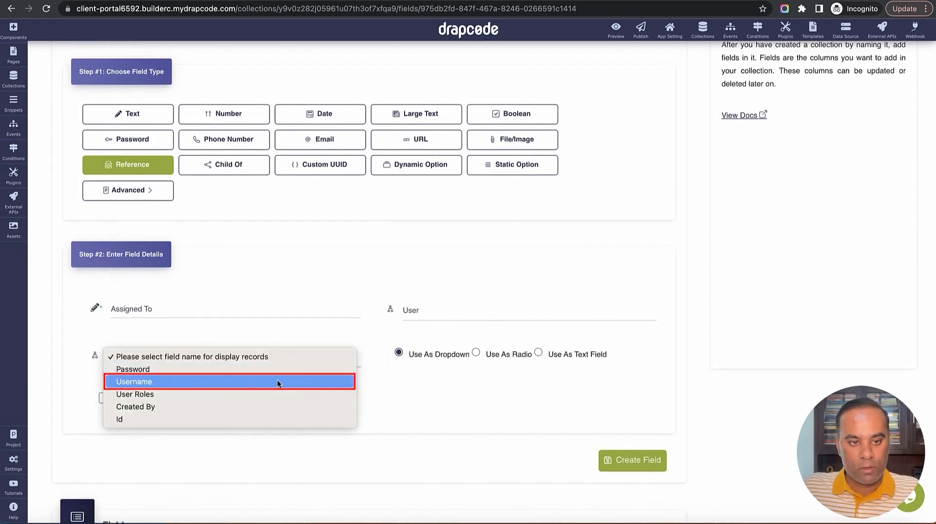
{"action": "left_click", "coordinate": [276, 382]}
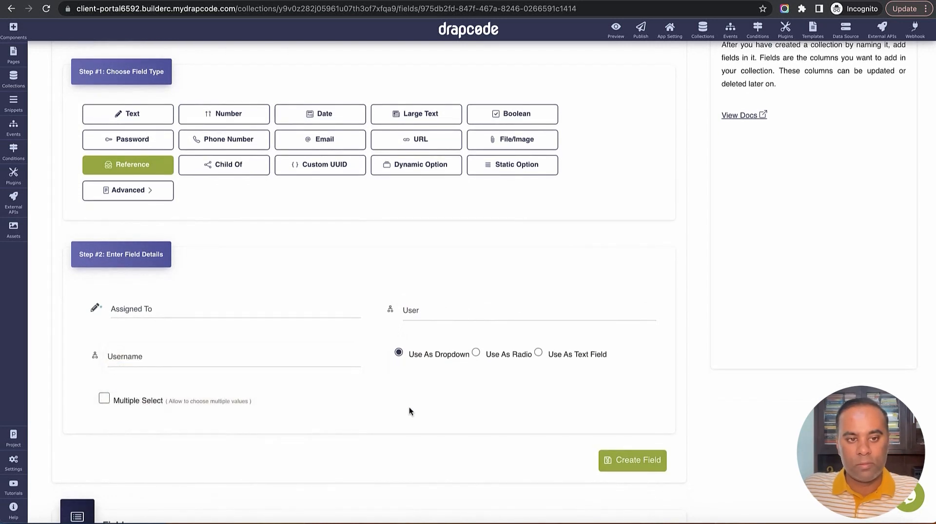
{"action": "left_click", "coordinate": [259, 358]}
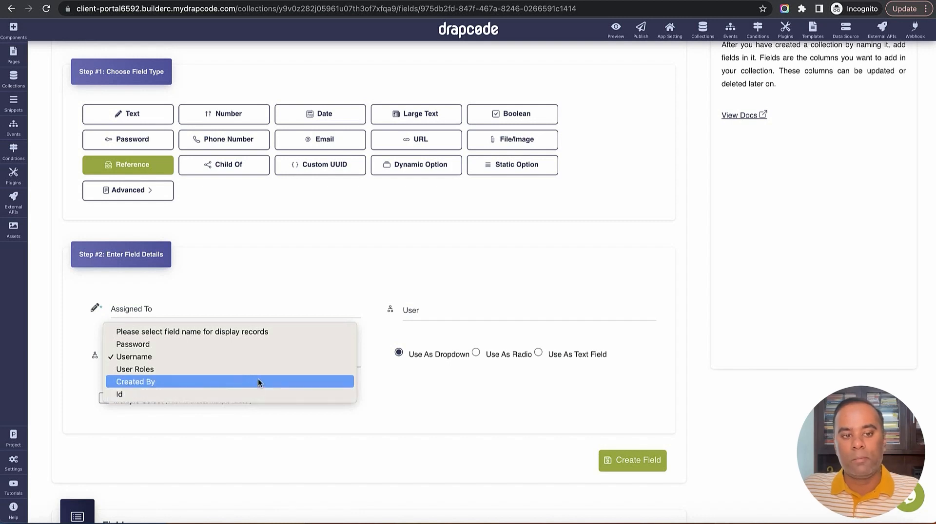
{"action": "left_click", "coordinate": [393, 409]}
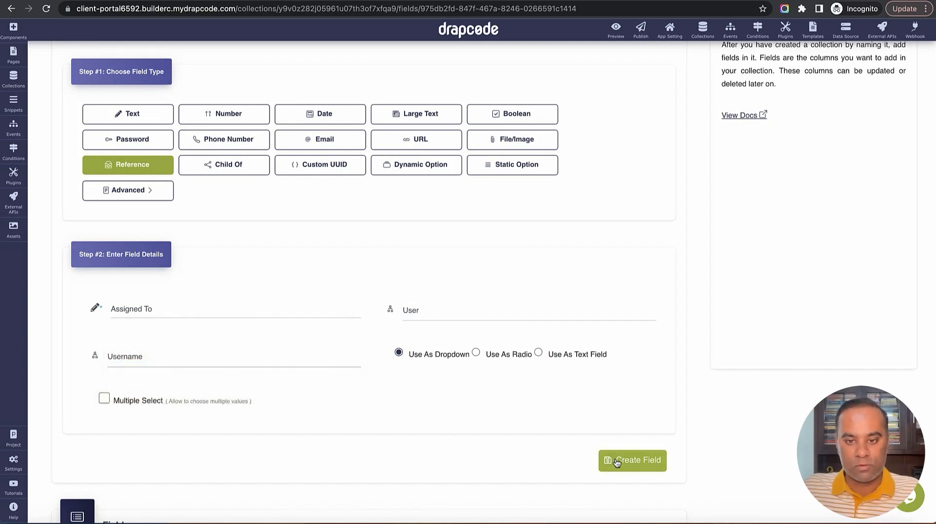
{"action": "left_click", "coordinate": [643, 465]}
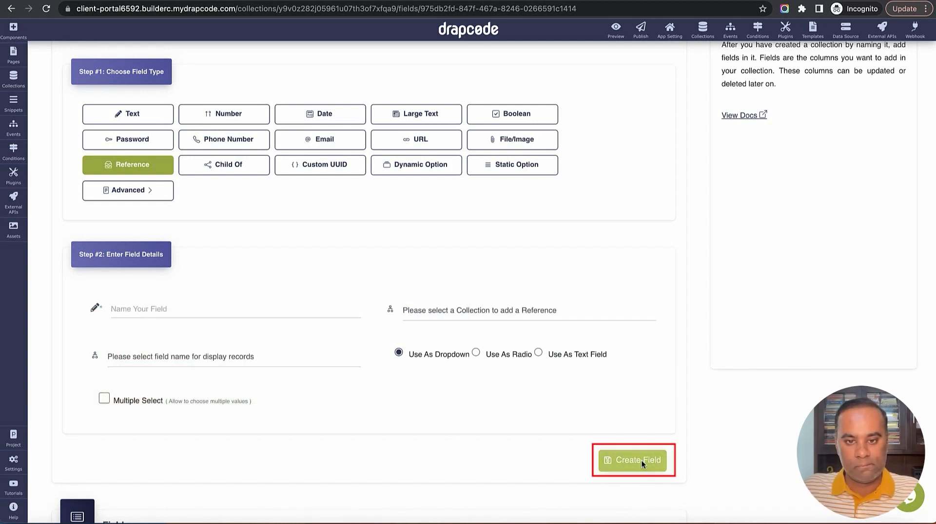
{"action": "scroll", "coordinate": [510, 413], "scroll_direction": "down", "scroll_amount": 5}
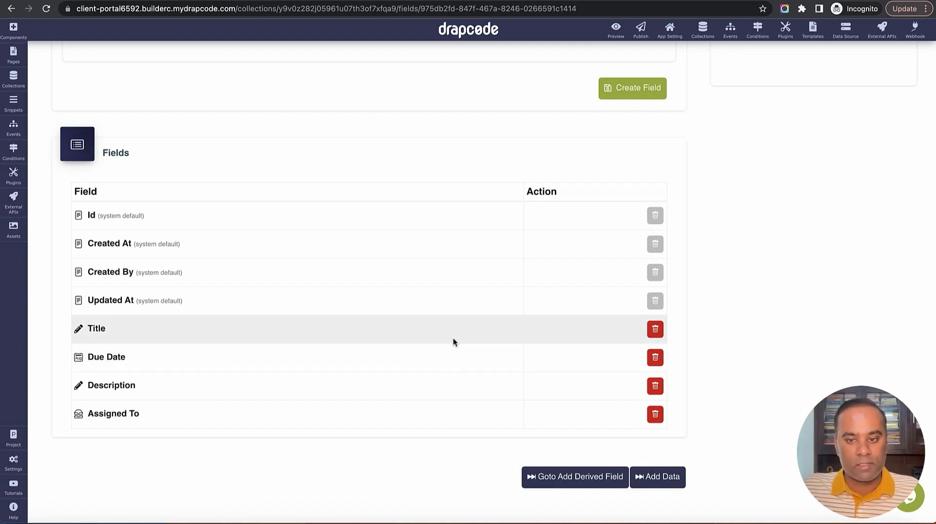
{"action": "scroll", "coordinate": [452, 338], "scroll_direction": "up", "scroll_amount": 10}
{"action": "scroll", "coordinate": [455, 340], "scroll_direction": "down", "scroll_amount": 8}
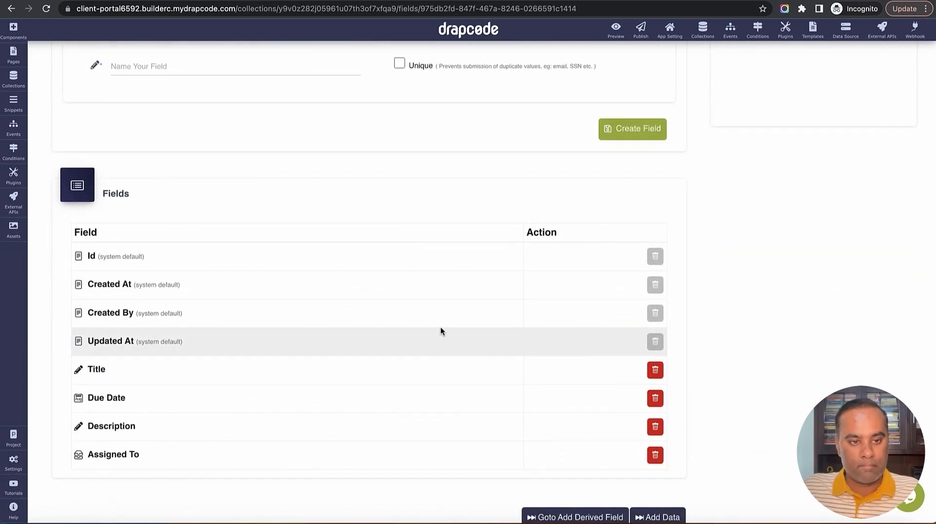
{"action": "scroll", "coordinate": [440, 328], "scroll_direction": "up", "scroll_amount": 1}
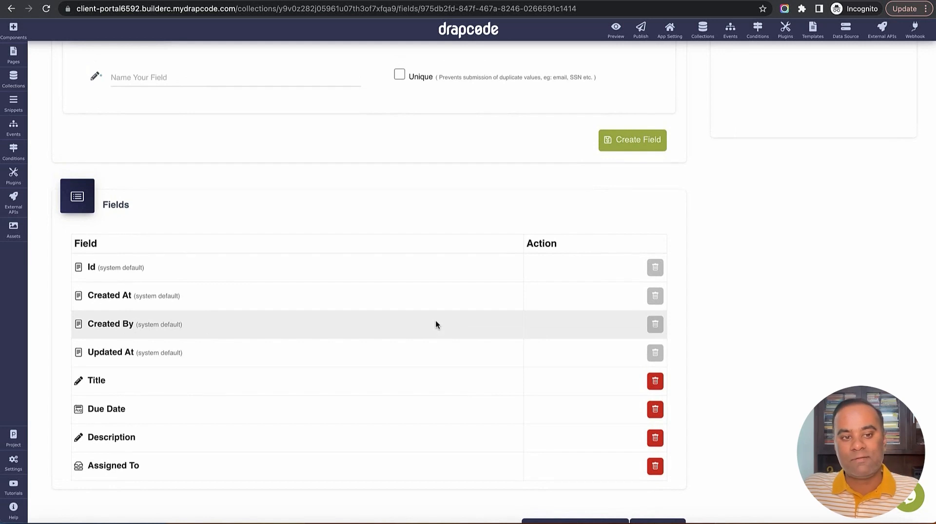
{"action": "scroll", "coordinate": [428, 310], "scroll_direction": "up", "scroll_amount": 5}
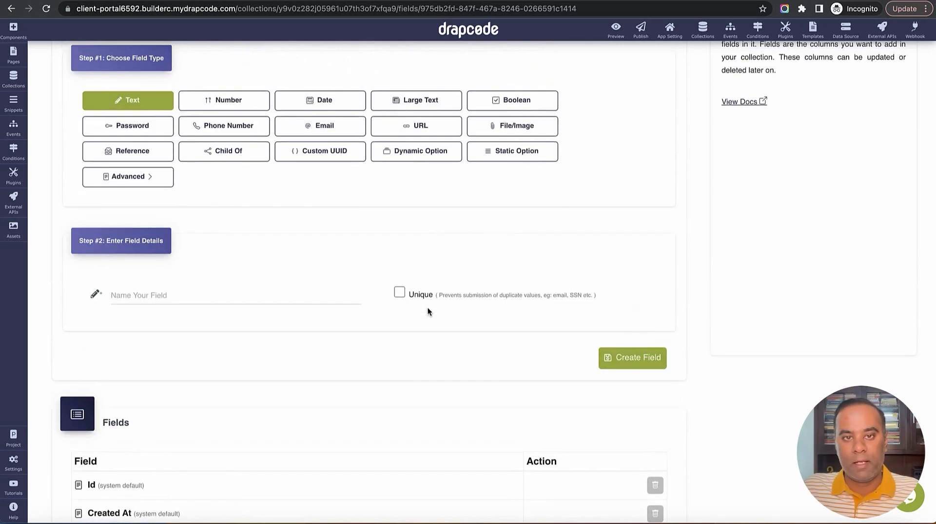
{"action": "scroll", "coordinate": [432, 242], "scroll_direction": "up", "scroll_amount": 1}
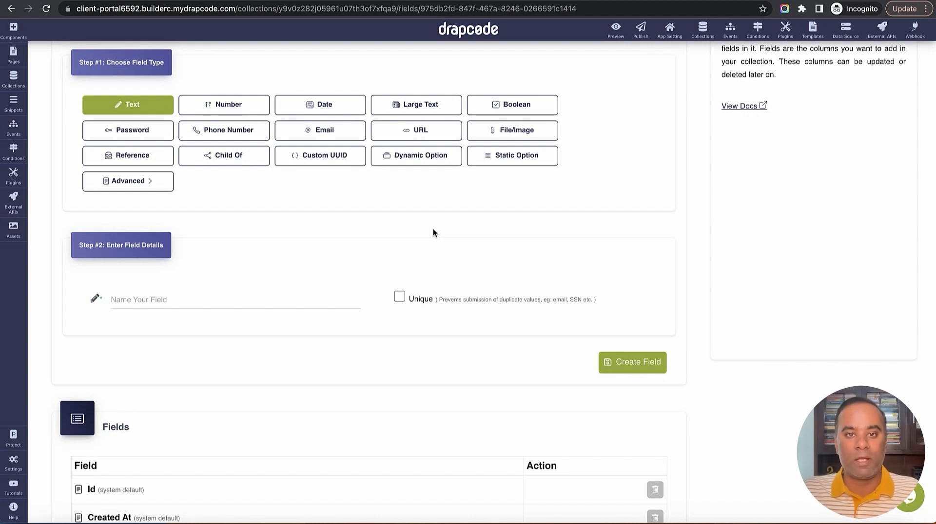
{"action": "scroll", "coordinate": [443, 215], "scroll_direction": "up", "scroll_amount": 3}
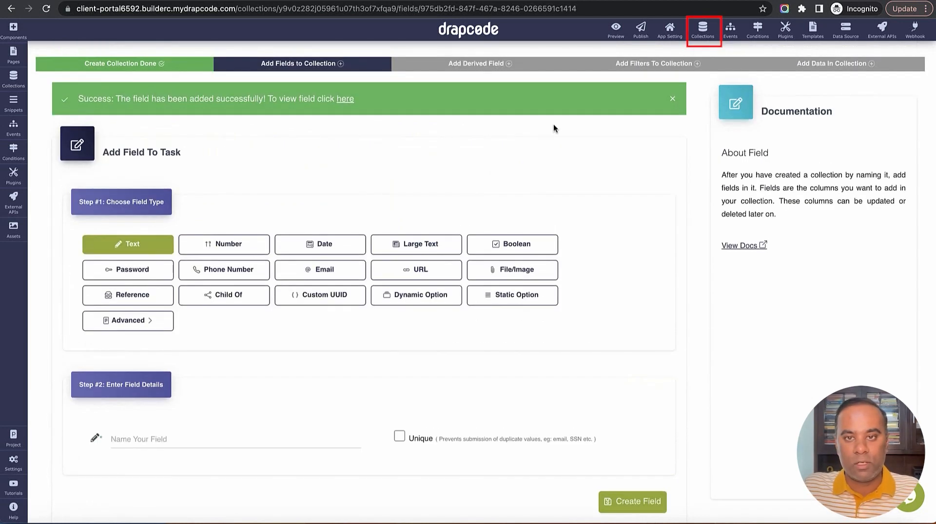
From the Collections list, create a new collection named 'Tag'
{"action": "left_click", "coordinate": [702, 29]}
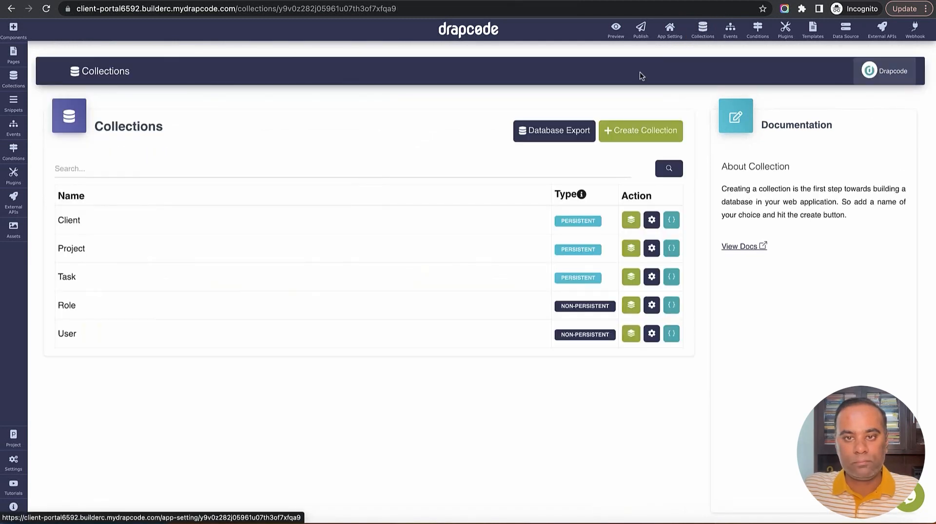
{"action": "left_click", "coordinate": [641, 131]}
{"action": "left_click", "coordinate": [321, 134]}
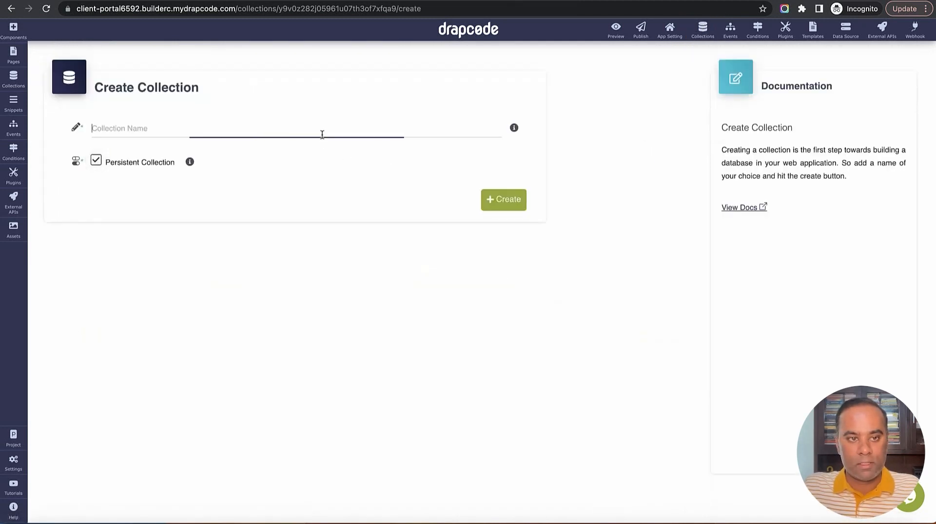
{"action": "type", "text": "Tag"}
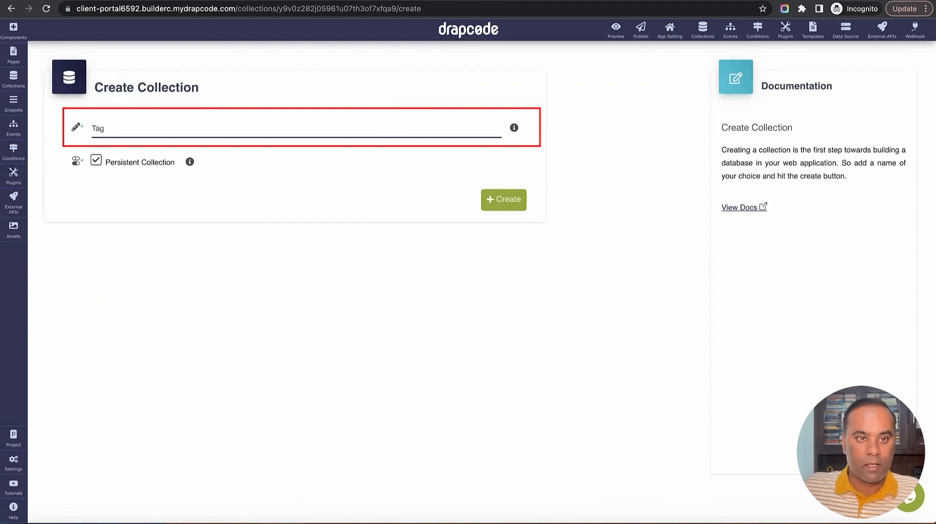
{"action": "left_click", "coordinate": [505, 202]}
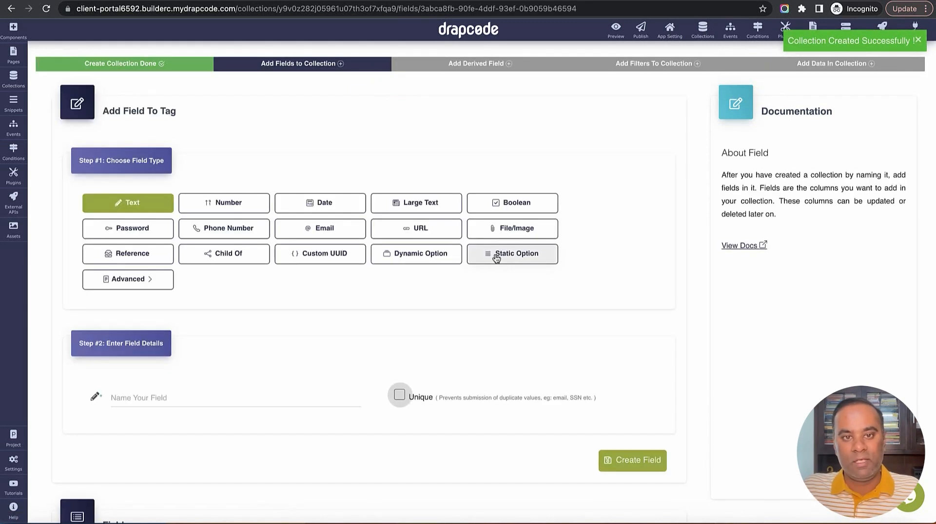
{"action": "scroll", "coordinate": [496, 258], "scroll_direction": "down", "scroll_amount": 1}
Create a Text field named 'Name' in the Tag collection
{"action": "left_click", "coordinate": [186, 337]}
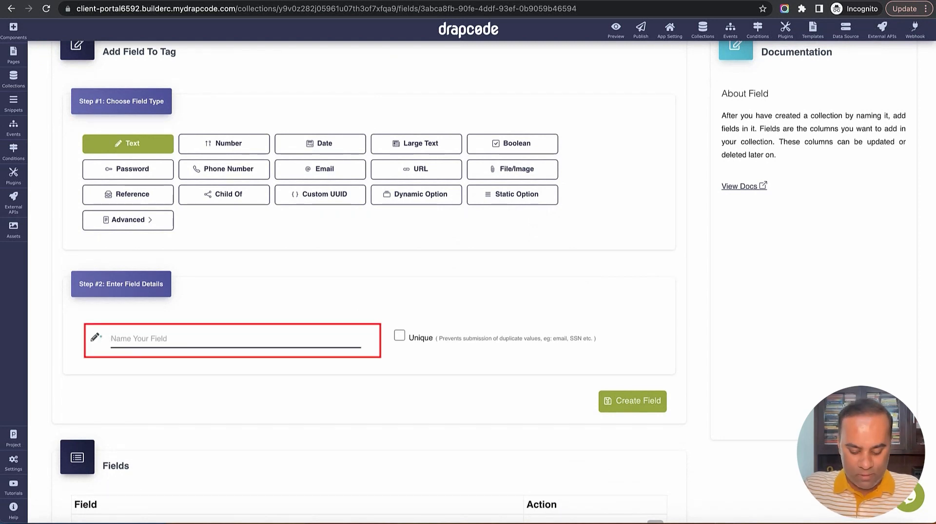
{"action": "type", "text": "Name"}
{"action": "left_click", "coordinate": [632, 401]}
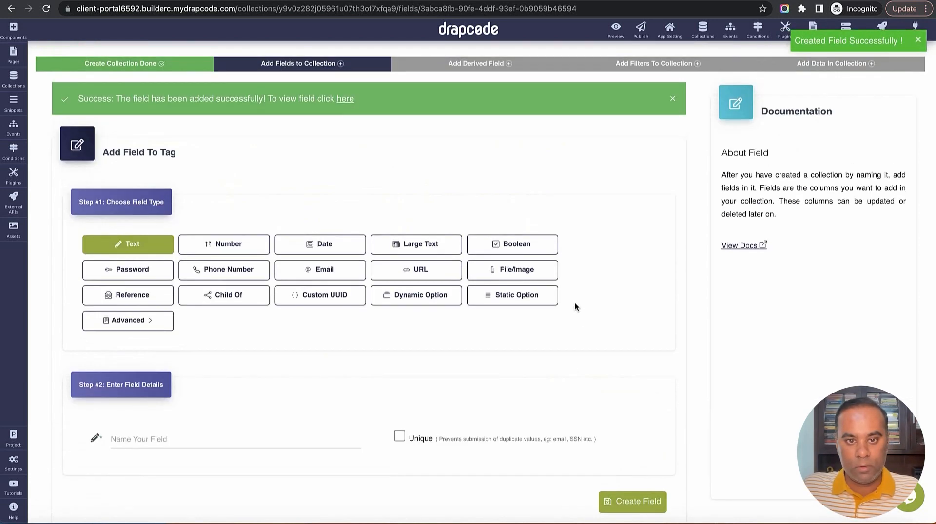
{"action": "scroll", "coordinate": [574, 307], "scroll_direction": "down", "scroll_amount": 5}
{"action": "scroll", "coordinate": [466, 355], "scroll_direction": "down", "scroll_amount": 2}
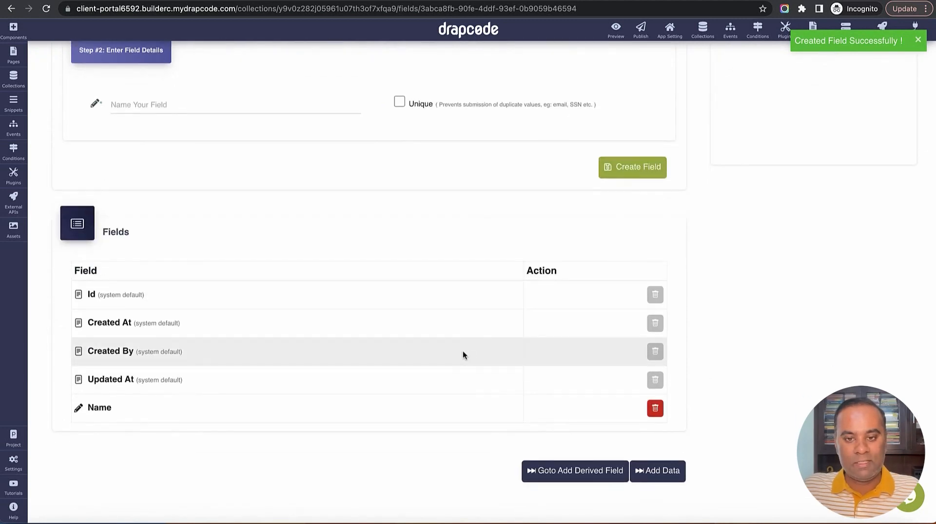
{"action": "scroll", "coordinate": [463, 355], "scroll_direction": "up", "scroll_amount": 1}
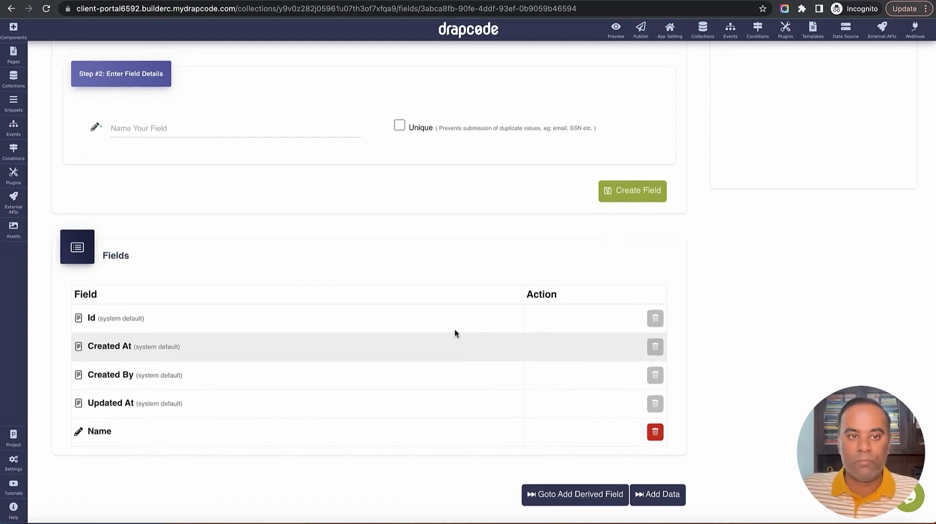
{"action": "scroll", "coordinate": [453, 328], "scroll_direction": "up", "scroll_amount": 4}
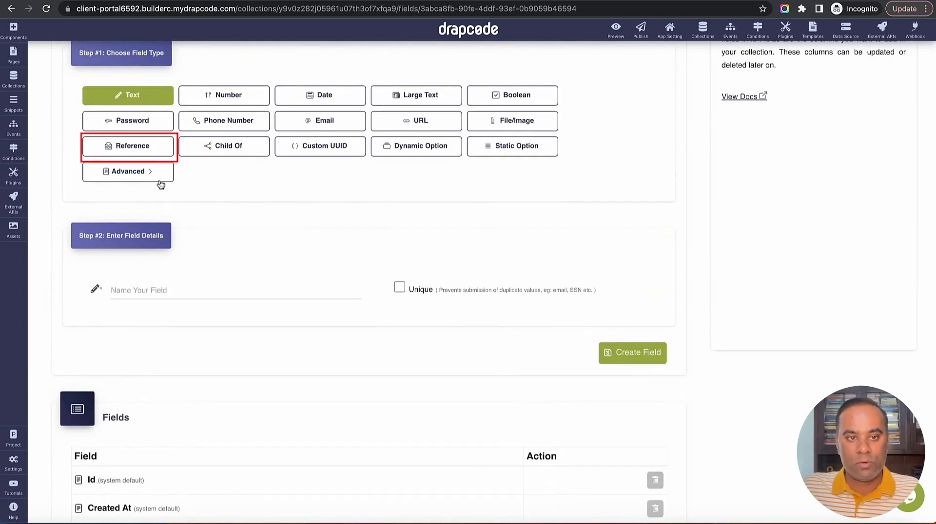
Add a 'Client' reference field to Tag linked to Client by Name, then return to Collections
{"action": "left_click", "coordinate": [131, 147]}
{"action": "left_click", "coordinate": [315, 292]}
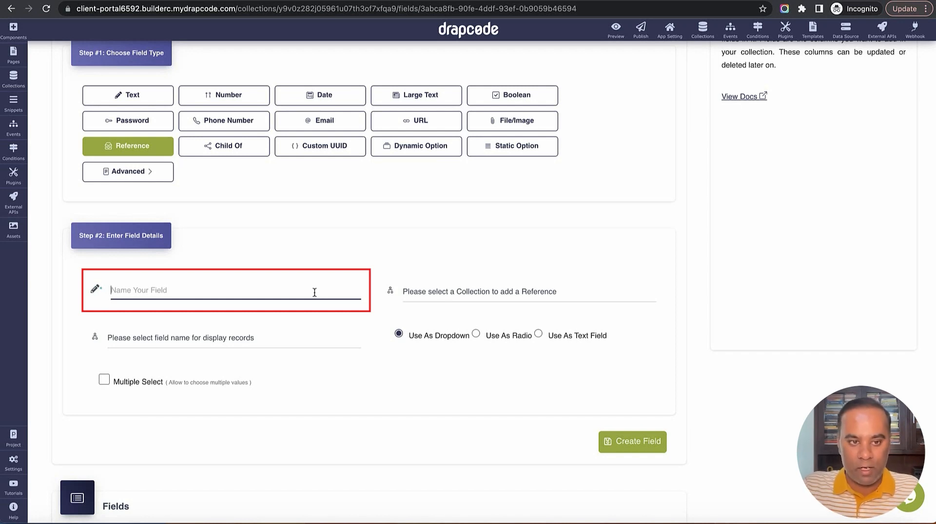
{"action": "type", "text": "Client"}
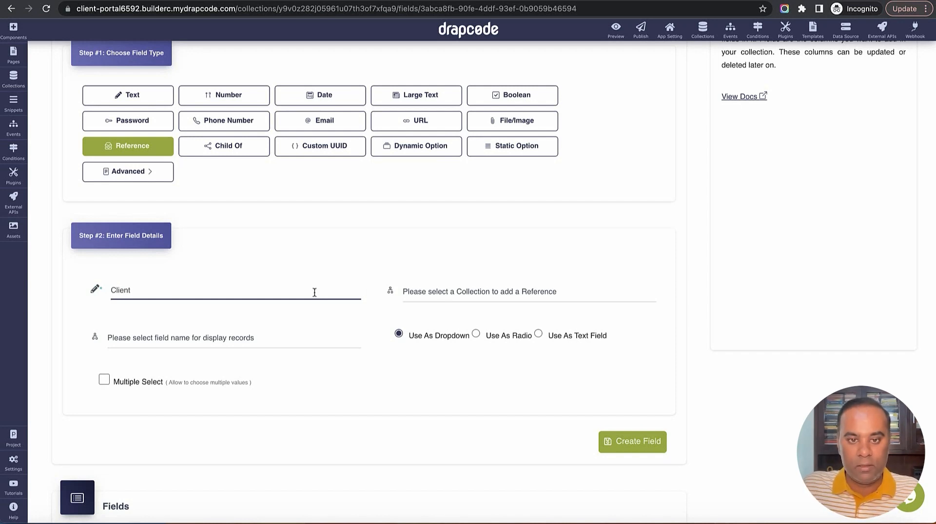
{"action": "left_click", "coordinate": [456, 295]}
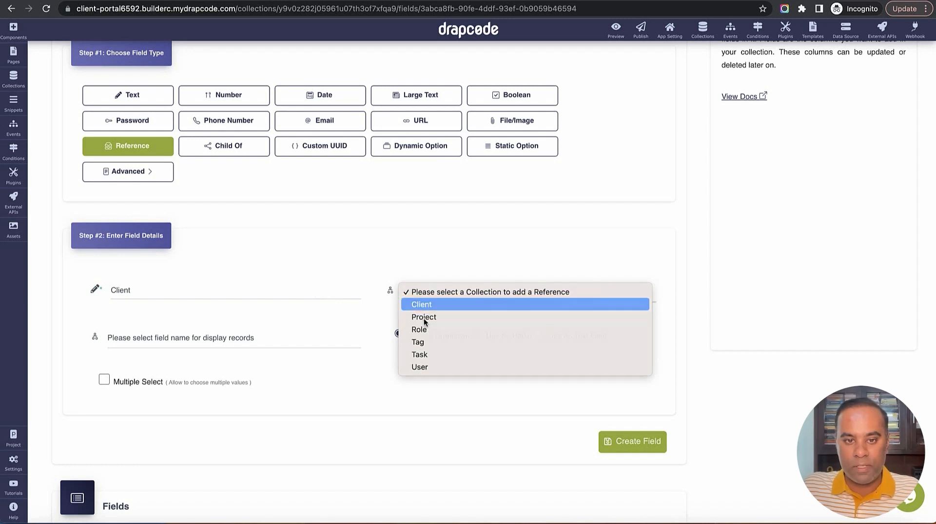
{"action": "left_click", "coordinate": [421, 304]}
{"action": "left_click", "coordinate": [294, 344]}
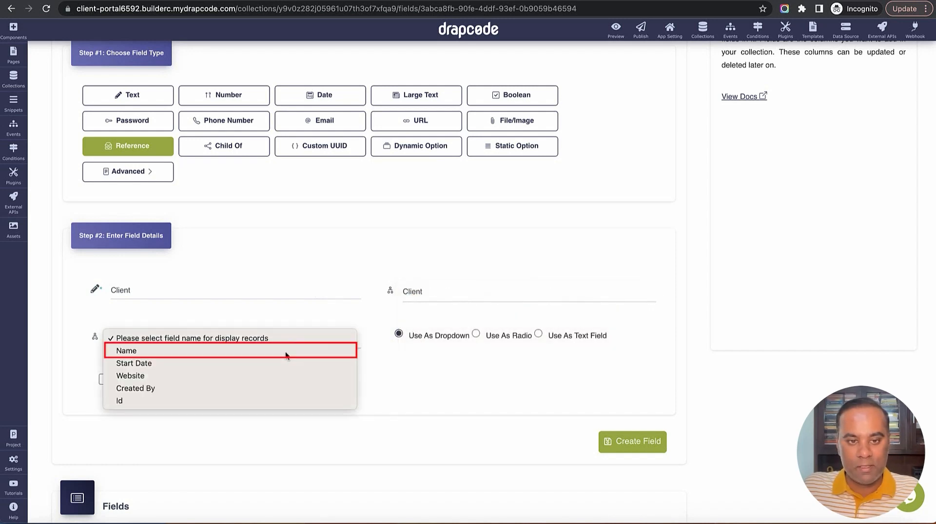
{"action": "left_click", "coordinate": [287, 352]}
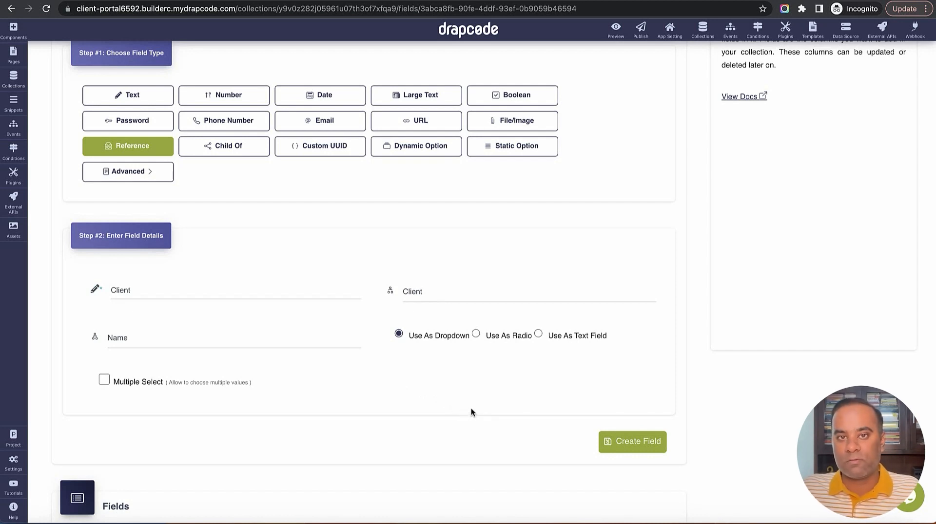
{"action": "scroll", "coordinate": [466, 414], "scroll_direction": "down", "scroll_amount": 4}
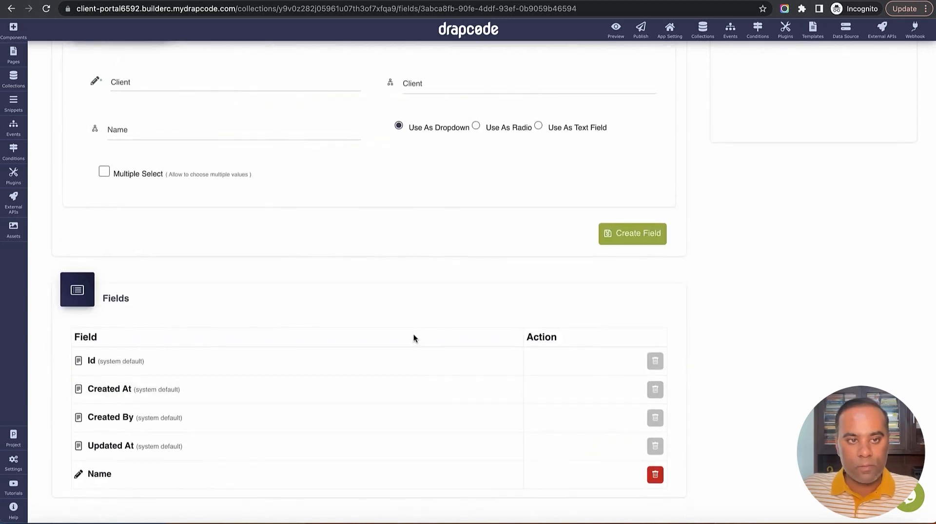
{"action": "scroll", "coordinate": [536, 312], "scroll_direction": "up", "scroll_amount": 1}
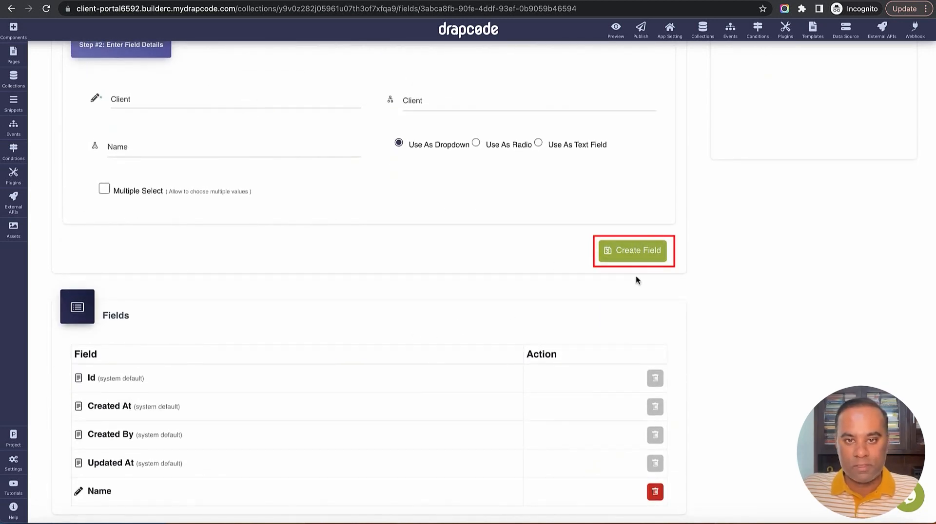
{"action": "left_click", "coordinate": [633, 259]}
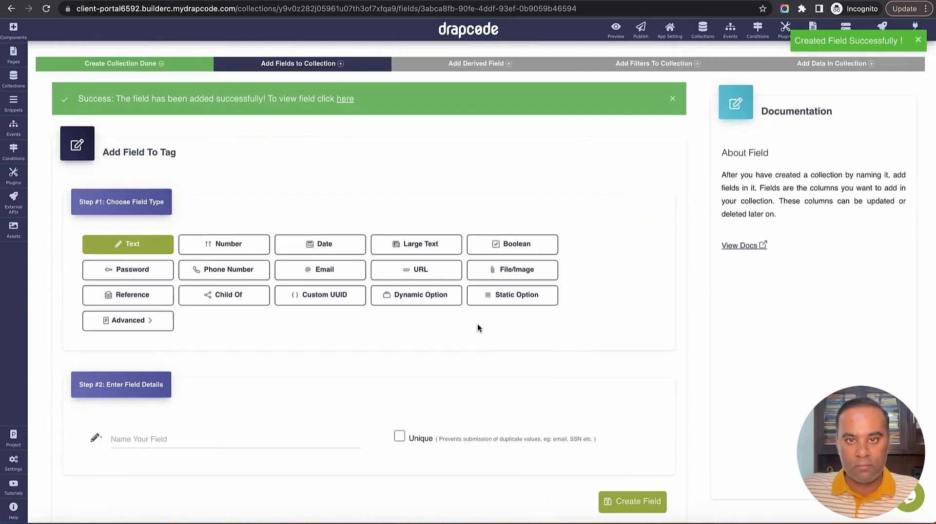
{"action": "left_click", "coordinate": [702, 29]}
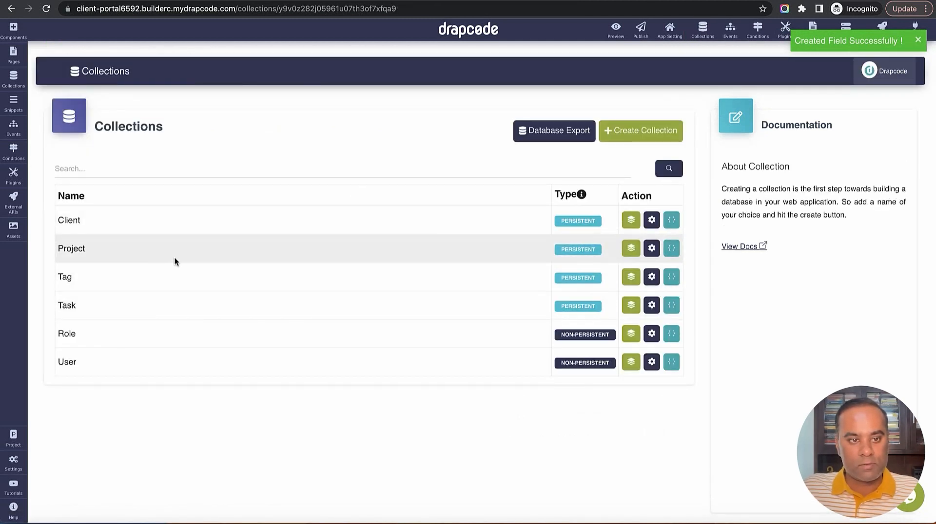
Start a new Reference field named 'Client' in the Project collection
{"action": "left_click", "coordinate": [633, 269]}
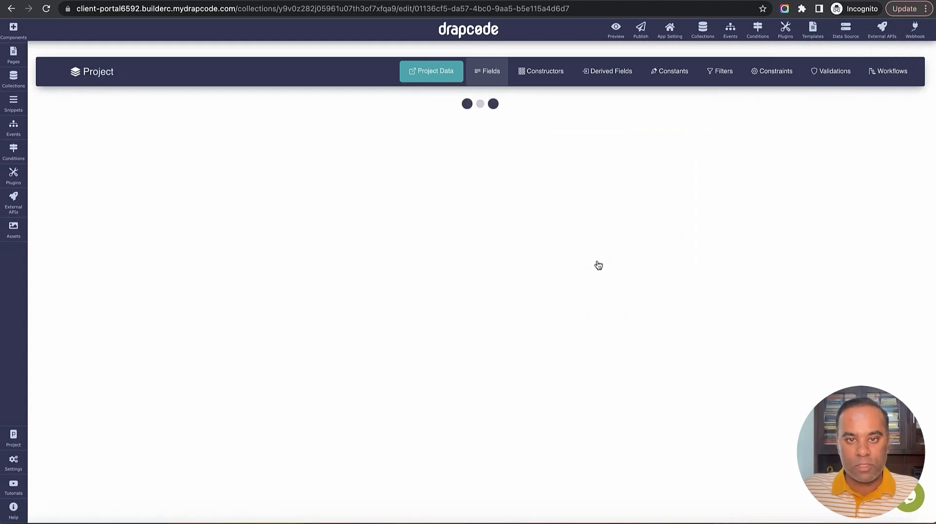
{"action": "left_click", "coordinate": [641, 141]}
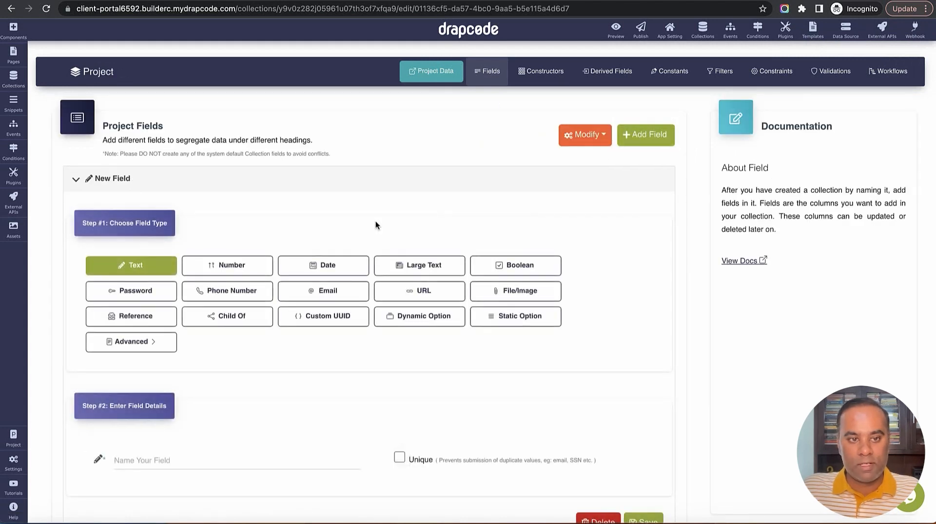
{"action": "left_click", "coordinate": [166, 317]}
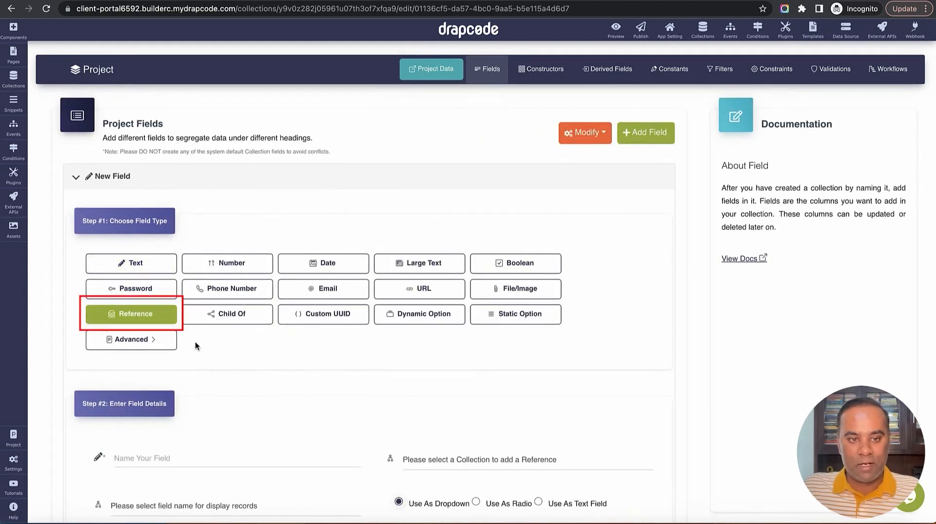
{"action": "scroll", "coordinate": [197, 344], "scroll_direction": "down", "scroll_amount": 2}
{"action": "left_click", "coordinate": [200, 354]}
{"action": "type", "text": "Client"}
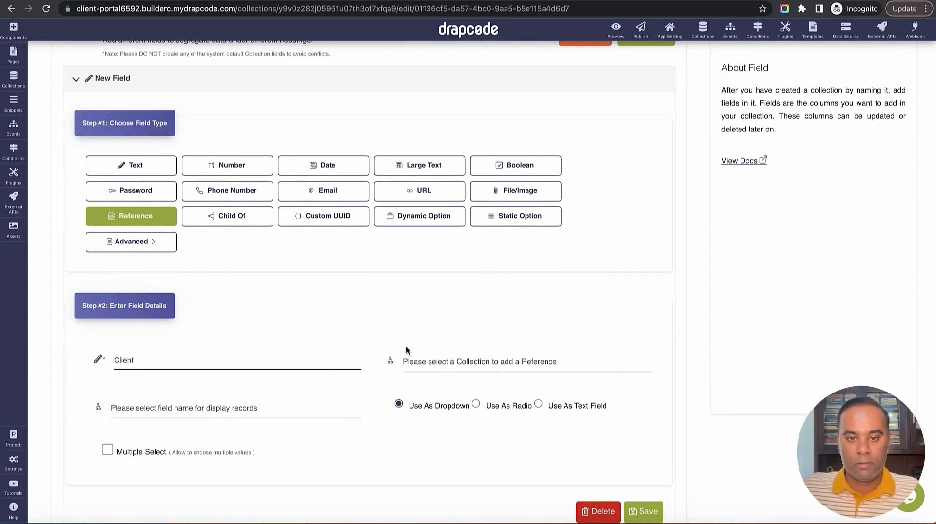
Link it to the Client collection displayed by Name, save, and return to Collections
{"action": "left_click", "coordinate": [465, 361]}
{"action": "left_click", "coordinate": [468, 373]}
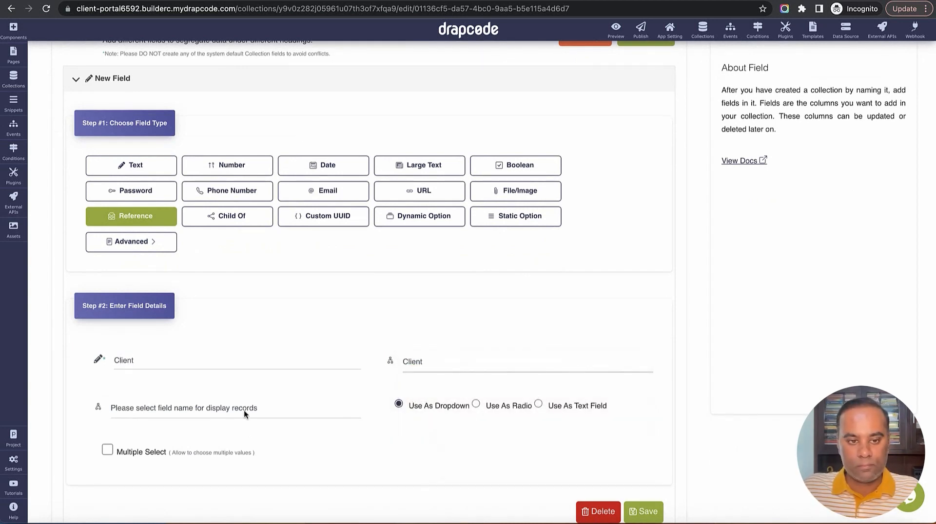
{"action": "left_click", "coordinate": [244, 410]}
{"action": "left_click", "coordinate": [242, 420]}
{"action": "scroll", "coordinate": [442, 444], "scroll_direction": "down", "scroll_amount": 1}
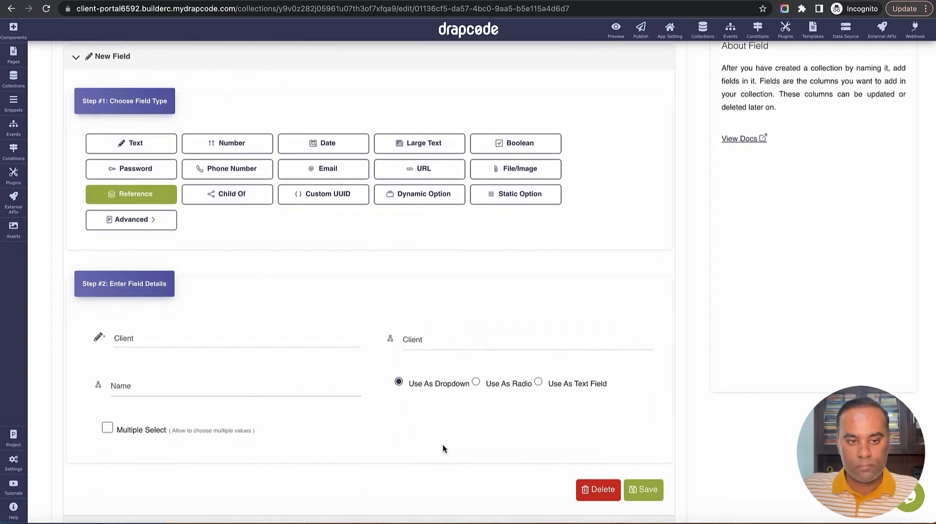
{"action": "left_click", "coordinate": [639, 490]}
{"action": "scroll", "coordinate": [652, 190], "scroll_direction": "up", "scroll_amount": 2}
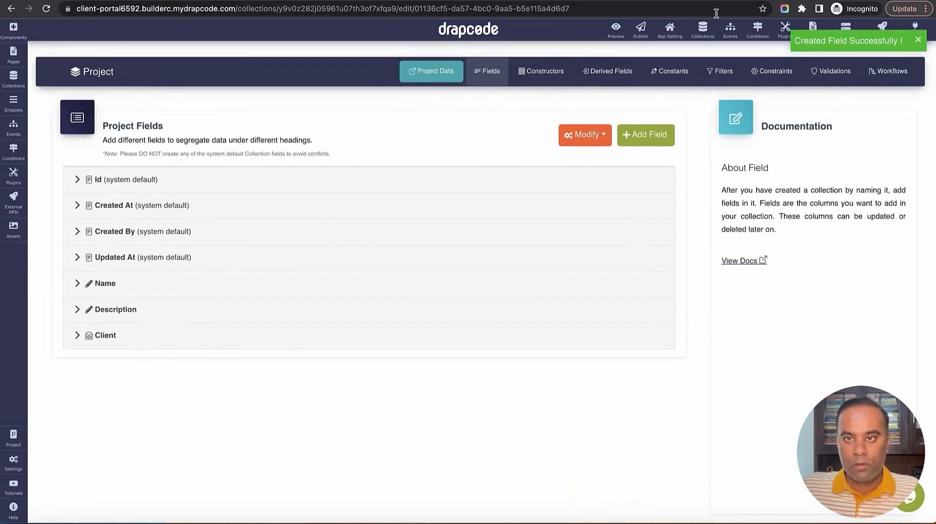
{"action": "left_click", "coordinate": [702, 28]}
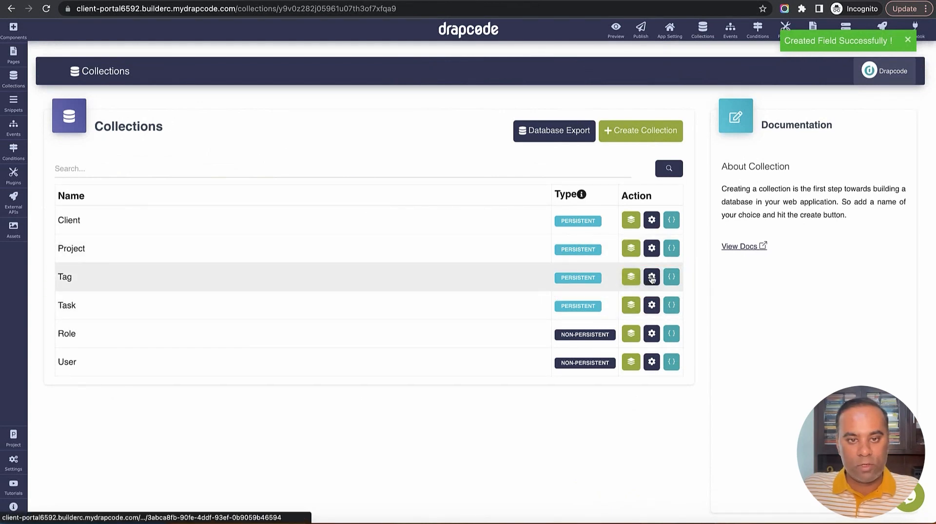
Add a 'Client' reference field to Task linked to the Client collection, displayed by Name
{"action": "left_click", "coordinate": [651, 305]}
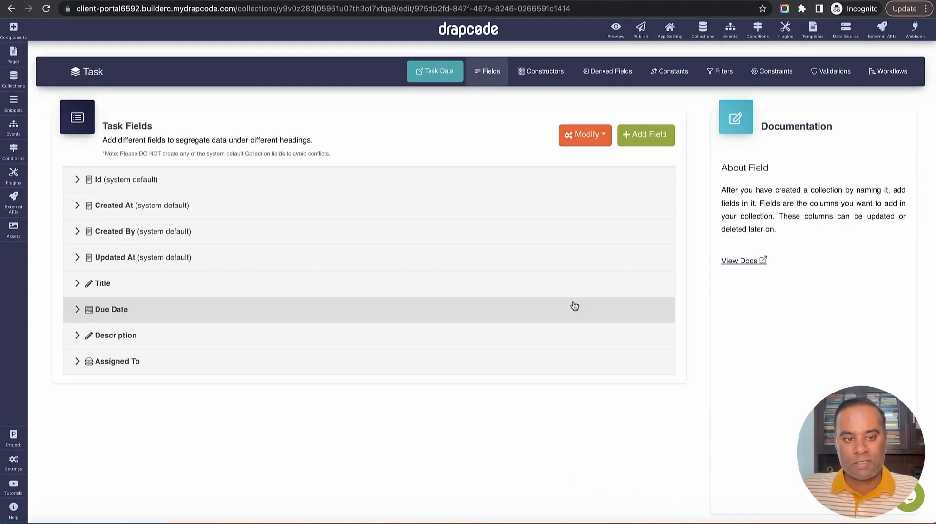
{"action": "left_click", "coordinate": [646, 135]}
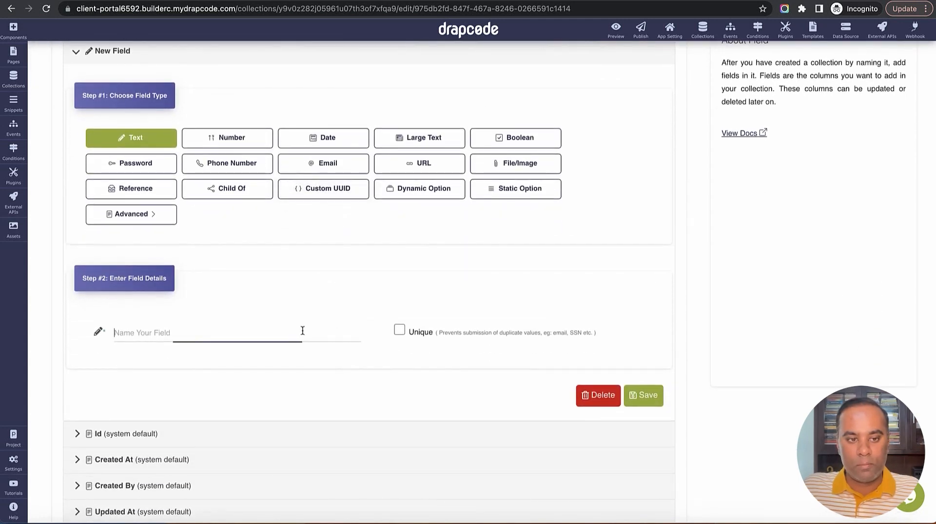
{"action": "left_click", "coordinate": [302, 331]}
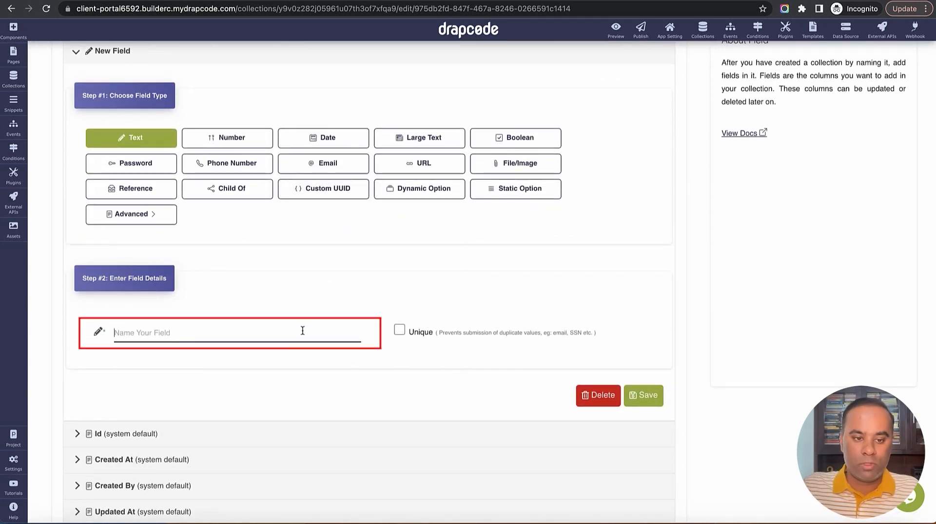
{"action": "type", "text": "Client"}
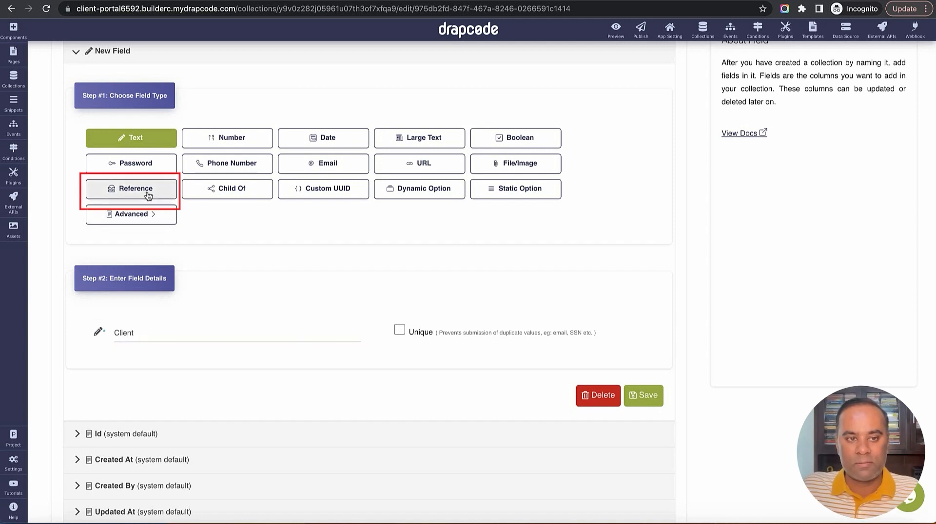
{"action": "left_click", "coordinate": [116, 191]}
{"action": "left_click", "coordinate": [405, 335]}
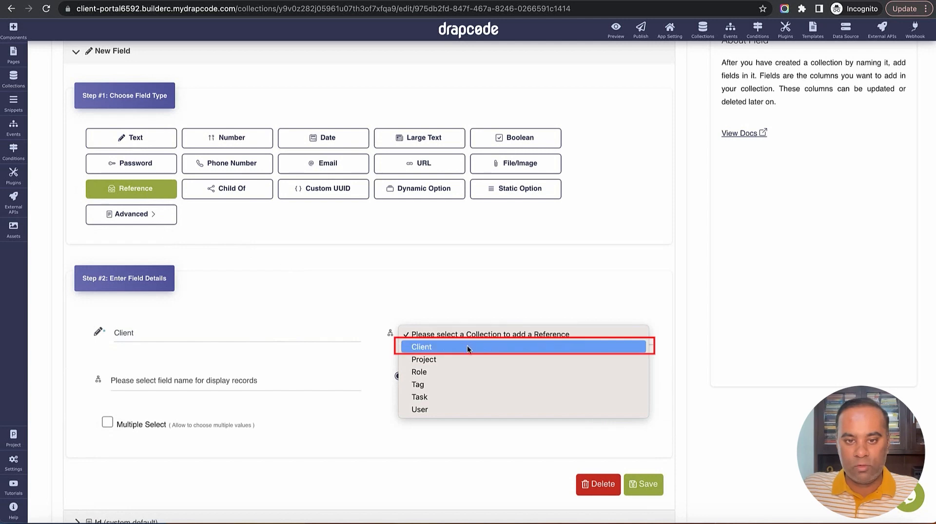
{"action": "left_click", "coordinate": [469, 347]}
{"action": "left_click", "coordinate": [245, 381]}
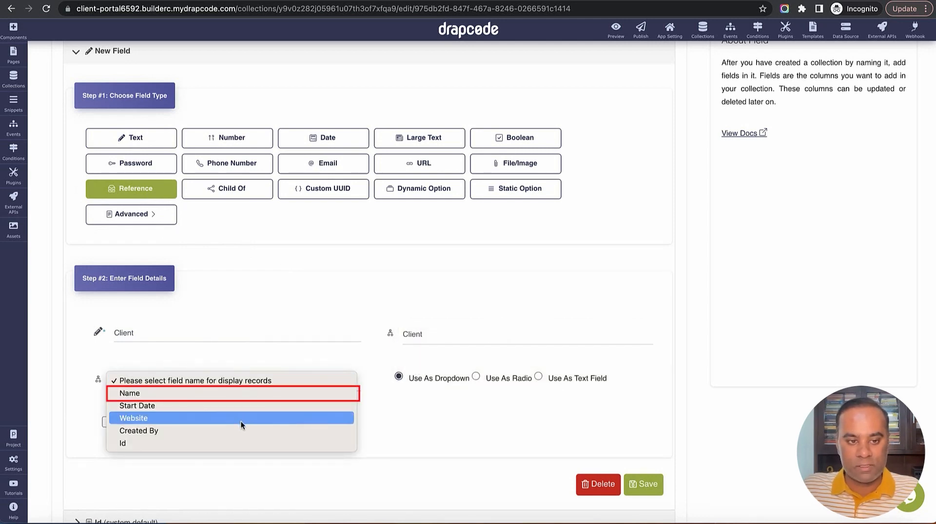
{"action": "left_click", "coordinate": [258, 399]}
{"action": "scroll", "coordinate": [495, 436], "scroll_direction": "down", "scroll_amount": 1}
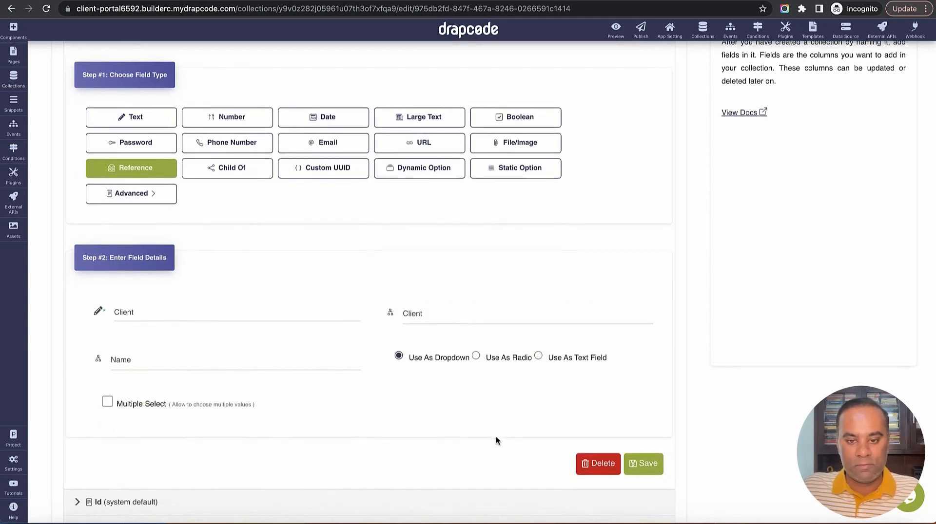
{"action": "left_click", "coordinate": [643, 463]}
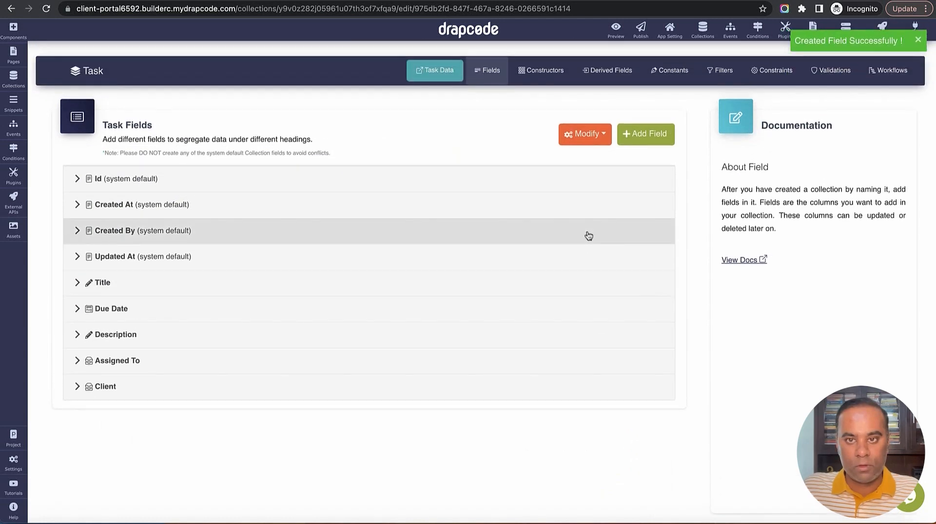
Add a 'Full Name' text field to the User collection
{"action": "left_click", "coordinate": [702, 29]}
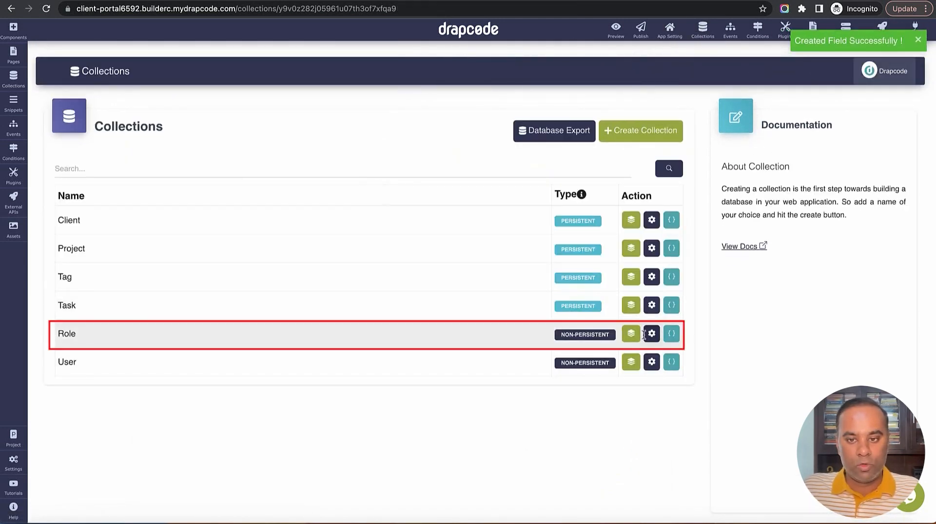
{"action": "left_click", "coordinate": [652, 364]}
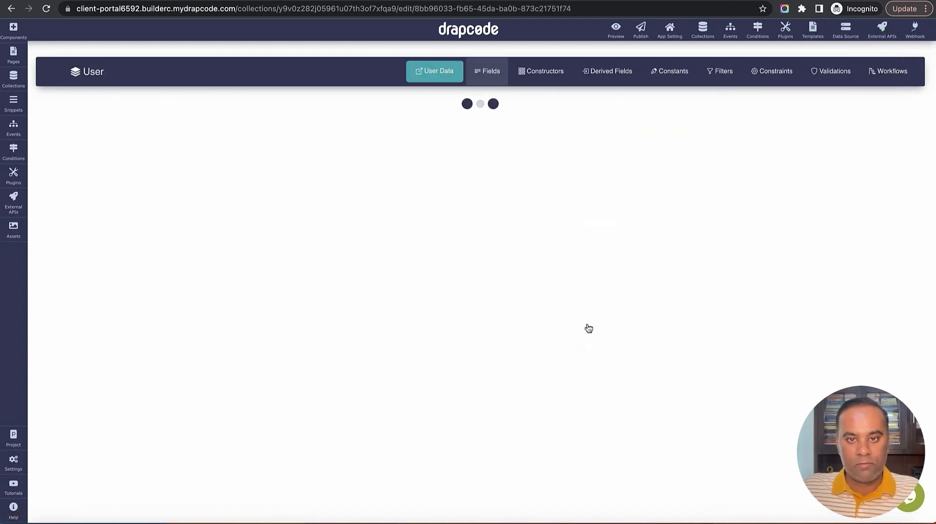
{"action": "left_click", "coordinate": [650, 140]}
{"action": "scroll", "coordinate": [435, 298], "scroll_direction": "down", "scroll_amount": 3}
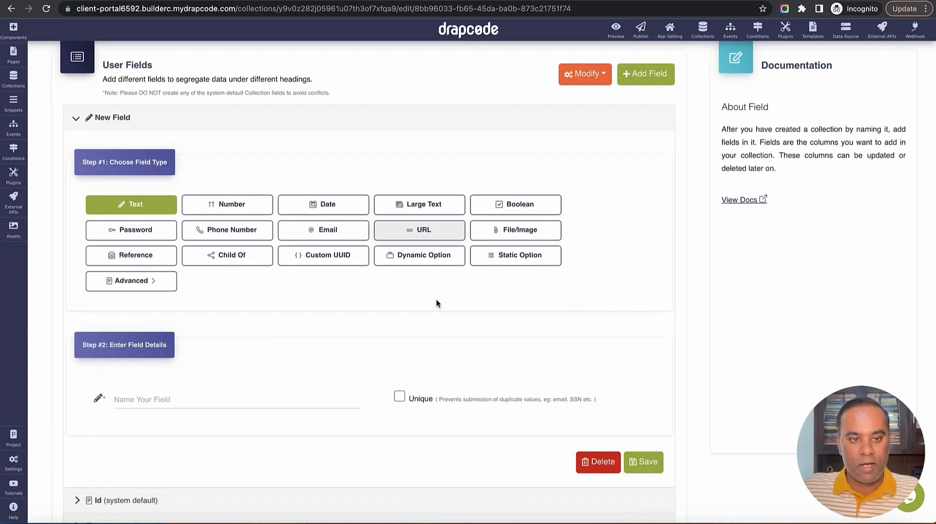
{"action": "left_click", "coordinate": [262, 348]}
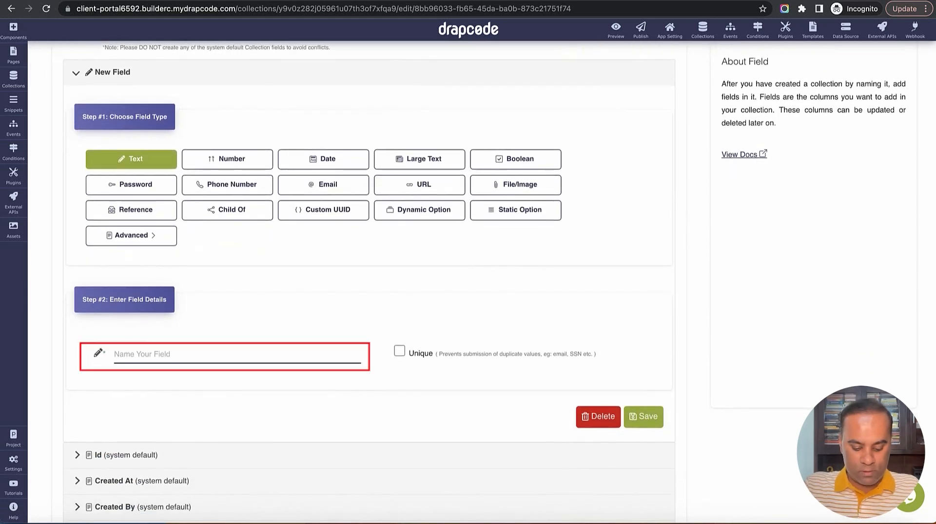
{"action": "type", "text": "Full Name"}
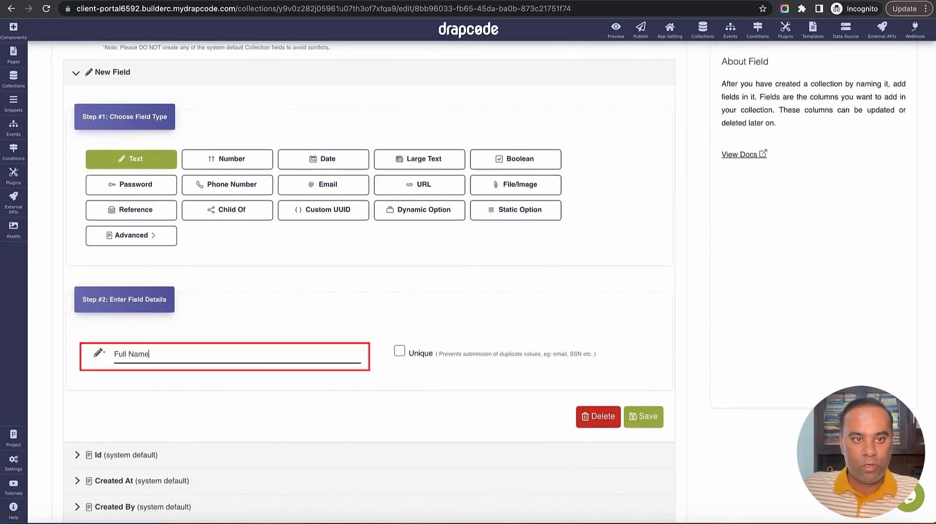
{"action": "scroll", "coordinate": [321, 363], "scroll_direction": "down", "scroll_amount": 1}
{"action": "scroll", "coordinate": [324, 364], "scroll_direction": "down", "scroll_amount": 3}
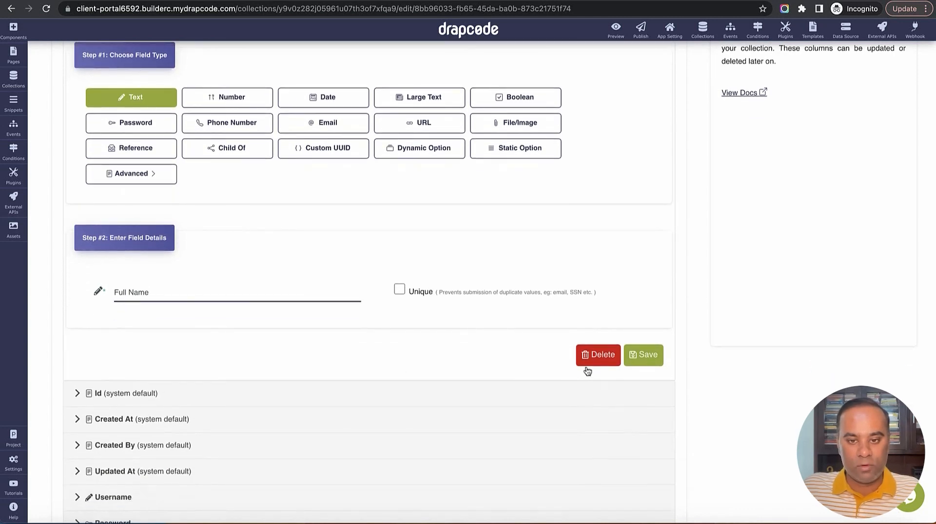
{"action": "left_click", "coordinate": [645, 359]}
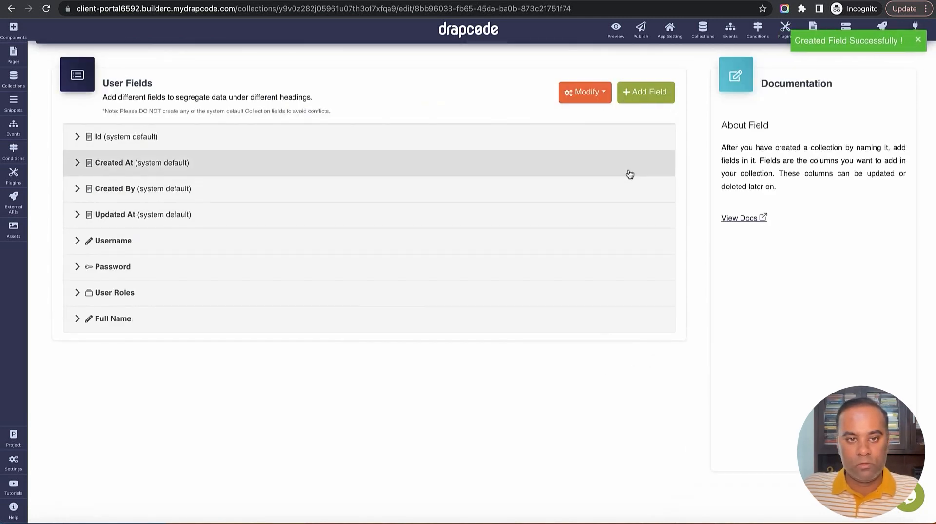
Add a 'Client' reference field to User linked to Client, displayed by Name
{"action": "left_click", "coordinate": [650, 100]}
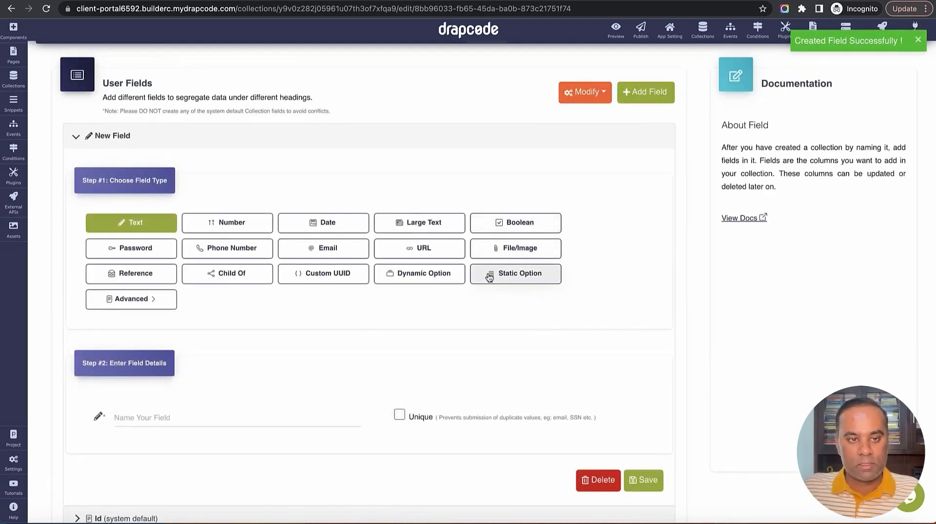
{"action": "left_click", "coordinate": [297, 403]}
{"action": "type", "text": "Client"}
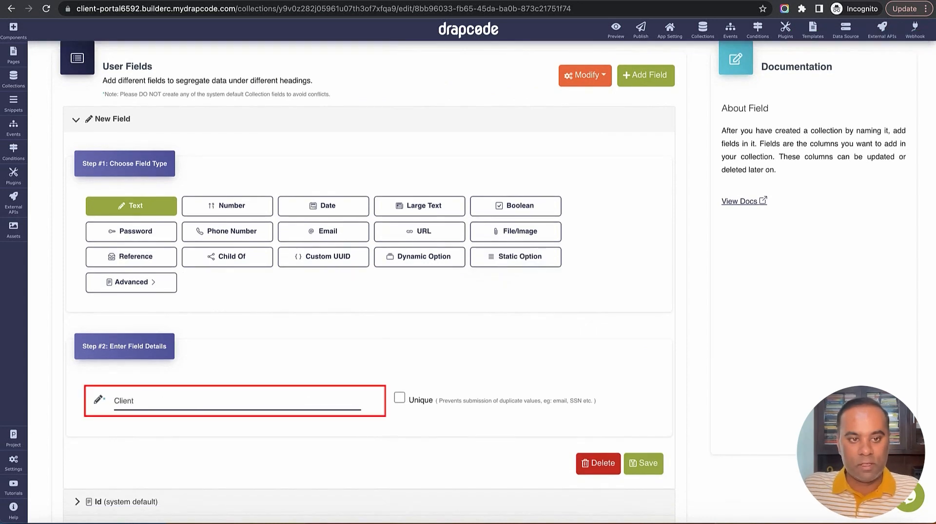
{"action": "left_click", "coordinate": [146, 261]}
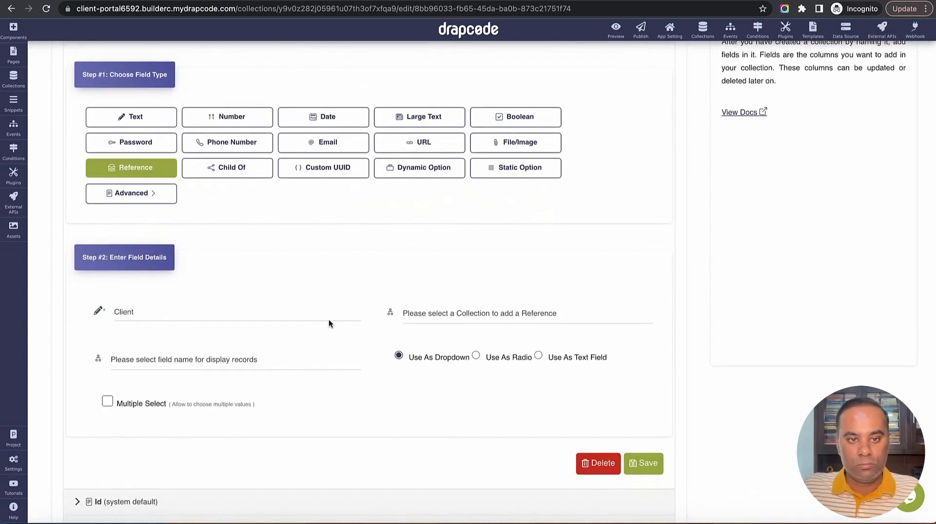
{"action": "left_click", "coordinate": [446, 315]}
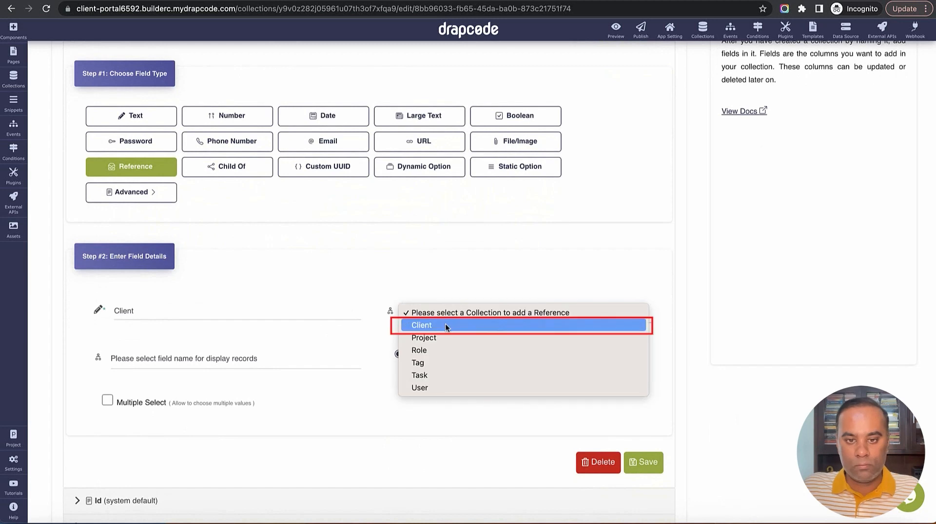
{"action": "left_click", "coordinate": [446, 324]}
{"action": "left_click", "coordinate": [258, 361]}
{"action": "left_click", "coordinate": [255, 372]}
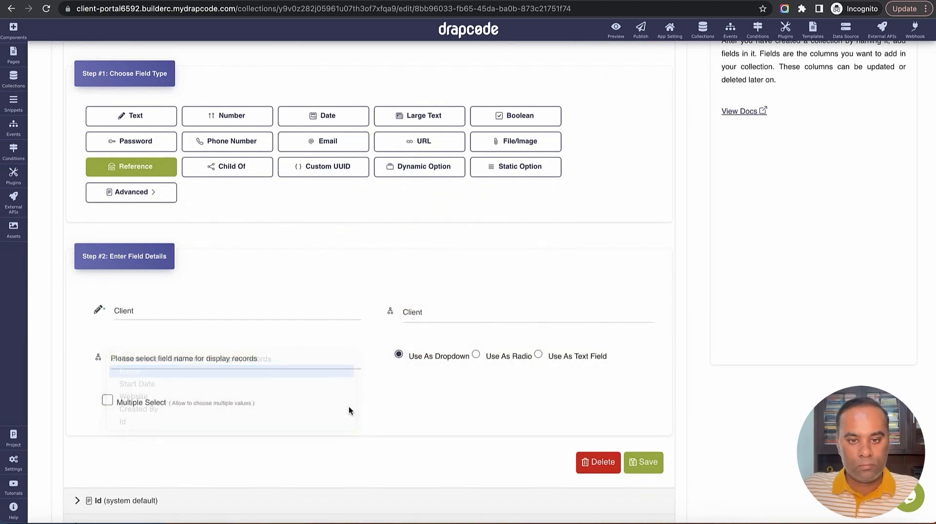
{"action": "scroll", "coordinate": [418, 416], "scroll_direction": "down", "scroll_amount": 2}
{"action": "left_click", "coordinate": [646, 419]}
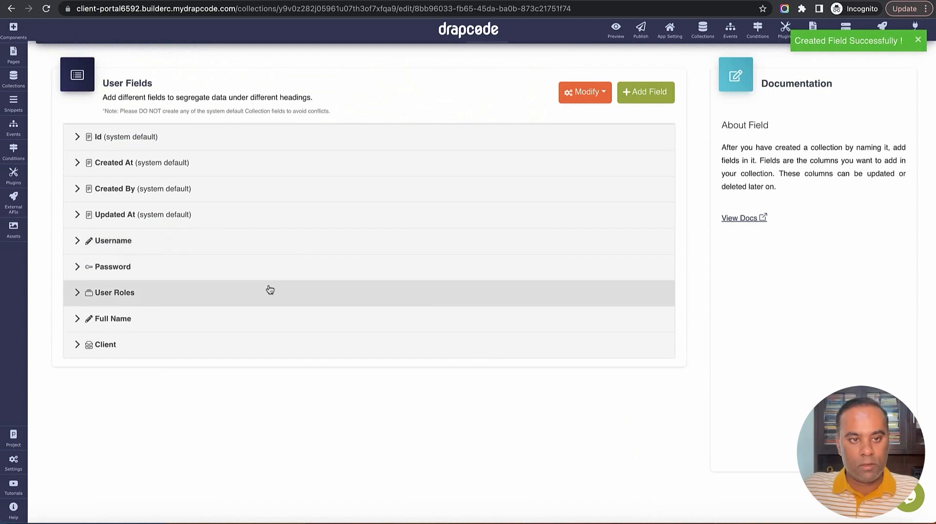
{"action": "left_click", "coordinate": [261, 240]}
Rename User's Username field to 'Email', view the empty User data, then return to Collections
{"action": "scroll", "coordinate": [261, 274], "scroll_direction": "down", "scroll_amount": 4}
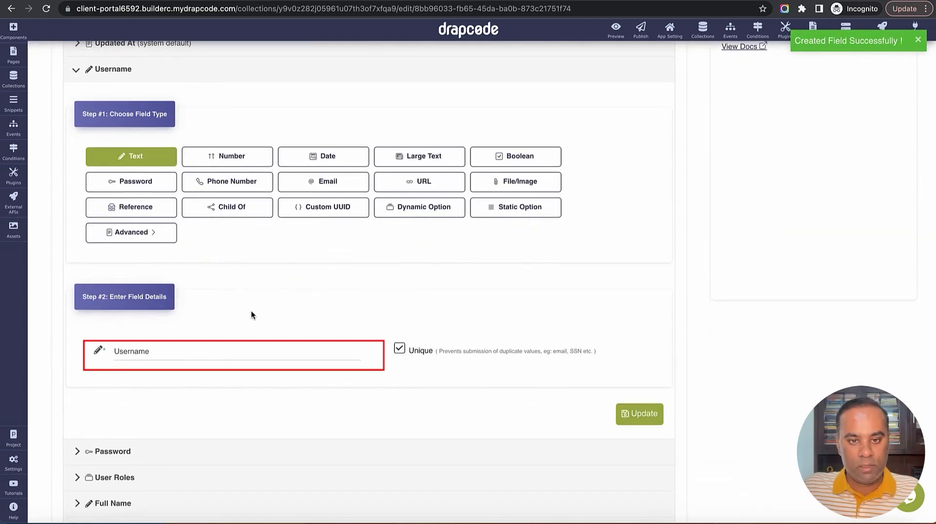
{"action": "double_click", "coordinate": [236, 351]}
{"action": "type", "text": "Emai"}
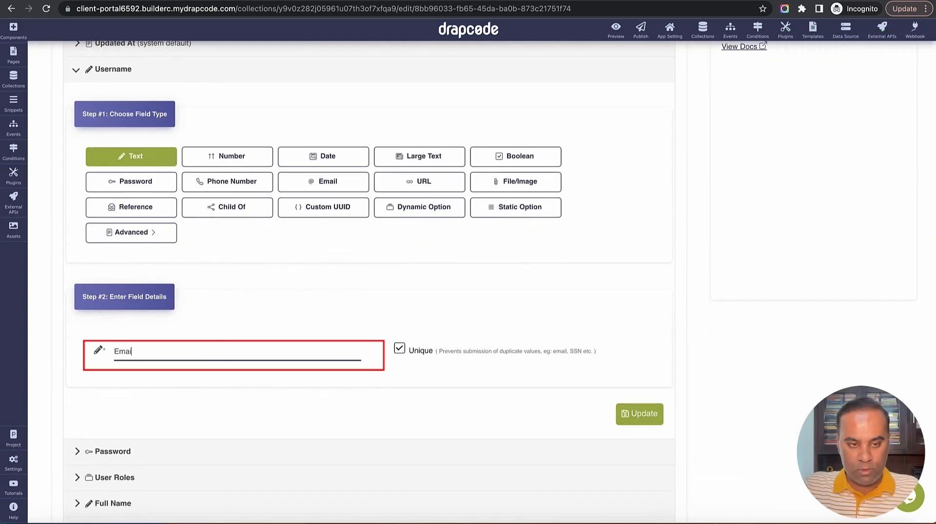
{"action": "type", "text": "l"}
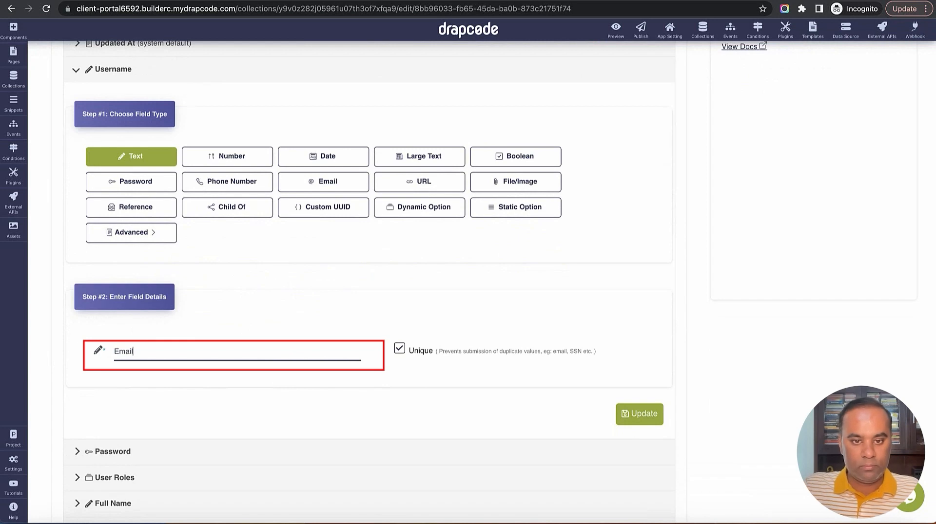
{"action": "left_click", "coordinate": [650, 412]}
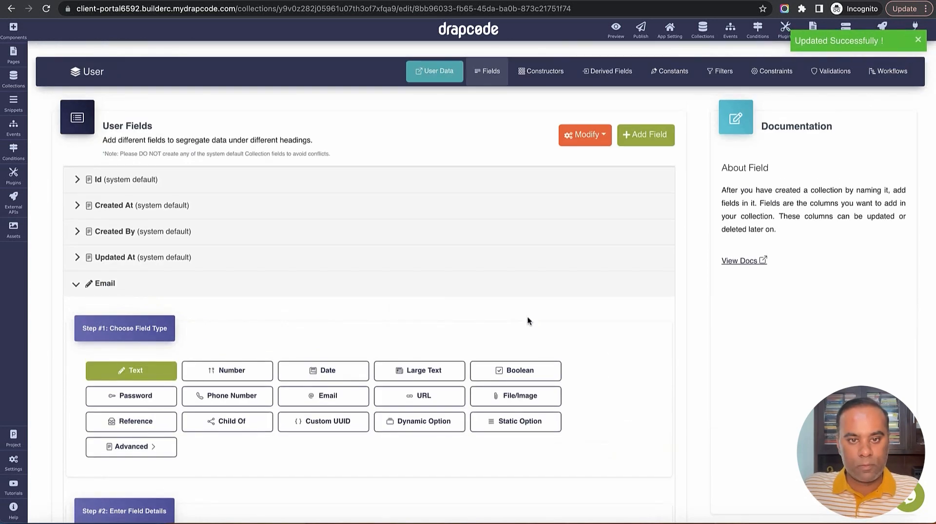
{"action": "left_click", "coordinate": [511, 288]}
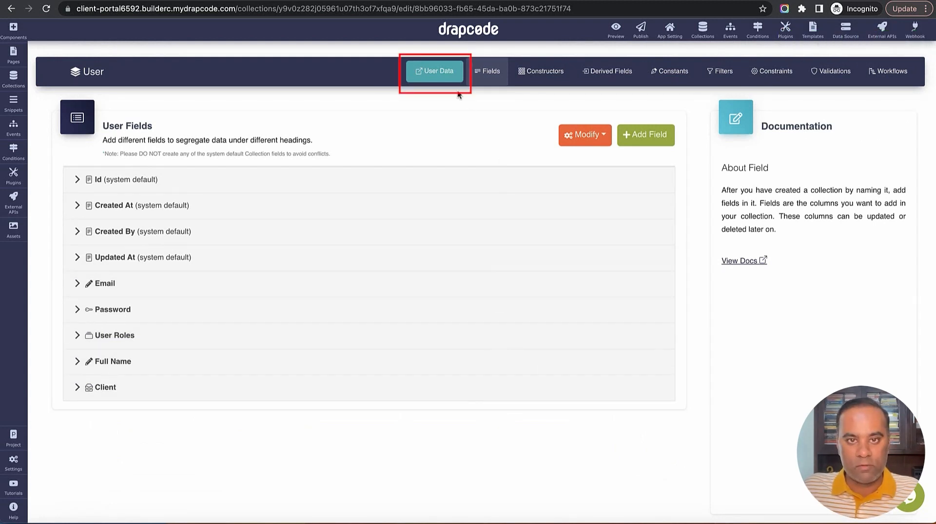
{"action": "left_click", "coordinate": [445, 71]}
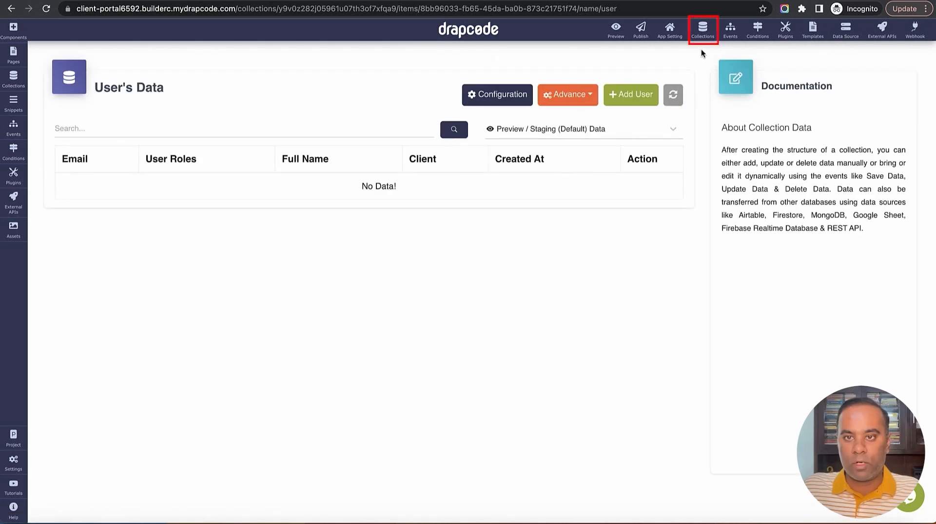
{"action": "left_click", "coordinate": [702, 30]}
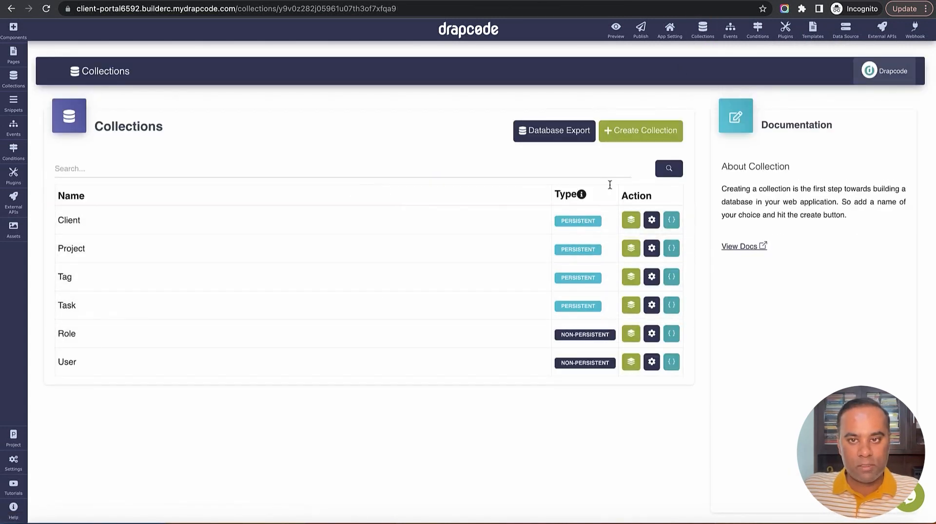
Create a 'Feedback' collection and give it a text field
{"action": "left_click", "coordinate": [637, 132]}
{"action": "left_click", "coordinate": [400, 130]}
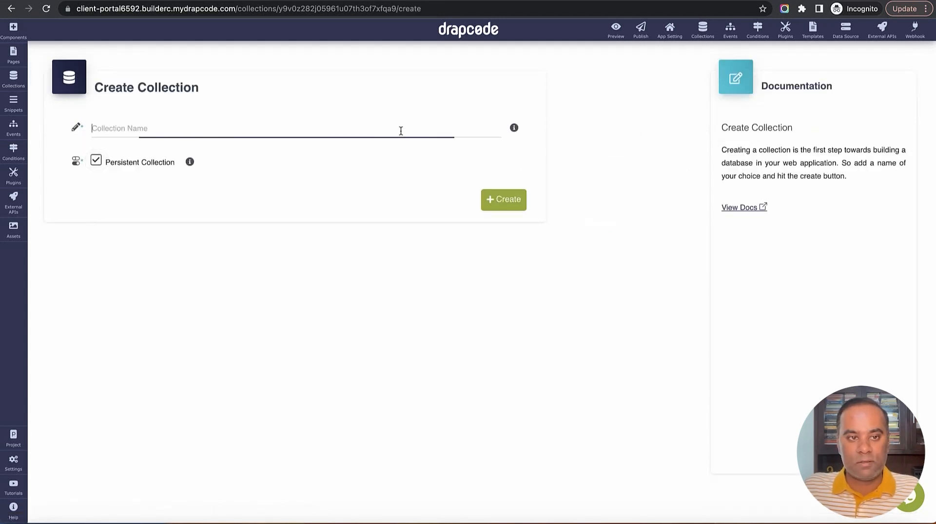
{"action": "type", "text": "Feedback"}
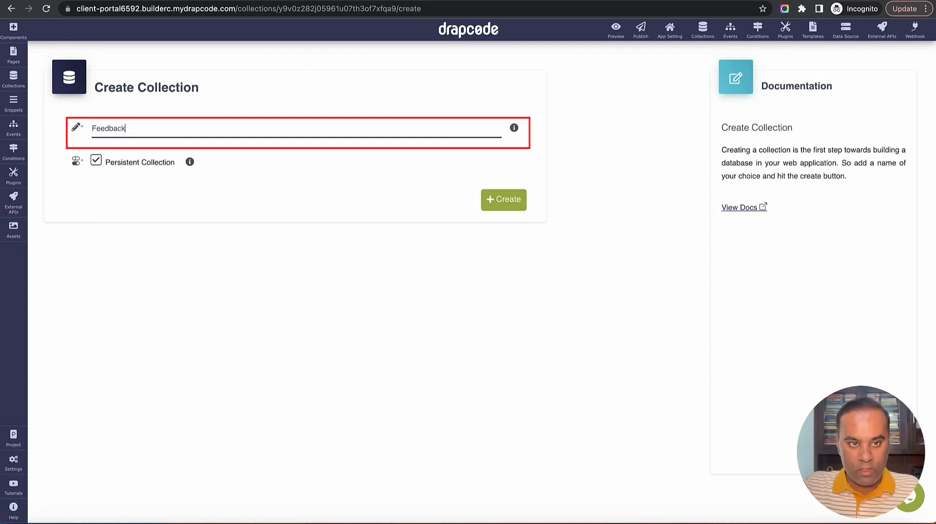
{"action": "left_click", "coordinate": [514, 202]}
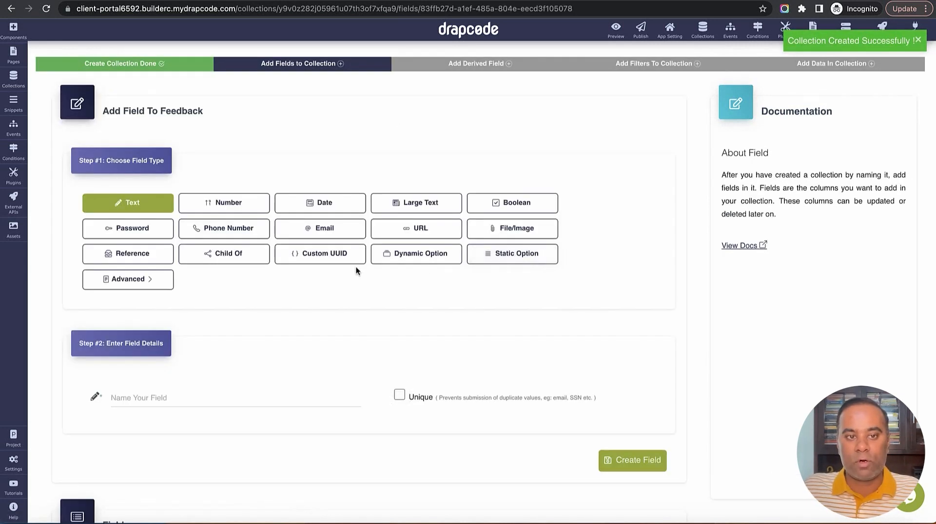
{"action": "scroll", "coordinate": [282, 337], "scroll_direction": "down", "scroll_amount": 2}
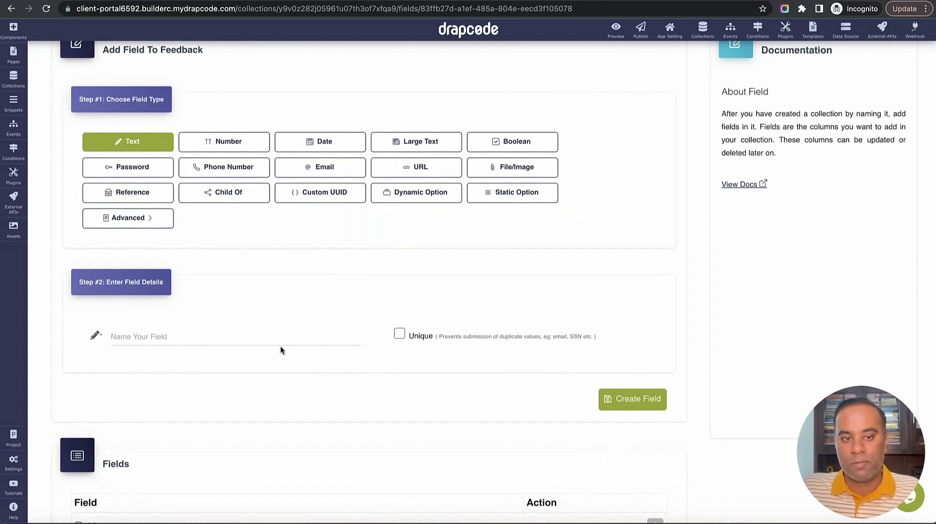
{"action": "left_click", "coordinate": [282, 338]}
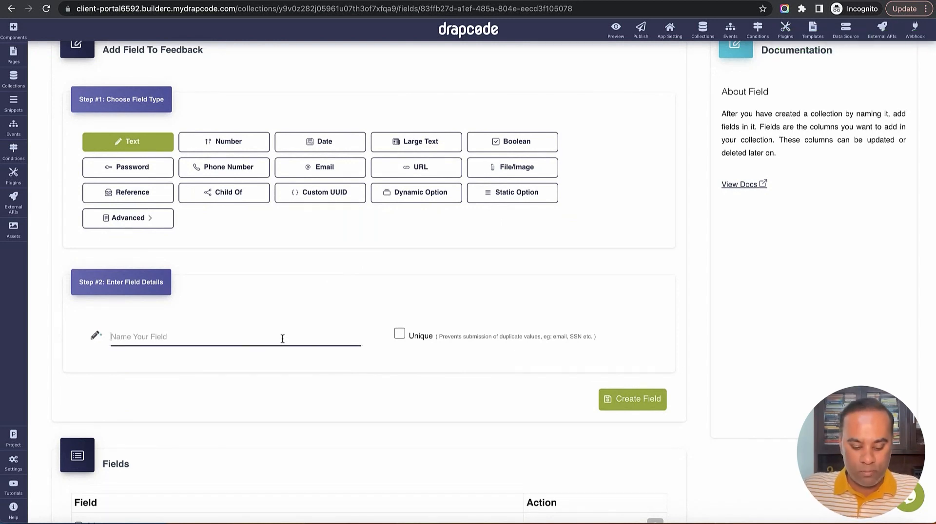
{"action": "type", "text": "Title"}
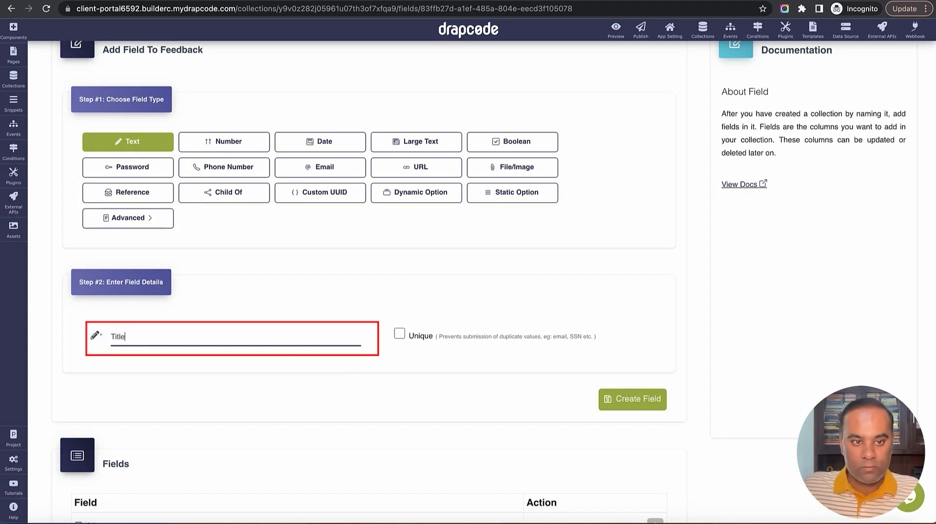
{"action": "left_click", "coordinate": [639, 398]}
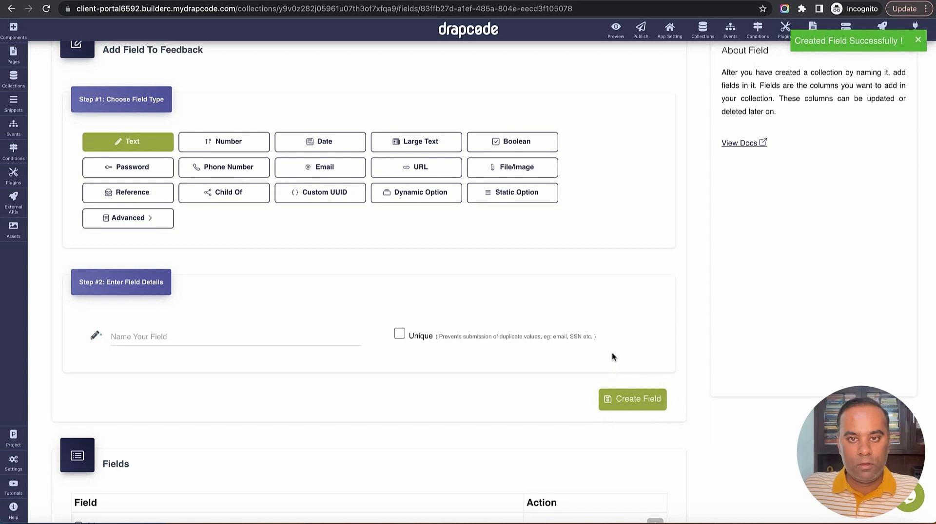
Add a 'Client' reference field to Feedback showing client Name, then return to Collections
{"action": "scroll", "coordinate": [611, 272], "scroll_direction": "down", "scroll_amount": 3}
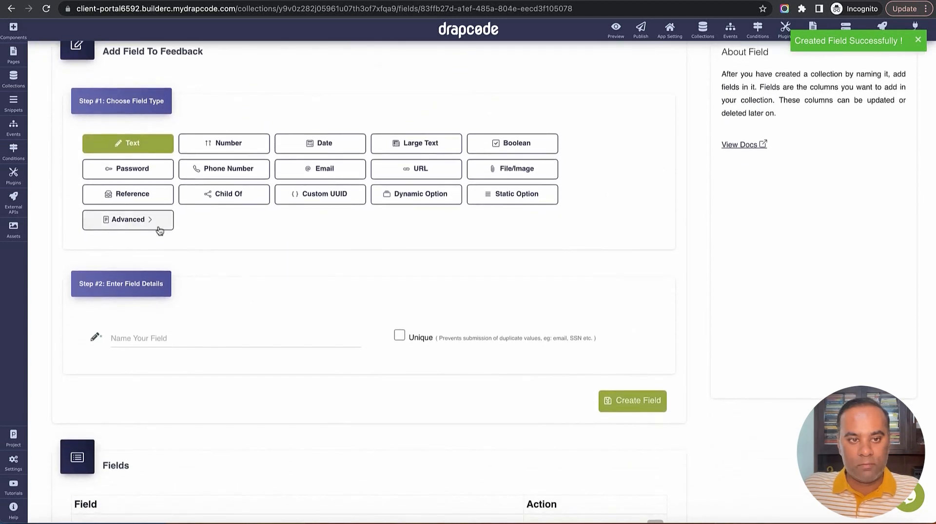
{"action": "left_click", "coordinate": [134, 195]}
{"action": "left_click", "coordinate": [180, 350]}
{"action": "type", "text": "Client"}
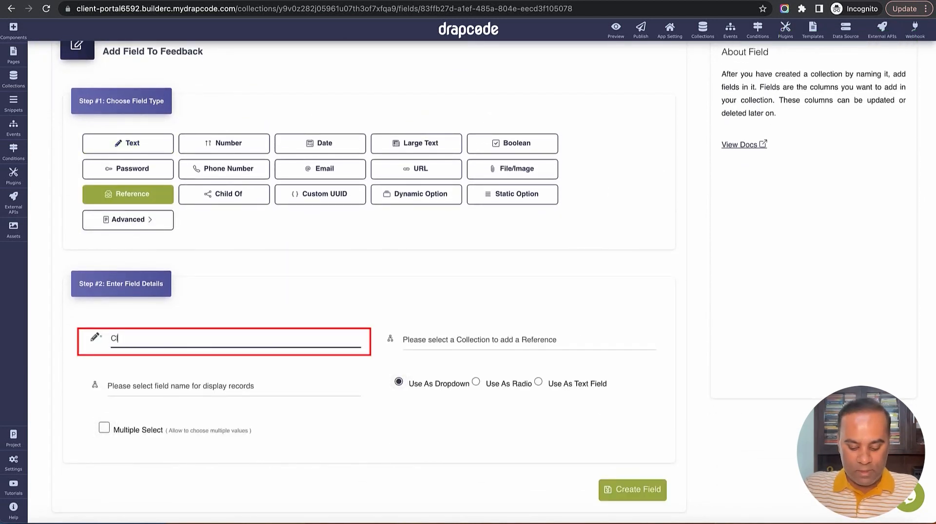
{"action": "left_click", "coordinate": [444, 340]}
{"action": "left_click", "coordinate": [456, 352]}
{"action": "left_click", "coordinate": [238, 388]}
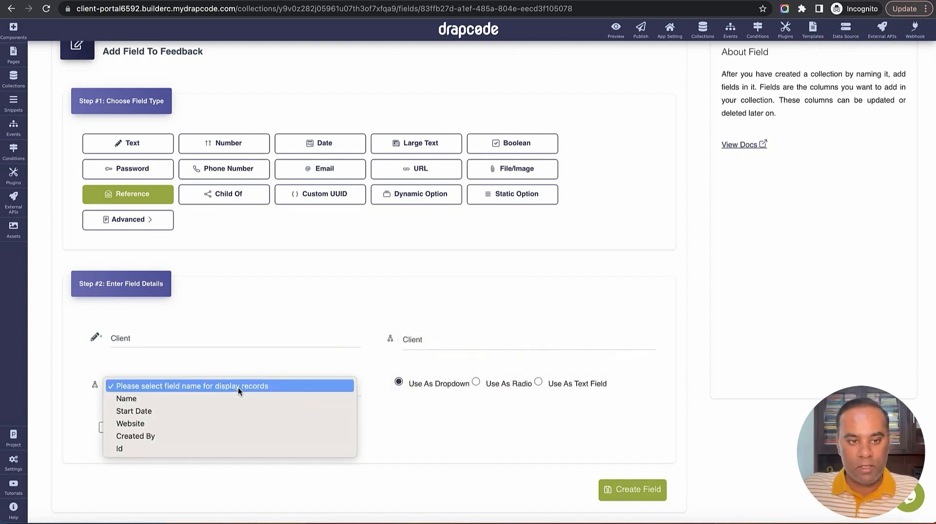
{"action": "left_click", "coordinate": [235, 399]}
{"action": "left_click", "coordinate": [632, 490]}
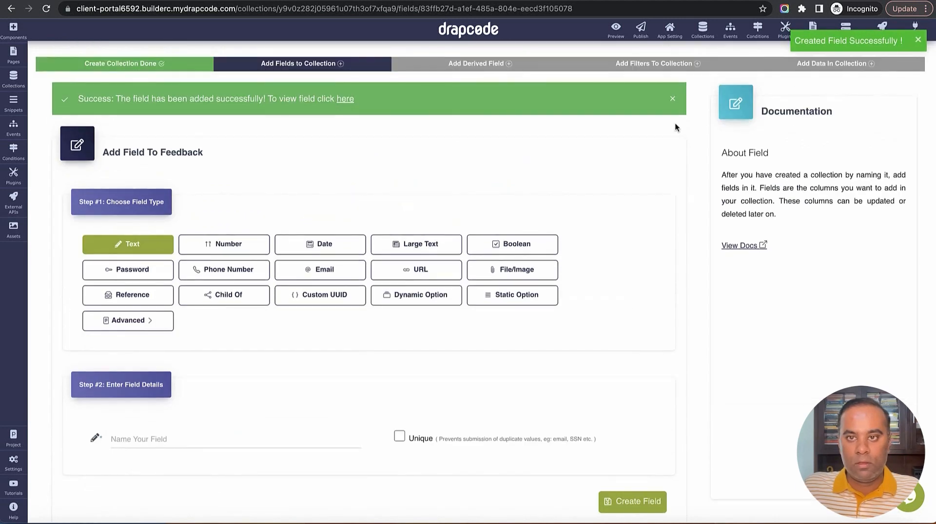
{"action": "left_click", "coordinate": [702, 30]}
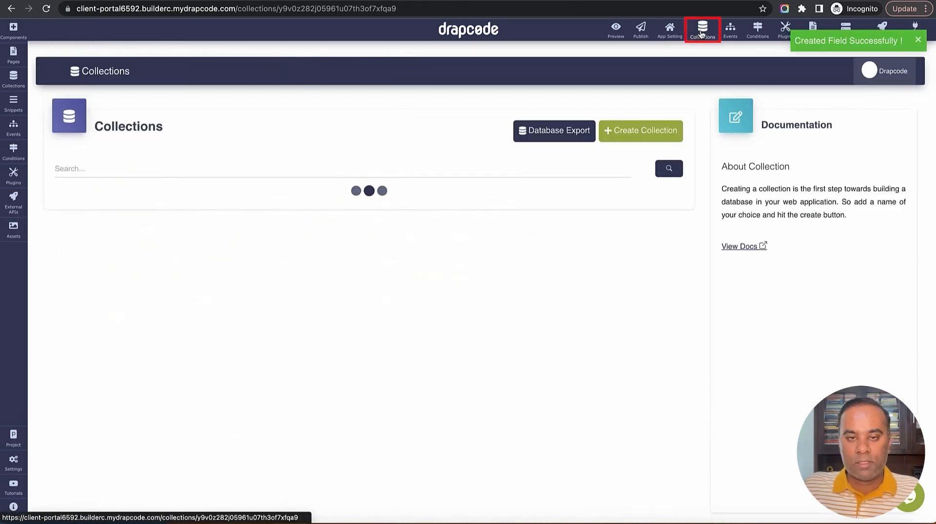
Create a 'Feature Request' collection with a 'Title' text field
{"action": "left_click", "coordinate": [643, 130]}
{"action": "left_click", "coordinate": [374, 128]}
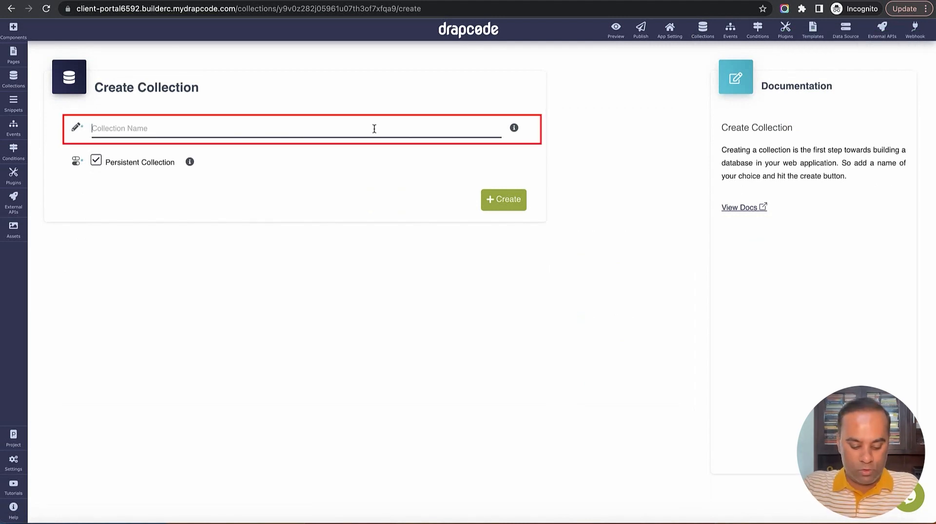
{"action": "type", "text": "Feature Re"}
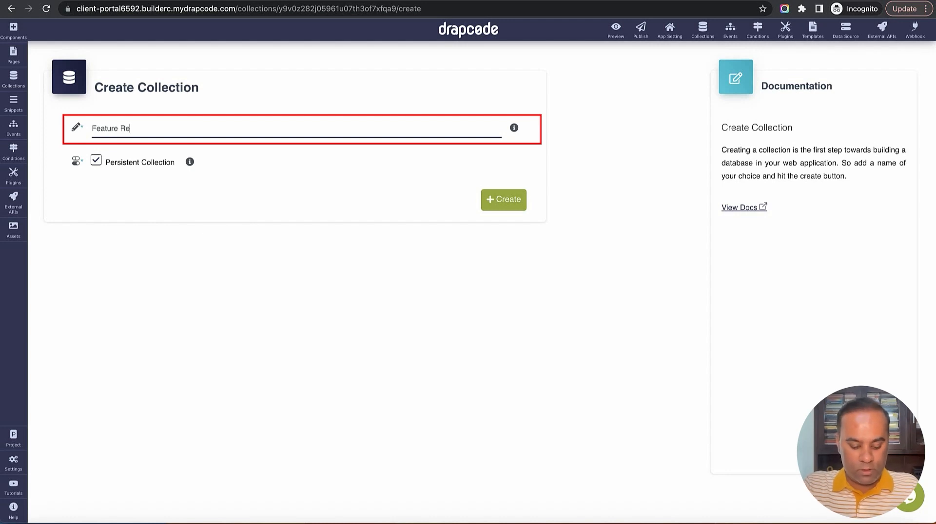
{"action": "type", "text": "quest"}
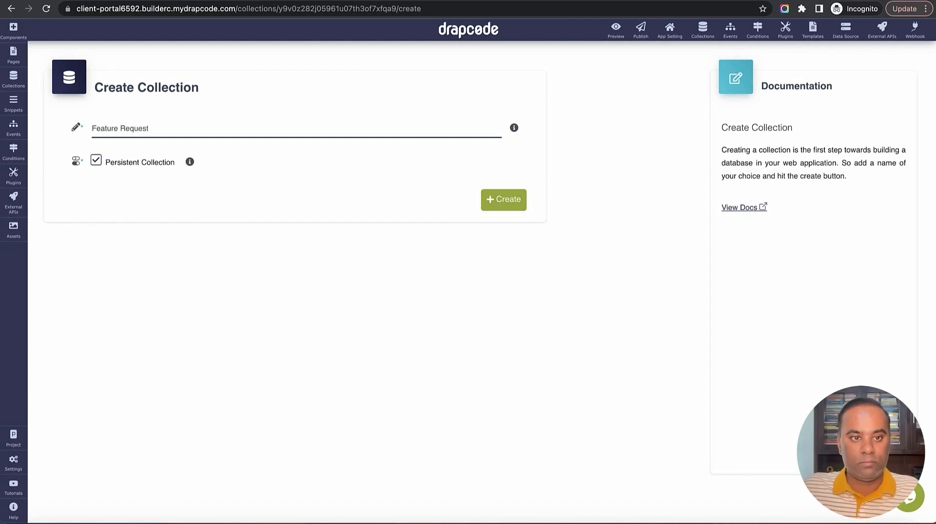
{"action": "left_click", "coordinate": [505, 205]}
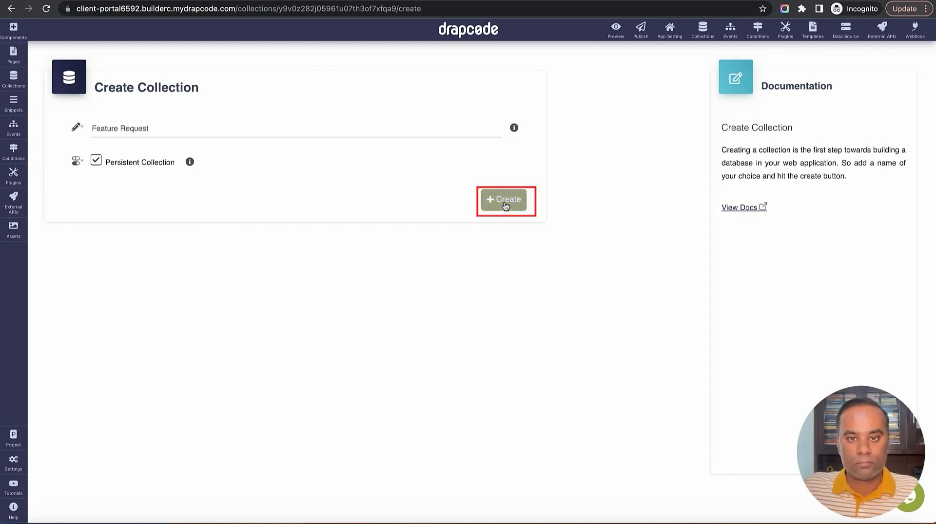
{"action": "scroll", "coordinate": [476, 236], "scroll_direction": "down", "scroll_amount": 1}
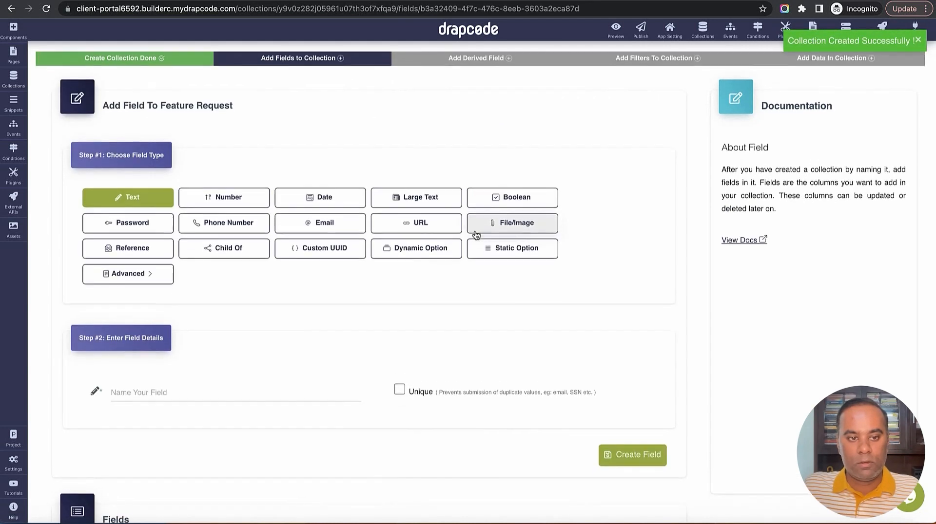
{"action": "left_click", "coordinate": [274, 368]}
{"action": "type", "text": "Title"}
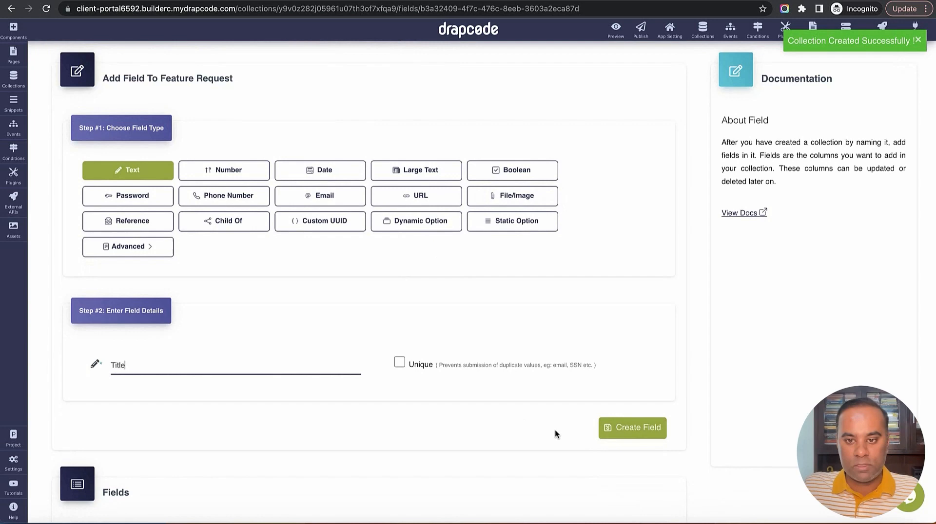
{"action": "left_click", "coordinate": [639, 428]}
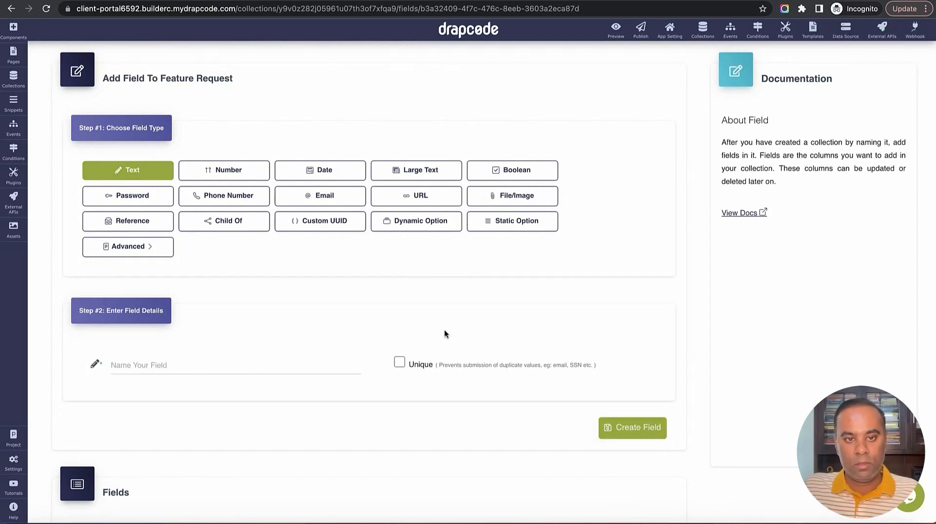
Add a 'Client' reference field linked to the Client collection, displayed by Name
{"action": "scroll", "coordinate": [445, 326], "scroll_direction": "down", "scroll_amount": 1}
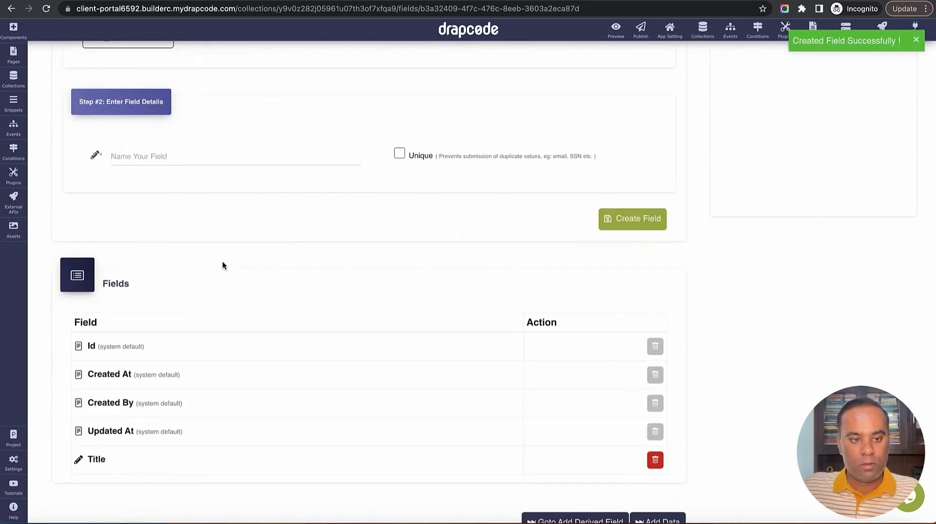
{"action": "left_click", "coordinate": [168, 276]}
{"action": "scroll", "coordinate": [249, 312], "scroll_direction": "down", "scroll_amount": 3}
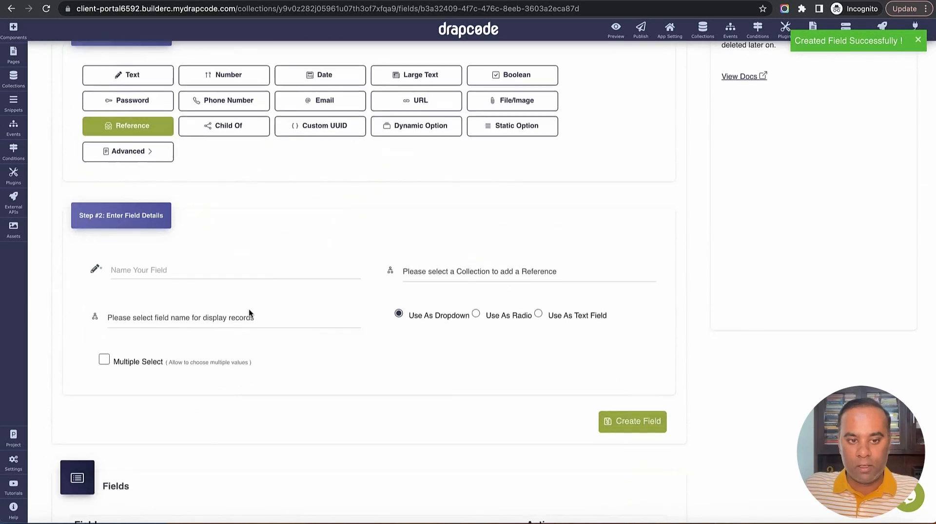
{"action": "left_click", "coordinate": [238, 271]}
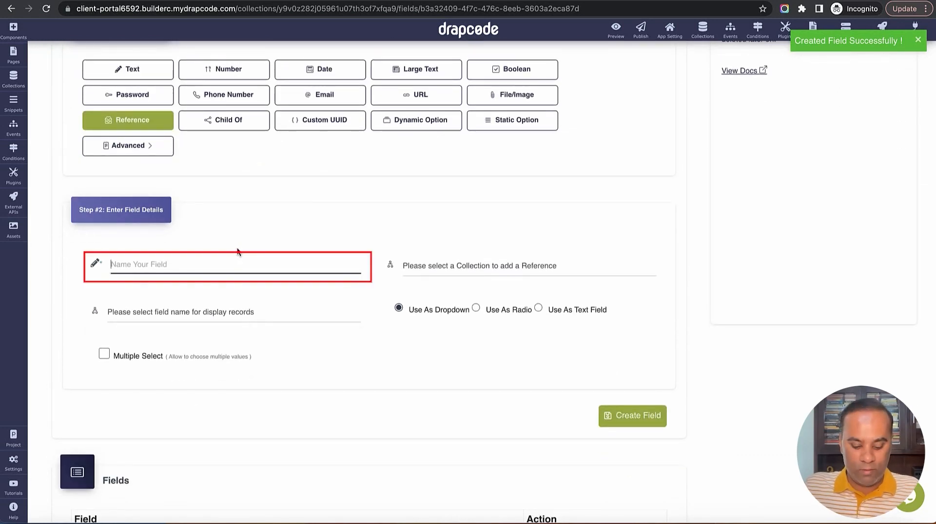
{"action": "type", "text": "Client"}
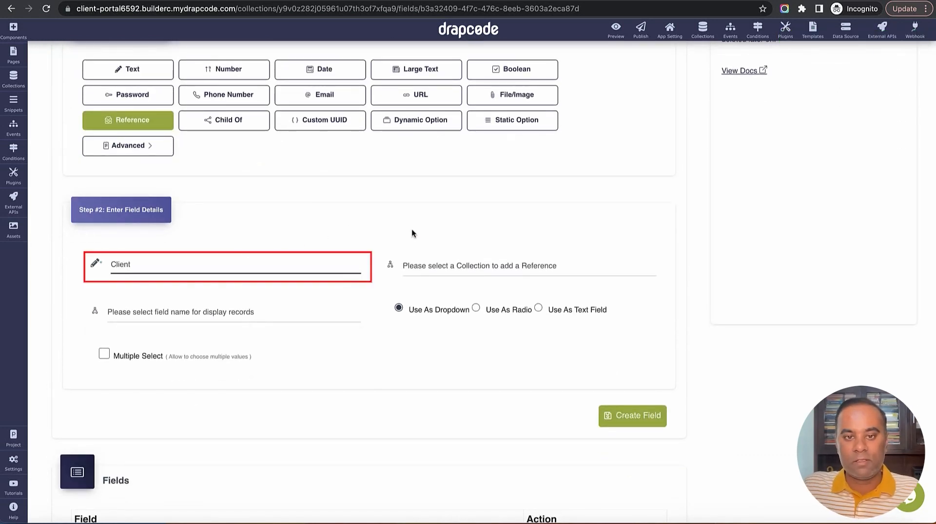
{"action": "left_click", "coordinate": [496, 265]}
{"action": "left_click", "coordinate": [496, 276]}
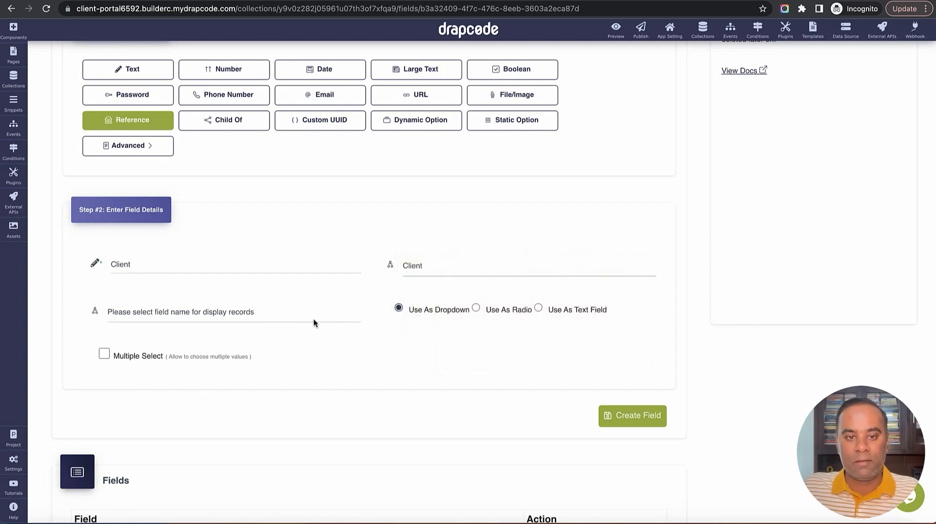
{"action": "left_click", "coordinate": [271, 314]}
{"action": "left_click", "coordinate": [267, 325]}
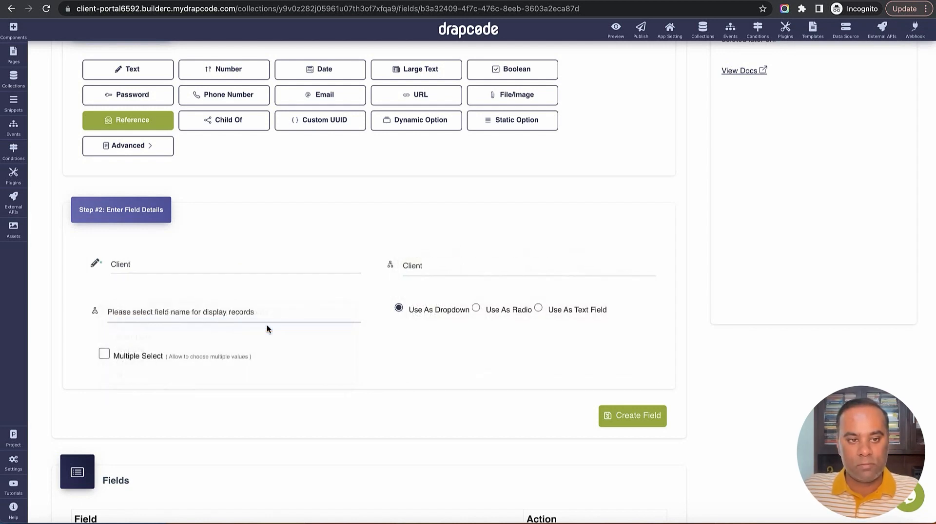
{"action": "left_click", "coordinate": [629, 415]}
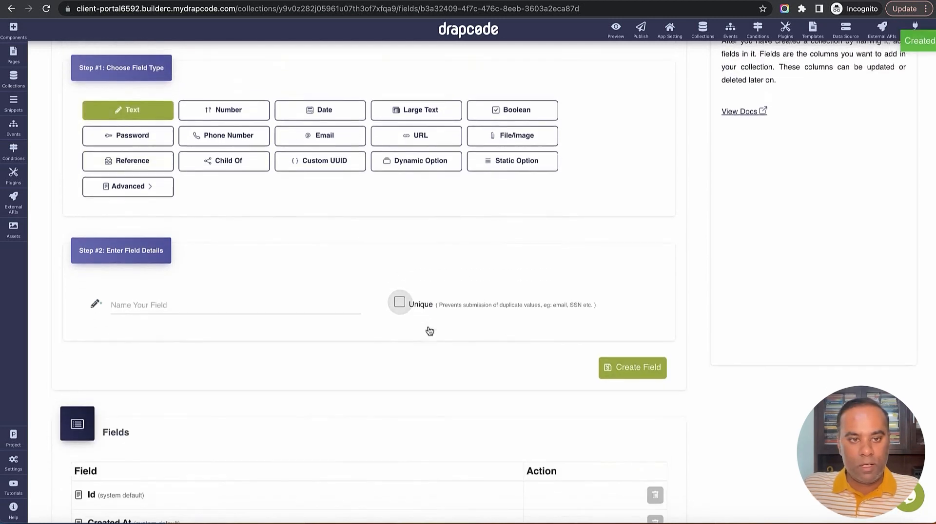
{"action": "scroll", "coordinate": [428, 330], "scroll_direction": "up", "scroll_amount": 4}
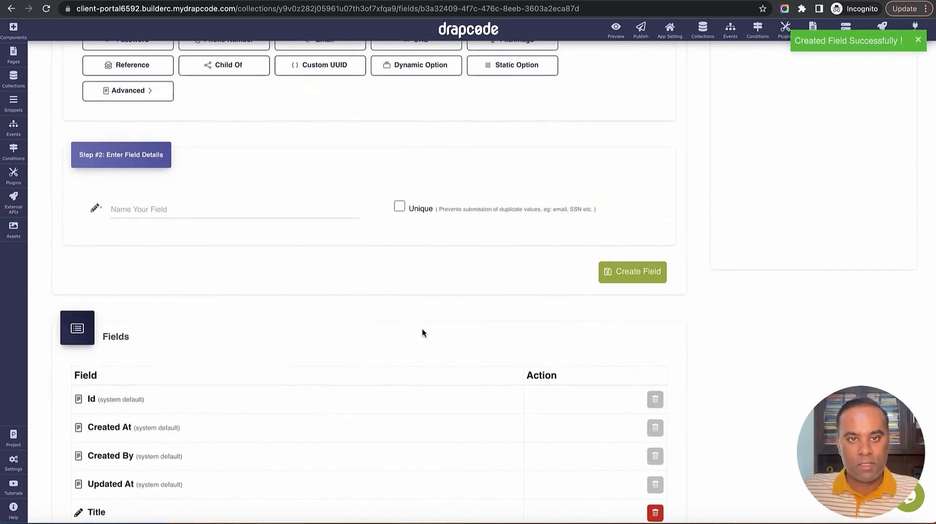
Make the new Feature Request field a static-option field named Status
{"action": "left_click", "coordinate": [498, 165]}
{"action": "scroll", "coordinate": [341, 259], "scroll_direction": "down", "scroll_amount": 1}
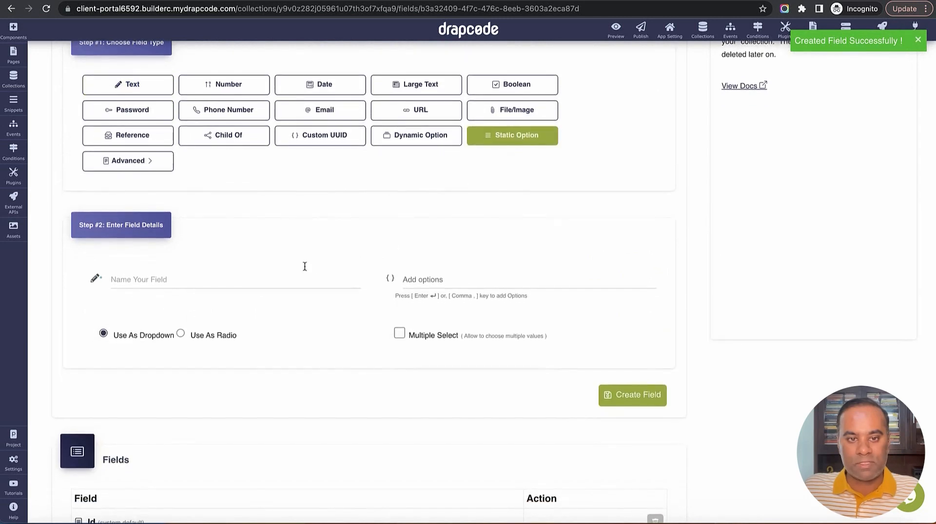
{"action": "left_click", "coordinate": [302, 277]}
{"action": "type", "text": "Status"}
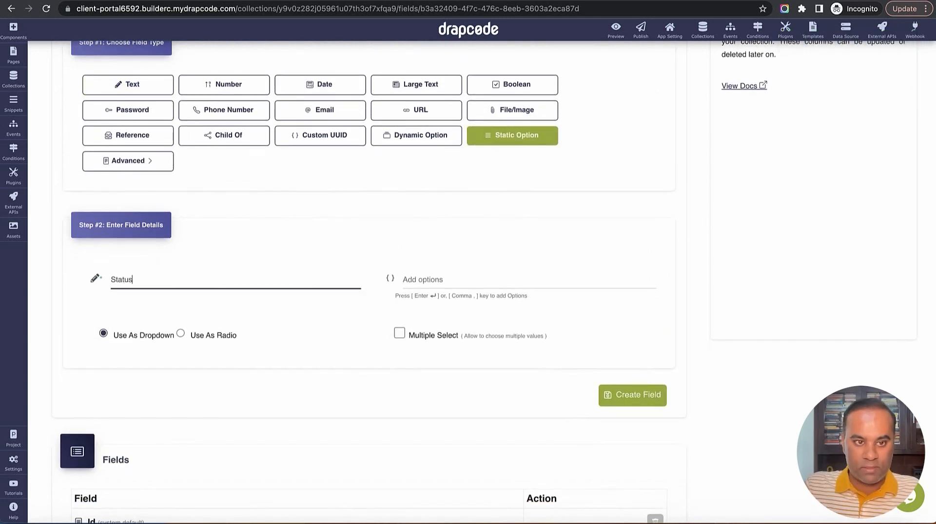
Give Status the options Submitted, Under Review, In Progress and On Hold, and create it
{"action": "left_click", "coordinate": [477, 278]}
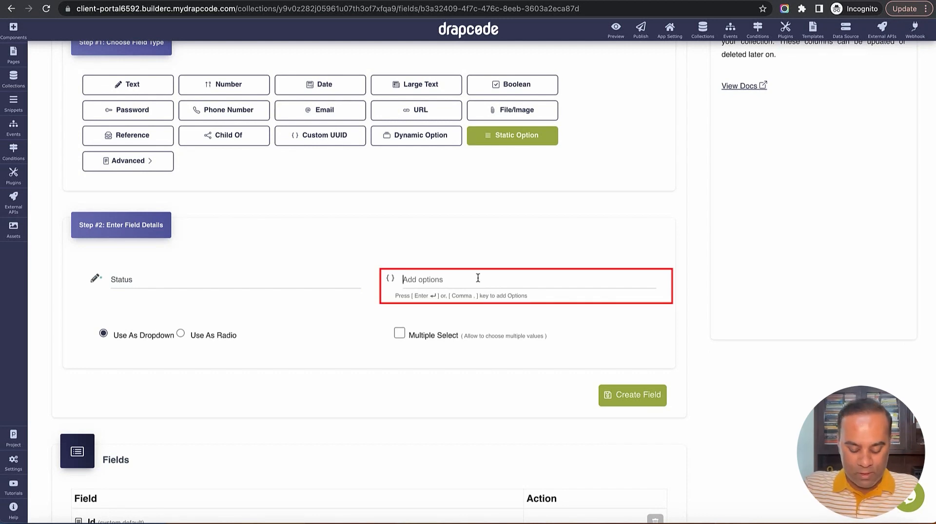
{"action": "type", "text": "S"}
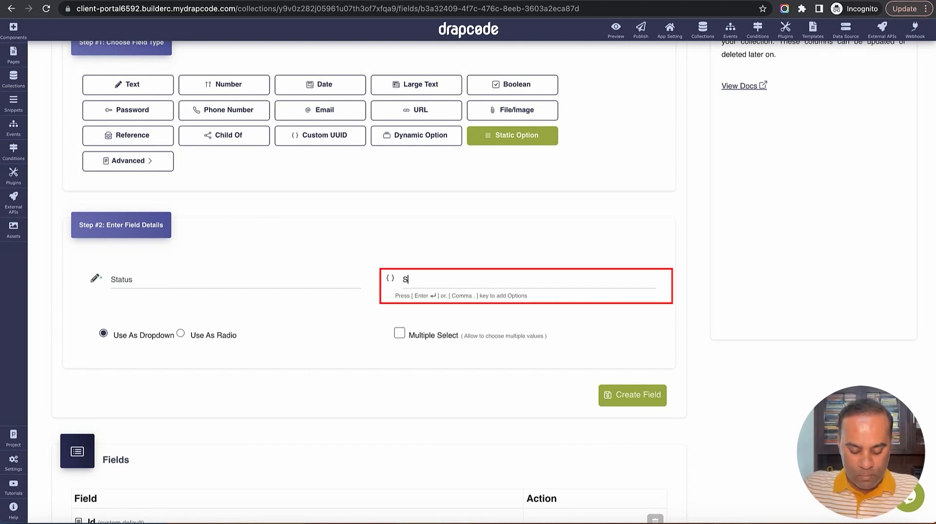
{"action": "type", "text": "ubmitted"}
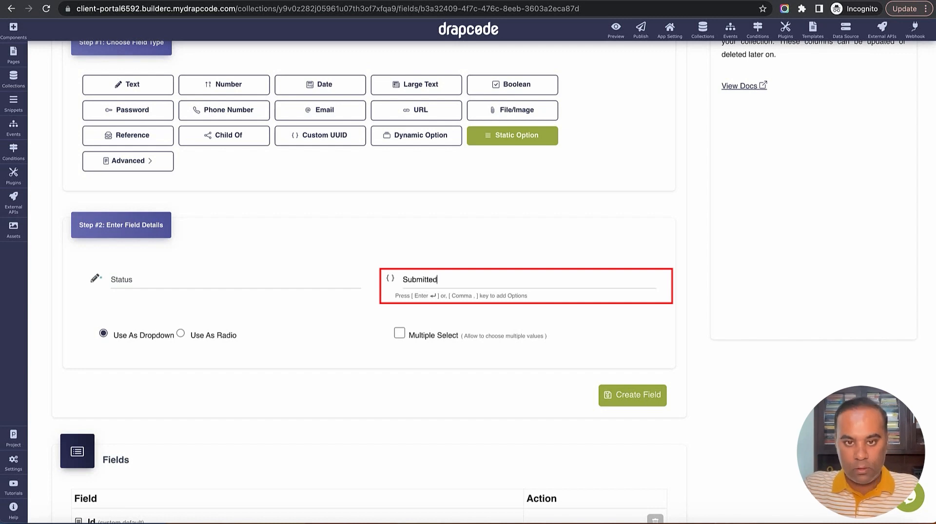
{"action": "key", "text": "Return"}
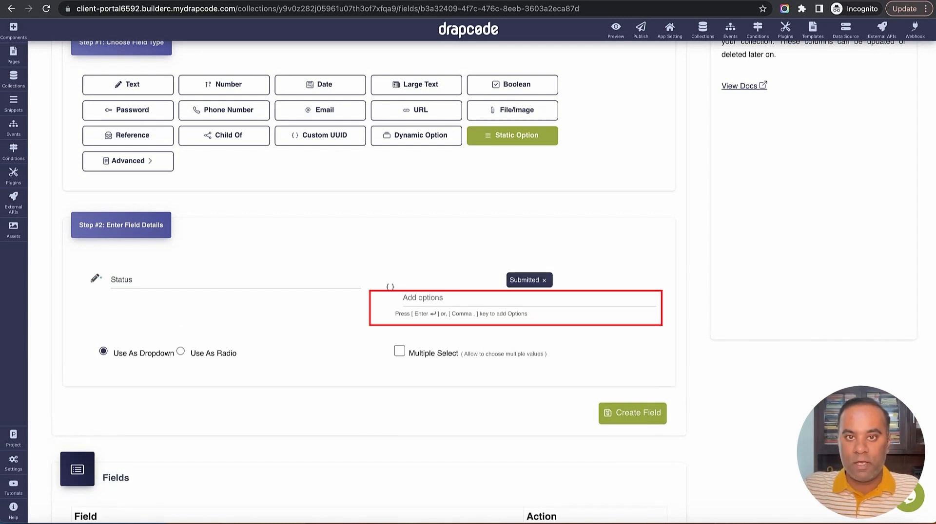
{"action": "type", "text": "Und"}
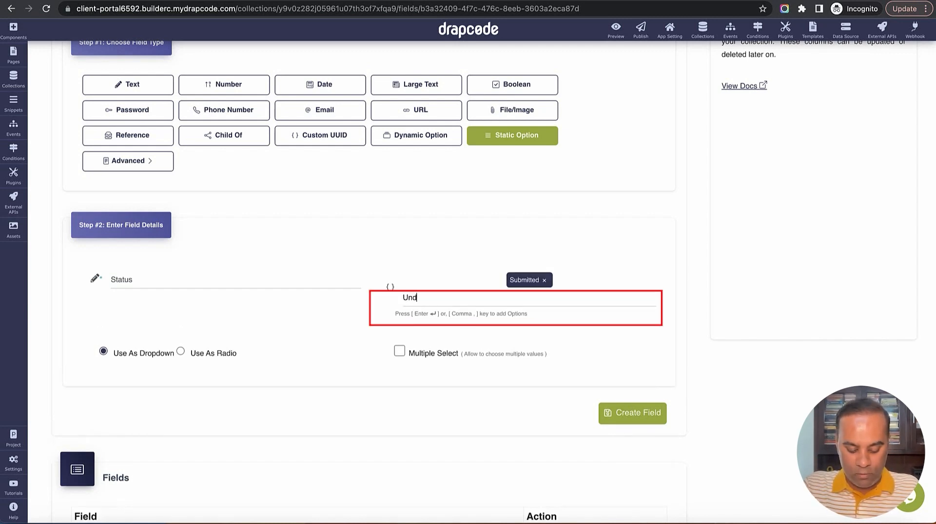
{"action": "type", "text": "er Rev"}
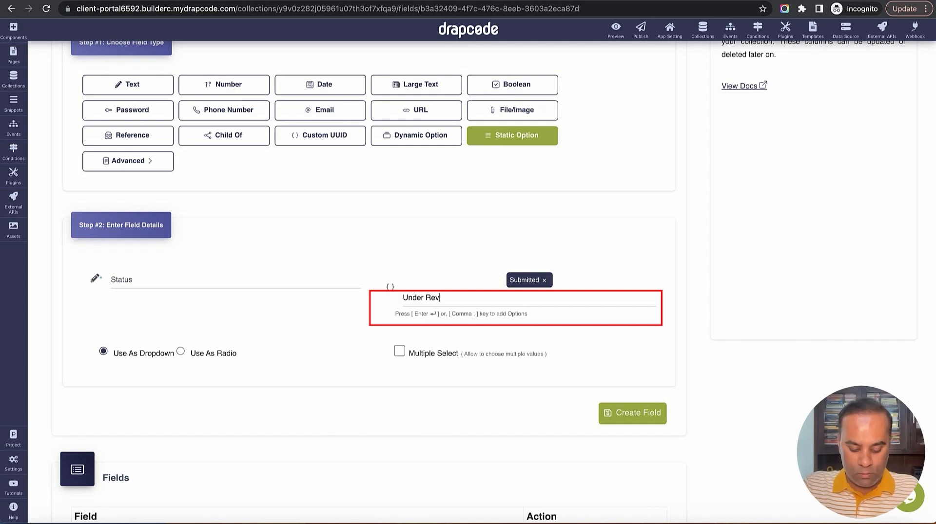
{"action": "type", "text": "iew"}
{"action": "key", "text": "Return"}
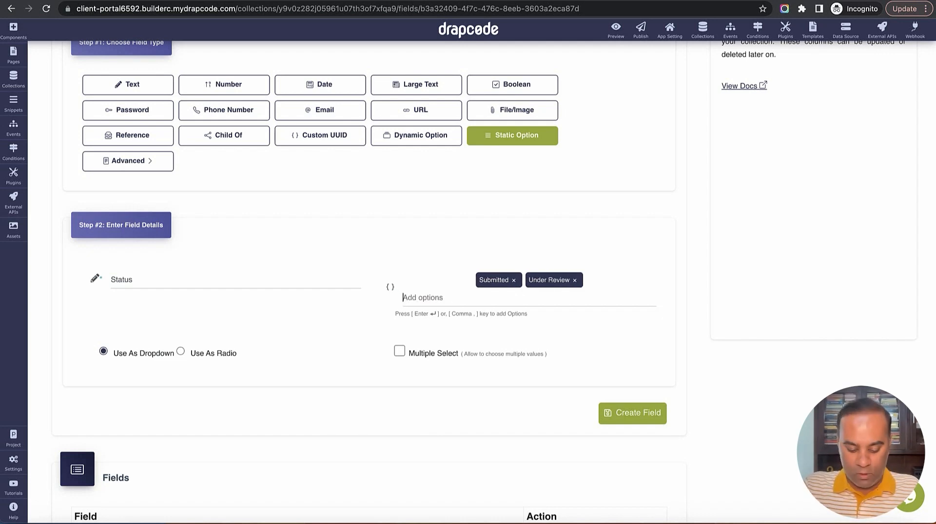
{"action": "type", "text": "In Progress"}
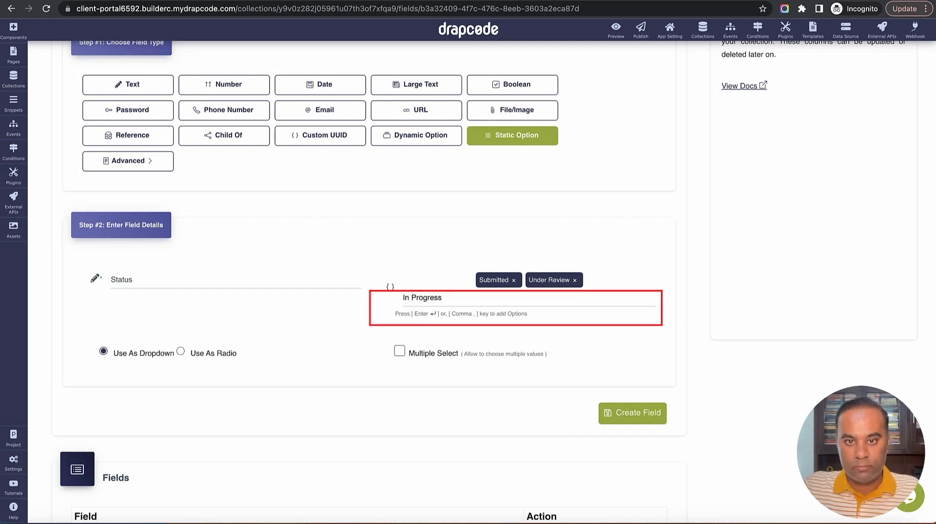
{"action": "key", "text": "Return"}
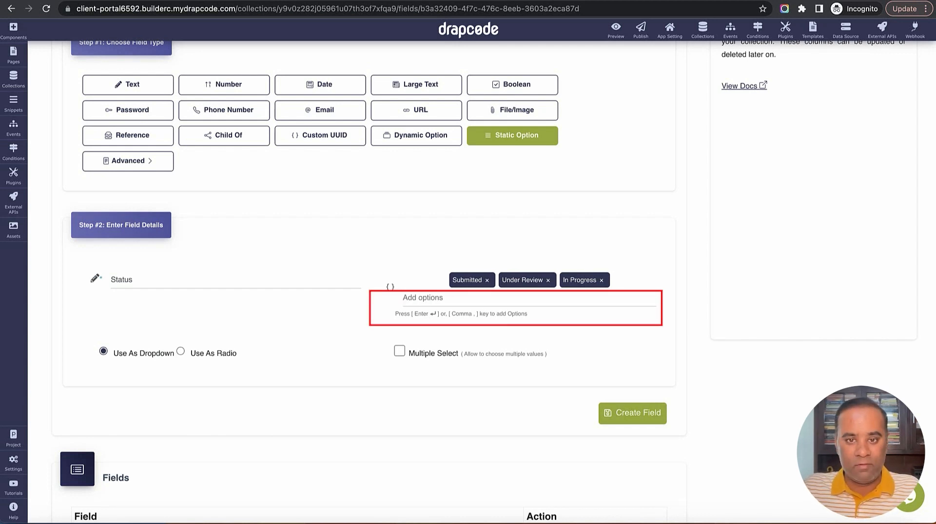
{"action": "type", "text": "On "}
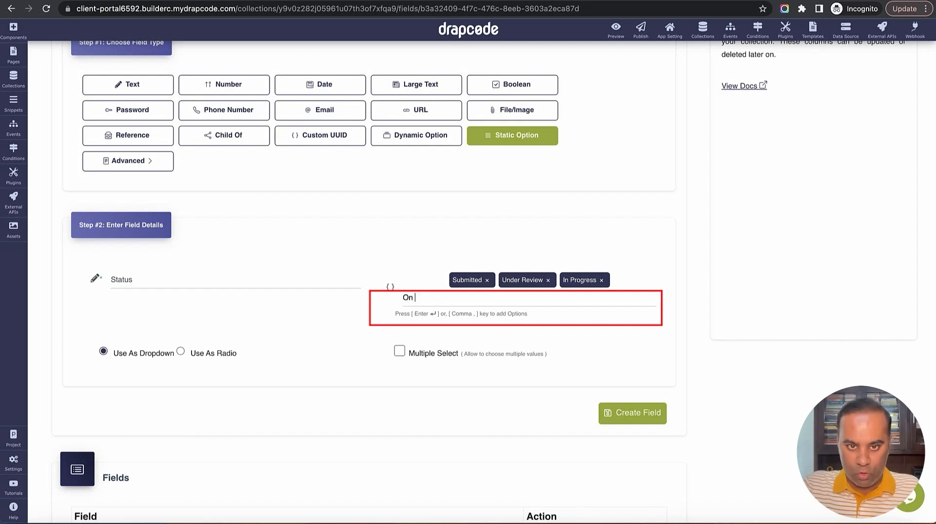
{"action": "type", "text": "Hold"}
{"action": "key", "text": "Return"}
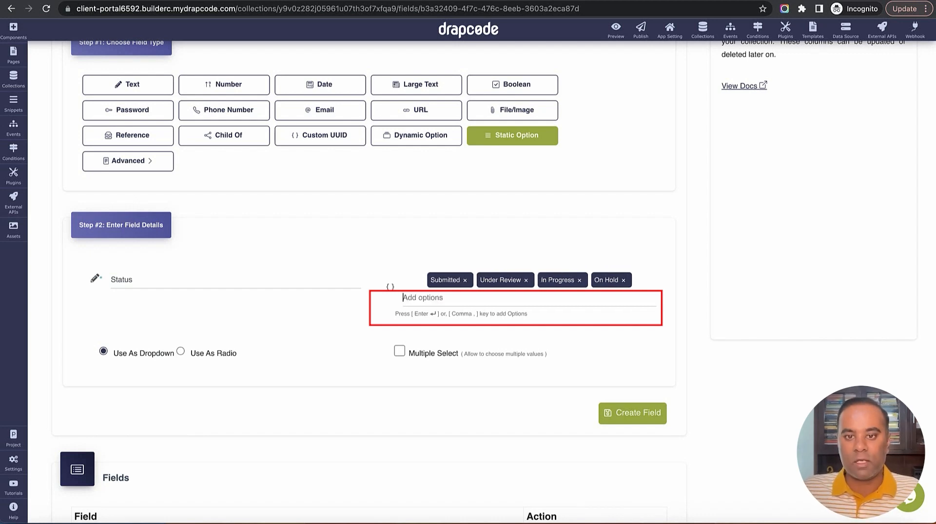
{"action": "scroll", "coordinate": [553, 292], "scroll_direction": "down", "scroll_amount": 2}
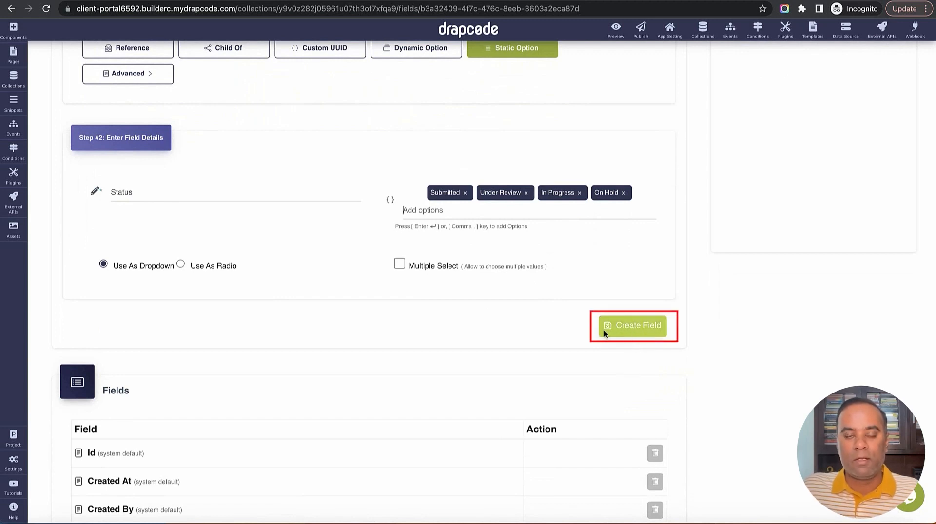
{"action": "scroll", "coordinate": [570, 335], "scroll_direction": "down", "scroll_amount": 3}
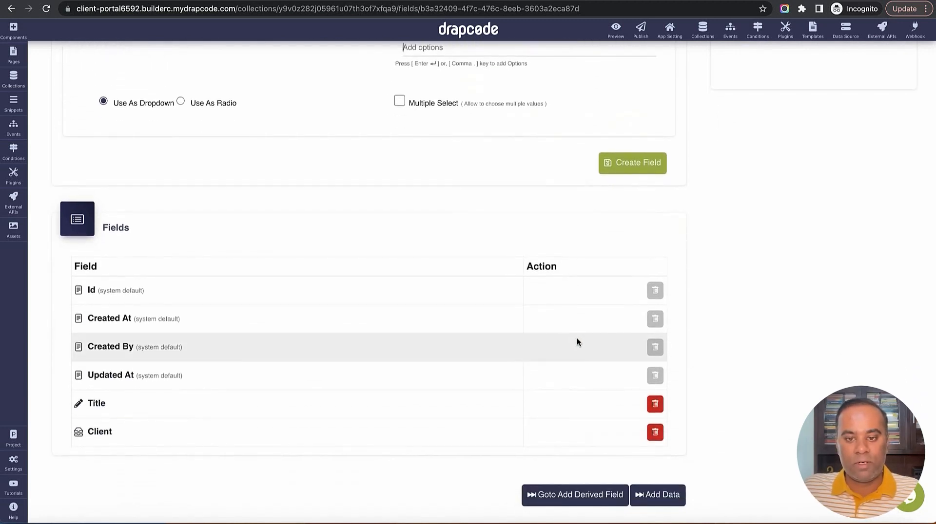
{"action": "scroll", "coordinate": [577, 327], "scroll_direction": "up", "scroll_amount": 2}
{"action": "scroll", "coordinate": [577, 327], "scroll_direction": "up", "scroll_amount": 3}
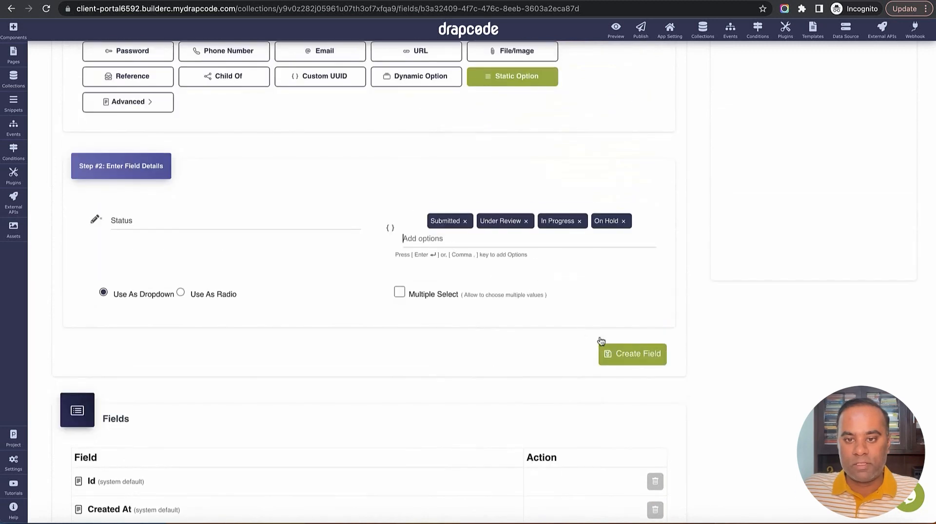
{"action": "left_click", "coordinate": [632, 355]}
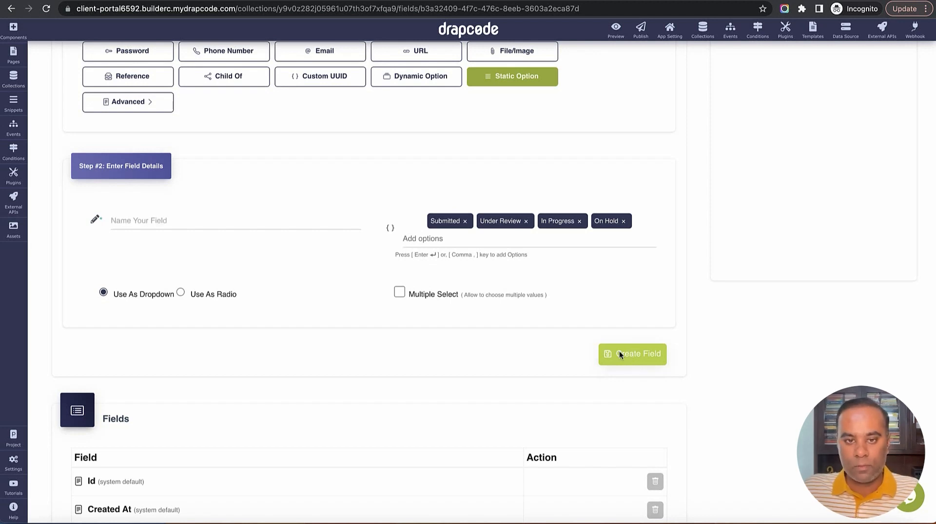
{"action": "scroll", "coordinate": [539, 342], "scroll_direction": "down", "scroll_amount": 4}
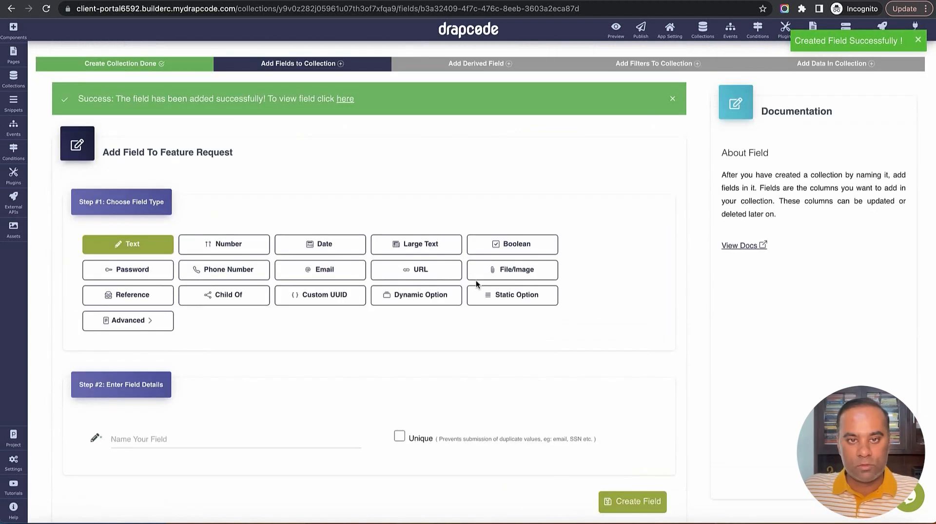
Create a new collection named Invoice
{"action": "left_click", "coordinate": [702, 29]}
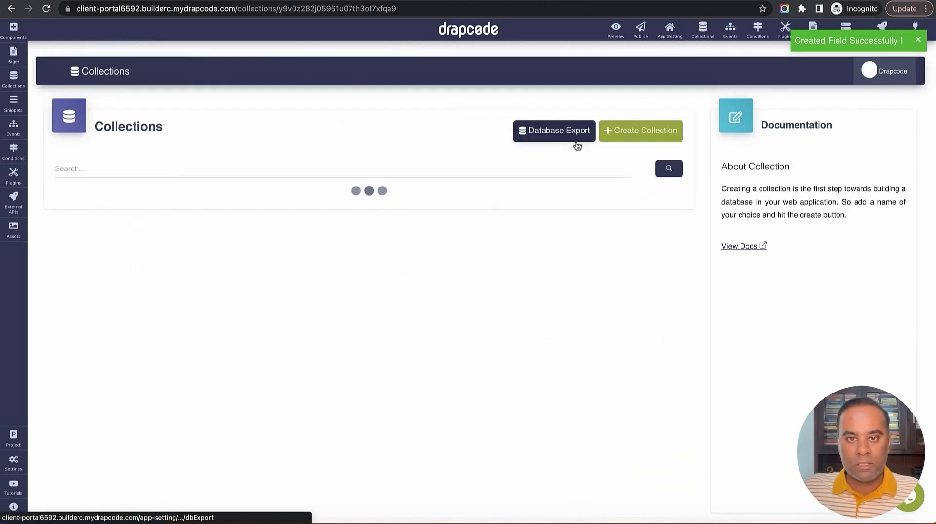
{"action": "left_click", "coordinate": [634, 134]}
{"action": "left_click", "coordinate": [395, 133]}
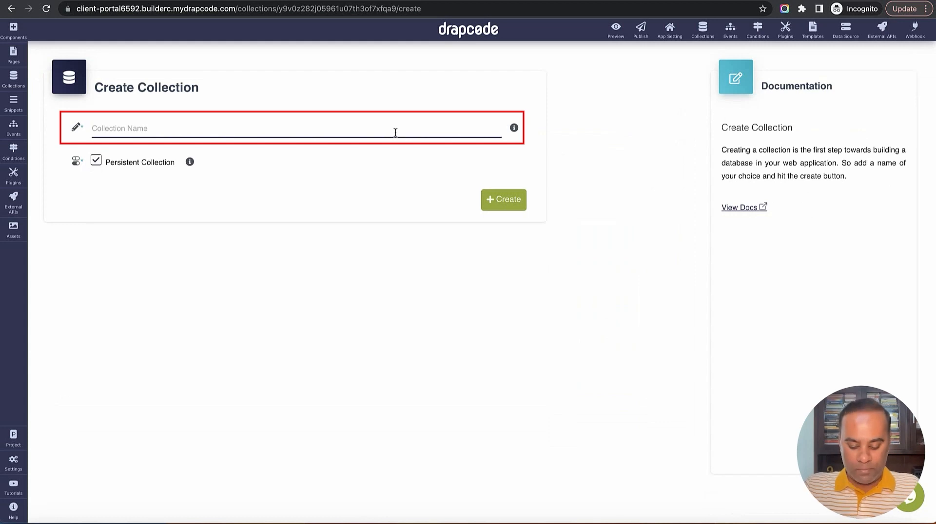
{"action": "type", "text": "Invoice"}
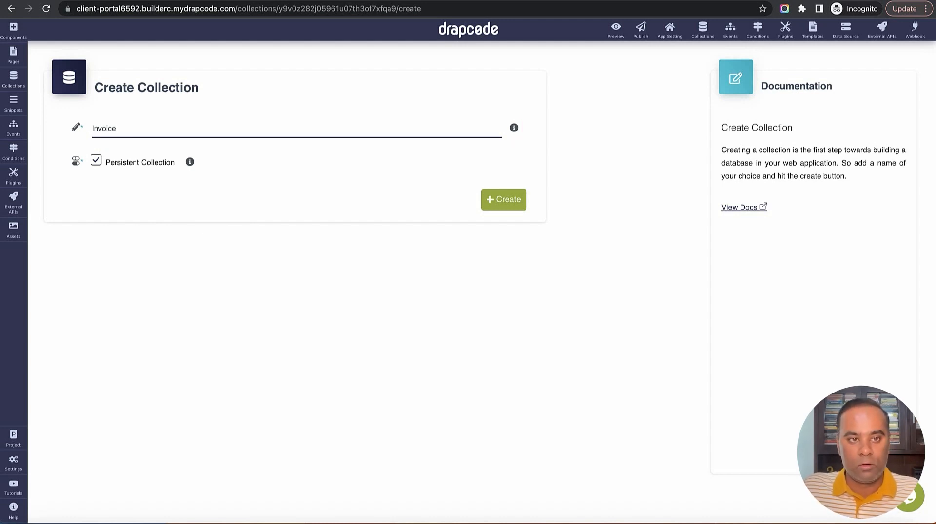
{"action": "left_click", "coordinate": [512, 206]}
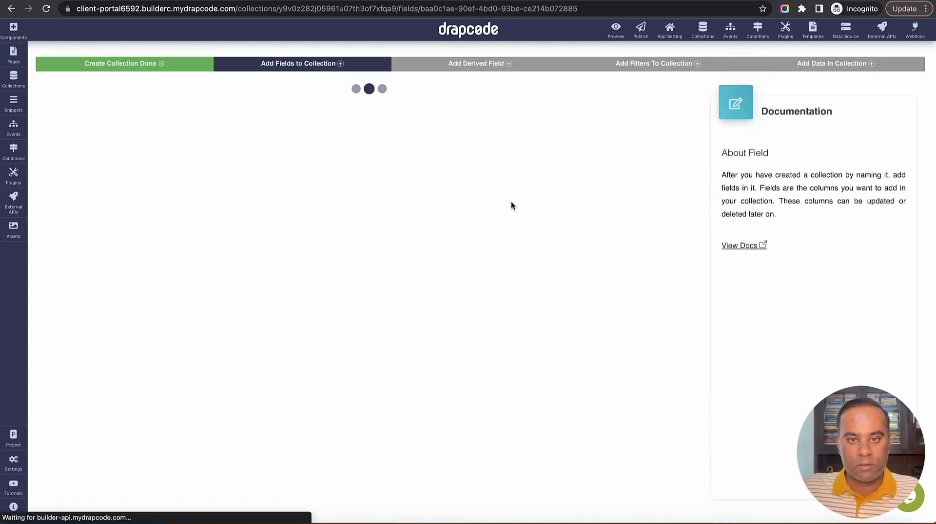
Add an Invoice No text field to Invoice
{"action": "scroll", "coordinate": [511, 204], "scroll_direction": "down", "scroll_amount": 3}
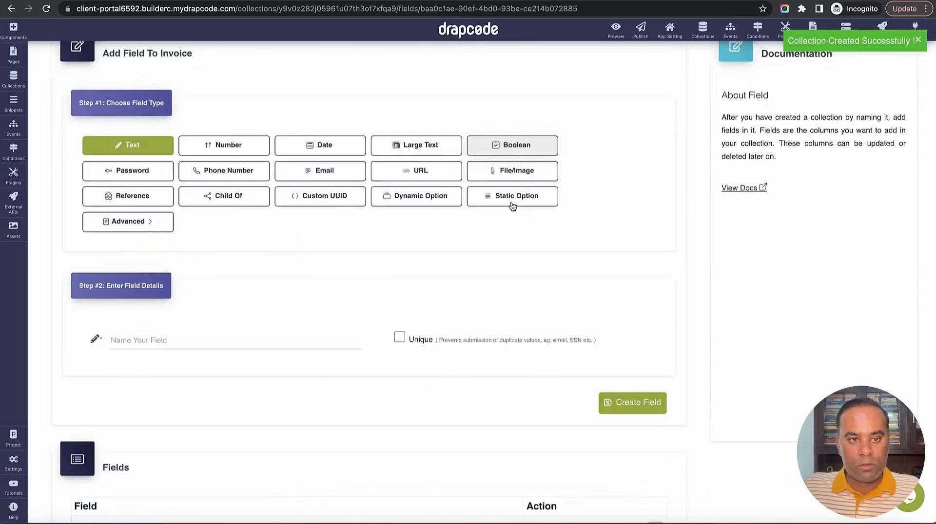
{"action": "left_click", "coordinate": [290, 272]}
{"action": "type", "text": "Invoice No"}
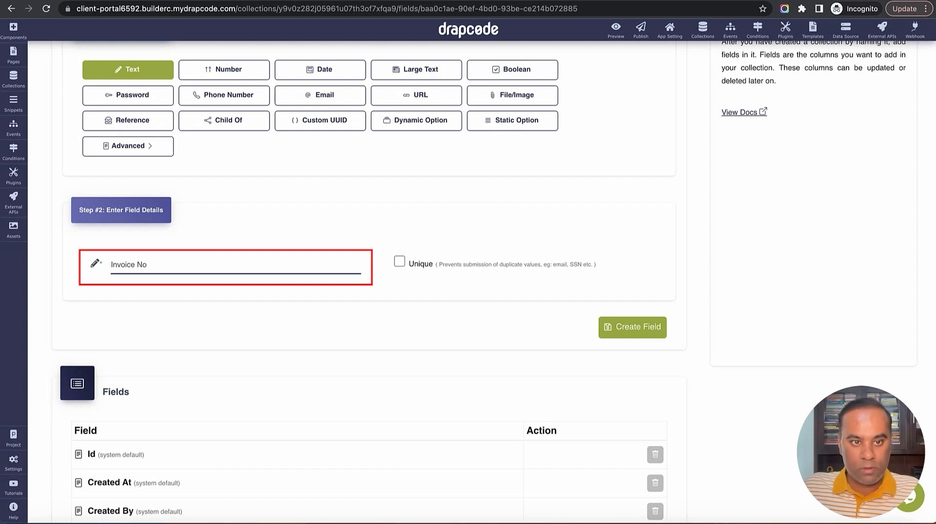
{"action": "left_click", "coordinate": [632, 327]}
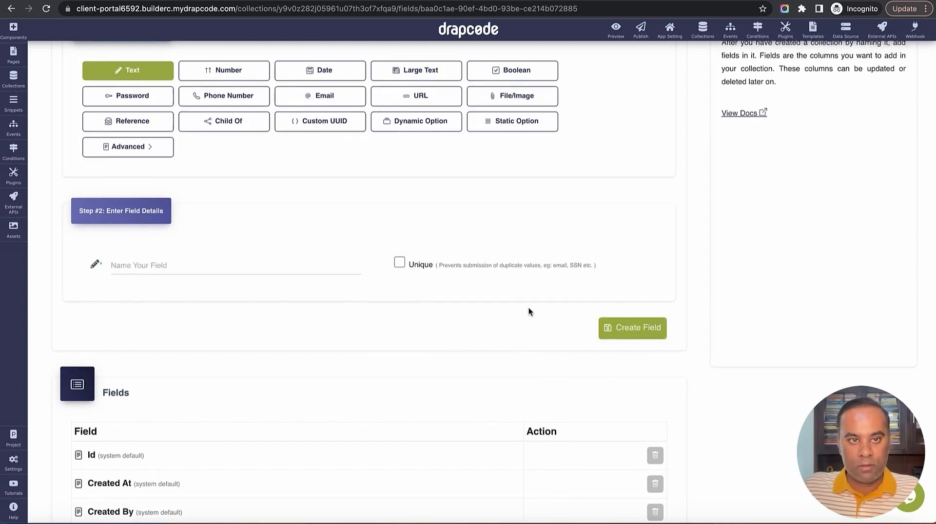
Add two date fields, Issue Date and Due Date
{"action": "left_click", "coordinate": [331, 140]}
{"action": "left_click", "coordinate": [258, 335]}
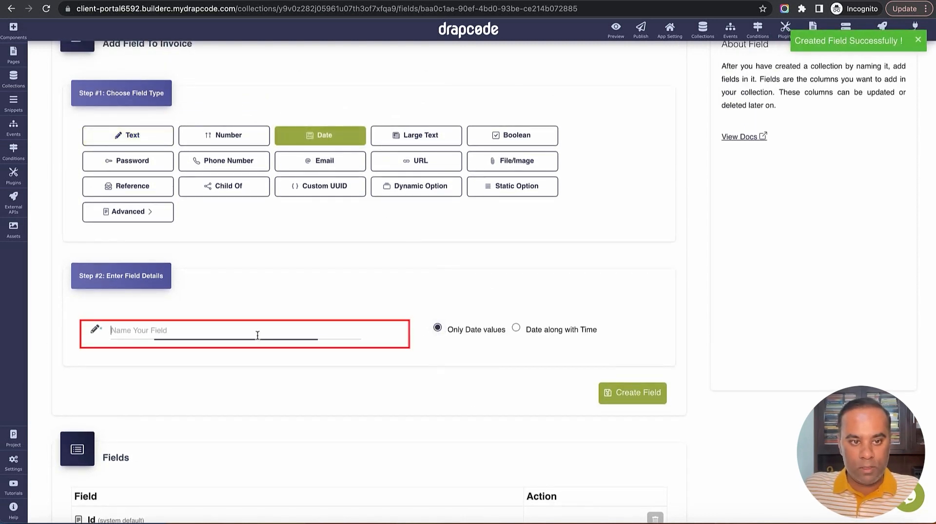
{"action": "type", "text": "Issue Date"}
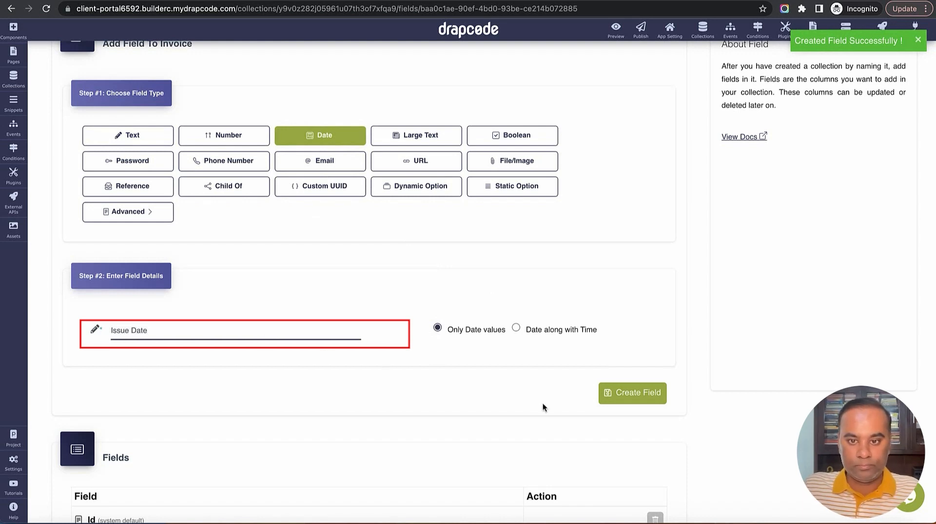
{"action": "left_click", "coordinate": [632, 399]}
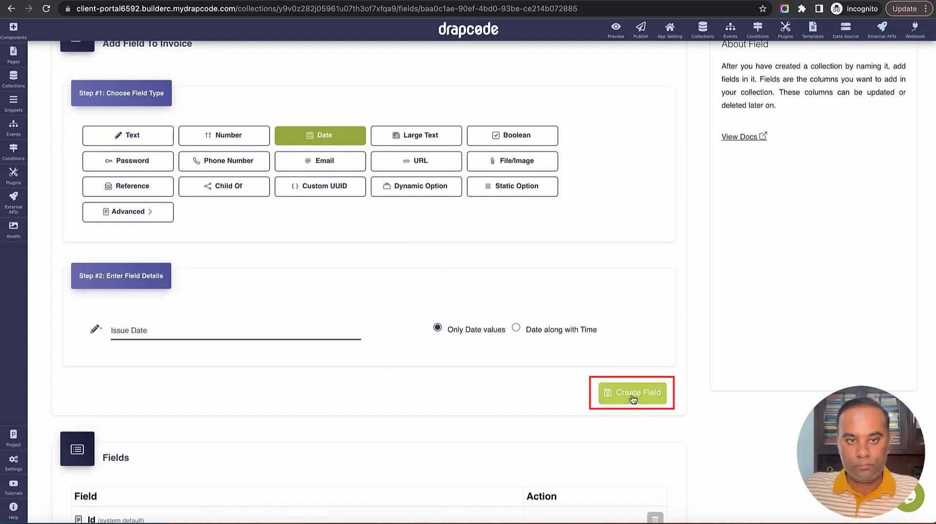
{"action": "left_click", "coordinate": [328, 141]}
{"action": "left_click", "coordinate": [286, 330]}
{"action": "type", "text": "Due Date"}
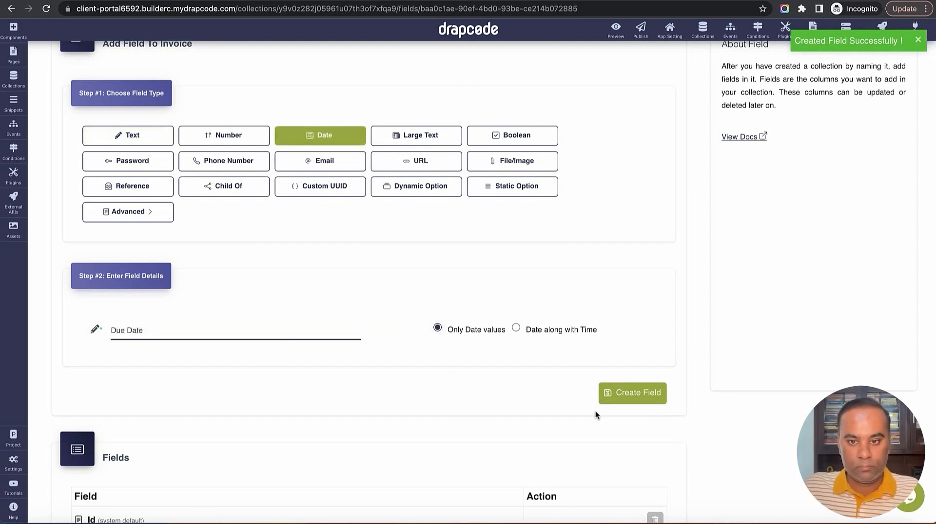
{"action": "left_click", "coordinate": [633, 396]}
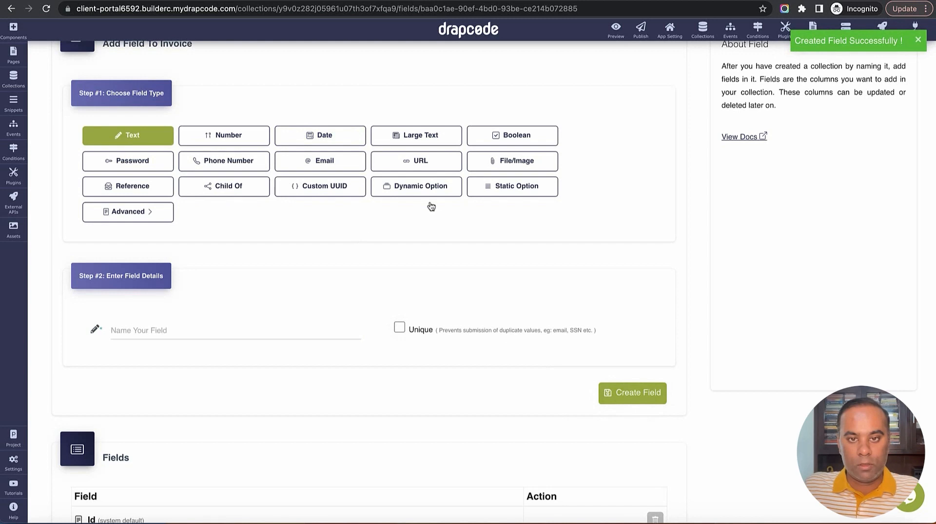
Add an Invoice Document file upload field
{"action": "left_click", "coordinate": [512, 160]}
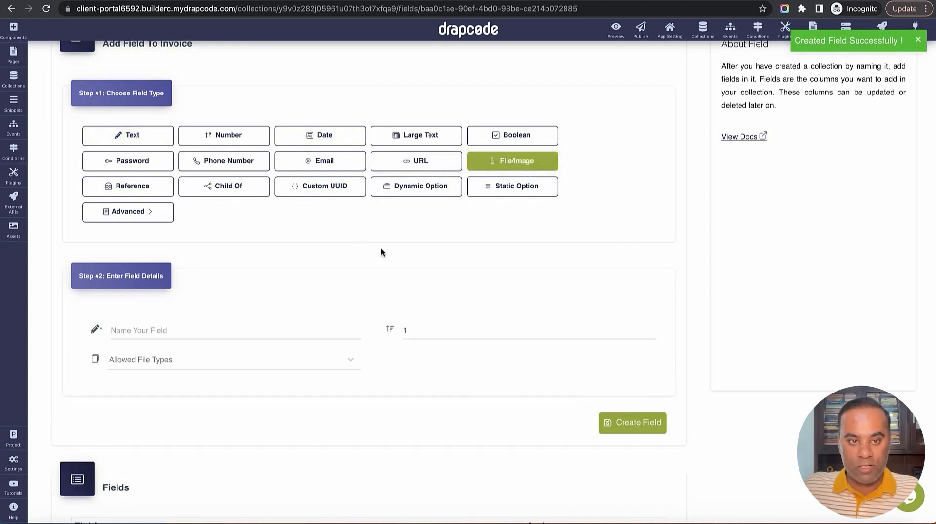
{"action": "left_click", "coordinate": [299, 332]}
{"action": "type", "text": "Invoice"}
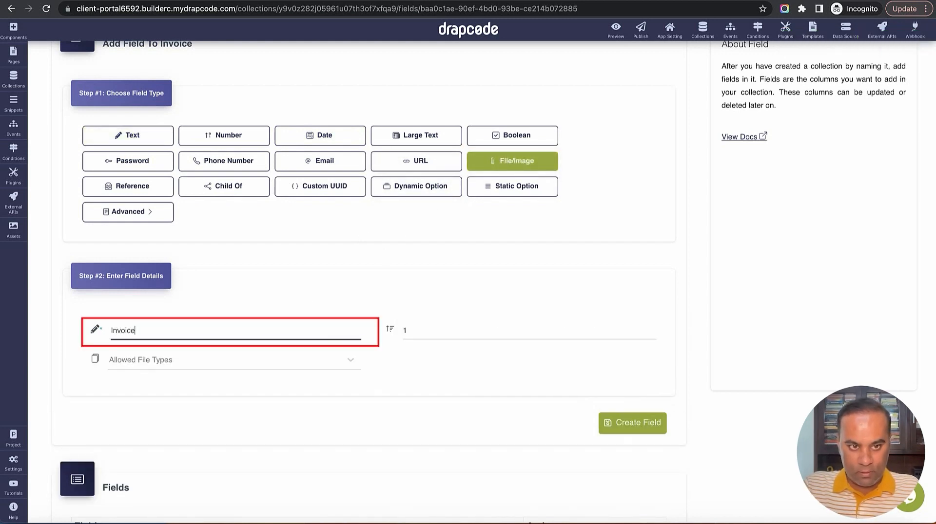
{"action": "type", "text": " Document"}
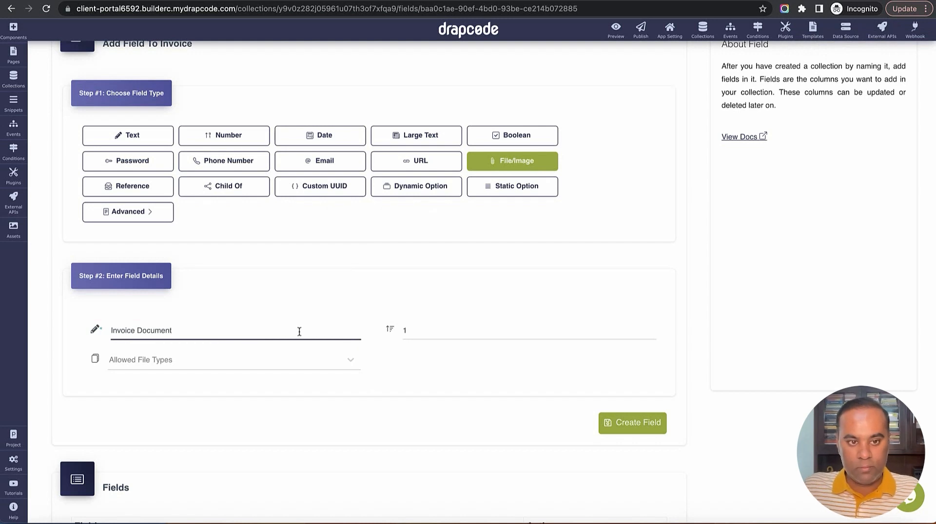
{"action": "left_click", "coordinate": [609, 419]}
Add a number field named Amount
{"action": "scroll", "coordinate": [559, 334], "scroll_direction": "down", "scroll_amount": 7}
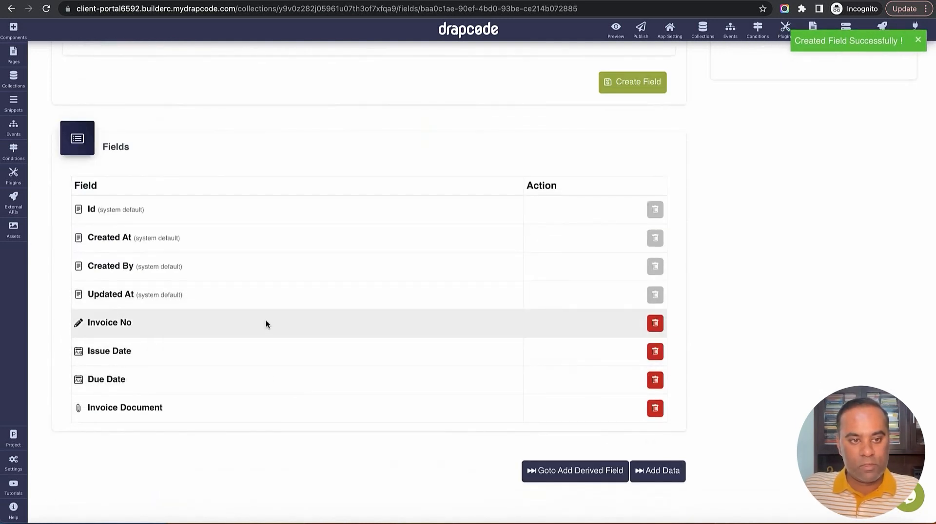
{"action": "scroll", "coordinate": [256, 402], "scroll_direction": "up", "scroll_amount": 8}
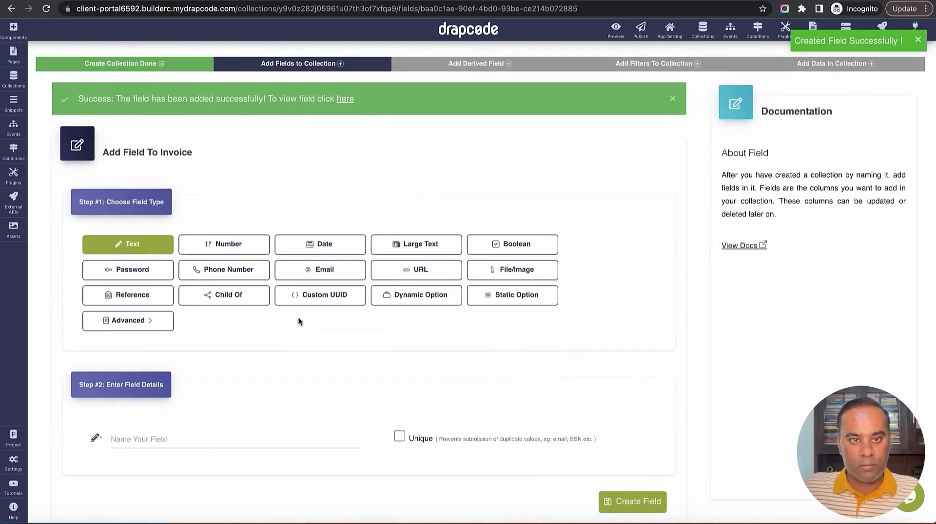
{"action": "left_click", "coordinate": [234, 248]}
{"action": "scroll", "coordinate": [250, 326], "scroll_direction": "down", "scroll_amount": 2}
{"action": "left_click", "coordinate": [256, 316]}
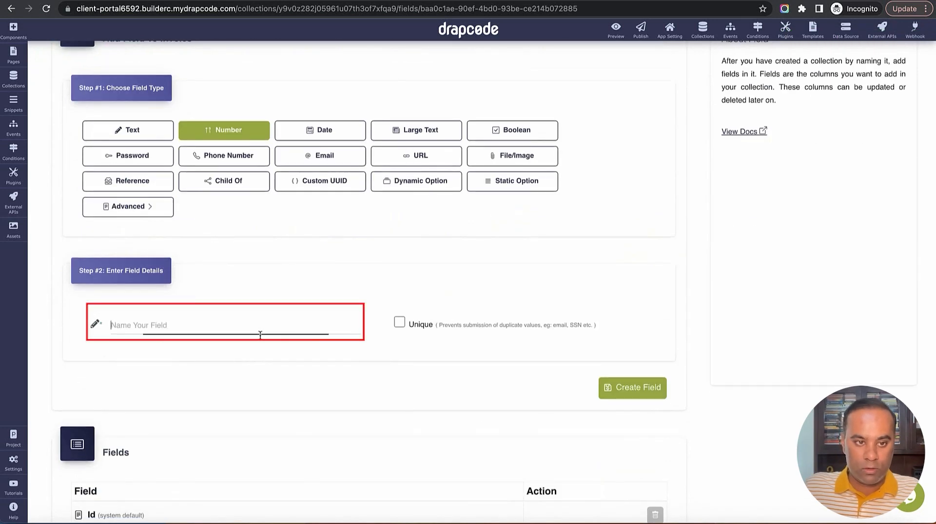
{"action": "type", "text": "Amount"}
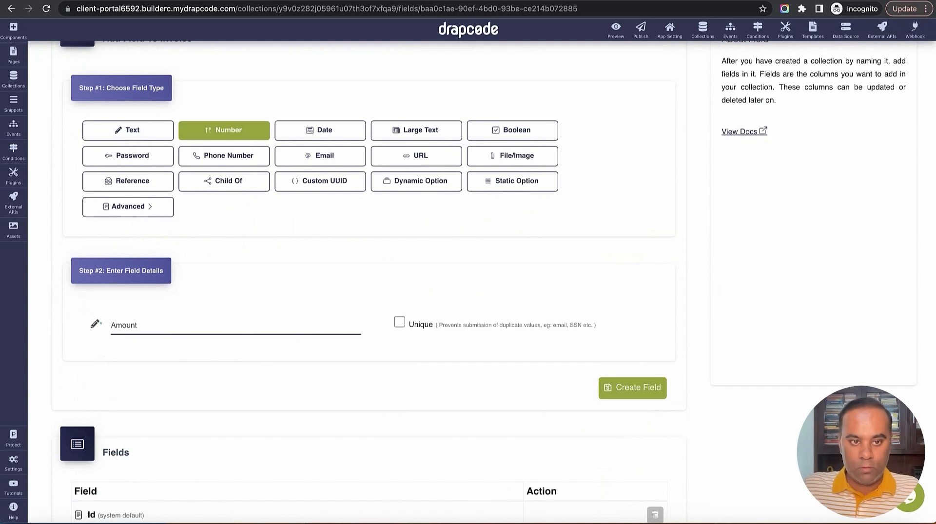
{"action": "left_click", "coordinate": [639, 389]}
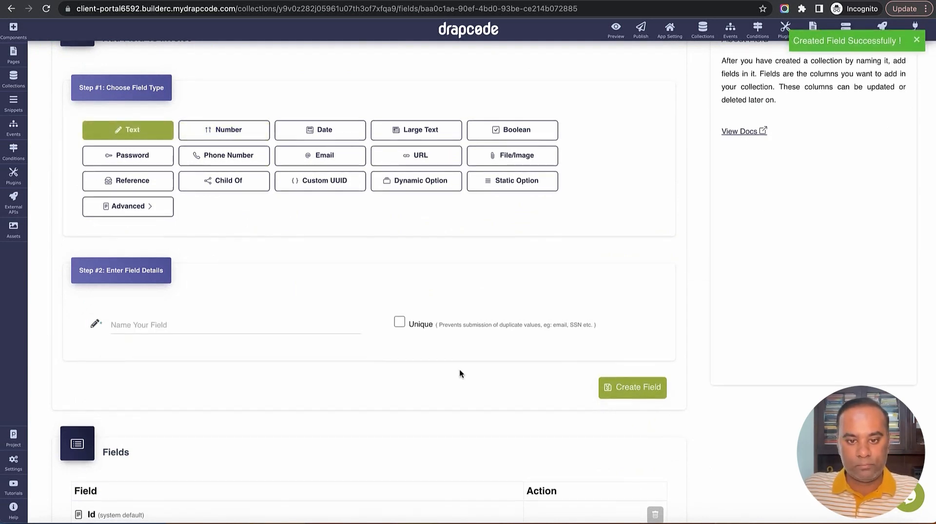
{"action": "scroll", "coordinate": [459, 372], "scroll_direction": "down", "scroll_amount": 7}
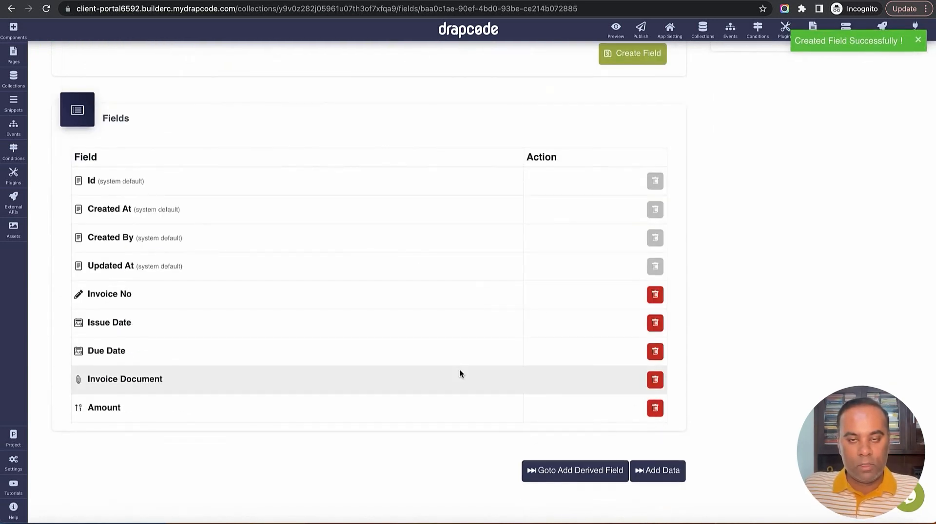
{"action": "scroll", "coordinate": [469, 365], "scroll_direction": "up", "scroll_amount": 4}
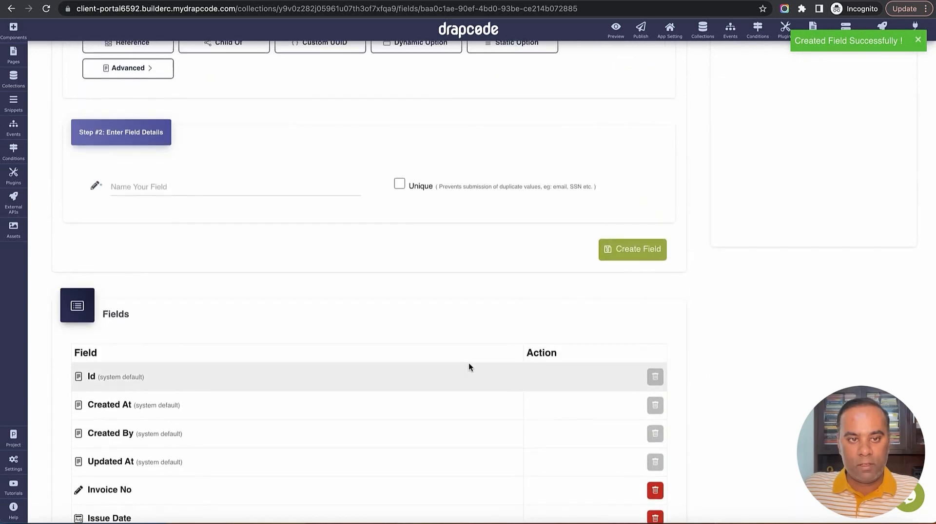
{"action": "scroll", "coordinate": [469, 363], "scroll_direction": "up", "scroll_amount": 3}
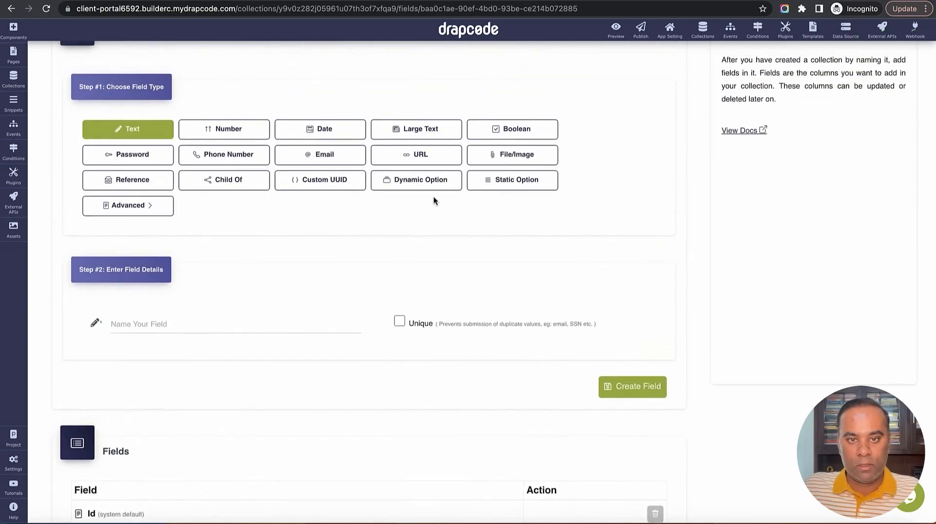
Make the new Invoice field a static-option field named Status
{"action": "left_click", "coordinate": [511, 180]}
{"action": "left_click", "coordinate": [314, 327]}
{"action": "type", "text": "Status"}
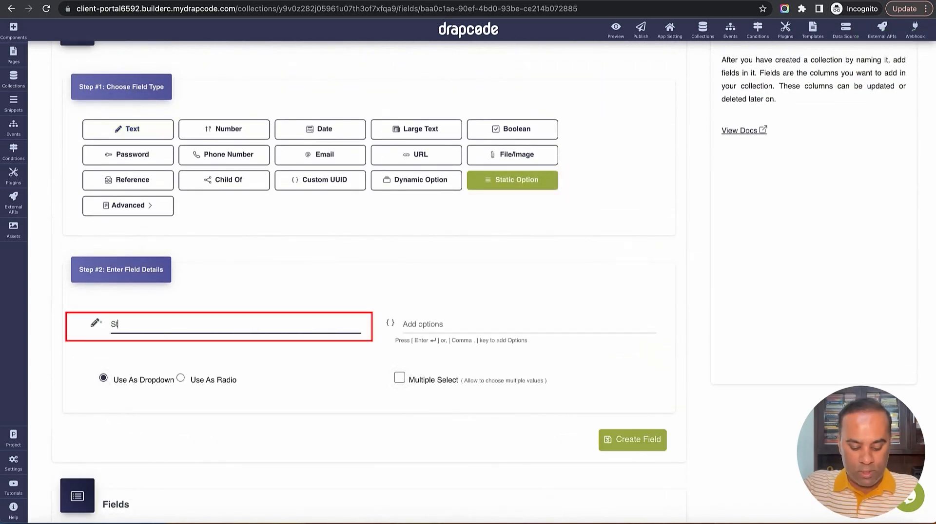
Give Status the choices Paid, Overdue, Sent, Rejected and Archive, and create it
{"action": "left_click", "coordinate": [468, 319]}
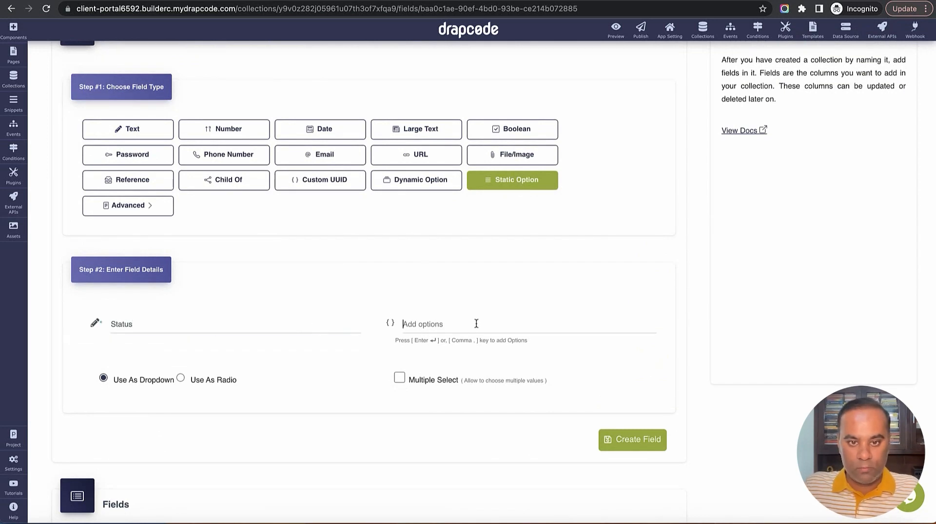
{"action": "type", "text": "Paid"}
{"action": "key", "text": "Return"}
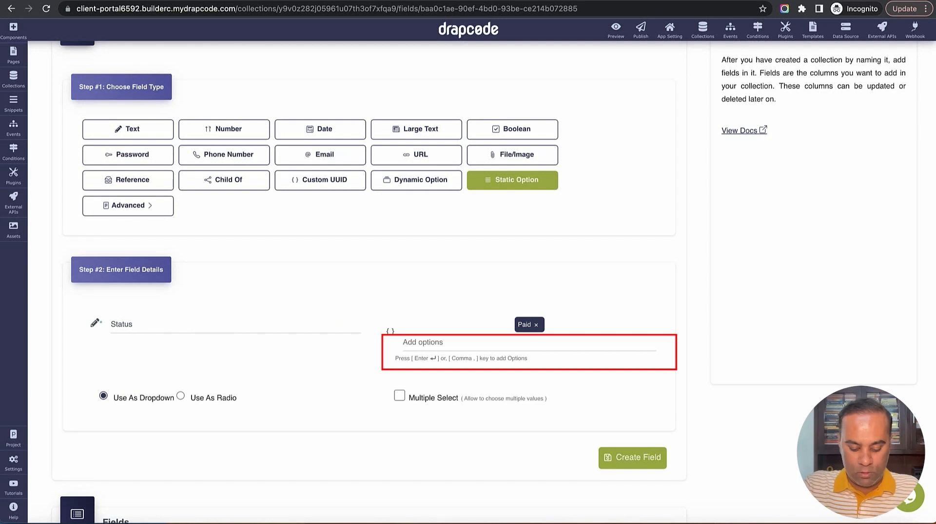
{"action": "type", "text": "O"}
{"action": "key", "text": "BackSpace"}
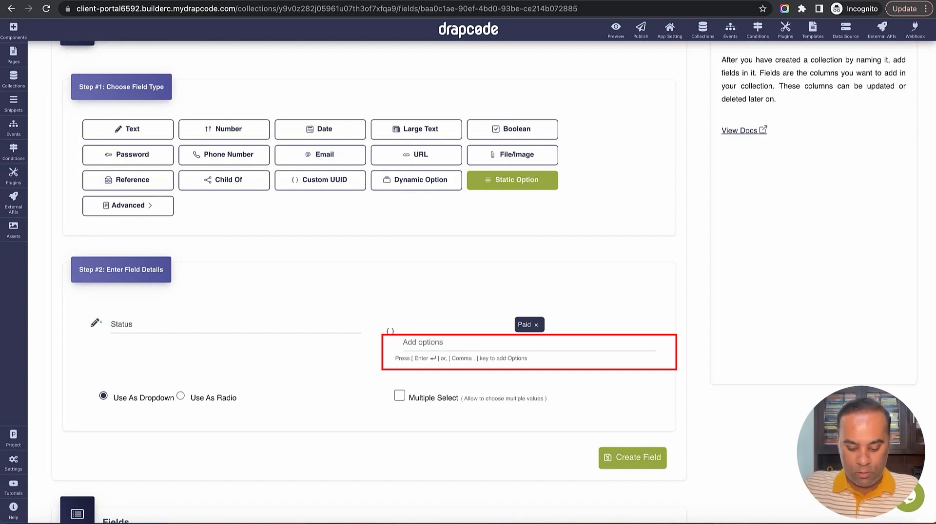
{"action": "type", "text": "Overd"}
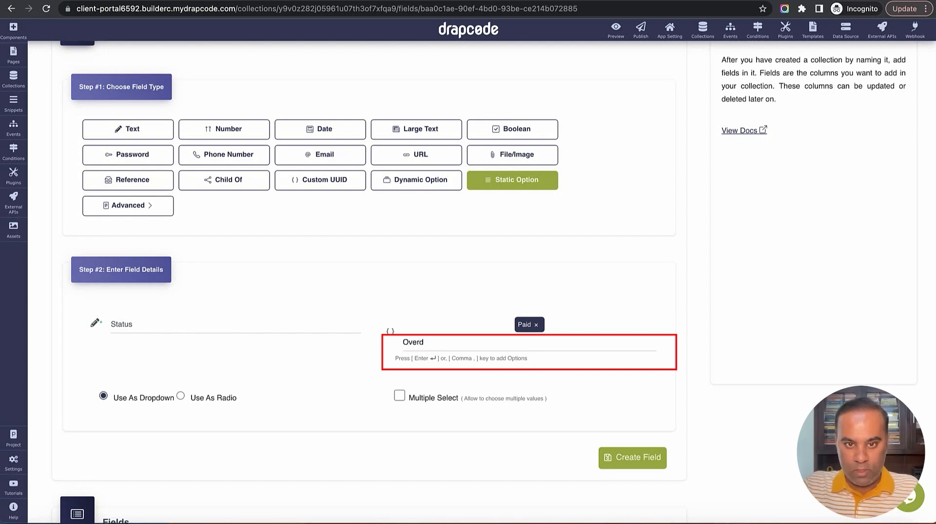
{"action": "type", "text": "ue"}
{"action": "key", "text": "Return"}
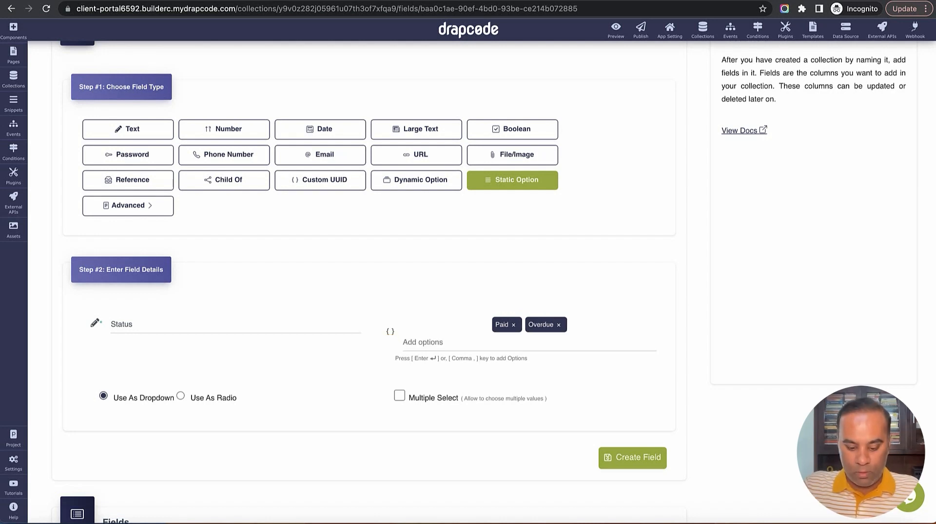
{"action": "type", "text": "Sent"}
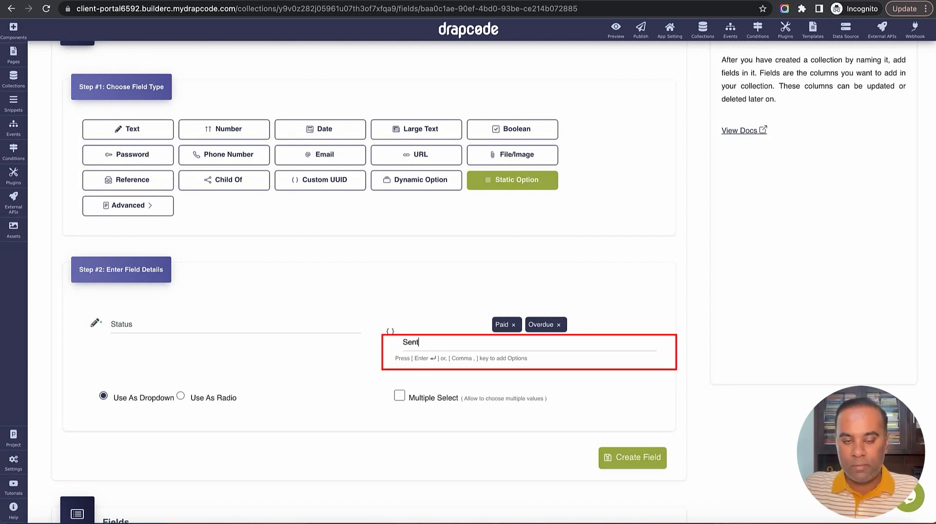
{"action": "key", "text": "Return"}
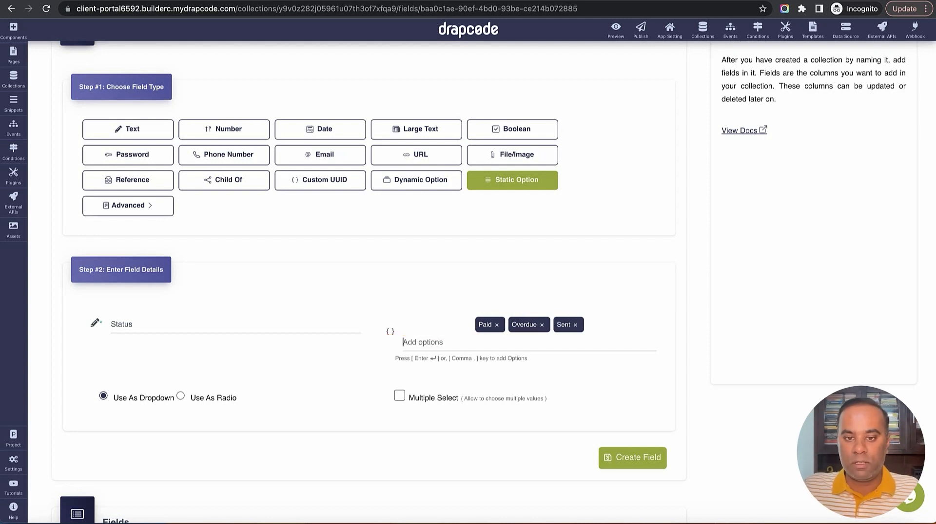
{"action": "type", "text": "Rejected"}
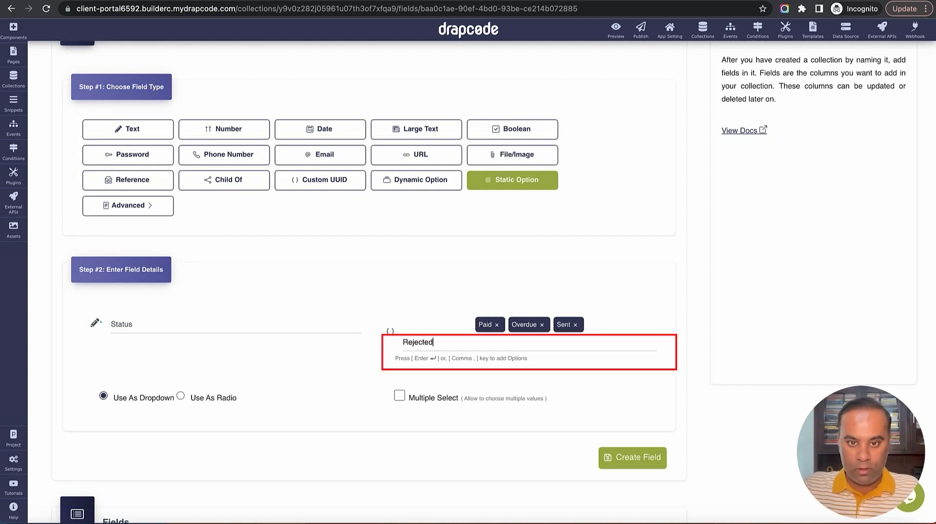
{"action": "key", "text": "Return"}
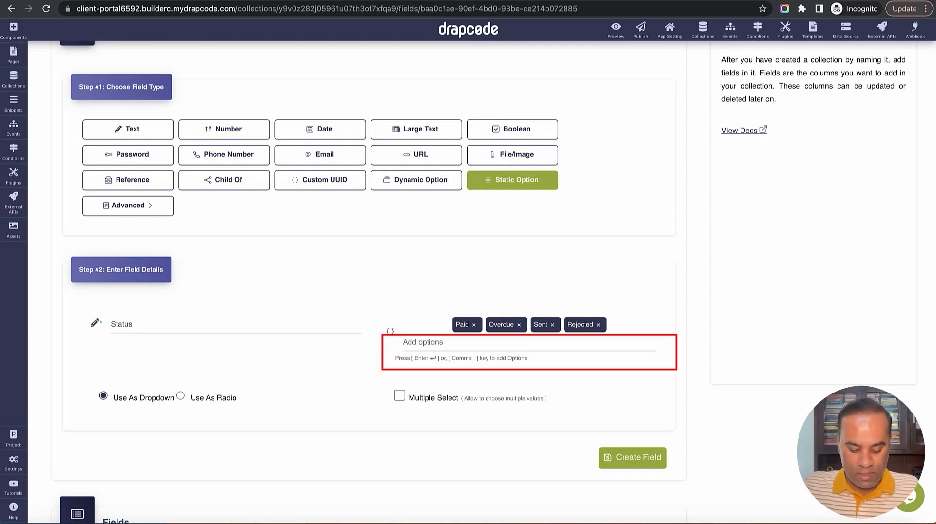
{"action": "type", "text": "Archive"}
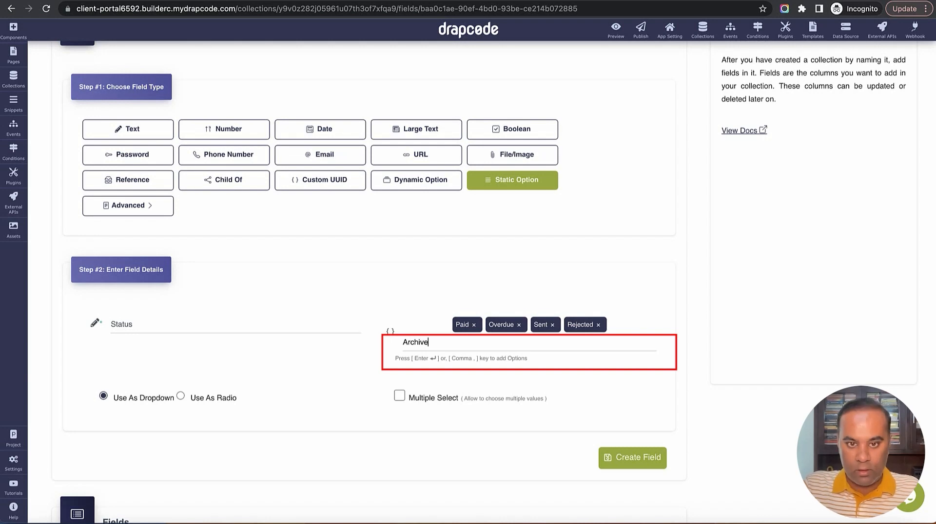
{"action": "key", "text": "Return"}
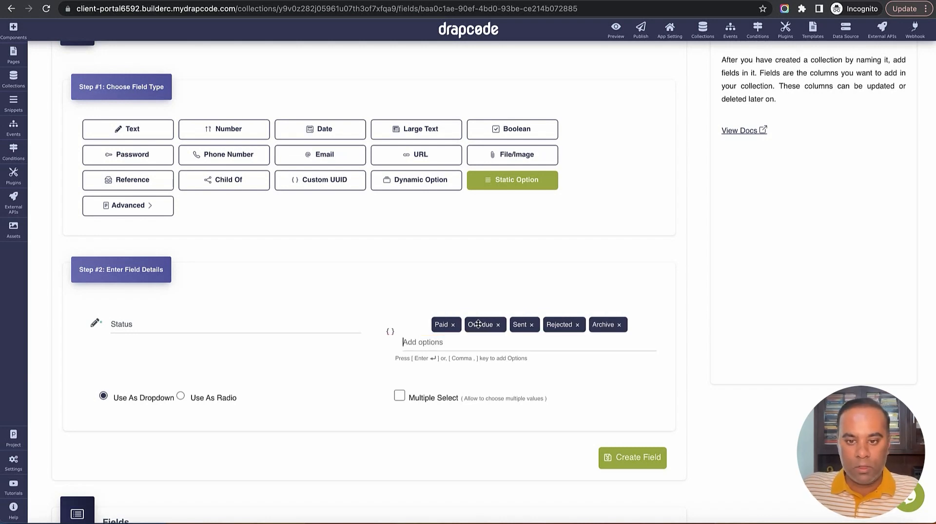
{"action": "scroll", "coordinate": [603, 379], "scroll_direction": "down", "scroll_amount": 7}
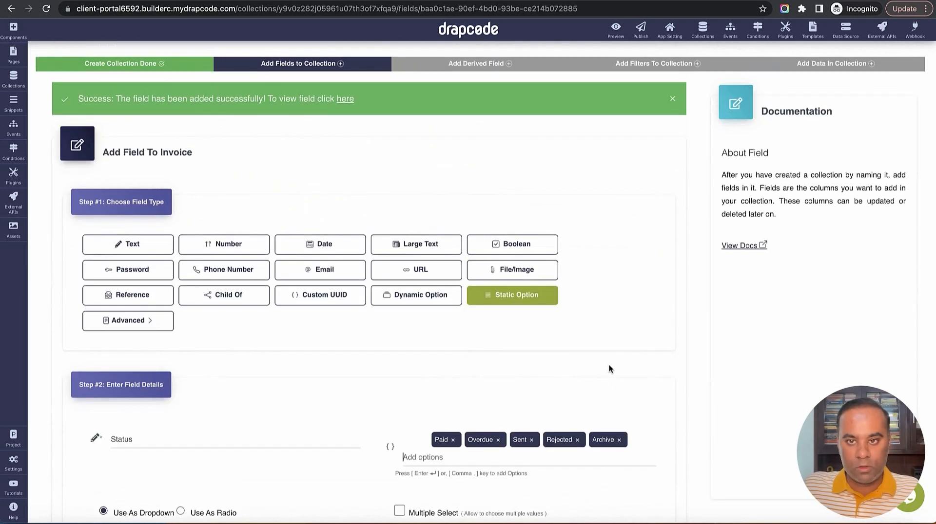
{"action": "scroll", "coordinate": [639, 454], "scroll_direction": "down", "scroll_amount": 2}
{"action": "left_click", "coordinate": [639, 469]}
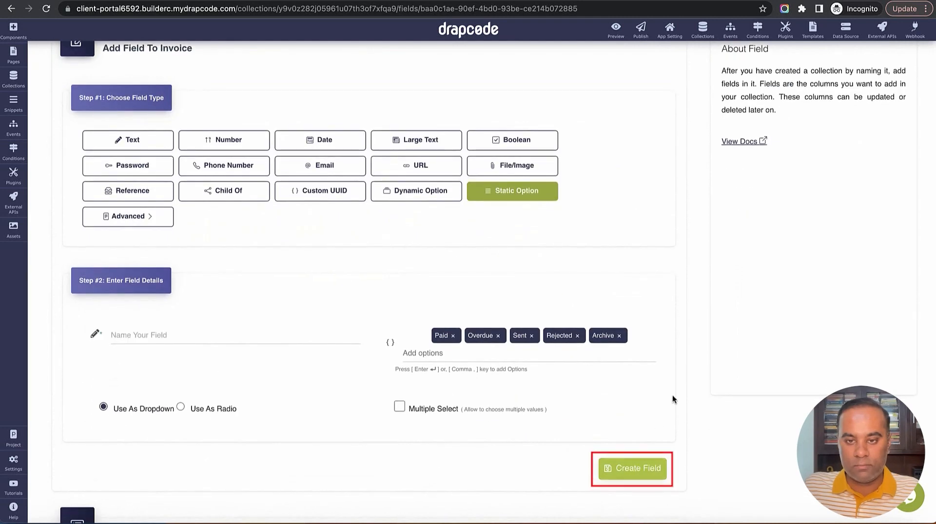
{"action": "scroll", "coordinate": [721, 329], "scroll_direction": "down", "scroll_amount": 6}
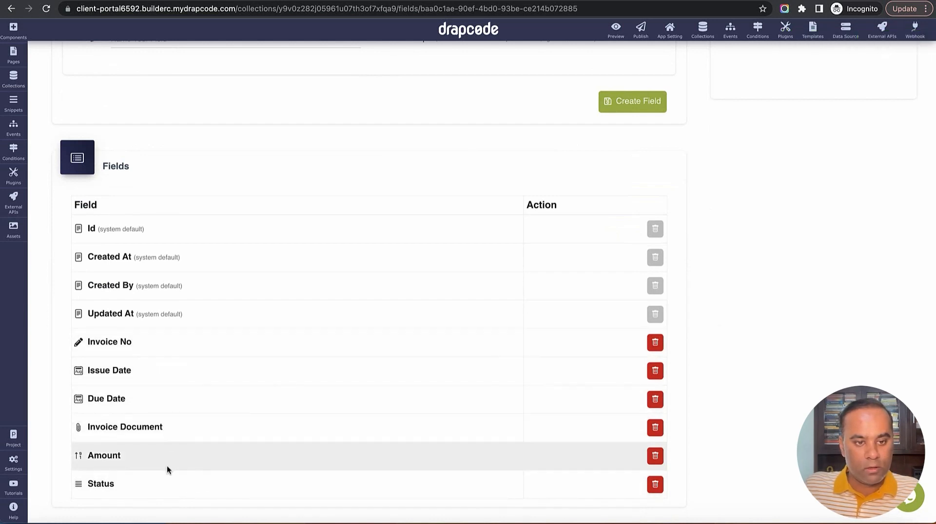
{"action": "scroll", "coordinate": [246, 271], "scroll_direction": "up", "scroll_amount": 5}
{"action": "scroll", "coordinate": [247, 271], "scroll_direction": "up", "scroll_amount": 3}
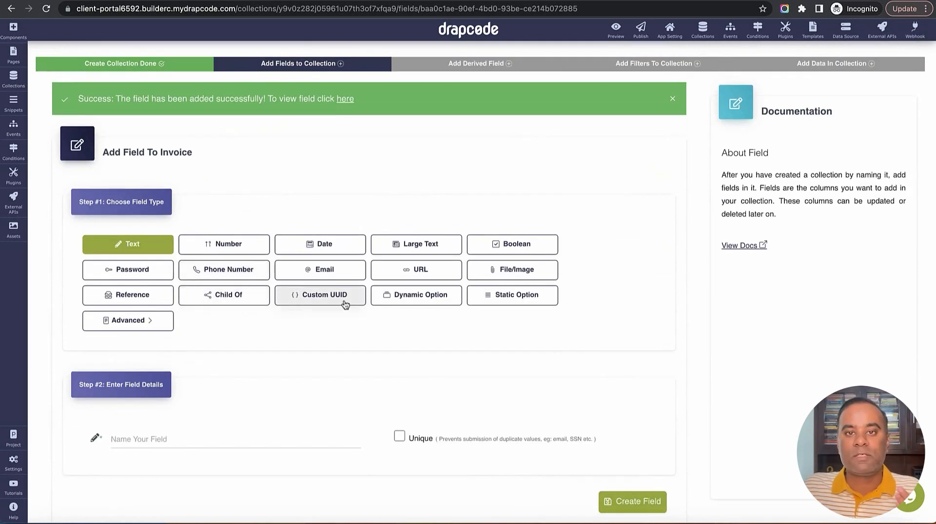
{"action": "scroll", "coordinate": [368, 320], "scroll_direction": "down", "scroll_amount": 2}
Add a Client reference field linked to the Client collection, displayed by Name
{"action": "left_click", "coordinate": [129, 219]}
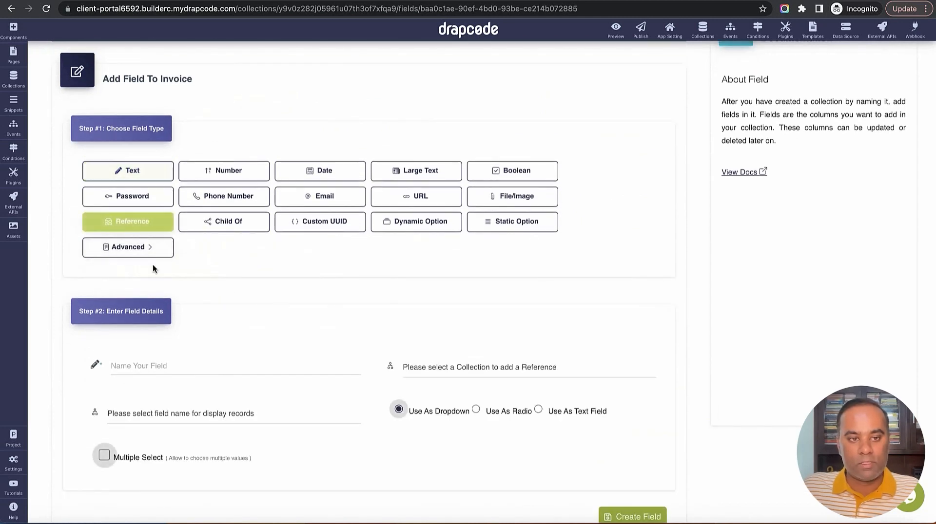
{"action": "scroll", "coordinate": [166, 293], "scroll_direction": "down", "scroll_amount": 4}
{"action": "left_click", "coordinate": [198, 195]}
{"action": "type", "text": "Cl"}
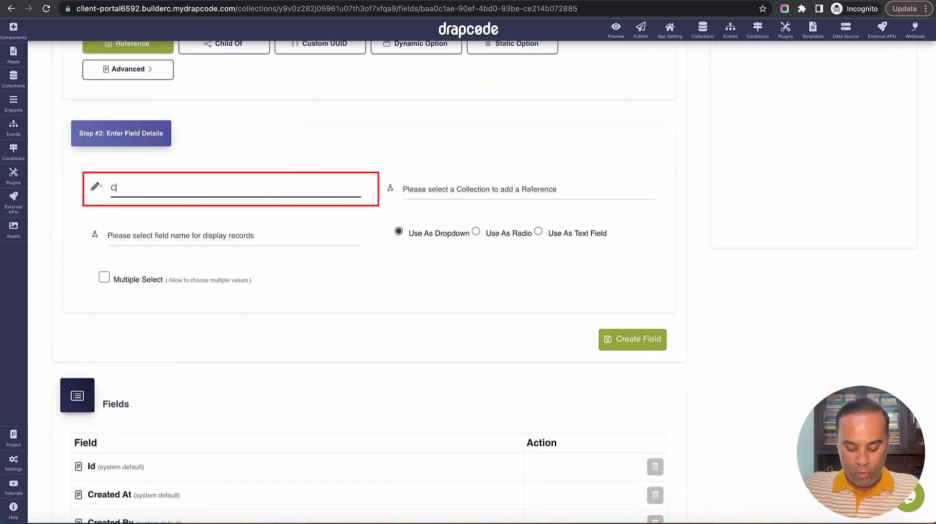
{"action": "type", "text": "ie"}
{"action": "key", "text": "BackSpace"}
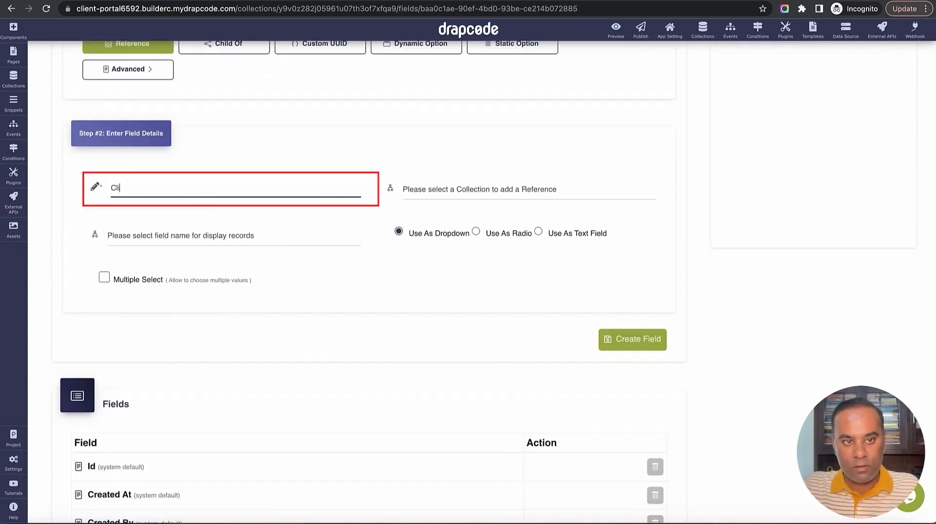
{"action": "type", "text": "ent"}
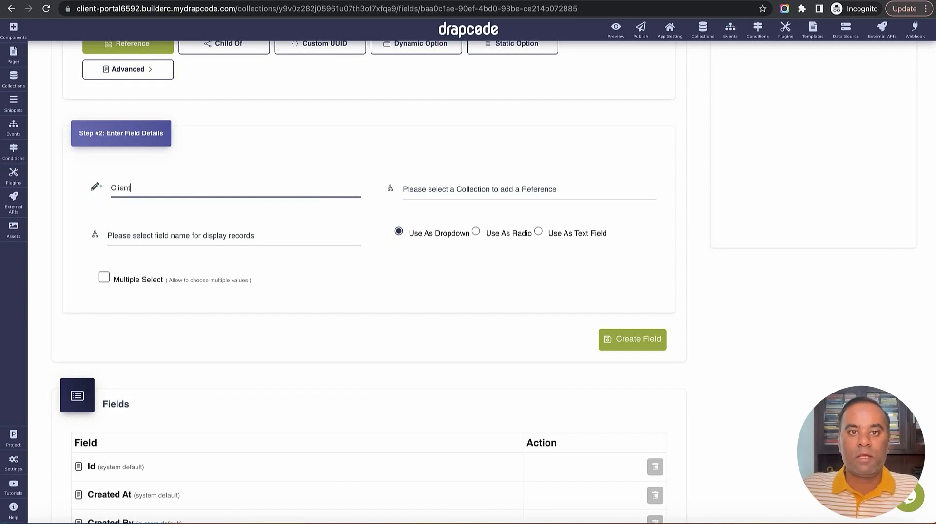
{"action": "left_click", "coordinate": [472, 188]}
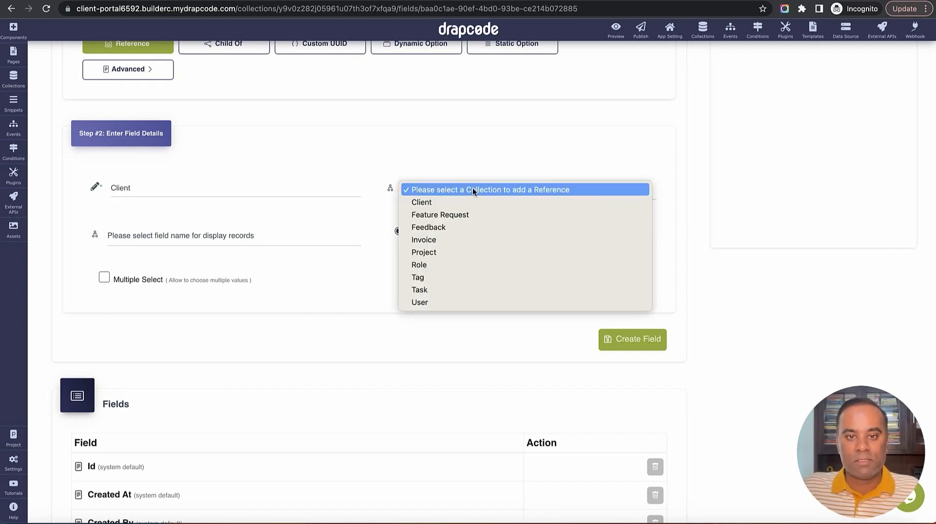
{"action": "left_click", "coordinate": [468, 201]}
{"action": "left_click", "coordinate": [195, 236]}
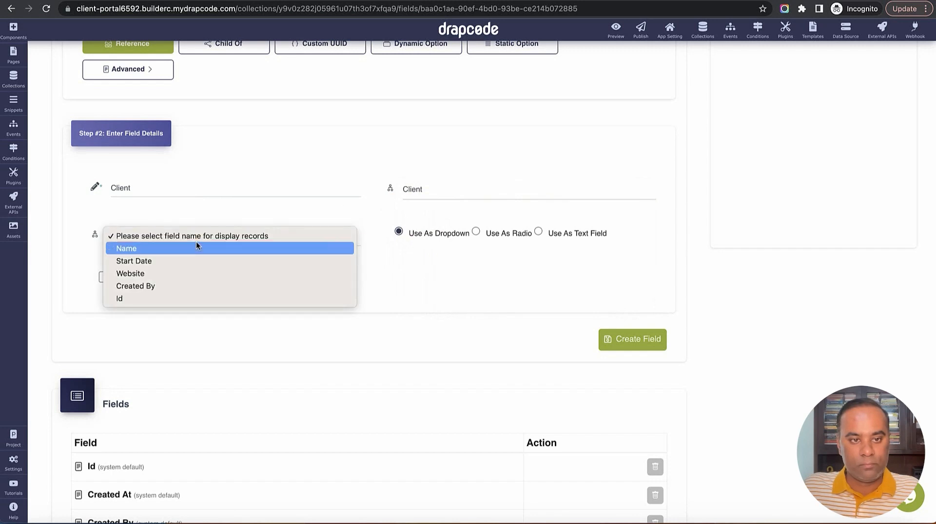
{"action": "left_click", "coordinate": [195, 247]}
{"action": "left_click", "coordinate": [634, 343]}
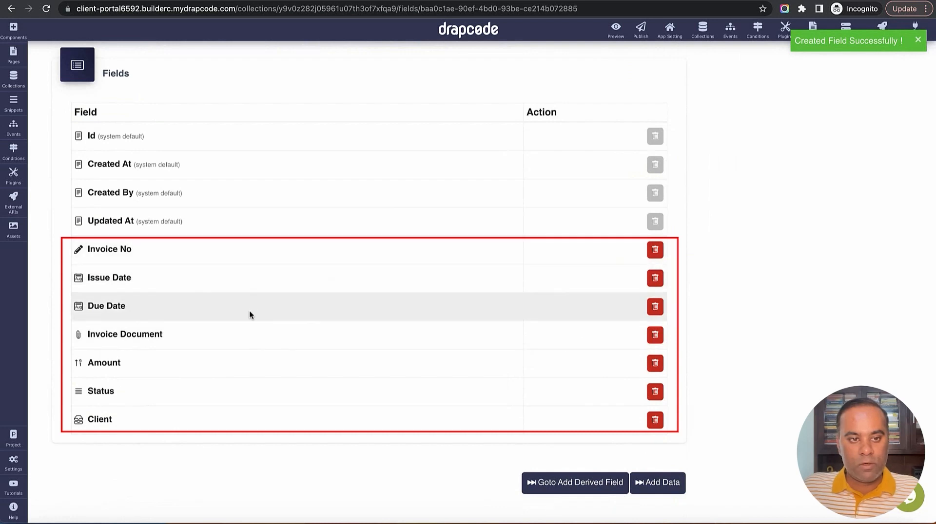
Go to the Collections list showing all nine collections
{"action": "scroll", "coordinate": [507, 270], "scroll_direction": "up", "scroll_amount": 10}
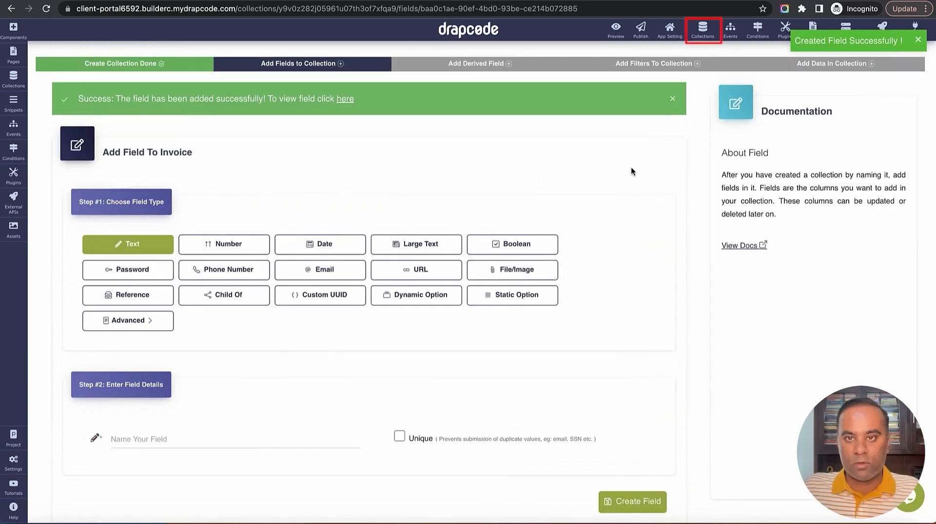
{"action": "left_click", "coordinate": [702, 30]}
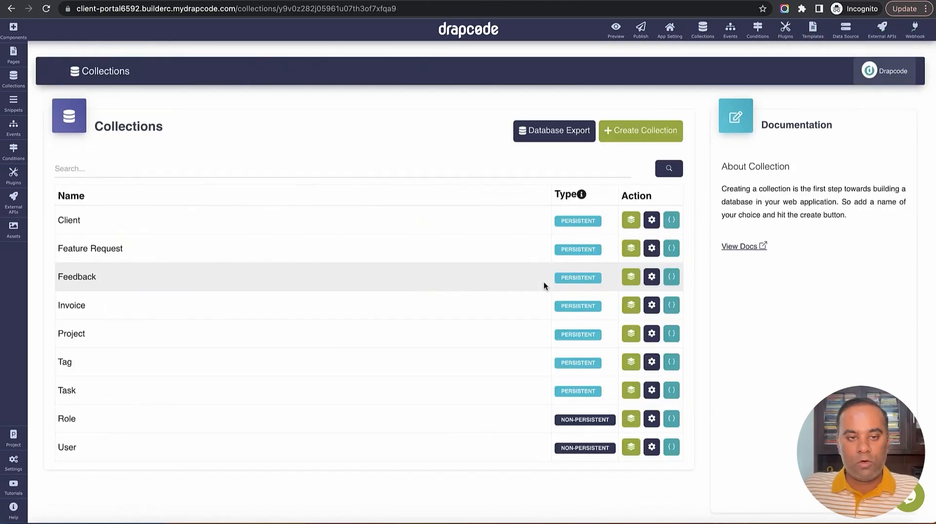
{"action": "scroll", "coordinate": [536, 286], "scroll_direction": "down", "scroll_amount": 2}
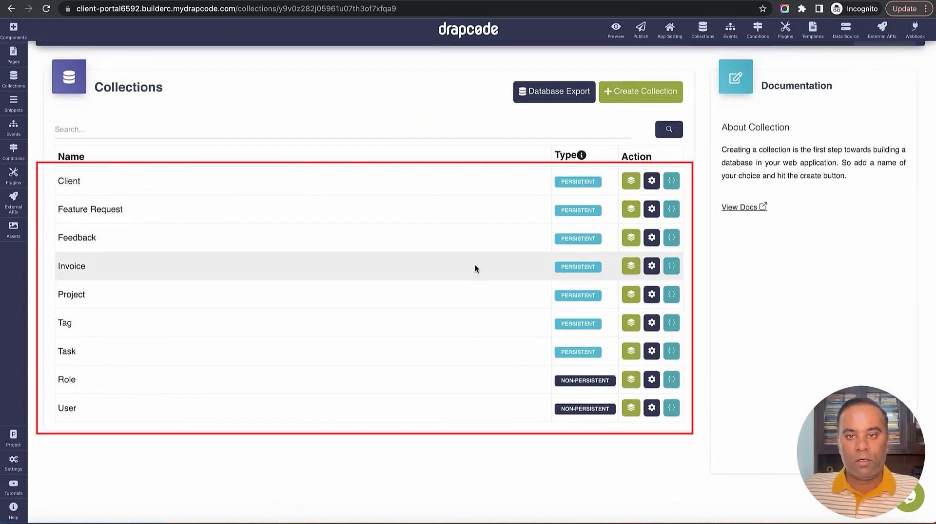
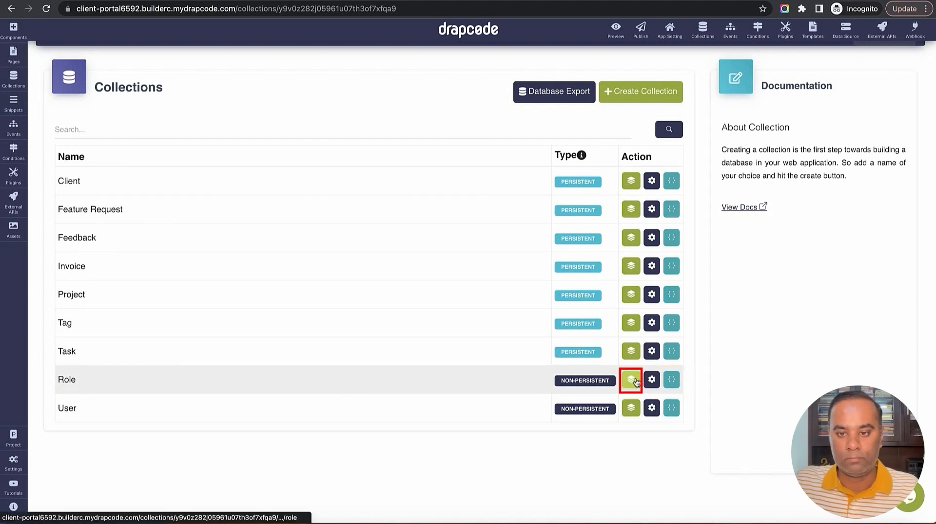
Delete the User record from the Role collection's data and begin a new role entry
{"action": "left_click", "coordinate": [632, 379]}
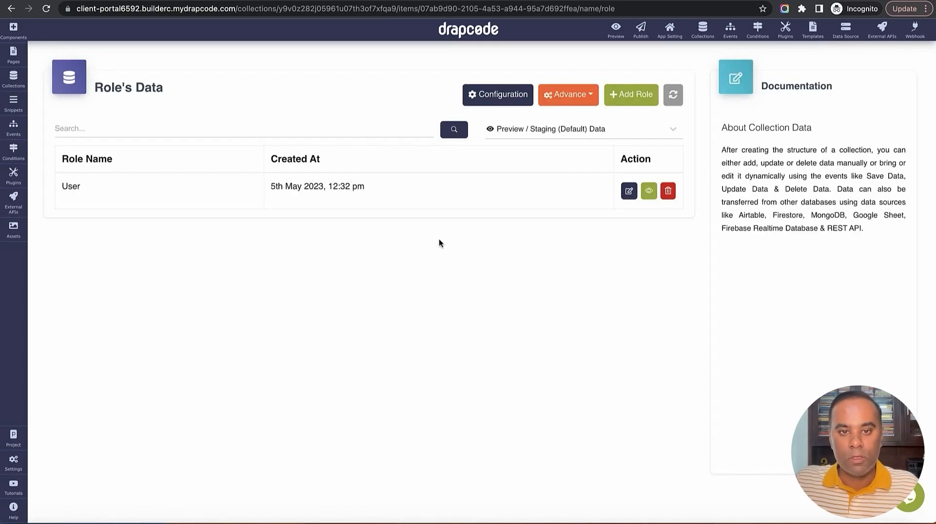
{"action": "left_click_drag", "start_coordinate": [65, 188], "coordinate": [110, 188]}
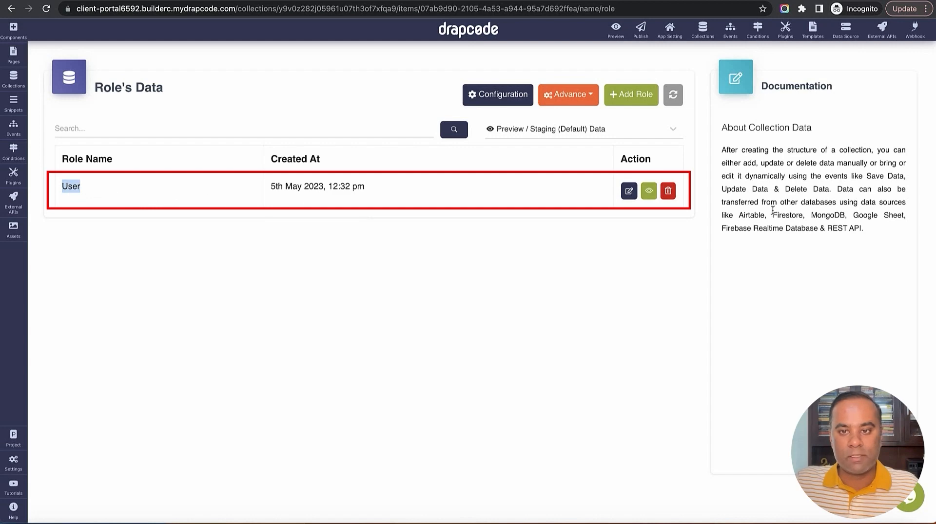
{"action": "left_click", "coordinate": [667, 191]}
{"action": "left_click", "coordinate": [461, 315]}
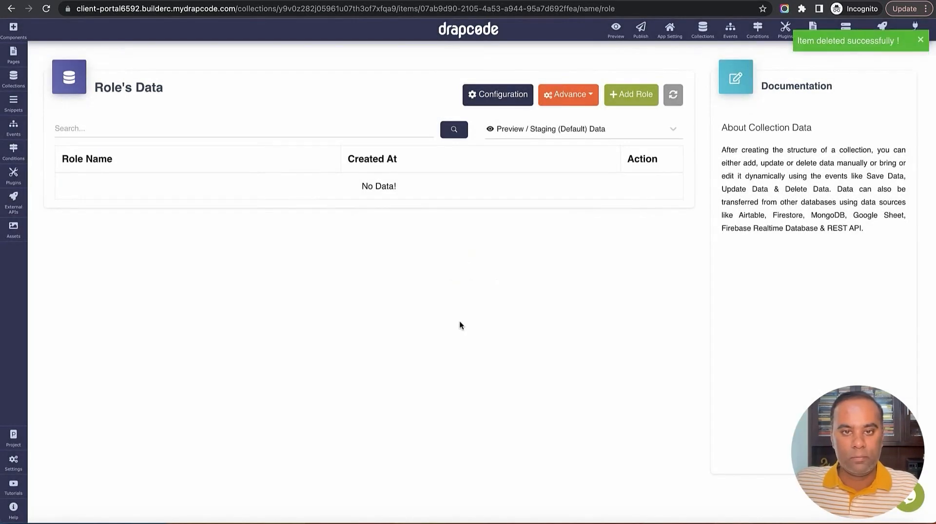
{"action": "left_click", "coordinate": [628, 96]}
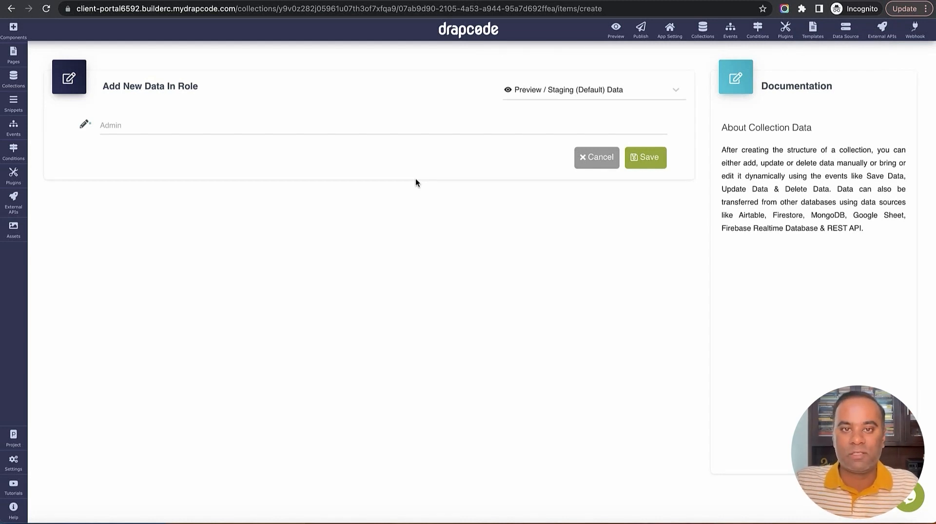
Save a new role named 'Super Admin'
{"action": "left_click", "coordinate": [414, 128]}
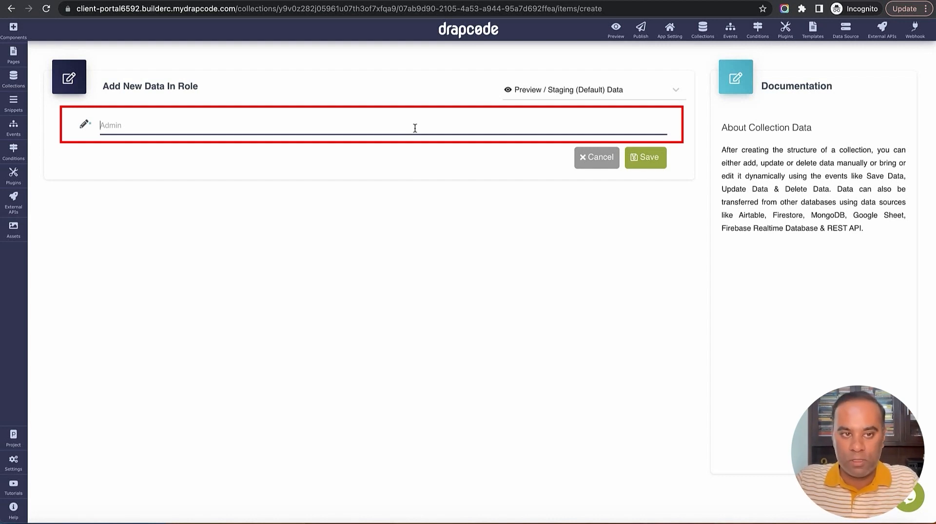
{"action": "type", "text": "Super Admin"}
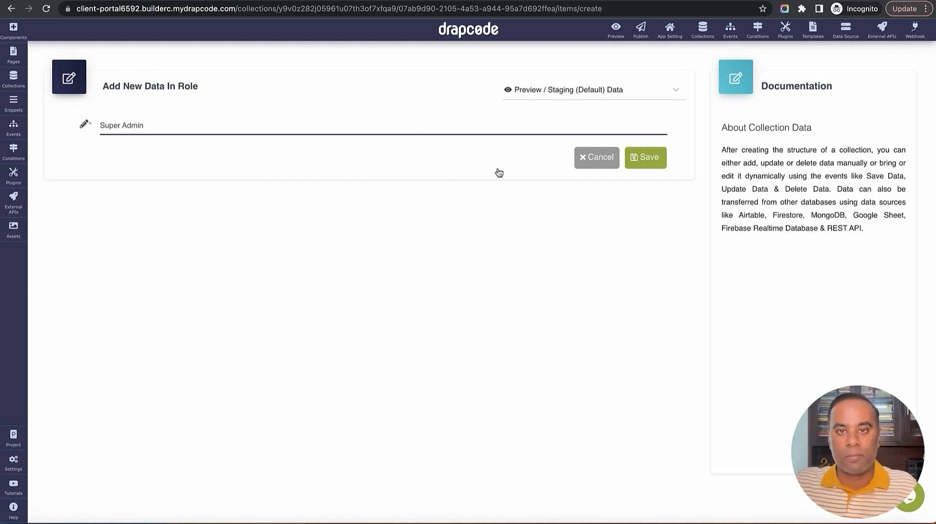
{"action": "left_click", "coordinate": [652, 165]}
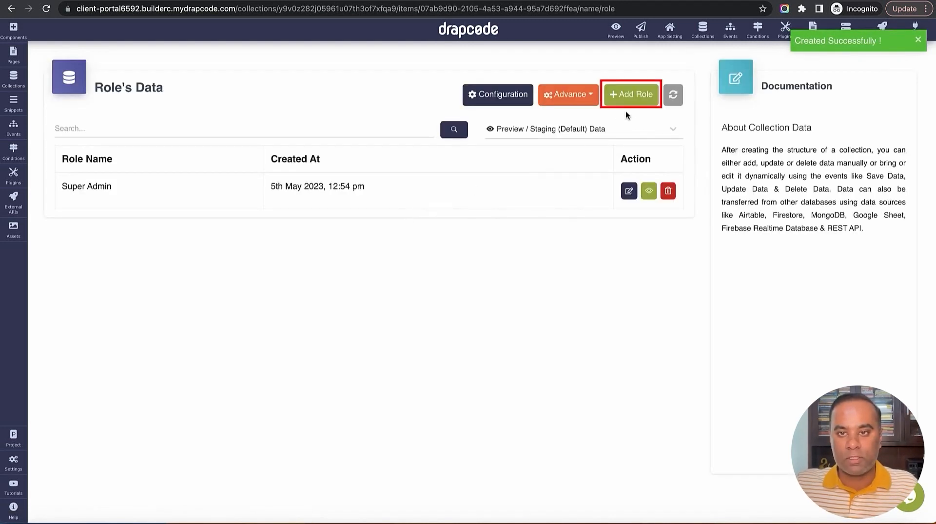
Add and save a second role named 'Client Admin'
{"action": "left_click", "coordinate": [634, 97]}
{"action": "left_click", "coordinate": [487, 130]}
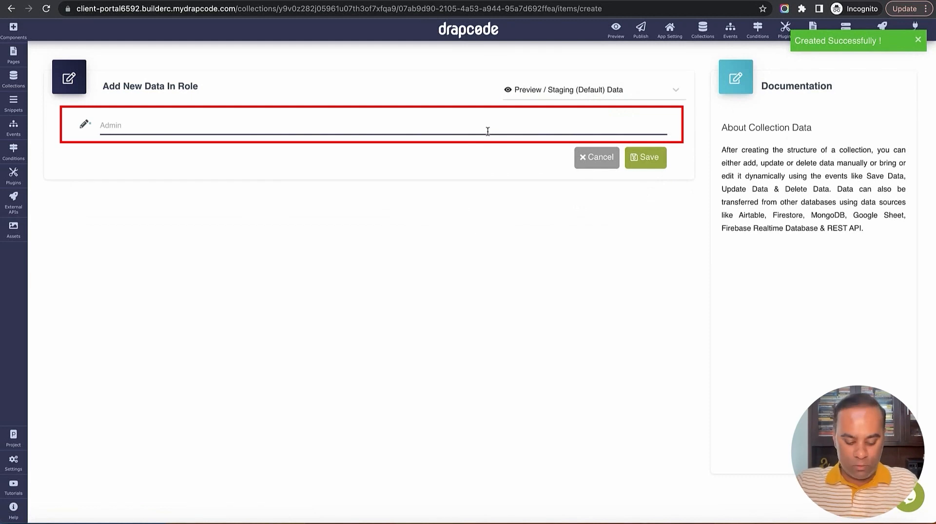
{"action": "type", "text": "Client A"}
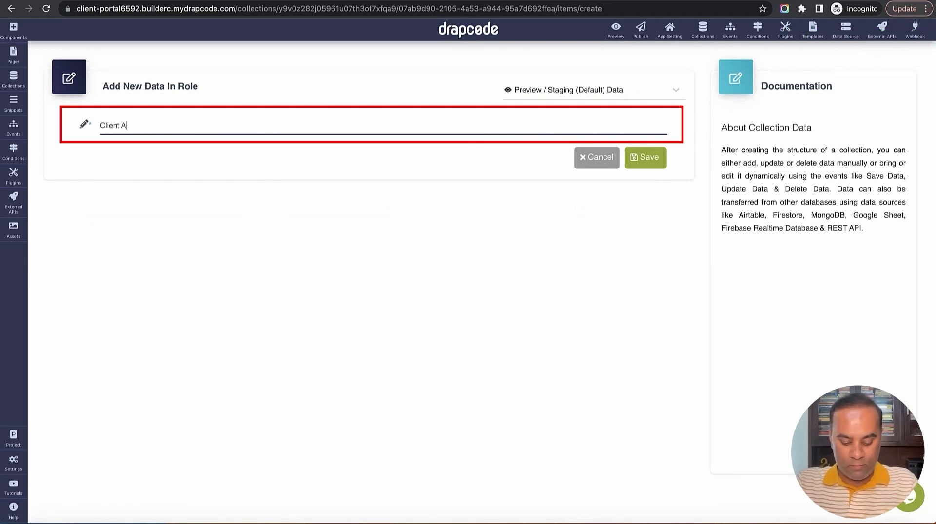
{"action": "type", "text": "dmin"}
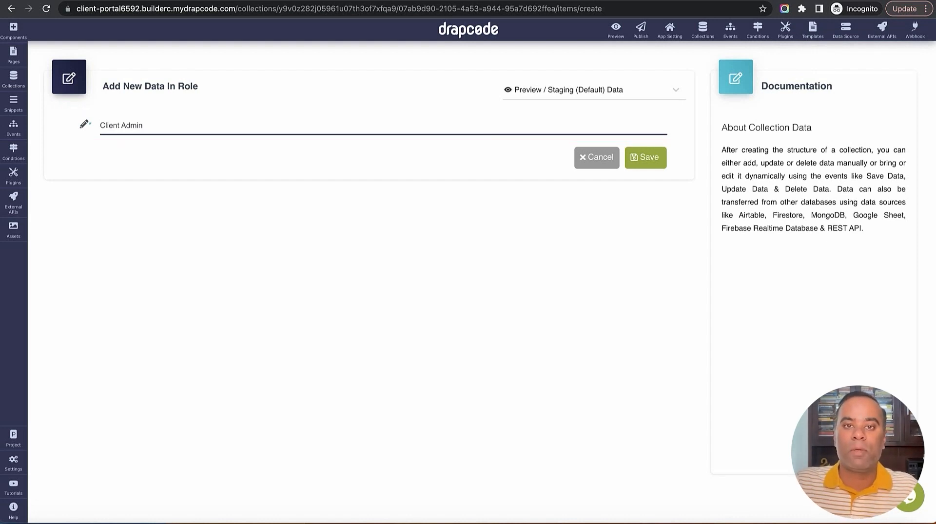
{"action": "left_click", "coordinate": [639, 159]}
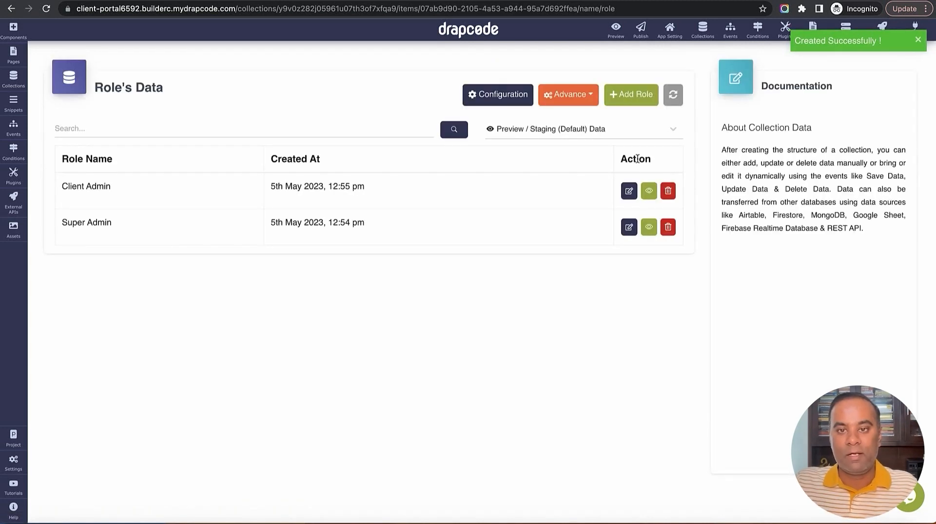
{"action": "left_click", "coordinate": [649, 101]}
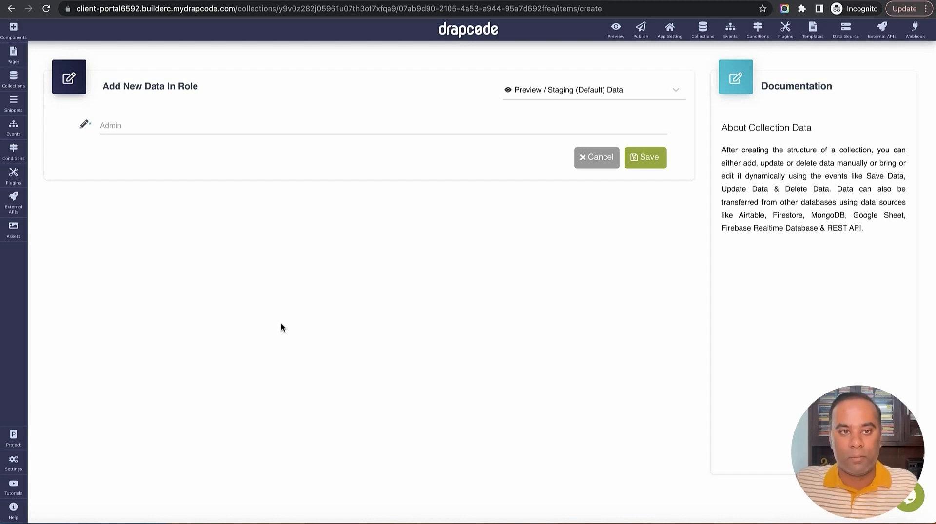
Save a new role named 'Client Team Member', fixing the lowercase t in Team
{"action": "left_click", "coordinate": [324, 128]}
{"action": "type", "text": "Cli"}
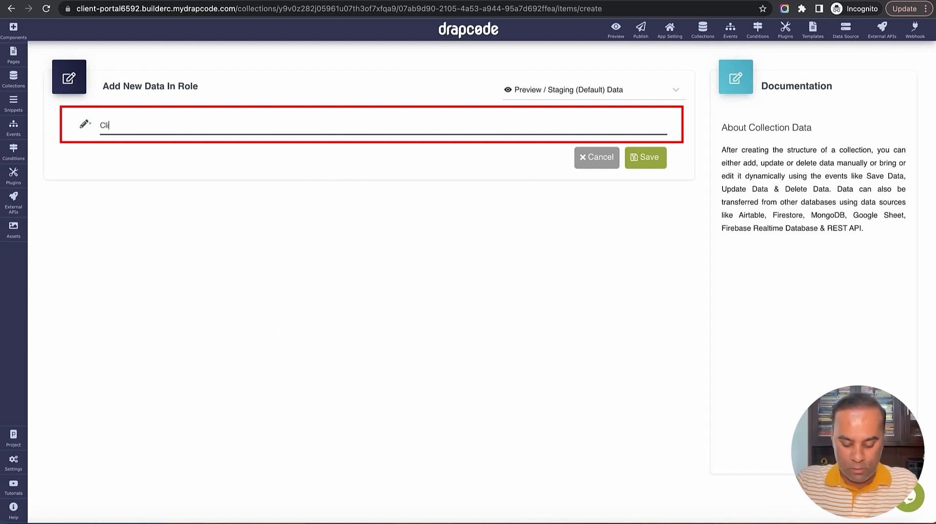
{"action": "type", "text": "ent team "}
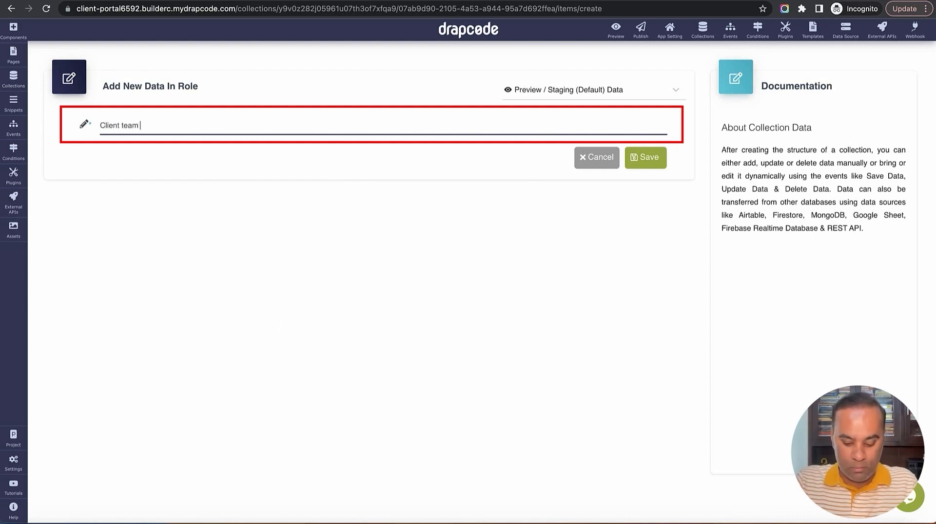
{"action": "type", "text": "Member"}
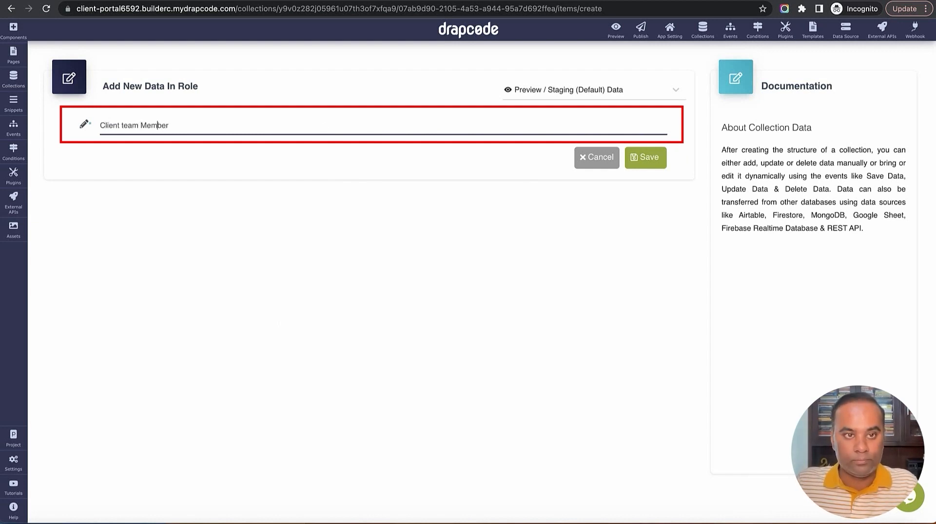
{"action": "left_click", "coordinate": [121, 126]}
{"action": "key", "text": "BackSpace"}
{"action": "type", "text": "T"}
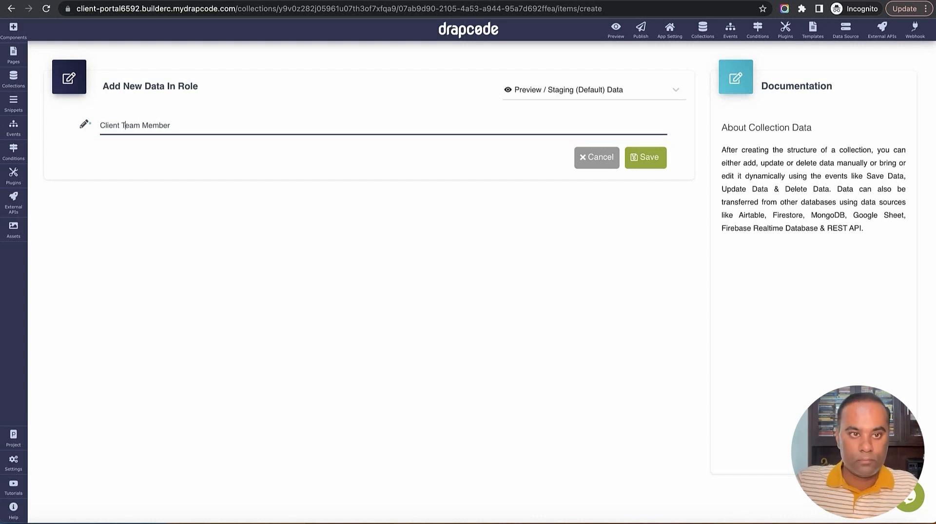
{"action": "left_click", "coordinate": [654, 167]}
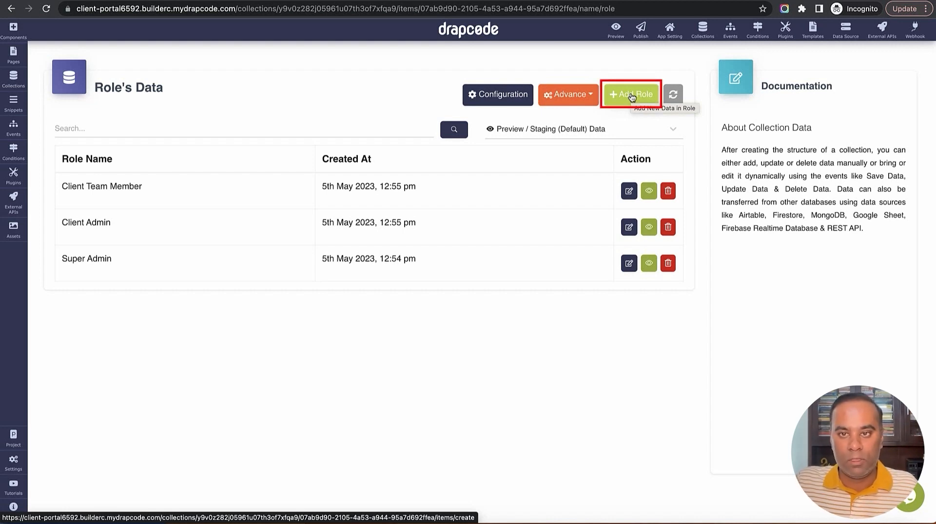
Add and save a new role named 'Project Manager'
{"action": "left_click", "coordinate": [631, 96]}
{"action": "left_click", "coordinate": [456, 128]}
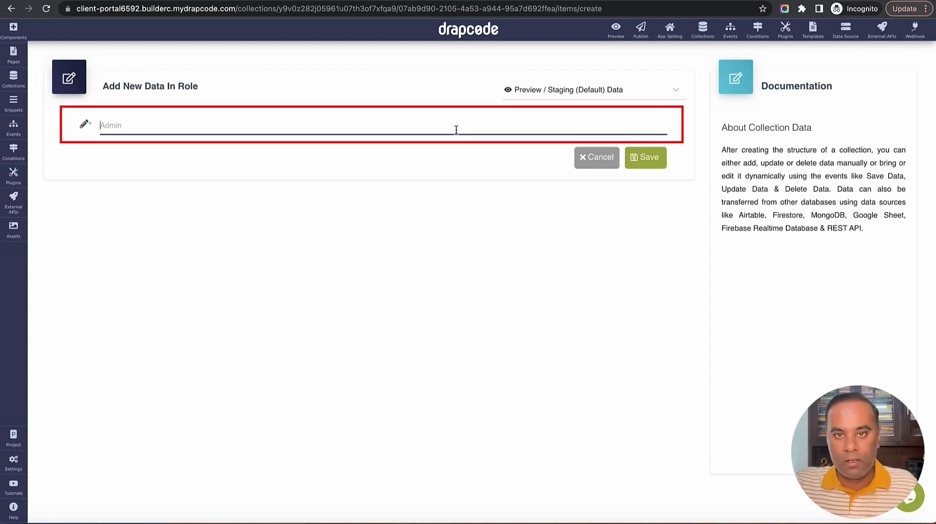
{"action": "type", "text": "Pro"}
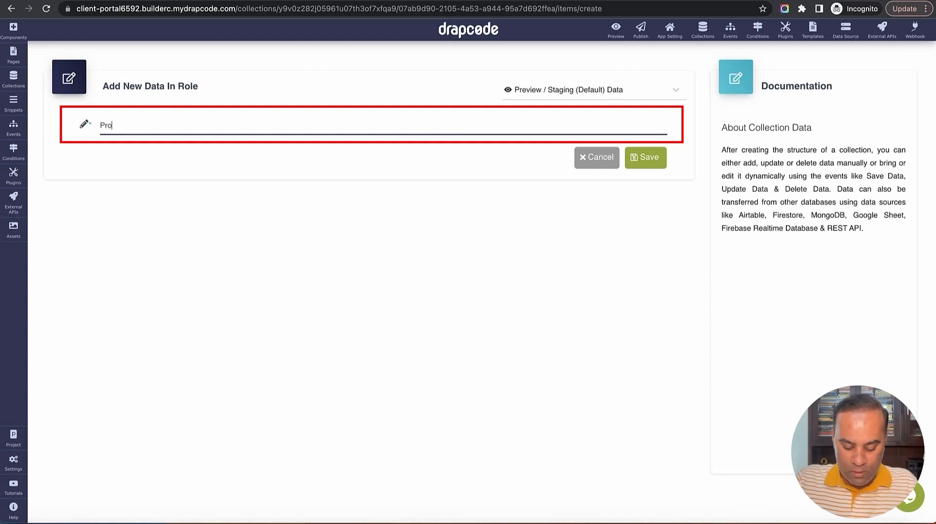
{"action": "type", "text": "ject Manager"}
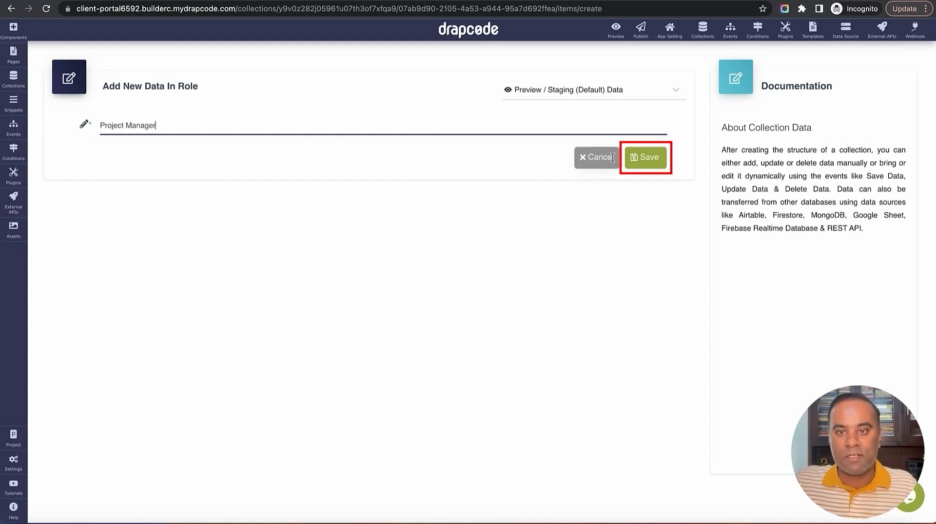
{"action": "left_click", "coordinate": [641, 164]}
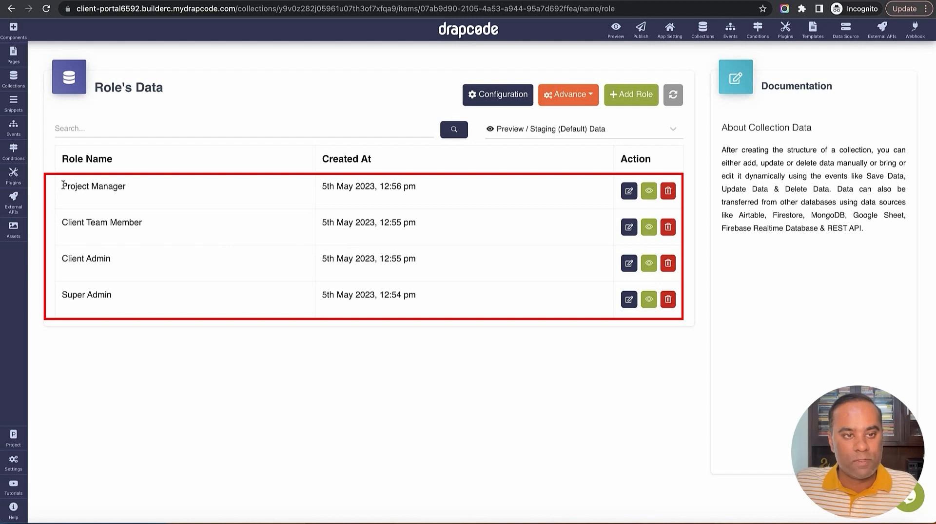
Review the four saved role names and open the data environment dropdown
{"action": "left_click_drag", "start_coordinate": [61, 188], "coordinate": [121, 279]}
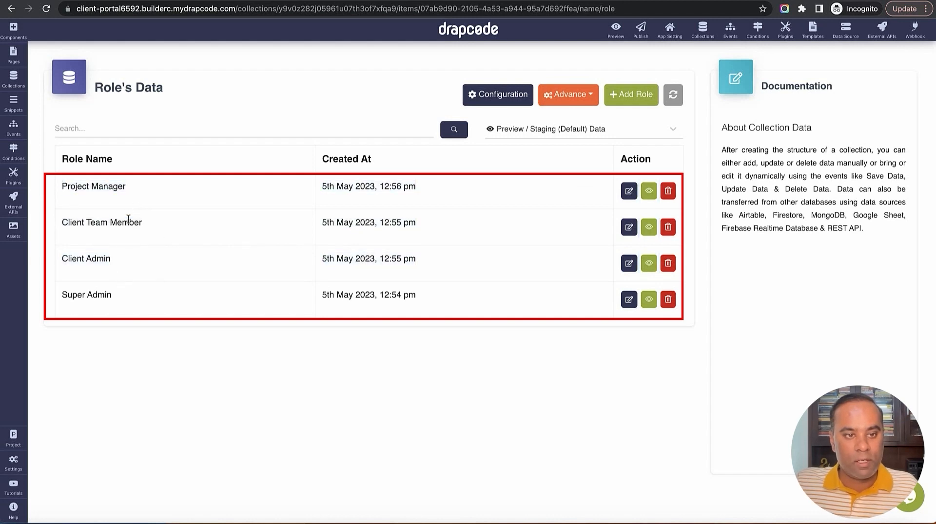
{"action": "triple_click", "coordinate": [128, 219]}
{"action": "triple_click", "coordinate": [112, 297]}
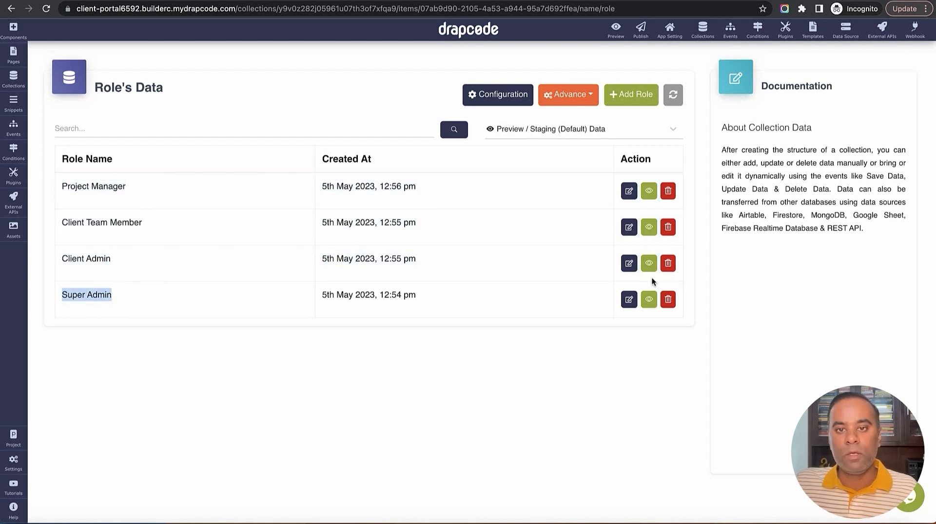
{"action": "left_click", "coordinate": [557, 131]}
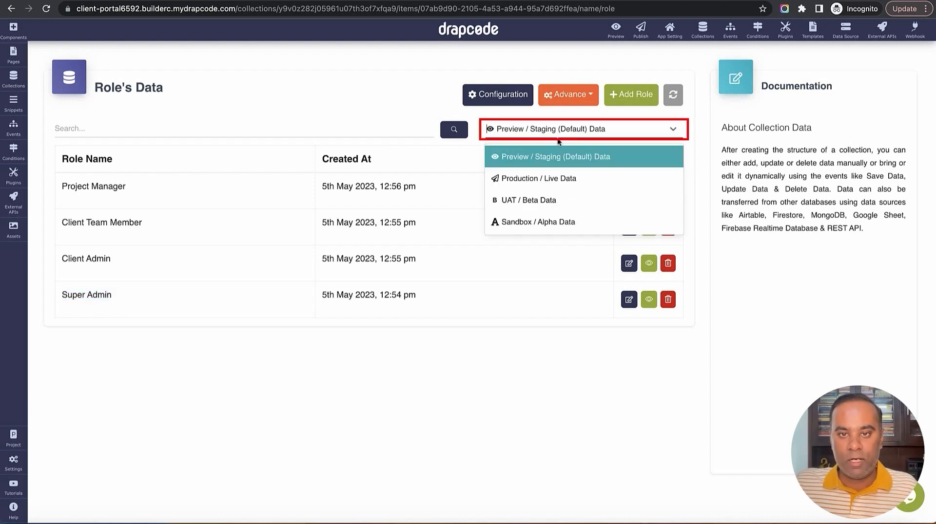
In Production / Live Data, add and save a 'Super Admin' role
{"action": "left_click", "coordinate": [544, 177]}
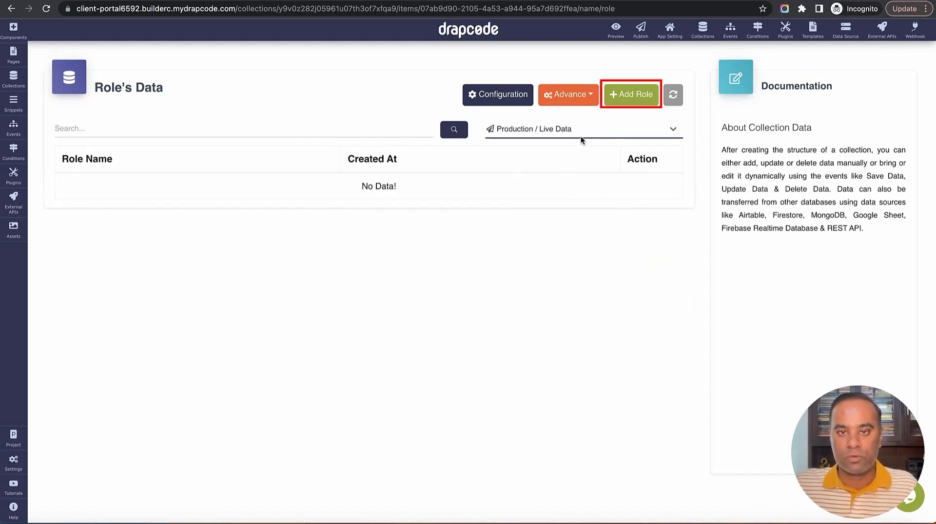
{"action": "left_click", "coordinate": [631, 94]}
{"action": "left_click", "coordinate": [432, 127]}
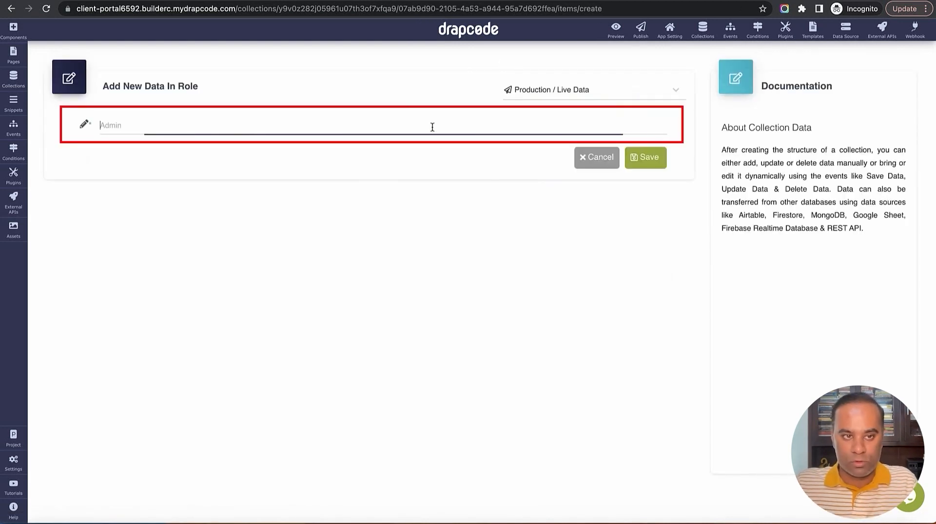
{"action": "type", "text": "a"}
{"action": "key", "text": "BackSpace"}
{"action": "type", "text": "S"}
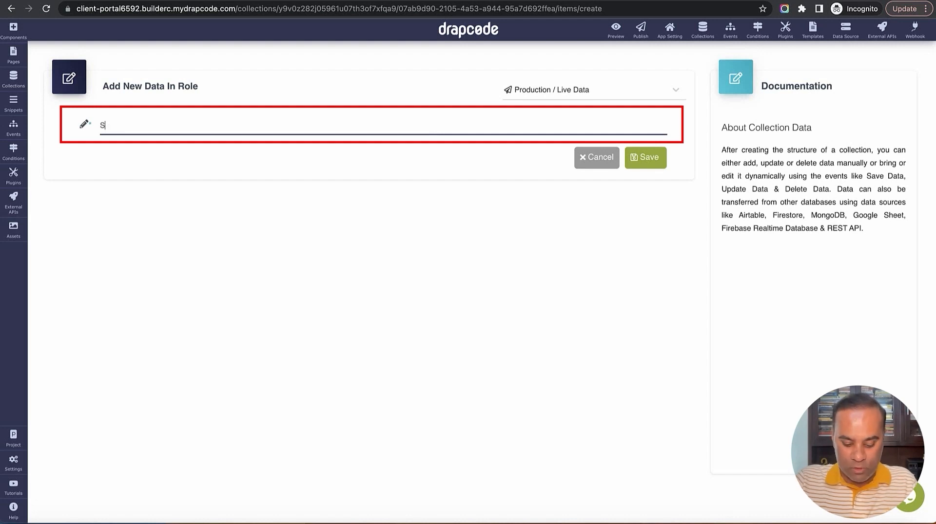
{"action": "type", "text": "uper Admin"}
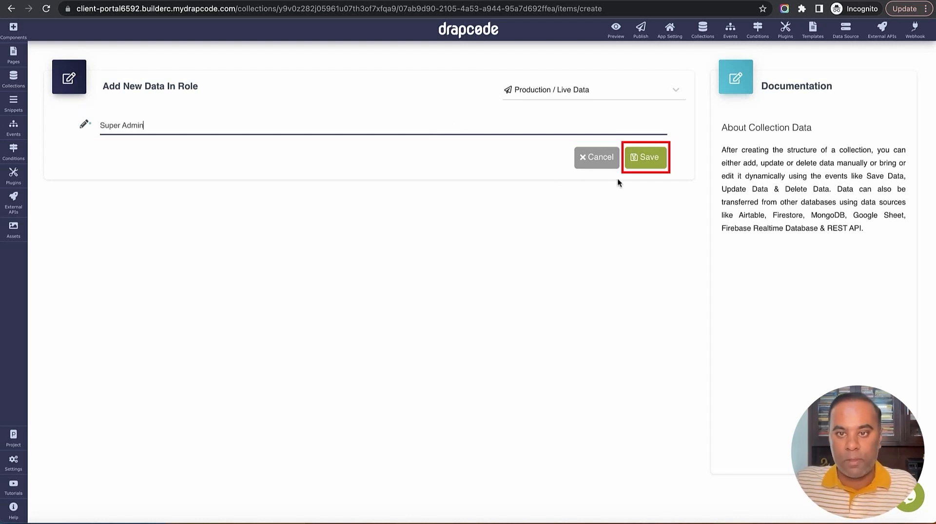
{"action": "left_click", "coordinate": [642, 161]}
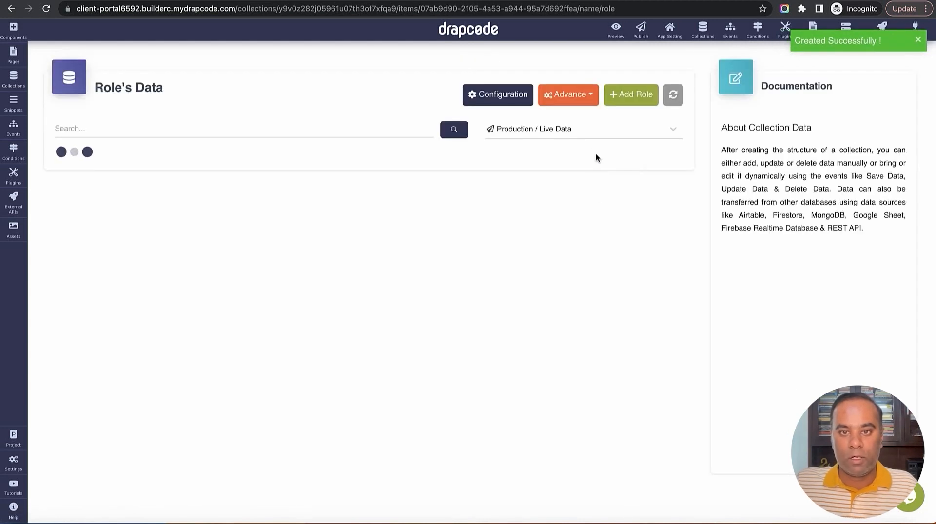
Copy 'Client Team Member' from staging data and save it as a production role
{"action": "left_click", "coordinate": [587, 131]}
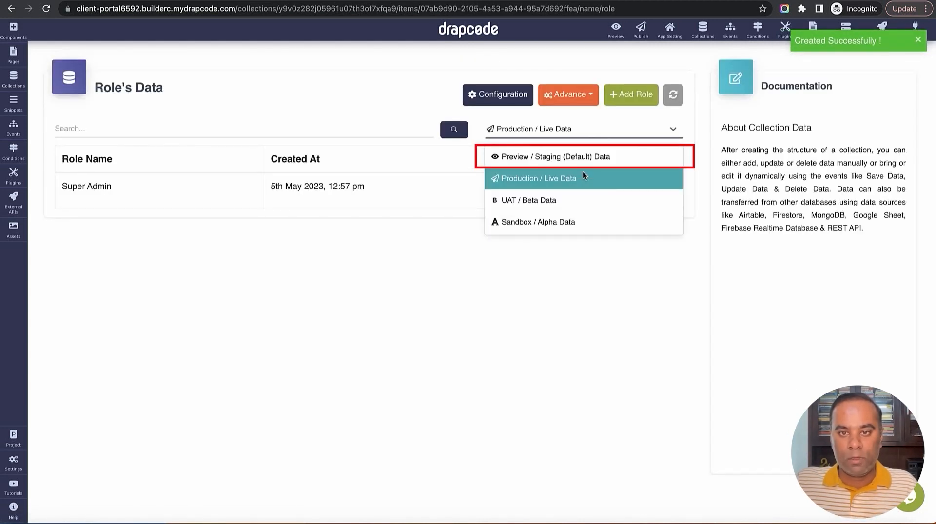
{"action": "left_click", "coordinate": [545, 155]}
{"action": "triple_click", "coordinate": [107, 227]}
{"action": "key", "text": "ctrl+c"}
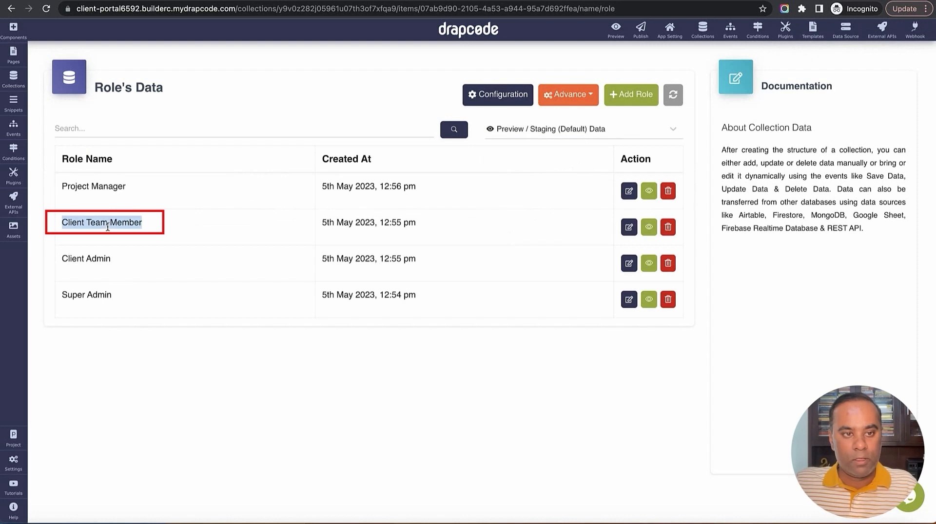
{"action": "left_click", "coordinate": [609, 128]}
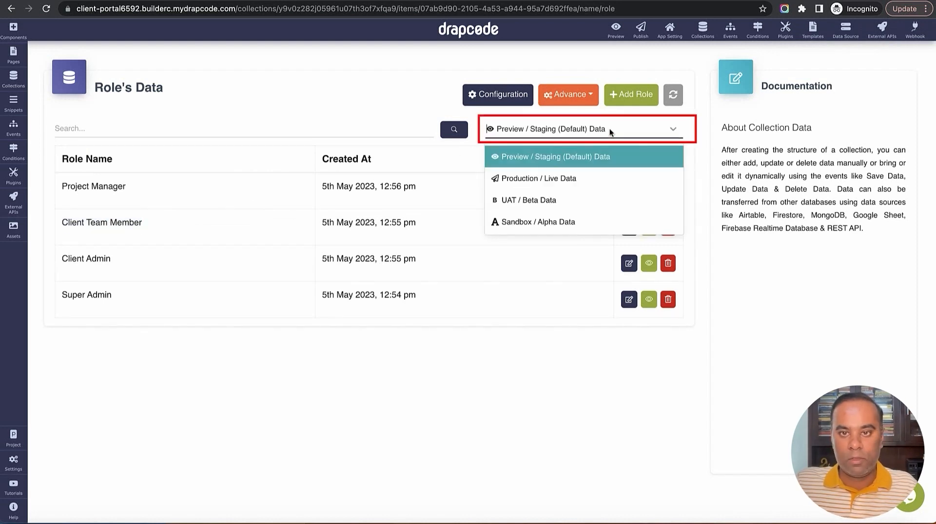
{"action": "left_click", "coordinate": [594, 177]}
{"action": "left_click", "coordinate": [631, 97]}
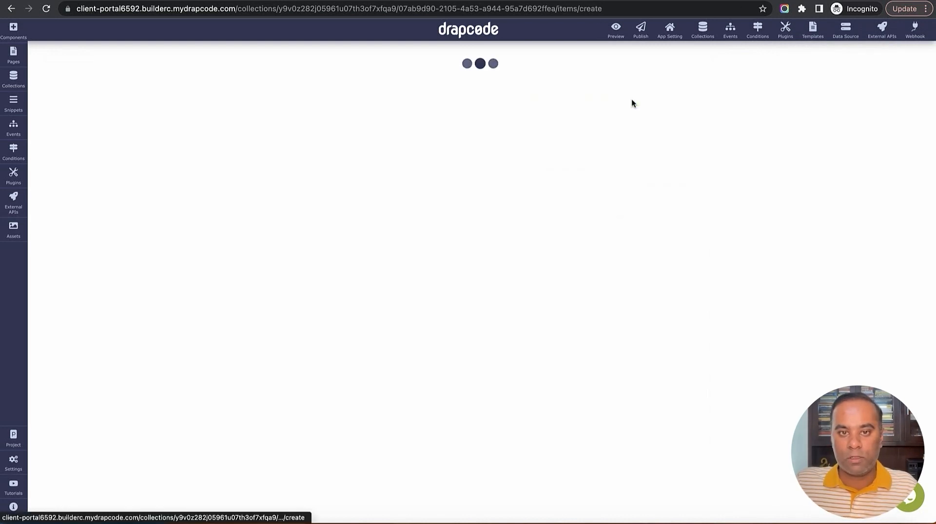
{"action": "left_click", "coordinate": [410, 132]}
{"action": "key", "text": "ctrl+v"}
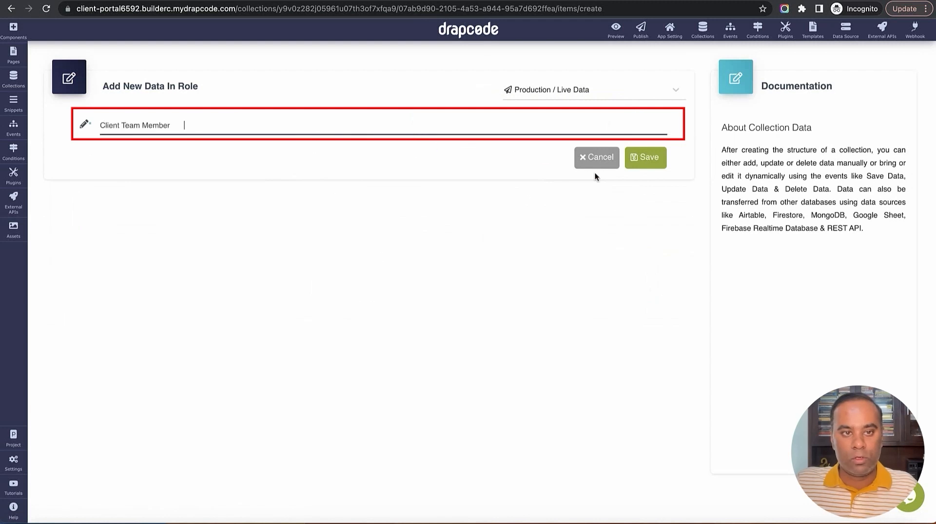
{"action": "left_click", "coordinate": [647, 157]}
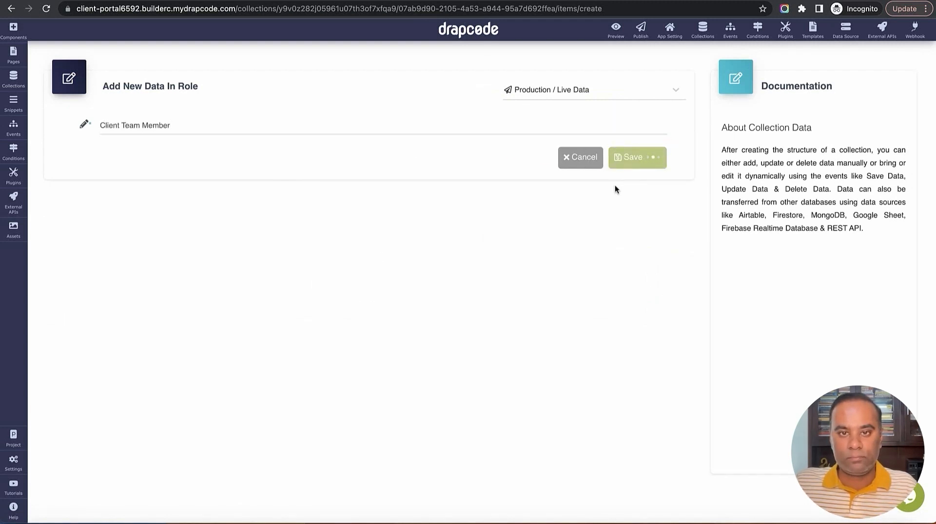
Copy 'Client Admin' from staging data and save it as a production role
{"action": "left_click", "coordinate": [560, 141]}
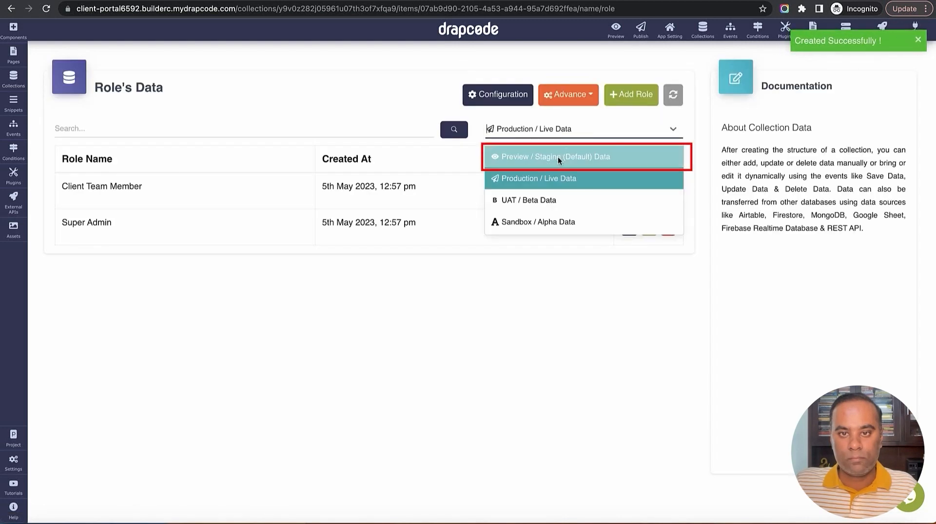
{"action": "left_click", "coordinate": [558, 155]}
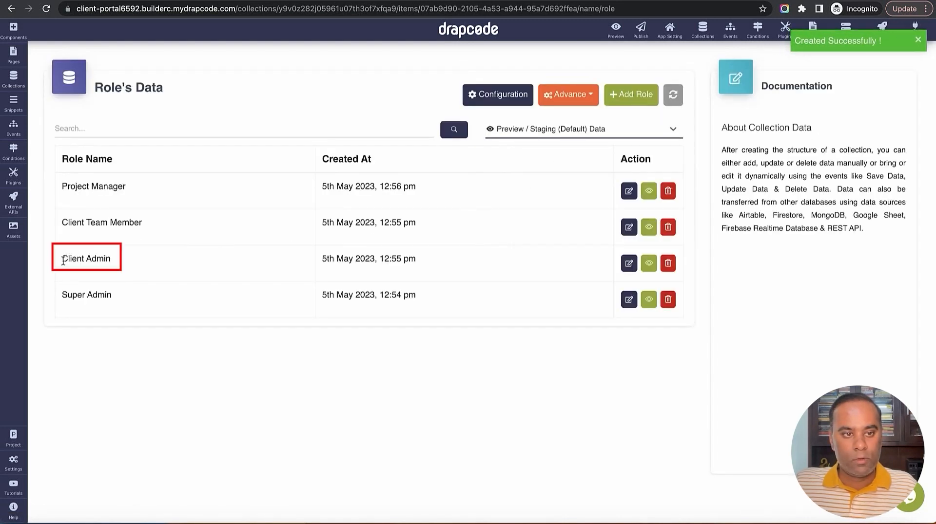
{"action": "left_click_drag", "start_coordinate": [111, 260], "coordinate": [62, 259]}
{"action": "key", "text": "ctrl+c"}
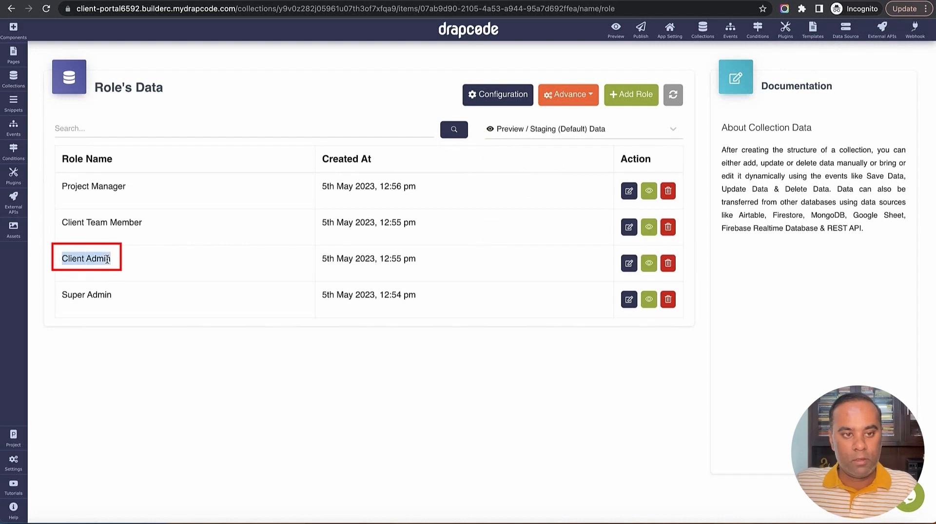
{"action": "left_click", "coordinate": [581, 129]}
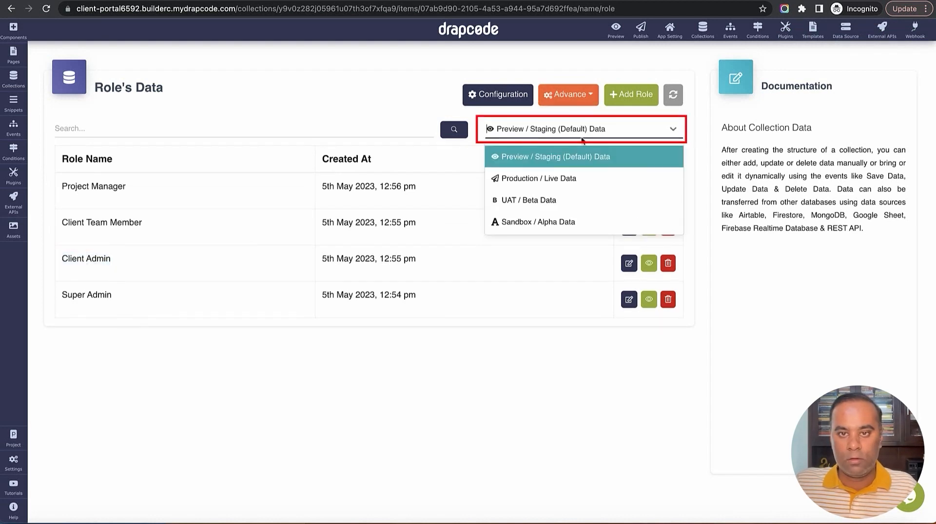
{"action": "left_click", "coordinate": [581, 177]}
{"action": "left_click", "coordinate": [639, 99]}
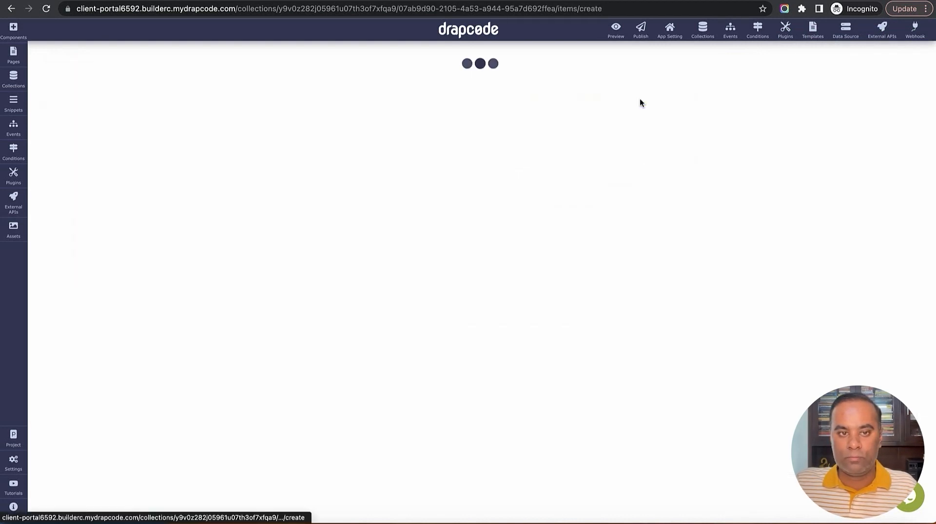
{"action": "left_click", "coordinate": [317, 133]}
{"action": "key", "text": "ctrl+v"}
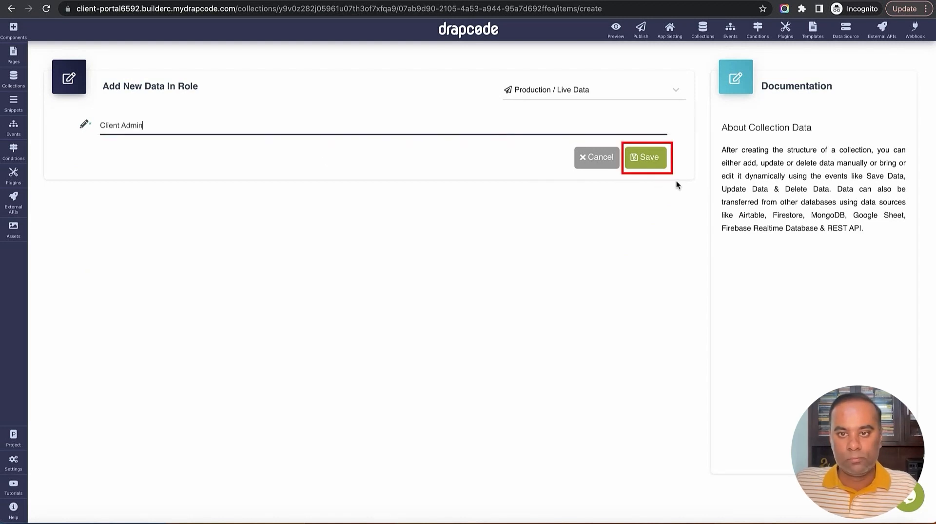
{"action": "left_click", "coordinate": [645, 163]}
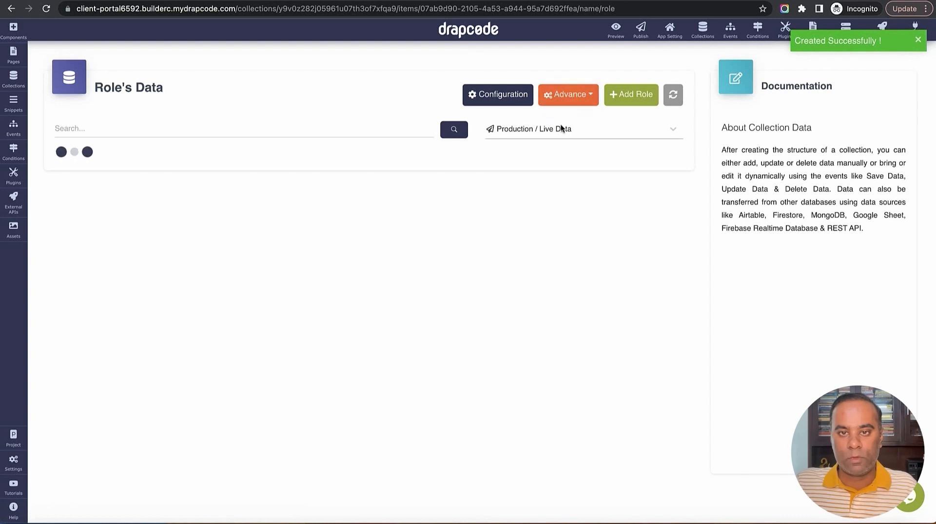
Copy 'Project Manager' from staging data and save it as a production role
{"action": "left_click", "coordinate": [561, 129]}
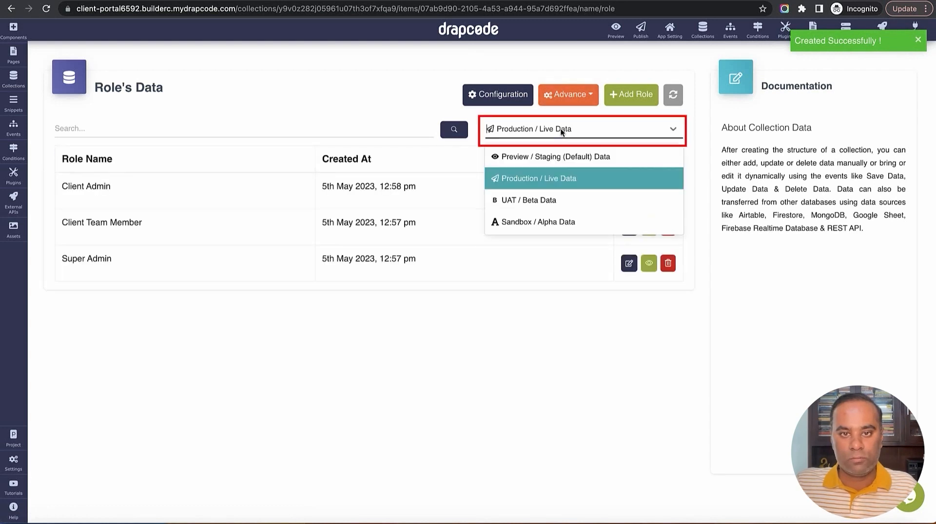
{"action": "left_click", "coordinate": [558, 157]}
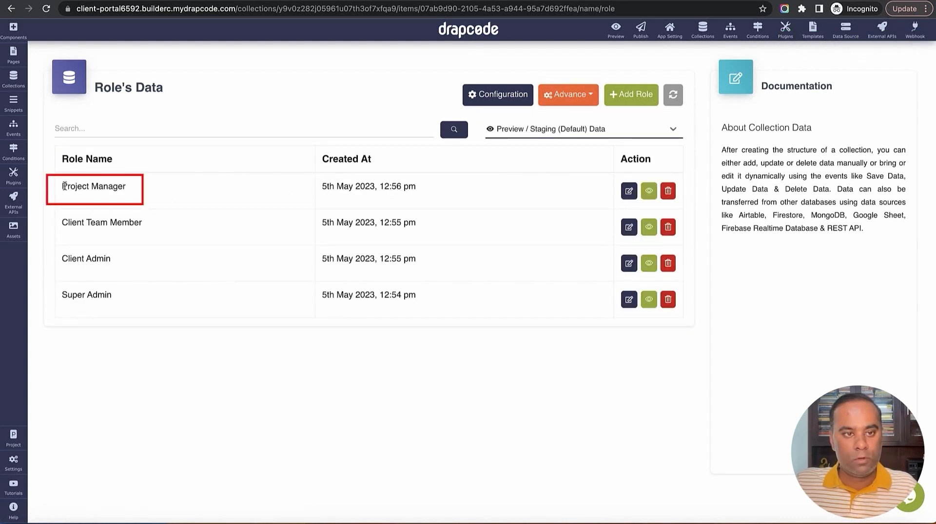
{"action": "left_click_drag", "start_coordinate": [64, 186], "coordinate": [126, 186]}
{"action": "key", "text": "super+c"}
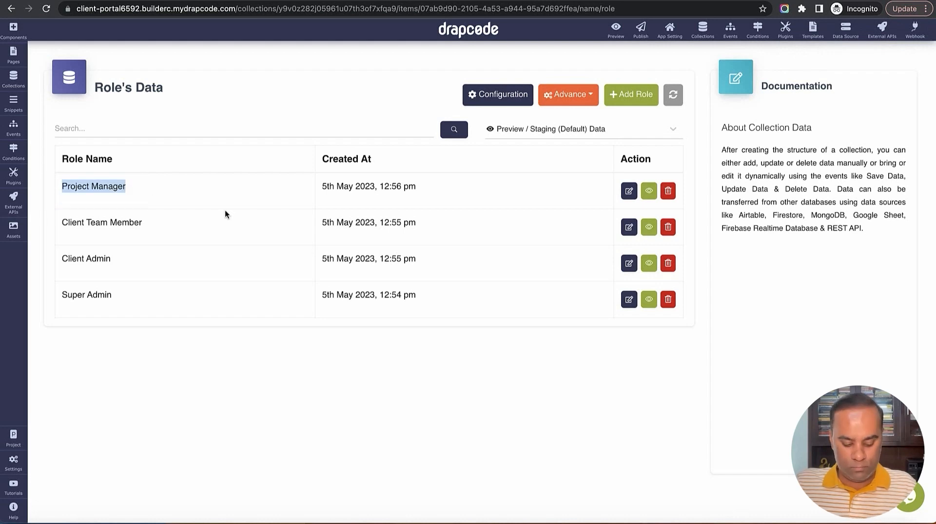
{"action": "left_click", "coordinate": [612, 132]}
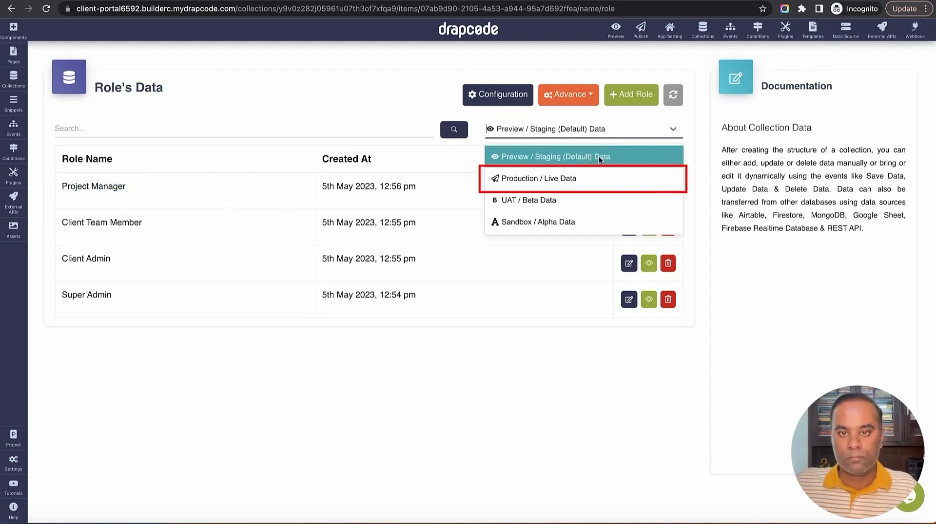
{"action": "left_click", "coordinate": [595, 167]}
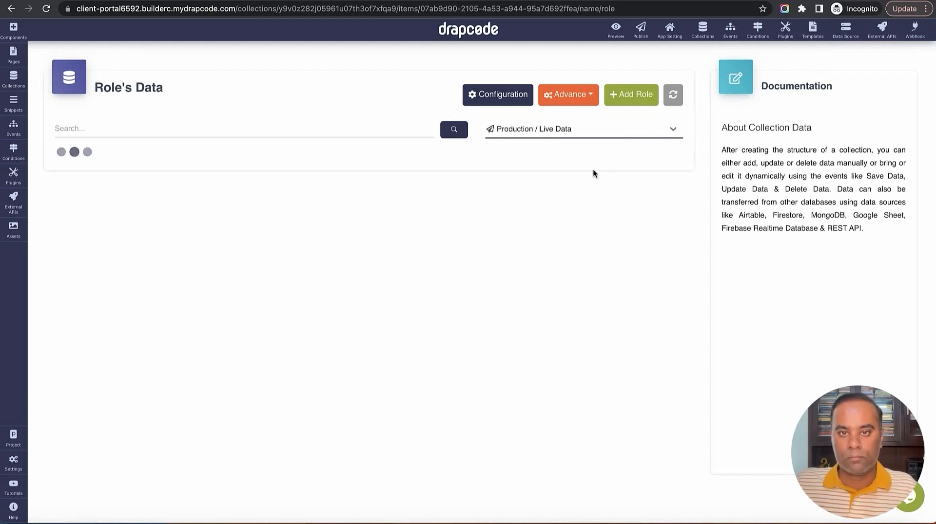
{"action": "left_click", "coordinate": [631, 94]}
{"action": "left_click", "coordinate": [435, 128]}
{"action": "key", "text": "super+v"}
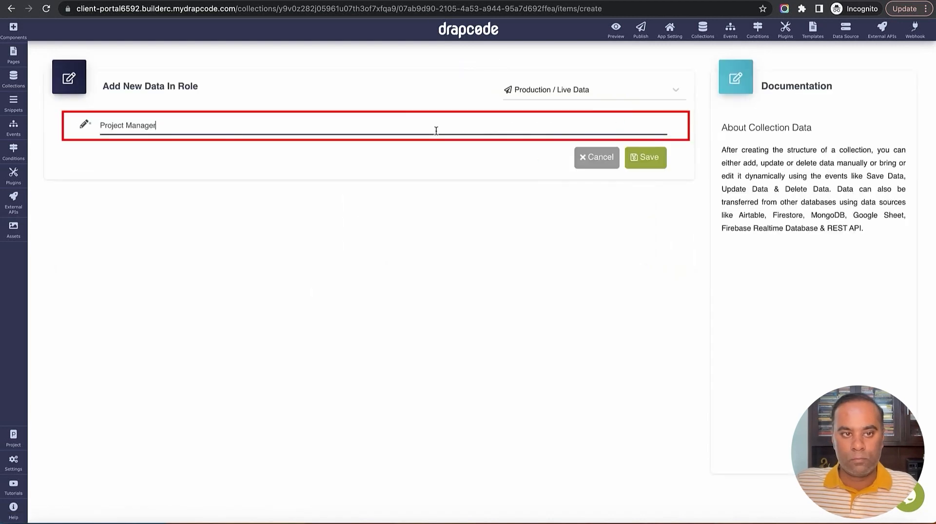
{"action": "left_click", "coordinate": [652, 163]}
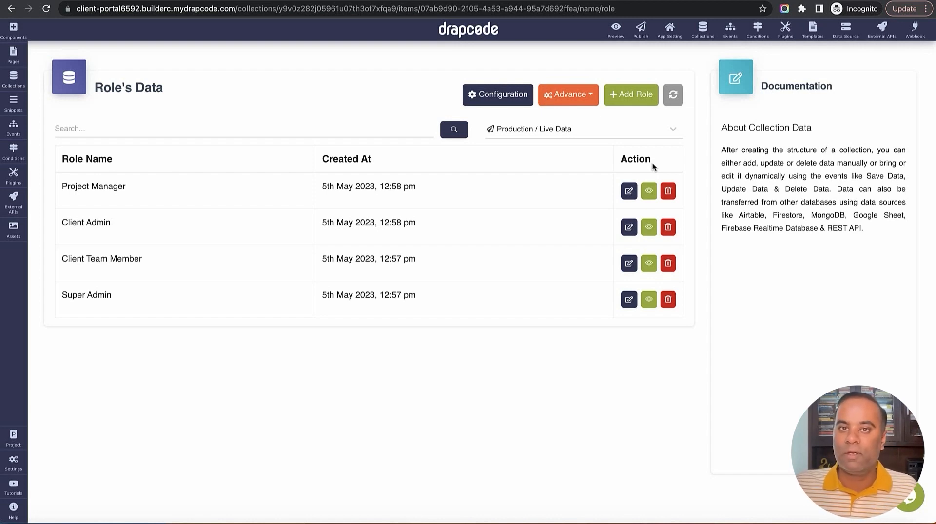
Create the 'Admin Dashboard' page with access limited to users with the Super Admin role
{"action": "left_click", "coordinate": [15, 62]}
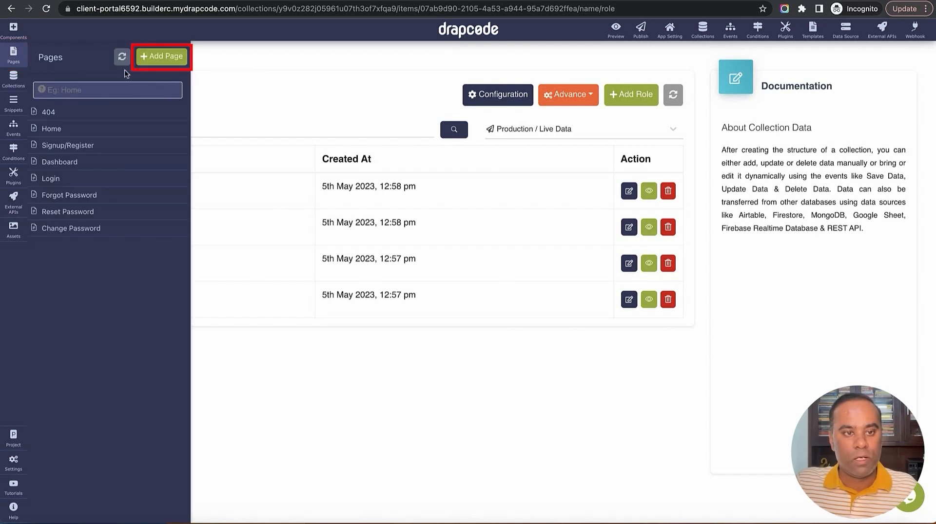
{"action": "left_click", "coordinate": [162, 57]}
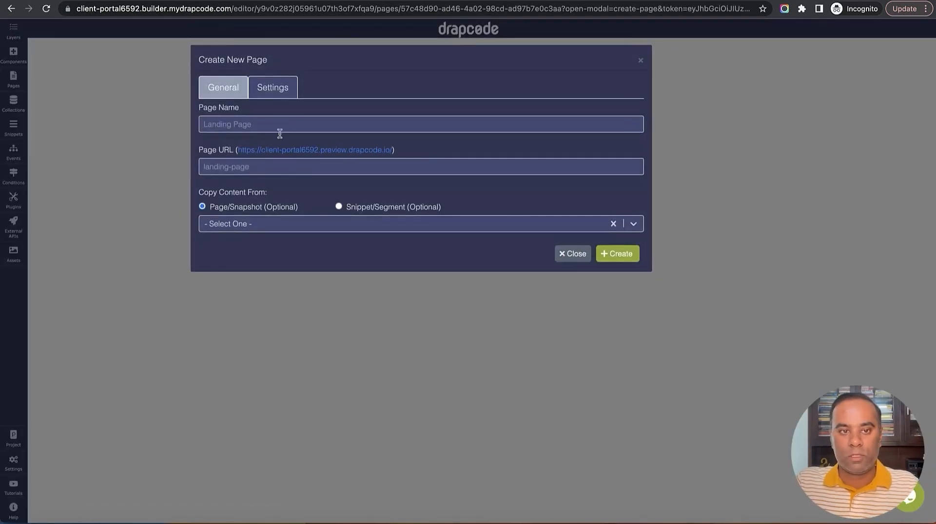
{"action": "left_click", "coordinate": [280, 126]}
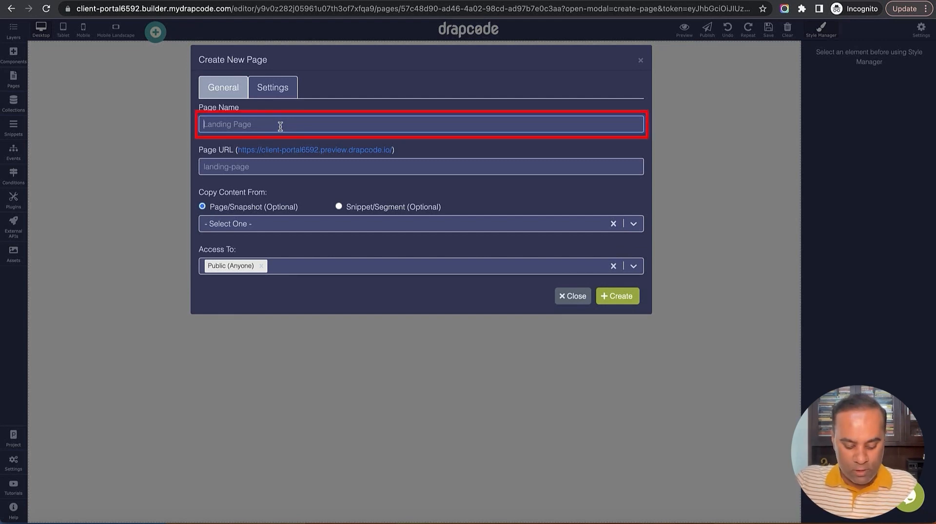
{"action": "type", "text": "S"}
{"action": "key", "text": "BackSpace"}
{"action": "type", "text": "Adm"}
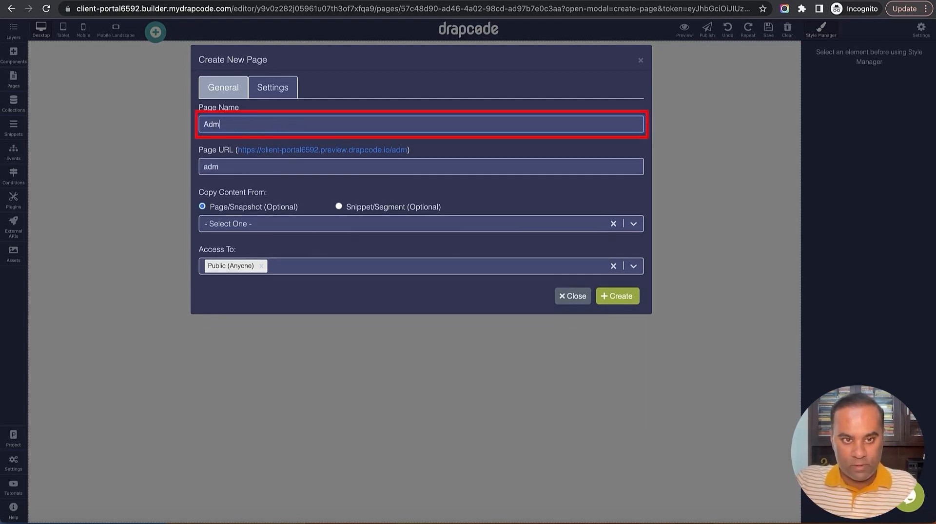
{"action": "type", "text": "in Dashboard"}
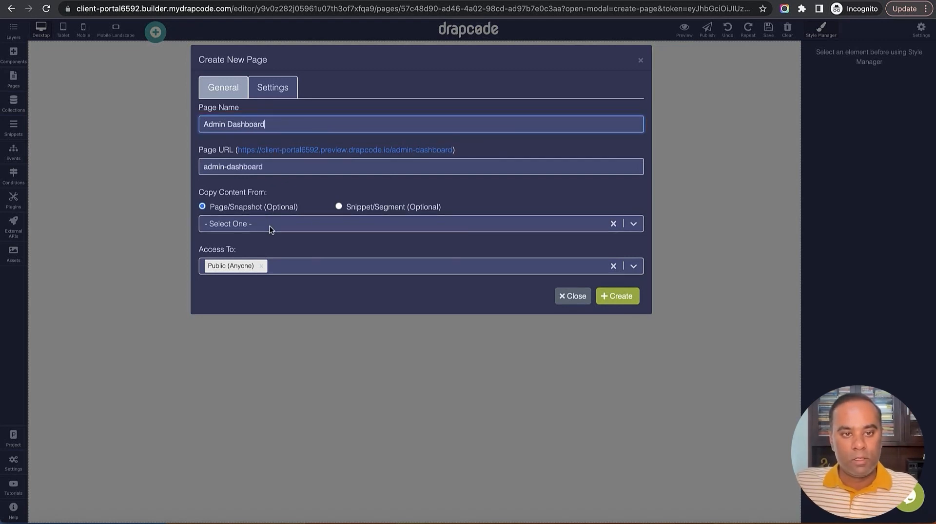
{"action": "left_click", "coordinate": [285, 266]}
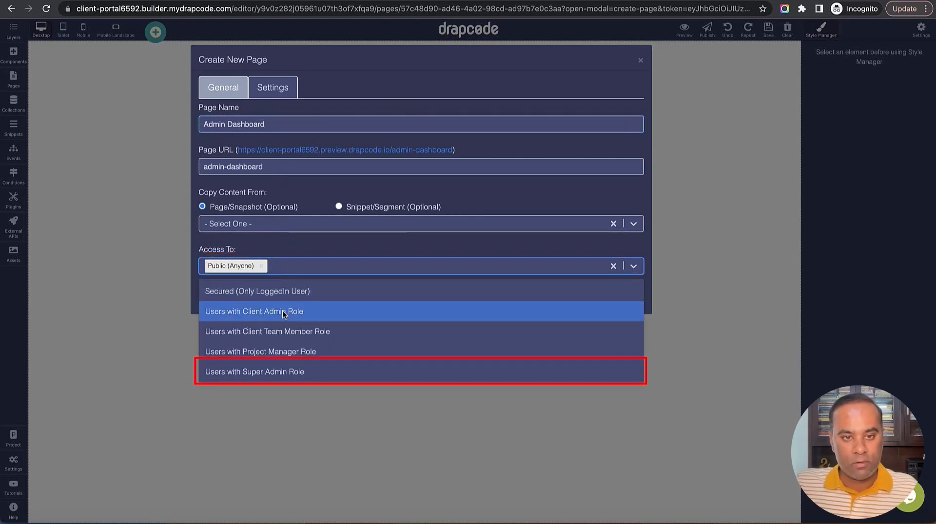
{"action": "left_click", "coordinate": [286, 372]}
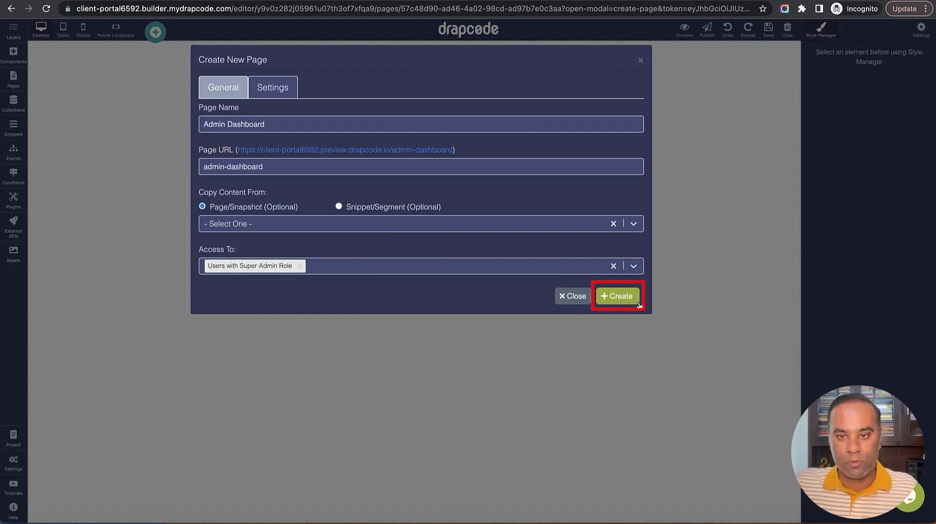
{"action": "left_click", "coordinate": [625, 297]}
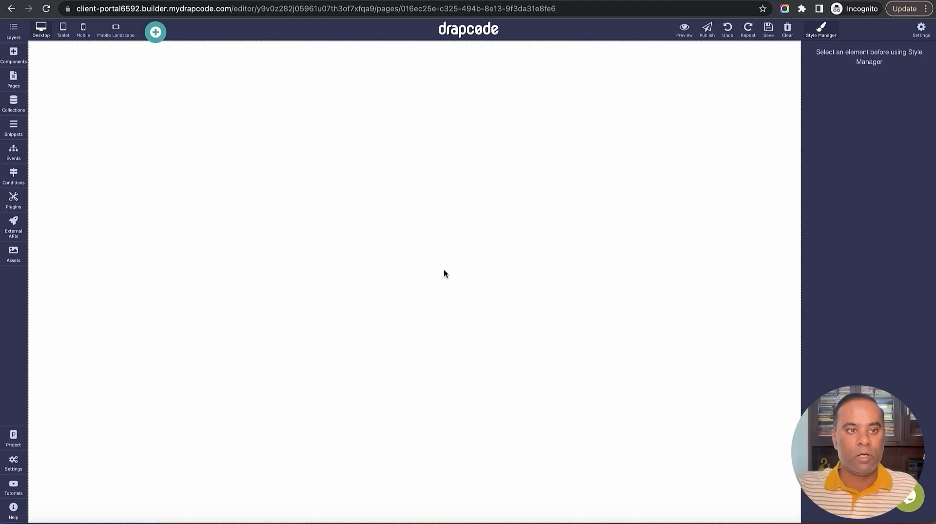
Create a new snippet named 'Admin Header'
{"action": "left_click", "coordinate": [14, 127]}
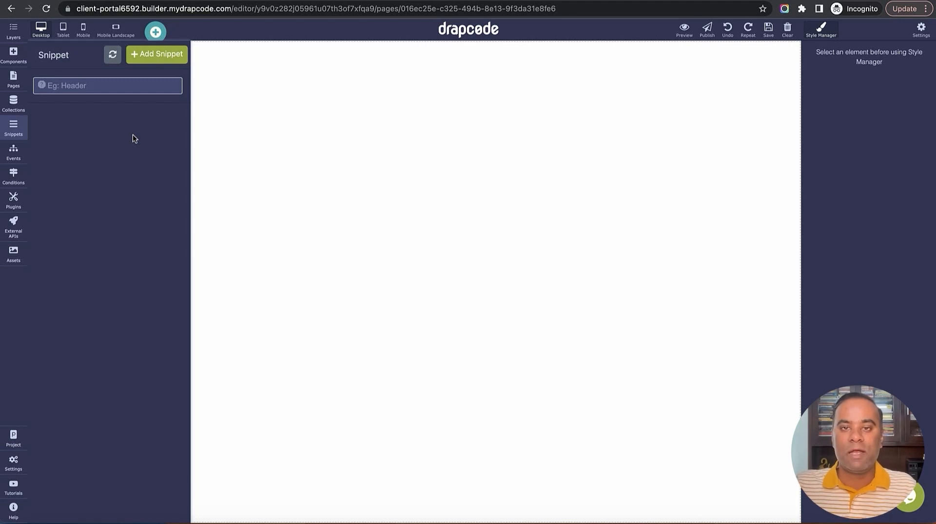
{"action": "left_click", "coordinate": [154, 54]}
{"action": "left_click", "coordinate": [325, 126]}
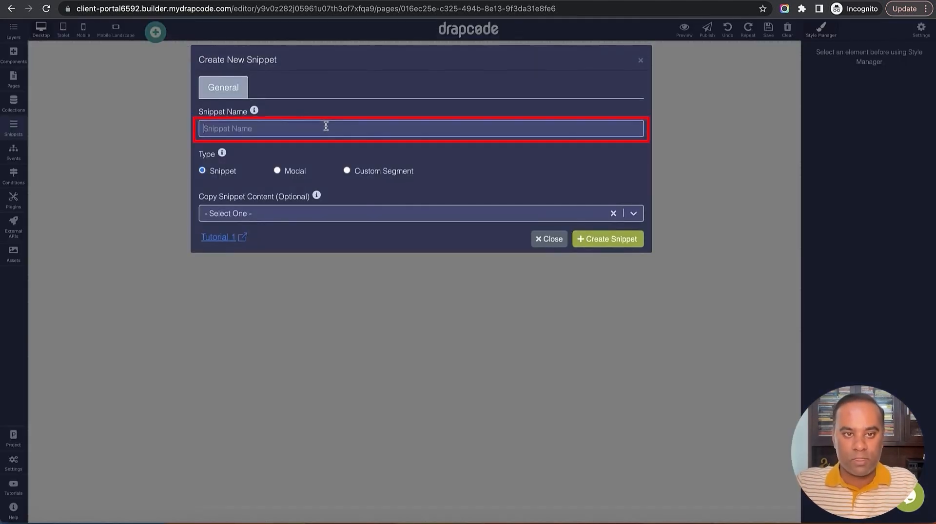
{"action": "type", "text": "Admin Header"}
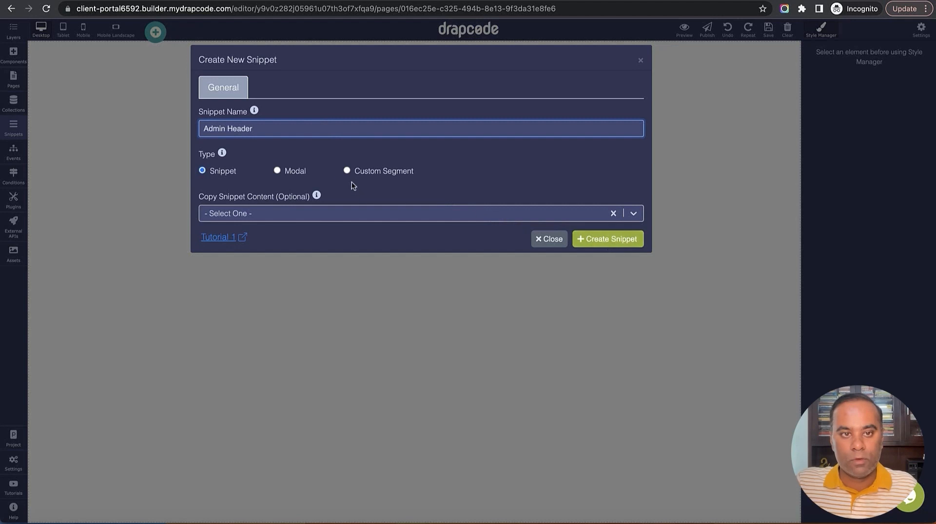
{"action": "left_click", "coordinate": [615, 239]}
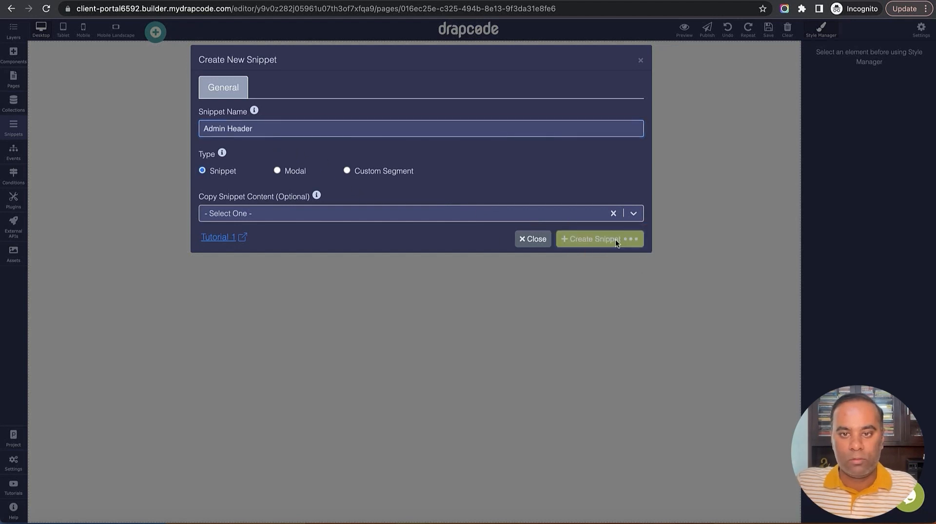
Drop a Navbar onto the snippet's Body, then clear the canvas
{"action": "left_click", "coordinate": [671, 143]}
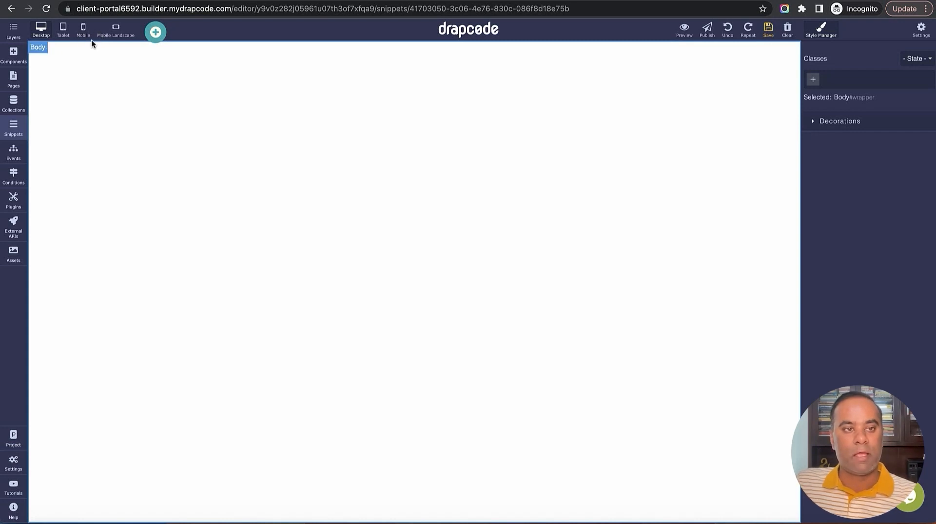
{"action": "left_click", "coordinate": [150, 37]}
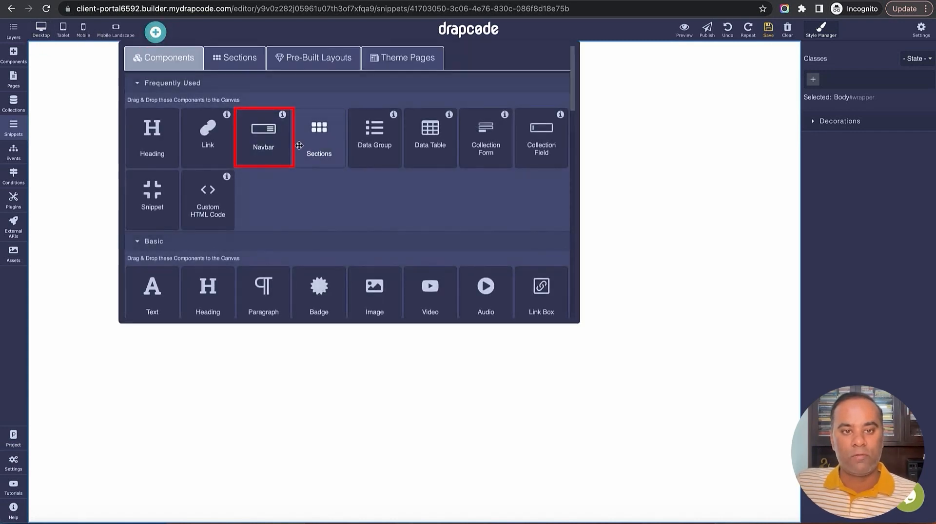
{"action": "left_click_drag", "start_coordinate": [262, 141], "coordinate": [299, 237]}
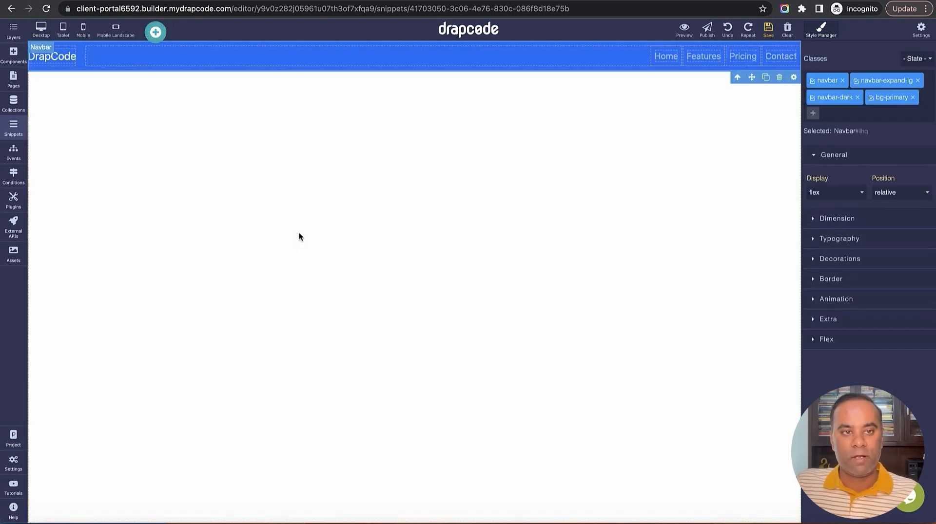
{"action": "left_click", "coordinate": [788, 39]}
{"action": "left_click", "coordinate": [560, 68]}
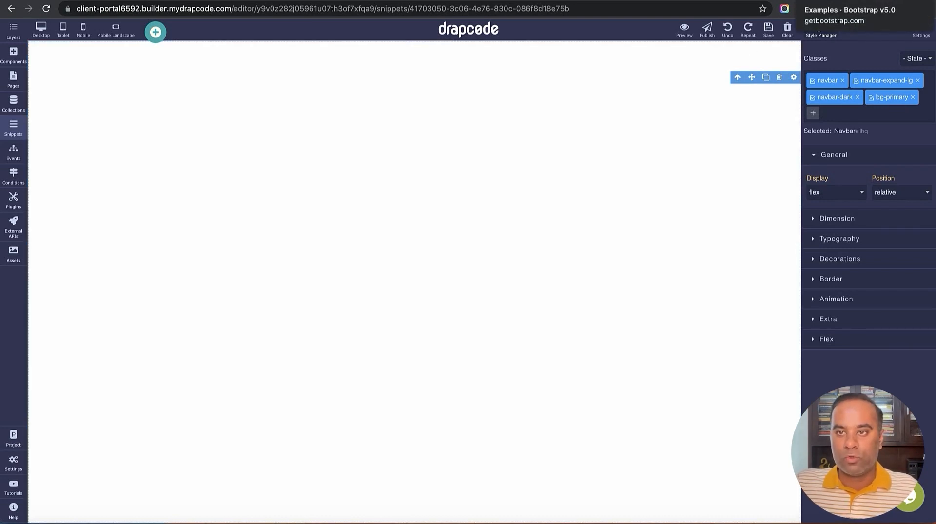
Go to the Bootstrap Headers examples page in Chrome
{"action": "left_click", "coordinate": [810, 1]}
{"action": "scroll", "coordinate": [360, 218], "scroll_direction": "up", "scroll_amount": 7}
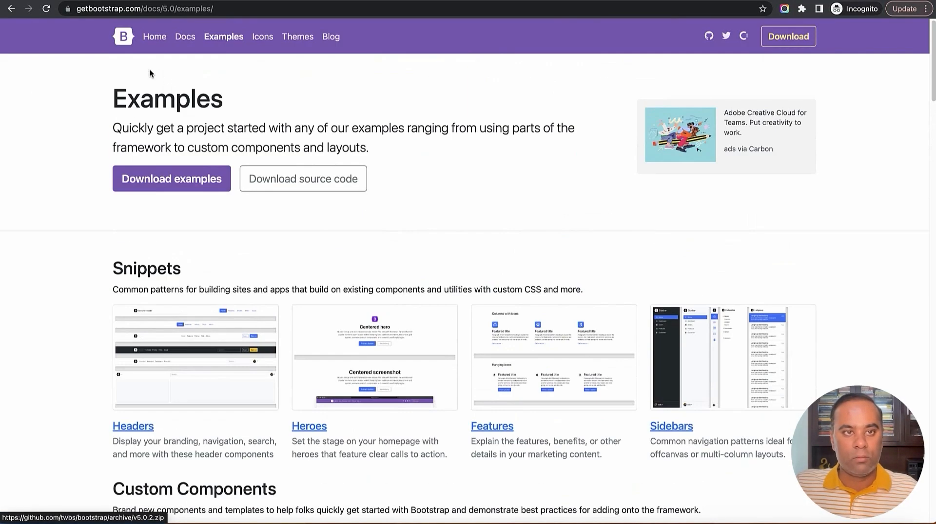
{"action": "scroll", "coordinate": [201, 271], "scroll_direction": "down", "scroll_amount": 2}
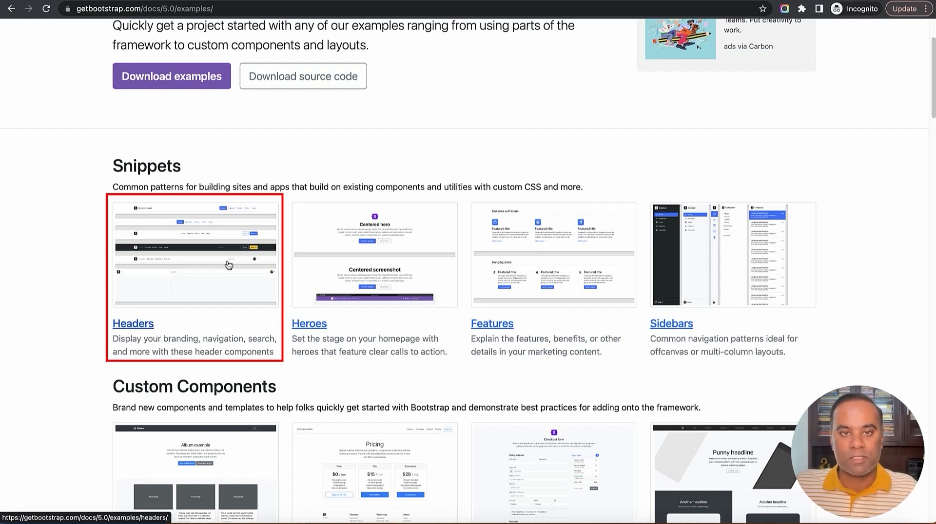
{"action": "left_click", "coordinate": [137, 324]}
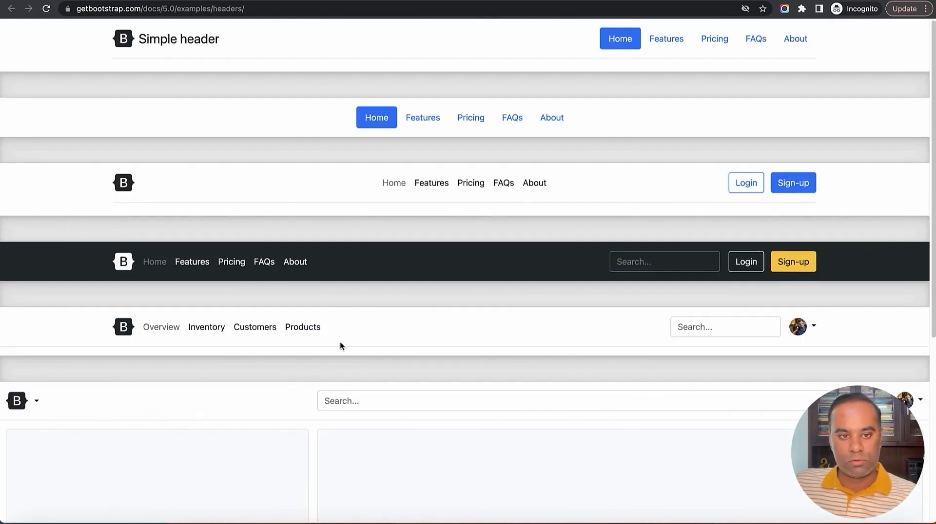
{"action": "left_click", "coordinate": [814, 328]}
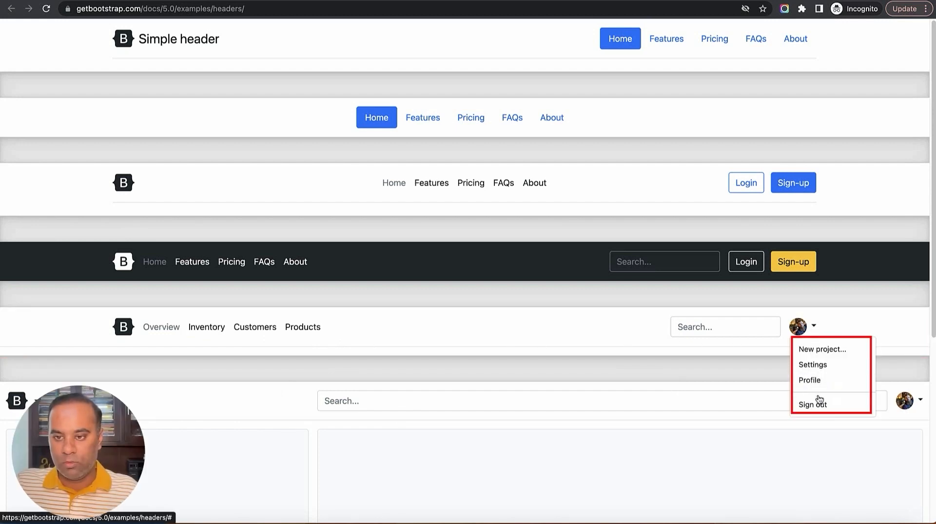
{"action": "left_click", "coordinate": [496, 326]}
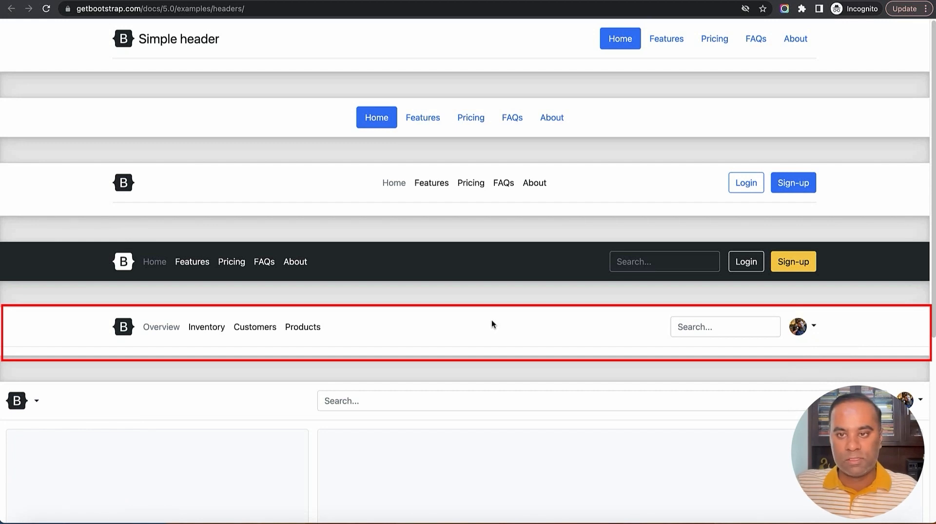
Inspect the Overview header in DevTools and copy the <header> element's HTML
{"action": "right_click", "coordinate": [486, 324]}
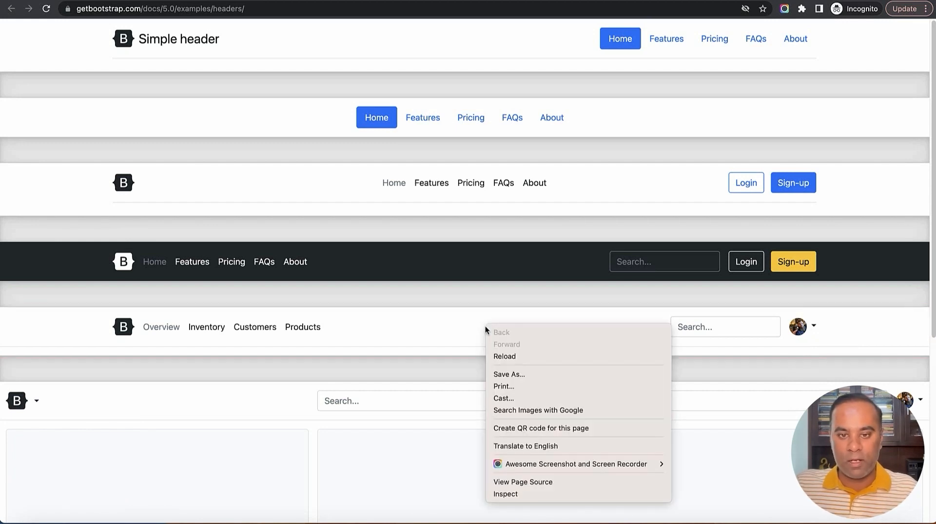
{"action": "left_click", "coordinate": [507, 494]}
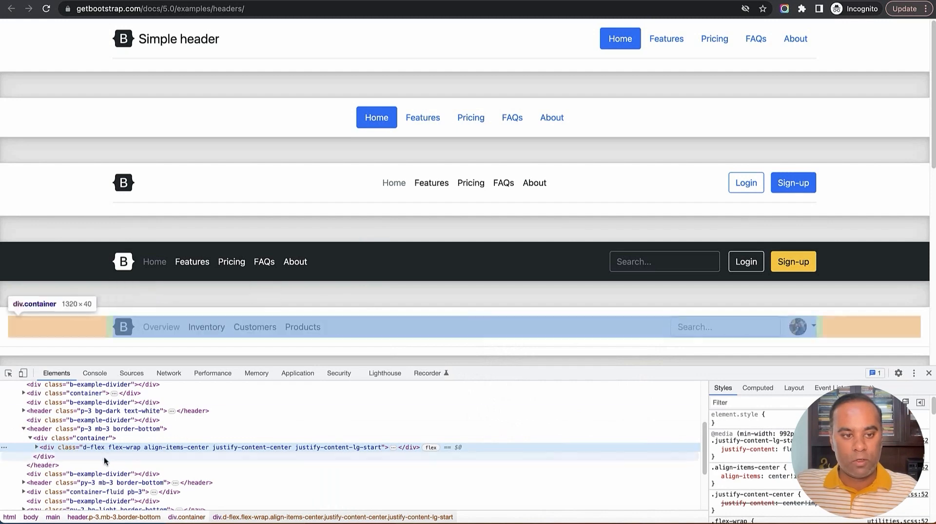
{"action": "left_click", "coordinate": [23, 429]}
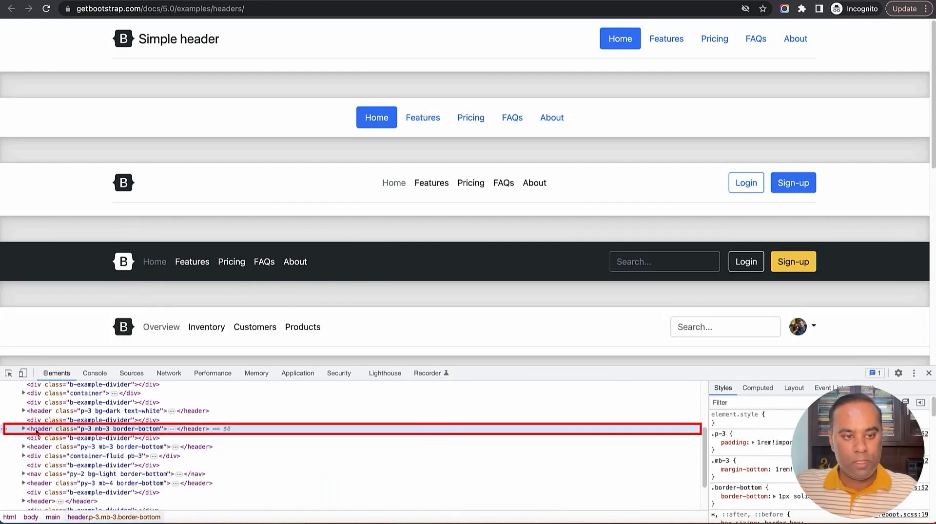
{"action": "scroll", "coordinate": [84, 322], "scroll_direction": "down", "scroll_amount": 1}
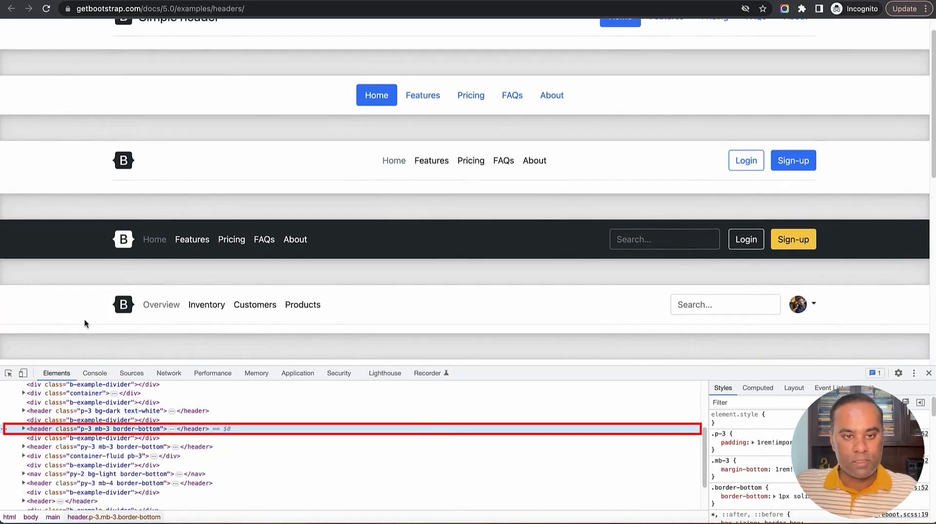
{"action": "scroll", "coordinate": [84, 320], "scroll_direction": "down", "scroll_amount": 3}
{"action": "right_click", "coordinate": [86, 228]}
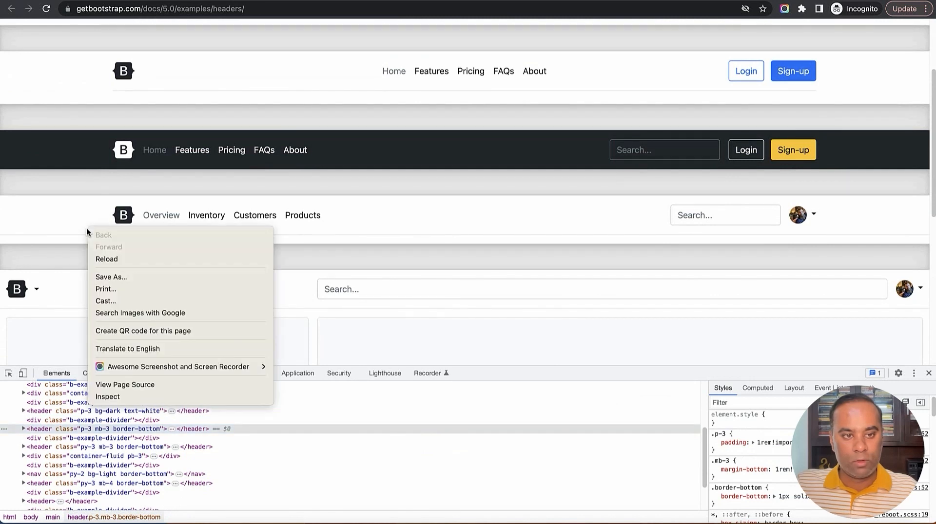
{"action": "left_click", "coordinate": [141, 397]}
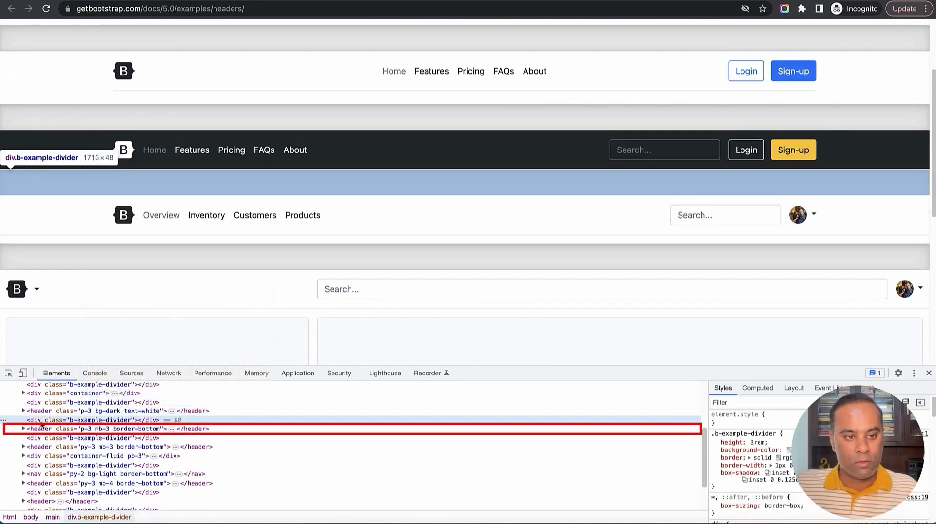
{"action": "right_click", "coordinate": [37, 430]}
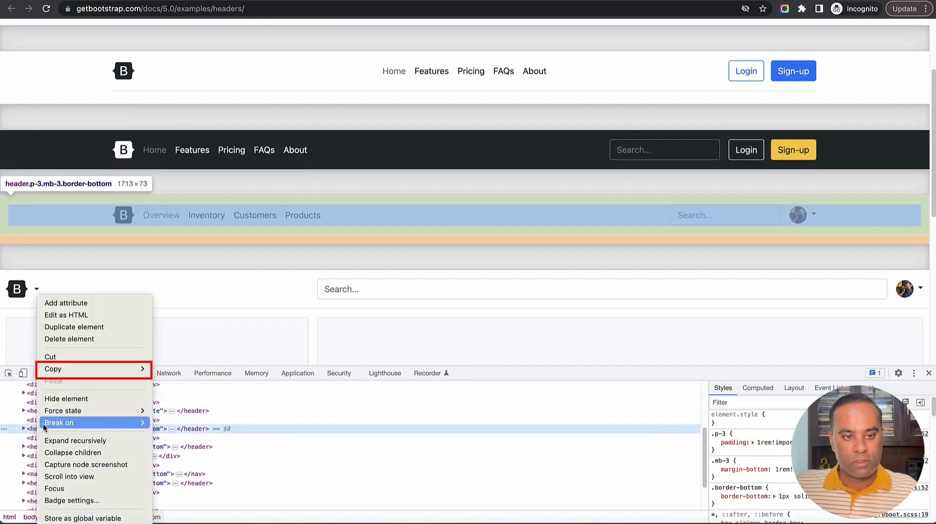
{"action": "mouse_move", "coordinate": [68, 373]}
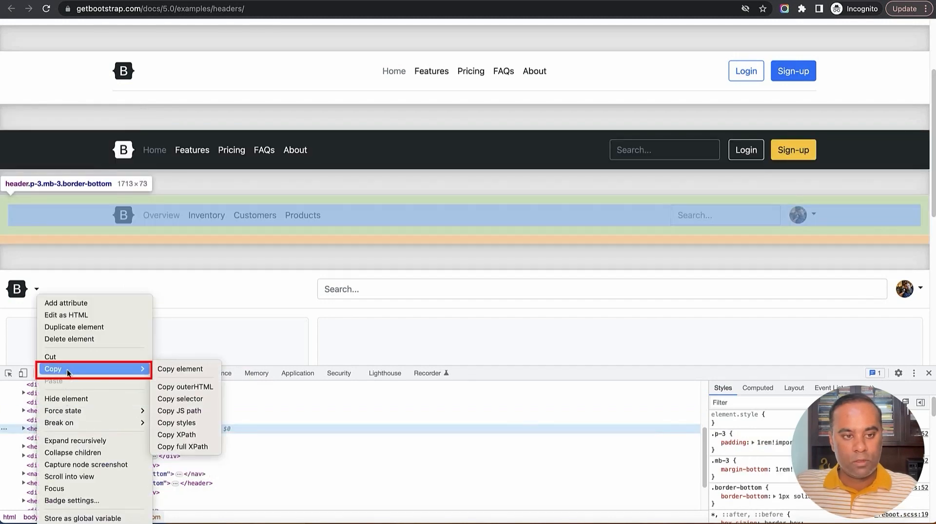
{"action": "left_click", "coordinate": [171, 369]}
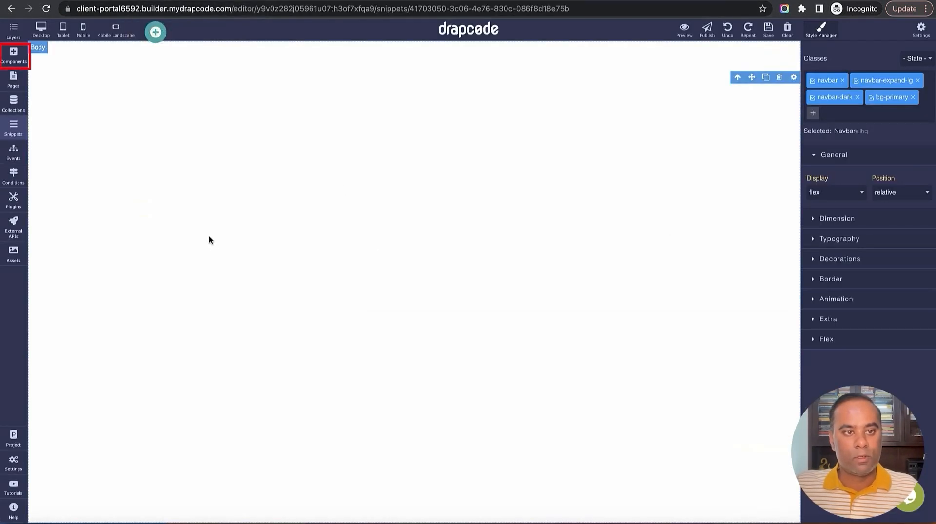
Add a Custom HTML Code block and replace its placeholder with the copied header markup
{"action": "left_click", "coordinate": [14, 56]}
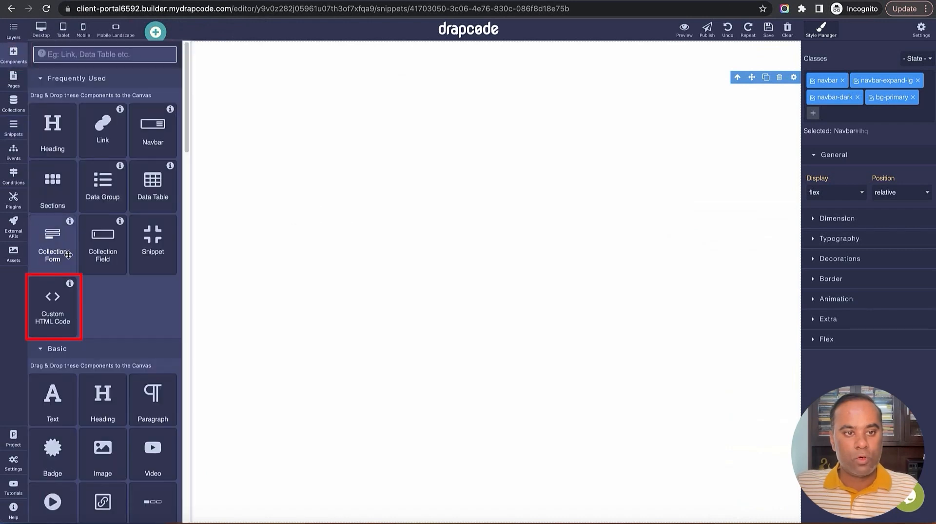
{"action": "left_click_drag", "start_coordinate": [51, 308], "coordinate": [227, 285]}
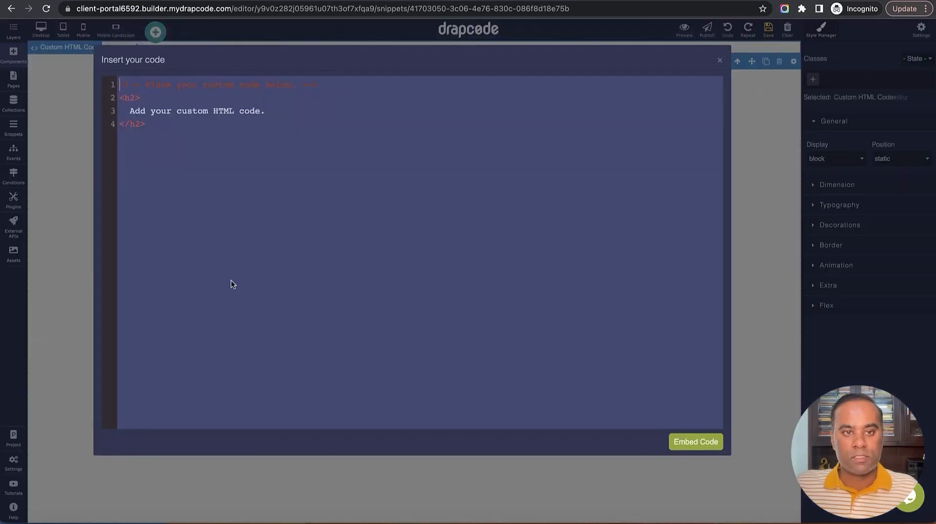
{"action": "key", "text": "ctrl+a"}
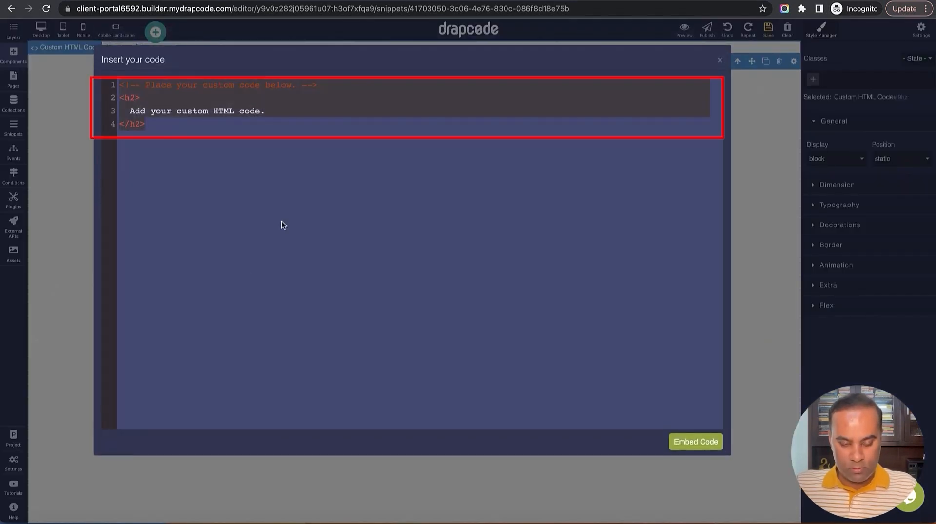
{"action": "key", "text": "ctrl+v"}
{"action": "scroll", "coordinate": [347, 235], "scroll_direction": "up", "scroll_amount": 3}
{"action": "scroll", "coordinate": [347, 235], "scroll_direction": "up", "scroll_amount": 2}
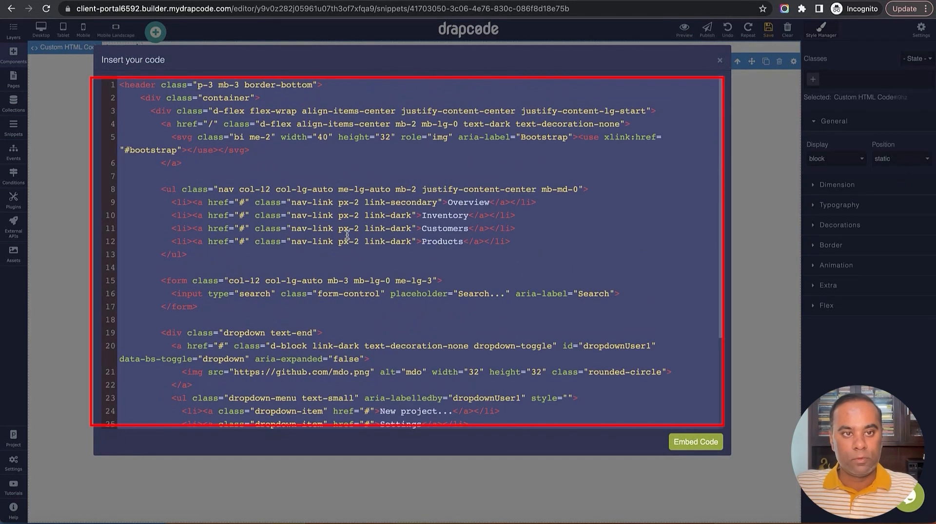
Embed the pasted header code into the snippet and save
{"action": "left_click", "coordinate": [695, 442]}
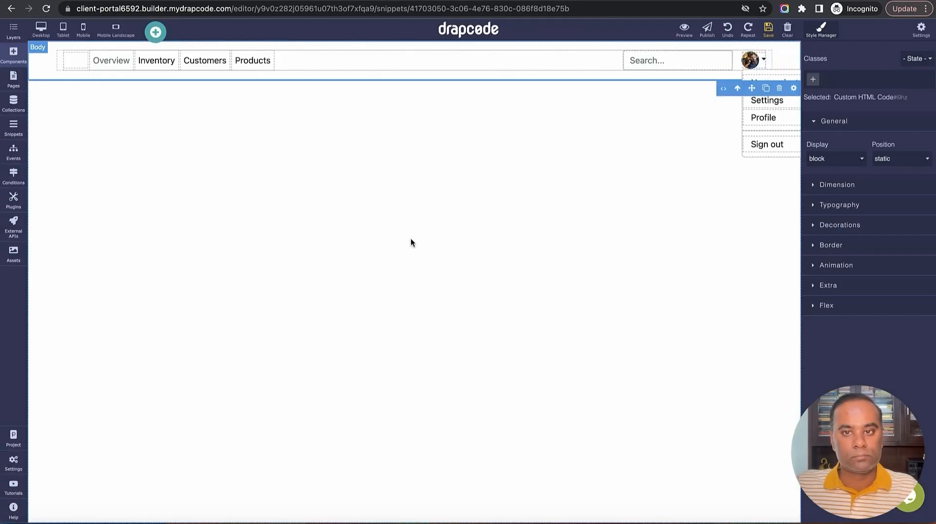
{"action": "left_click", "coordinate": [768, 29]}
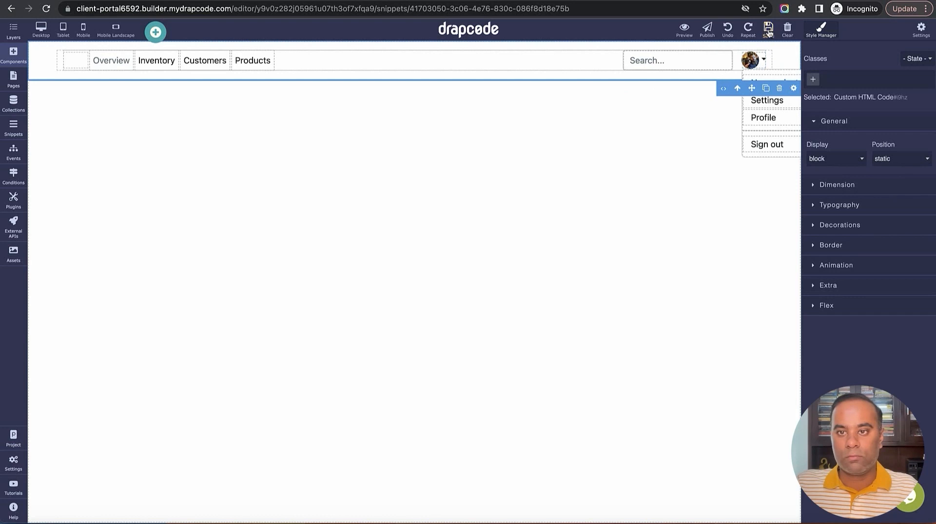
{"action": "left_click", "coordinate": [17, 60]}
{"action": "left_click", "coordinate": [17, 59]}
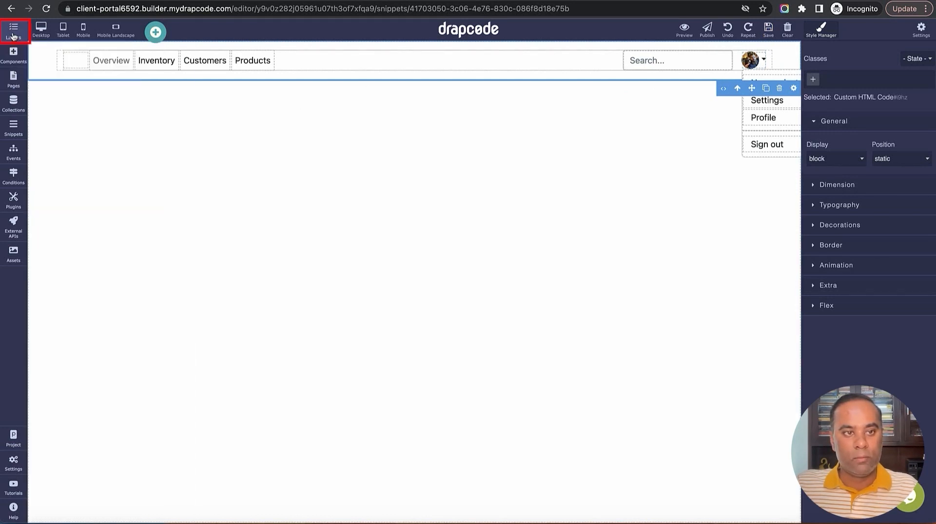
In Layers, move Header directly under Body, delete the empty wrapper, and save
{"action": "left_click", "coordinate": [13, 30]}
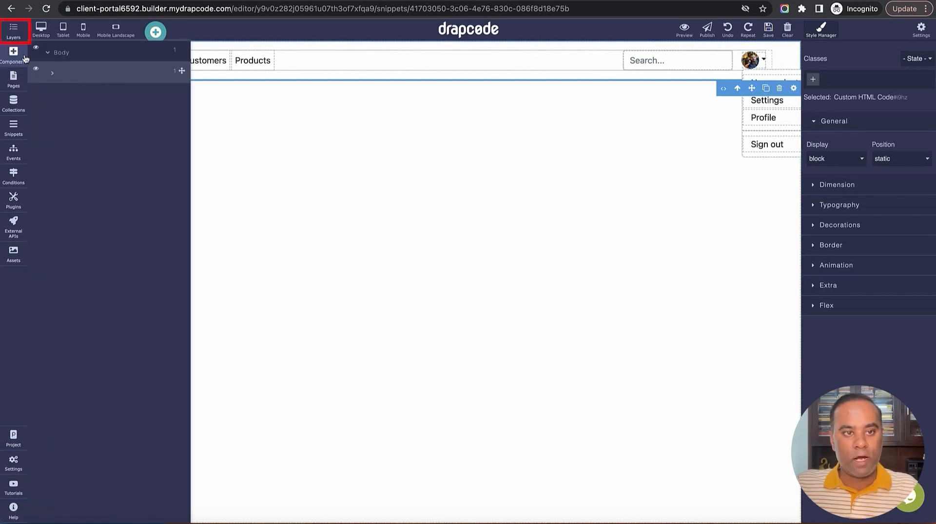
{"action": "left_click", "coordinate": [53, 73]}
{"action": "left_click_drag", "start_coordinate": [180, 92], "coordinate": [179, 67]}
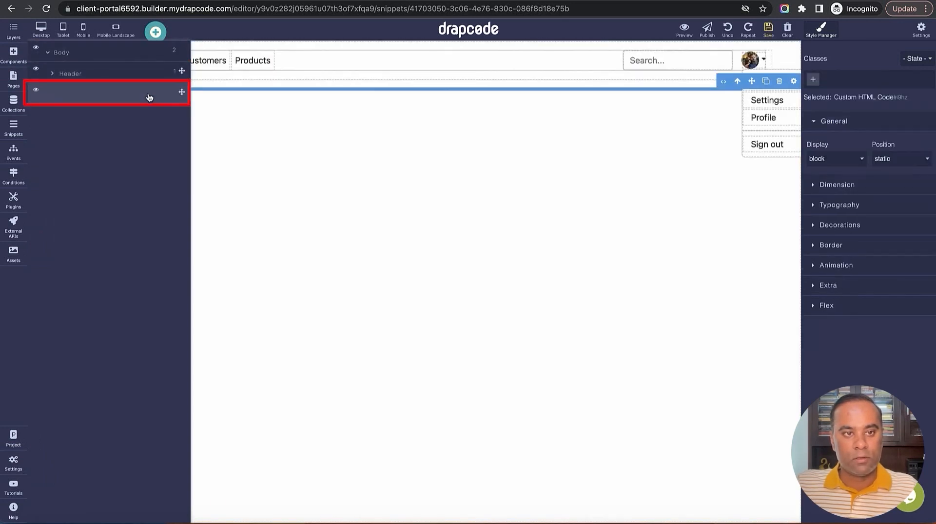
{"action": "left_click", "coordinate": [778, 84]}
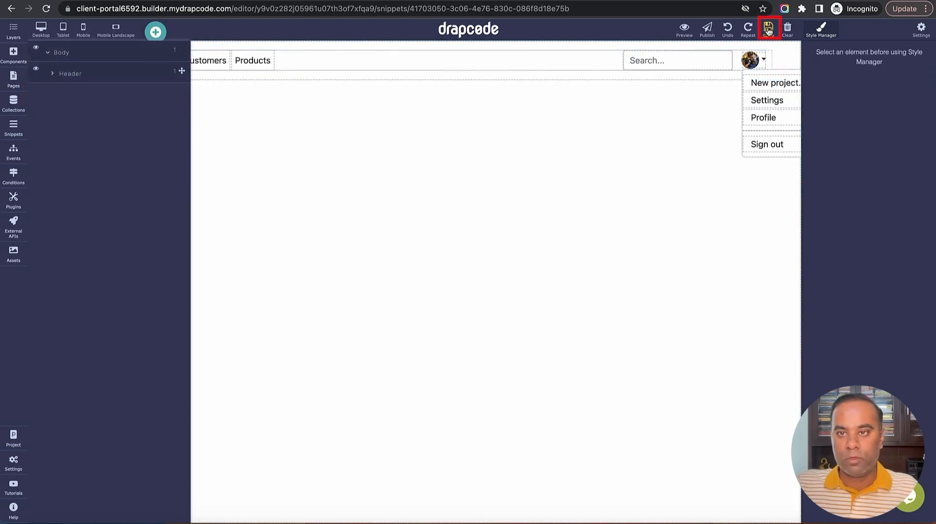
{"action": "left_click", "coordinate": [544, 174]}
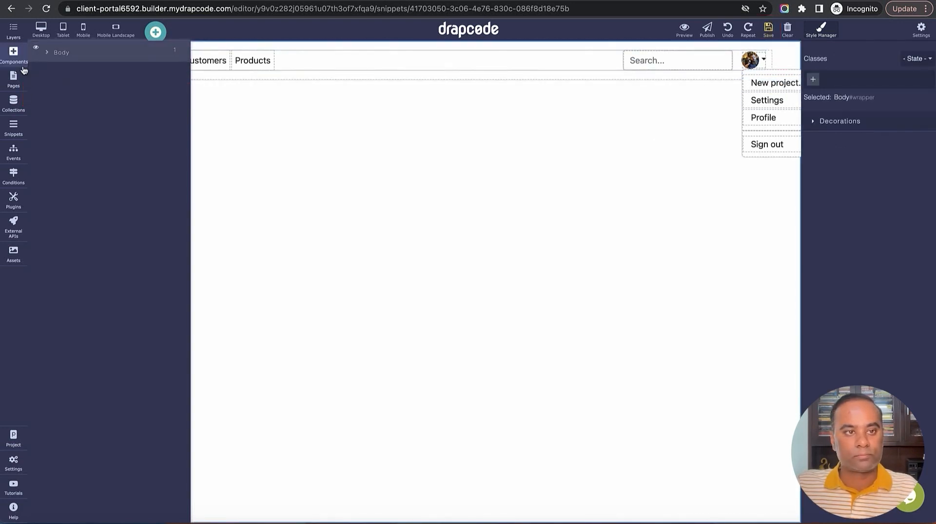
{"action": "left_click", "coordinate": [13, 32]}
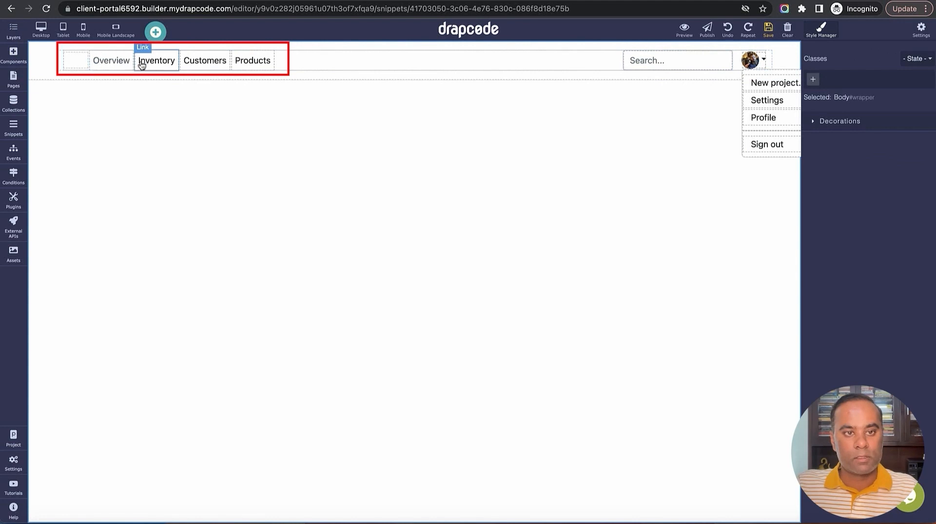
Delete the header search box and rename the Overview link to Dashboard
{"action": "left_click", "coordinate": [639, 63]}
{"action": "left_click", "coordinate": [711, 78]}
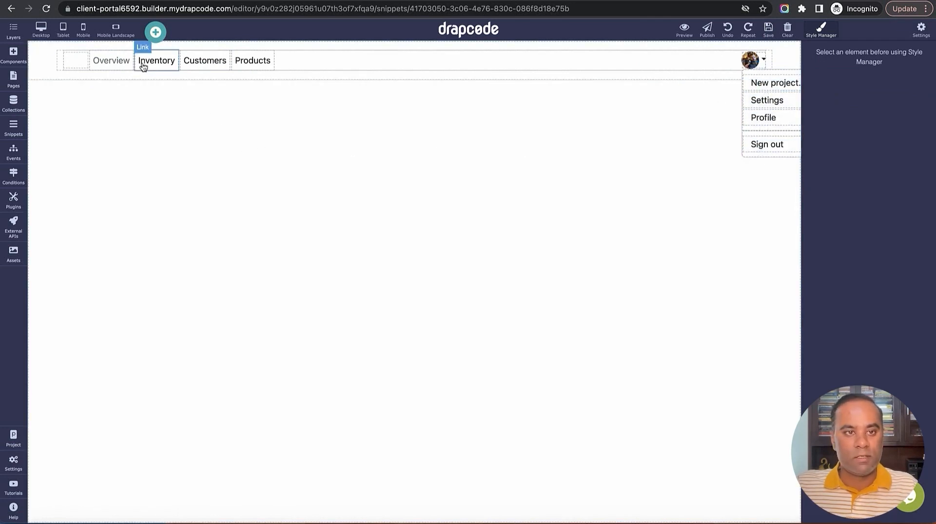
{"action": "left_click", "coordinate": [114, 65]}
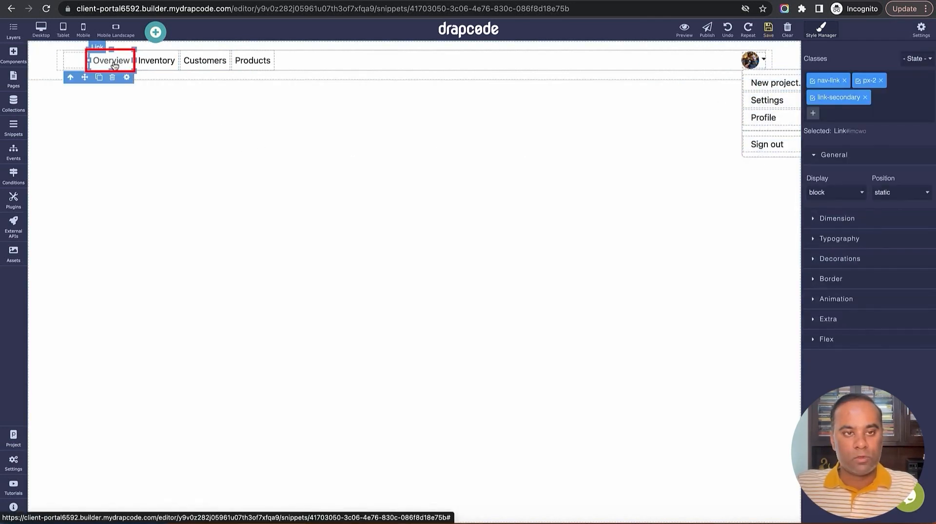
{"action": "double_click", "coordinate": [114, 61]}
{"action": "type", "text": "D"}
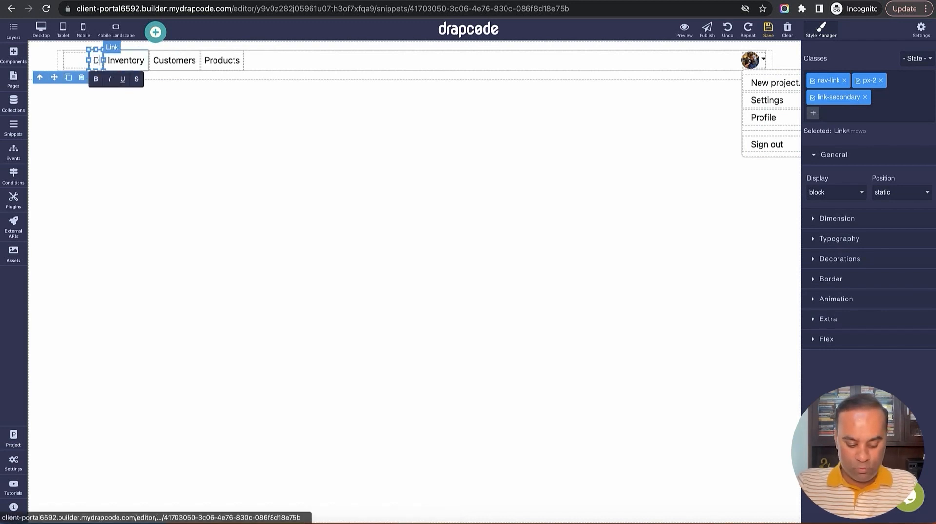
{"action": "type", "text": "ashboard"}
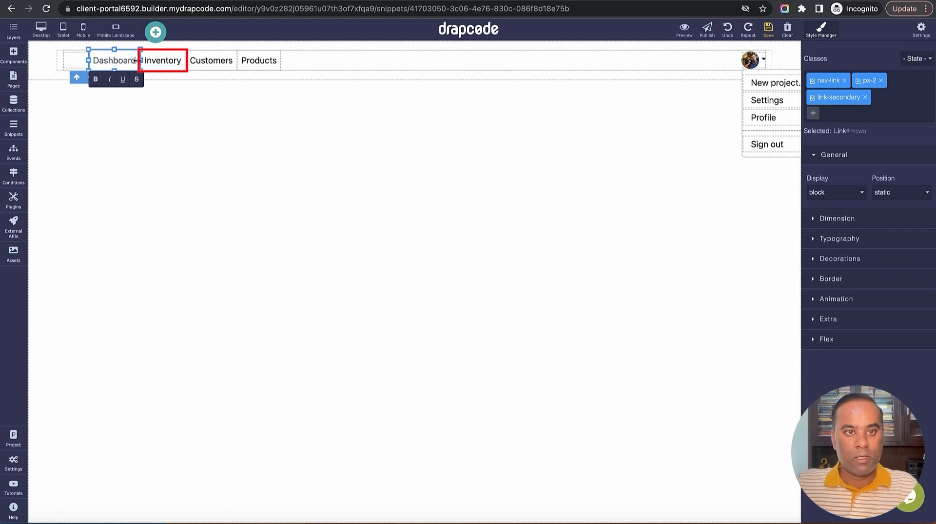
Rename the Inventory link to Projects and the Customers link to Clients
{"action": "left_click", "coordinate": [163, 62]}
{"action": "double_click", "coordinate": [164, 62]}
{"action": "type", "text": "Pr"}
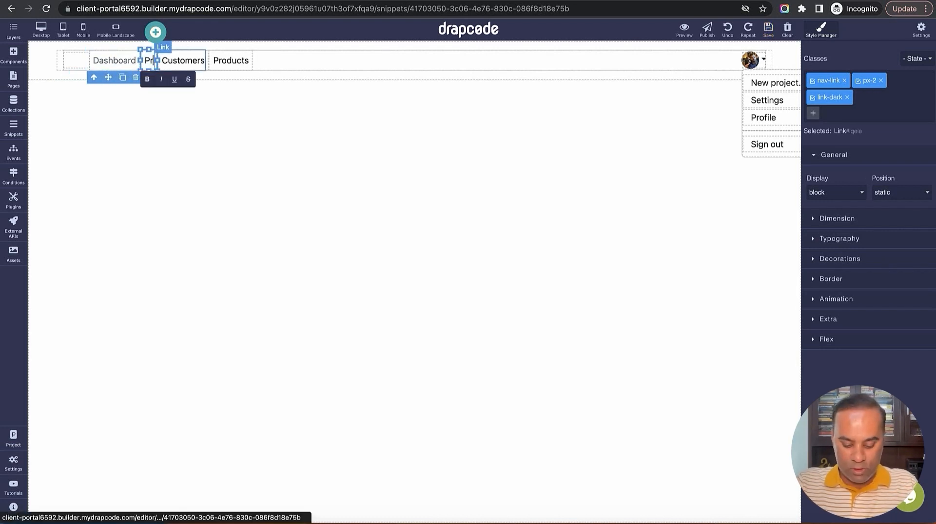
{"action": "type", "text": "ojects"}
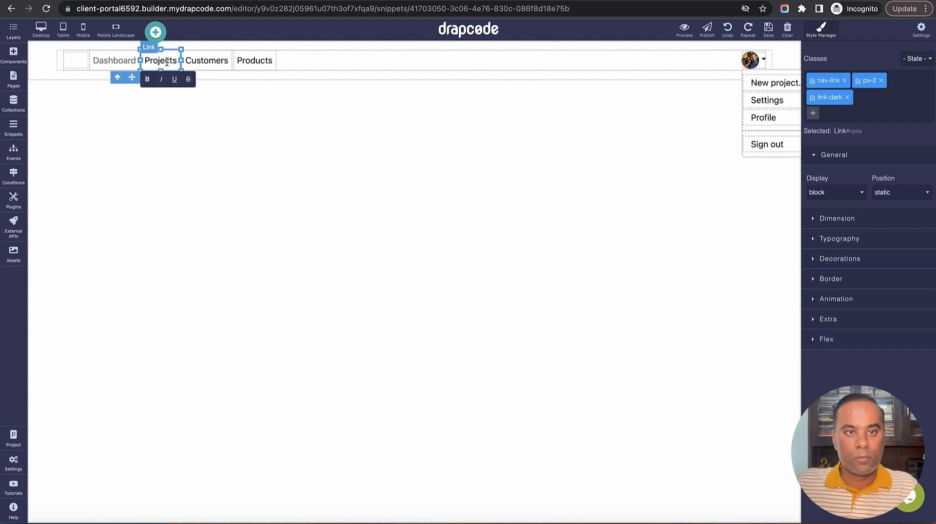
{"action": "left_click", "coordinate": [200, 62]}
{"action": "double_click", "coordinate": [200, 63]}
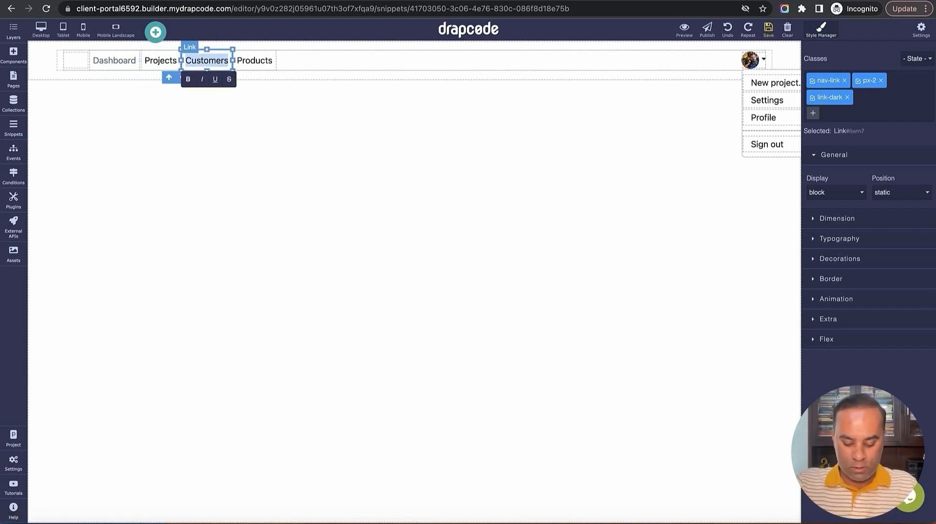
{"action": "type", "text": "Client"}
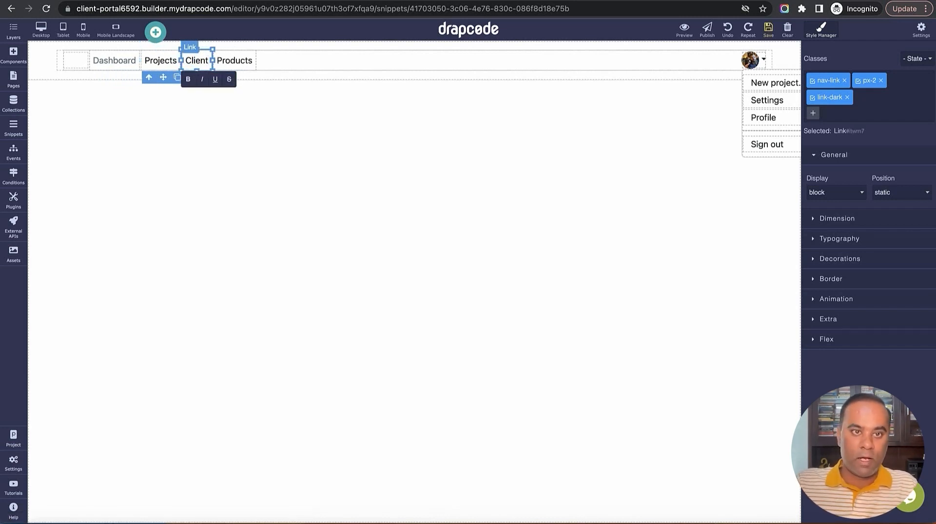
{"action": "type", "text": "s"}
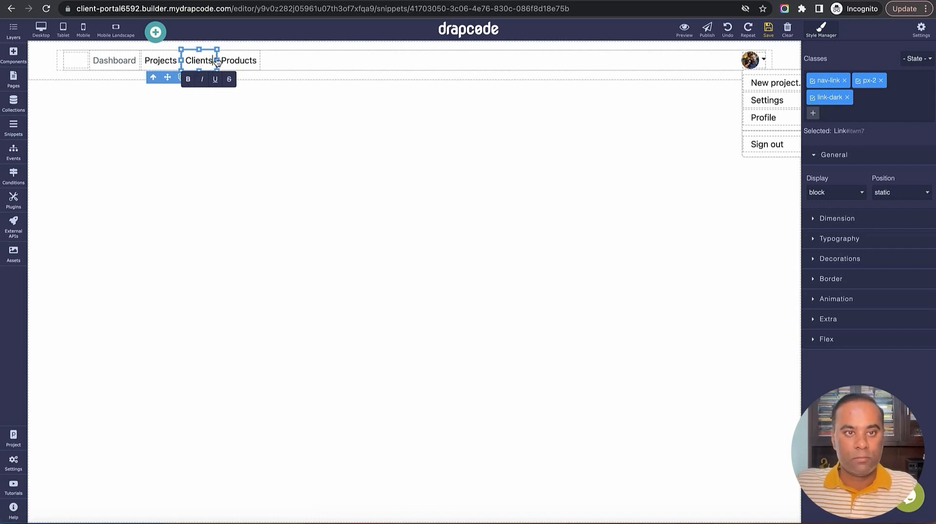
Rename the Products link to Feature
{"action": "double_click", "coordinate": [243, 62]}
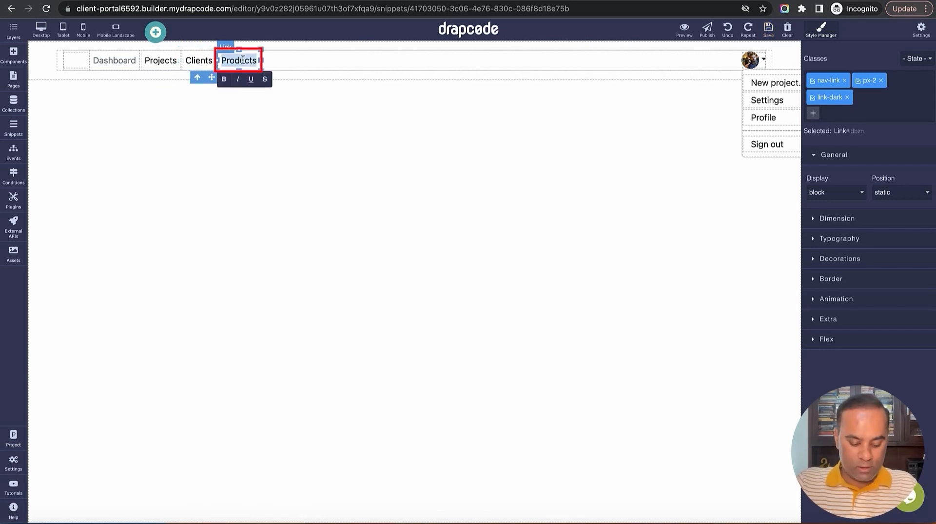
{"action": "type", "text": "Fea"}
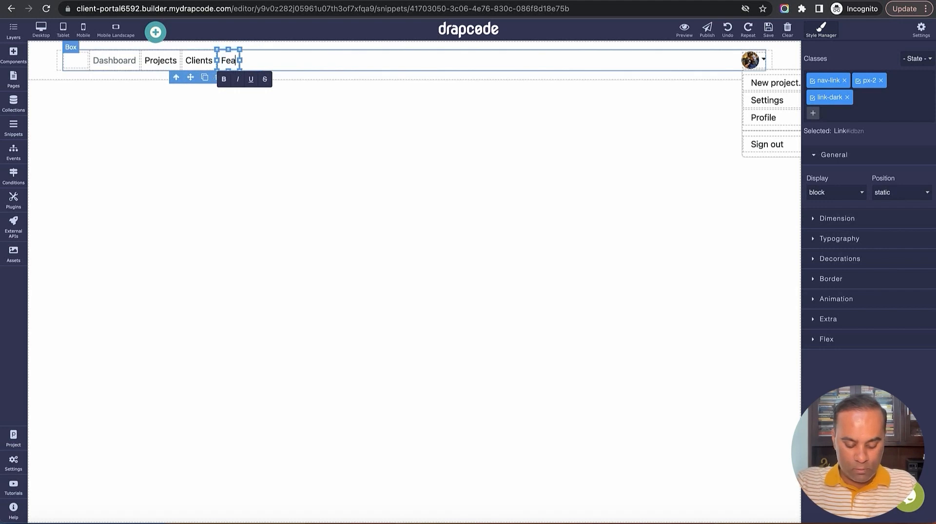
{"action": "type", "text": "ture Re"}
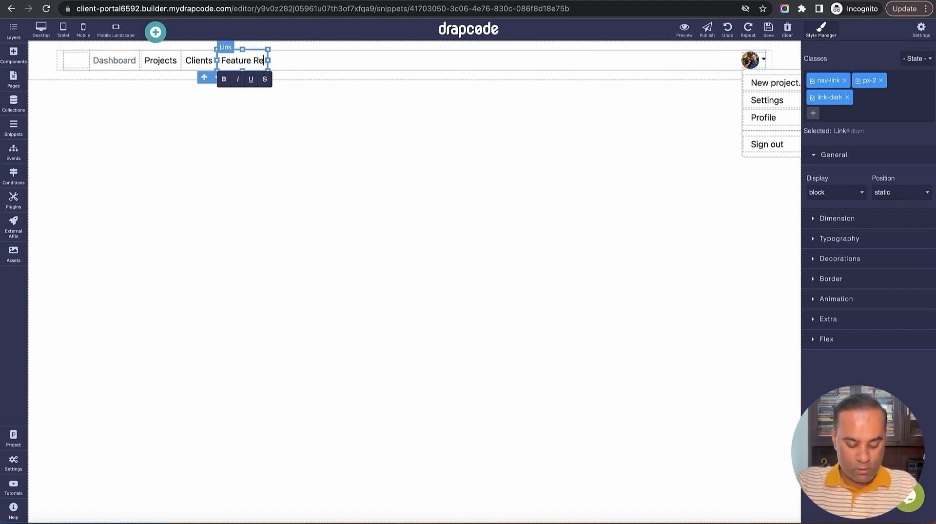
{"action": "type", "text": "quests"}
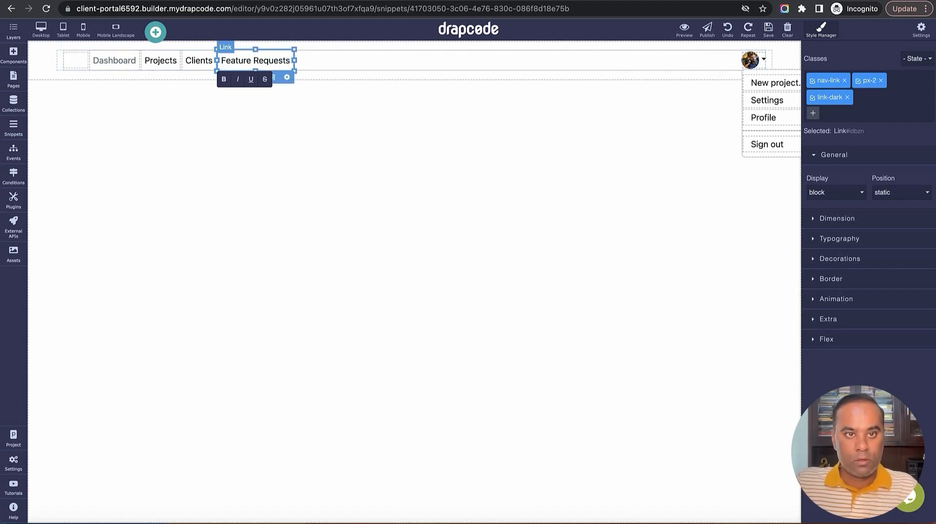
{"action": "double_click", "coordinate": [266, 59]}
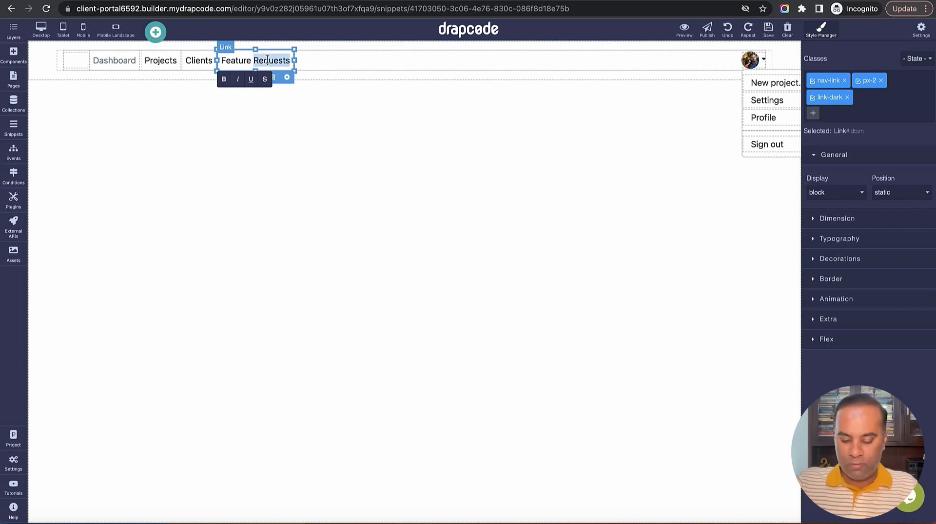
{"action": "key", "text": "BackSpace"}
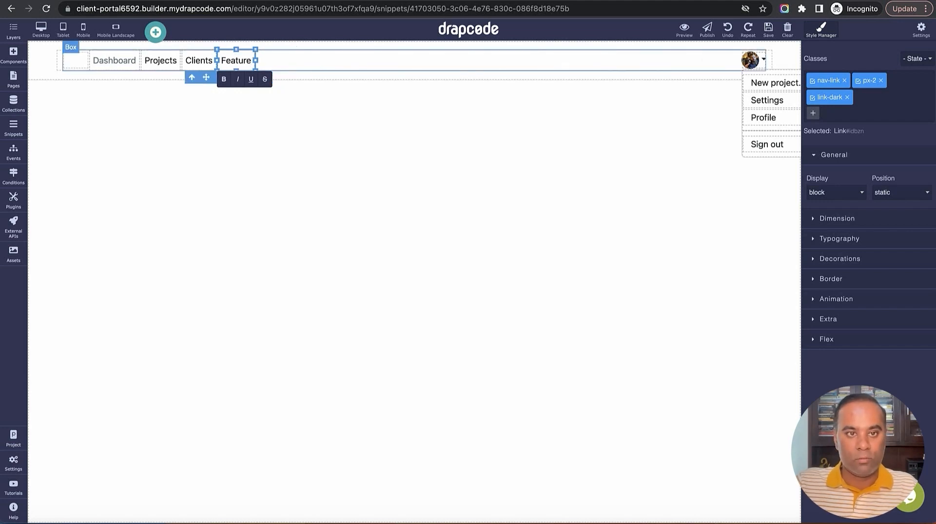
{"action": "left_click", "coordinate": [313, 146]}
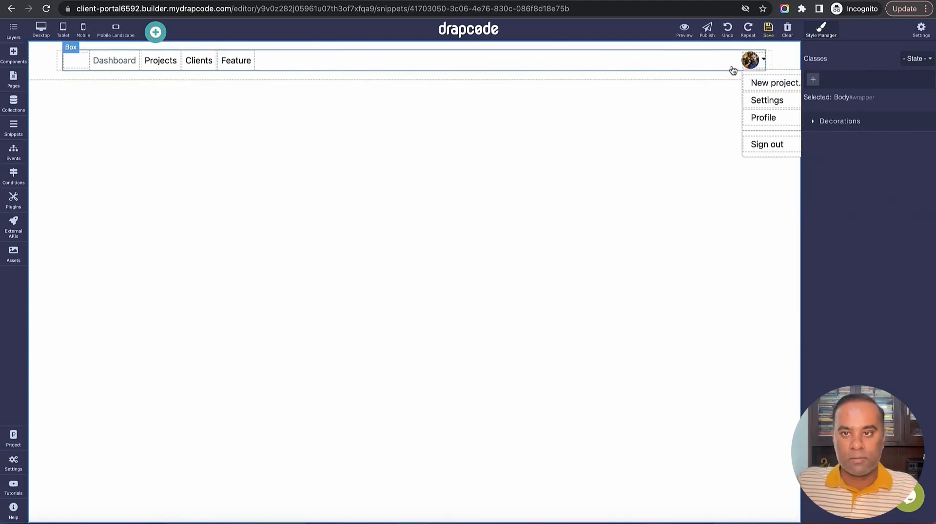
Save the renamed header links and delete the empty logo placeholder before Dashboard
{"action": "left_click", "coordinate": [768, 33]}
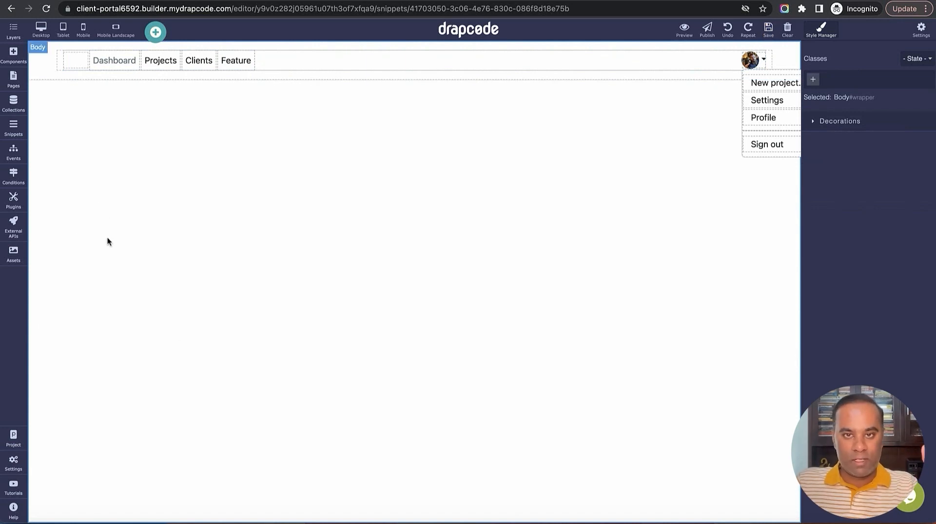
{"action": "left_click", "coordinate": [74, 61]}
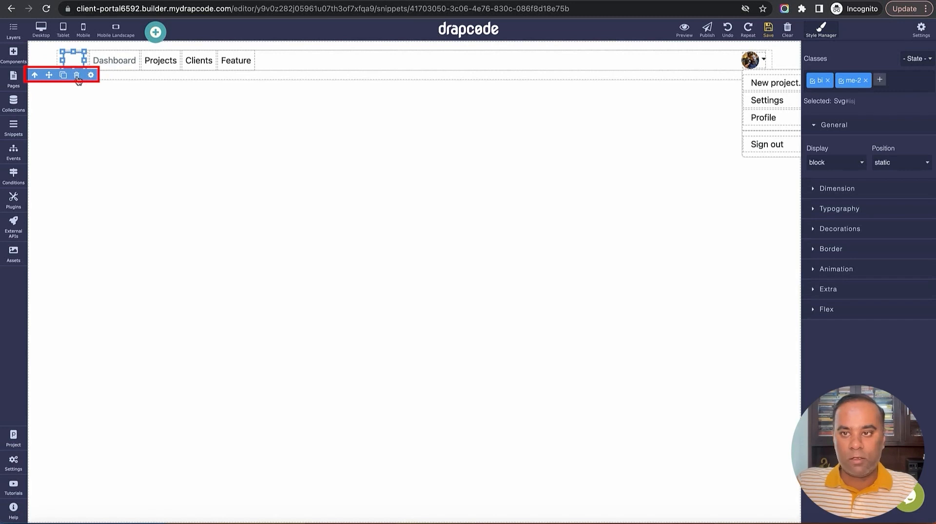
{"action": "left_click", "coordinate": [76, 75]}
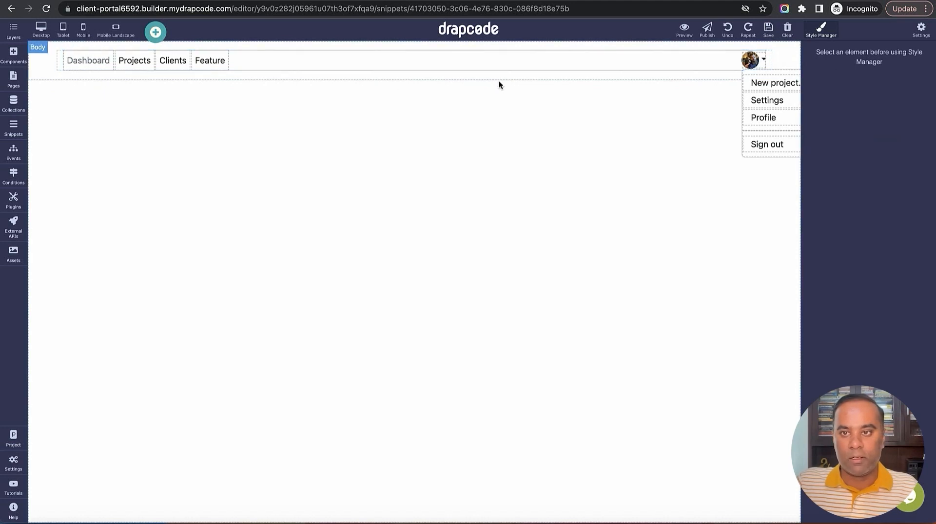
{"action": "left_click", "coordinate": [14, 54]}
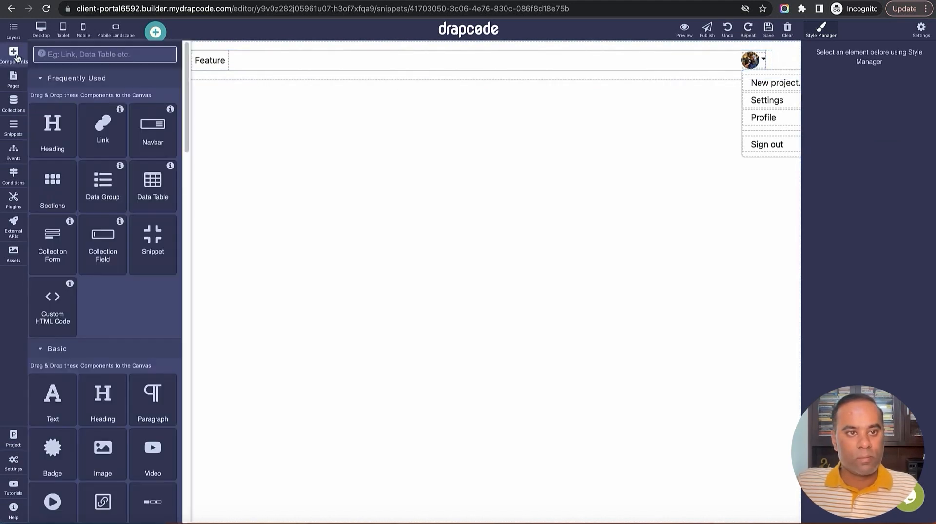
Add a new snippet of type Snippet named 'Admin Sidebar'
{"action": "left_click", "coordinate": [14, 128]}
{"action": "left_click", "coordinate": [156, 54]}
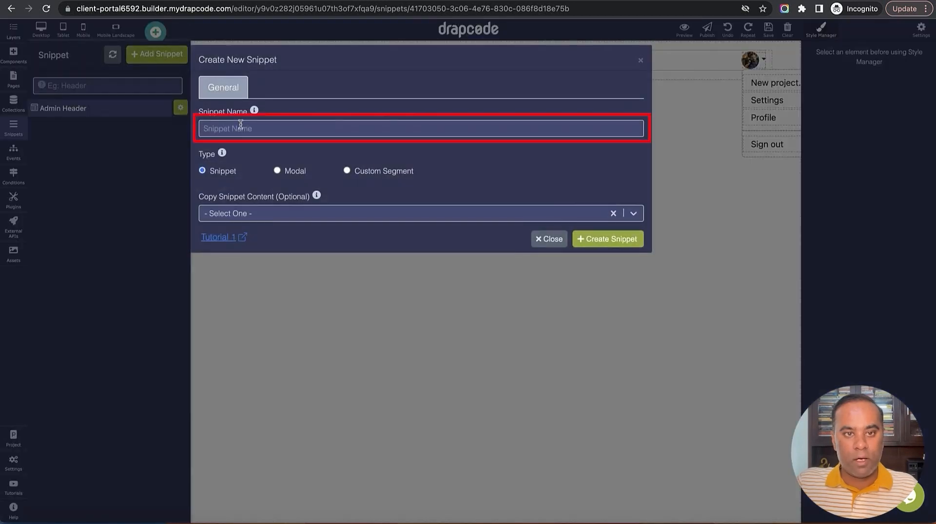
{"action": "left_click", "coordinate": [240, 126]}
{"action": "type", "text": "A"}
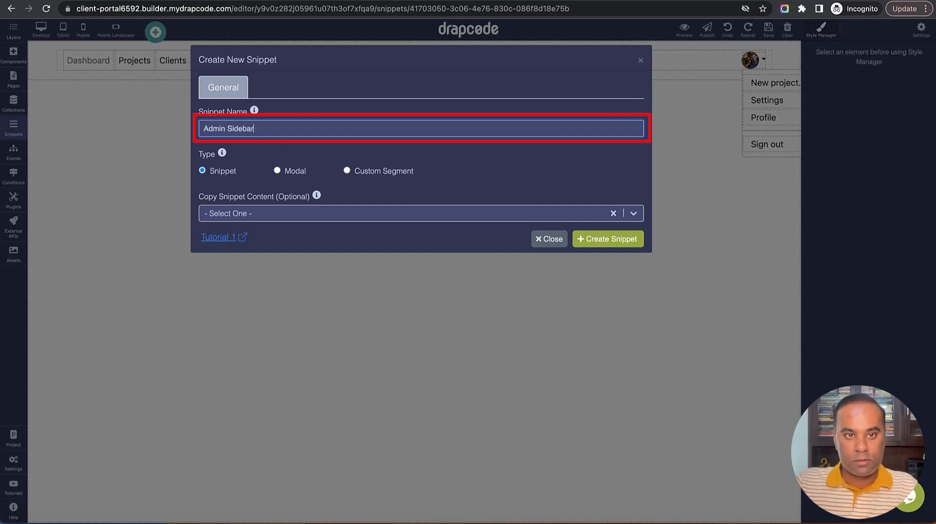
{"action": "type", "text": "dmin Sidebar"}
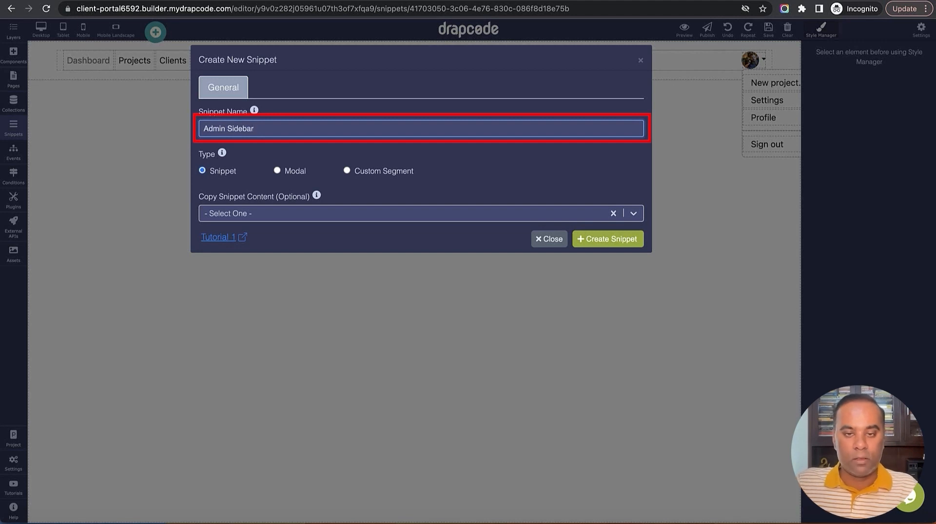
{"action": "left_click", "coordinate": [626, 244]}
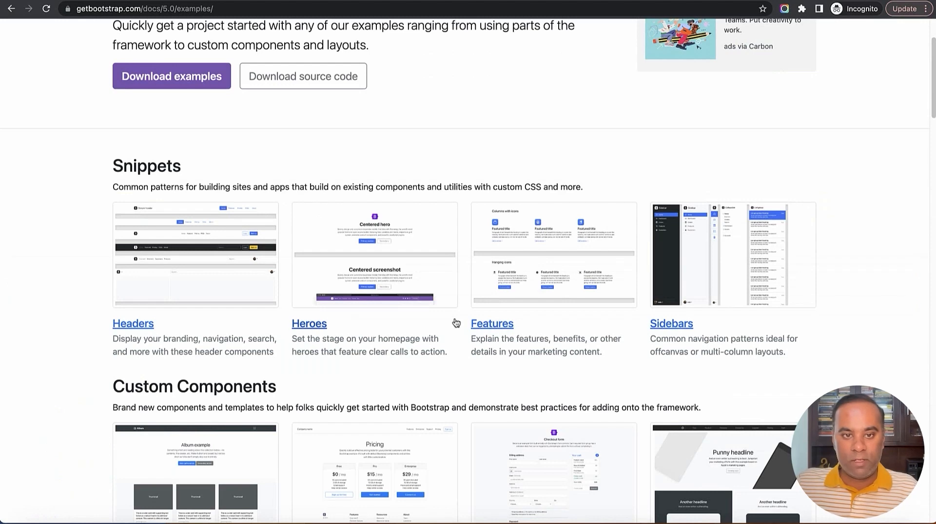
Open Bootstrap's Sidebars example and copy the dark sidebar's element HTML via DevTools
{"action": "scroll", "coordinate": [411, 325], "scroll_direction": "down", "scroll_amount": 2}
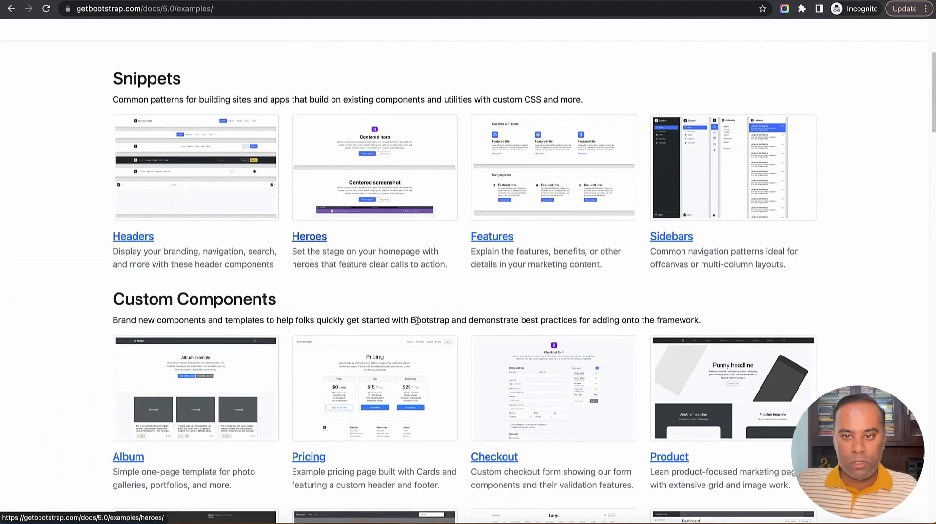
{"action": "left_click", "coordinate": [715, 212]}
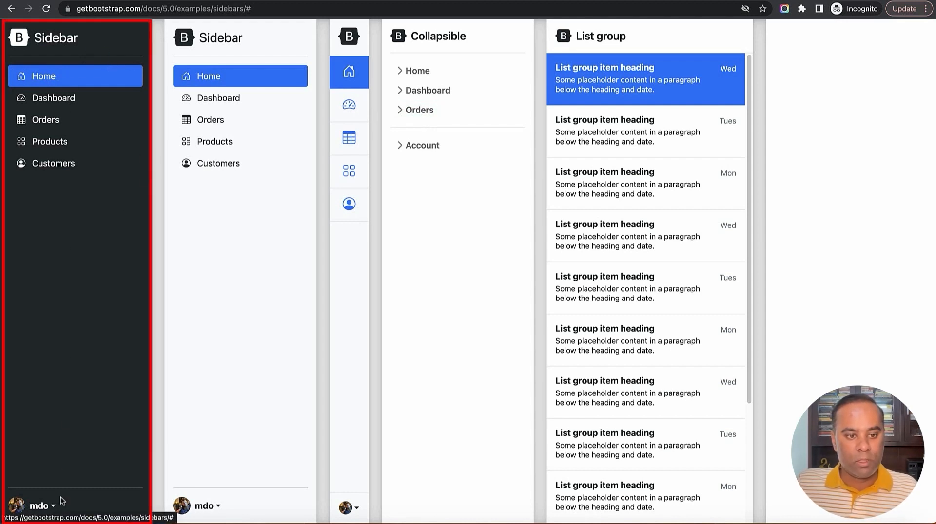
{"action": "right_click", "coordinate": [63, 355]}
{"action": "left_click", "coordinate": [108, 506]}
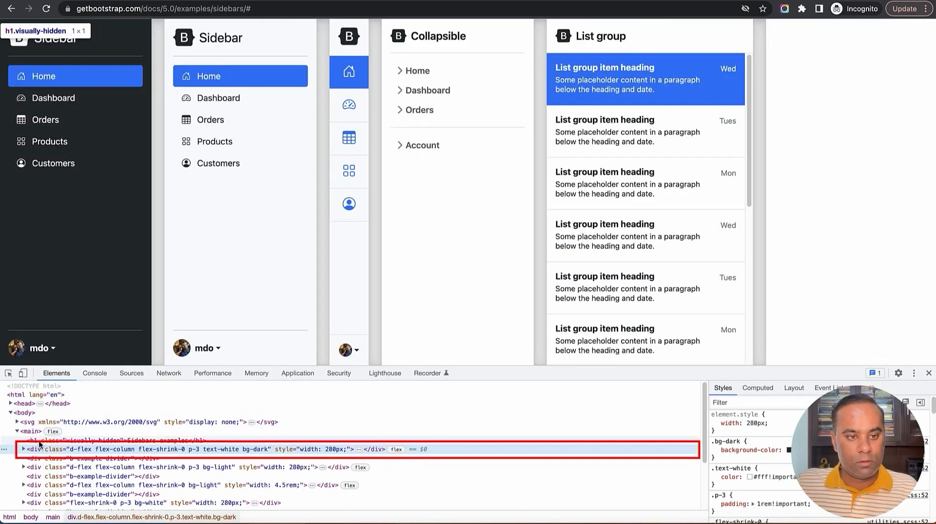
{"action": "right_click", "coordinate": [35, 451]}
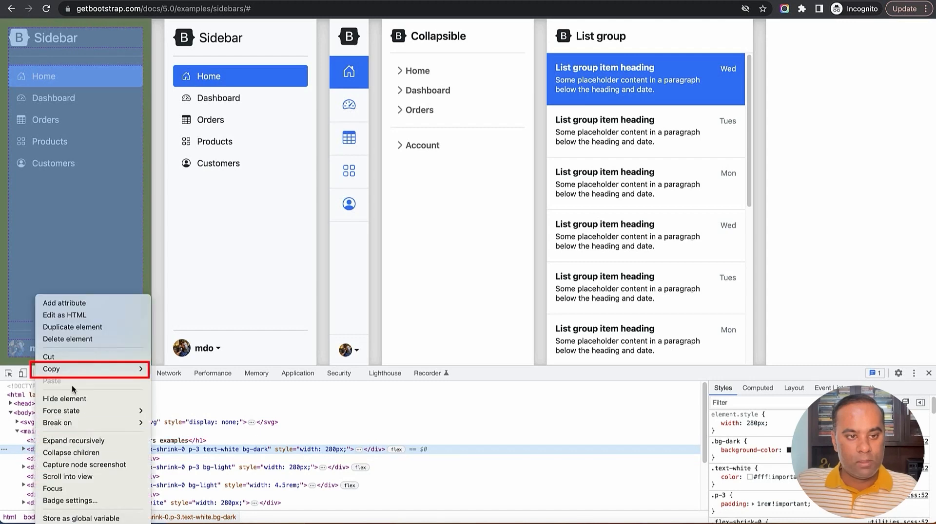
{"action": "mouse_move", "coordinate": [77, 369]}
{"action": "left_click", "coordinate": [168, 369]}
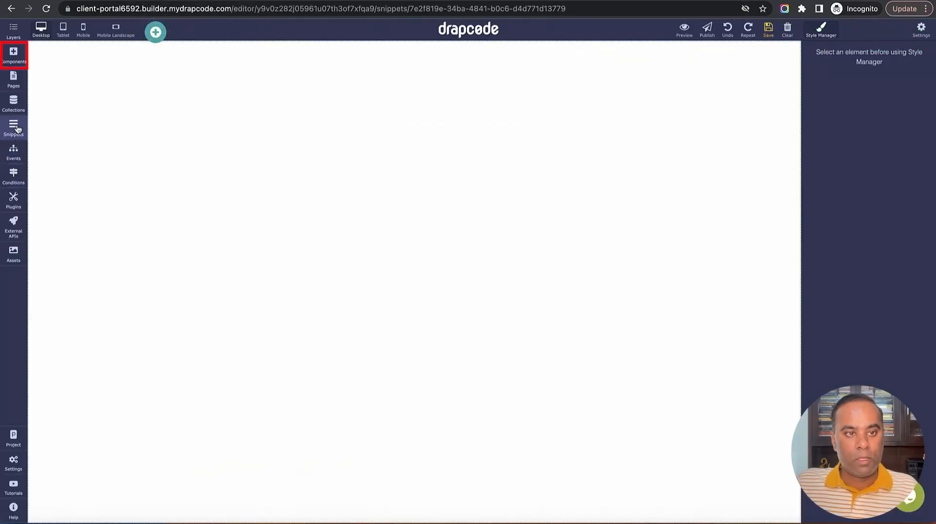
Add a Custom HTML Code block, replace its placeholder with the copied sidebar HTML, and embed it
{"action": "left_click", "coordinate": [14, 55]}
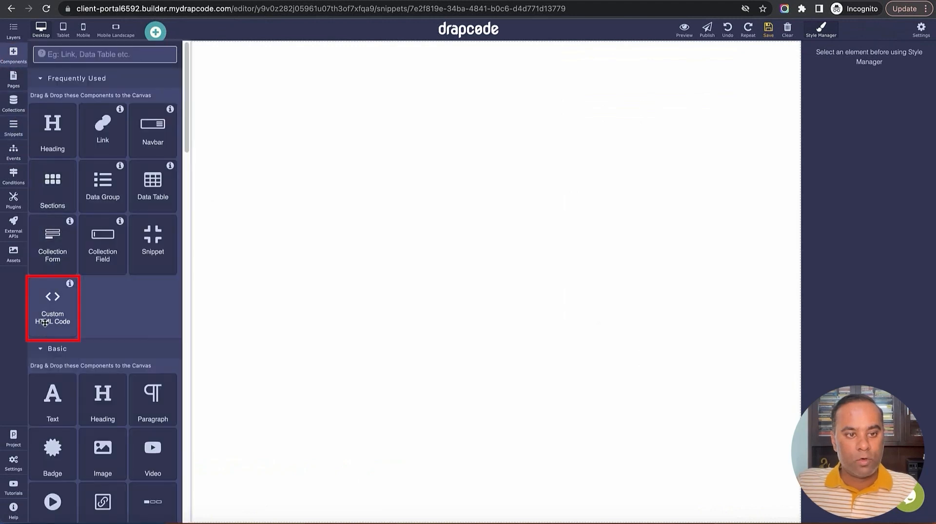
{"action": "left_click_drag", "start_coordinate": [47, 308], "coordinate": [136, 369]}
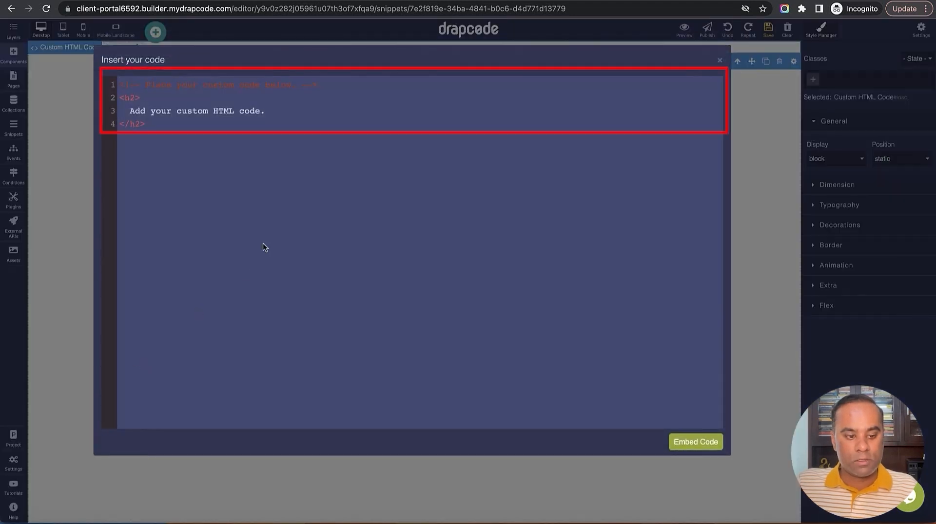
{"action": "key", "text": "super+a"}
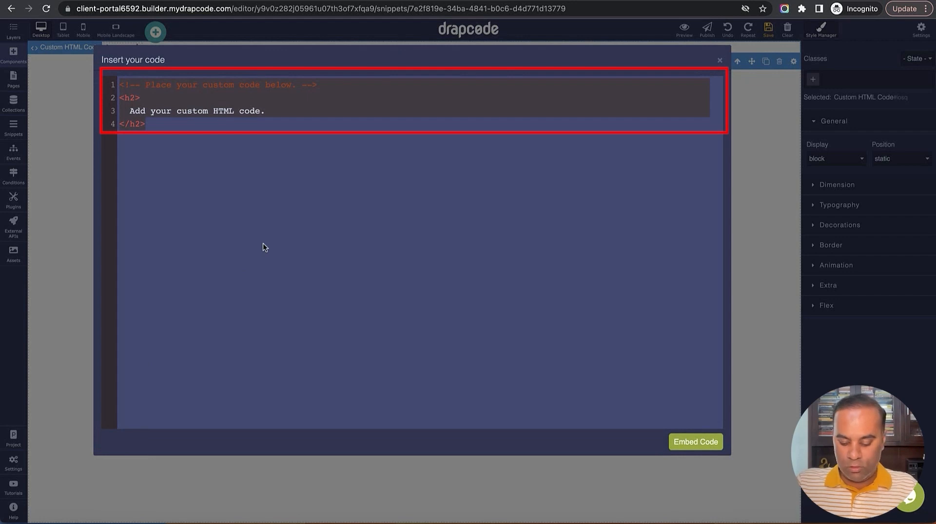
{"action": "key", "text": "BackSpace"}
{"action": "key", "text": "super+v"}
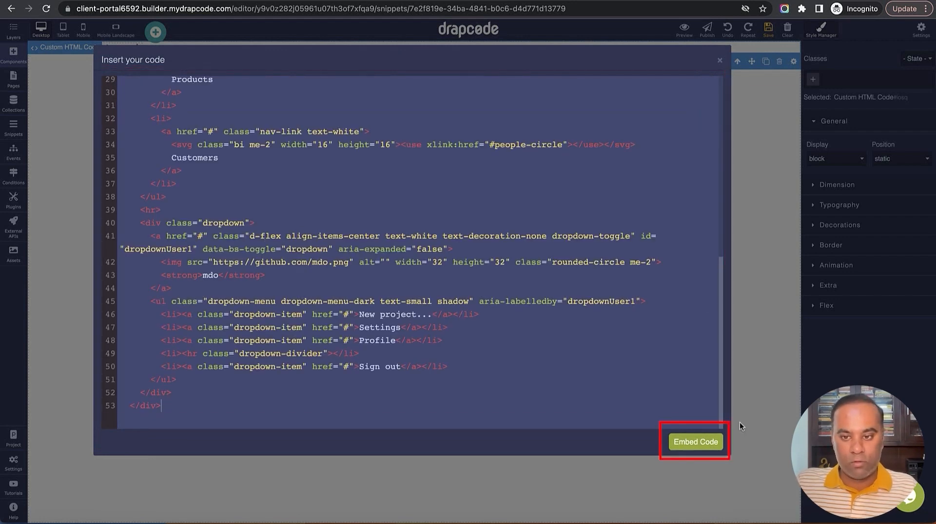
{"action": "left_click", "coordinate": [686, 438]}
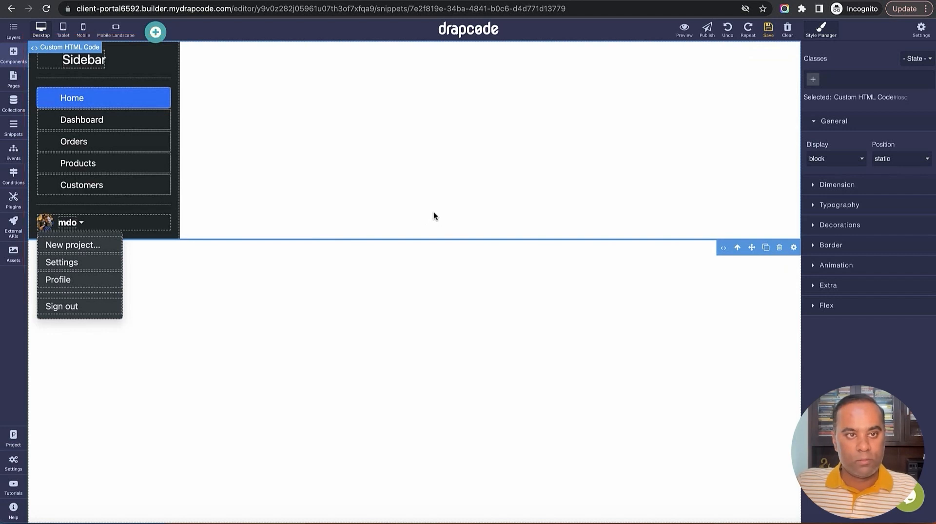
In Layers, drag the sidebar Box directly under Body and delete the empty custom code wrapper
{"action": "left_click", "coordinate": [14, 31]}
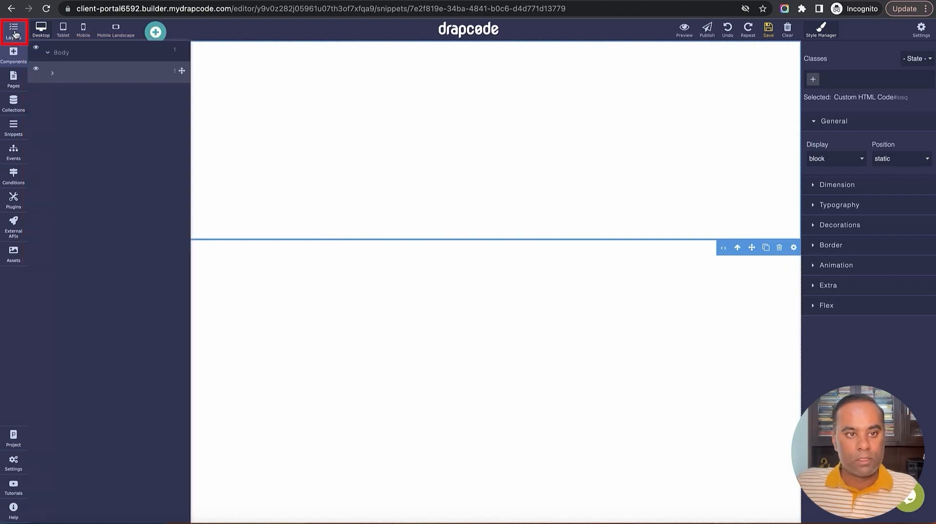
{"action": "left_click", "coordinate": [52, 73]}
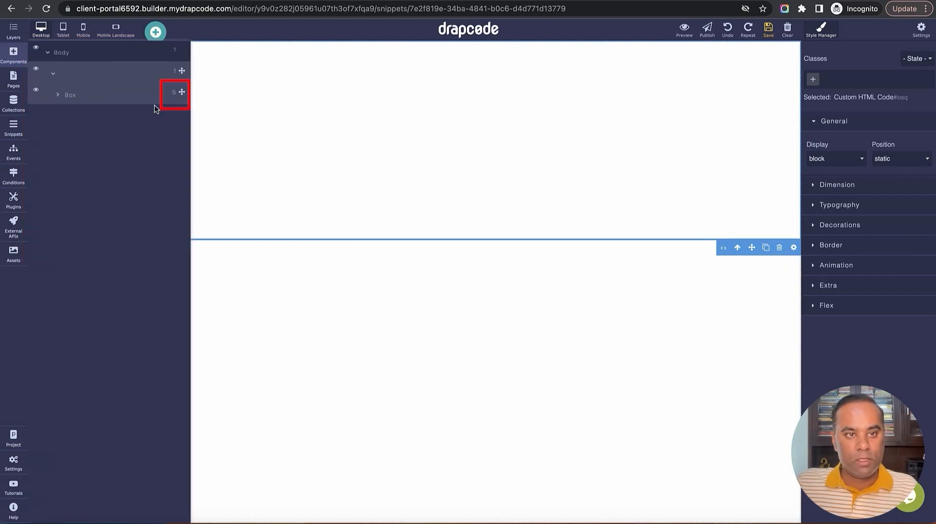
{"action": "left_click_drag", "start_coordinate": [180, 93], "coordinate": [156, 70]}
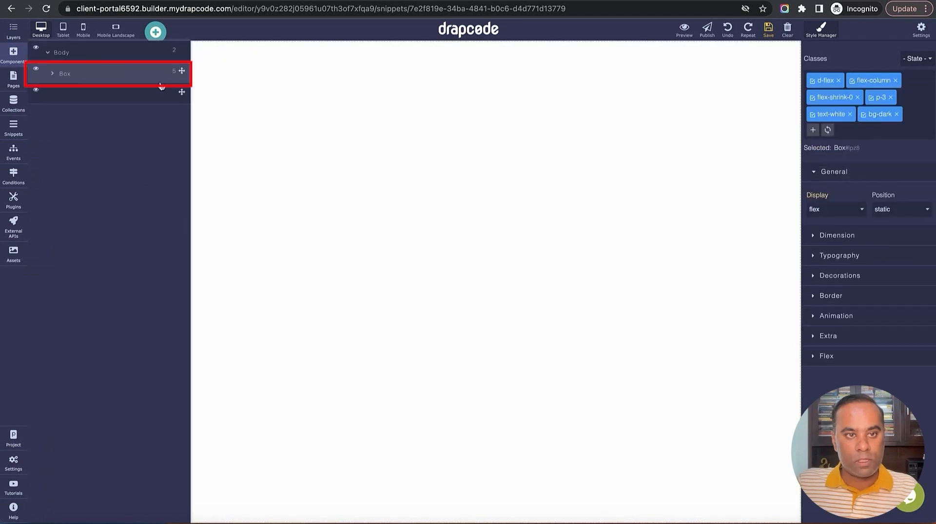
{"action": "left_click", "coordinate": [150, 98]}
{"action": "left_click", "coordinate": [782, 232]}
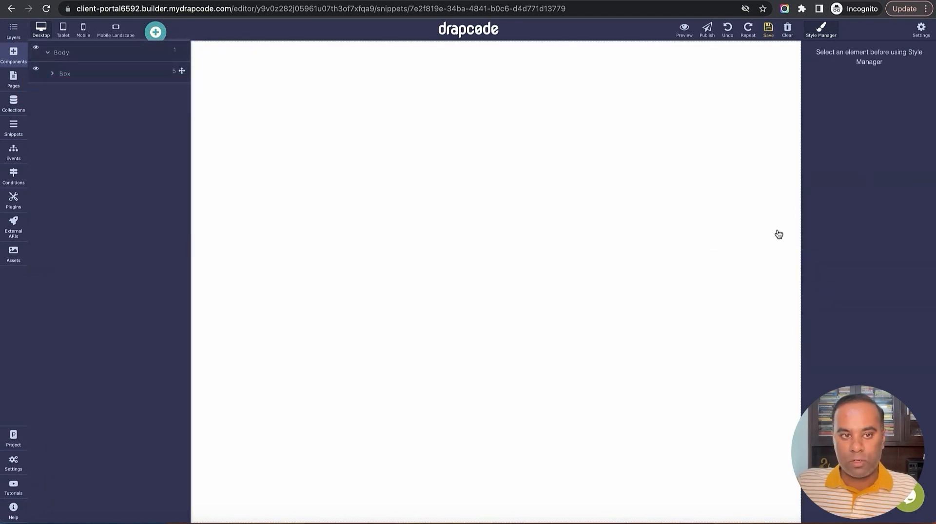
{"action": "left_click", "coordinate": [13, 31]}
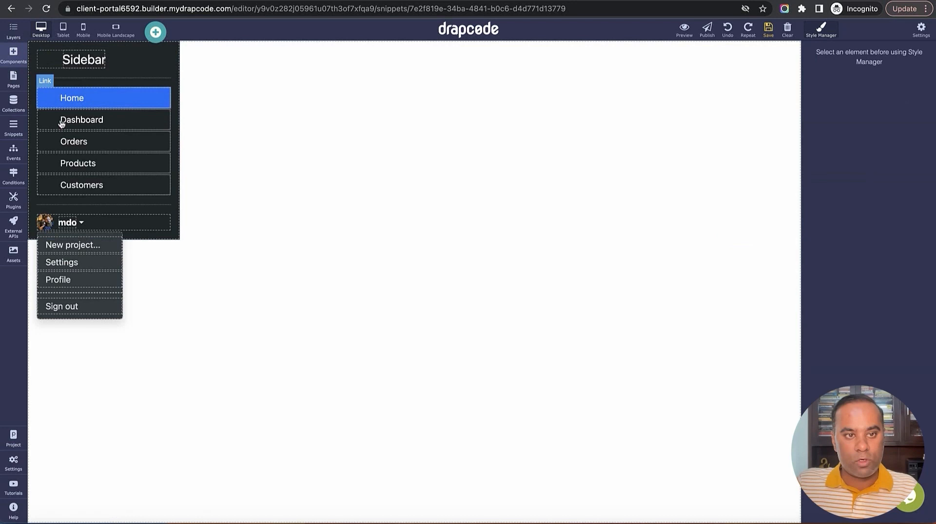
{"action": "left_click", "coordinate": [177, 213]}
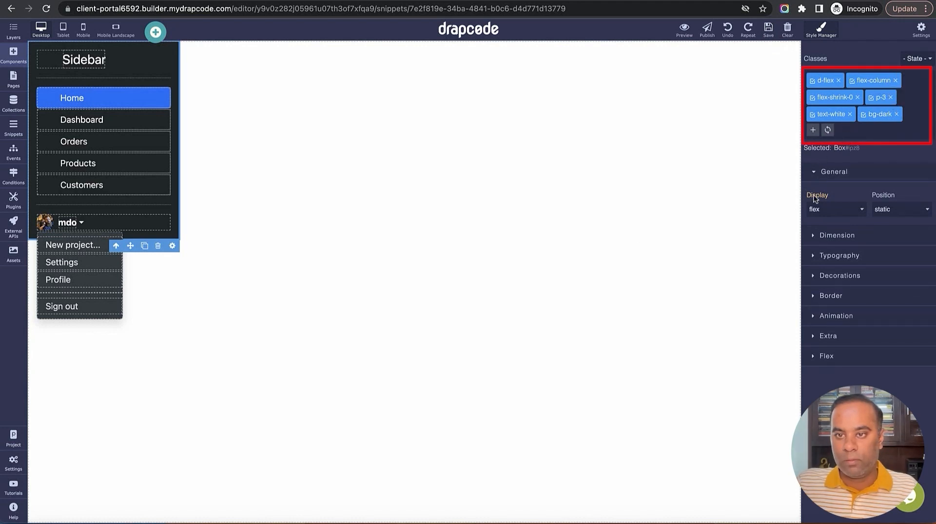
Set the sidebar Box's Dimension height from auto to 100%
{"action": "left_click", "coordinate": [835, 256]}
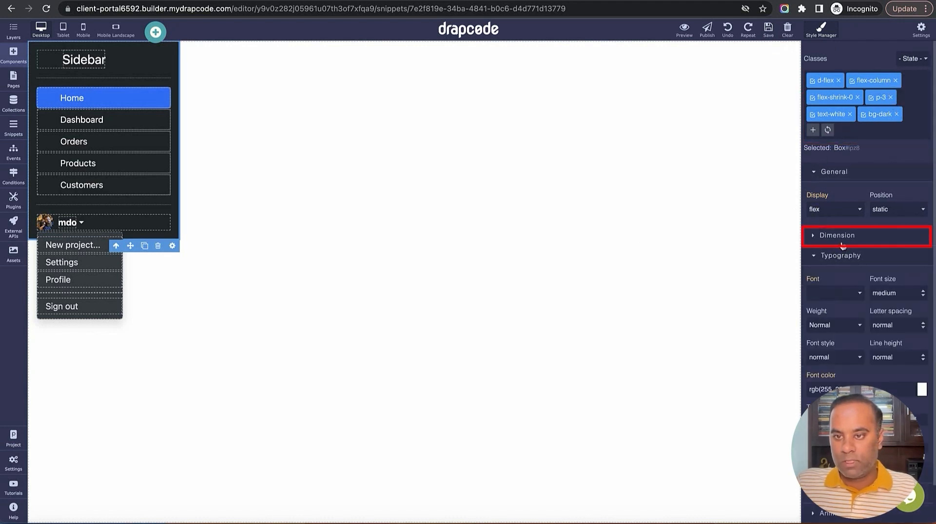
{"action": "left_click", "coordinate": [841, 237]}
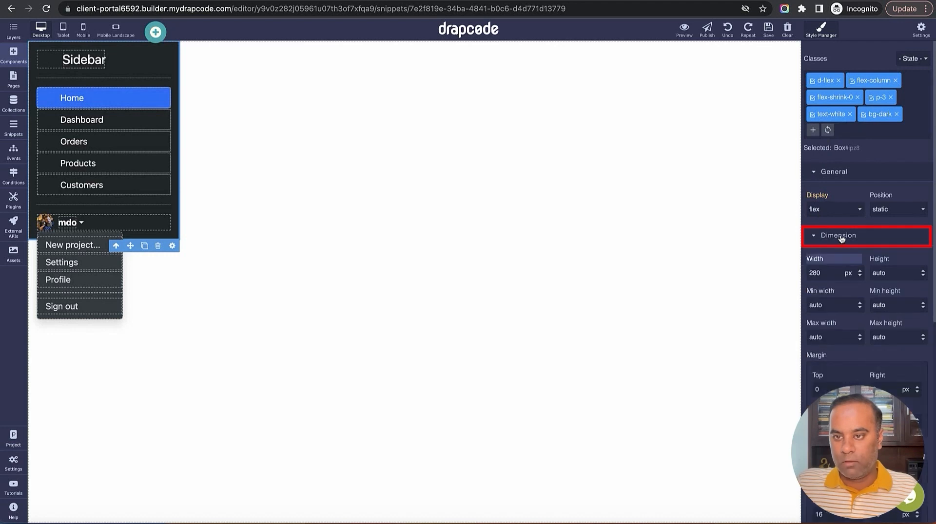
{"action": "double_click", "coordinate": [902, 274]}
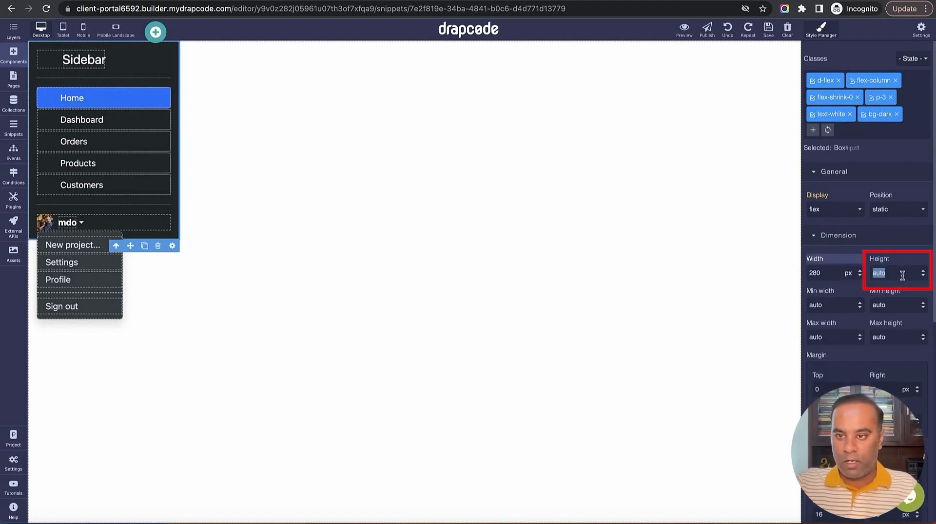
{"action": "type", "text": "100"}
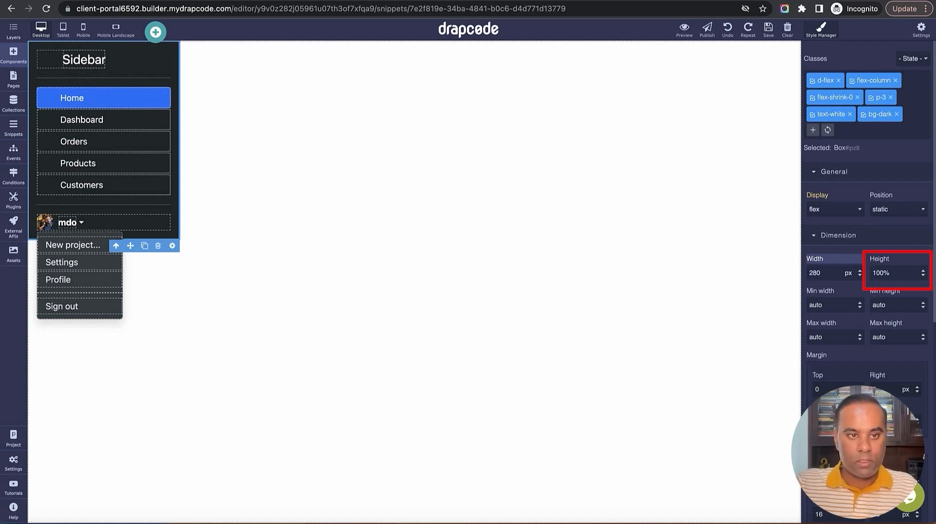
{"action": "key", "text": "Return"}
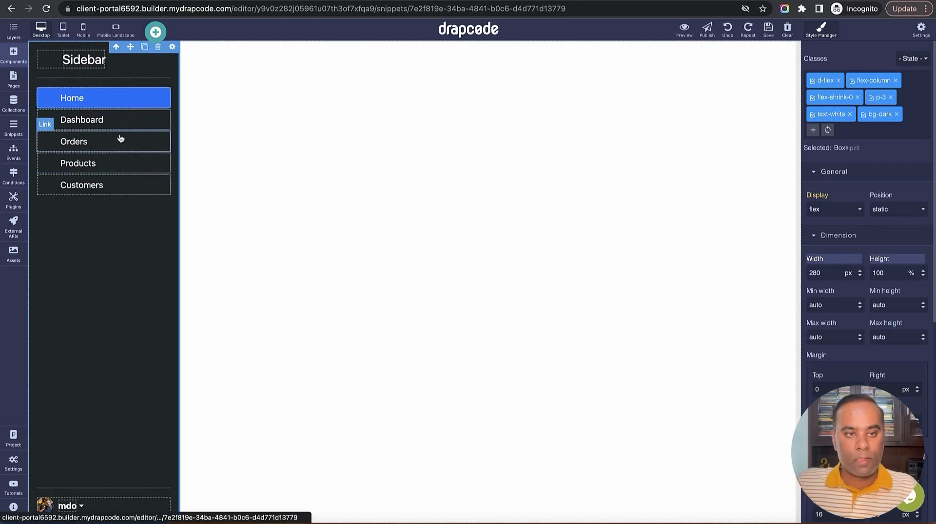
Compare the sidebar links' classes and remove the active class from the Home link
{"action": "left_click", "coordinate": [117, 98]}
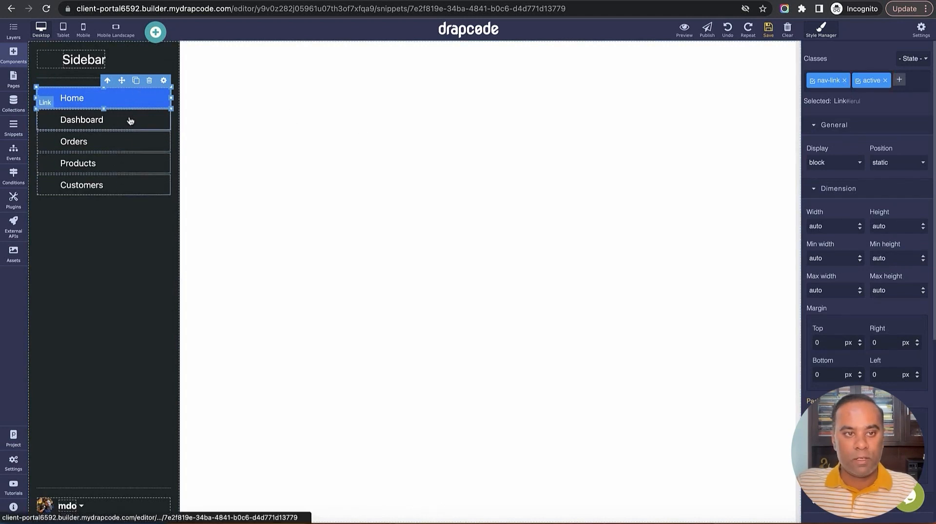
{"action": "left_click", "coordinate": [153, 122]}
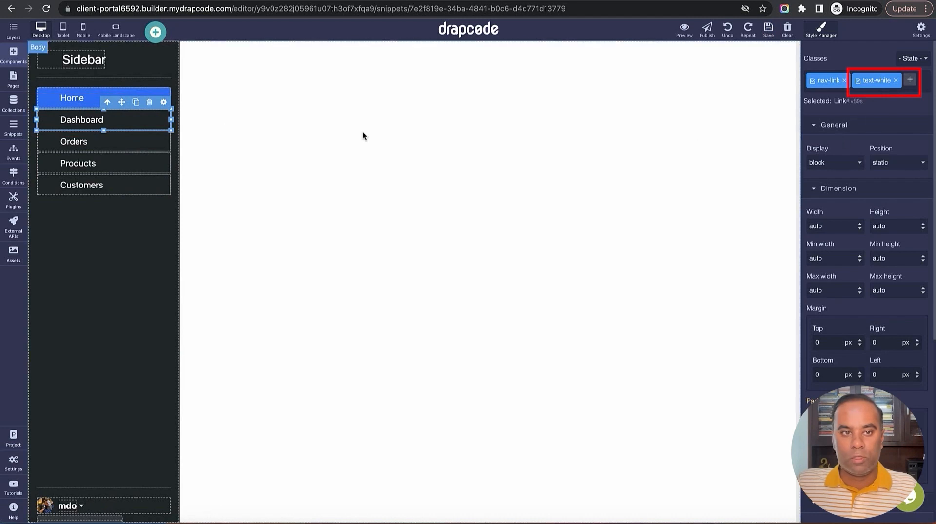
{"action": "left_click", "coordinate": [121, 142]}
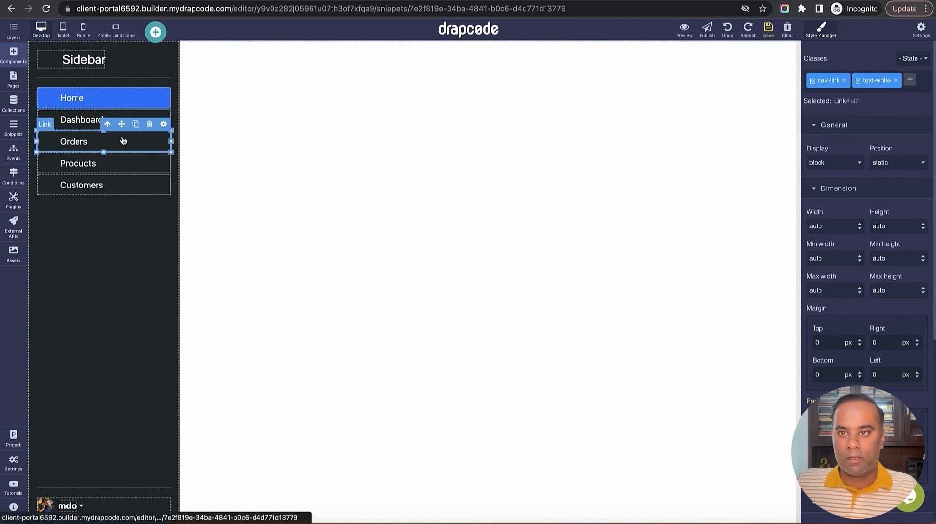
{"action": "left_click", "coordinate": [111, 102]}
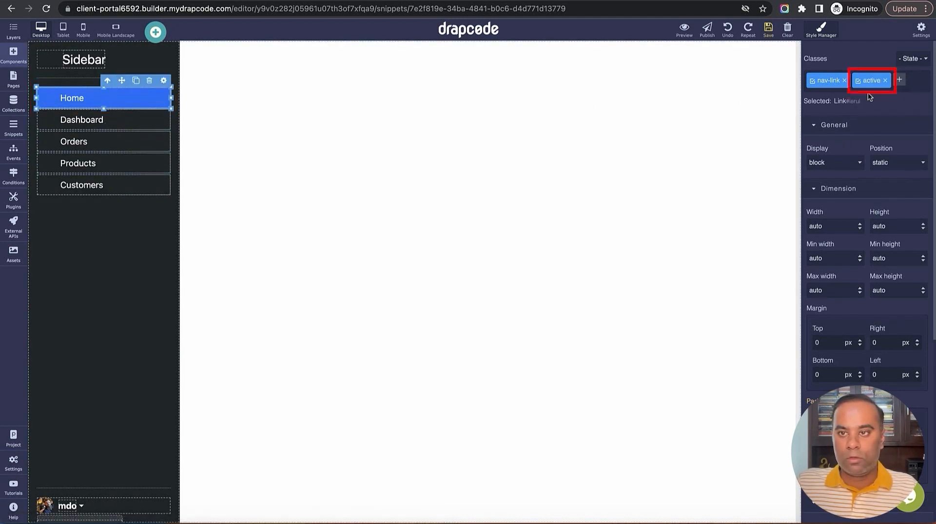
{"action": "left_click", "coordinate": [884, 81]}
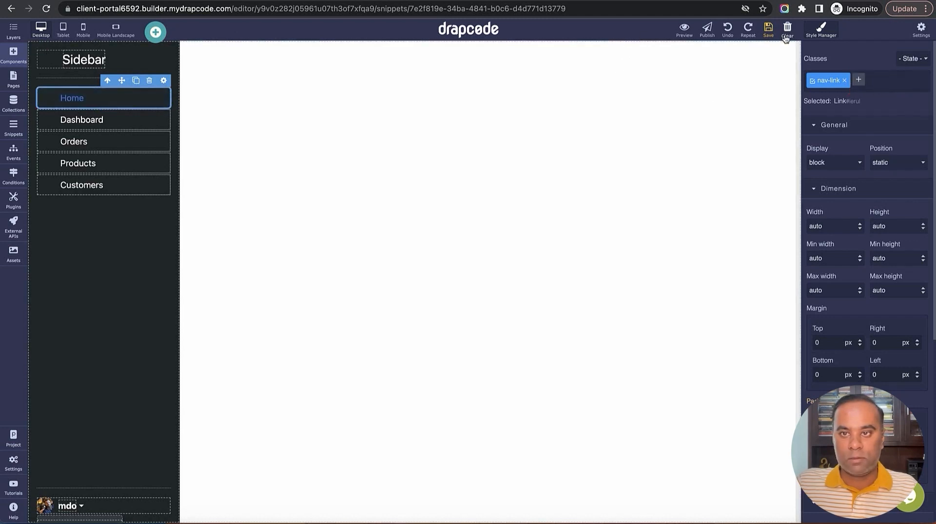
Add the text-white class to the Home link
{"action": "left_click", "coordinate": [142, 118]}
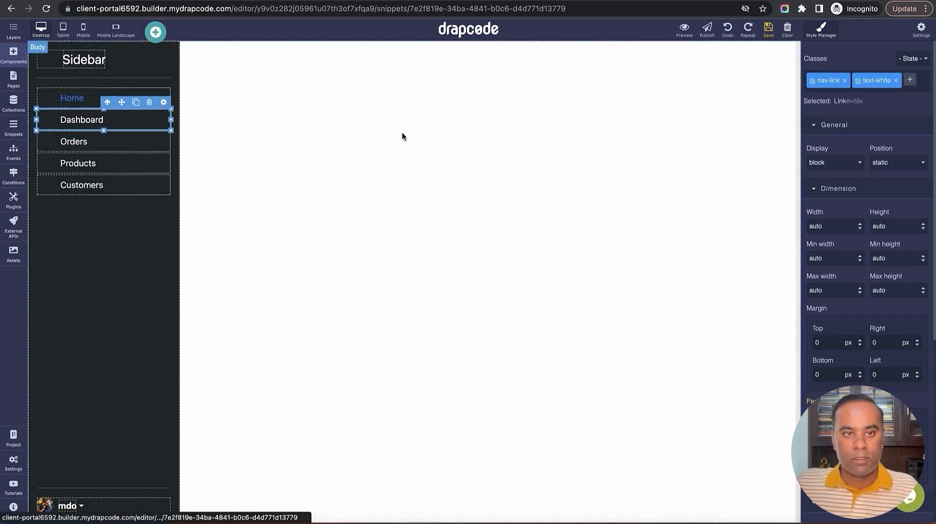
{"action": "left_click_drag", "start_coordinate": [863, 80], "coordinate": [888, 80]}
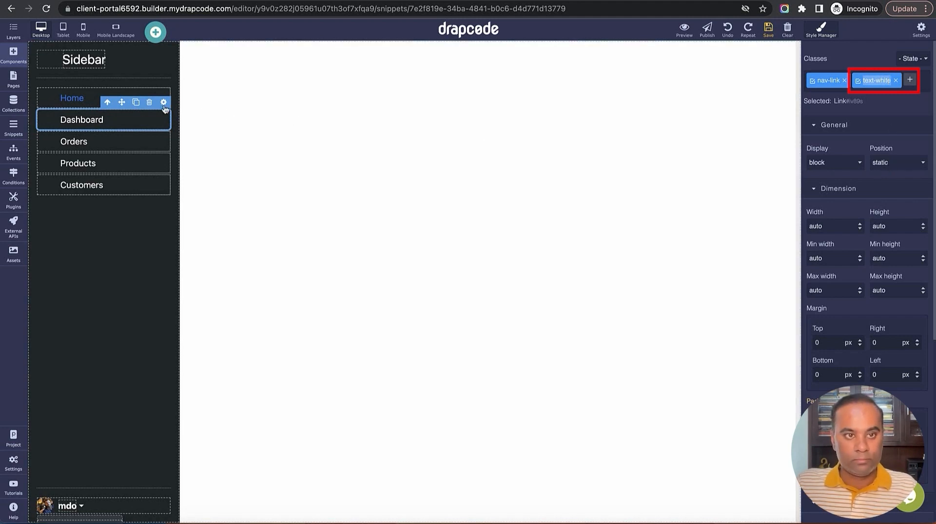
{"action": "left_click", "coordinate": [142, 120]}
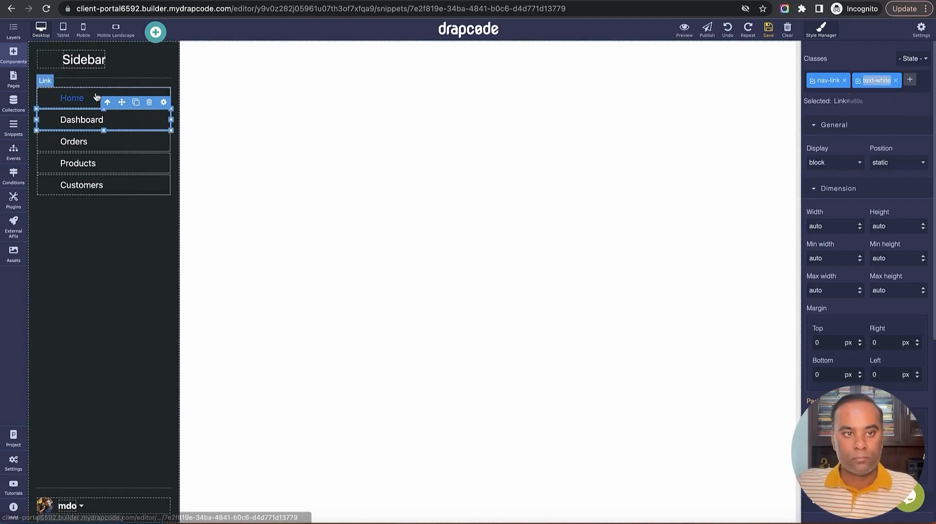
{"action": "left_click", "coordinate": [73, 98]}
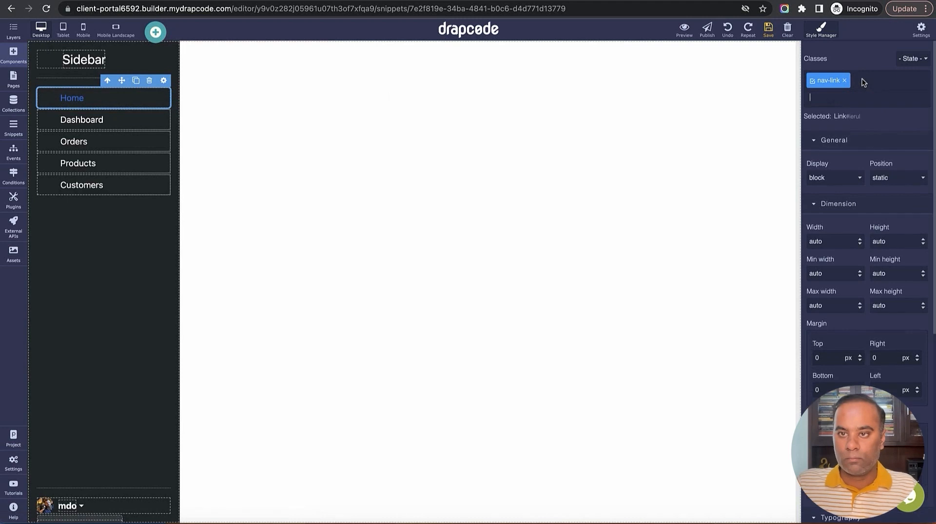
{"action": "left_click", "coordinate": [859, 79]}
{"action": "type", "text": "text-white"}
{"action": "key", "text": "Return"}
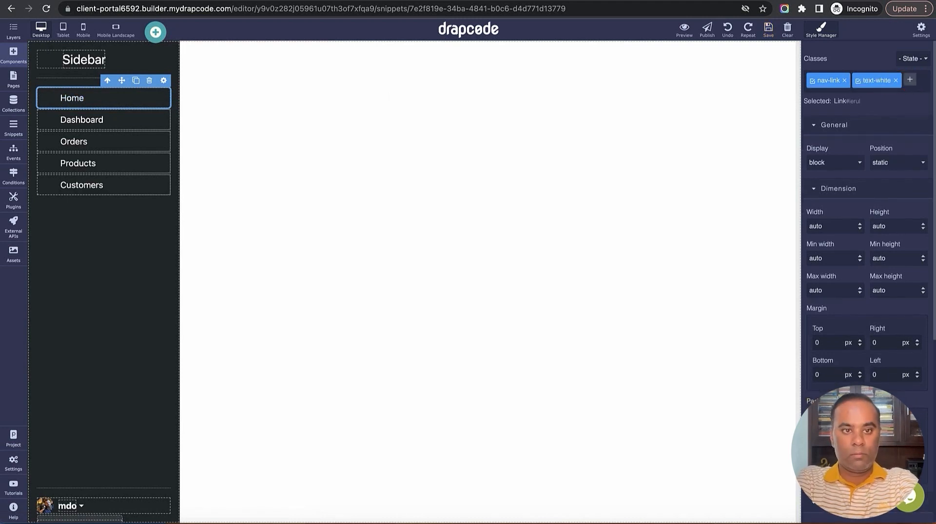
Retype the sidebar heading text as 'Admin'
{"action": "left_click", "coordinate": [92, 62]}
{"action": "double_click", "coordinate": [92, 63]}
{"action": "type", "text": "Client"}
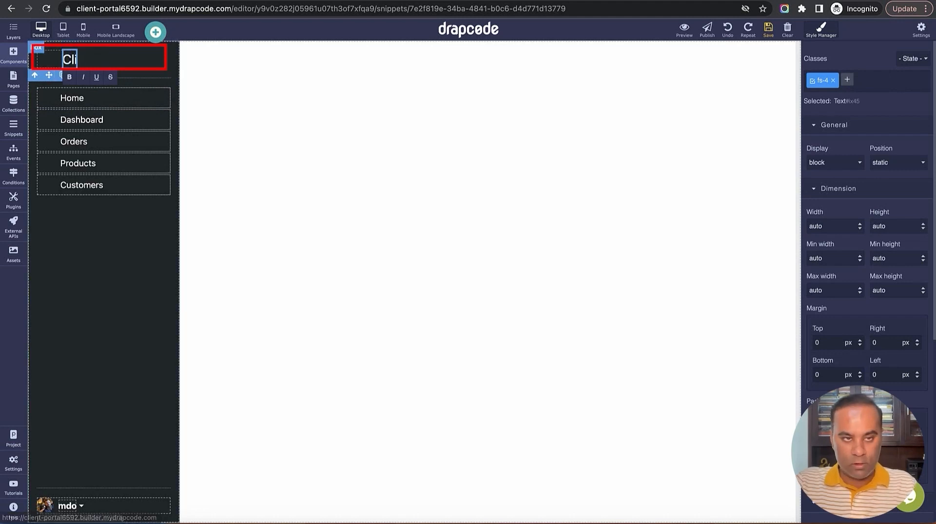
{"action": "key", "text": "BackSpace"}
{"action": "key", "text": "BackSpace"}
{"action": "key", "text": "BackSpace"}
{"action": "key", "text": "BackSpace"}
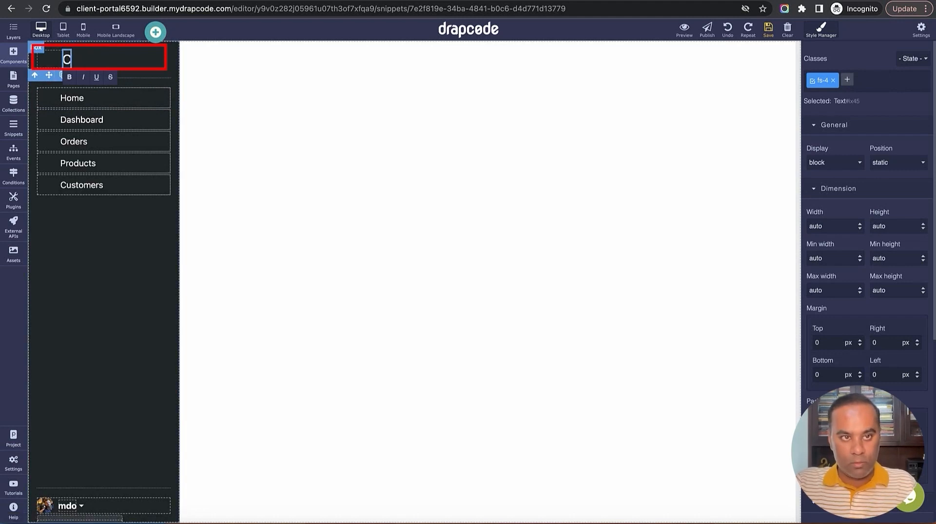
{"action": "key", "text": "BackSpace"}
{"action": "type", "text": "Adi"}
{"action": "key", "text": "BackSpace"}
{"action": "type", "text": "m"}
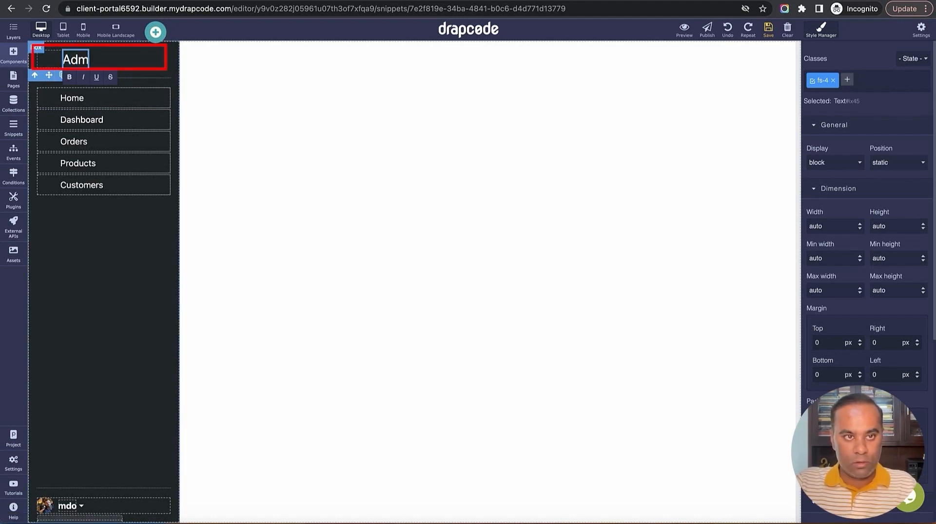
{"action": "type", "text": "in"}
{"action": "left_click", "coordinate": [51, 62]}
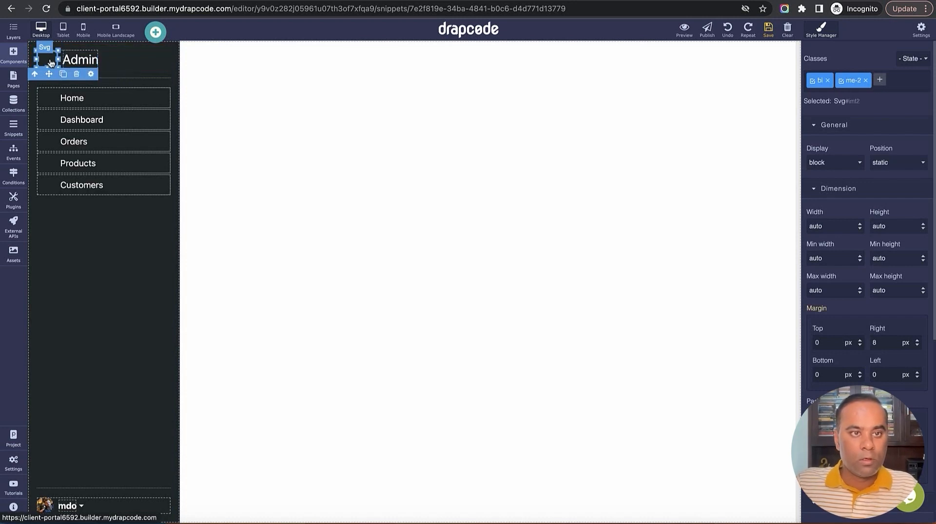
Rename the Home link to Dashboard and the second link to Clients
{"action": "double_click", "coordinate": [101, 97]}
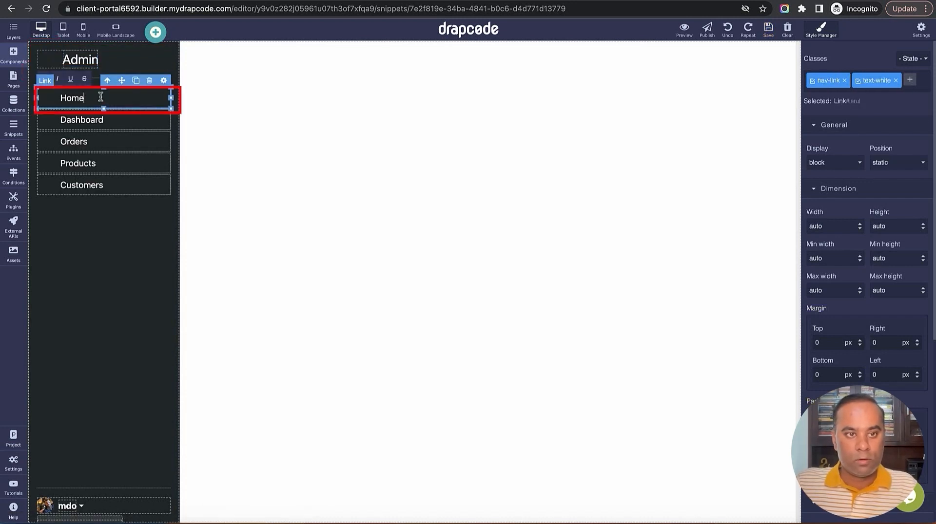
{"action": "key", "text": "ctrl+a"}
{"action": "type", "text": "Da"}
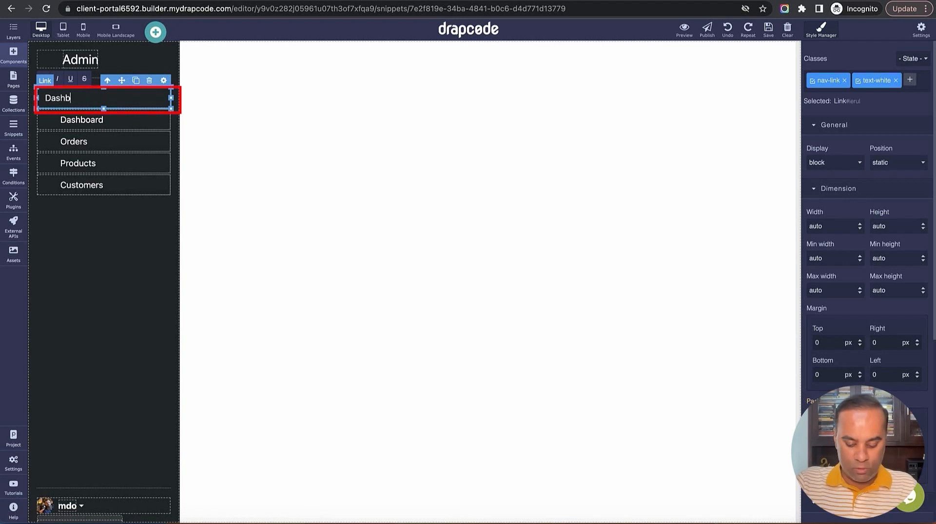
{"action": "type", "text": "shboard"}
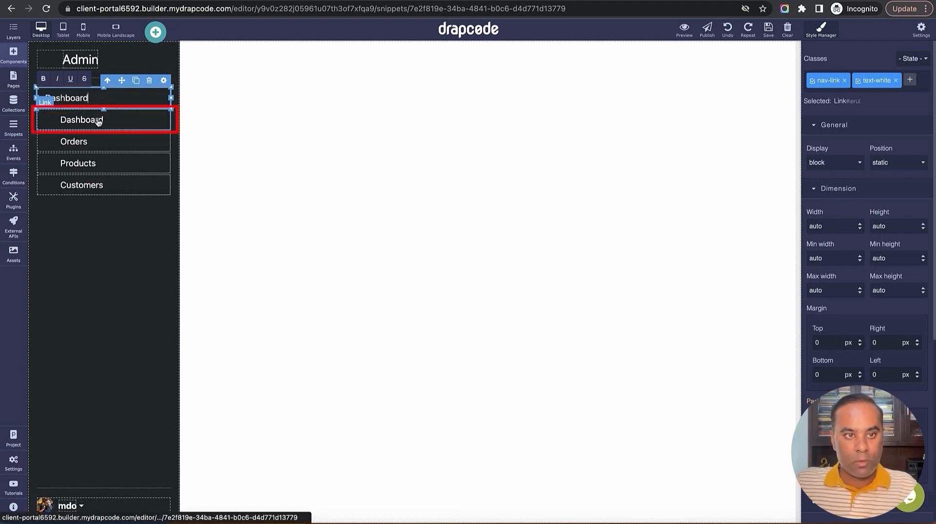
{"action": "double_click", "coordinate": [98, 119]}
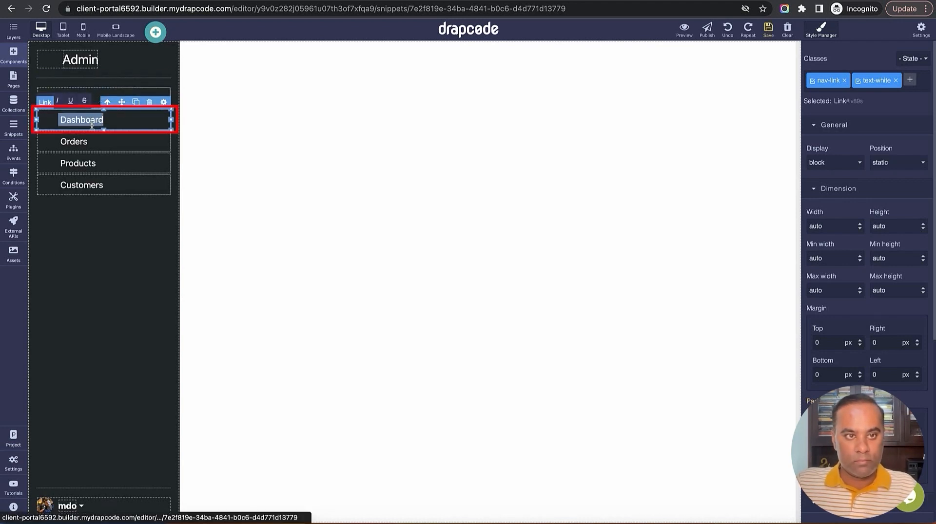
{"action": "type", "text": "Clients"}
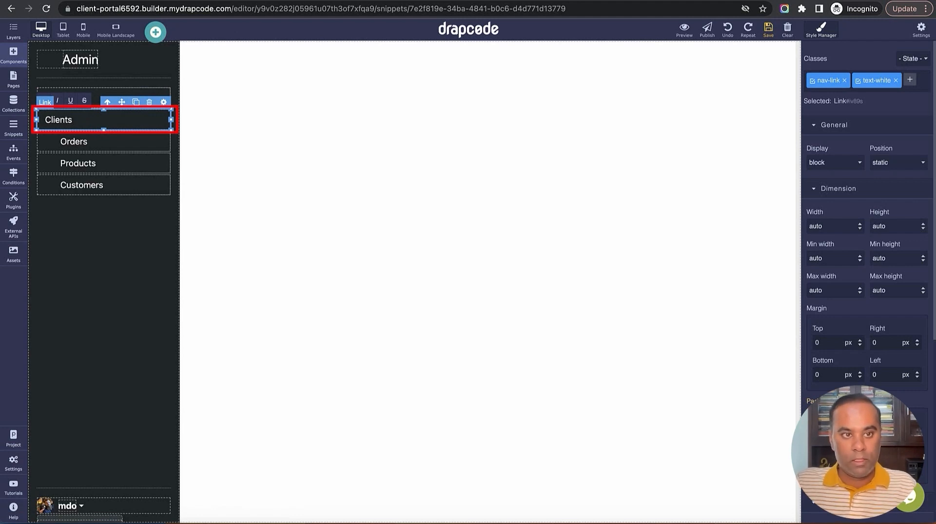
Rename the remaining links to Projects, Feature Requests and Feedback
{"action": "double_click", "coordinate": [99, 142]}
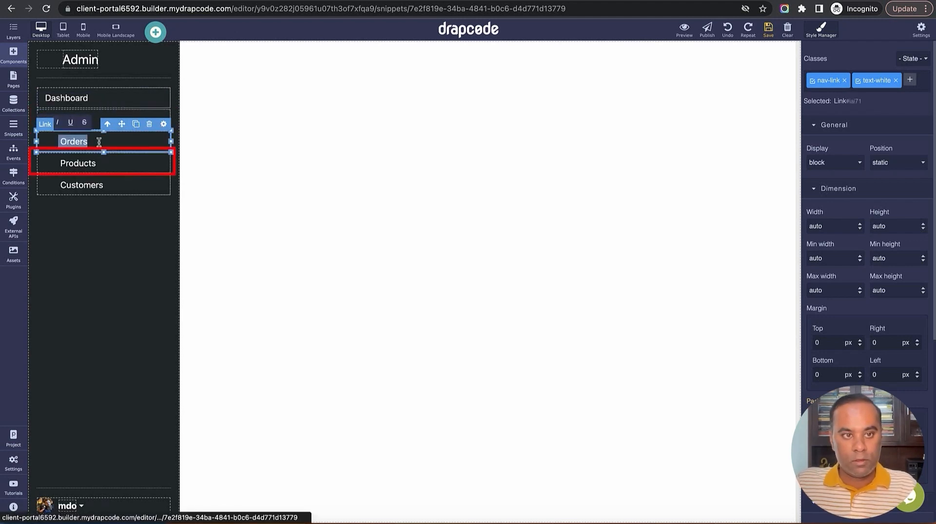
{"action": "type", "text": "Project"}
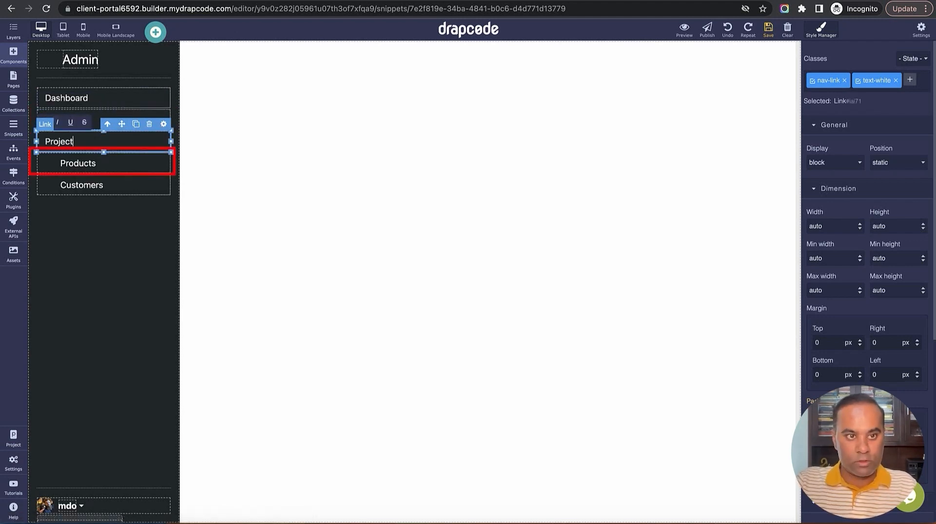
{"action": "type", "text": "s"}
{"action": "double_click", "coordinate": [111, 164]}
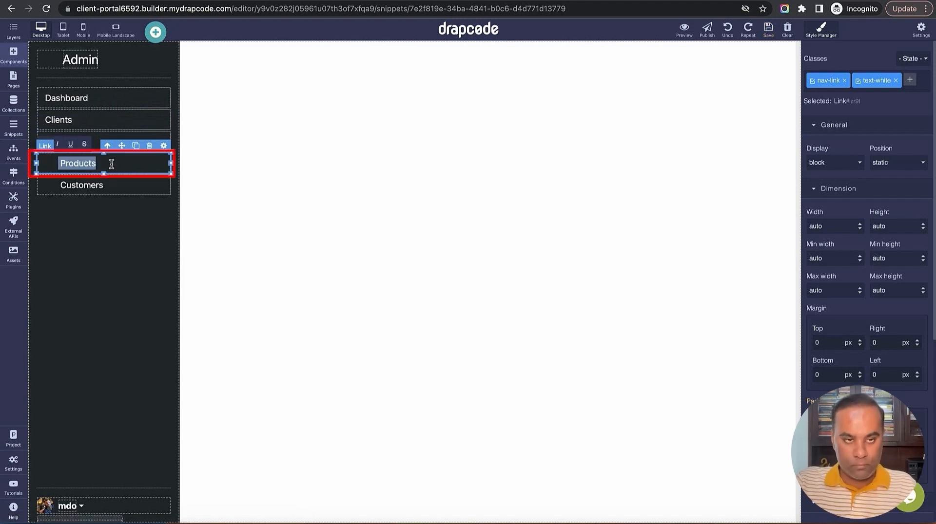
{"action": "type", "text": "Feature Req"}
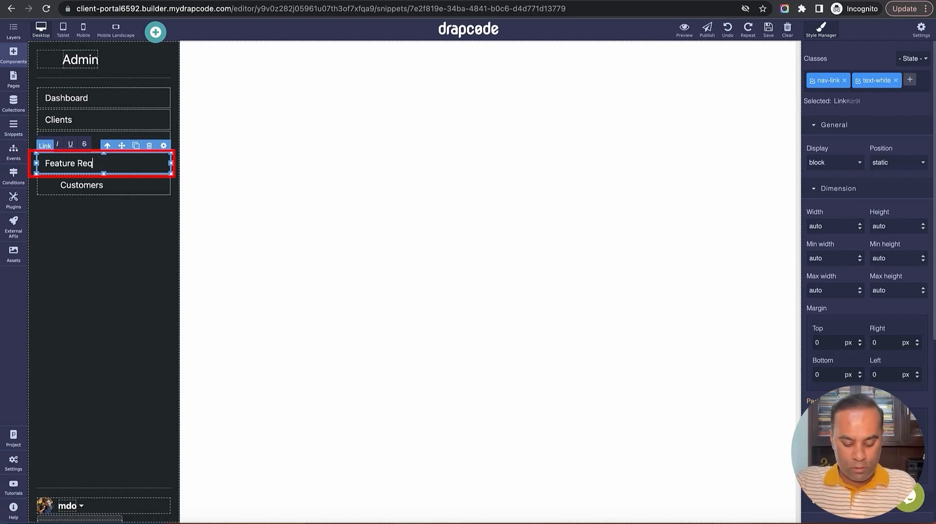
{"action": "type", "text": "uests"}
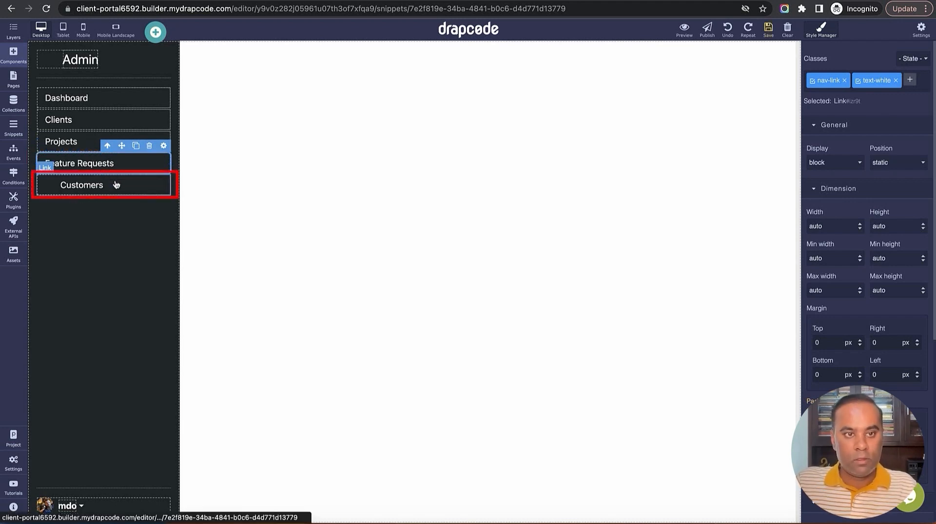
{"action": "double_click", "coordinate": [115, 184]}
{"action": "type", "text": "Feedback"}
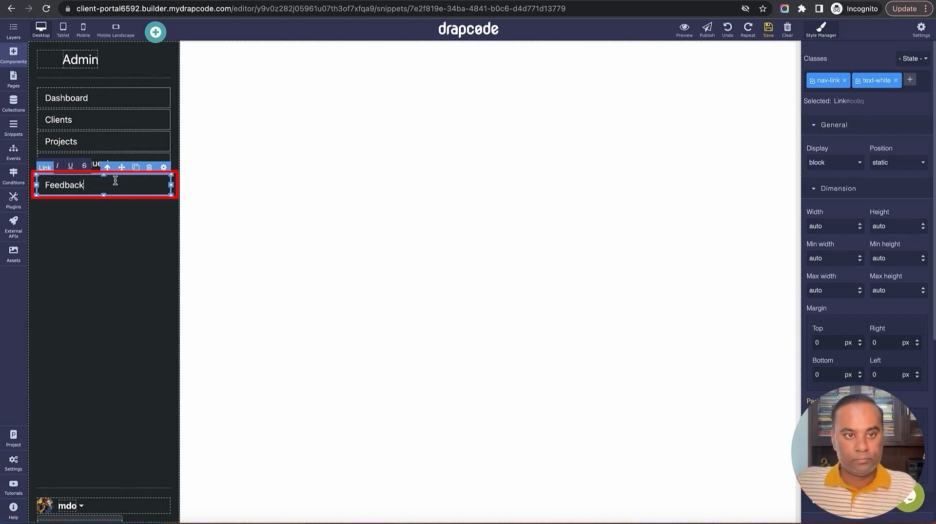
{"action": "left_click", "coordinate": [115, 215]}
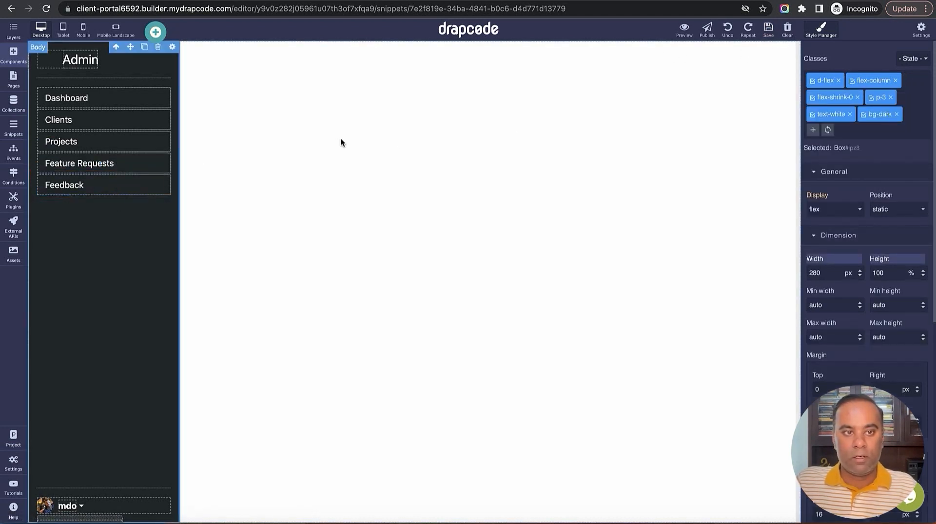
Duplicate the Feedback link, rename the copy to Tags, and save the snippet
{"action": "left_click", "coordinate": [139, 180]}
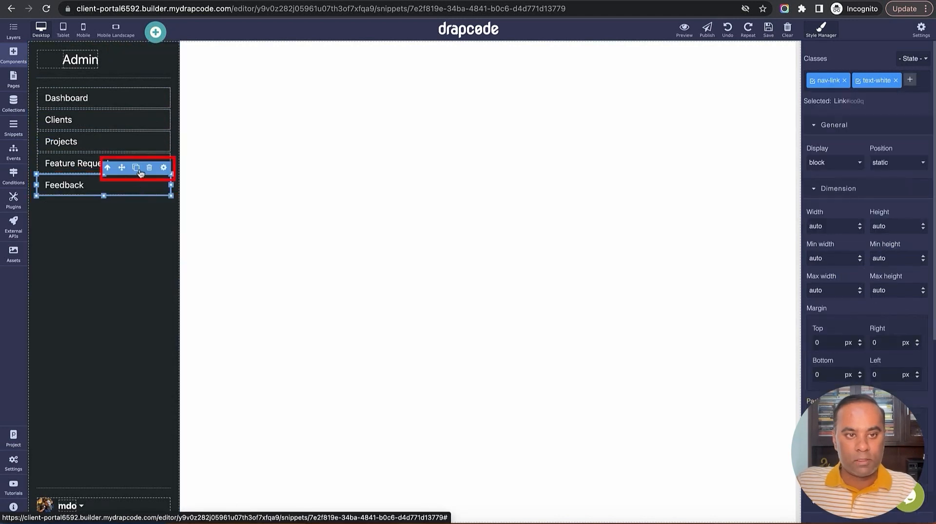
{"action": "left_click", "coordinate": [136, 167]}
{"action": "double_click", "coordinate": [127, 202]}
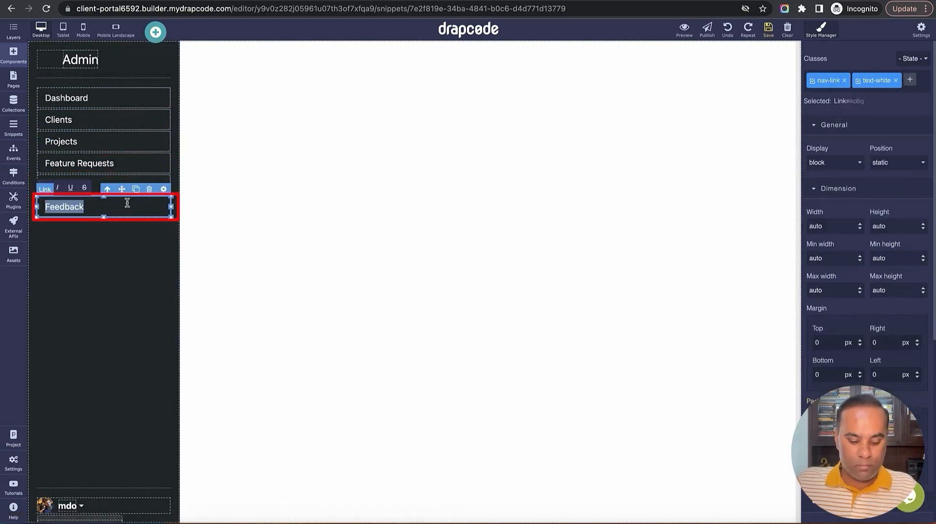
{"action": "type", "text": "T"}
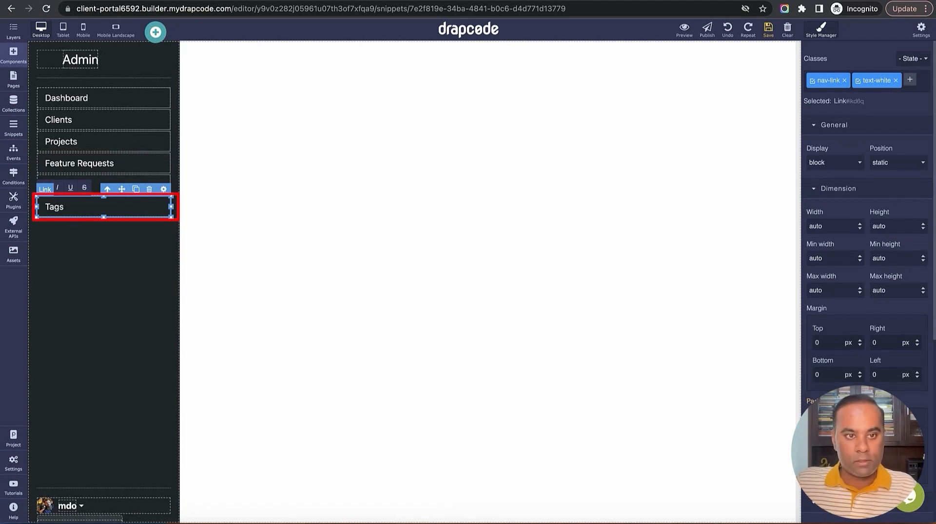
{"action": "type", "text": "ags"}
{"action": "left_click", "coordinate": [769, 30]}
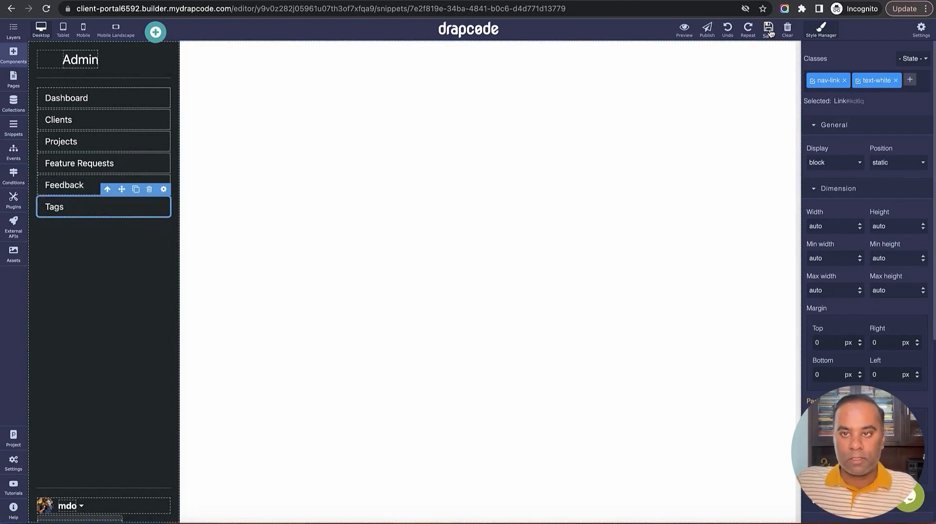
Add Invoices and Users links by duplicating and renaming, then save the snippet
{"action": "left_click", "coordinate": [135, 189]}
{"action": "double_click", "coordinate": [120, 234]}
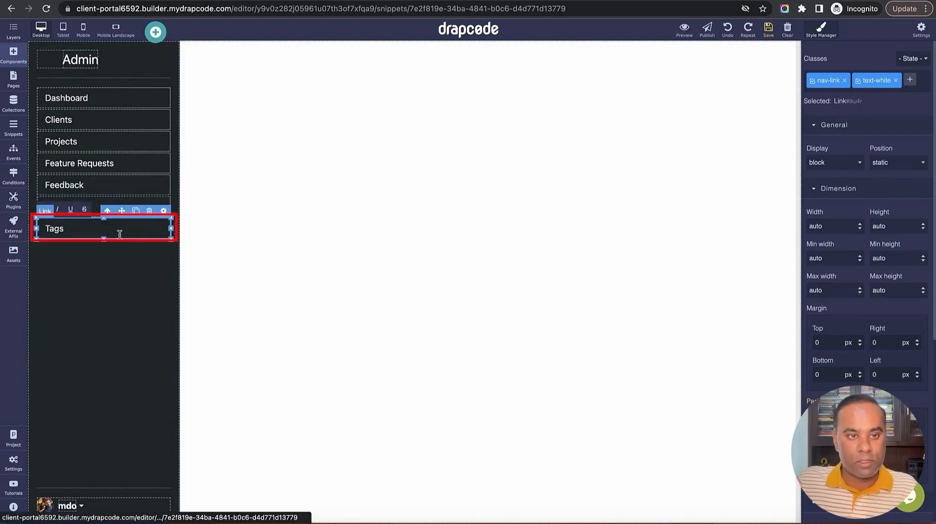
{"action": "key", "text": "ctrl+a"}
{"action": "key", "text": "BackSpace"}
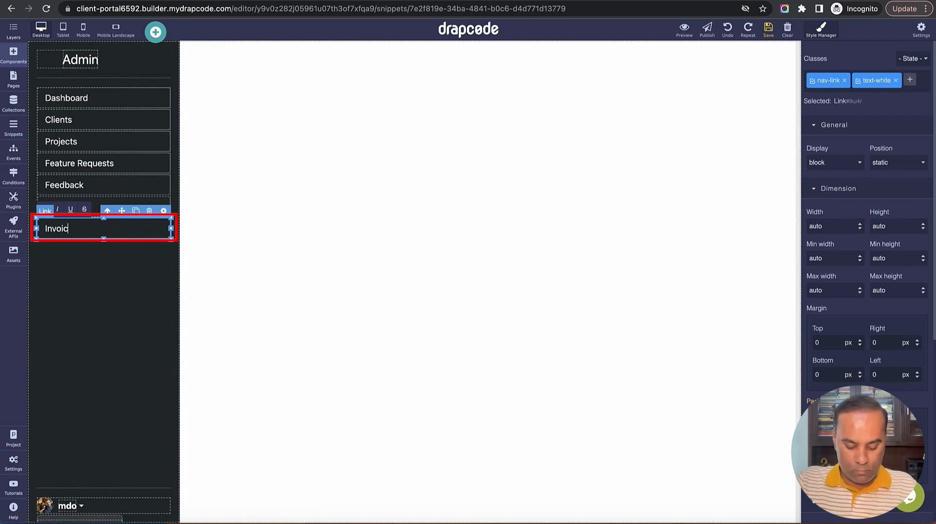
{"action": "left_click", "coordinate": [136, 210]}
{"action": "double_click", "coordinate": [118, 250]}
{"action": "type", "text": "Users"}
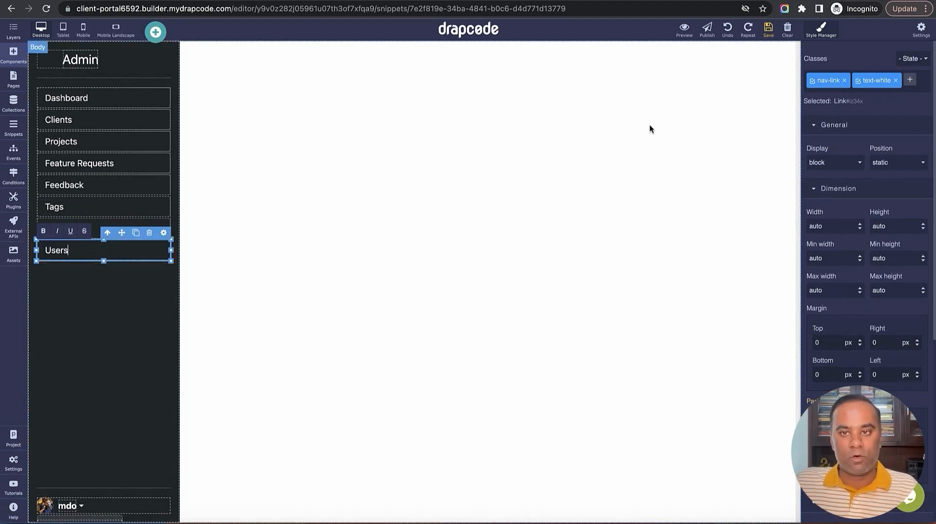
{"action": "left_click", "coordinate": [768, 29]}
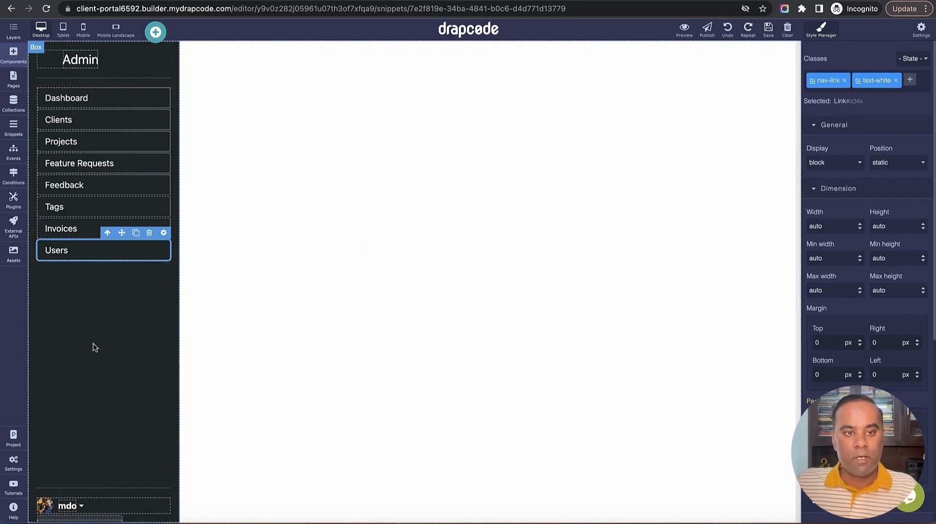
Open the Admin Dashboard page for editing
{"action": "left_click", "coordinate": [13, 102]}
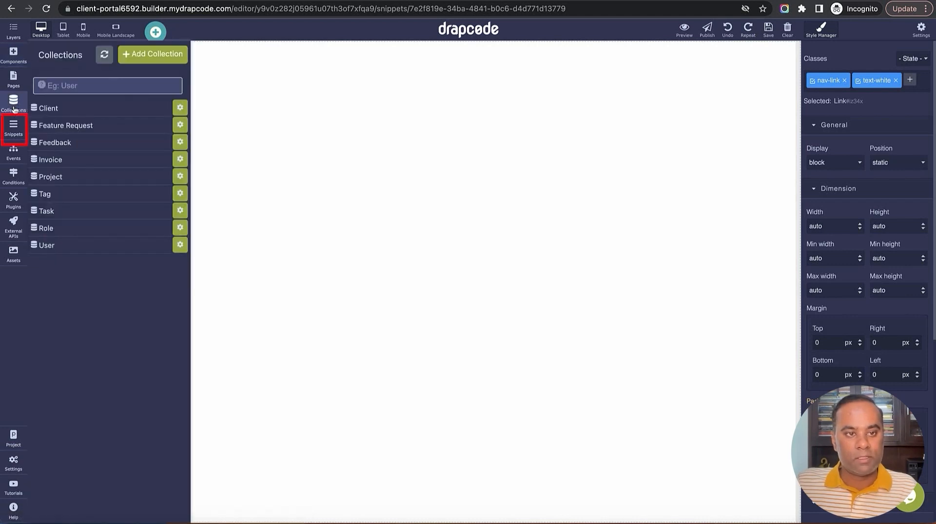
{"action": "left_click", "coordinate": [20, 131]}
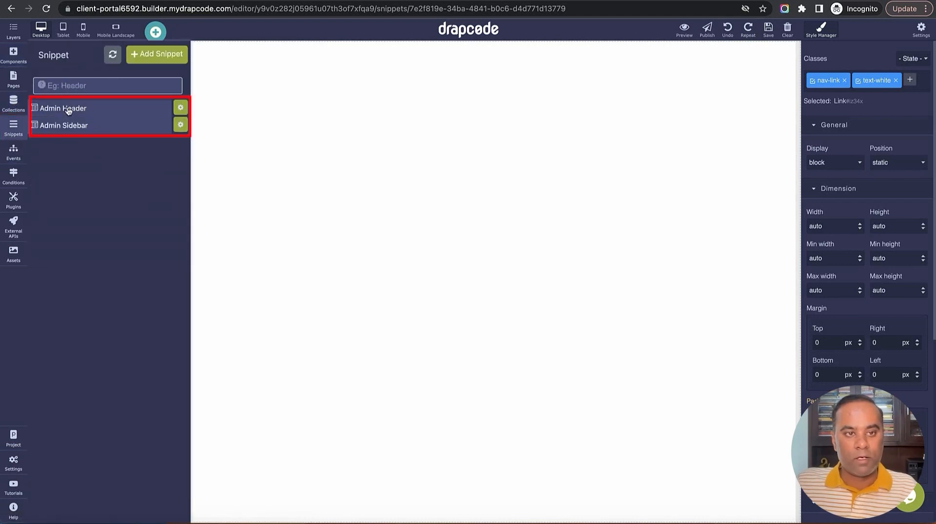
{"action": "left_click", "coordinate": [14, 80]}
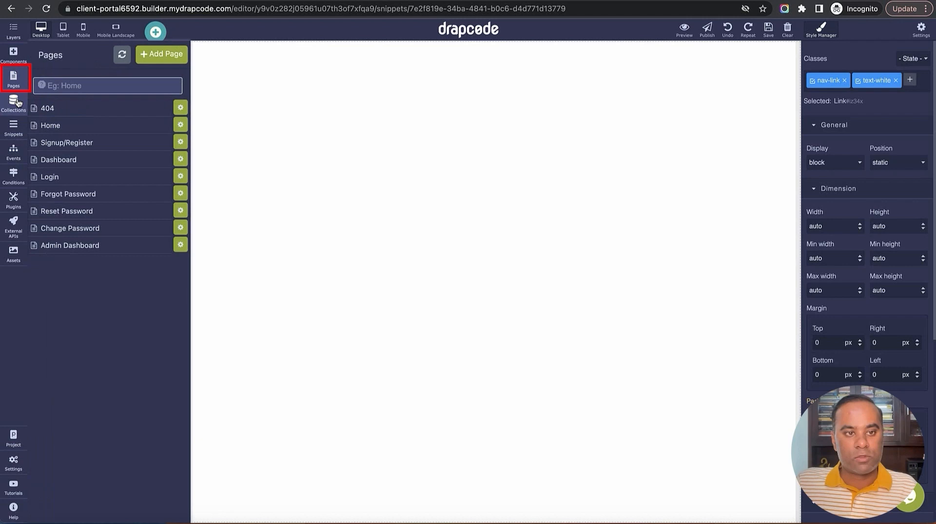
{"action": "left_click", "coordinate": [59, 160]}
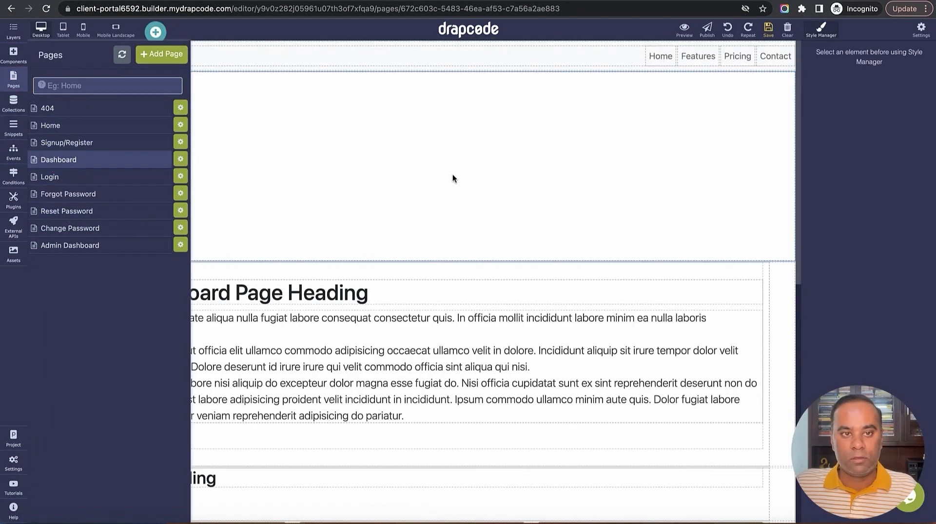
{"action": "left_click", "coordinate": [86, 247]}
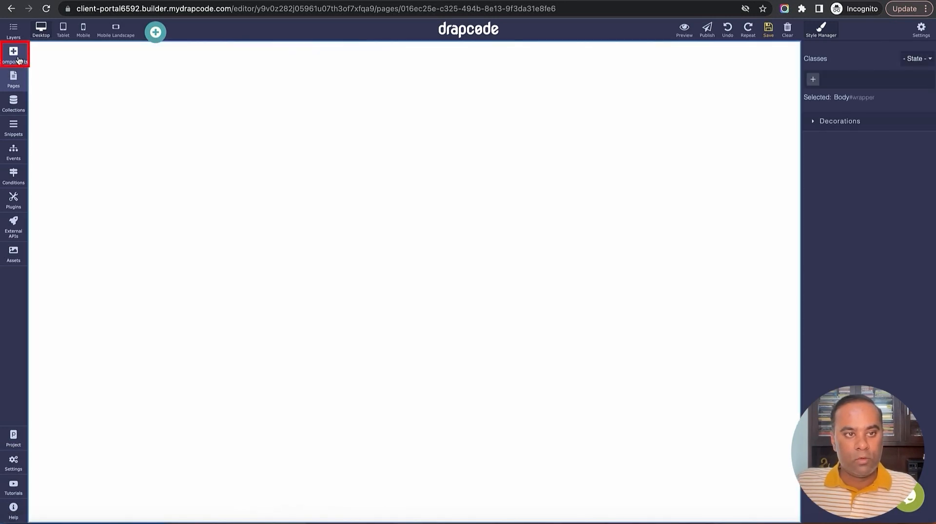
Place a Snippet block on the empty page and set it to Admin Header
{"action": "left_click", "coordinate": [18, 59]}
{"action": "left_click_drag", "start_coordinate": [139, 249], "coordinate": [244, 185]}
{"action": "left_click", "coordinate": [835, 79]}
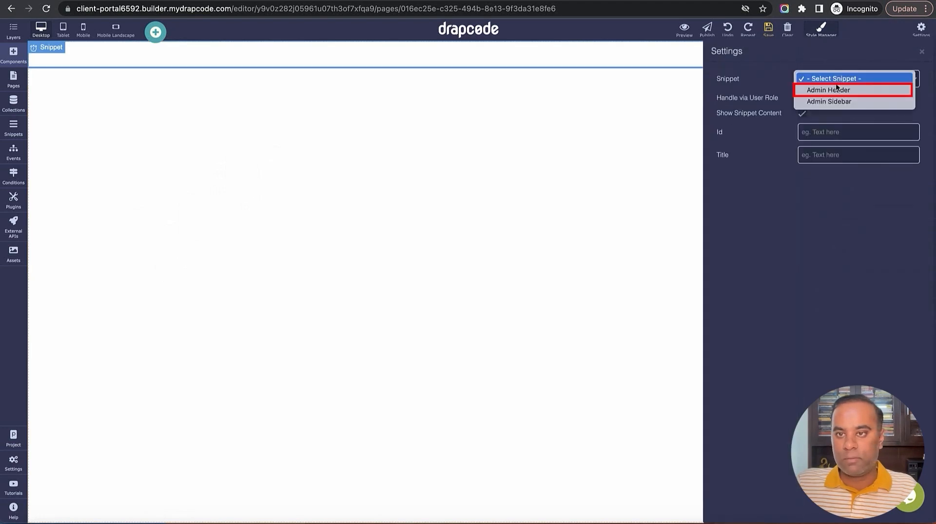
{"action": "left_click", "coordinate": [838, 90]}
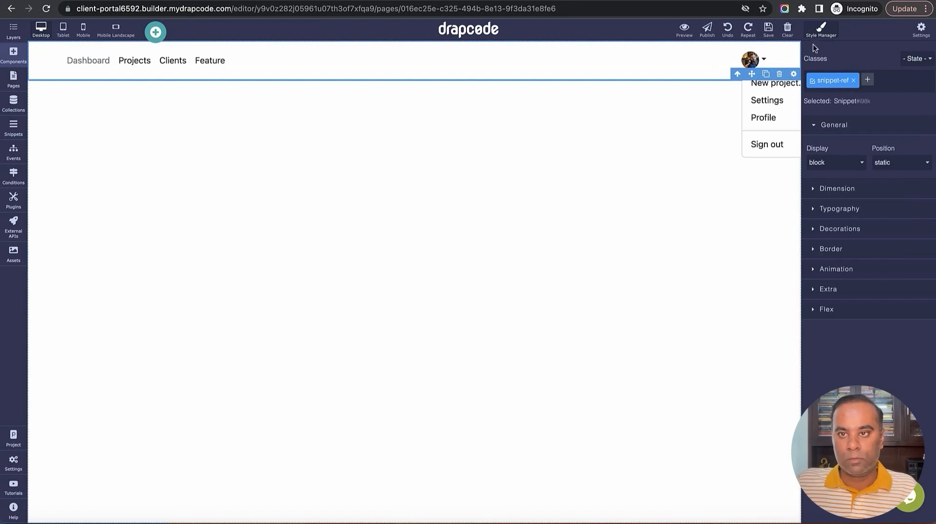
Add a second Snippet block below the header and set it to Admin Sidebar
{"action": "left_click", "coordinate": [14, 55]}
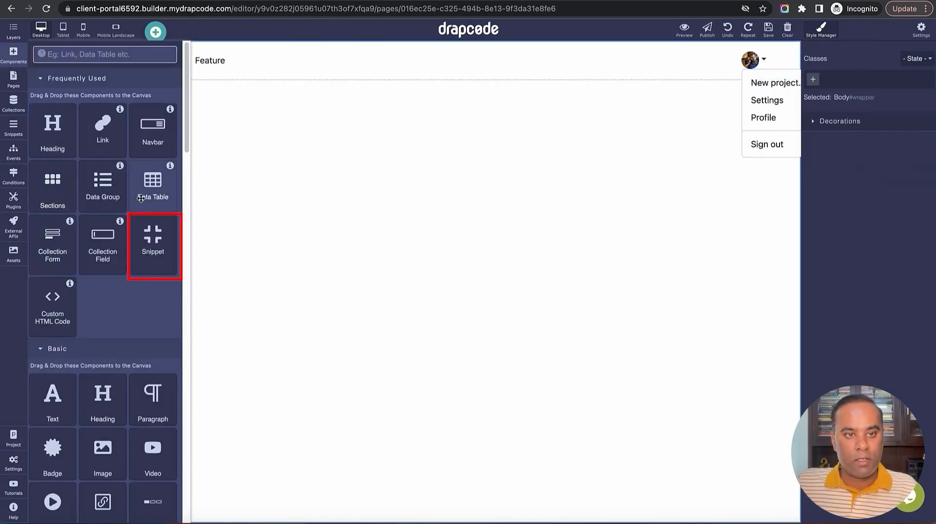
{"action": "left_click_drag", "start_coordinate": [140, 242], "coordinate": [204, 267]}
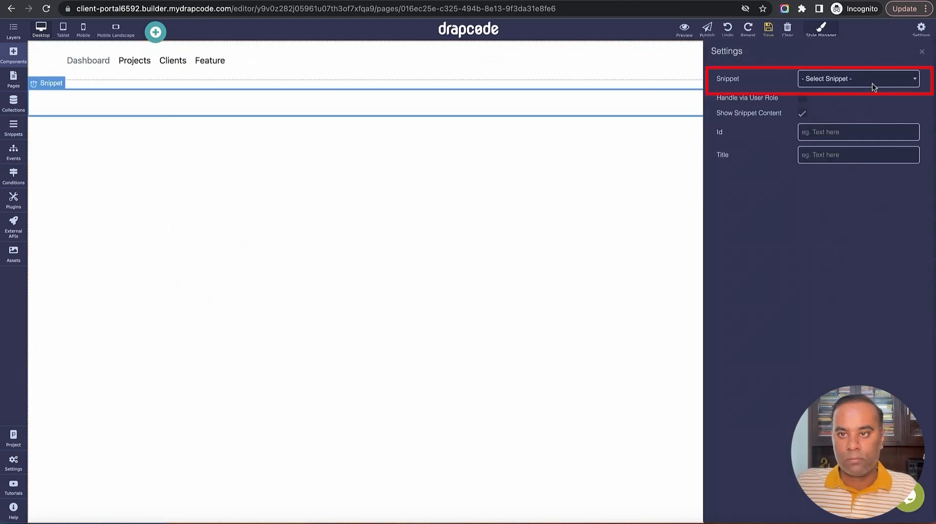
{"action": "left_click", "coordinate": [872, 80]}
{"action": "left_click", "coordinate": [868, 101]}
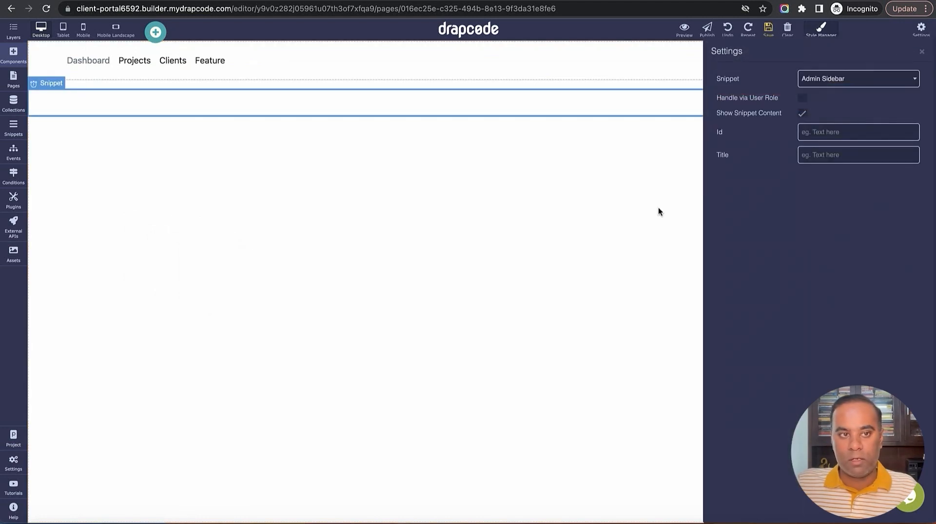
{"action": "left_click", "coordinate": [625, 217]}
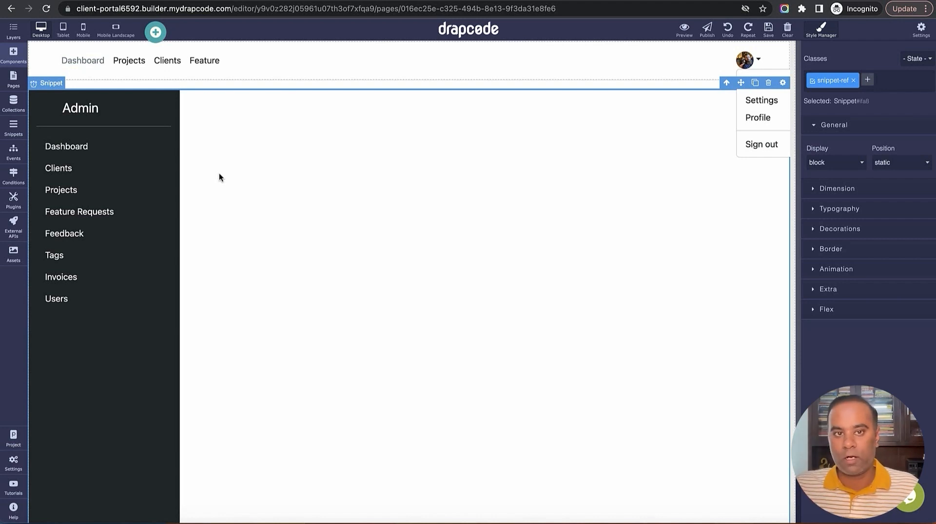
{"action": "left_click", "coordinate": [15, 57]}
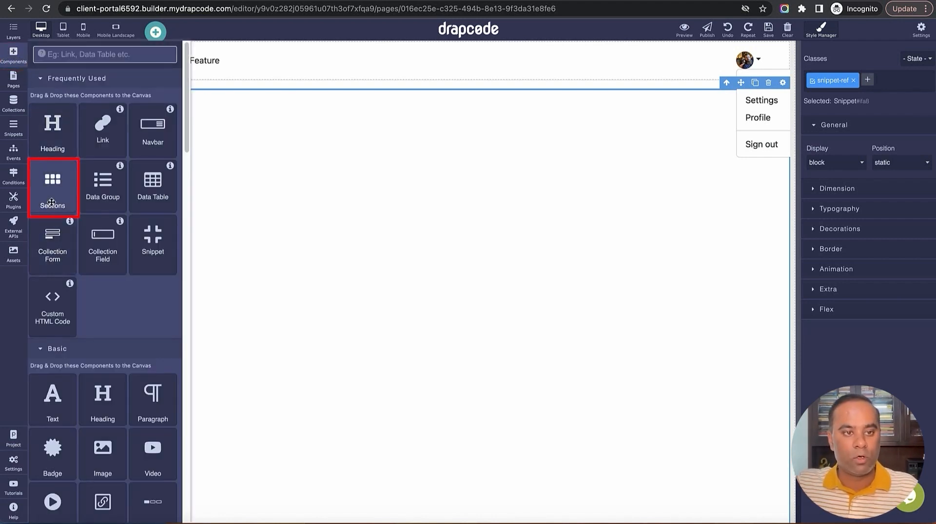
Insert a blank two-column Sections layout onto the page
{"action": "left_click_drag", "start_coordinate": [49, 195], "coordinate": [208, 57]}
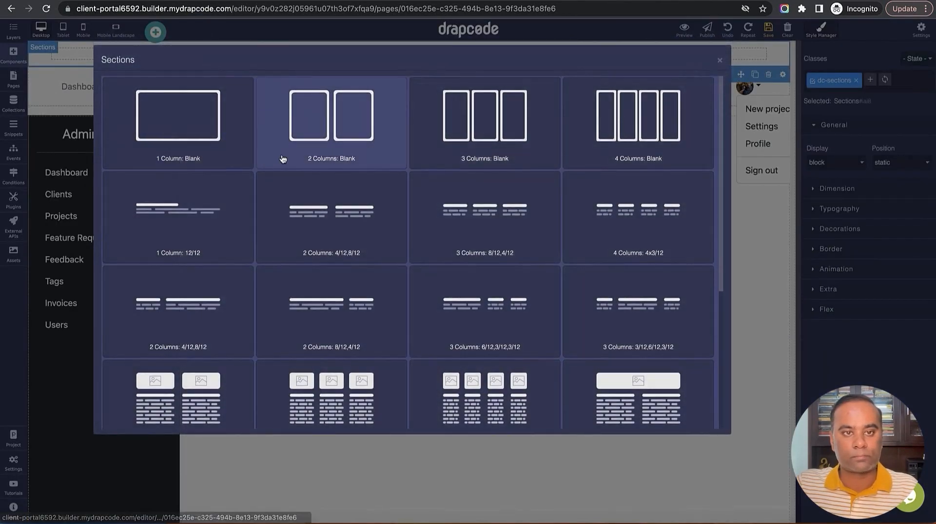
{"action": "left_click", "coordinate": [333, 134]}
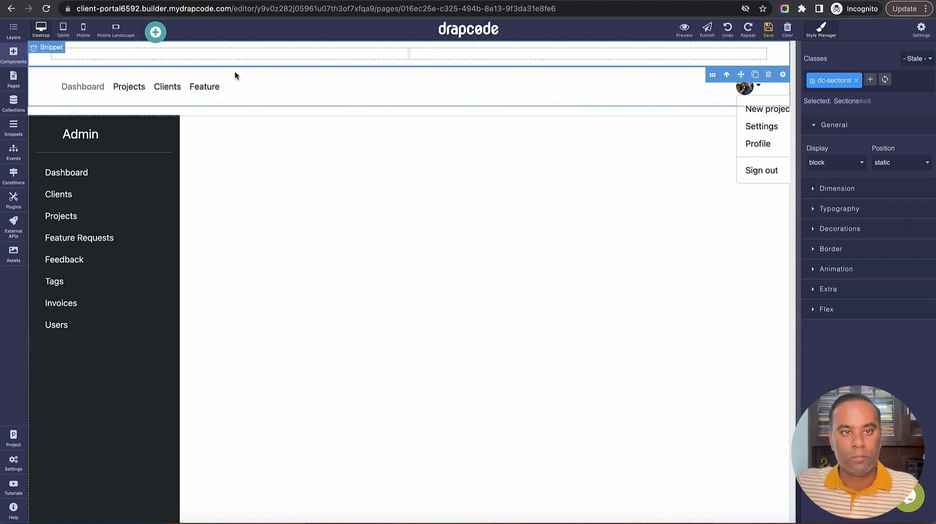
{"action": "left_click", "coordinate": [15, 55]}
In Layers, move the Sections Container to the top of Body, then check its Row and Columns
{"action": "left_click", "coordinate": [13, 30]}
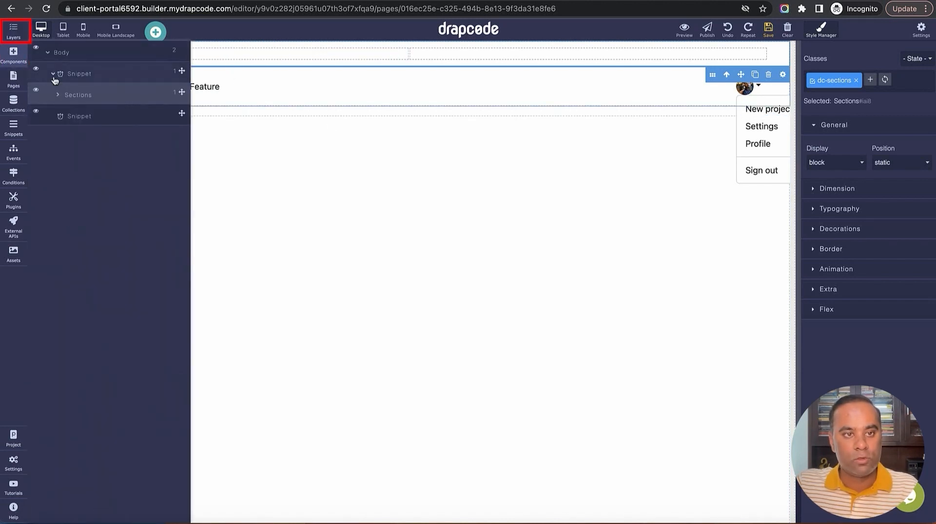
{"action": "left_click", "coordinate": [59, 95]}
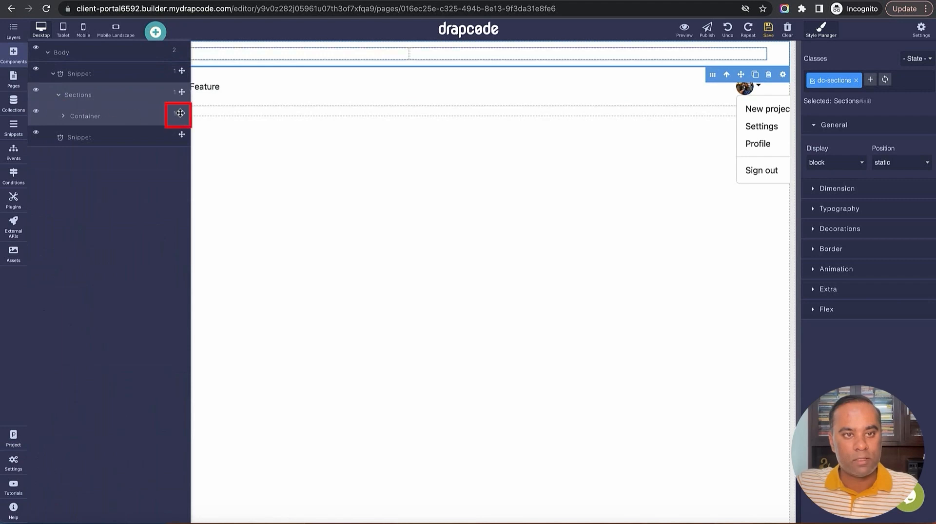
{"action": "left_click_drag", "start_coordinate": [181, 114], "coordinate": [181, 68]}
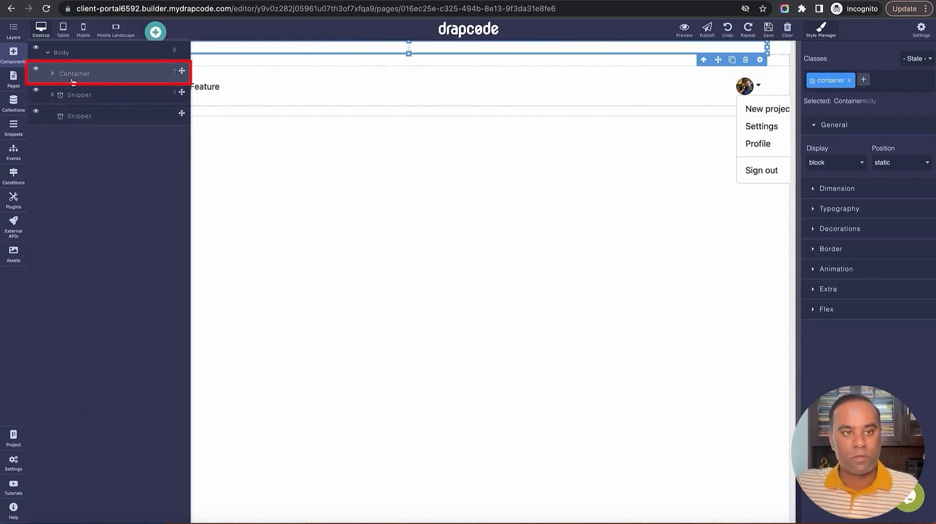
{"action": "left_click", "coordinate": [77, 117]}
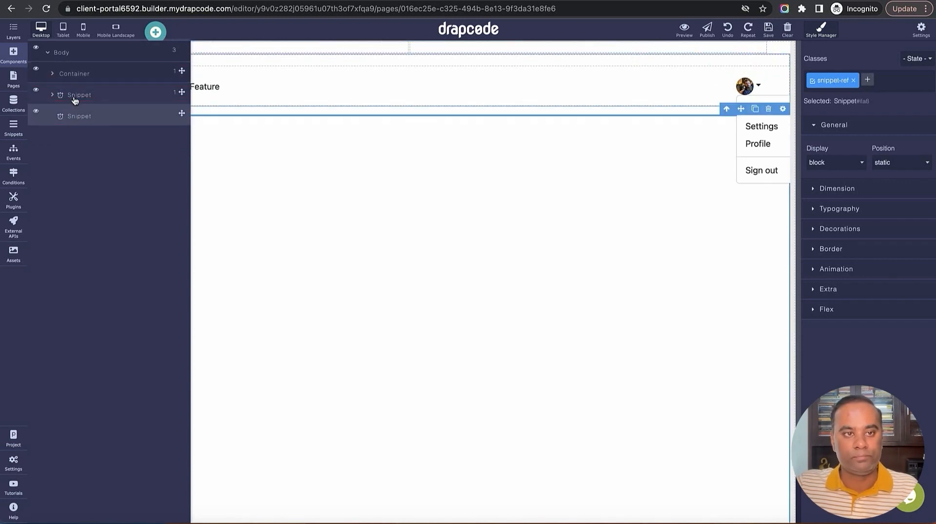
{"action": "left_click", "coordinate": [52, 76]}
{"action": "left_click", "coordinate": [78, 99]}
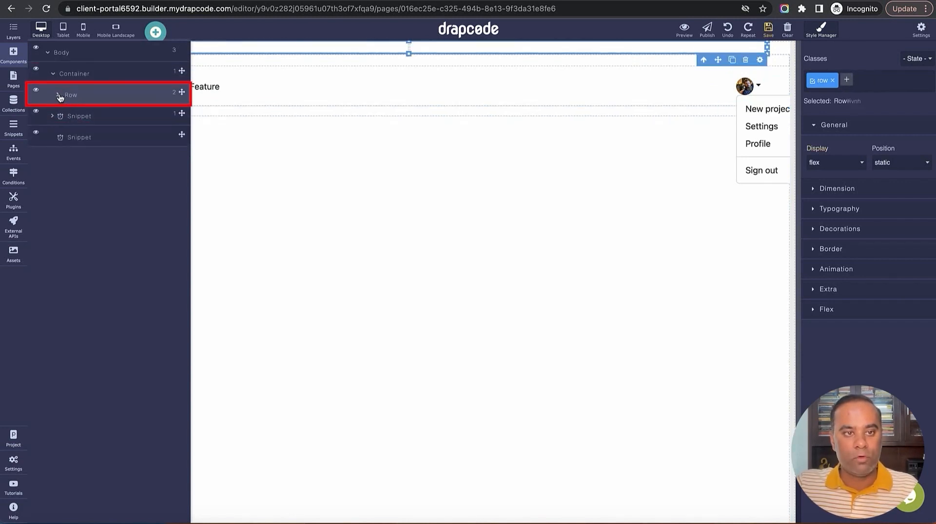
{"action": "left_click", "coordinate": [59, 96]}
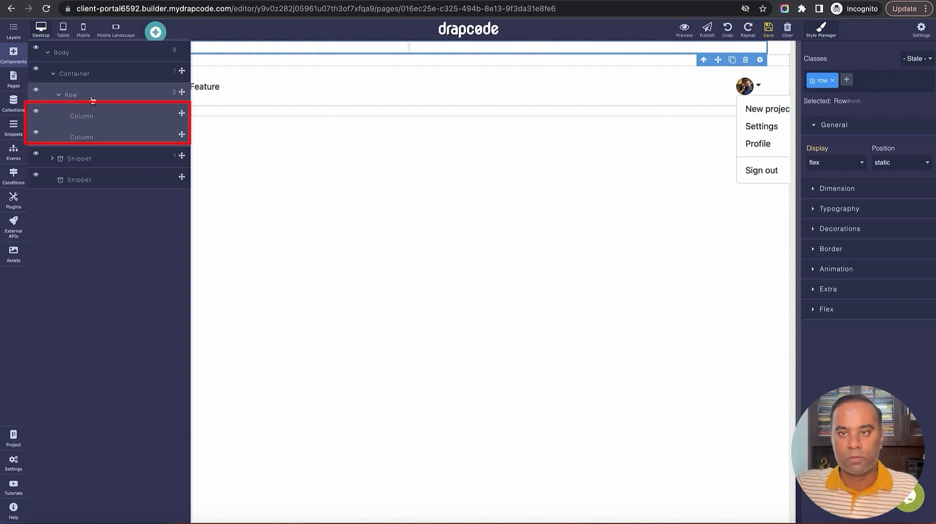
{"action": "left_click", "coordinate": [93, 75]}
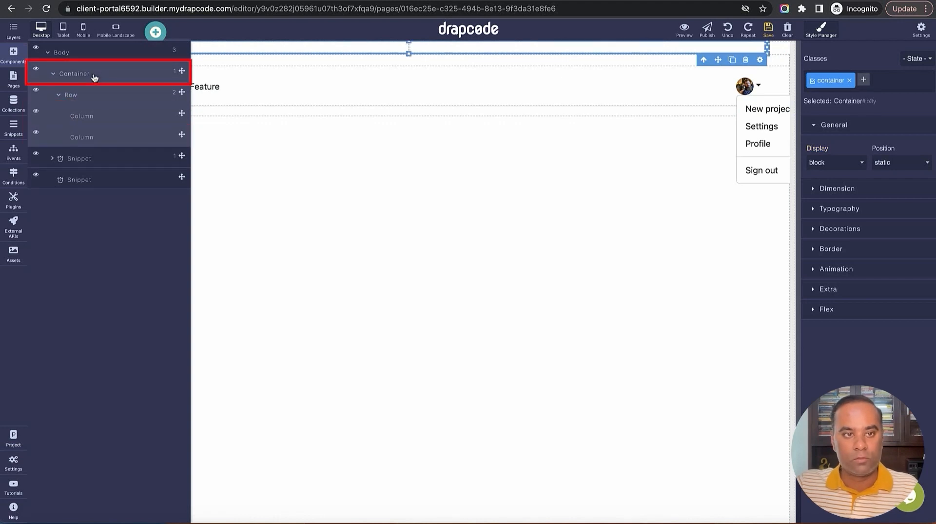
Make the Container full width and save
{"action": "left_click", "coordinate": [759, 61]}
{"action": "left_click", "coordinate": [840, 78]}
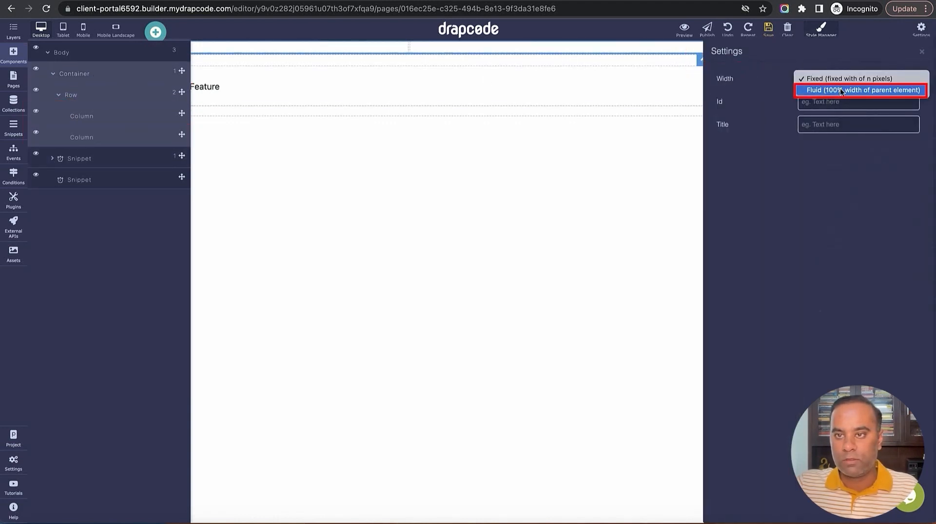
{"action": "left_click", "coordinate": [841, 90]}
{"action": "left_click", "coordinate": [768, 30]}
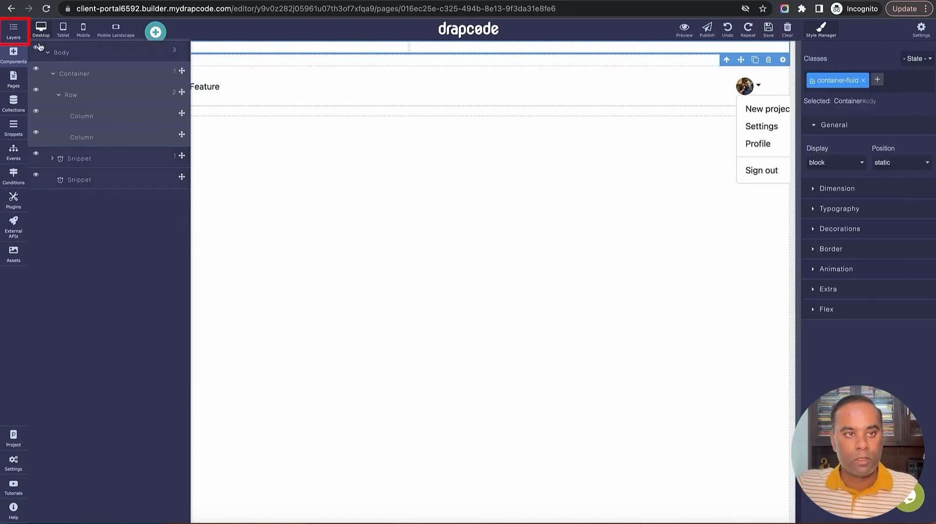
Narrow the left column to 2/12 on laptop and tablet widths and save
{"action": "left_click", "coordinate": [13, 30]}
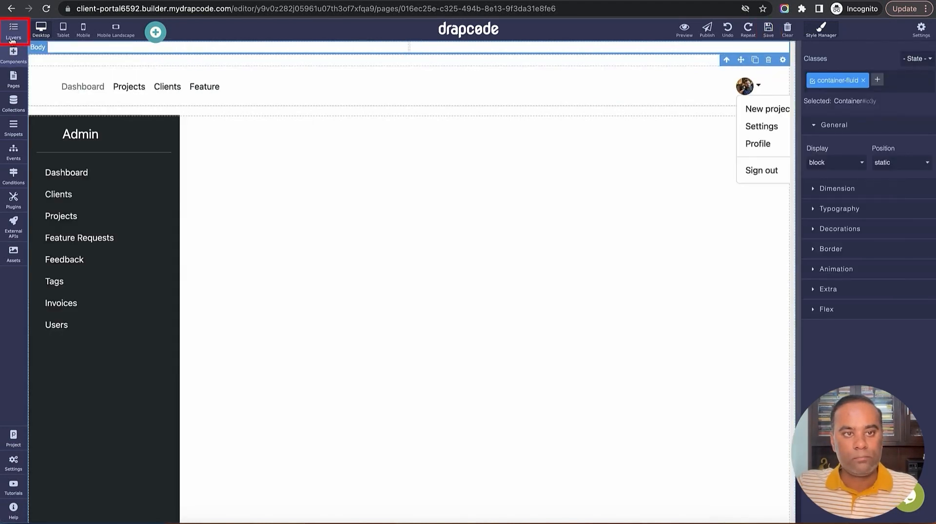
{"action": "left_click", "coordinate": [145, 46]}
{"action": "left_click", "coordinate": [463, 47]}
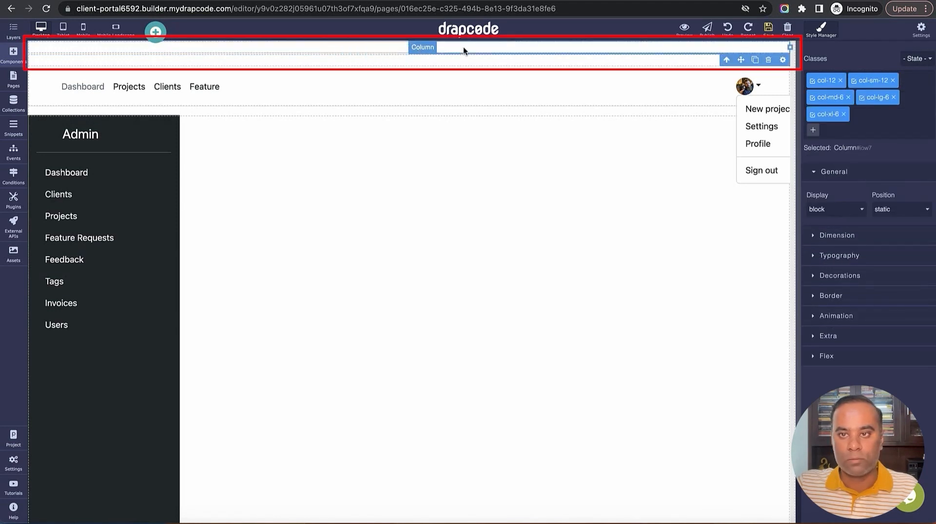
{"action": "left_click", "coordinate": [268, 47]}
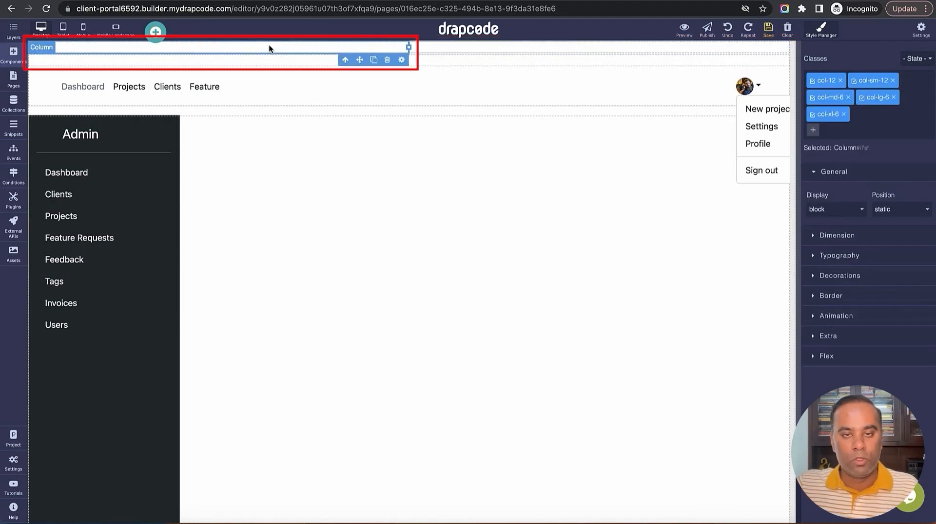
{"action": "left_click_drag", "start_coordinate": [407, 47], "coordinate": [177, 48]}
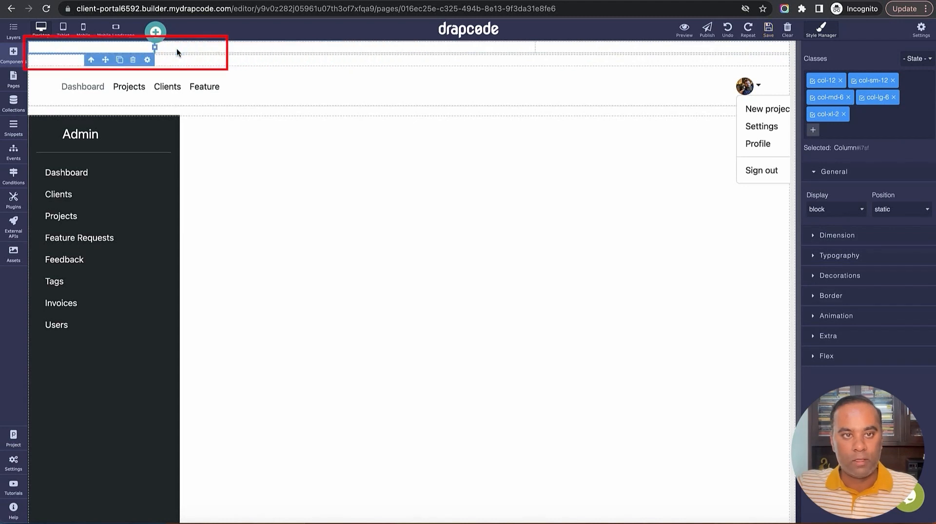
{"action": "left_click", "coordinate": [147, 60]}
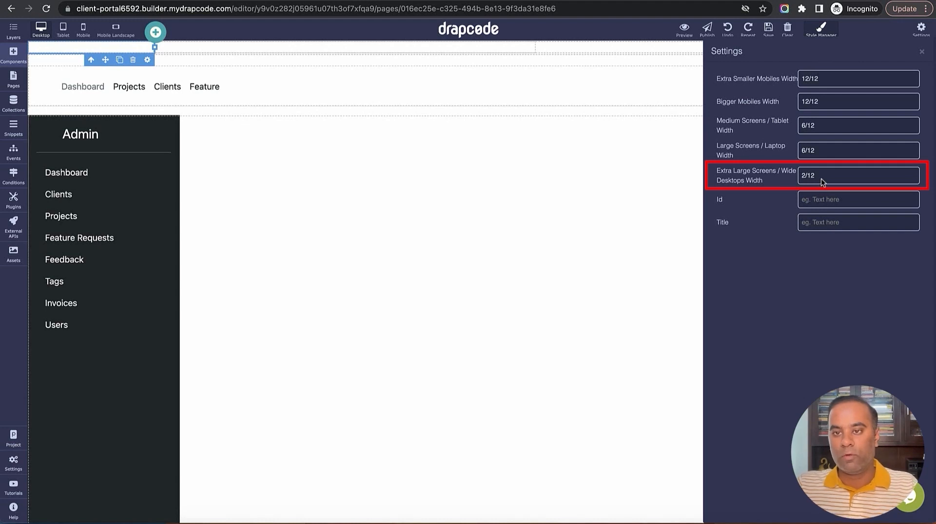
{"action": "left_click", "coordinate": [817, 154]}
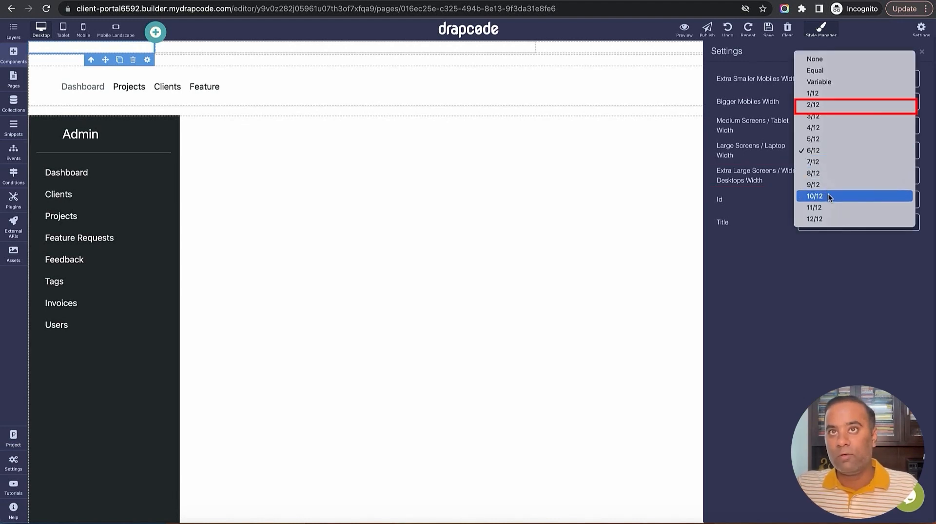
{"action": "left_click", "coordinate": [821, 107]}
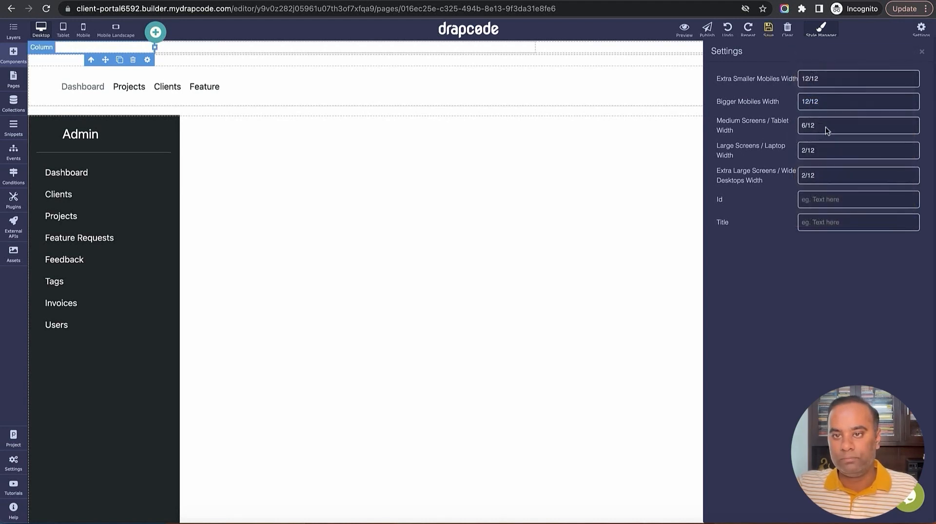
{"action": "left_click", "coordinate": [827, 127]}
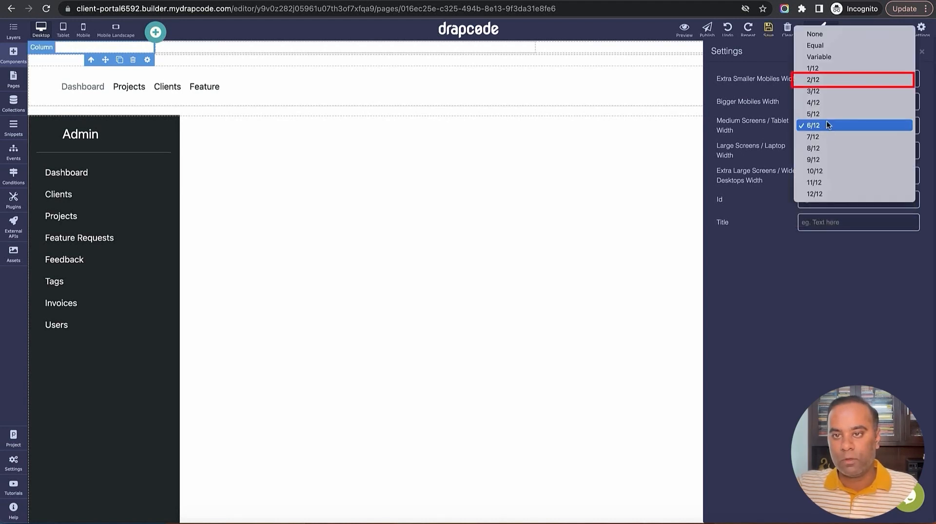
{"action": "left_click", "coordinate": [822, 83]}
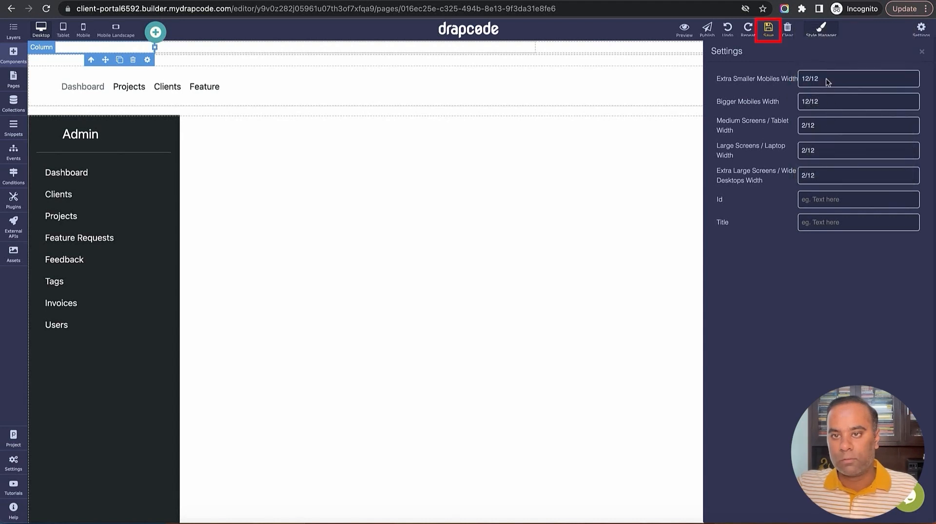
{"action": "left_click", "coordinate": [768, 30]}
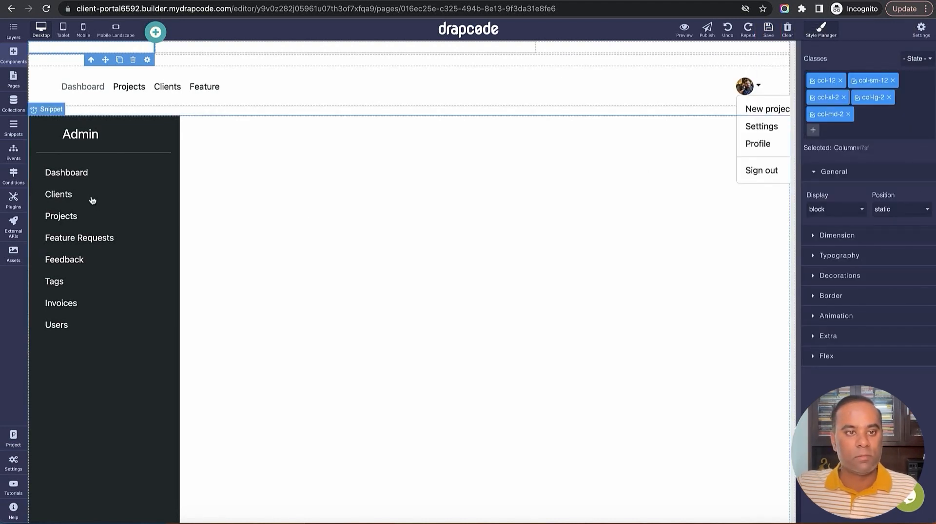
Widen the right column and place the Admin Sidebar snippet in the left column
{"action": "left_click", "coordinate": [231, 47]}
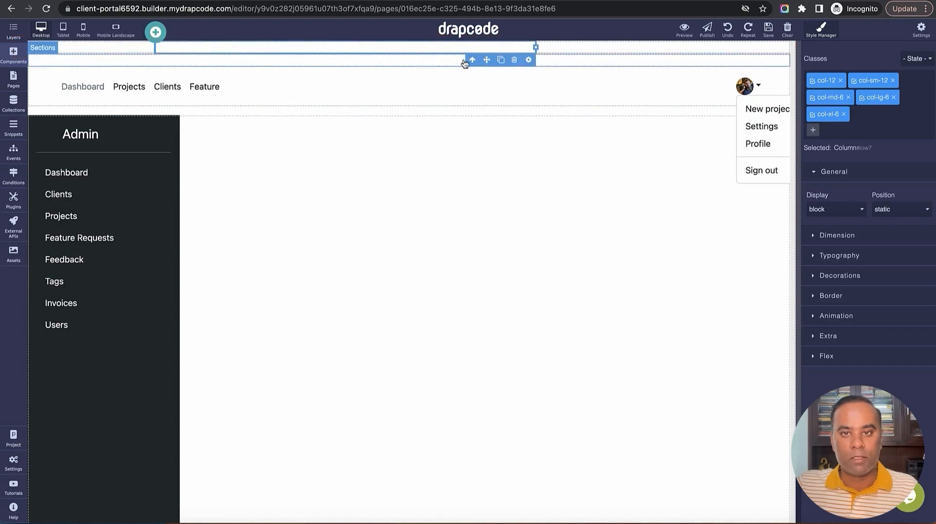
{"action": "left_click_drag", "start_coordinate": [532, 46], "coordinate": [789, 47]}
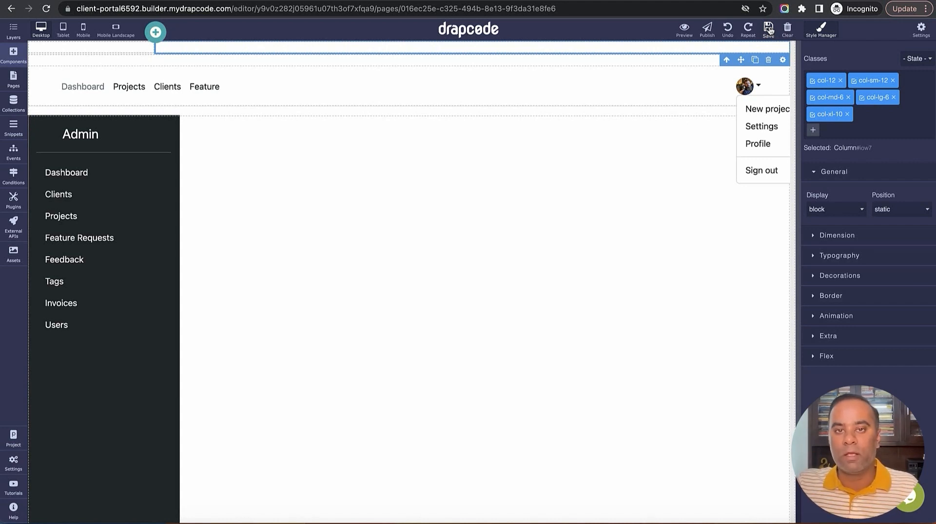
{"action": "left_click", "coordinate": [109, 46]}
{"action": "left_click", "coordinate": [228, 50]}
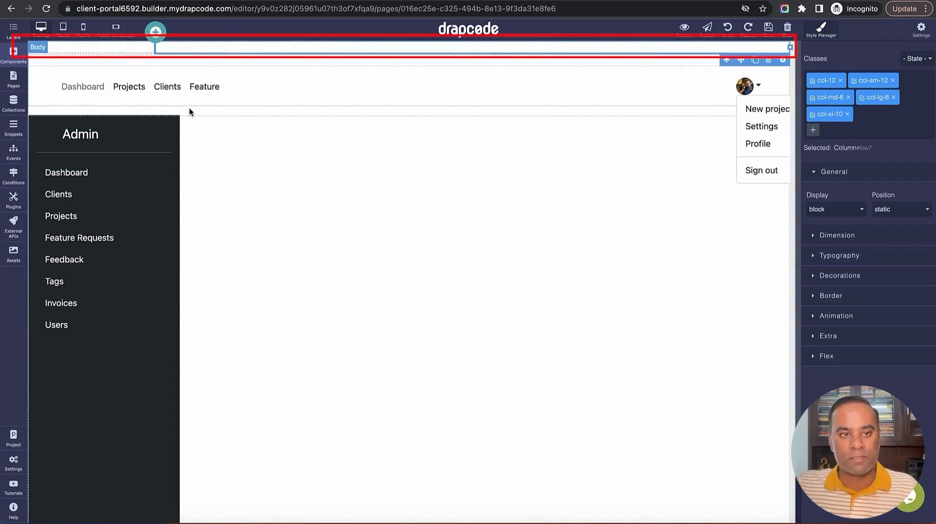
{"action": "left_click", "coordinate": [112, 49]}
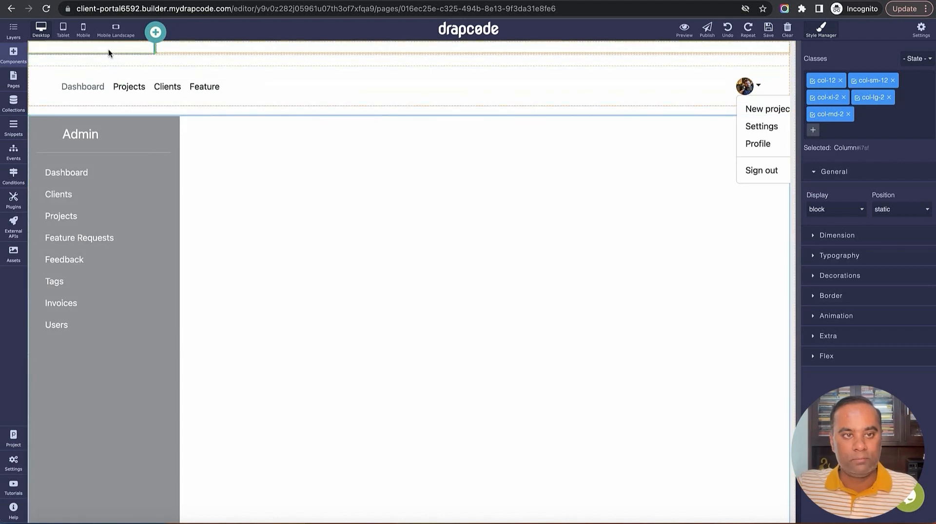
{"action": "left_click_drag", "start_coordinate": [104, 46], "coordinate": [103, 46]}
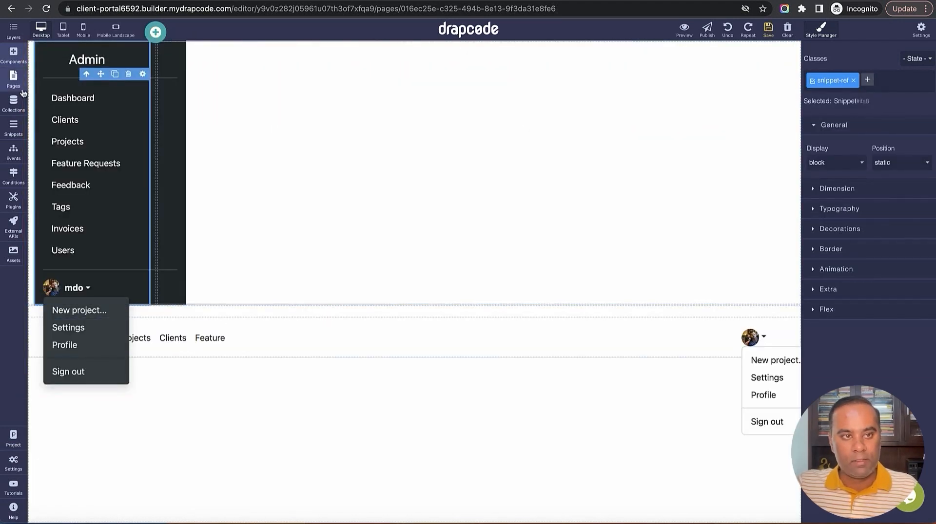
In Layers, move the header snippet into the right Column
{"action": "left_click", "coordinate": [13, 29]}
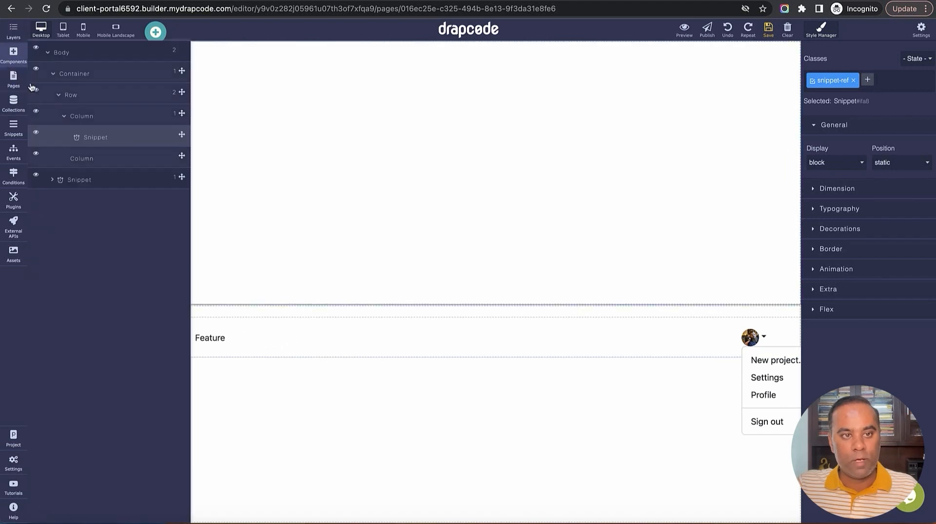
{"action": "left_click", "coordinate": [65, 118]}
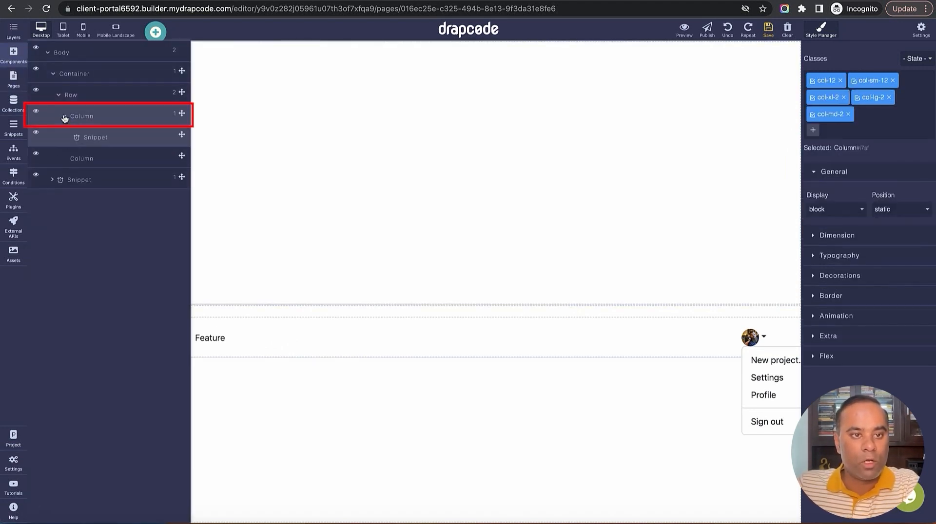
{"action": "left_click", "coordinate": [64, 118]}
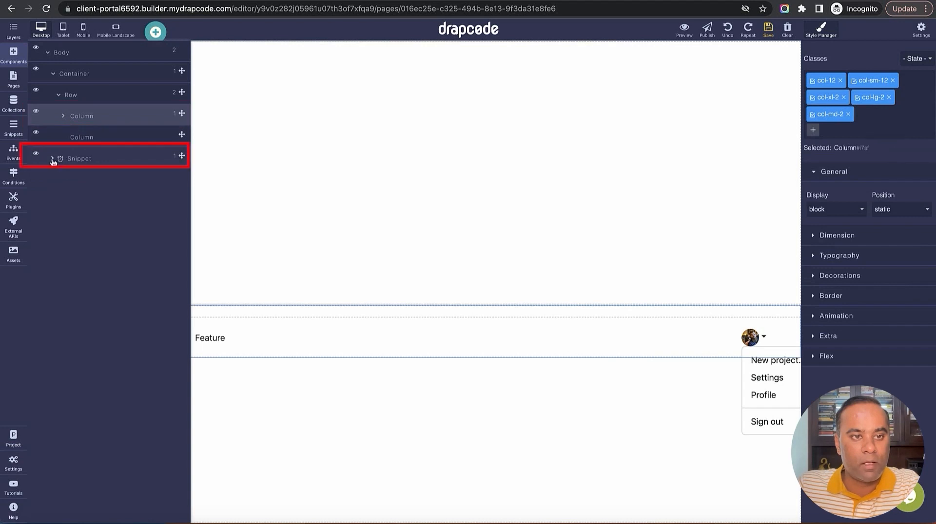
{"action": "left_click", "coordinate": [64, 158]}
{"action": "left_click_drag", "start_coordinate": [177, 159], "coordinate": [180, 139]}
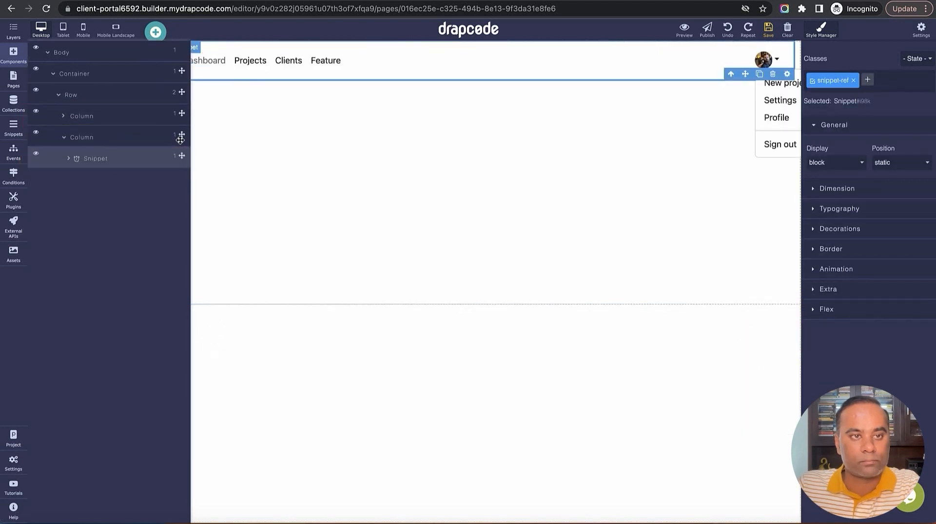
{"action": "left_click", "coordinate": [64, 138]}
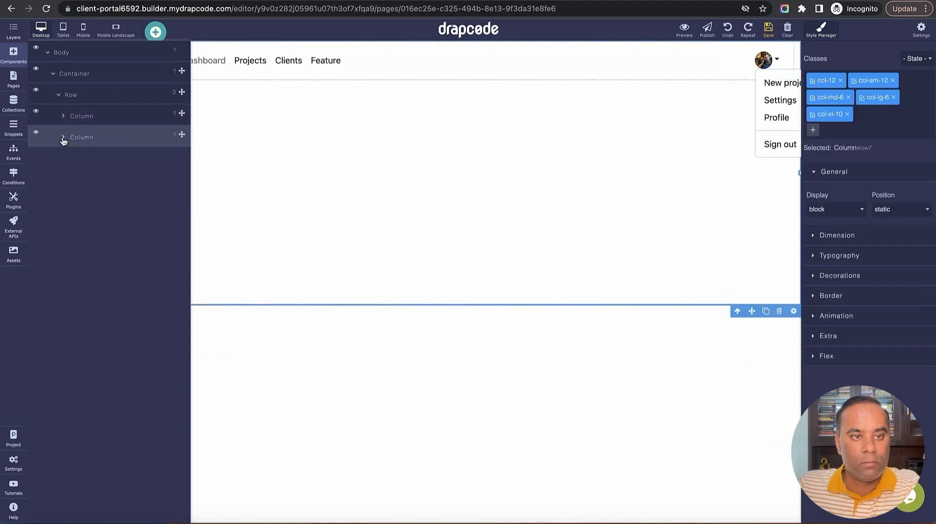
{"action": "left_click", "coordinate": [64, 96]}
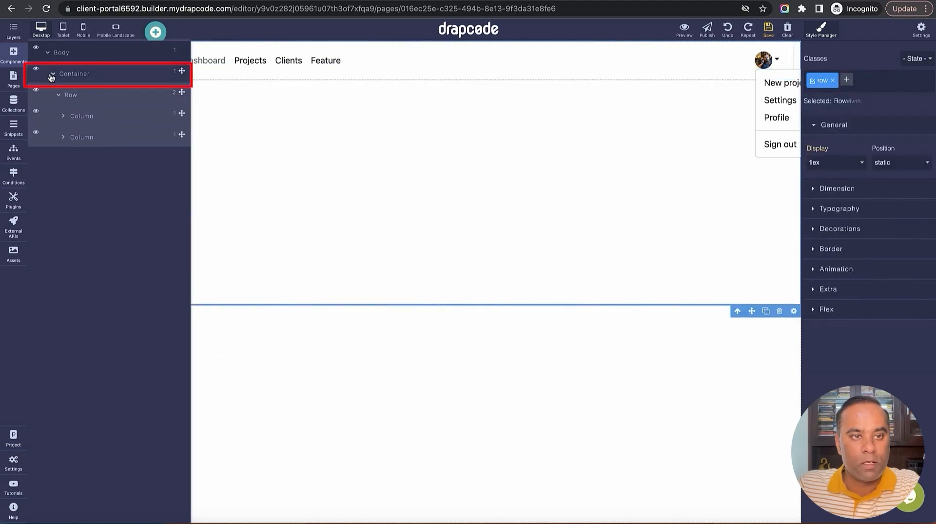
{"action": "left_click", "coordinate": [51, 76]}
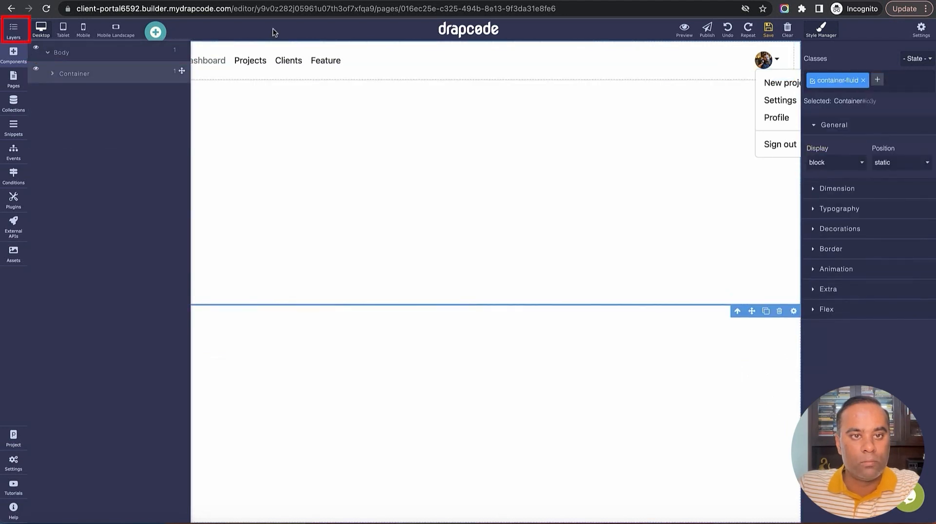
{"action": "left_click", "coordinate": [13, 30]}
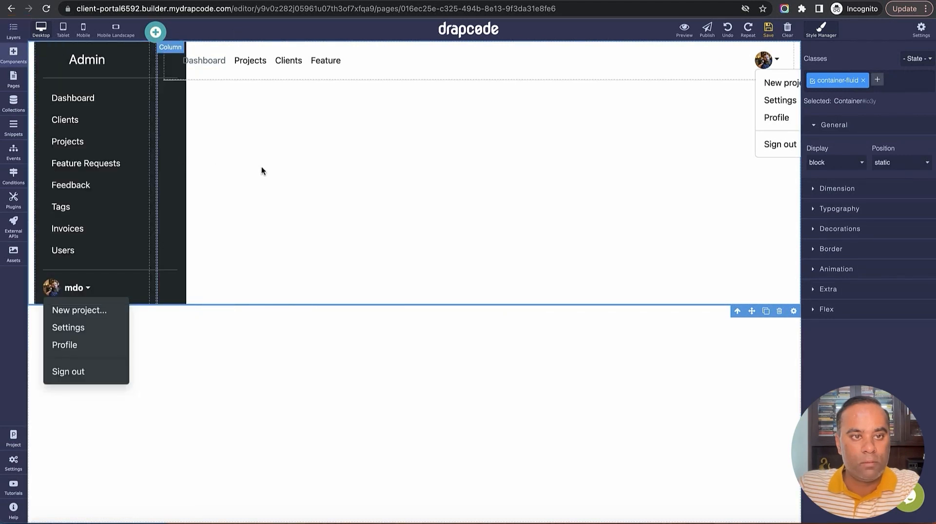
{"action": "left_click", "coordinate": [165, 207]}
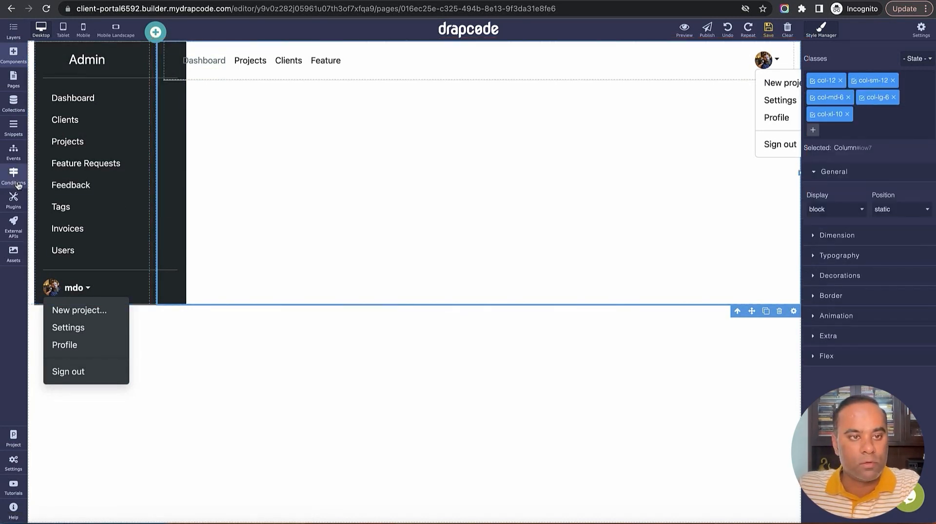
{"action": "left_click", "coordinate": [31, 191]}
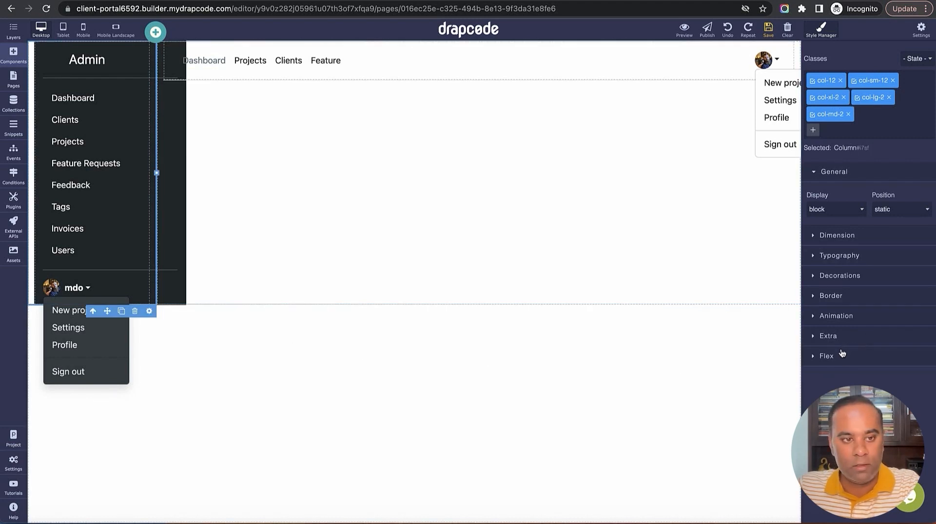
Set the sidebar column's Padding Right and Padding Left to 0 in Dimension settings
{"action": "left_click", "coordinate": [843, 260]}
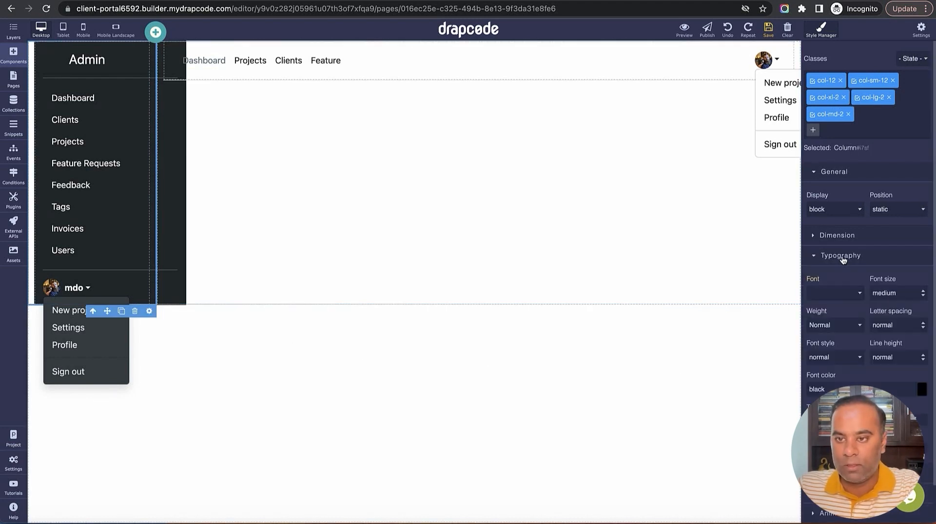
{"action": "scroll", "coordinate": [839, 349], "scroll_direction": "down", "scroll_amount": 1}
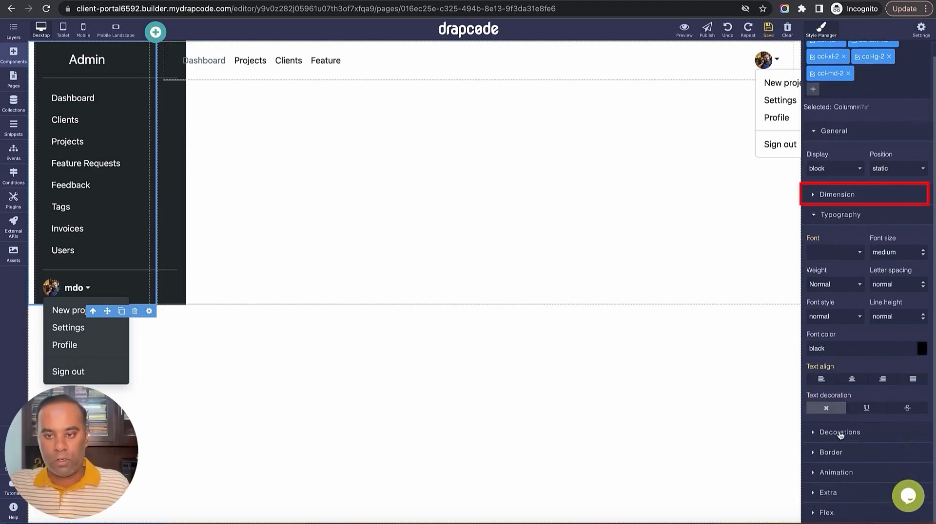
{"action": "left_click", "coordinate": [837, 195]}
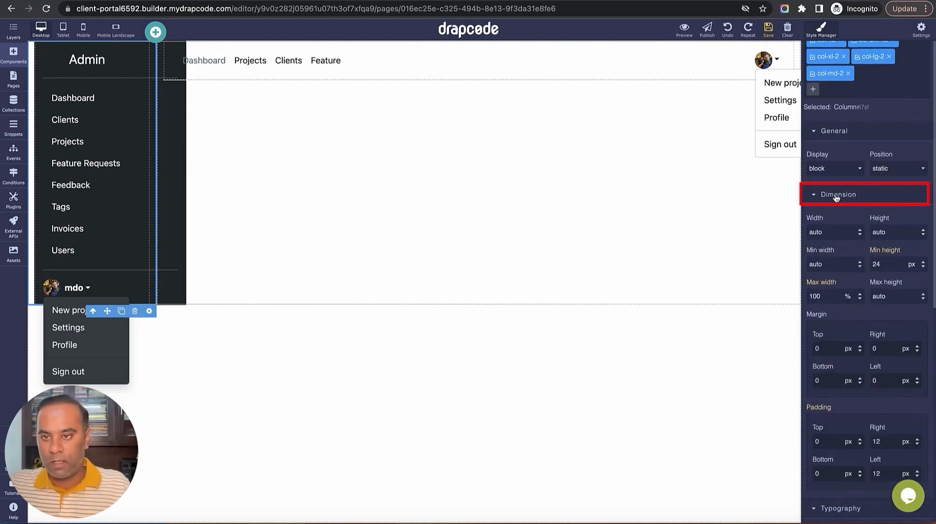
{"action": "scroll", "coordinate": [848, 314], "scroll_direction": "down", "scroll_amount": 2}
{"action": "double_click", "coordinate": [892, 339]}
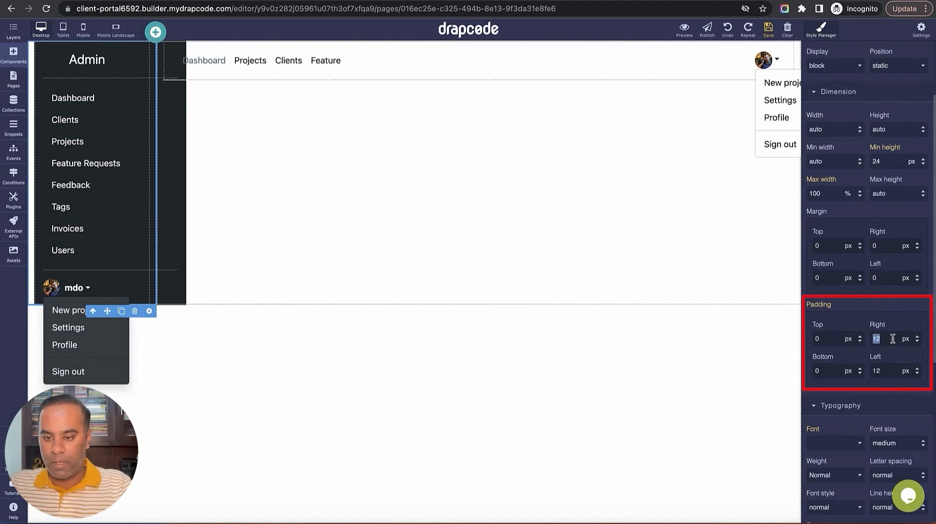
{"action": "type", "text": "0"}
{"action": "double_click", "coordinate": [888, 370]}
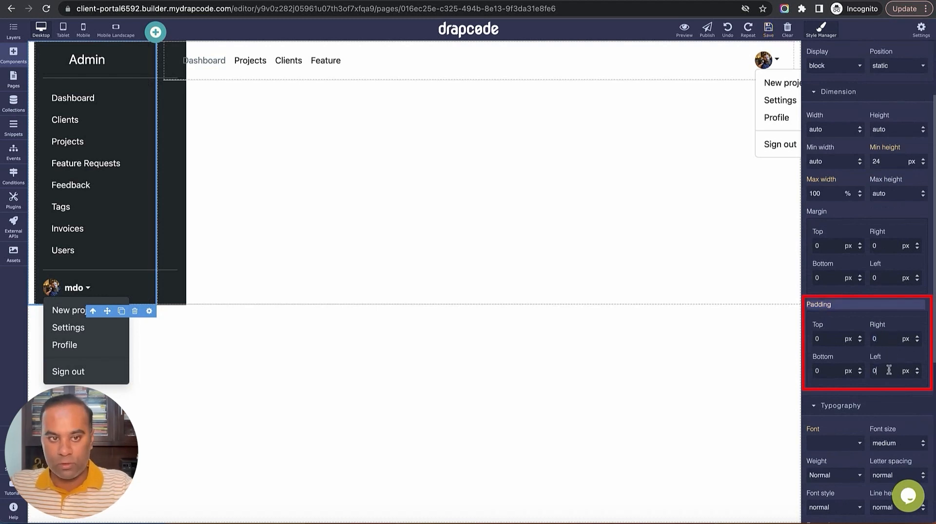
{"action": "left_click", "coordinate": [645, 172]}
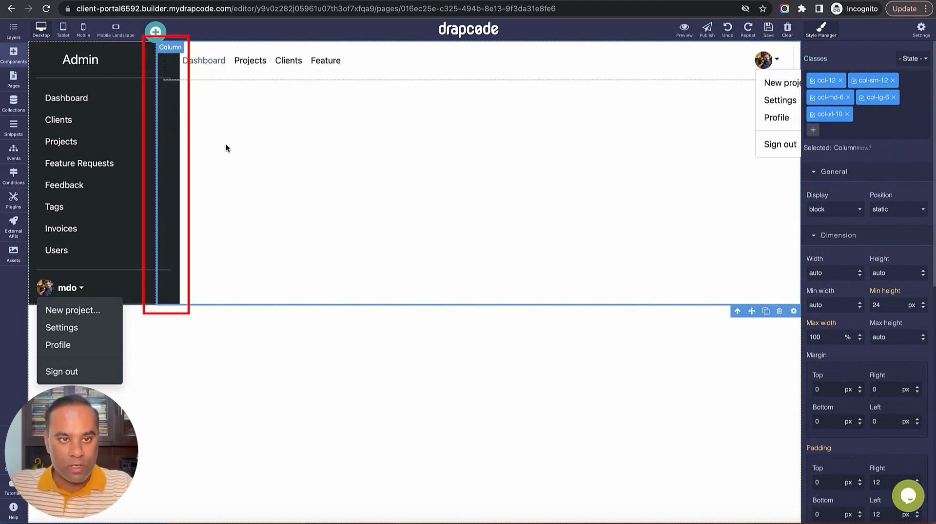
Open the Admin Sidebar snippet for editing
{"action": "left_click", "coordinate": [13, 79]}
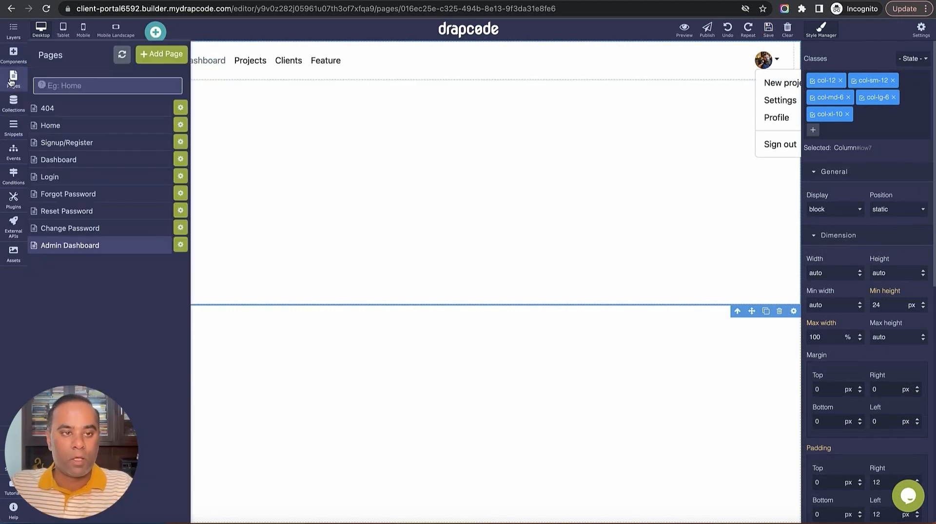
{"action": "left_click", "coordinate": [13, 127]}
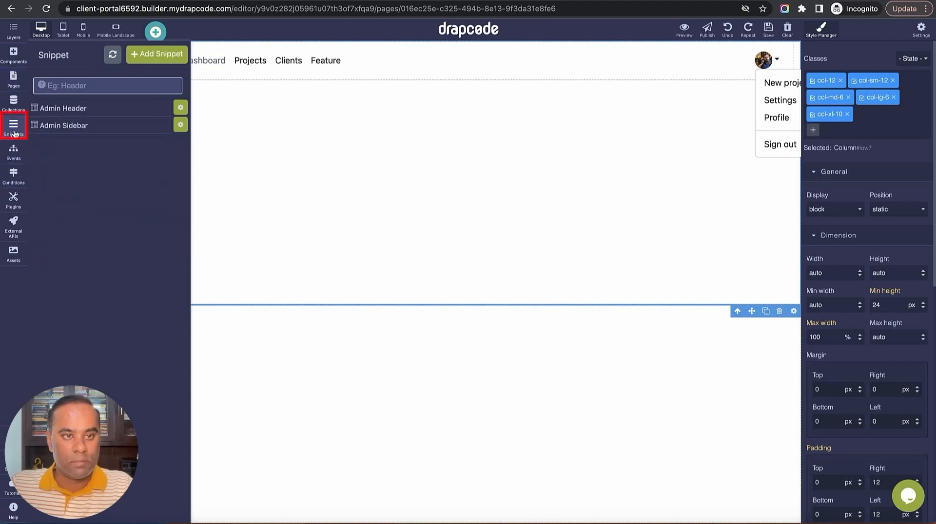
{"action": "left_click", "coordinate": [65, 127]}
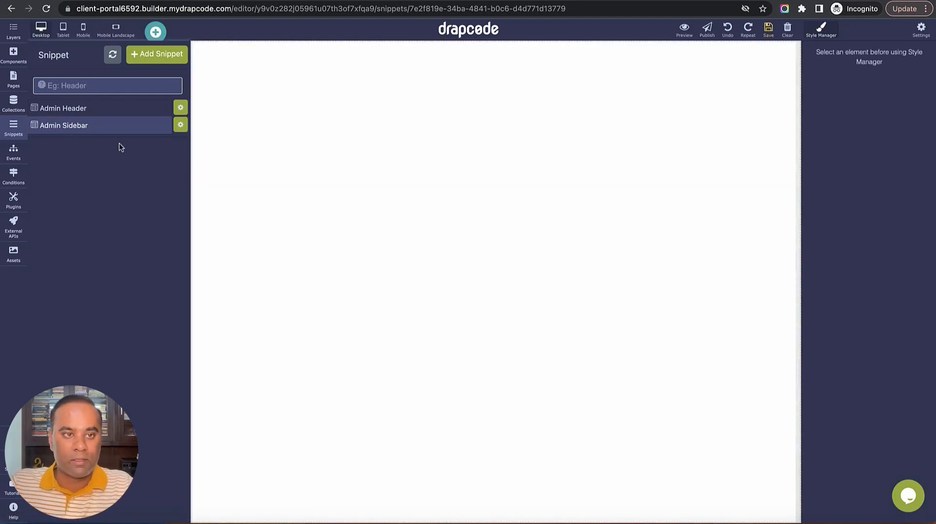
Change the sidebar's outer Box width from 280 to 100% and save the snippet
{"action": "left_click", "coordinate": [163, 303]}
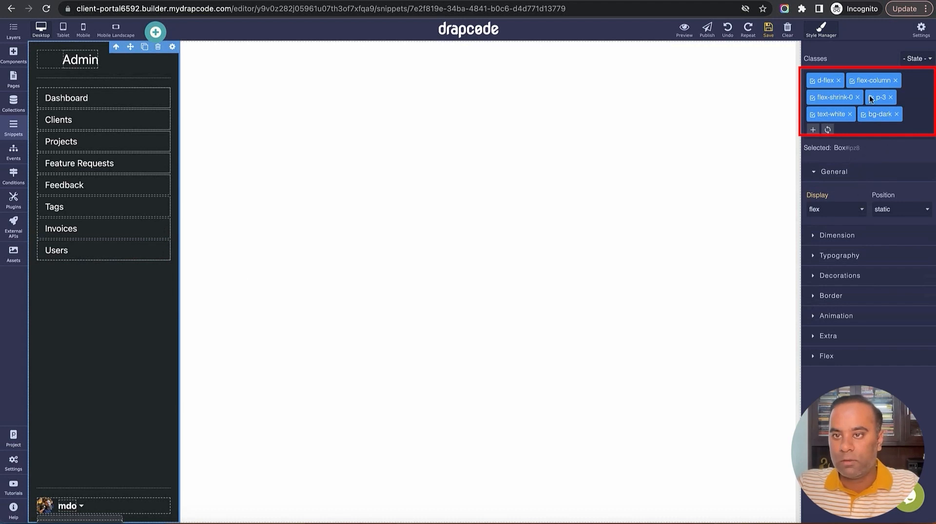
{"action": "left_click", "coordinate": [847, 241]}
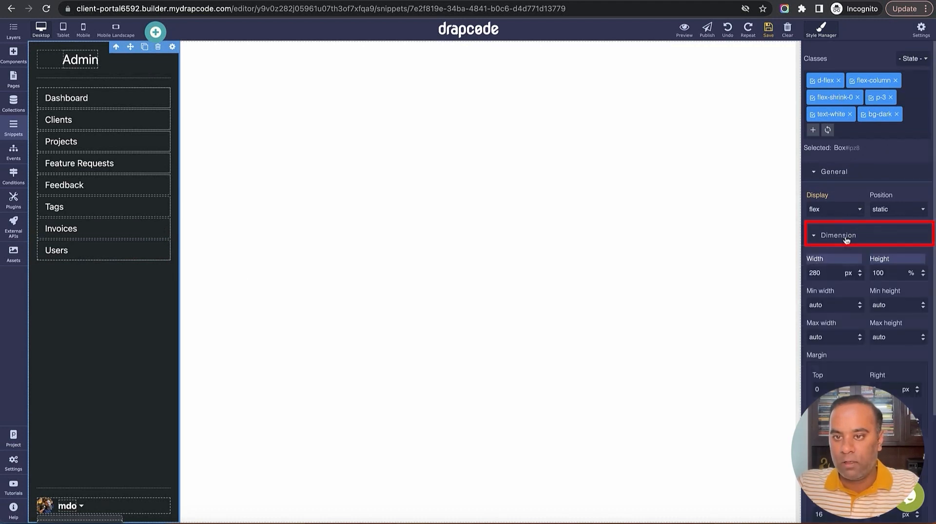
{"action": "double_click", "coordinate": [831, 274]}
{"action": "type", "text": "1"}
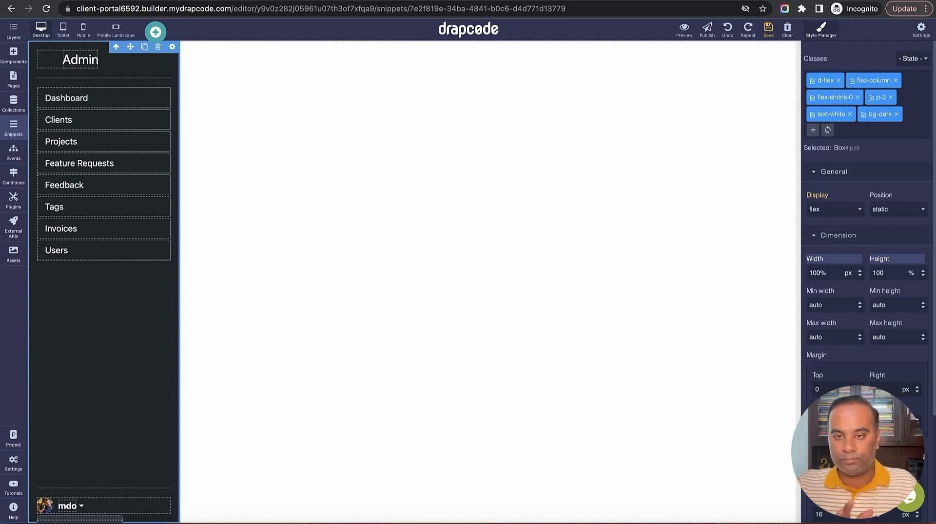
{"action": "type", "text": "00%"}
{"action": "key", "text": "Return"}
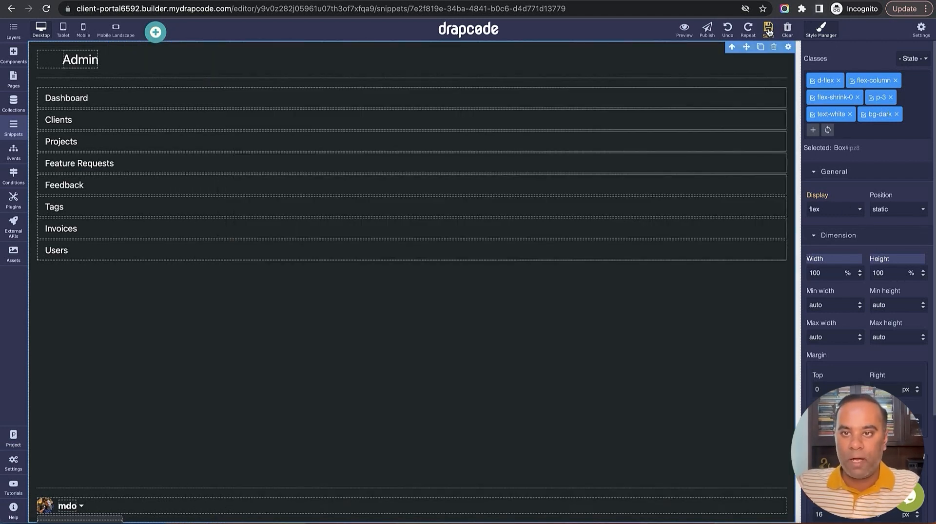
{"action": "left_click", "coordinate": [769, 33]}
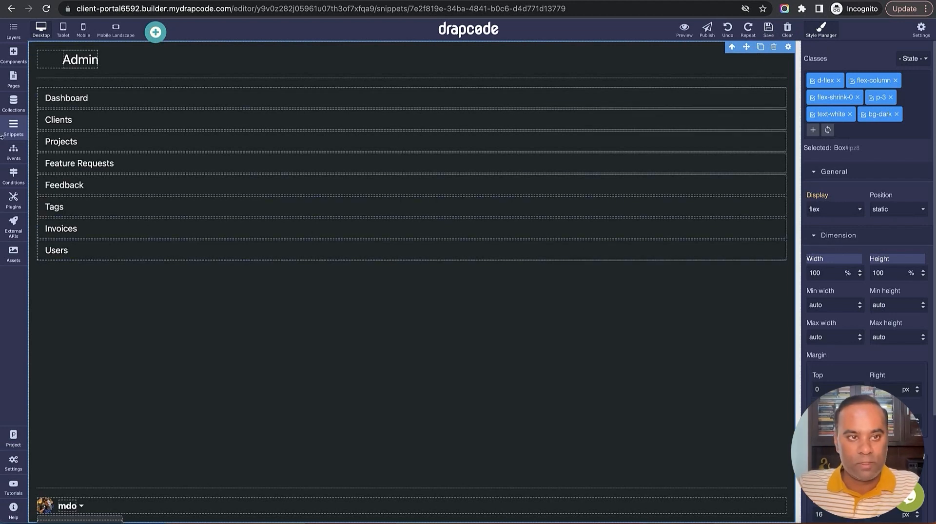
{"action": "left_click", "coordinate": [13, 79]}
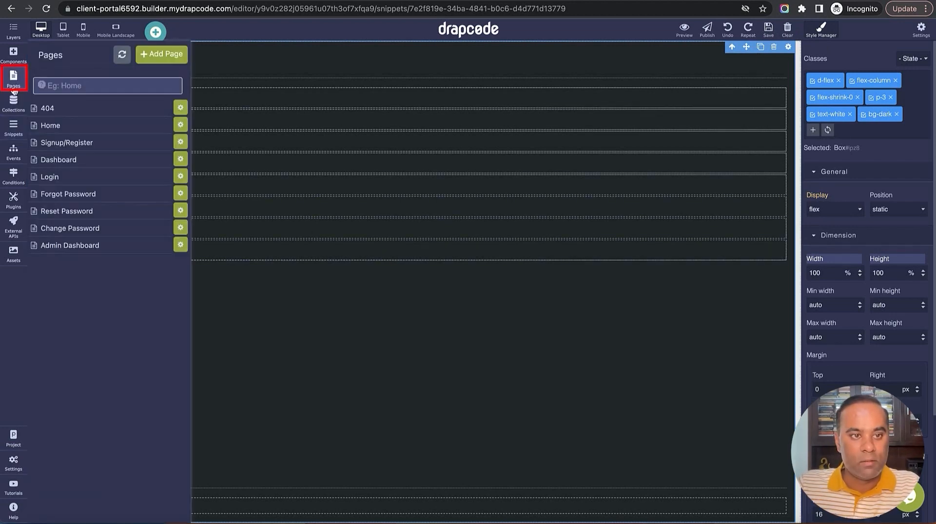
Open the Admin Dashboard page
{"action": "left_click", "coordinate": [71, 246]}
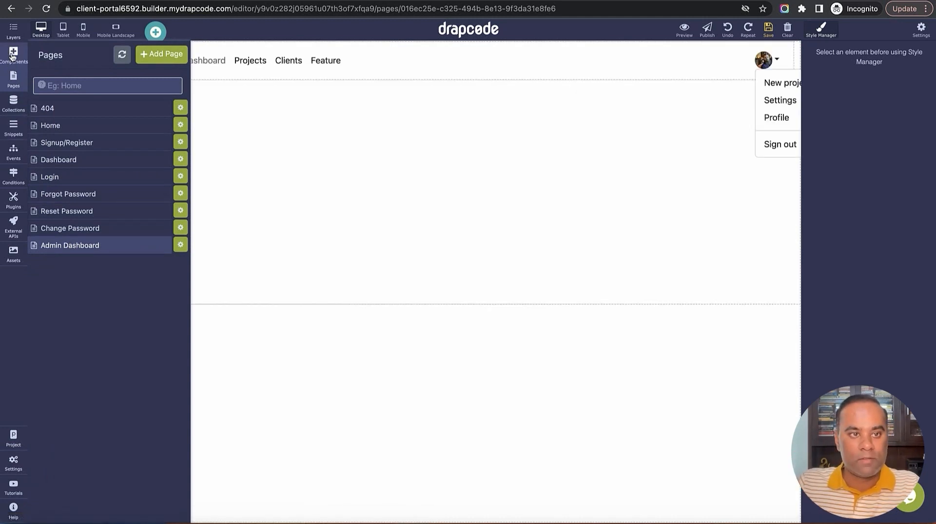
{"action": "left_click", "coordinate": [14, 81]}
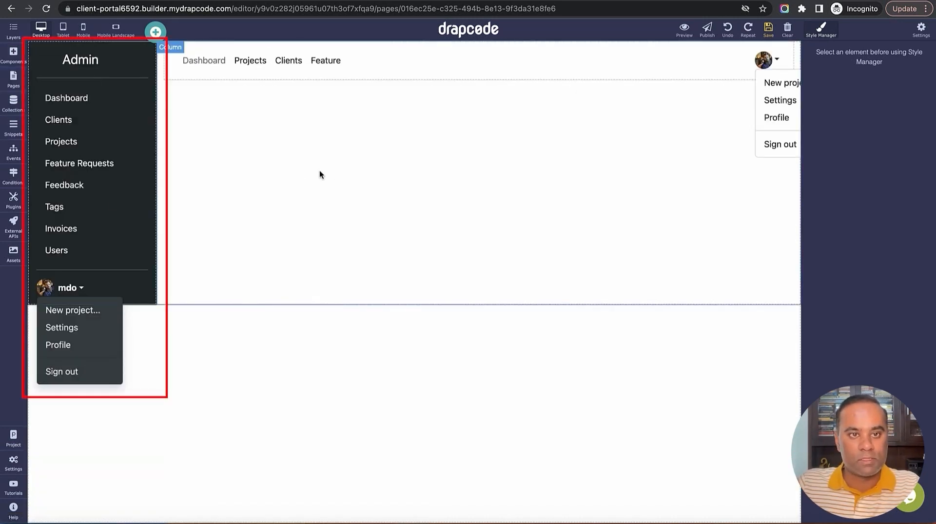
{"action": "left_click", "coordinate": [612, 286]}
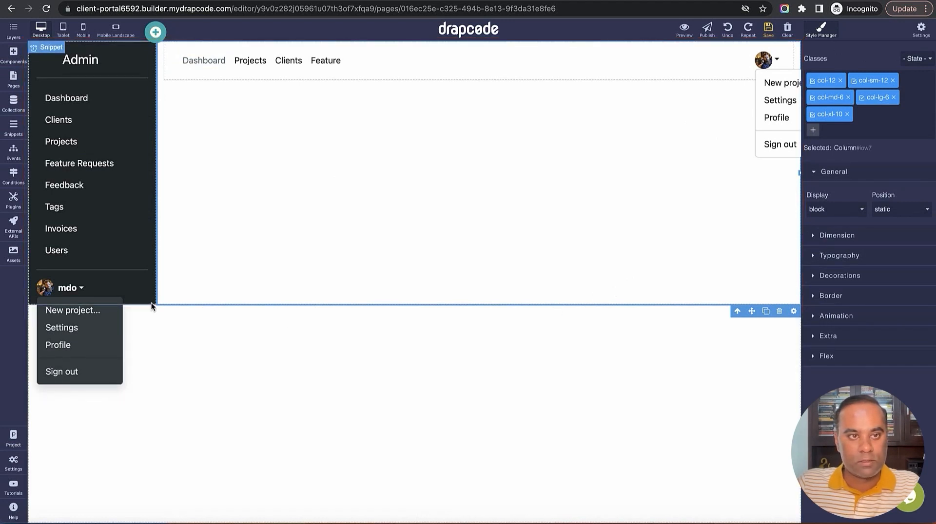
In Layers, select the outer Container and set its height to 100%
{"action": "left_click", "coordinate": [14, 53]}
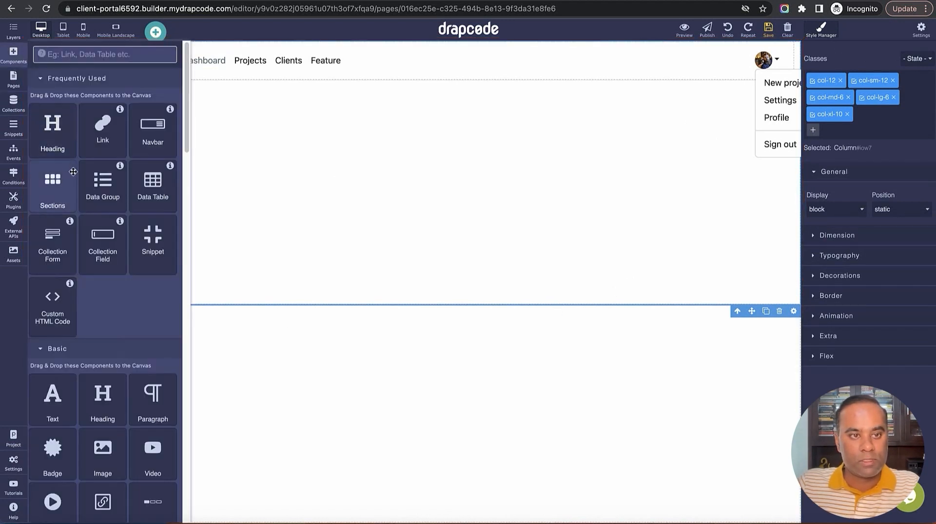
{"action": "left_click", "coordinate": [14, 29]}
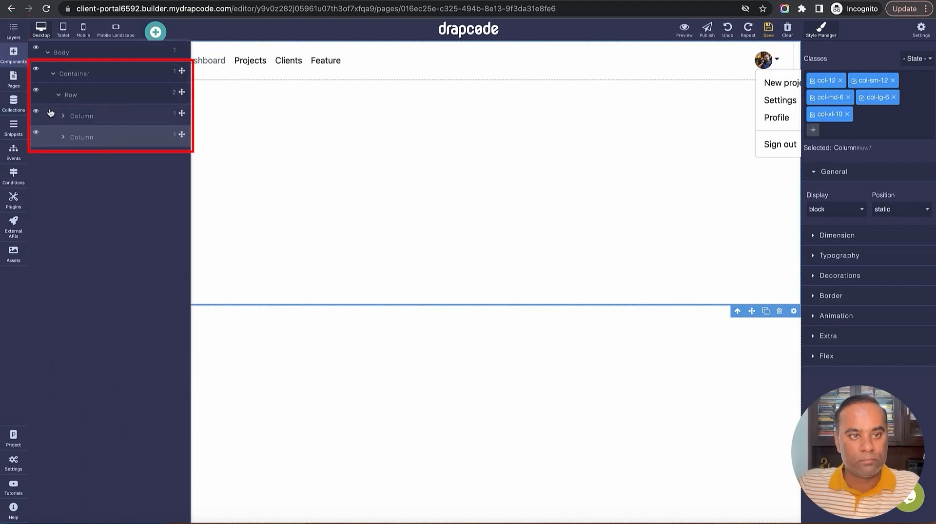
{"action": "left_click", "coordinate": [75, 98]}
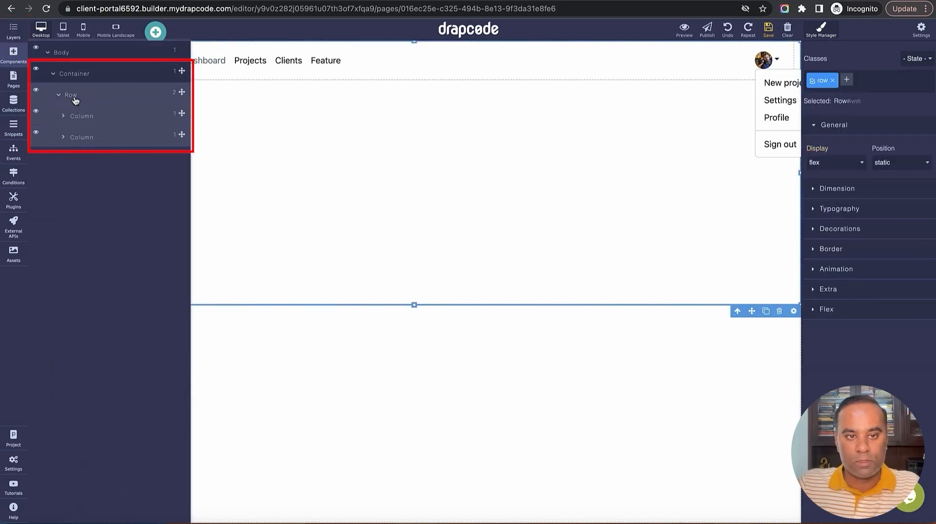
{"action": "left_click", "coordinate": [75, 78]}
{"action": "left_click", "coordinate": [836, 188]}
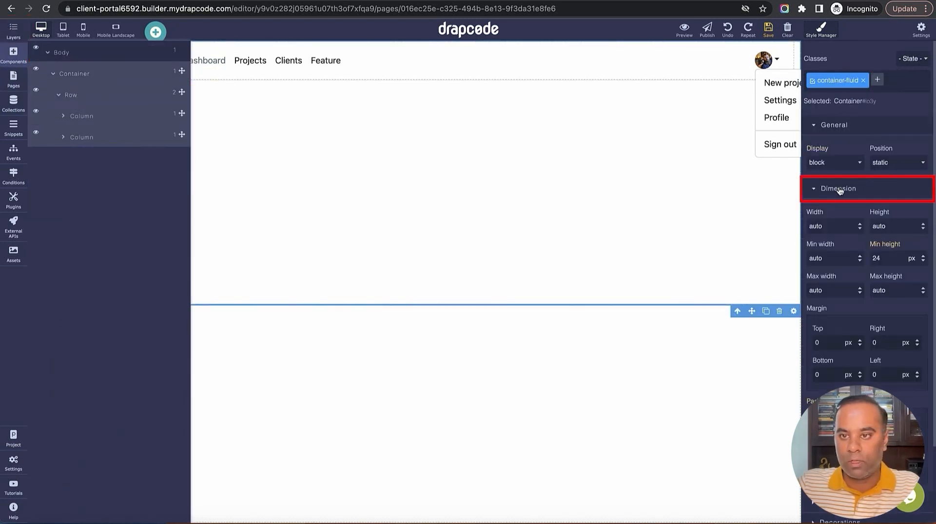
{"action": "double_click", "coordinate": [828, 230]}
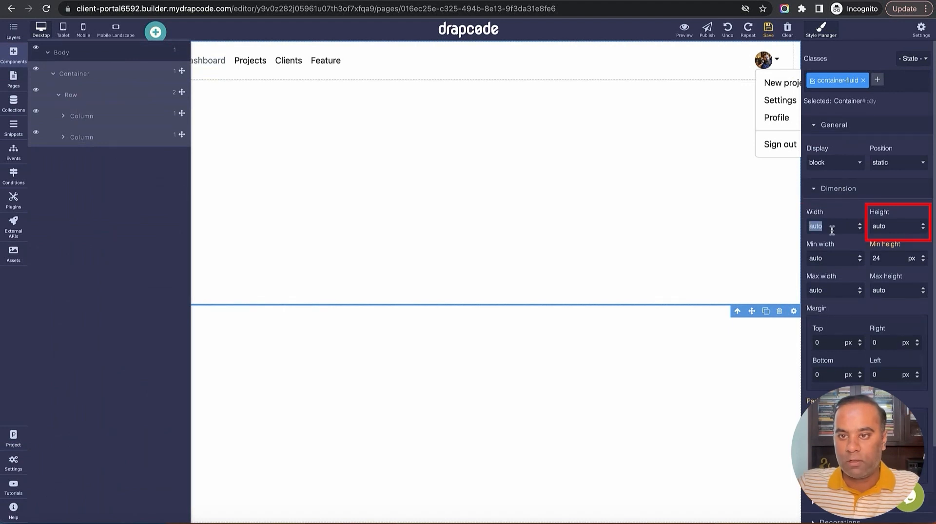
{"action": "double_click", "coordinate": [897, 226]}
{"action": "type", "text": "100"}
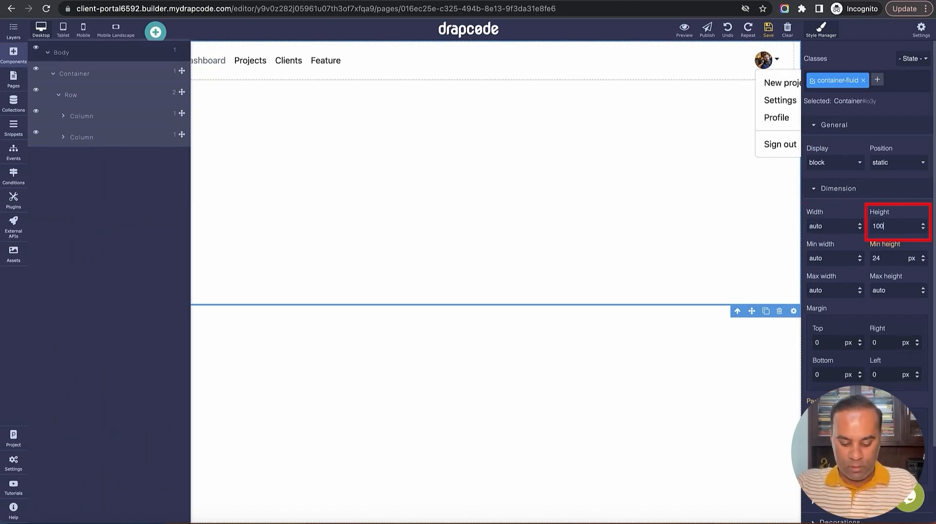
{"action": "type", "text": "%"}
{"action": "key", "text": "Return"}
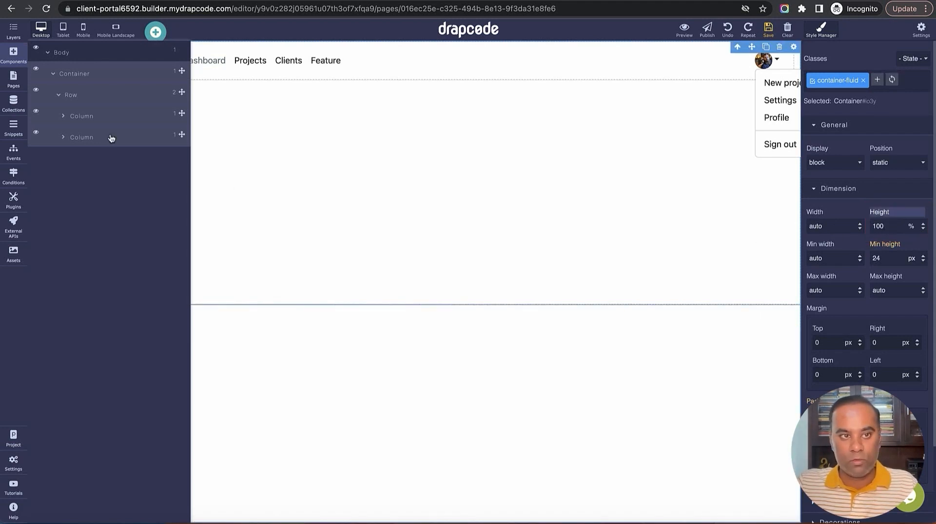
Select the Row in Layers and set its height to 100%
{"action": "left_click", "coordinate": [13, 54]}
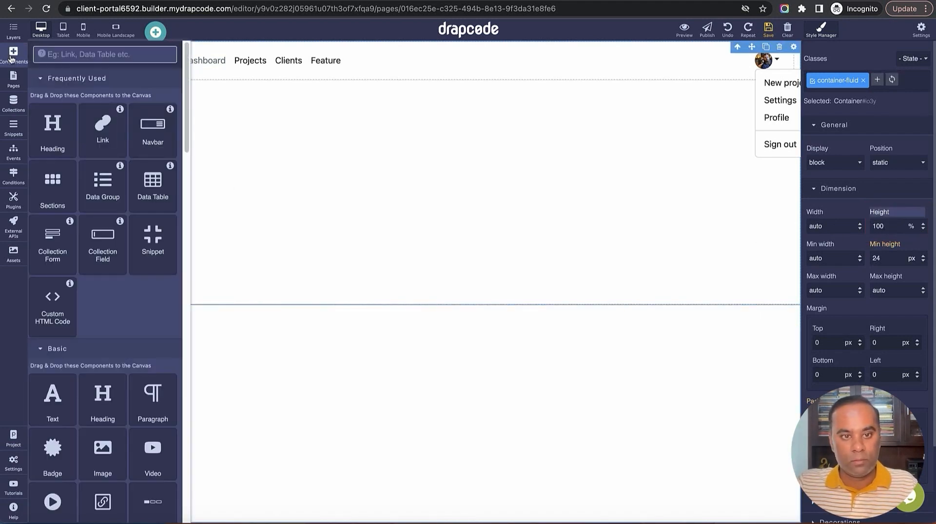
{"action": "left_click", "coordinate": [13, 32]}
{"action": "left_click", "coordinate": [14, 31]}
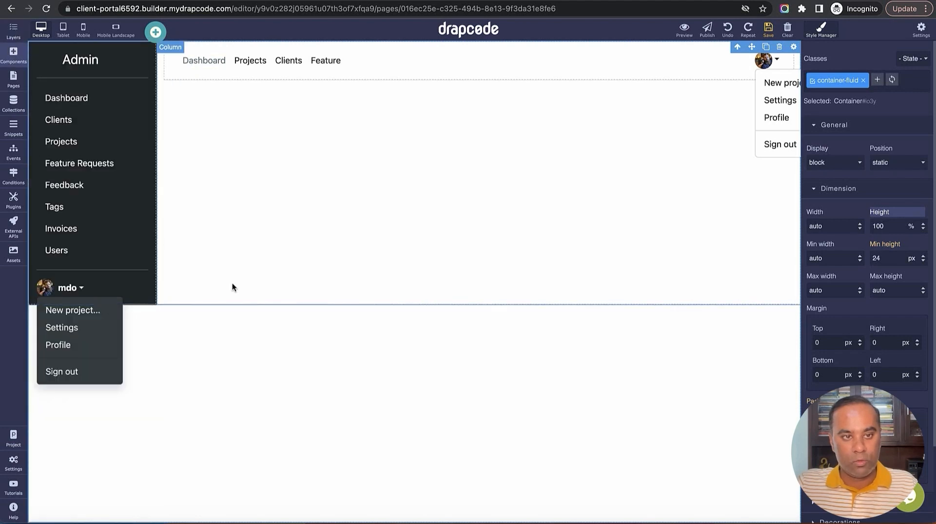
{"action": "left_click", "coordinate": [13, 31]}
{"action": "left_click", "coordinate": [76, 96]}
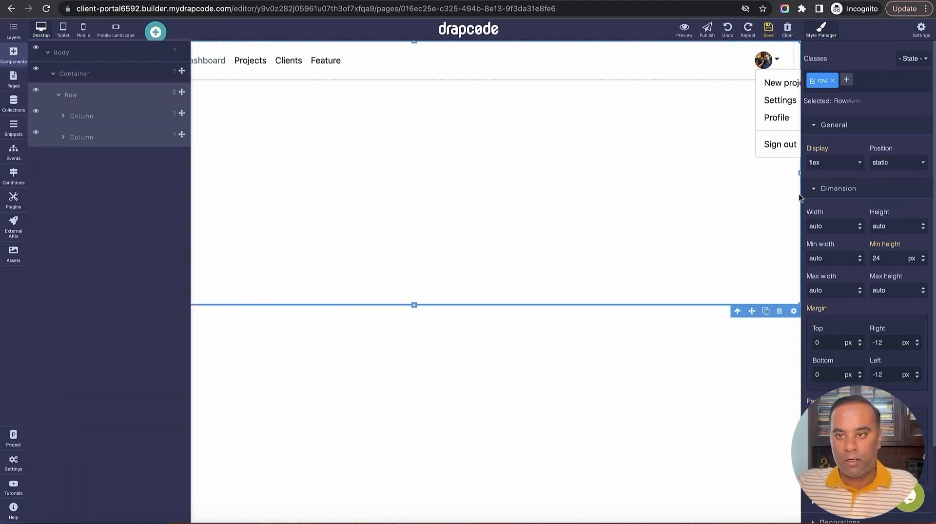
{"action": "left_click", "coordinate": [917, 227]}
{"action": "left_click", "coordinate": [883, 225]}
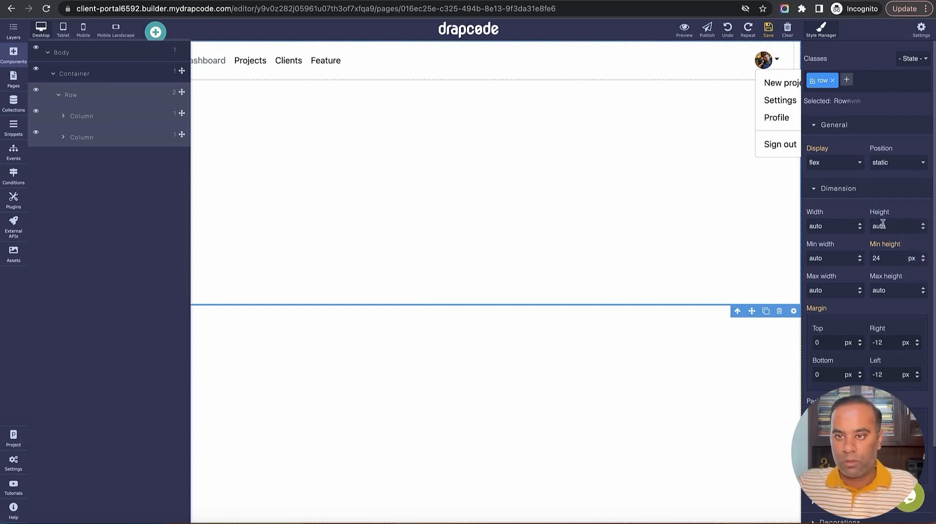
{"action": "double_click", "coordinate": [880, 226]}
{"action": "type", "text": "100"}
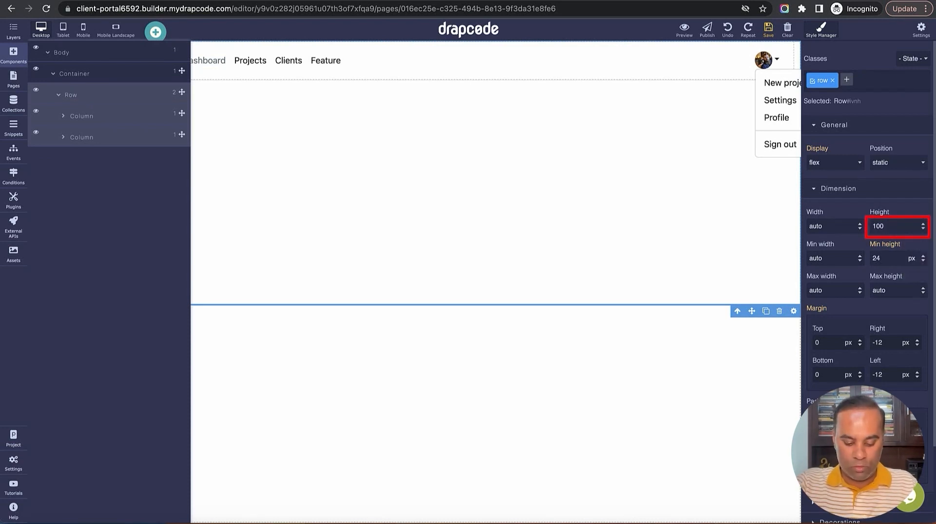
{"action": "type", "text": "%"}
{"action": "key", "text": "Return"}
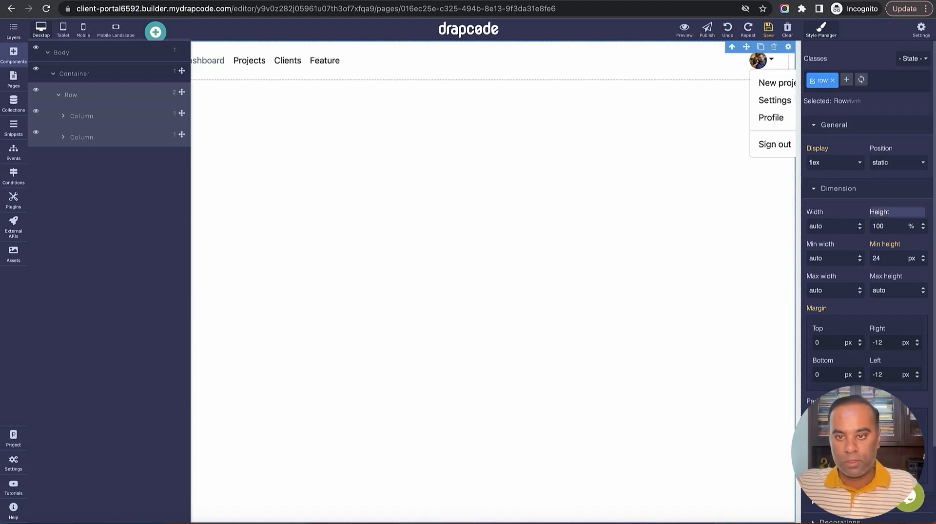
Save the Admin Dashboard page
{"action": "left_click", "coordinate": [13, 30]}
{"action": "left_click", "coordinate": [428, 318]}
{"action": "left_click", "coordinate": [768, 30]}
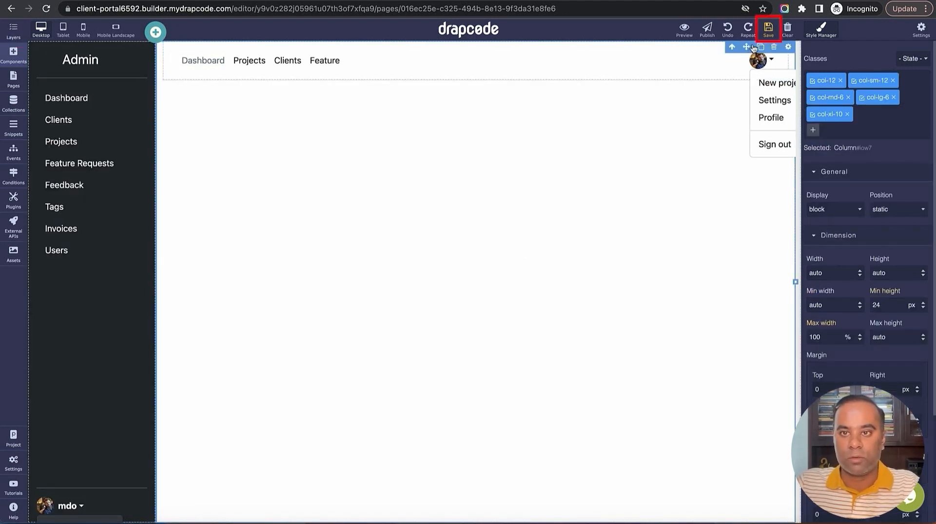
{"action": "left_click", "coordinate": [164, 77]}
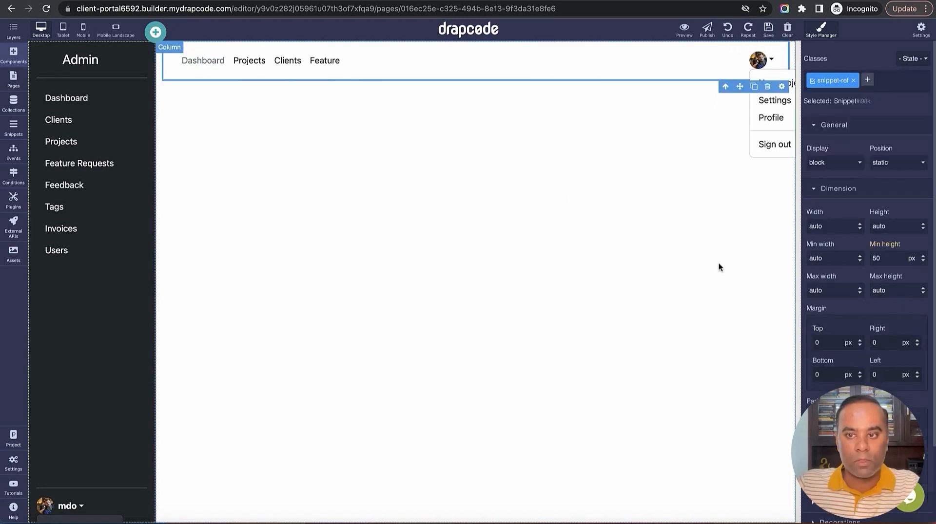
{"action": "scroll", "coordinate": [867, 278], "scroll_direction": "down", "scroll_amount": 2}
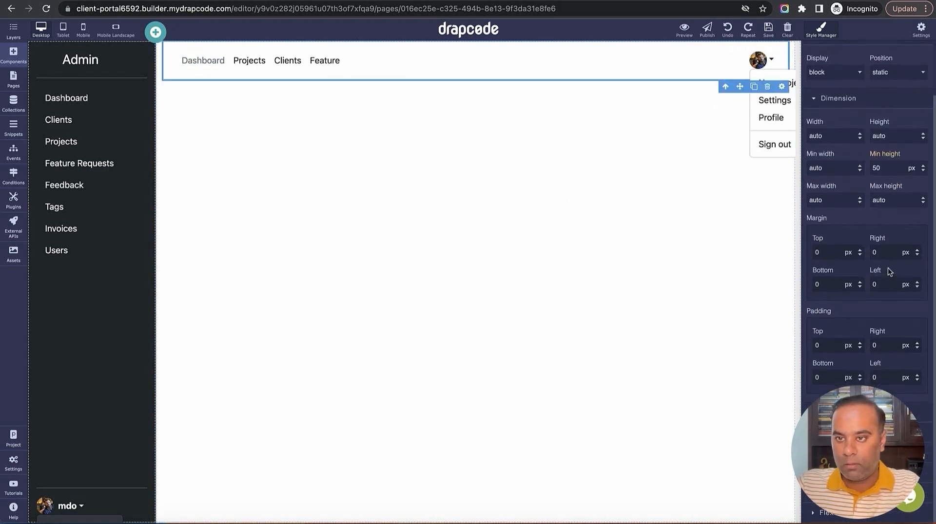
Set the main content column's right and left padding to 0
{"action": "scroll", "coordinate": [887, 268], "scroll_direction": "up", "scroll_amount": 1}
{"action": "left_click", "coordinate": [726, 83]}
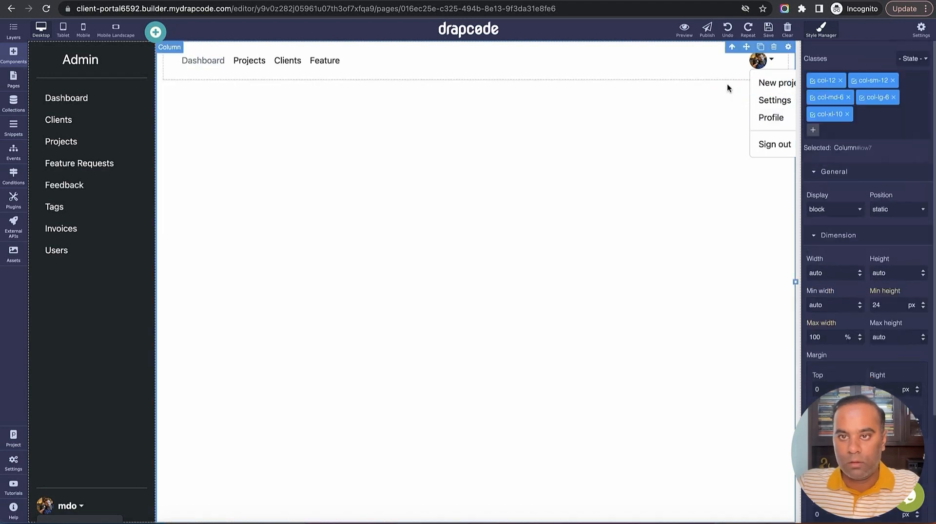
{"action": "scroll", "coordinate": [876, 294], "scroll_direction": "down", "scroll_amount": 3}
{"action": "double_click", "coordinate": [879, 346]}
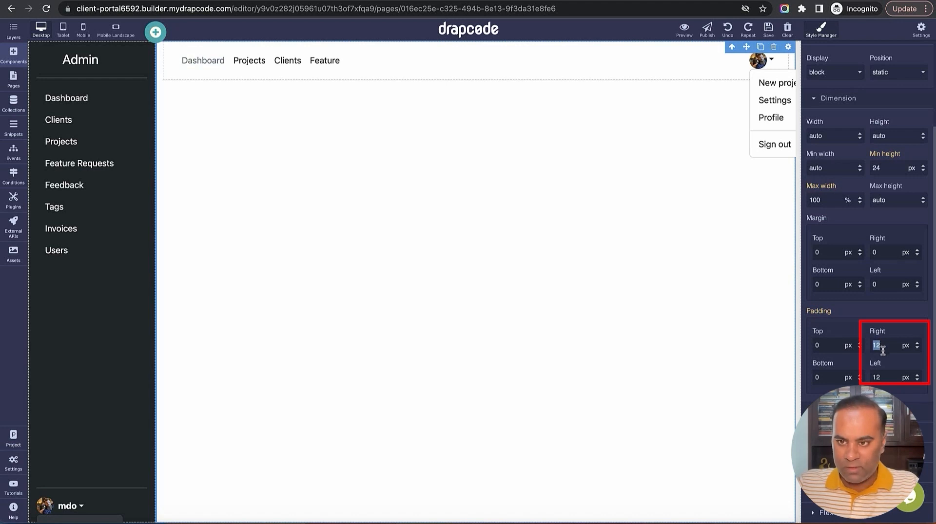
{"action": "type", "text": "0"}
{"action": "left_click", "coordinate": [888, 378]}
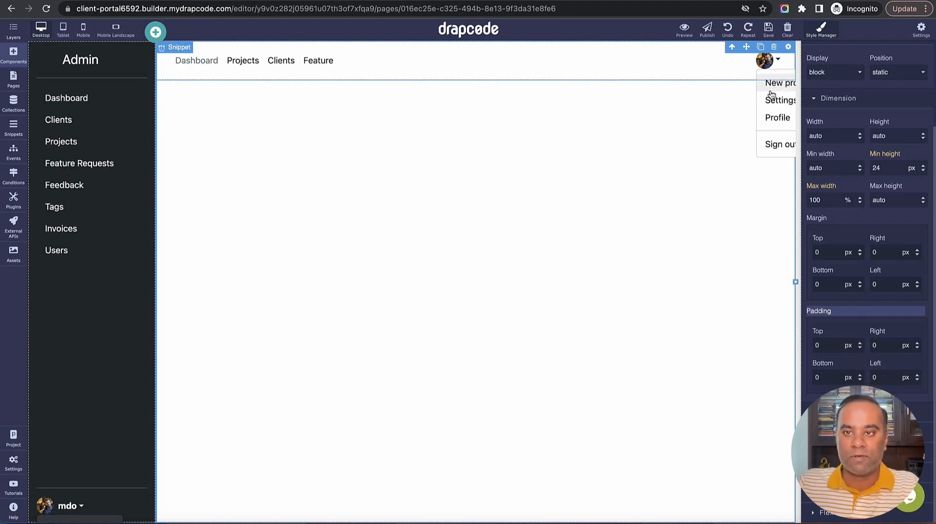
{"action": "scroll", "coordinate": [723, 296], "scroll_direction": "down", "scroll_amount": 2}
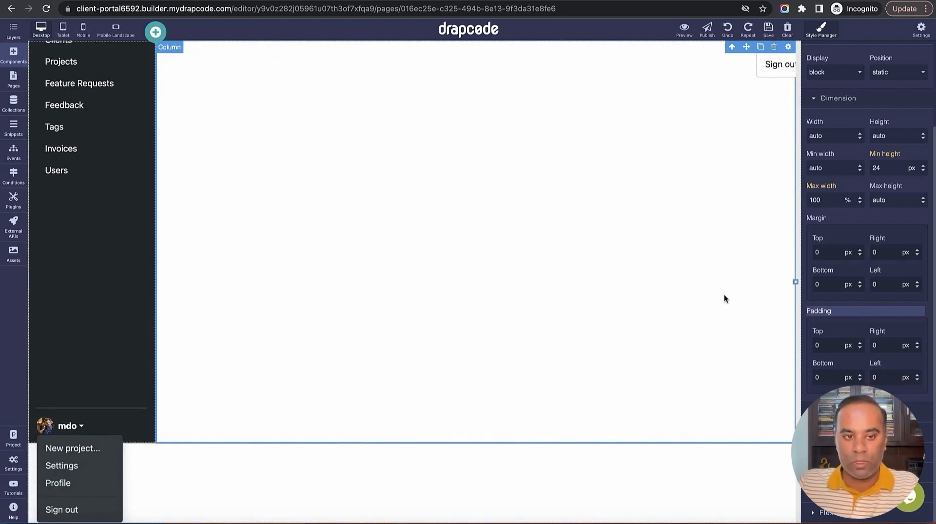
{"action": "scroll", "coordinate": [372, 373], "scroll_direction": "up", "scroll_amount": 2}
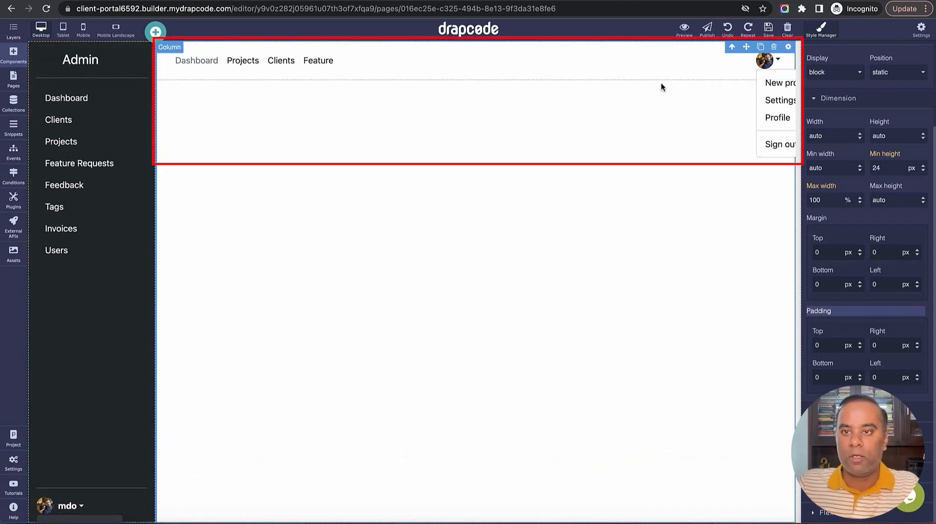
{"action": "scroll", "coordinate": [89, 349], "scroll_direction": "down", "scroll_amount": 2}
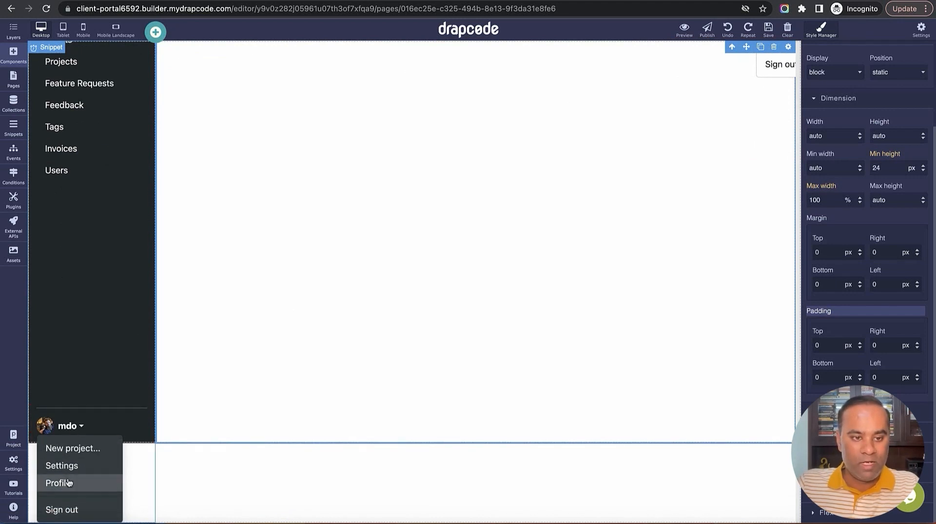
{"action": "scroll", "coordinate": [69, 455], "scroll_direction": "up", "scroll_amount": 2}
Open the Admin Sidebar snippet and delete the mdo profile link and its leftover dropdown box
{"action": "left_click", "coordinate": [20, 134]}
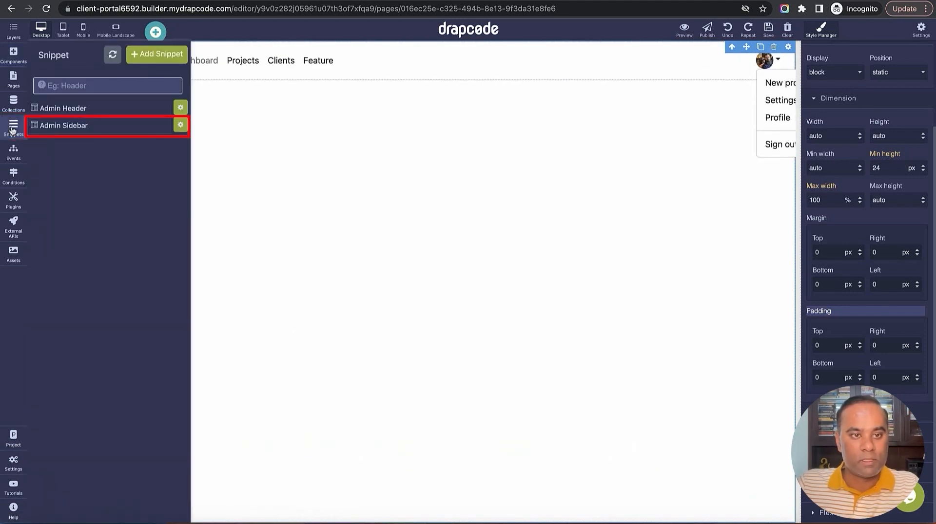
{"action": "left_click", "coordinate": [80, 125]}
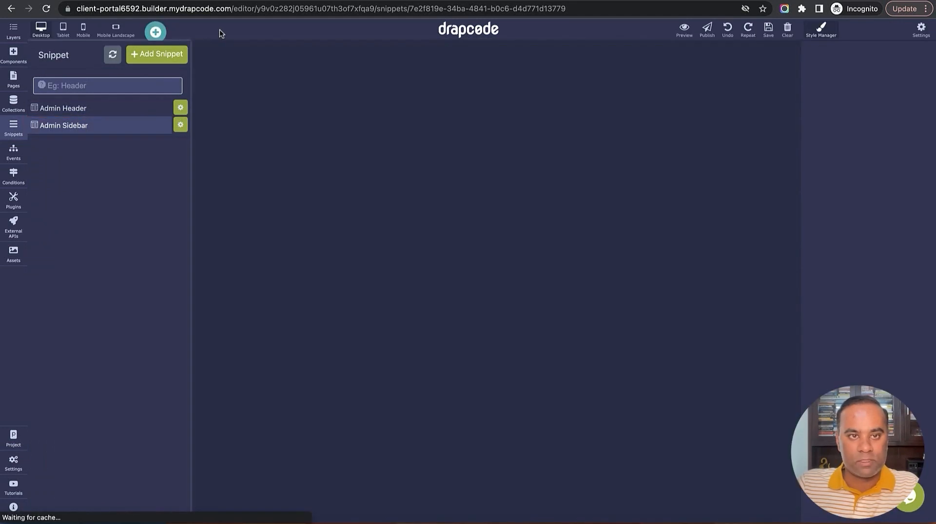
{"action": "scroll", "coordinate": [137, 341], "scroll_direction": "down", "scroll_amount": 3}
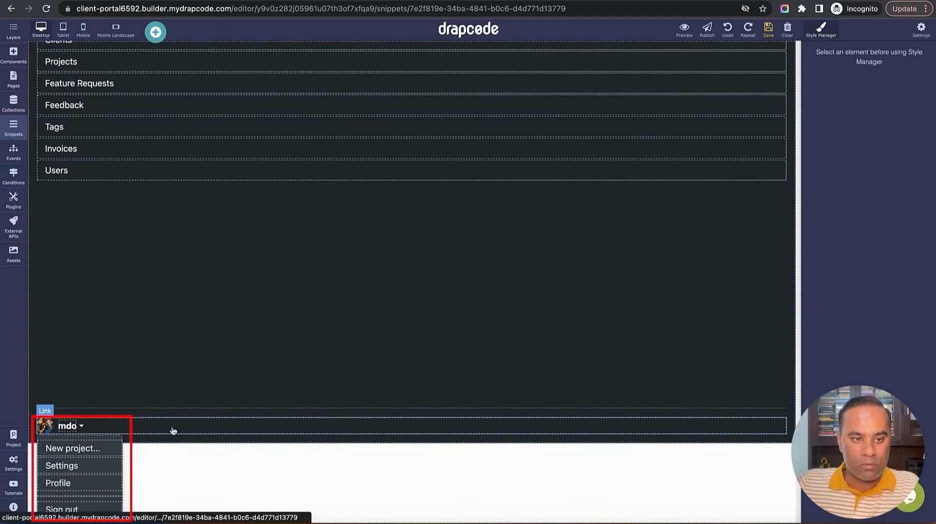
{"action": "left_click", "coordinate": [171, 424]}
{"action": "left_click", "coordinate": [765, 430]}
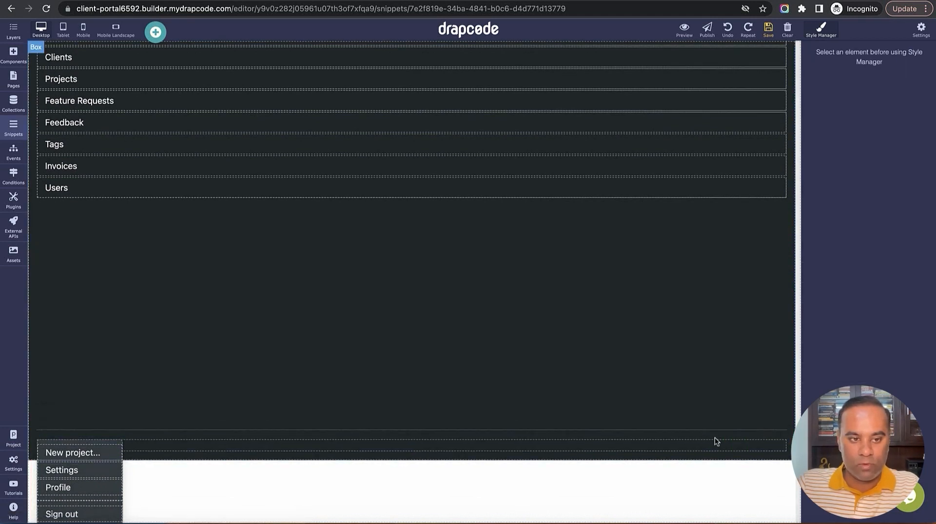
{"action": "left_click", "coordinate": [657, 443]}
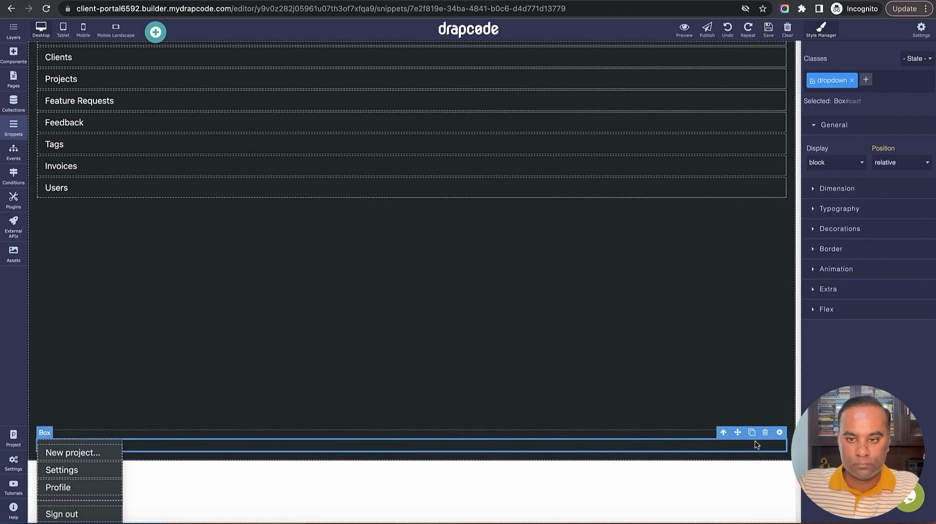
{"action": "left_click", "coordinate": [765, 433]}
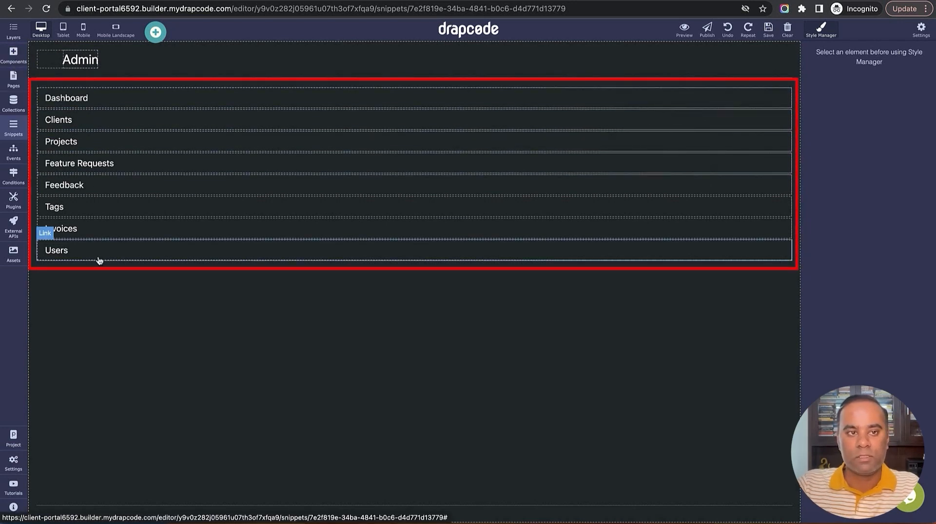
Open the Login event and edit its Log The User In step
{"action": "left_click", "coordinate": [14, 160]}
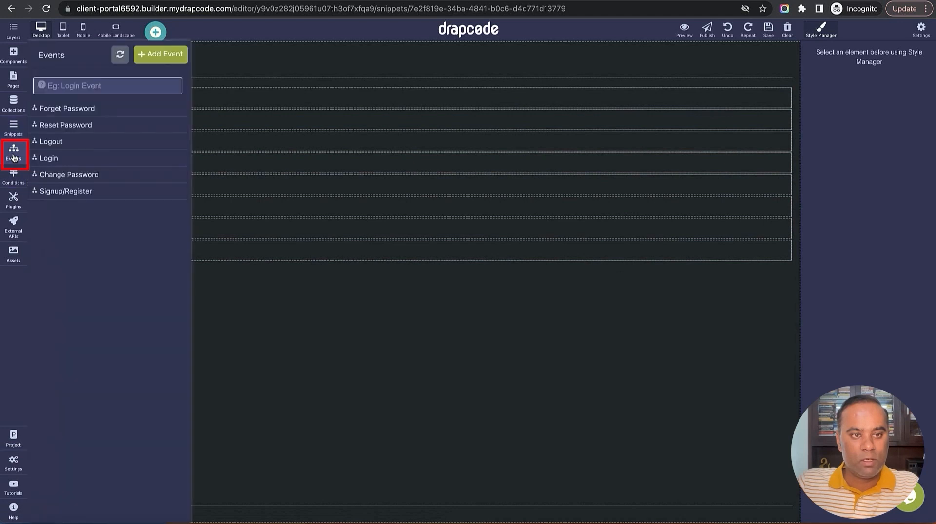
{"action": "left_click", "coordinate": [75, 161]}
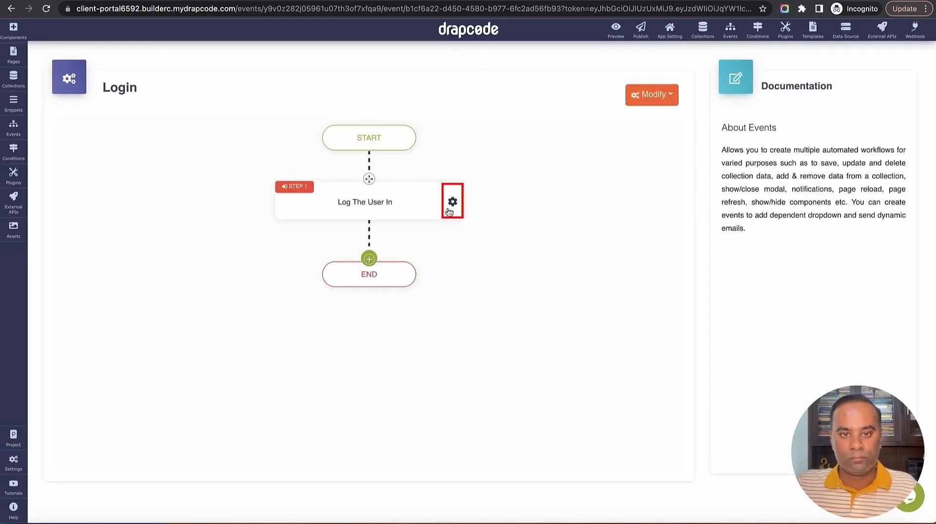
{"action": "left_click", "coordinate": [452, 202]}
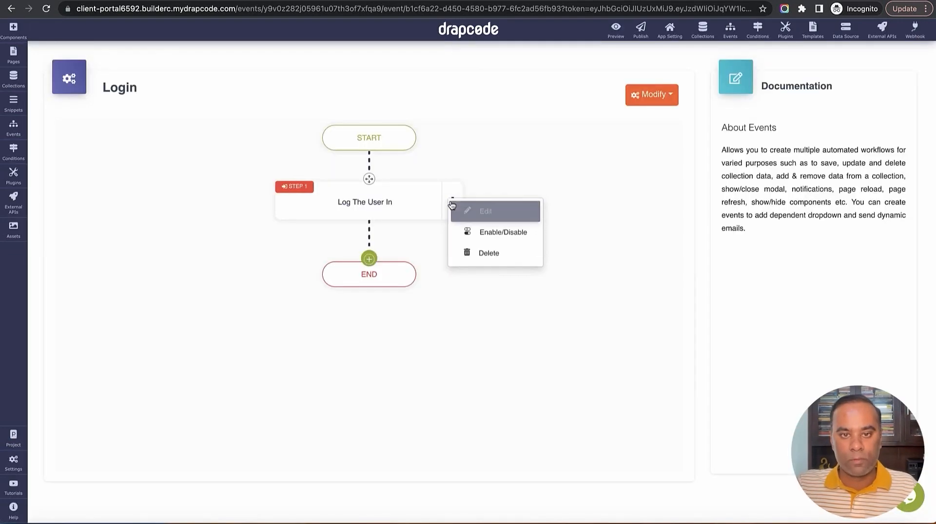
{"action": "left_click", "coordinate": [503, 220]}
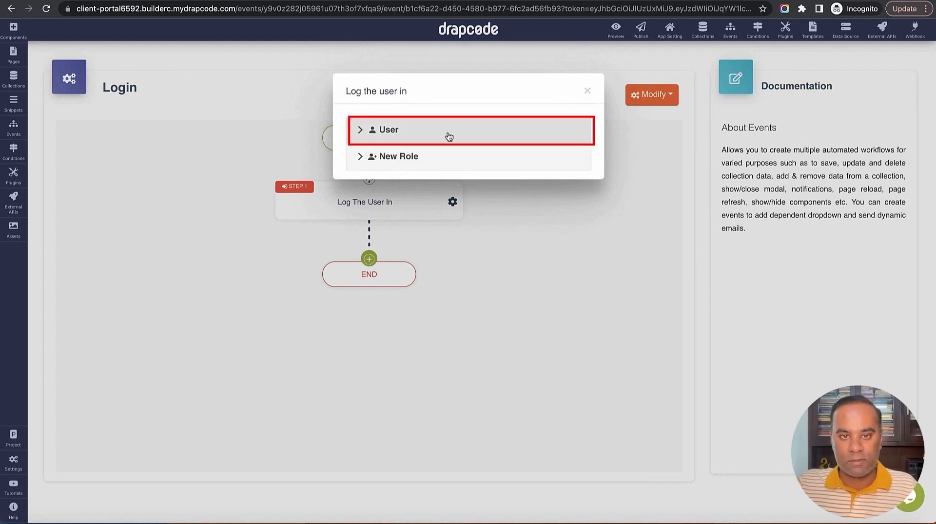
Route the Super Admin role to the Admin Dashboard page with success message 'Success', and save
{"action": "left_click", "coordinate": [449, 132]}
{"action": "left_click", "coordinate": [424, 182]}
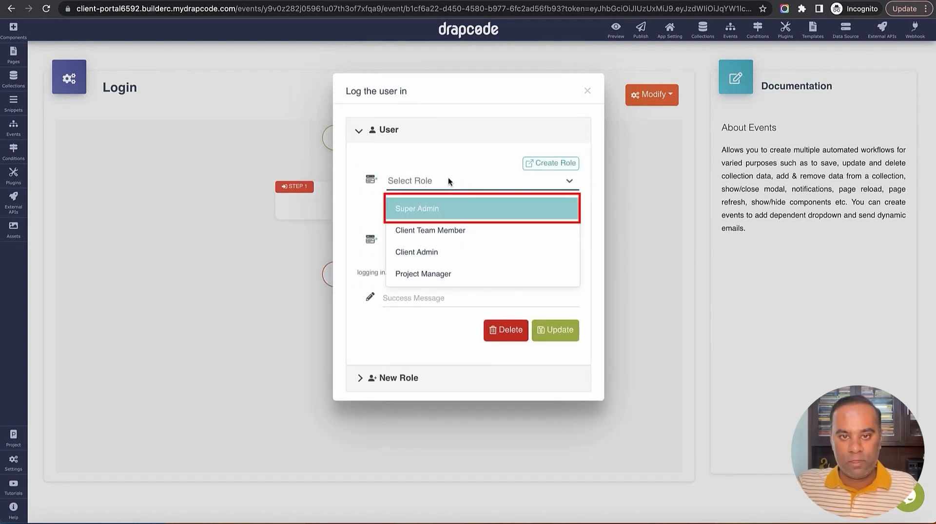
{"action": "left_click", "coordinate": [442, 210]}
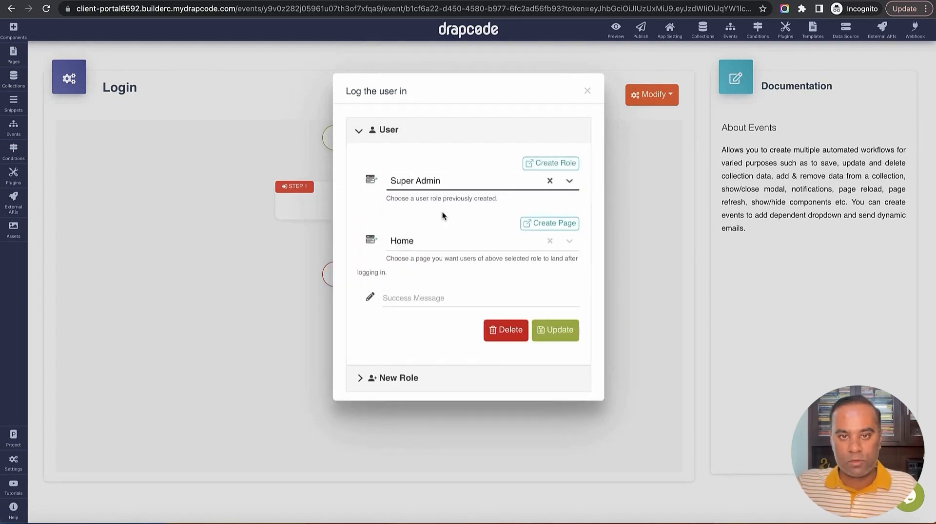
{"action": "left_click", "coordinate": [442, 248]}
{"action": "scroll", "coordinate": [453, 344], "scroll_direction": "down", "scroll_amount": 2}
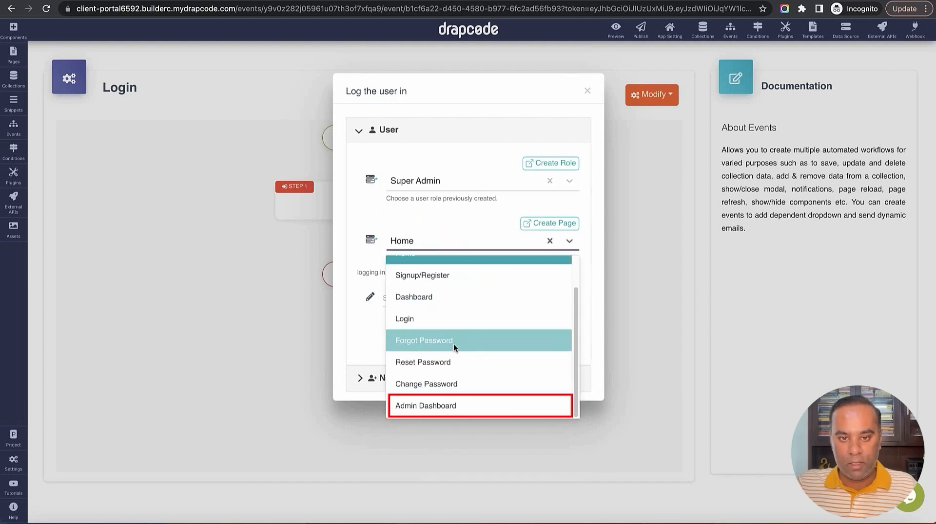
{"action": "left_click", "coordinate": [451, 399]}
{"action": "left_click", "coordinate": [463, 290]}
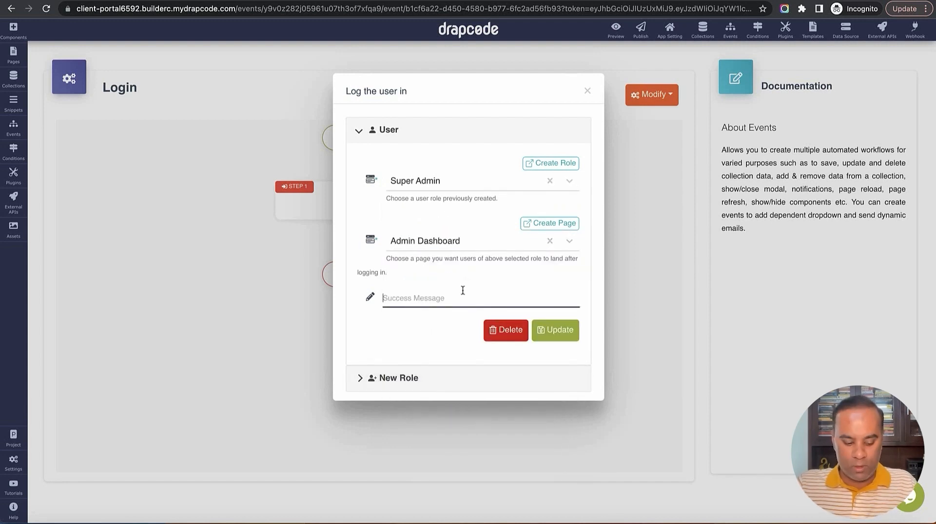
{"action": "type", "text": "Succe"}
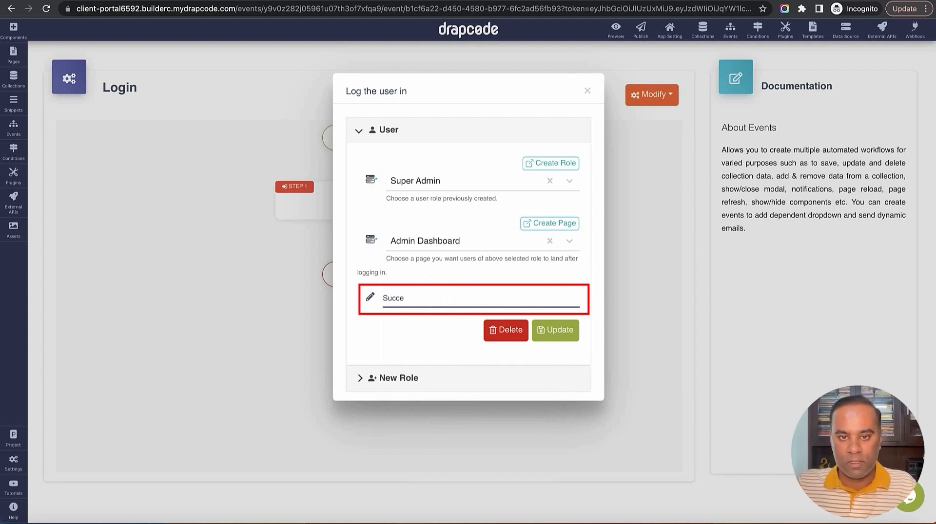
{"action": "type", "text": "ss"}
{"action": "left_click", "coordinate": [556, 330]}
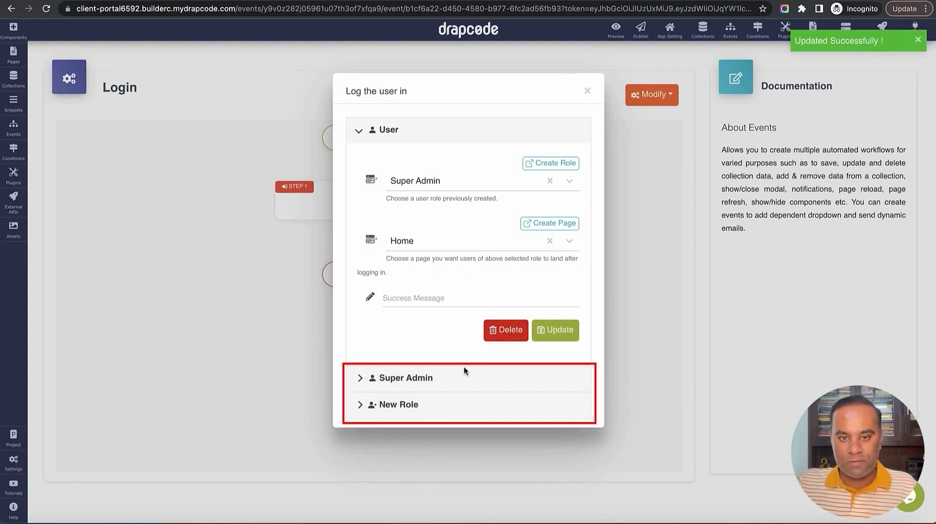
{"action": "left_click", "coordinate": [587, 92]}
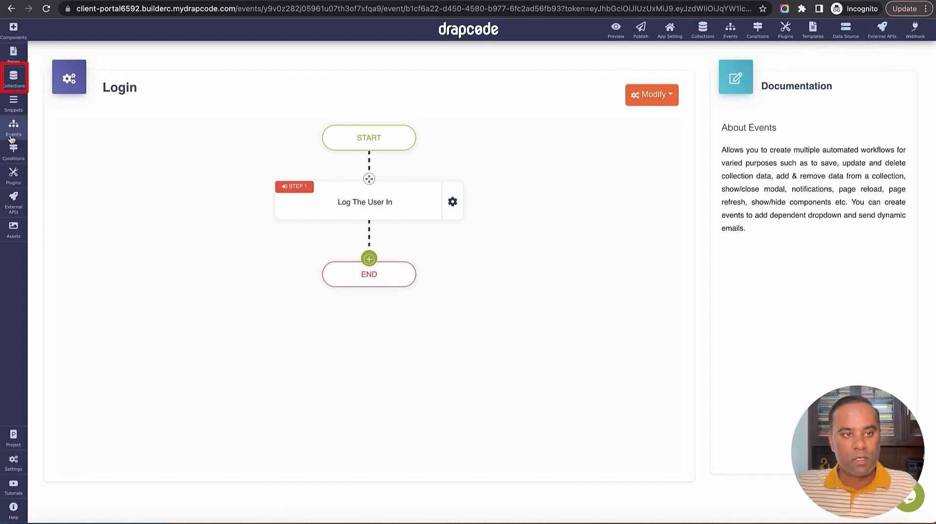
Start a new record in the User collection, entering the user's e-mail and password
{"action": "left_click", "coordinate": [14, 86]}
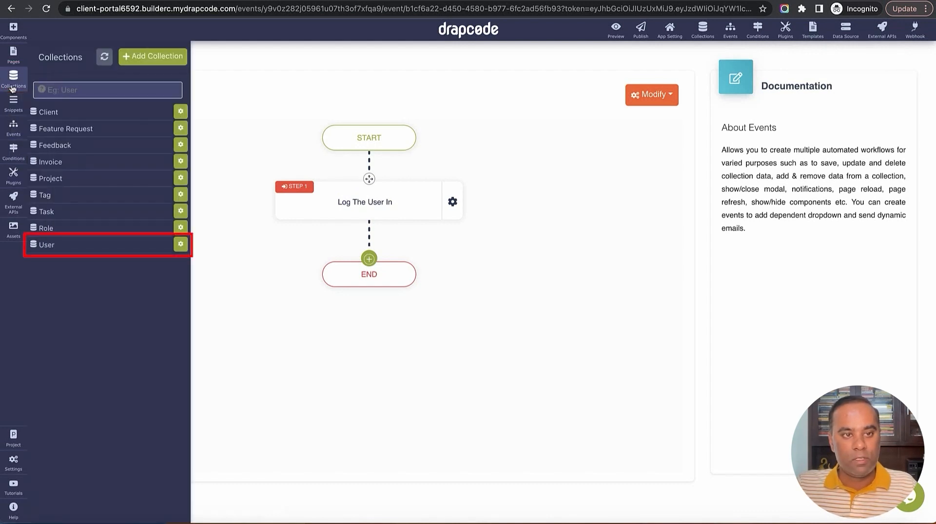
{"action": "left_click", "coordinate": [86, 249]}
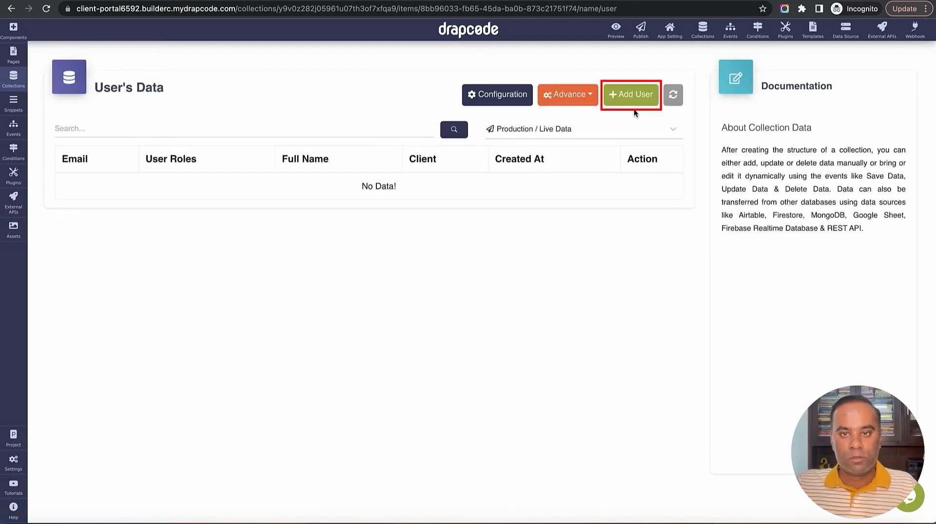
{"action": "left_click", "coordinate": [636, 98]}
{"action": "left_click", "coordinate": [428, 127]}
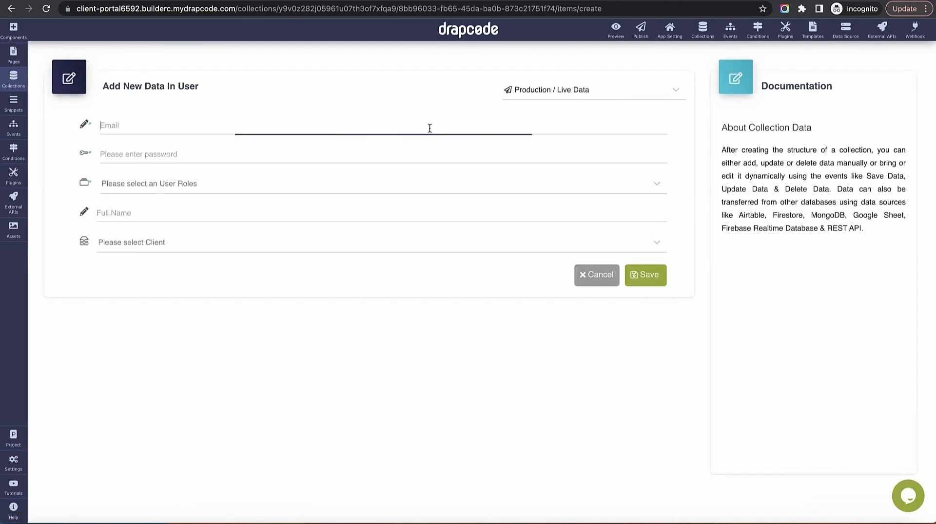
{"action": "type", "text": "super@email.com"}
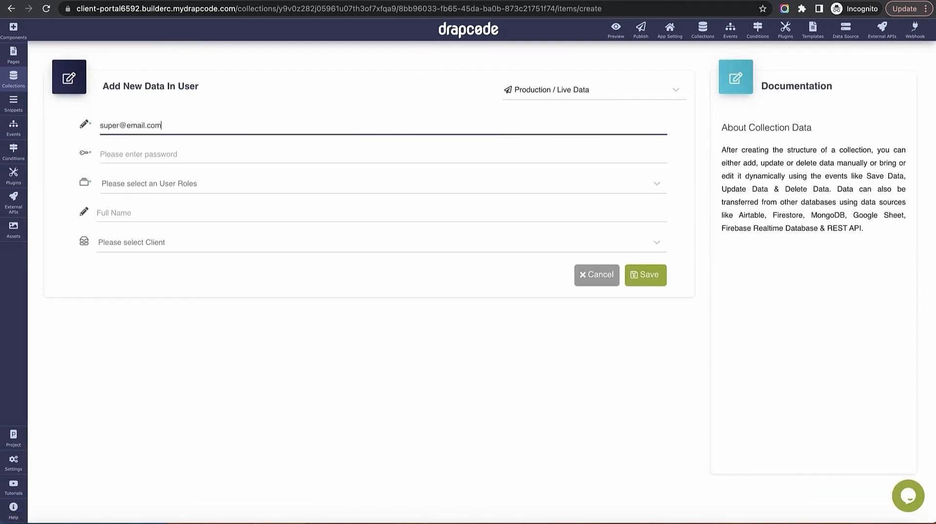
{"action": "key", "text": "Tab"}
{"action": "type", "text": "123456"}
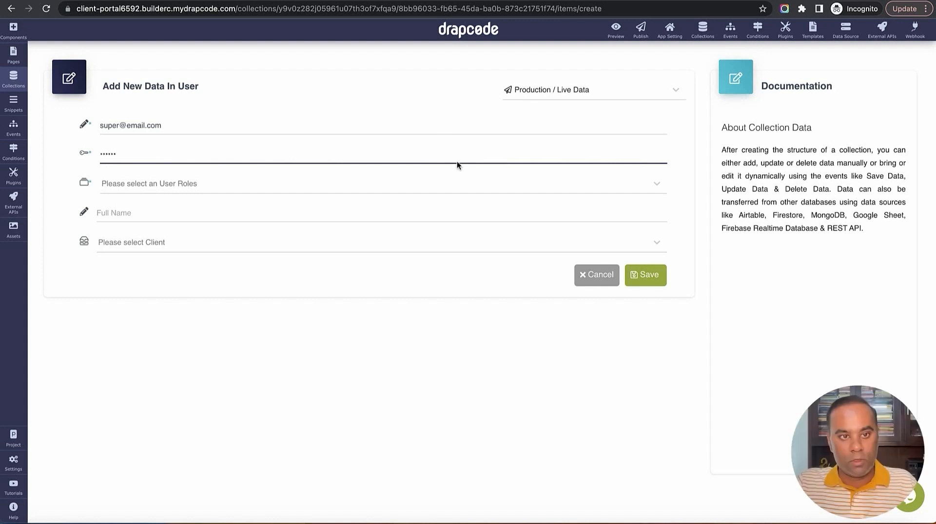
Give the user the Super Admin role and a full name, leave client unset, save, then preview the app
{"action": "left_click", "coordinate": [389, 183]}
{"action": "left_click", "coordinate": [358, 241]}
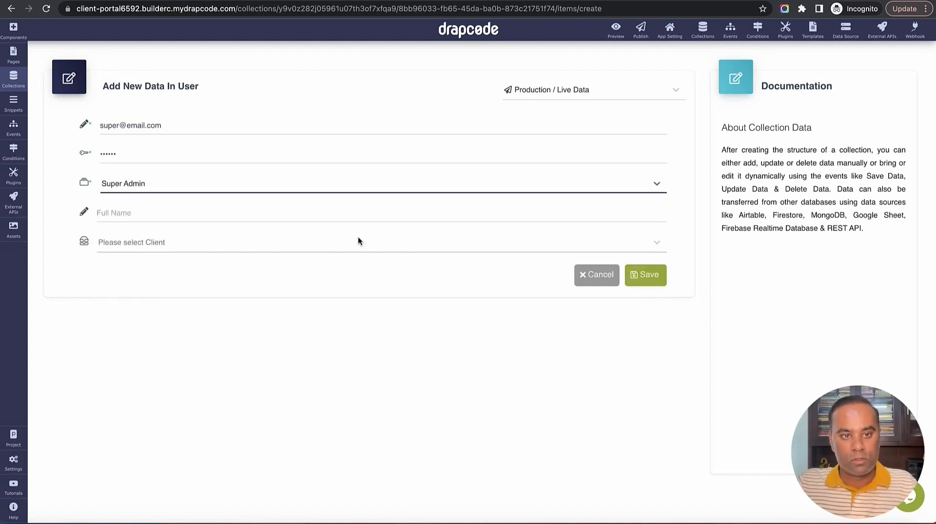
{"action": "left_click", "coordinate": [235, 215]}
{"action": "type", "text": "Super Admin"}
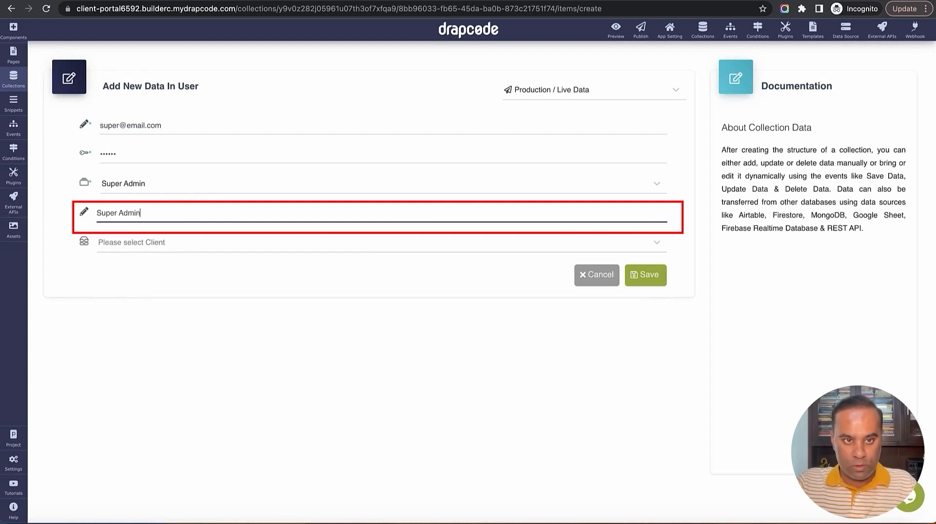
{"action": "key", "text": "Tab"}
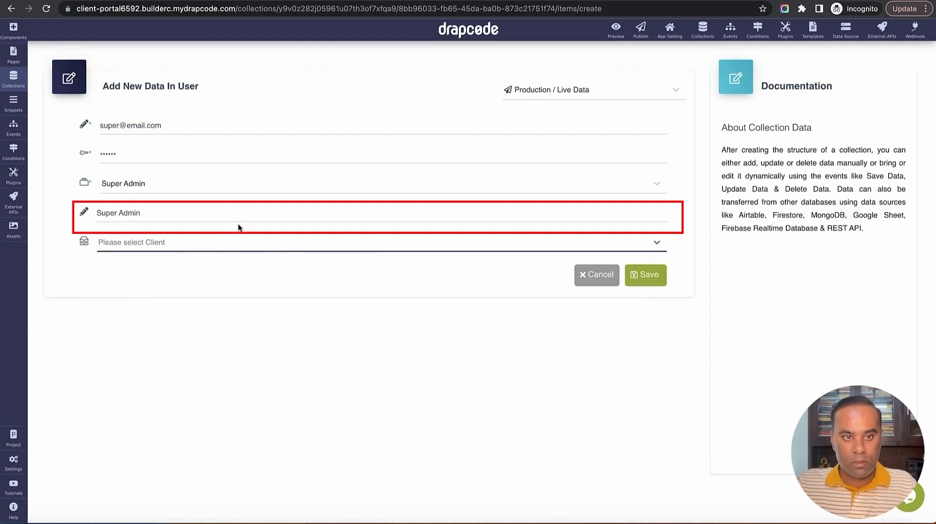
{"action": "left_click", "coordinate": [264, 248]}
{"action": "left_click", "coordinate": [268, 316]}
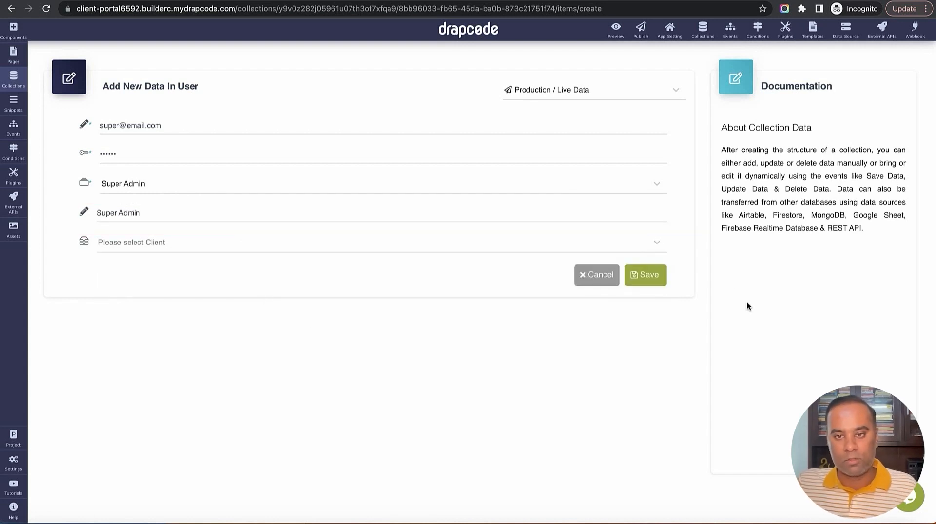
{"action": "left_click", "coordinate": [657, 281]}
{"action": "left_click", "coordinate": [656, 283]}
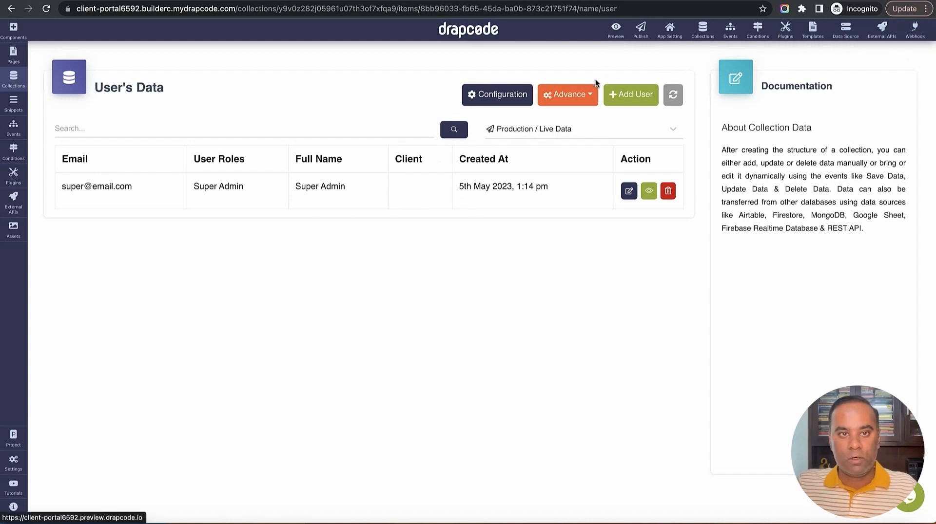
{"action": "left_click", "coordinate": [615, 29]}
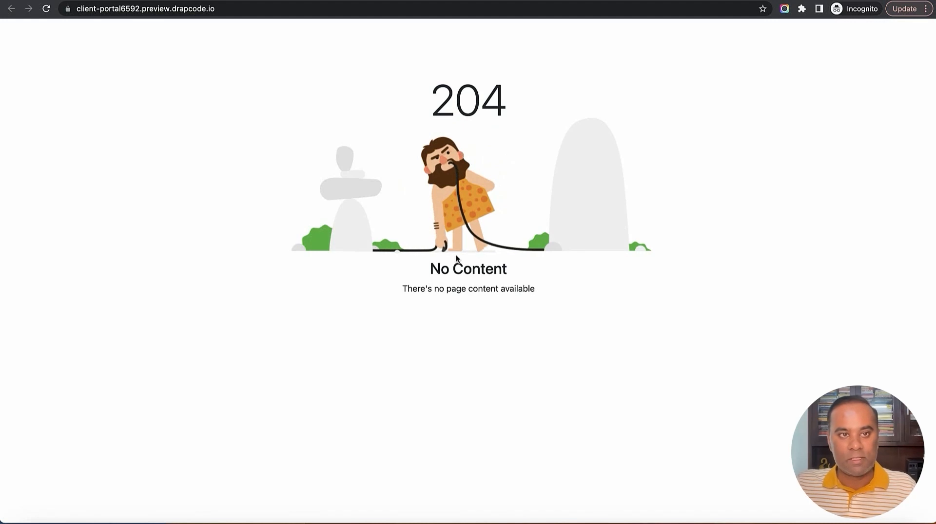
Return to the builder tab and open the Home page from the Pages list
{"action": "key", "text": "ctrl+shift+Tab"}
{"action": "left_click", "coordinate": [13, 55]}
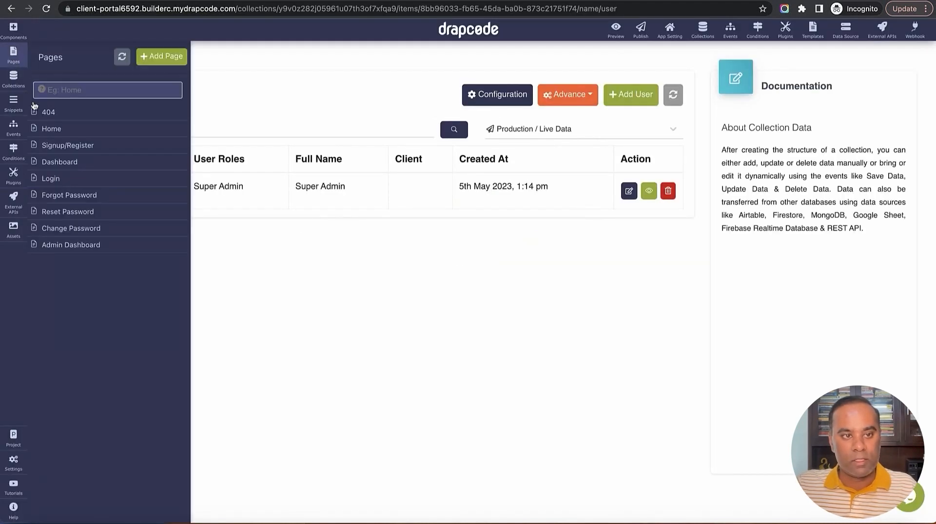
{"action": "left_click", "coordinate": [71, 131]}
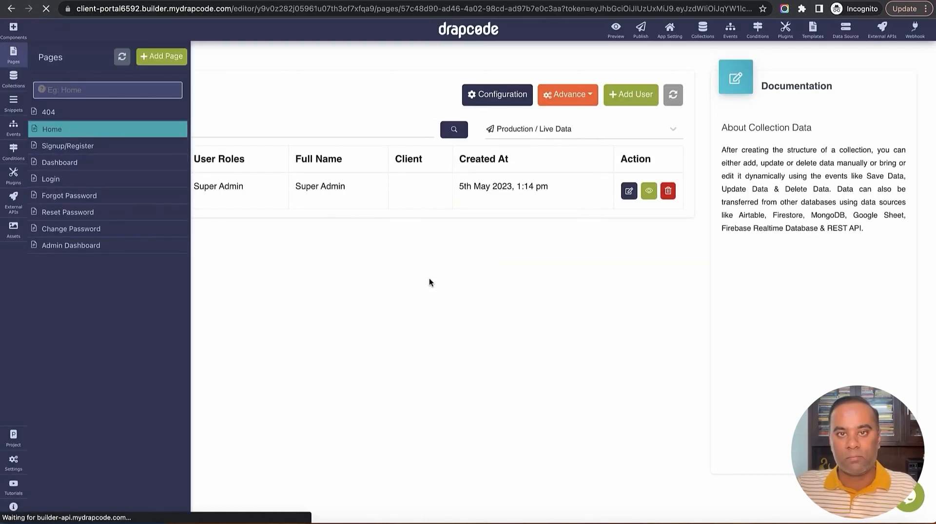
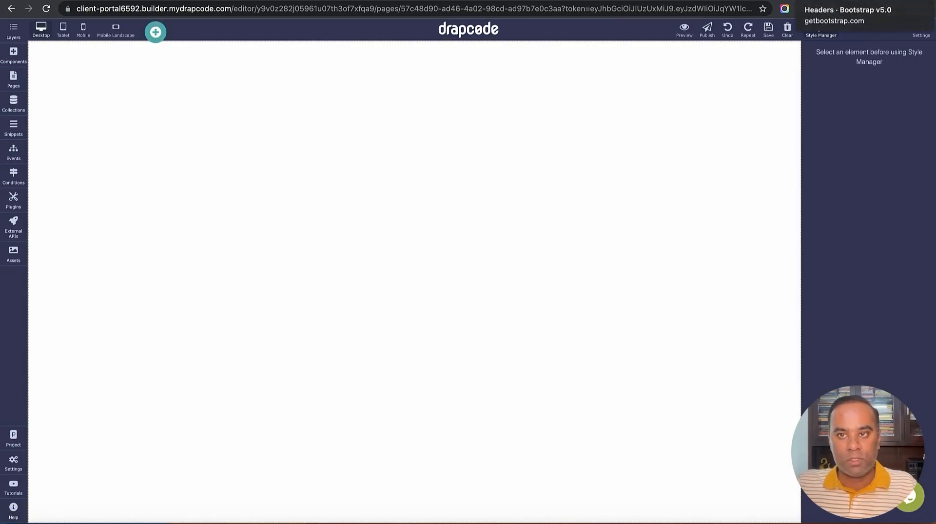
Go to the Bootstrap examples page and open the Heroes examples
{"action": "left_click", "coordinate": [828, 0]}
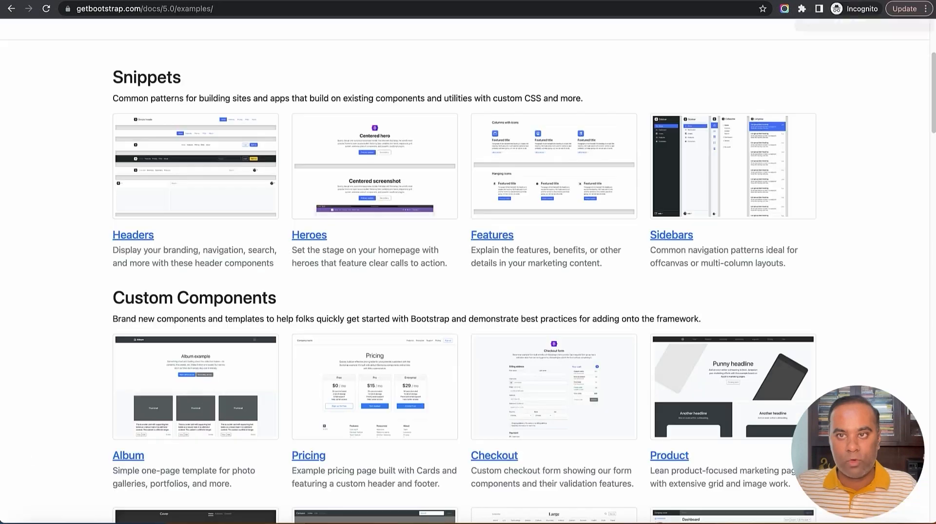
{"action": "scroll", "coordinate": [781, 203], "scroll_direction": "down", "scroll_amount": 1}
{"action": "scroll", "coordinate": [812, 248], "scroll_direction": "down", "scroll_amount": 3}
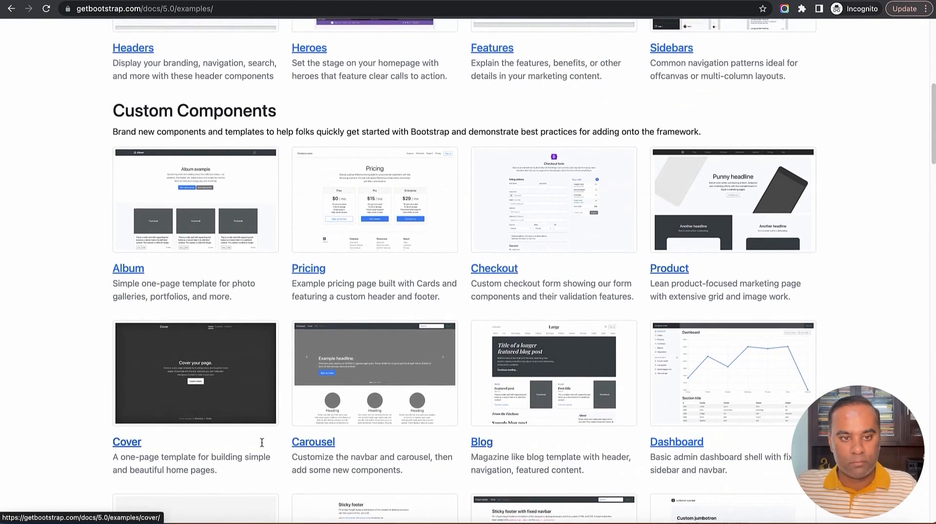
{"action": "scroll", "coordinate": [659, 383], "scroll_direction": "down", "scroll_amount": 2}
{"action": "scroll", "coordinate": [659, 379], "scroll_direction": "down", "scroll_amount": 5}
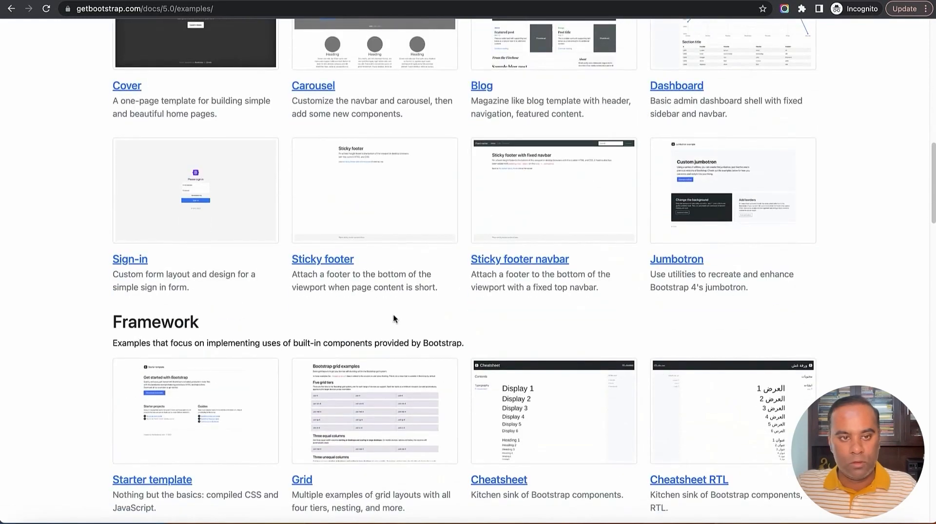
{"action": "scroll", "coordinate": [395, 318], "scroll_direction": "up", "scroll_amount": 8}
{"action": "scroll", "coordinate": [394, 318], "scroll_direction": "up", "scroll_amount": 3}
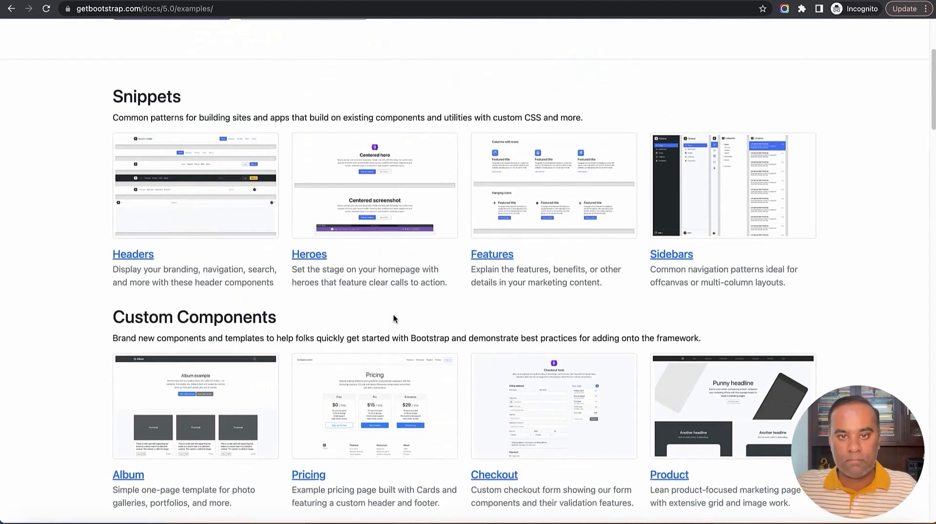
{"action": "left_click", "coordinate": [321, 266]}
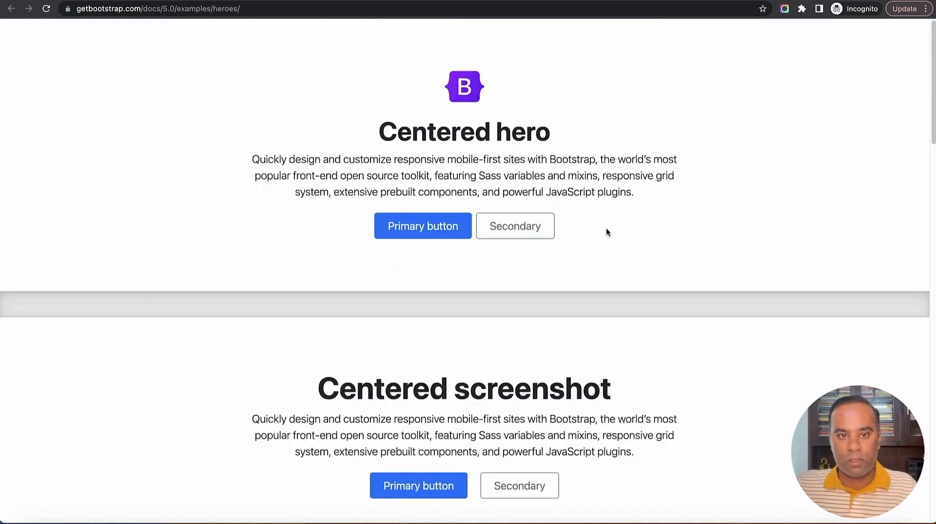
{"action": "scroll", "coordinate": [606, 228], "scroll_direction": "down", "scroll_amount": 9}
{"action": "scroll", "coordinate": [574, 232], "scroll_direction": "down", "scroll_amount": 12}
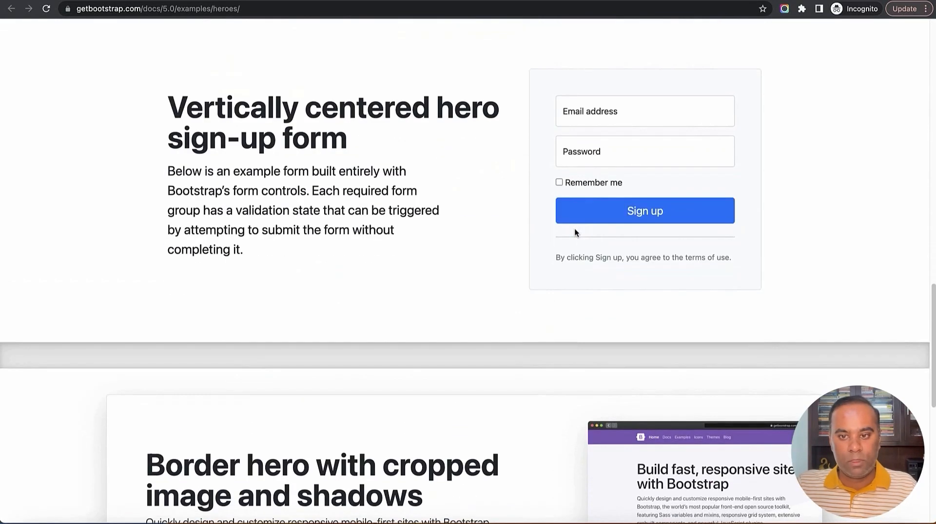
{"action": "scroll", "coordinate": [574, 233], "scroll_direction": "down", "scroll_amount": 4}
{"action": "scroll", "coordinate": [574, 233], "scroll_direction": "down", "scroll_amount": 3}
{"action": "scroll", "coordinate": [574, 229], "scroll_direction": "up", "scroll_amount": 10}
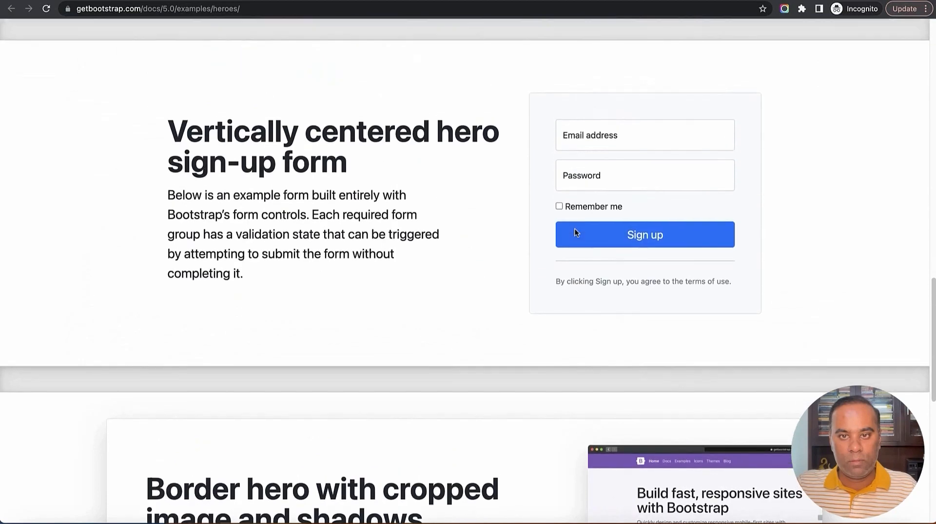
{"action": "scroll", "coordinate": [351, 283], "scroll_direction": "up", "scroll_amount": 5}
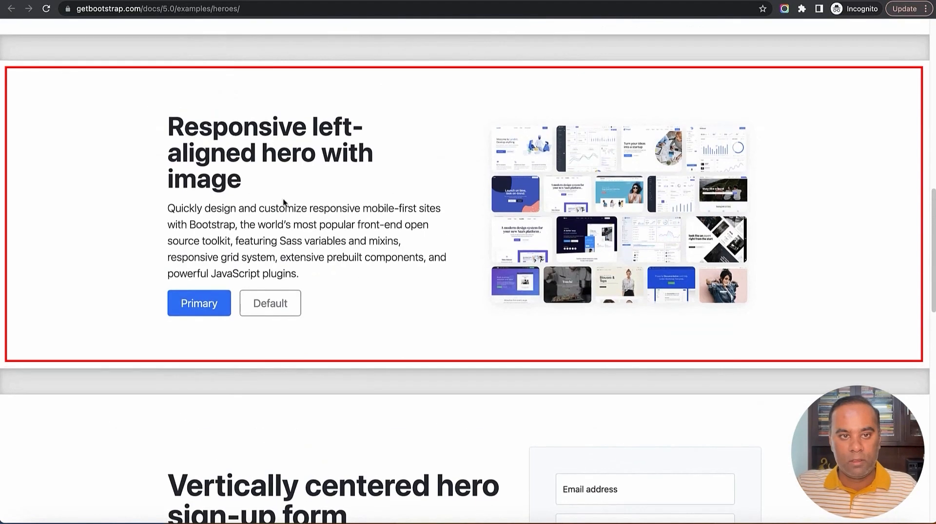
Inspect the left-aligned hero with image and copy its container element's HTML
{"action": "left_click_drag", "start_coordinate": [163, 119], "coordinate": [410, 284]}
{"action": "left_click", "coordinate": [428, 301]}
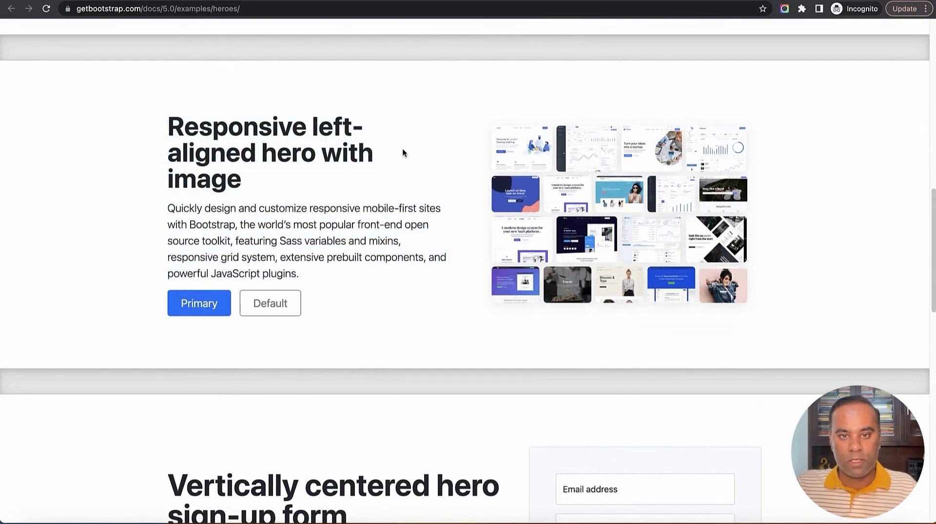
{"action": "right_click", "coordinate": [404, 122]}
{"action": "left_click", "coordinate": [480, 289]}
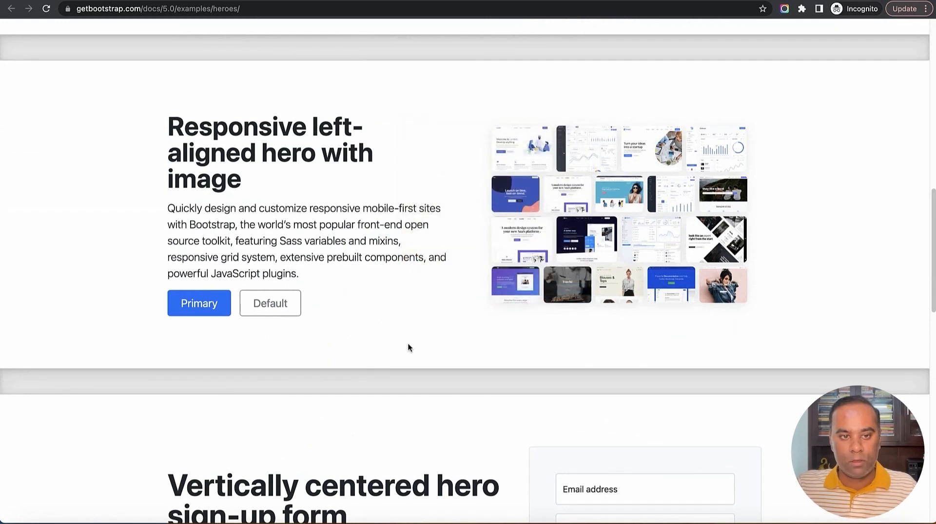
{"action": "scroll", "coordinate": [74, 467], "scroll_direction": "down", "scroll_amount": 2}
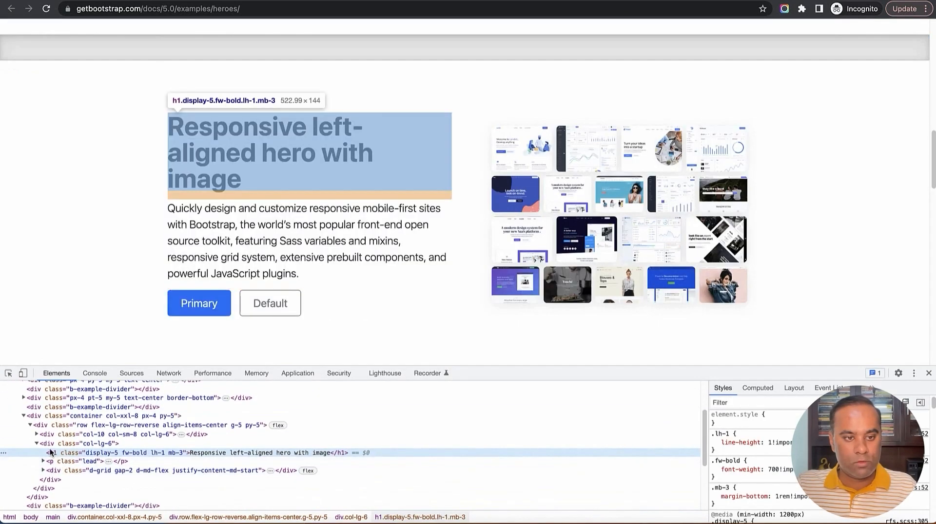
{"action": "left_click", "coordinate": [41, 443]}
{"action": "scroll", "coordinate": [35, 438], "scroll_direction": "up", "scroll_amount": 1}
{"action": "left_click", "coordinate": [24, 421]}
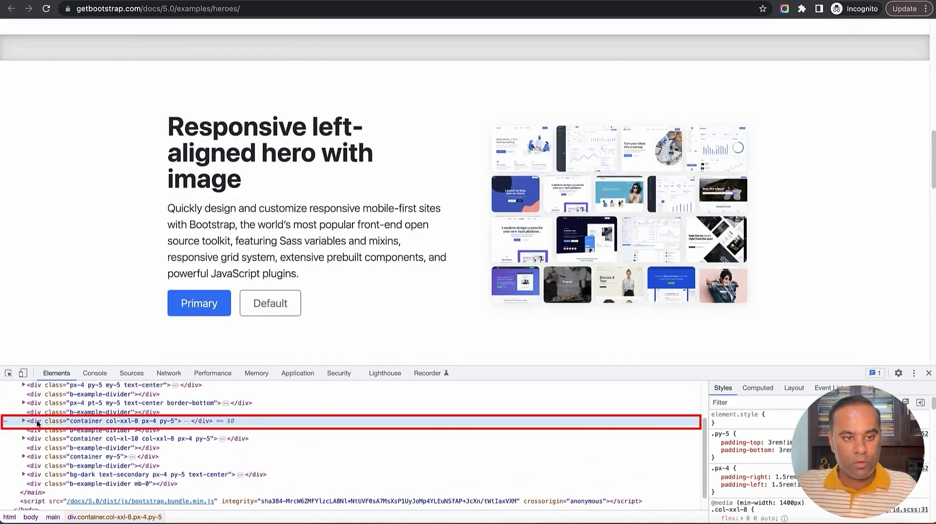
{"action": "right_click", "coordinate": [37, 422]}
{"action": "mouse_move", "coordinate": [88, 369]}
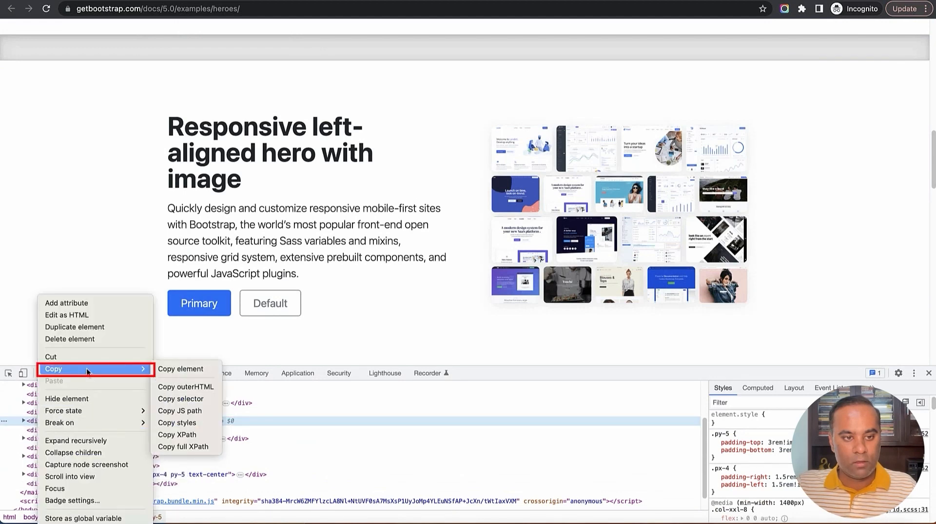
{"action": "left_click", "coordinate": [202, 369]}
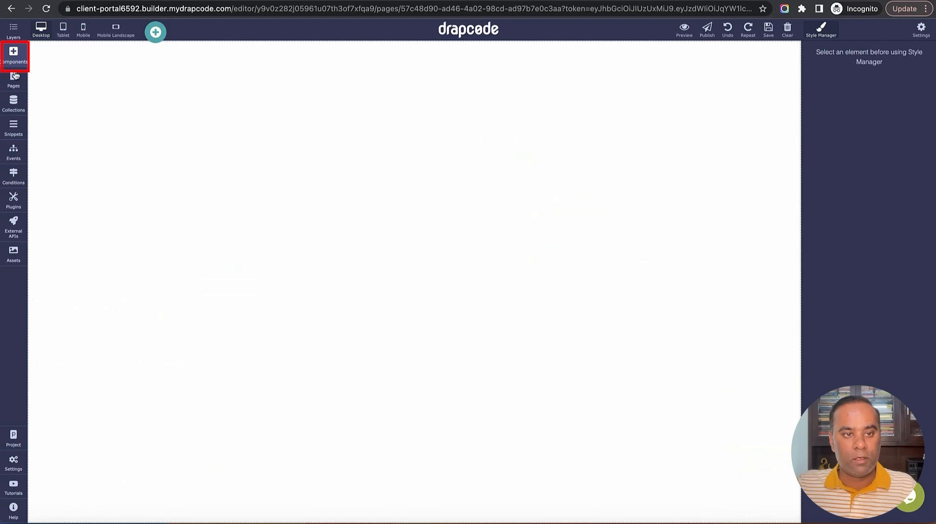
Drop a Custom HTML Code block on the page, paste the hero markup, embed it and save
{"action": "left_click", "coordinate": [14, 56]}
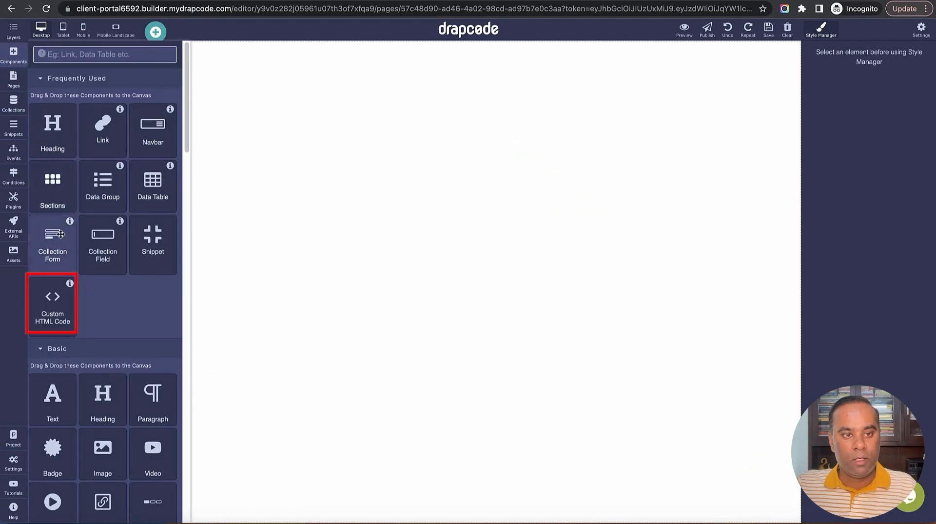
{"action": "left_click_drag", "start_coordinate": [52, 310], "coordinate": [201, 276]}
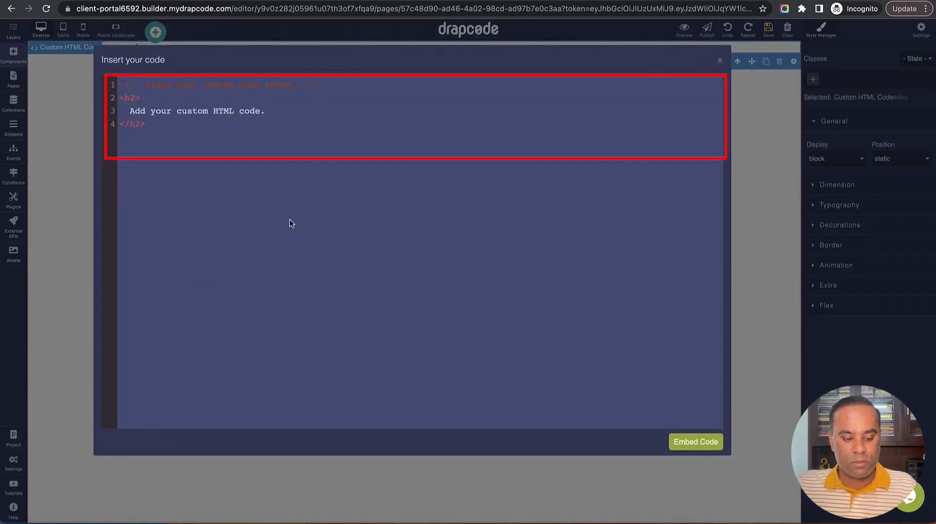
{"action": "key", "text": "ctrl+v"}
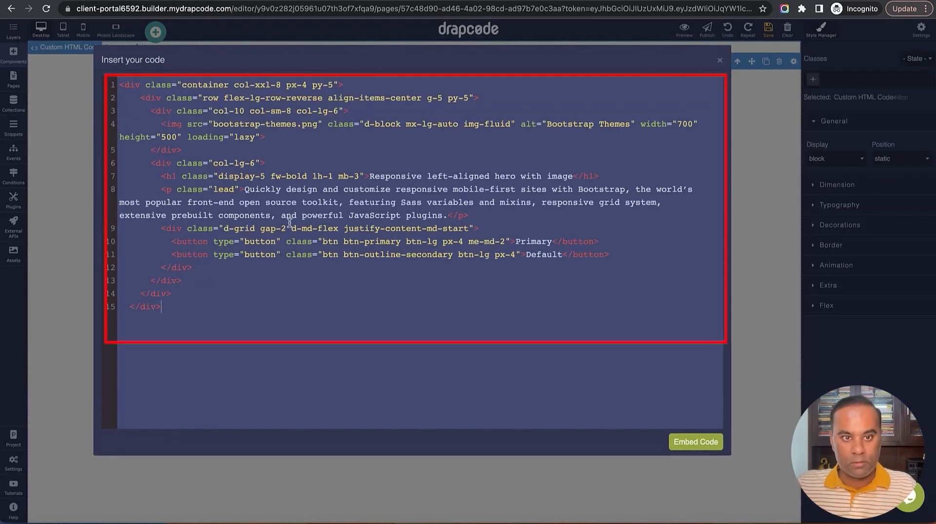
{"action": "left_click", "coordinate": [692, 442]}
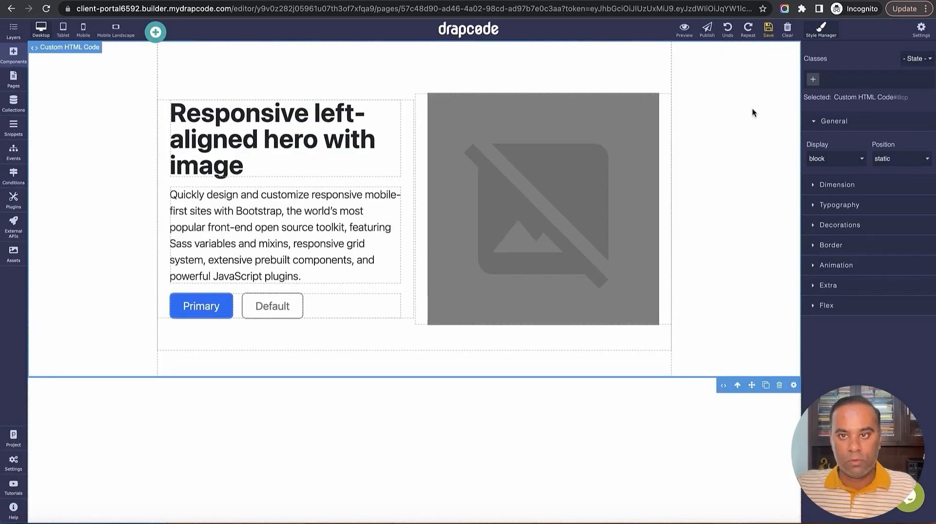
{"action": "left_click", "coordinate": [768, 29]}
{"action": "left_click", "coordinate": [585, 205]}
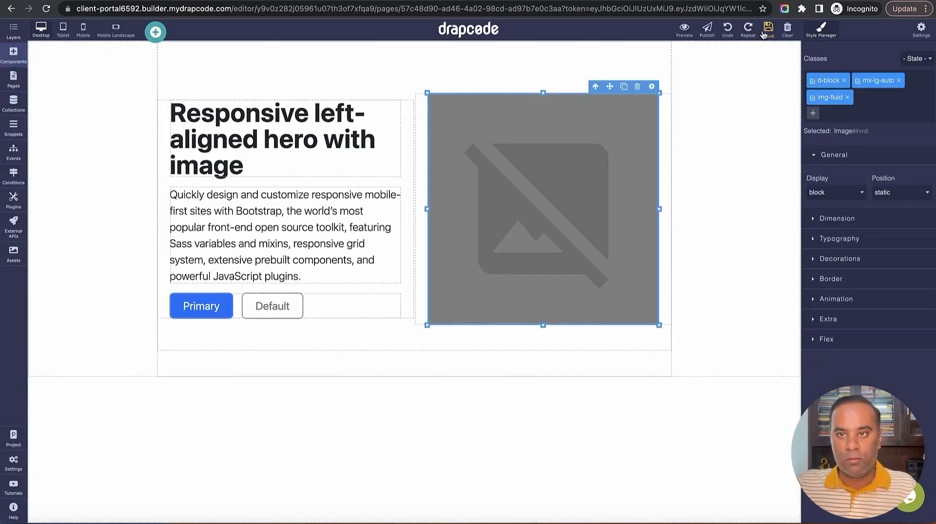
Search stock images for 'Client' and add the second result to Assets at Medium size
{"action": "left_click", "coordinate": [15, 254]}
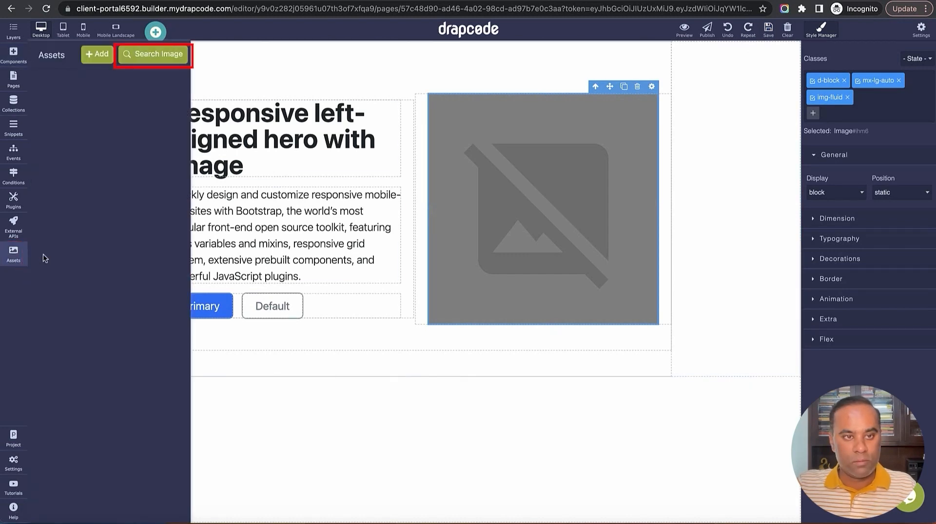
{"action": "left_click", "coordinate": [147, 51]}
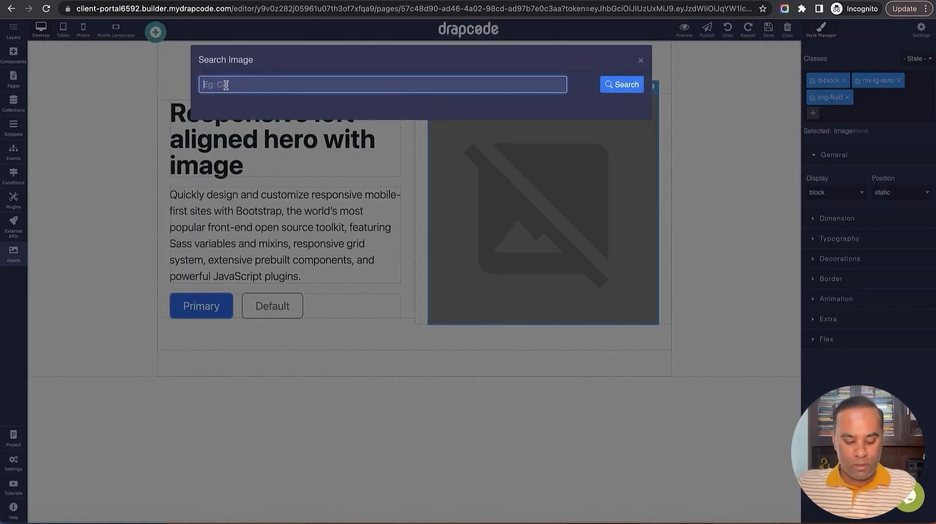
{"action": "type", "text": "Client"}
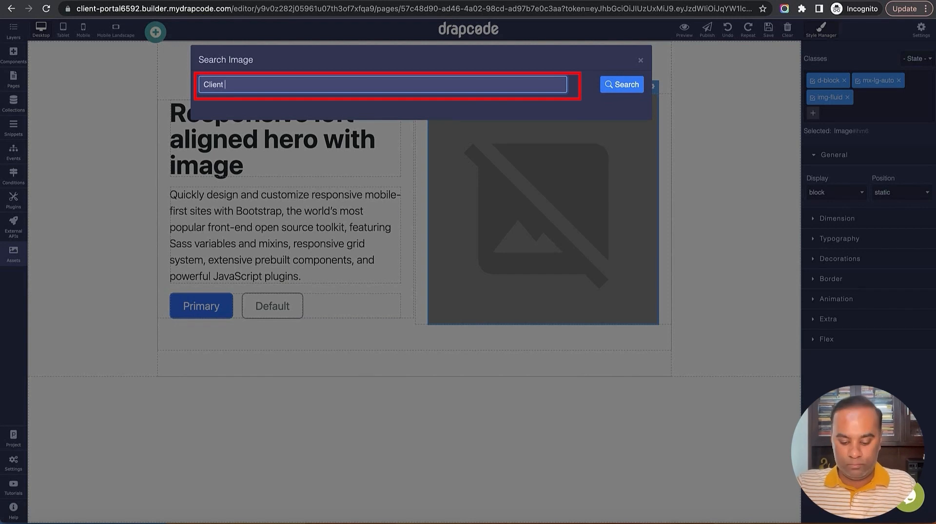
{"action": "type", "text": " portal"}
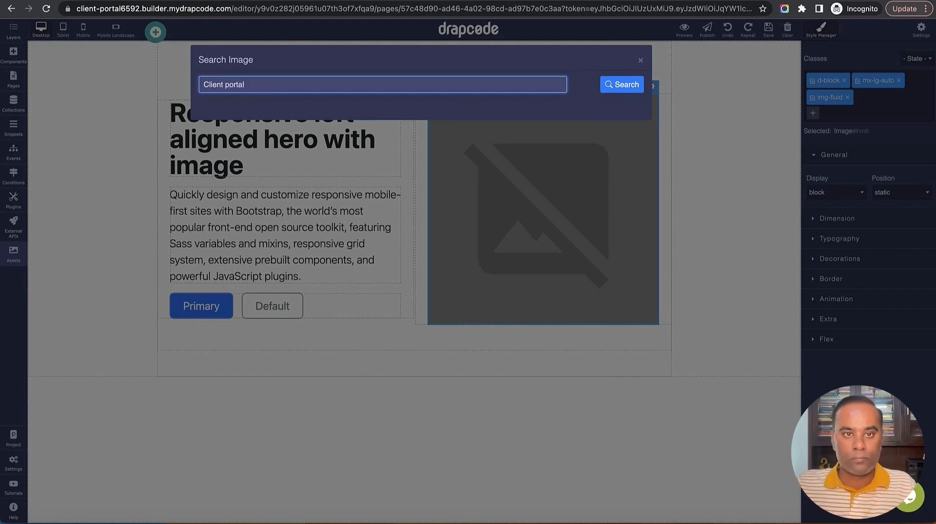
{"action": "left_click", "coordinate": [626, 87]}
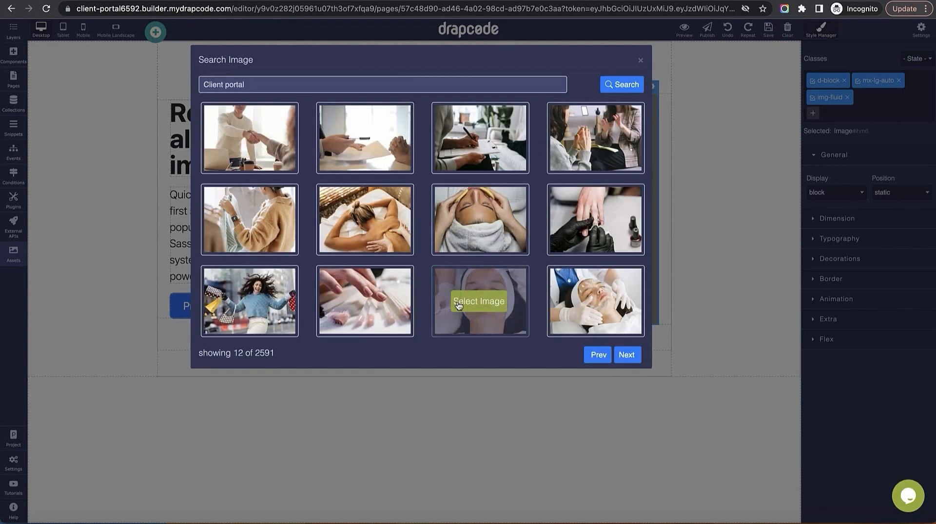
{"action": "left_click", "coordinate": [627, 354]}
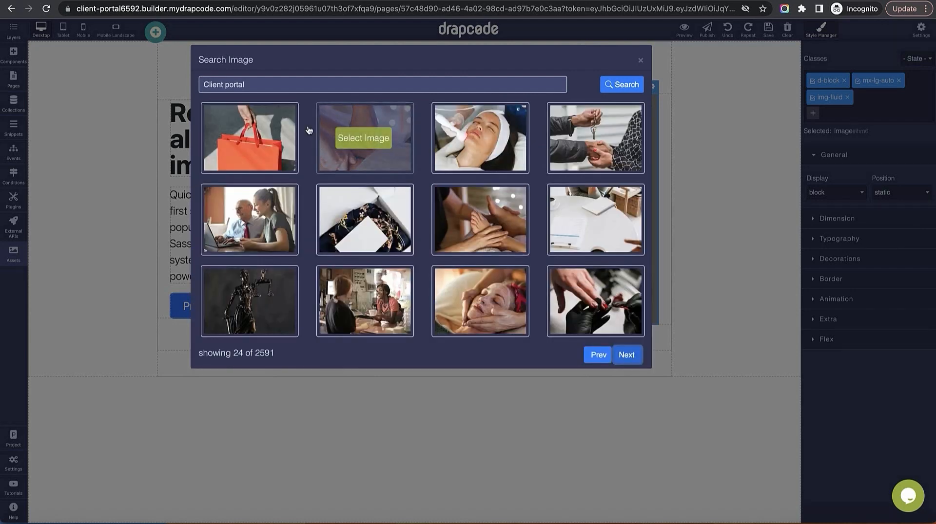
{"action": "left_click", "coordinate": [627, 355]}
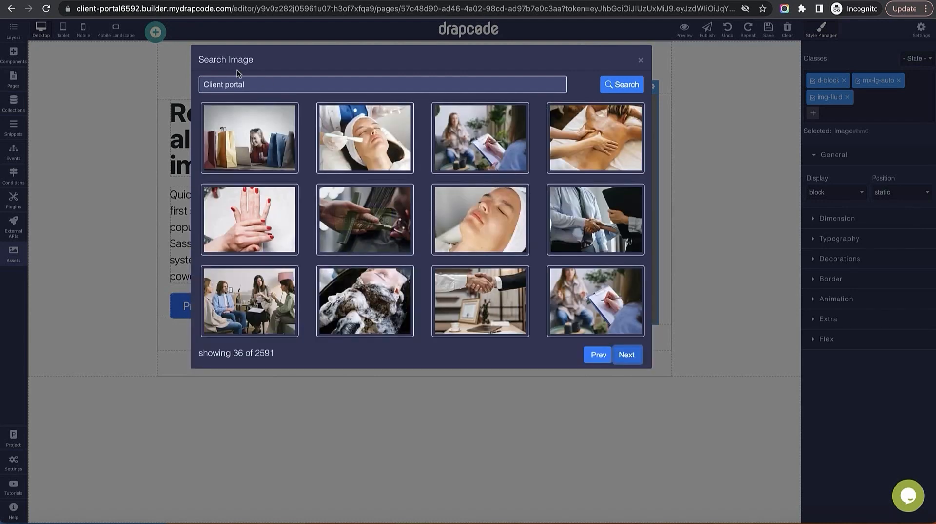
{"action": "double_click", "coordinate": [232, 86]}
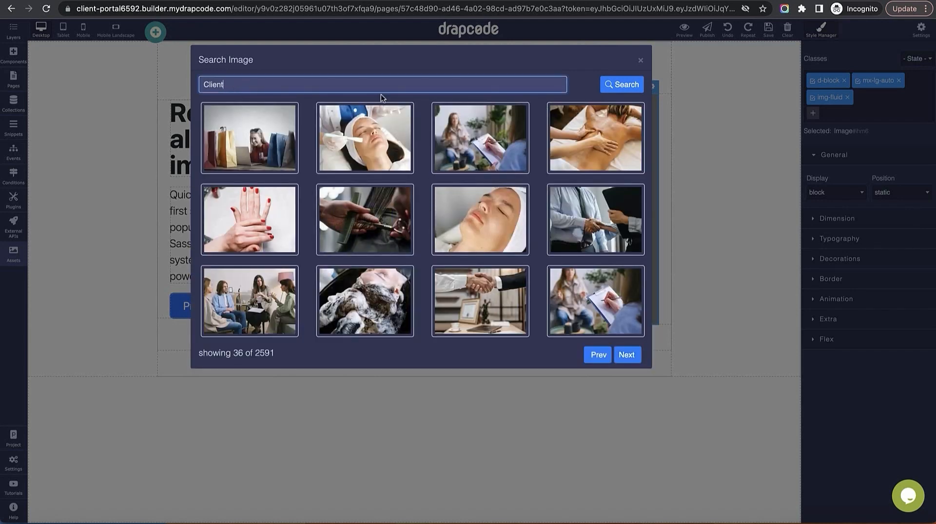
{"action": "type", "text": "Client"}
{"action": "key", "text": "Return"}
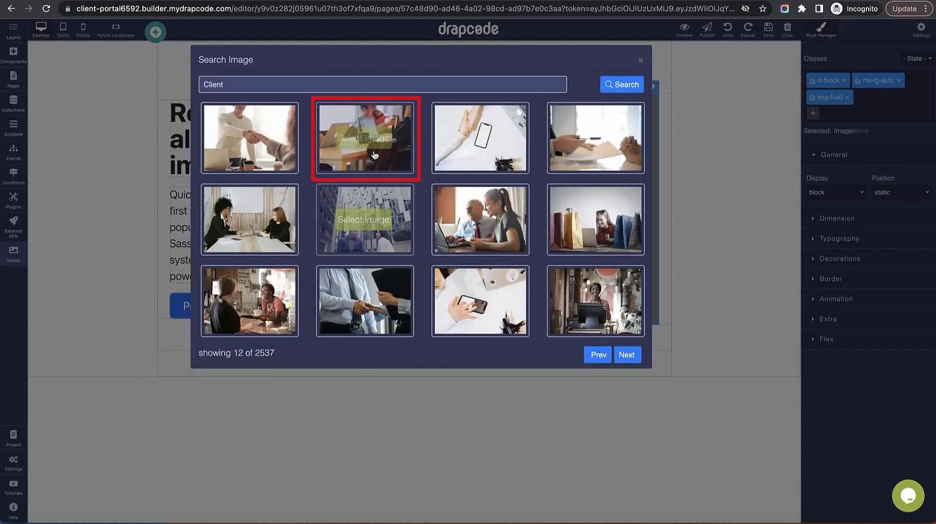
{"action": "left_click", "coordinate": [374, 155]}
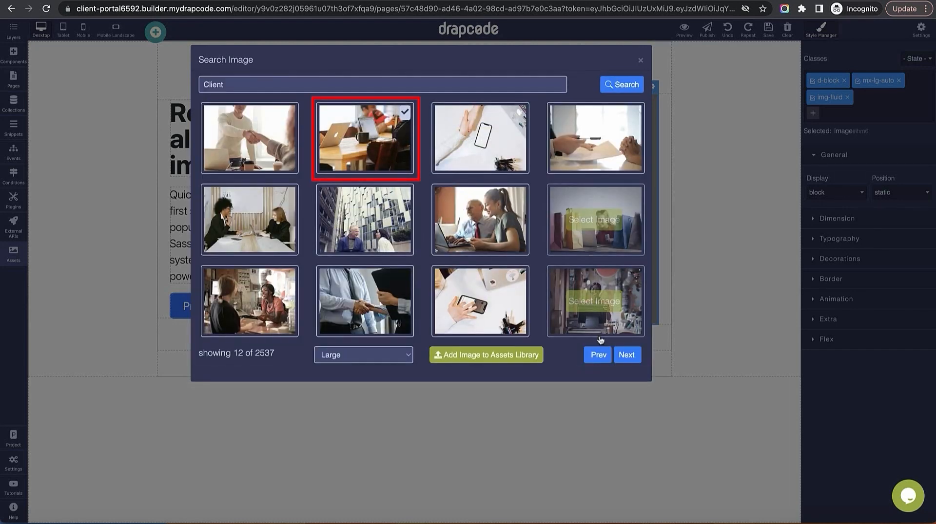
{"action": "left_click", "coordinate": [380, 362]}
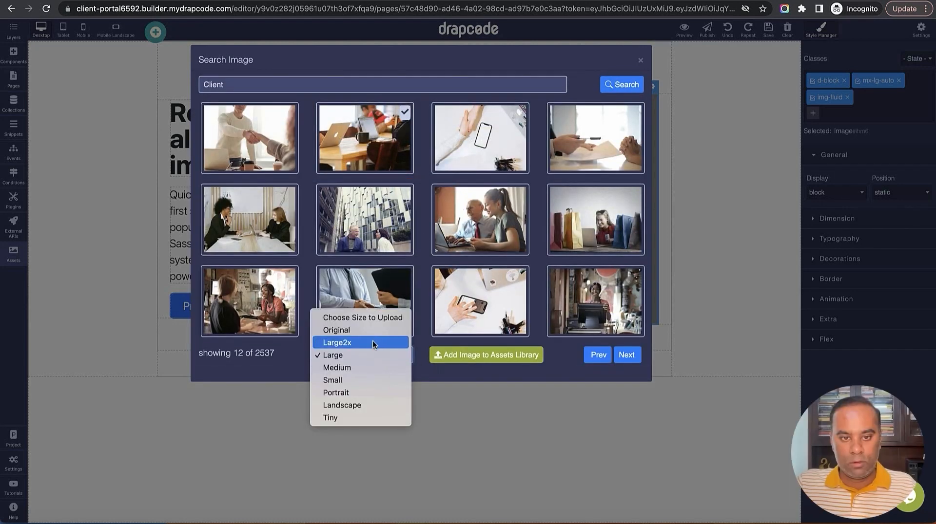
{"action": "left_click", "coordinate": [370, 373]}
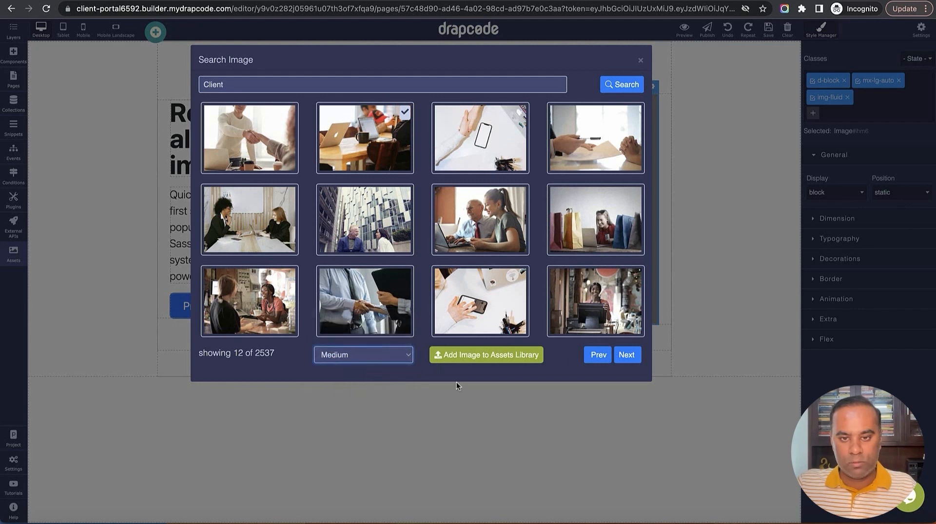
{"action": "left_click", "coordinate": [491, 362]}
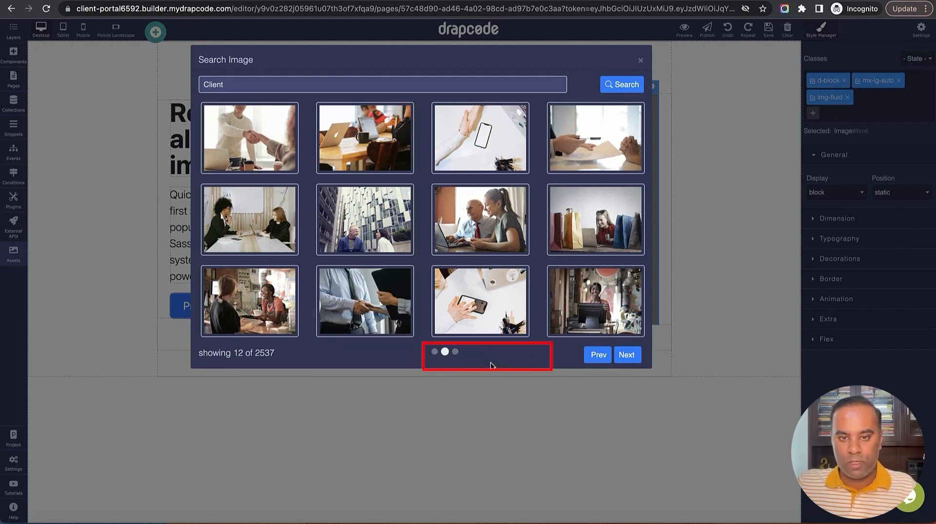
Drag the office photo from Assets into the hero and delete the grey placeholder image
{"action": "left_click", "coordinate": [641, 61]}
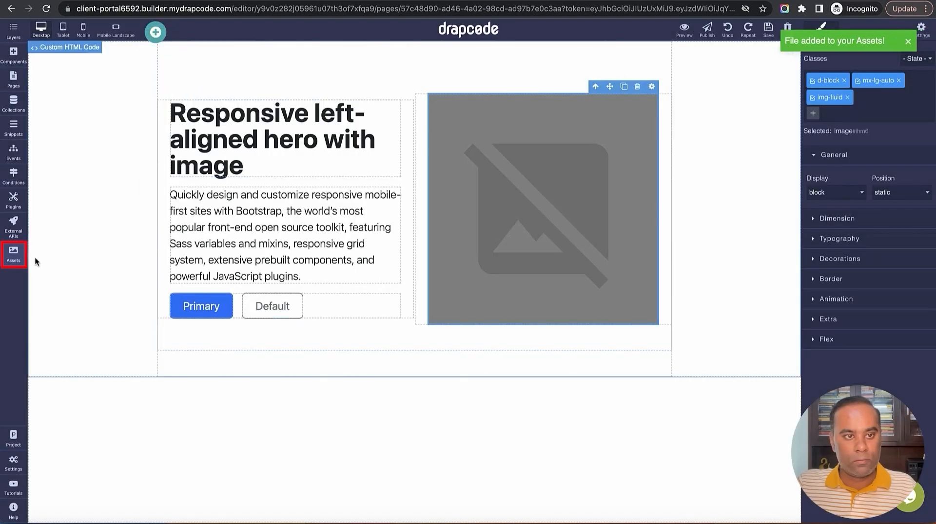
{"action": "left_click", "coordinate": [14, 253]}
{"action": "left_click_drag", "start_coordinate": [86, 117], "coordinate": [501, 205]}
{"action": "left_click", "coordinate": [532, 345]}
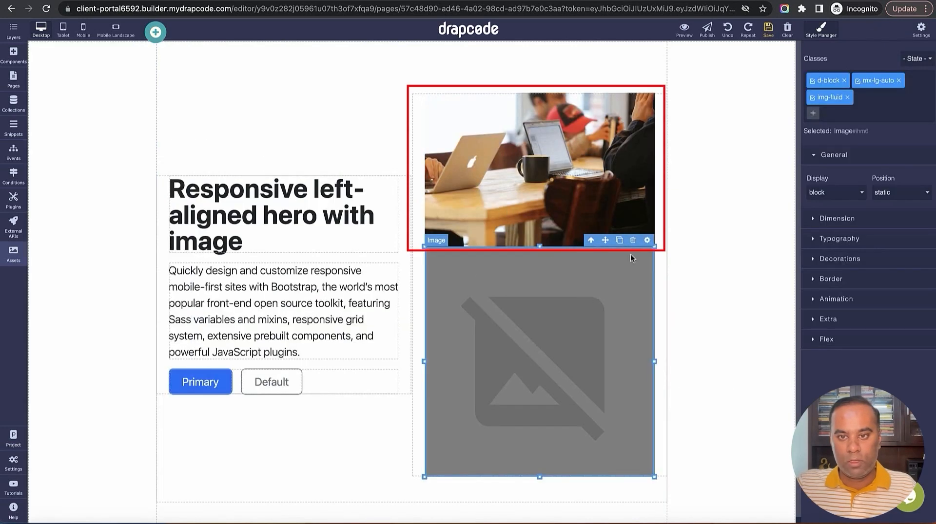
{"action": "left_click", "coordinate": [632, 240]}
Retitle the heading 'Welcome to Client Portal' and add a Login link beside Primary
{"action": "triple_click", "coordinate": [267, 131]}
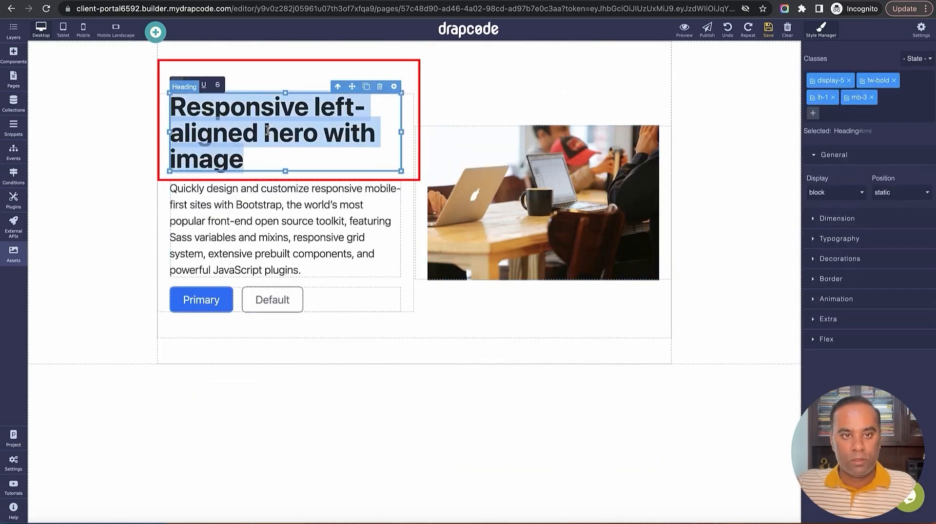
{"action": "type", "text": "Welcome"}
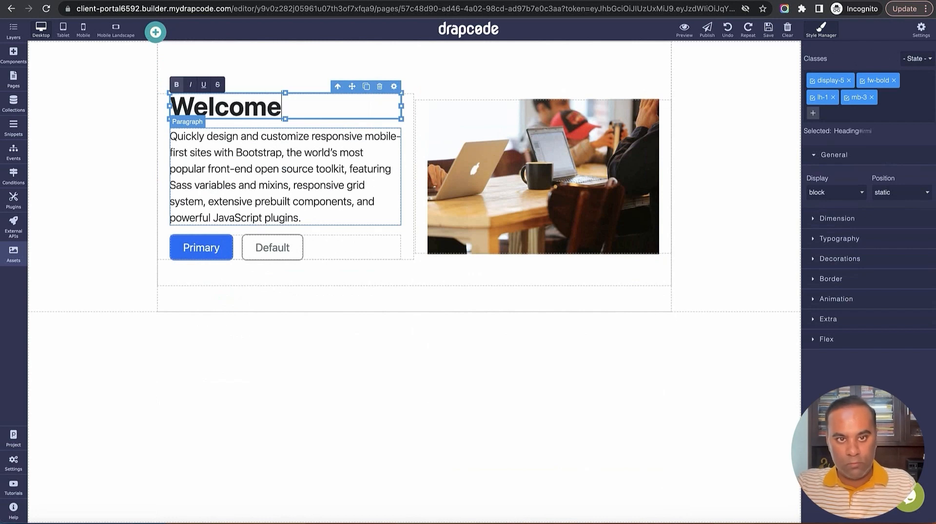
{"action": "type", "text": " to Client"}
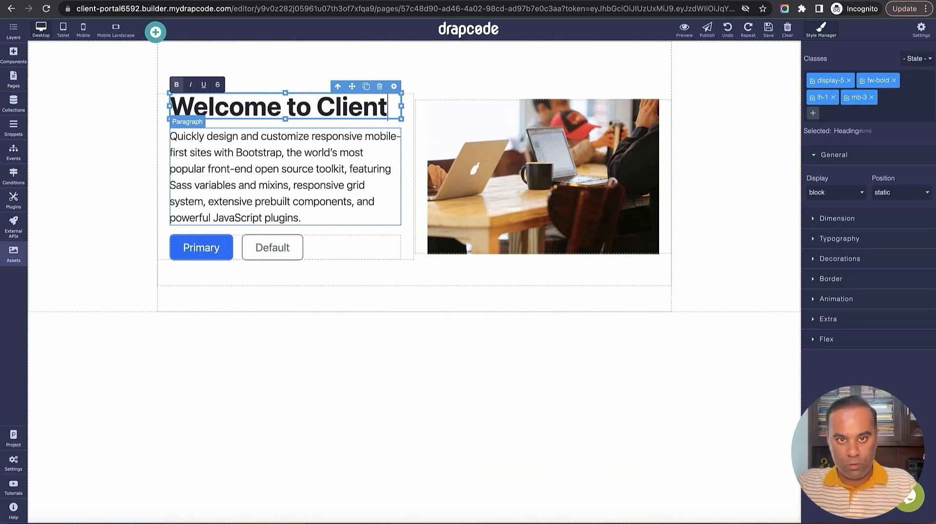
{"action": "type", "text": " Portal"}
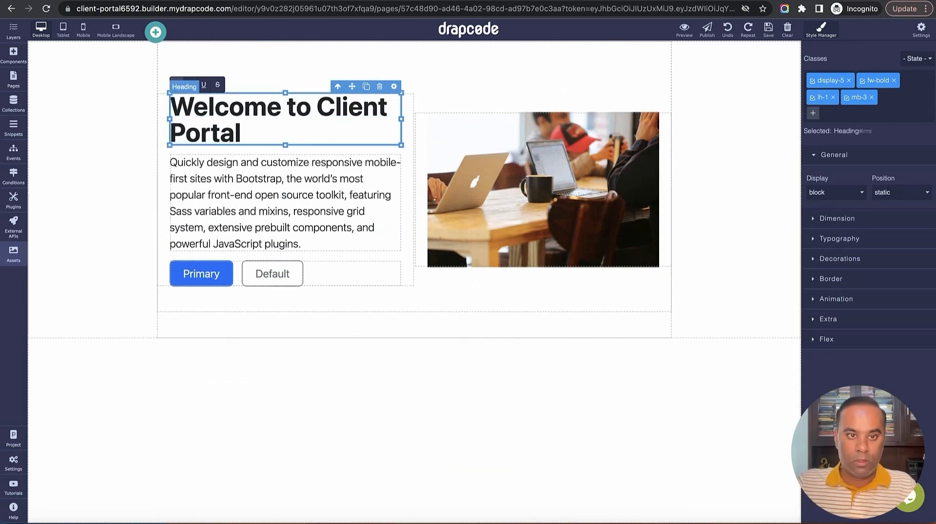
{"action": "left_click", "coordinate": [201, 274]}
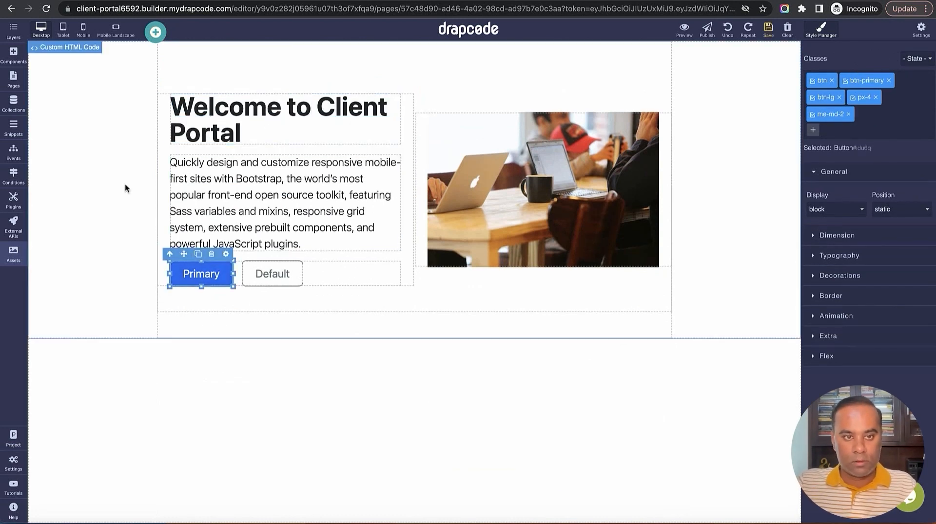
{"action": "left_click", "coordinate": [13, 56]}
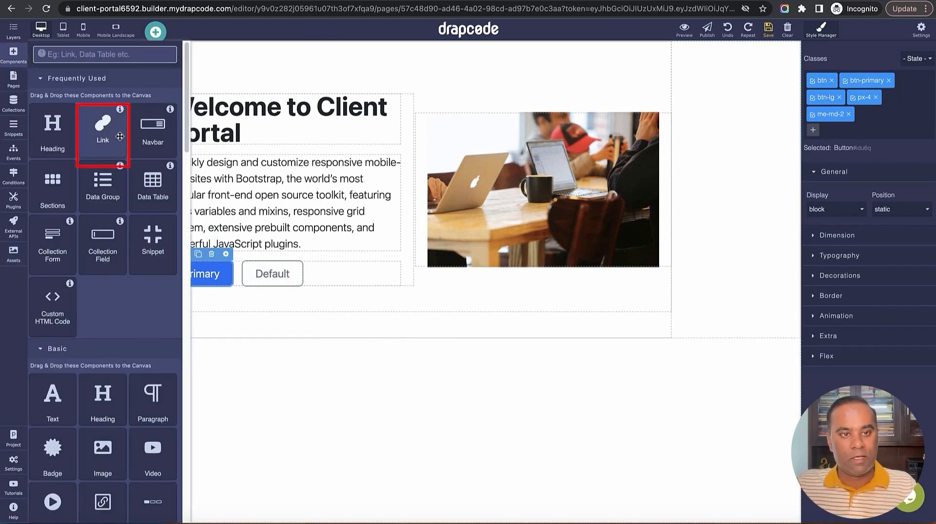
{"action": "left_click_drag", "start_coordinate": [110, 129], "coordinate": [239, 276]}
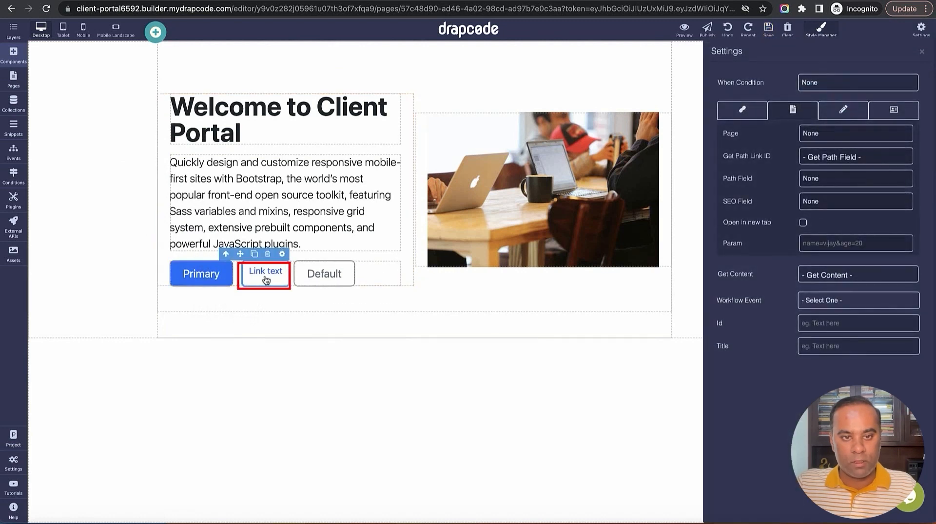
{"action": "double_click", "coordinate": [266, 280]}
{"action": "type", "text": "Login"}
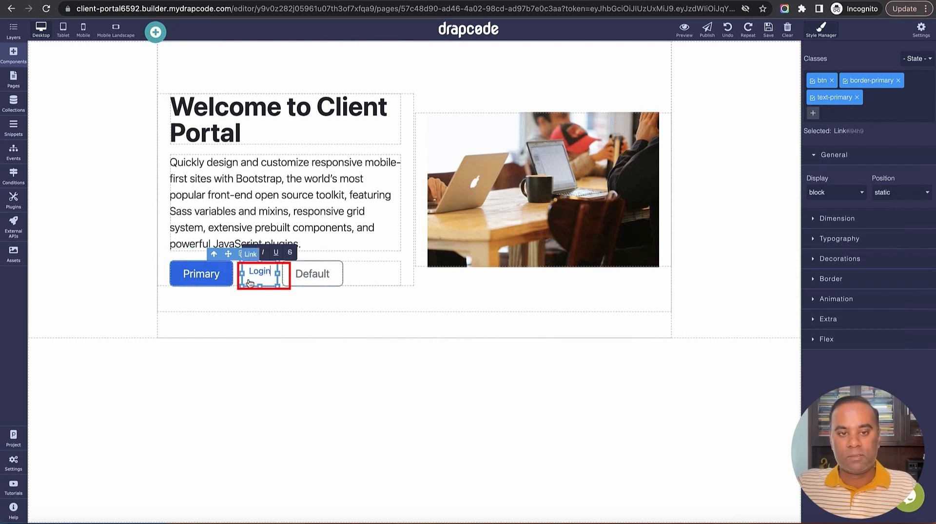
Give the Login link me-md-2 and btn-primary, removing text-primary and border-primary
{"action": "left_click", "coordinate": [196, 282]}
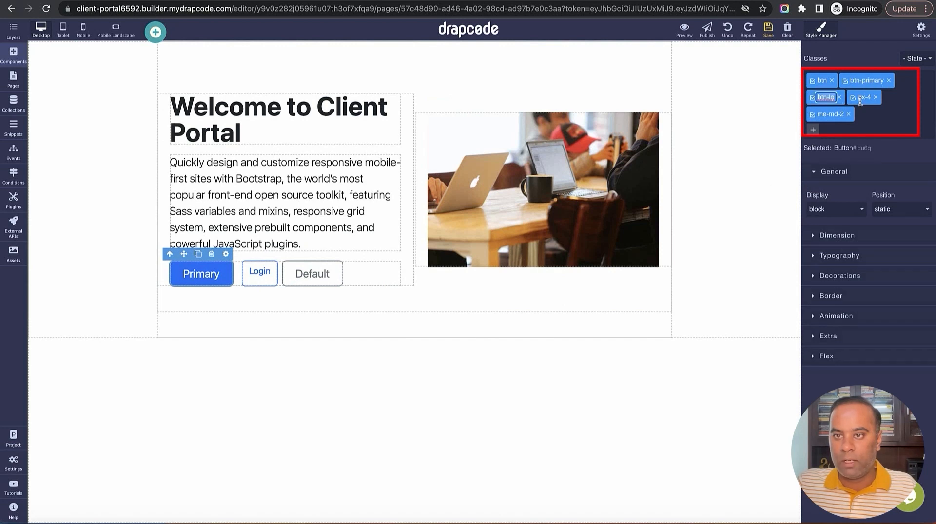
{"action": "double_click", "coordinate": [830, 114]}
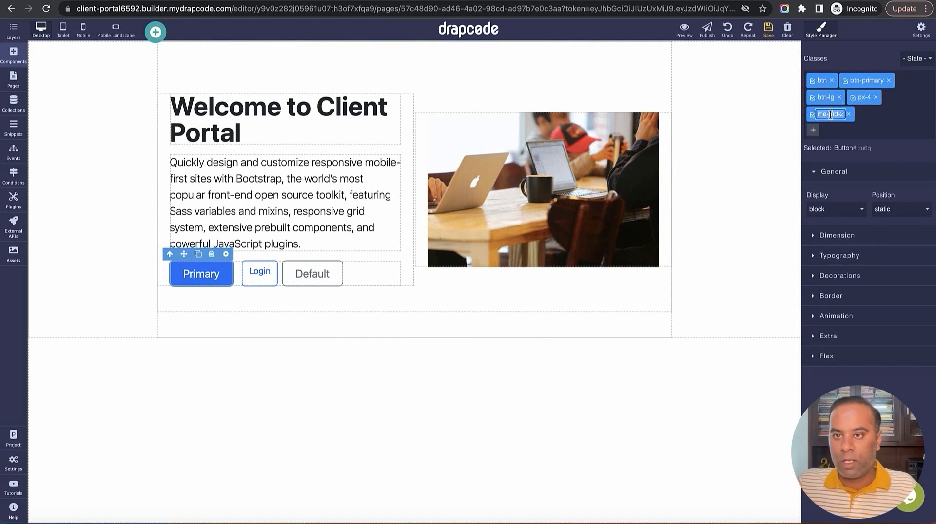
{"action": "left_click", "coordinate": [259, 271]}
{"action": "left_click", "coordinate": [812, 116]}
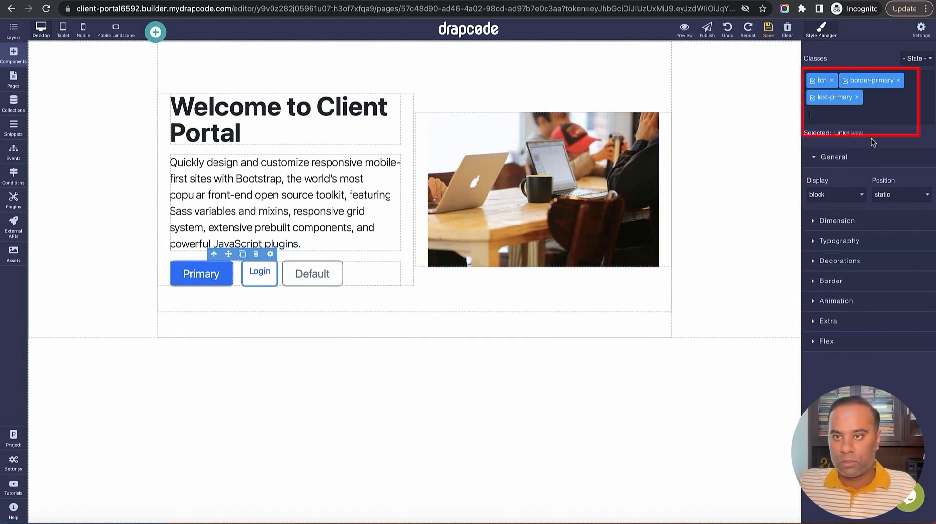
{"action": "key", "text": "Return"}
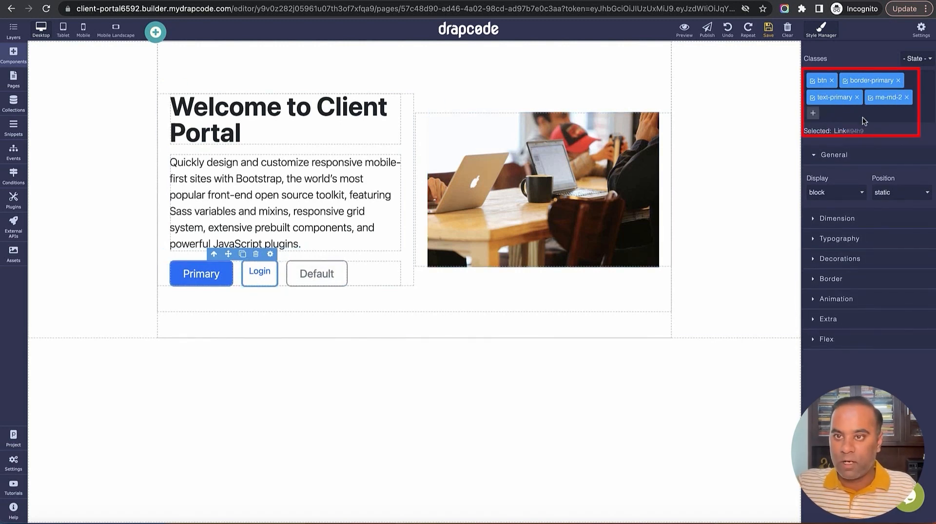
{"action": "left_click", "coordinate": [857, 97]}
{"action": "left_click", "coordinate": [898, 81]}
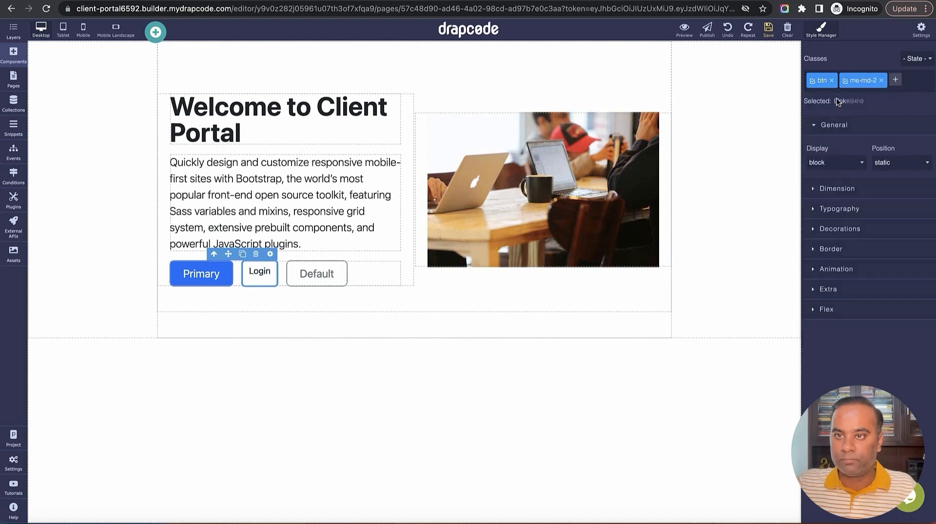
{"action": "left_click", "coordinate": [209, 271]}
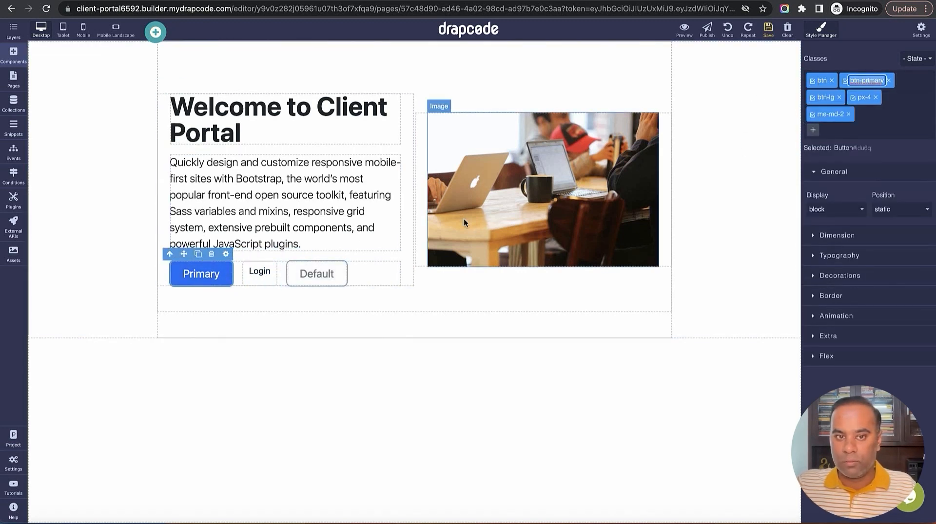
{"action": "left_click", "coordinate": [260, 271]}
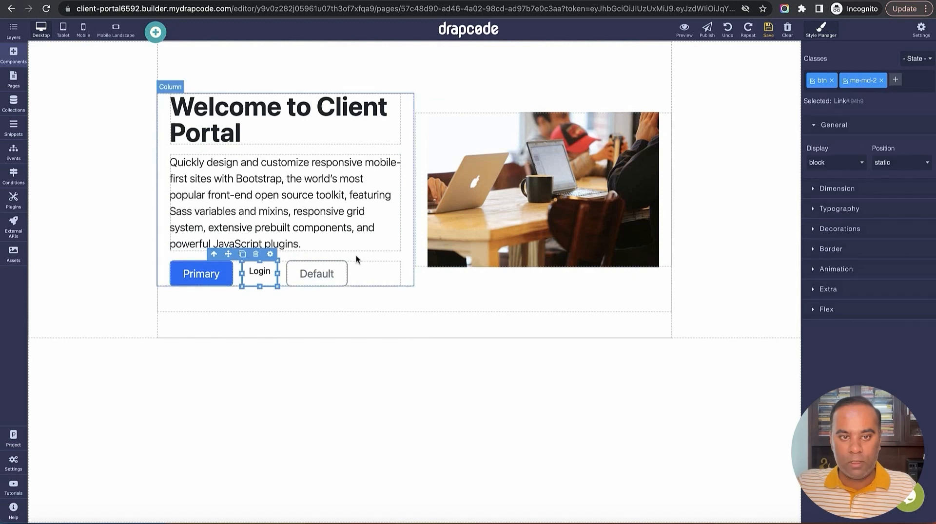
{"action": "left_click", "coordinate": [896, 80]}
{"action": "type", "text": "btn-primary"}
{"action": "key", "text": "Return"}
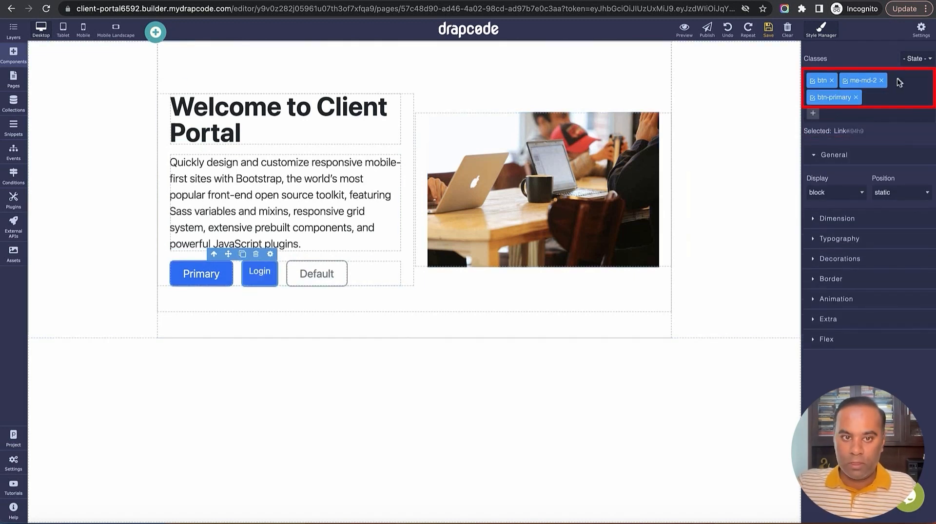
Add btn-lg and px-4 classes to the Login link and save the page
{"action": "left_click", "coordinate": [212, 277]}
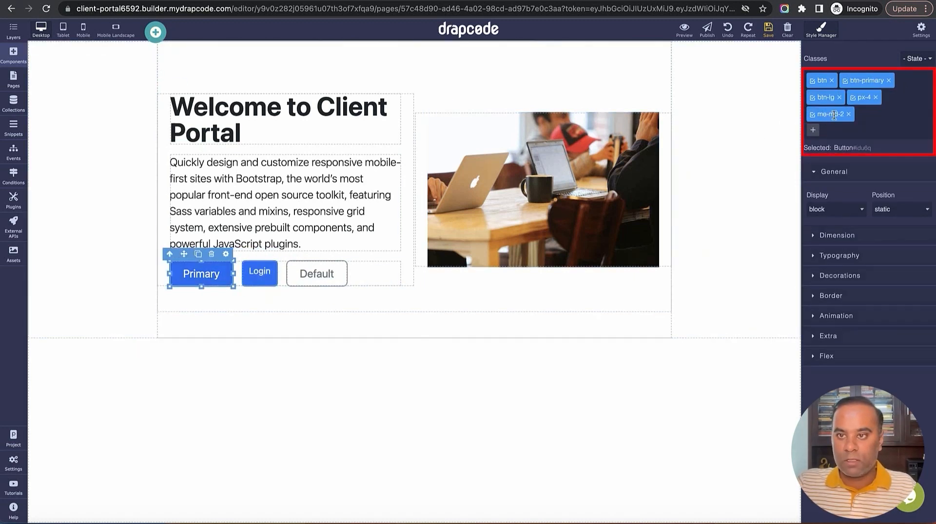
{"action": "left_click", "coordinate": [259, 272]}
{"action": "left_click", "coordinate": [811, 115]}
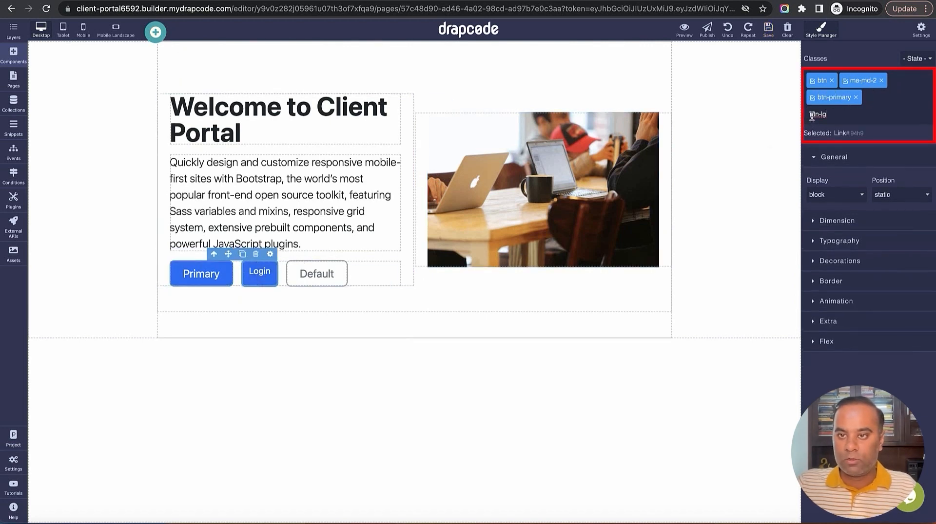
{"action": "type", "text": "btn-lg"}
{"action": "key", "text": "Return"}
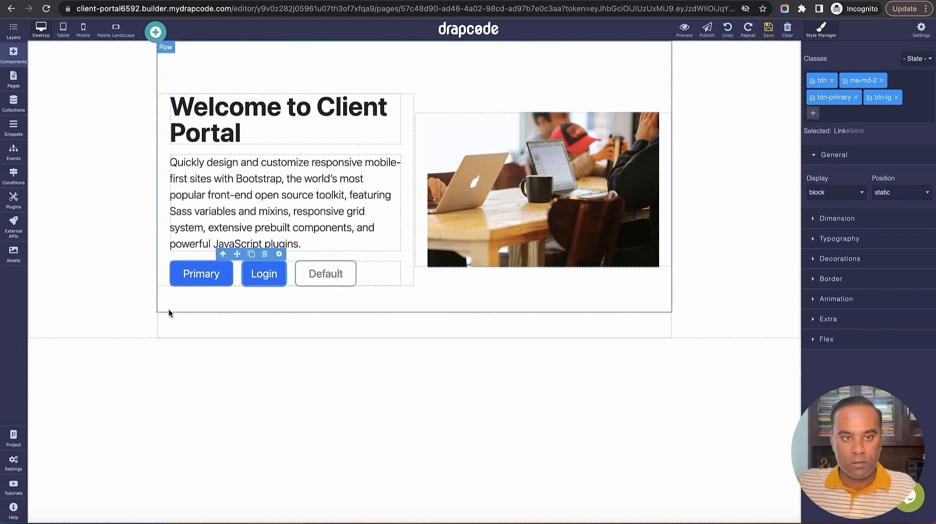
{"action": "left_click", "coordinate": [201, 274]}
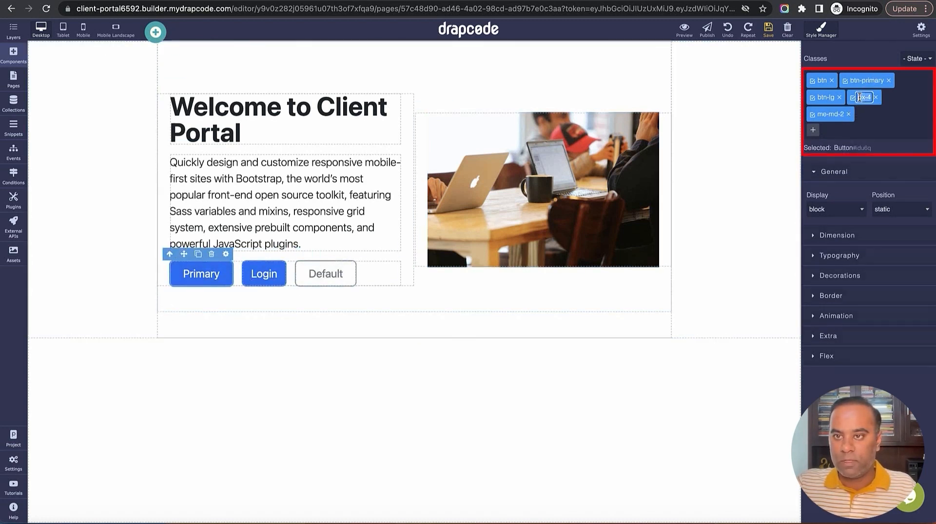
{"action": "left_click", "coordinate": [261, 277]}
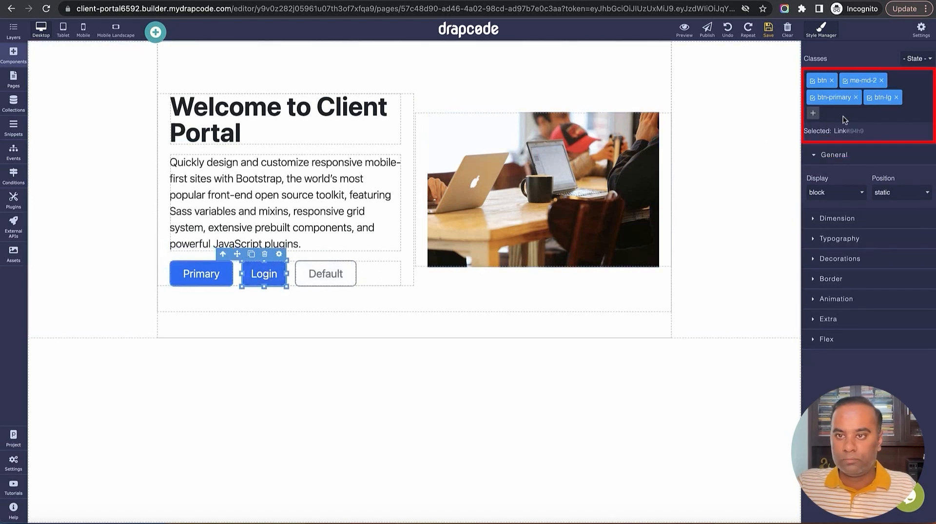
{"action": "left_click", "coordinate": [813, 114]}
{"action": "key", "text": "Return"}
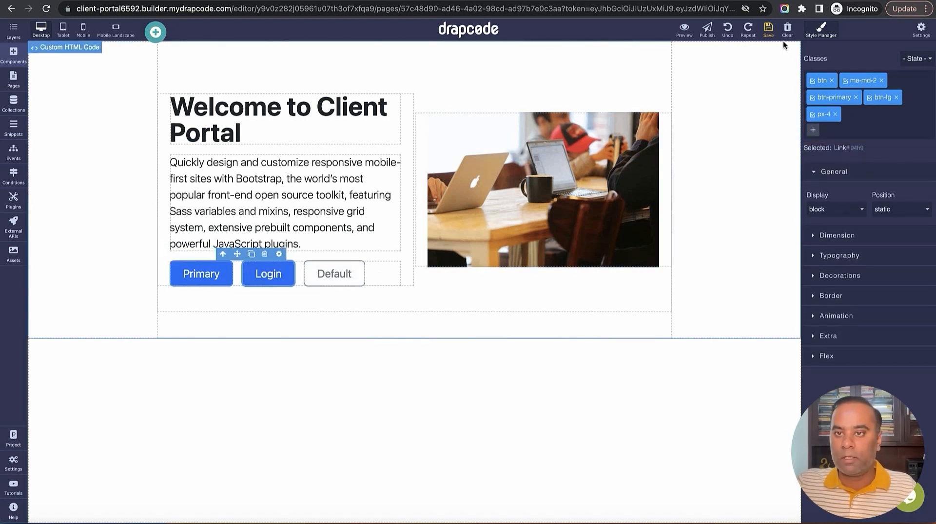
{"action": "left_click", "coordinate": [768, 29]}
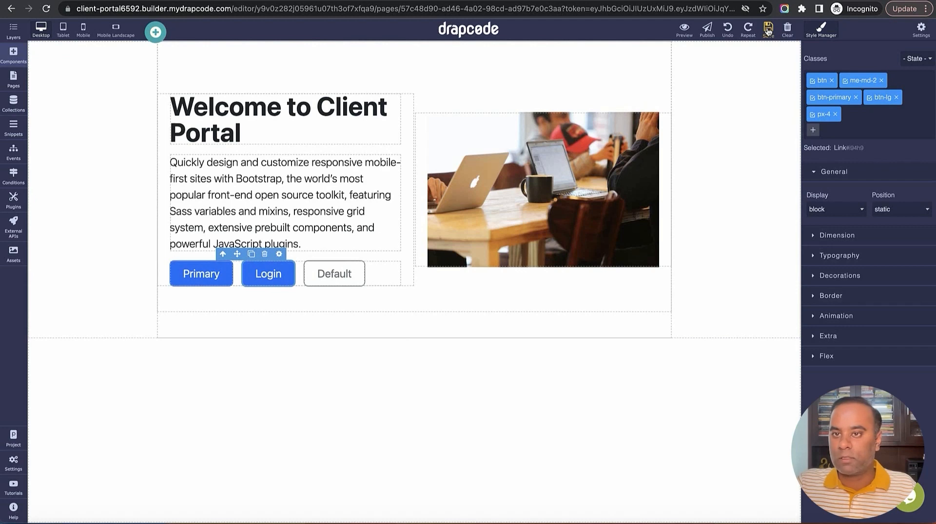
Delete the Primary button, point the Login button at the Login page, and save
{"action": "left_click", "coordinate": [216, 273]}
{"action": "left_click", "coordinate": [210, 255]}
{"action": "left_click", "coordinate": [211, 280]}
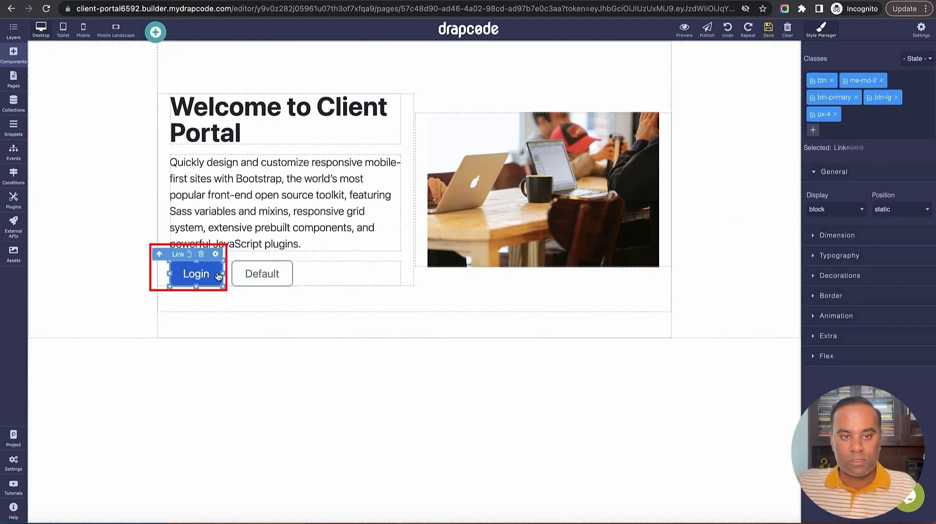
{"action": "left_click", "coordinate": [215, 254]}
{"action": "left_click", "coordinate": [862, 135]}
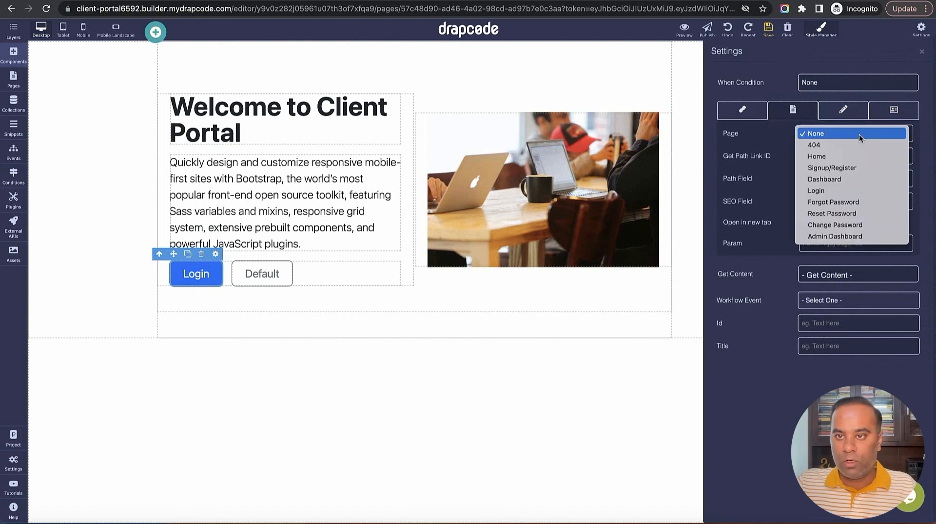
{"action": "left_click", "coordinate": [828, 191]}
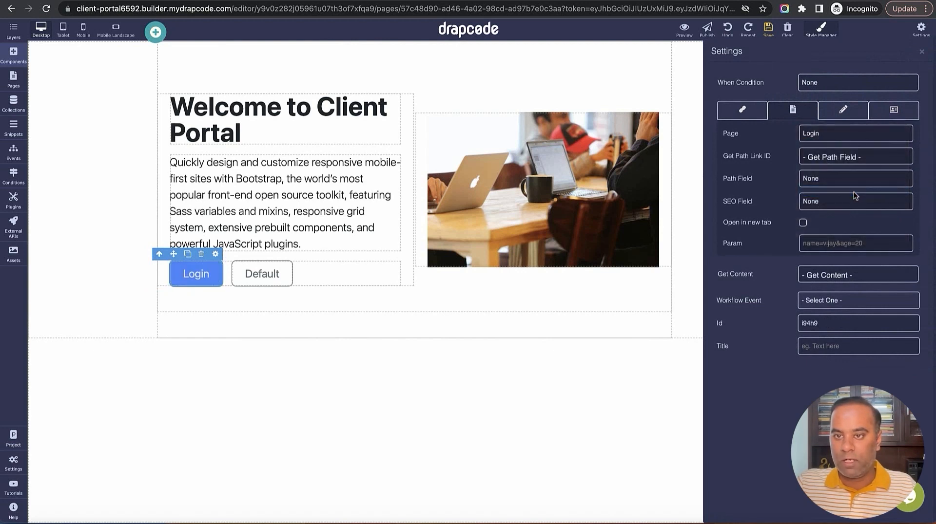
{"action": "left_click", "coordinate": [774, 36]}
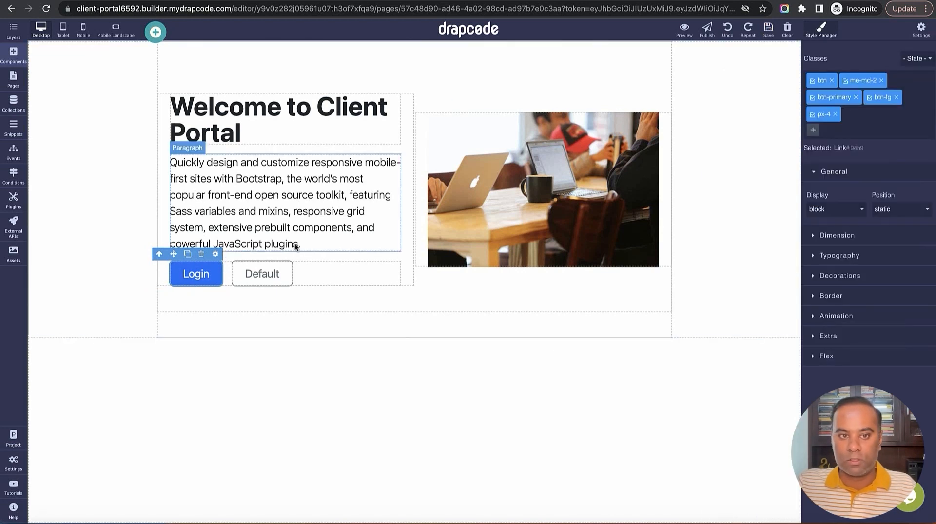
Select the Default button, save the page again, and select the custom HTML block
{"action": "left_click", "coordinate": [280, 274]}
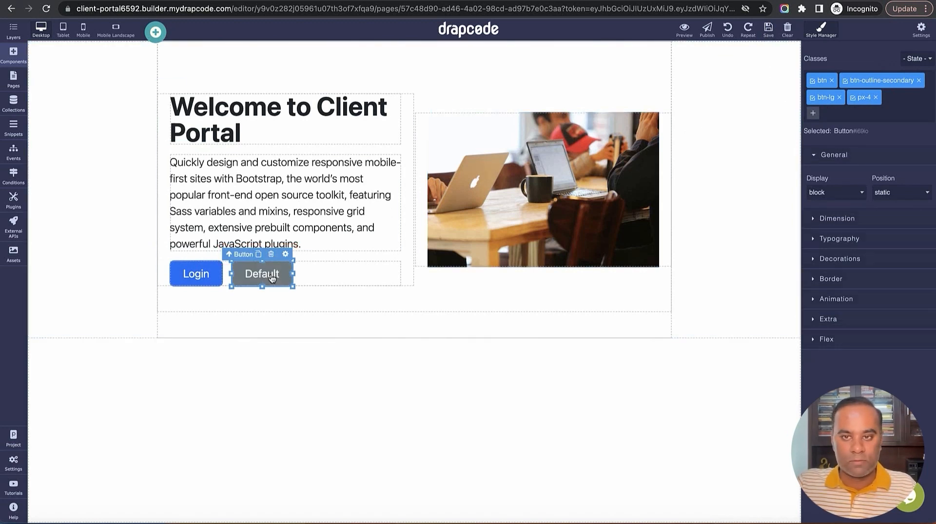
{"action": "left_click", "coordinate": [766, 35]}
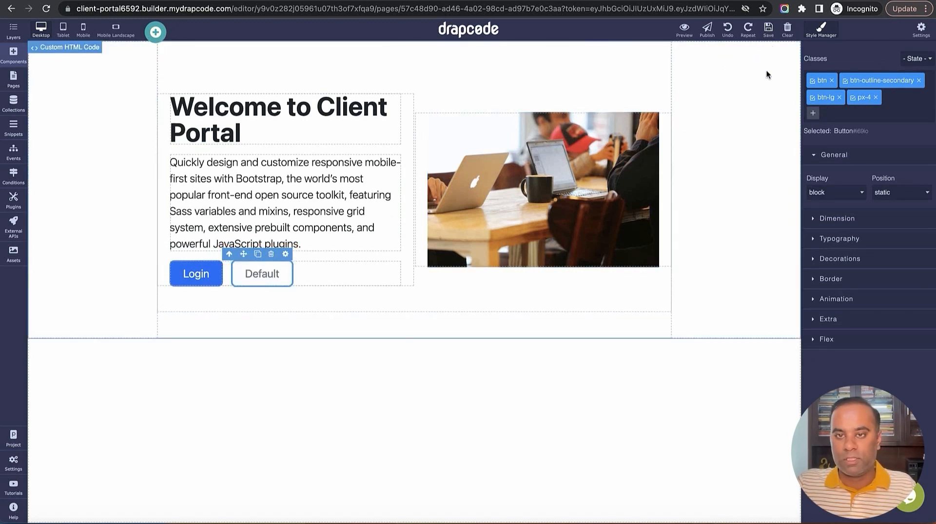
{"action": "left_click", "coordinate": [722, 133]}
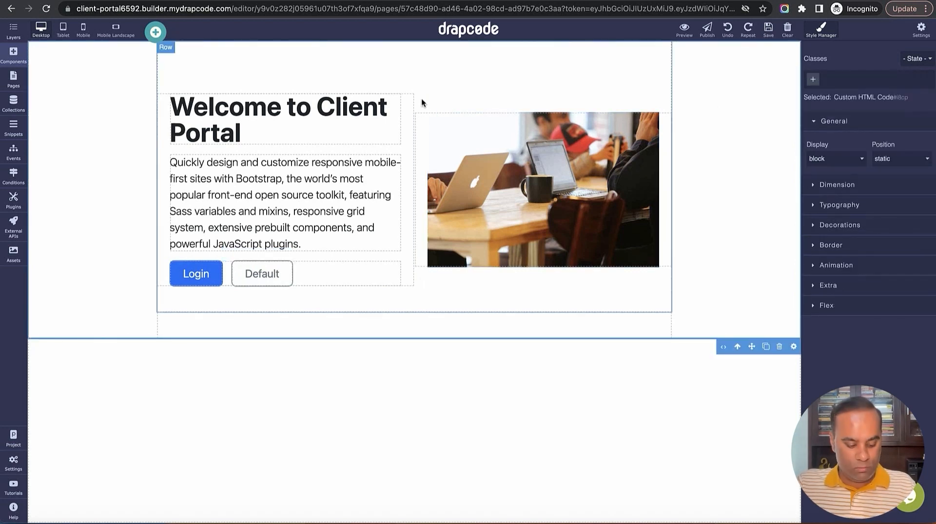
Preview the app, reload it, and follow the Login button to the login page
{"action": "left_click", "coordinate": [451, 74]}
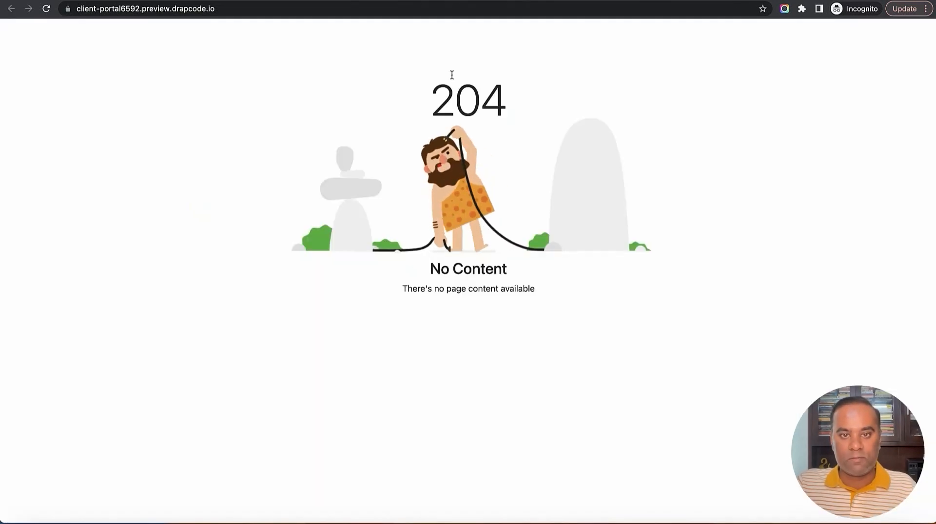
{"action": "left_click", "coordinate": [46, 9]}
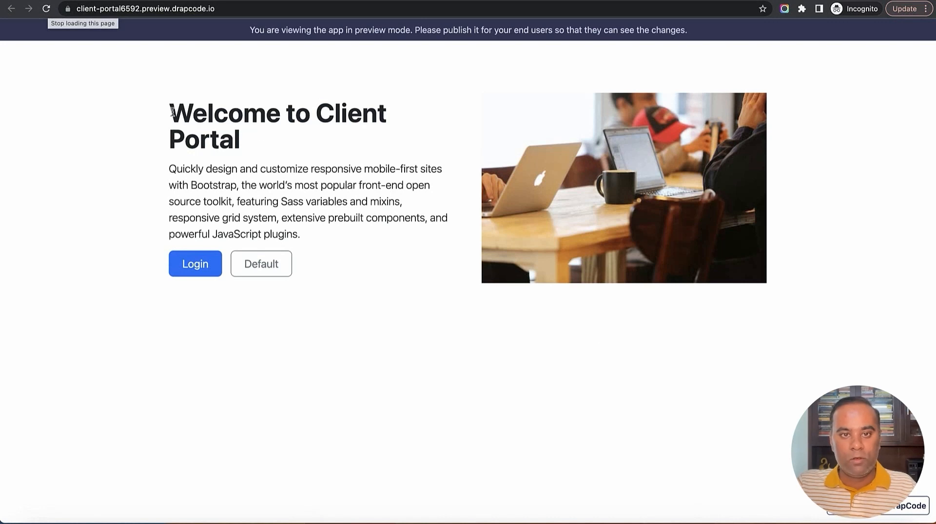
{"action": "left_click_drag", "start_coordinate": [172, 111], "coordinate": [423, 263]}
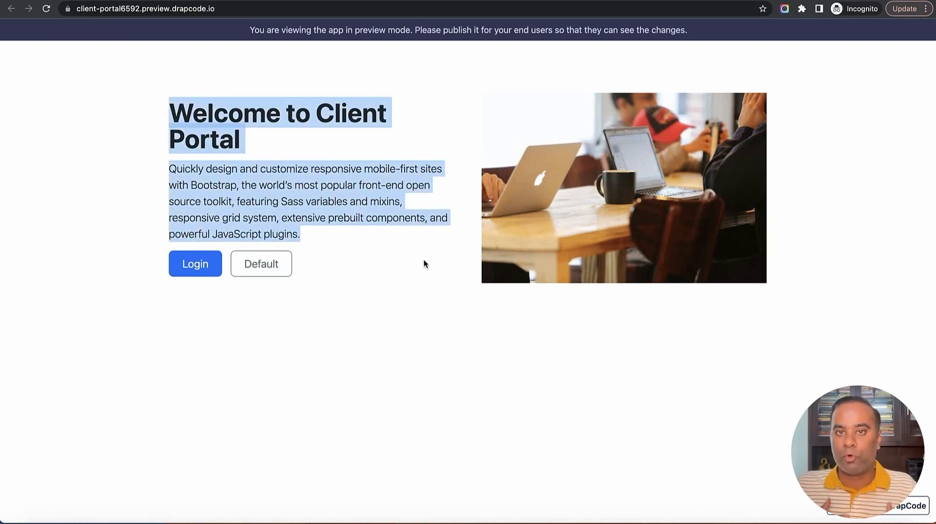
{"action": "left_click", "coordinate": [420, 261]}
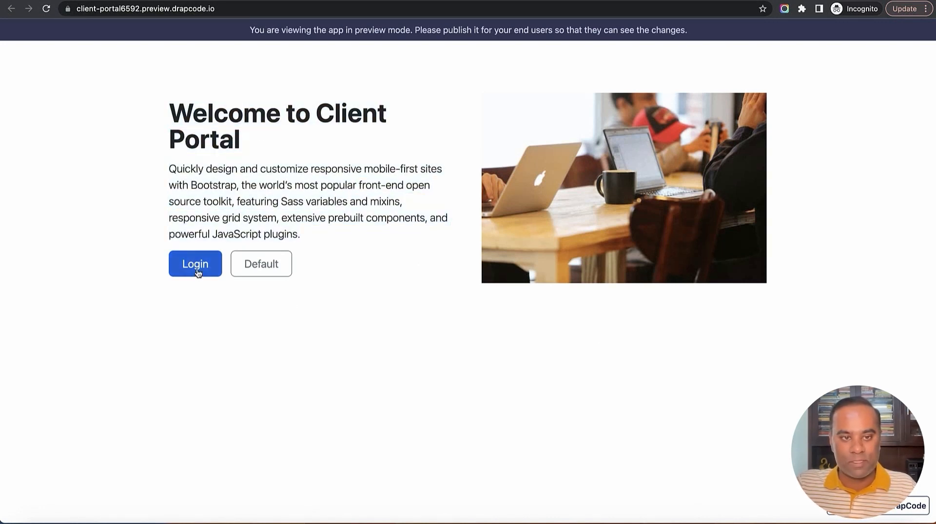
{"action": "left_click", "coordinate": [213, 270]}
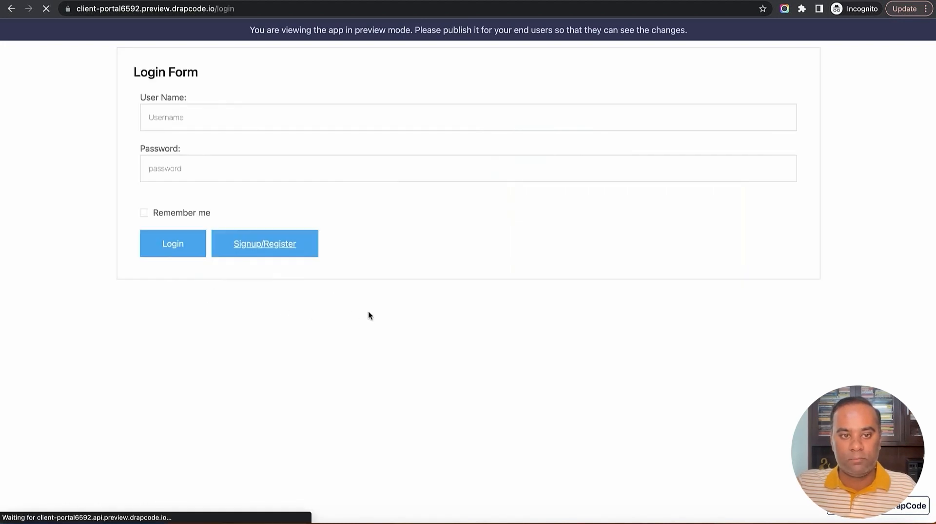
Enter a test e-mail in the User Name field and submit the login form
{"action": "left_click_drag", "start_coordinate": [136, 64], "coordinate": [388, 254]}
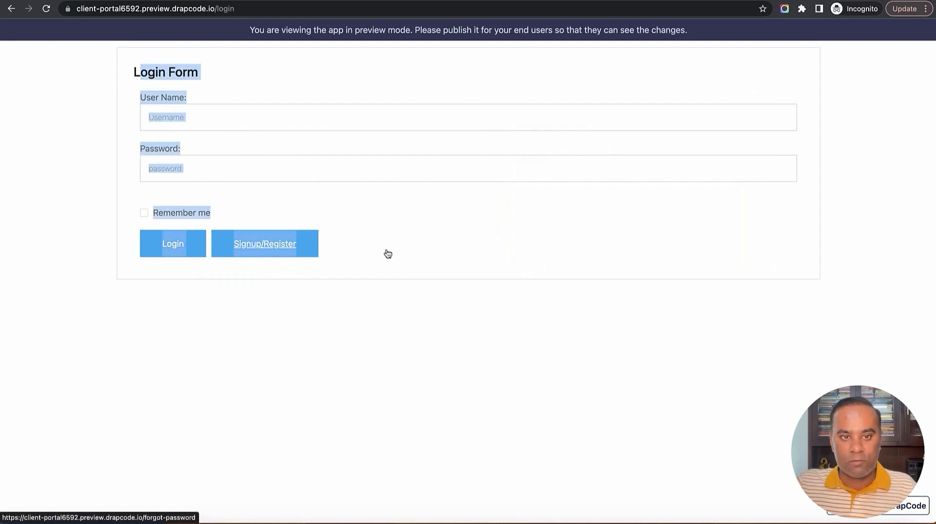
{"action": "left_click", "coordinate": [443, 256]}
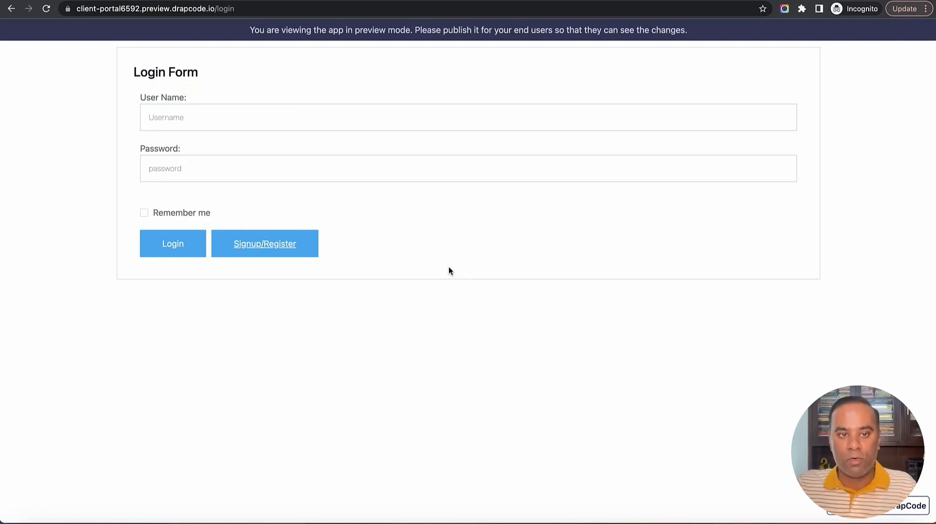
{"action": "left_click", "coordinate": [239, 117]}
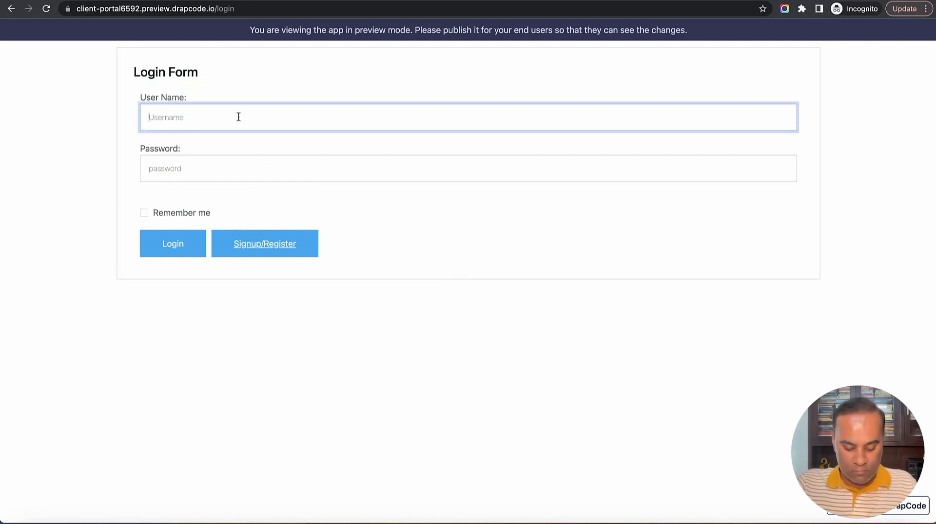
{"action": "type", "text": "super@"}
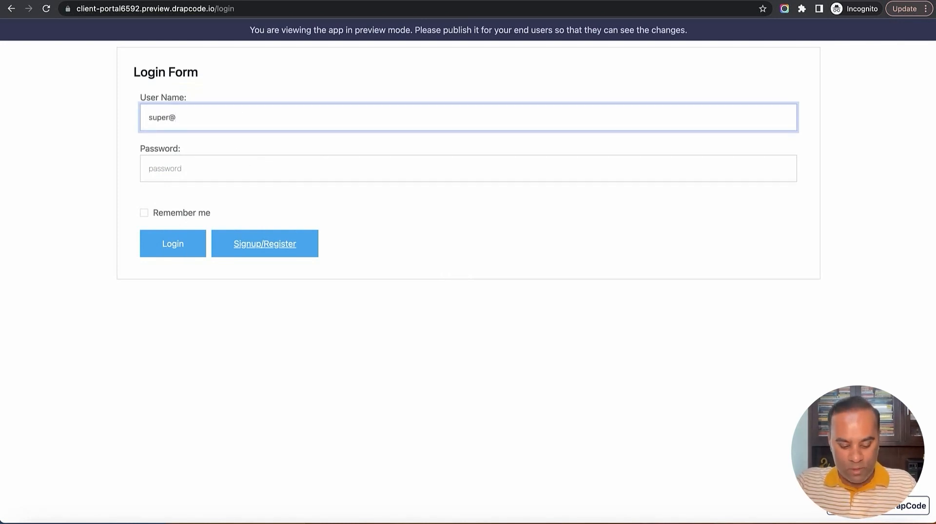
{"action": "type", "text": "email.com"}
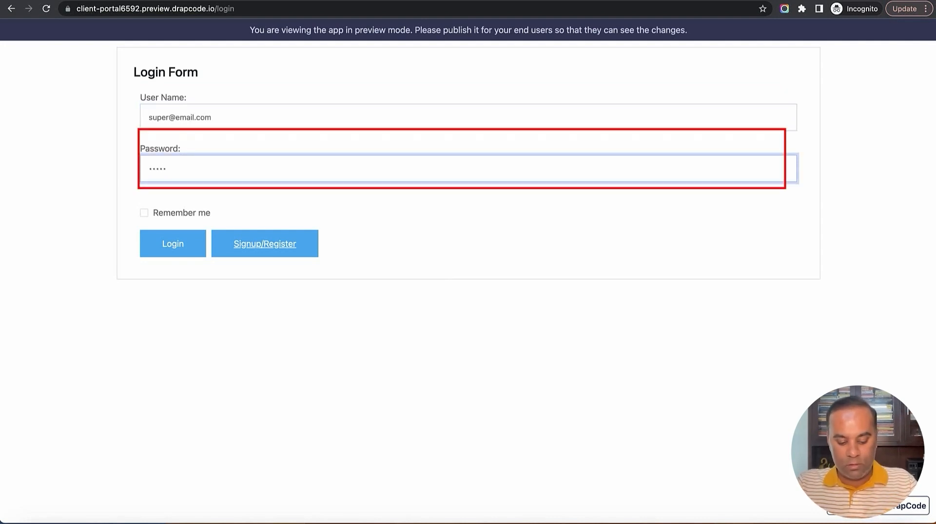
{"action": "type", "text": "6"}
{"action": "left_click", "coordinate": [174, 244]}
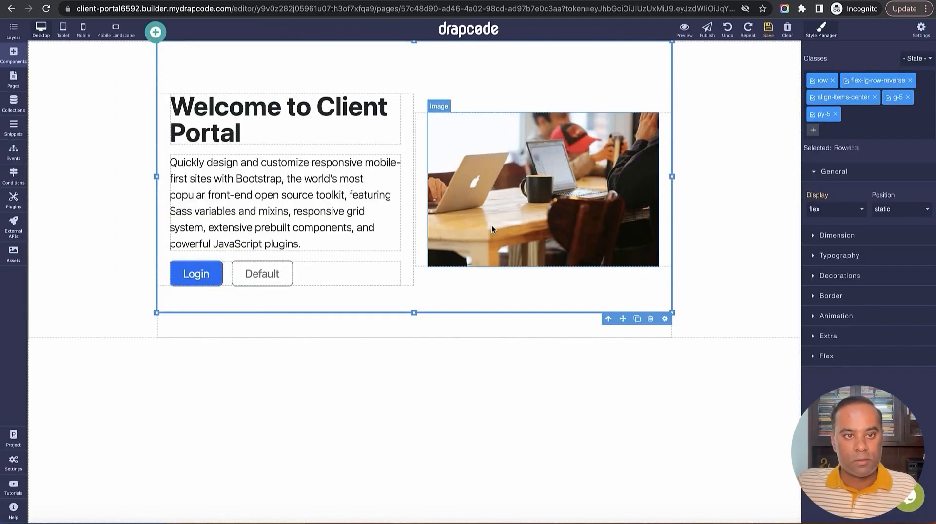
Stay in the editor, save the unsaved page, and open the User collection's records
{"action": "left_click", "coordinate": [14, 102]}
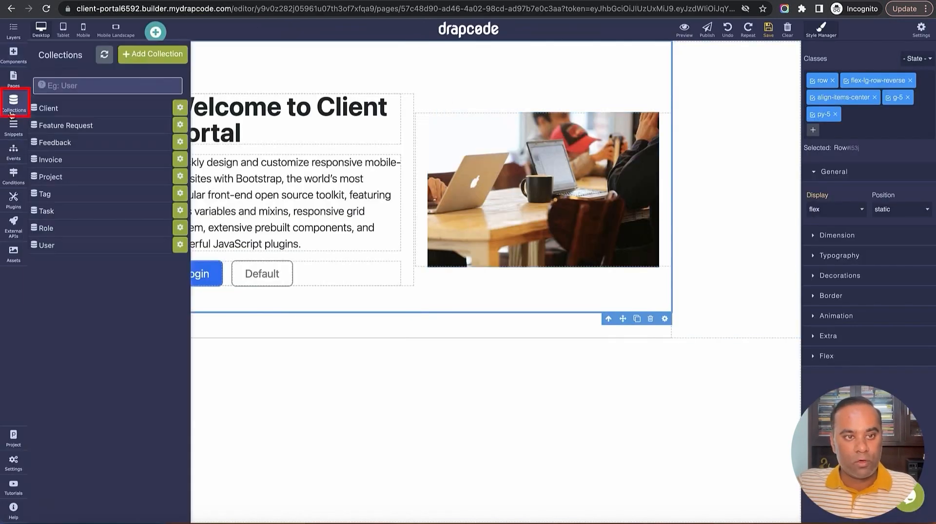
{"action": "left_click", "coordinate": [70, 248]}
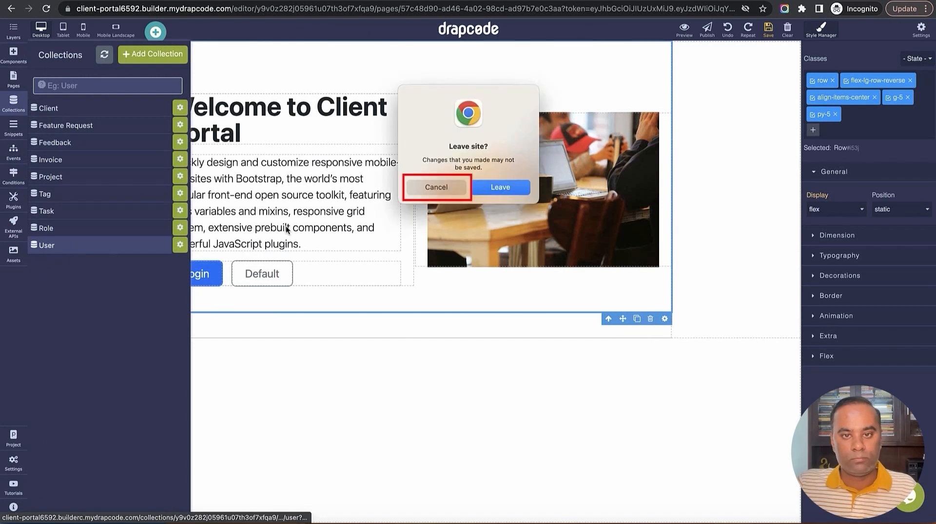
{"action": "left_click", "coordinate": [477, 187]}
{"action": "left_click", "coordinate": [775, 34]}
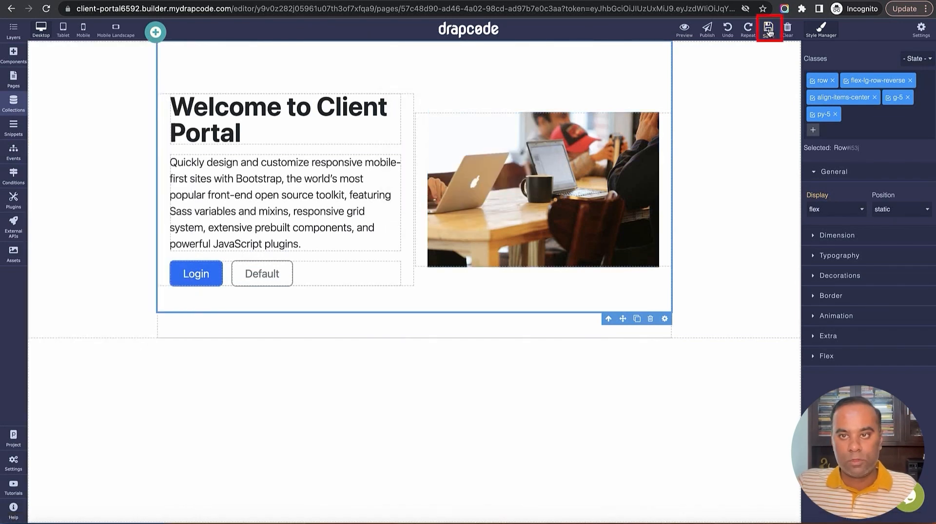
{"action": "left_click", "coordinate": [16, 115]}
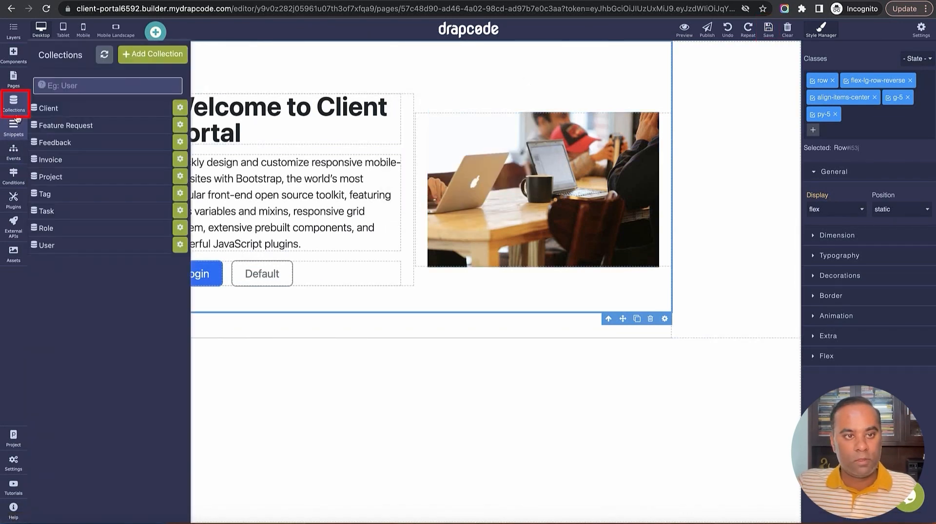
{"action": "left_click", "coordinate": [98, 247]}
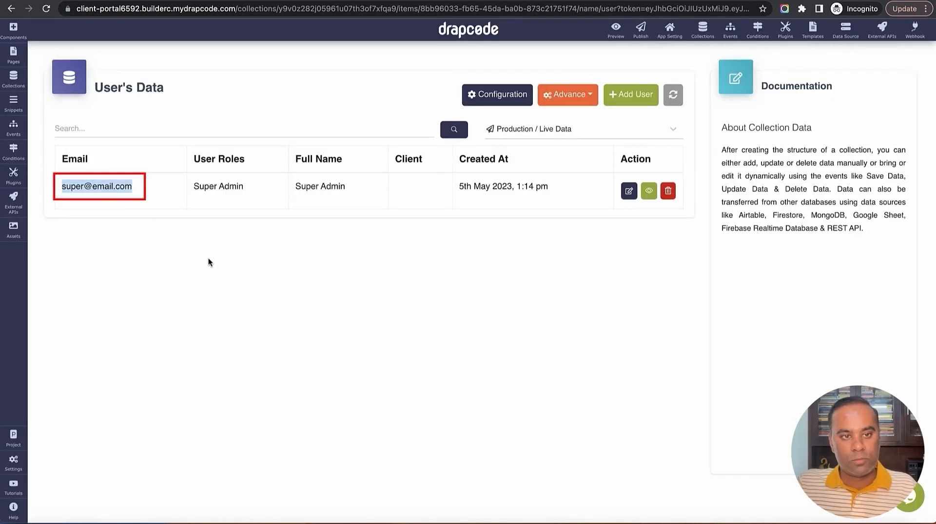
Back in the preview, re-enter the password and submit the login form again
{"action": "key", "text": "ctrl+Tab"}
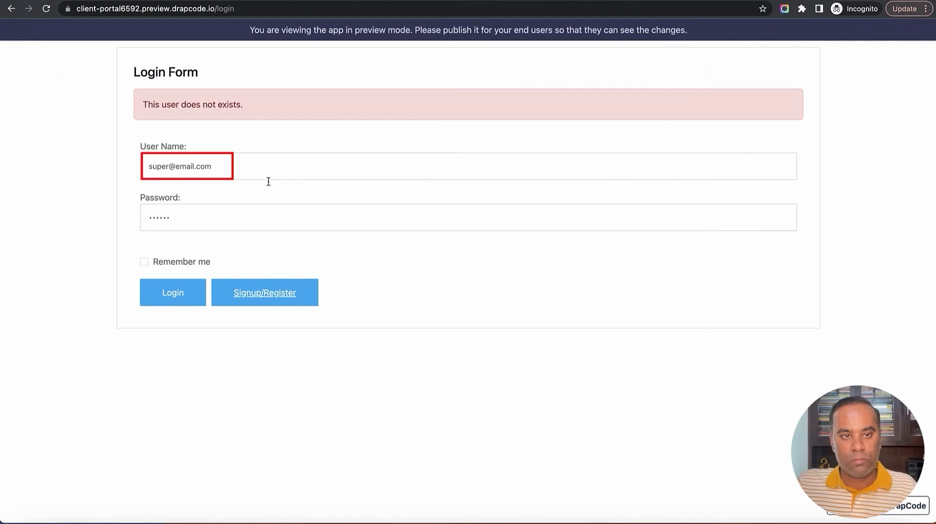
{"action": "triple_click", "coordinate": [246, 170]}
{"action": "left_click", "coordinate": [246, 170]}
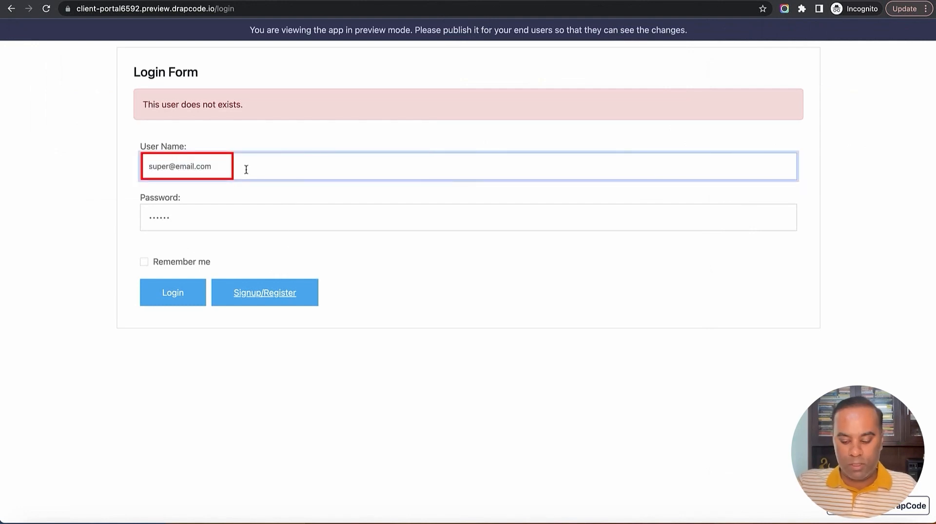
{"action": "key", "text": "Tab"}
{"action": "type", "text": "1"}
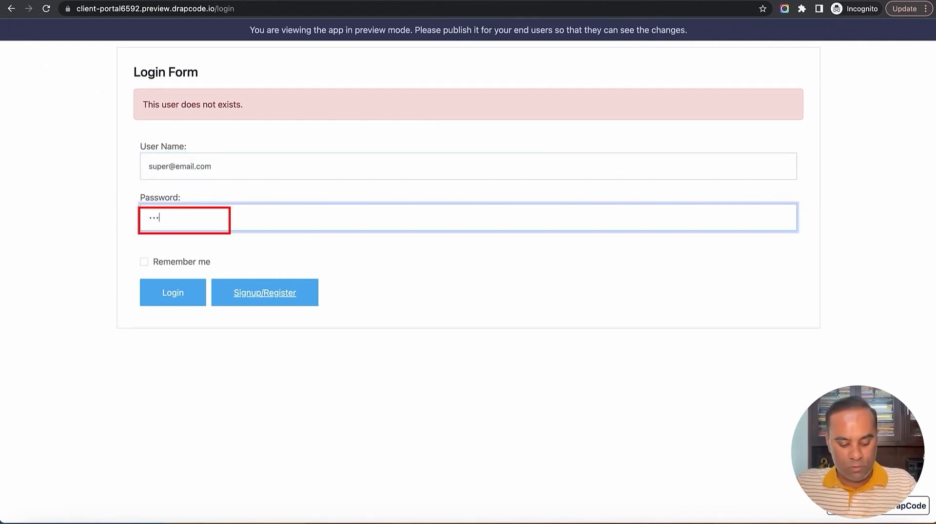
{"action": "type", "text": "23456"}
{"action": "left_click", "coordinate": [174, 294]}
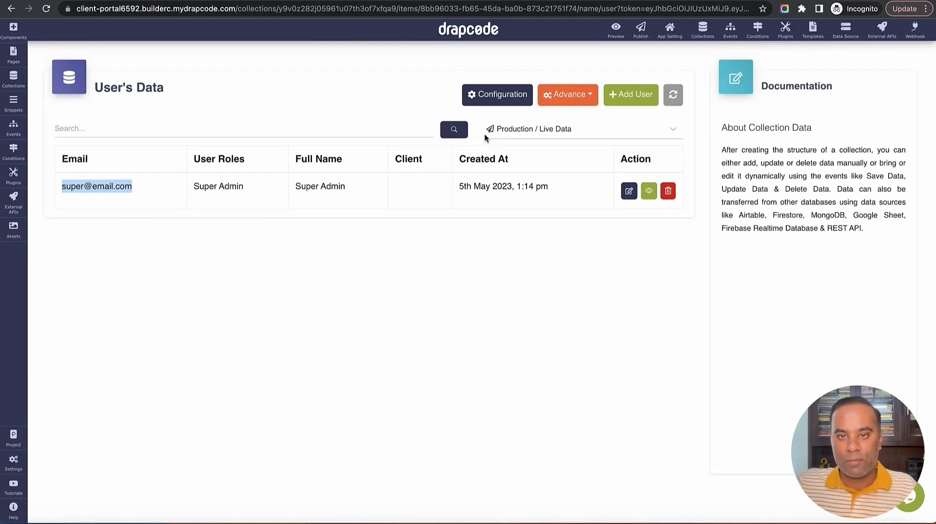
Switch to Preview / Staging (Default) Data and start a new user with e-mail and password
{"action": "left_click", "coordinate": [526, 133]}
{"action": "left_click", "coordinate": [529, 159]}
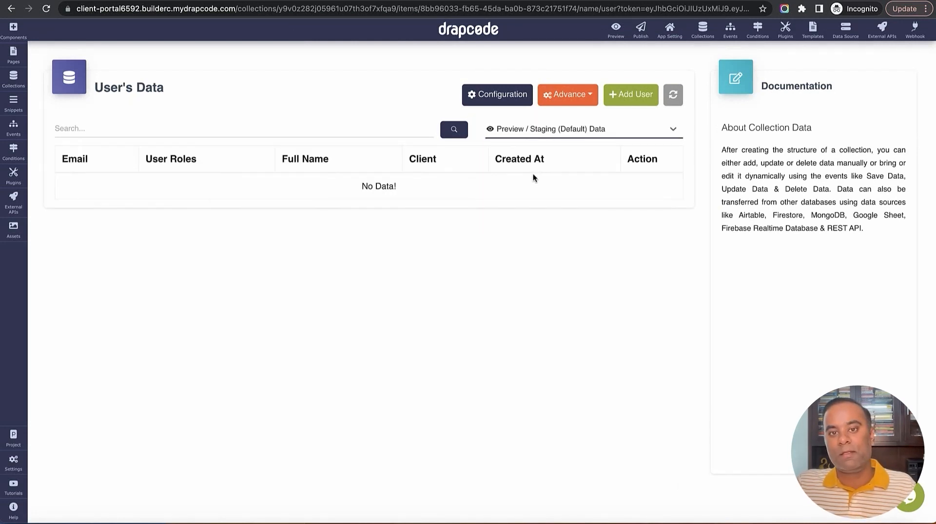
{"action": "left_click", "coordinate": [631, 94]}
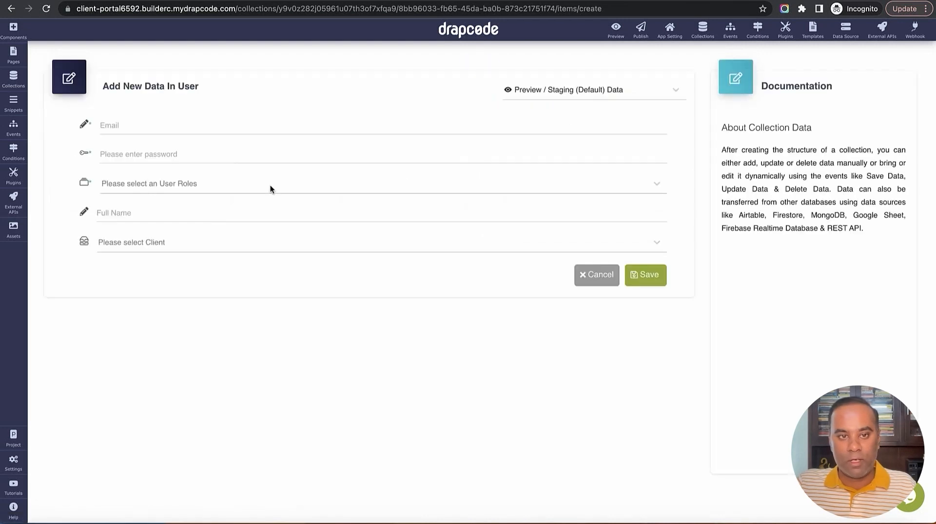
{"action": "left_click", "coordinate": [242, 134]}
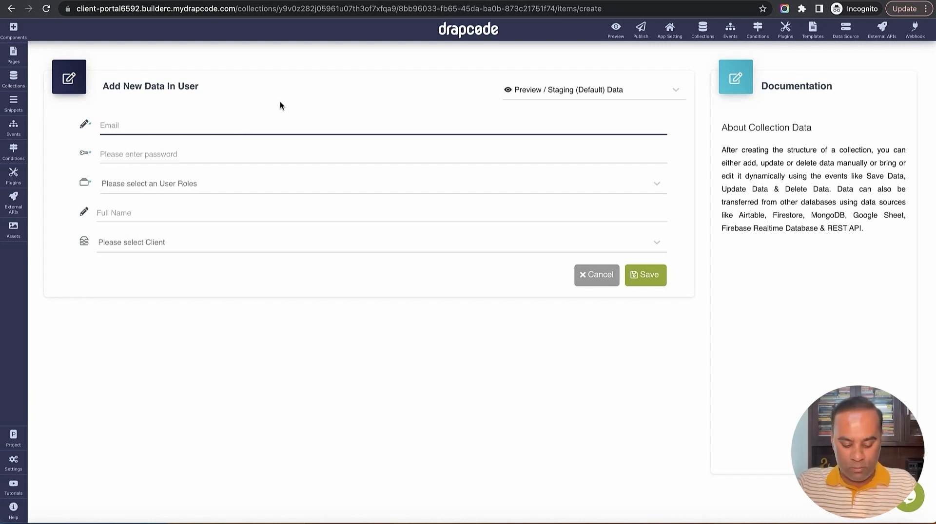
{"action": "type", "text": "super@email.com"}
{"action": "key", "text": "Tab"}
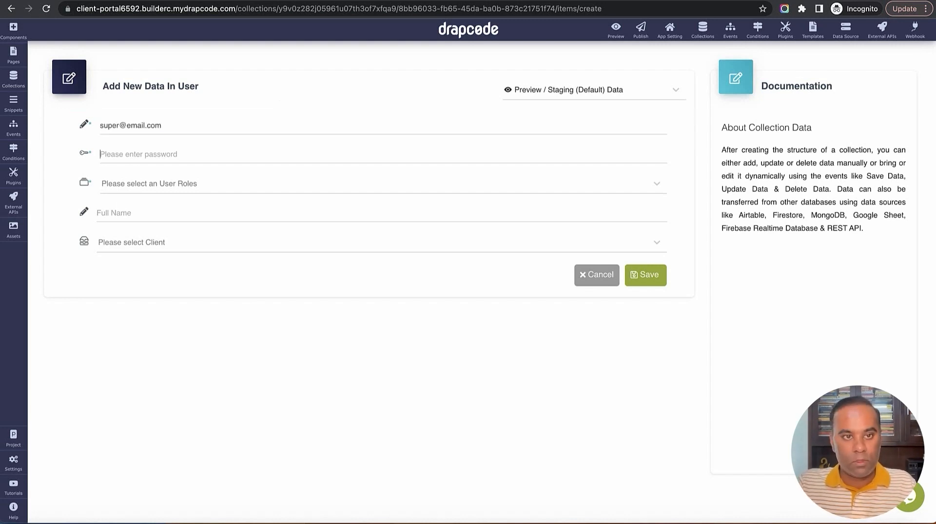
{"action": "type", "text": "1"}
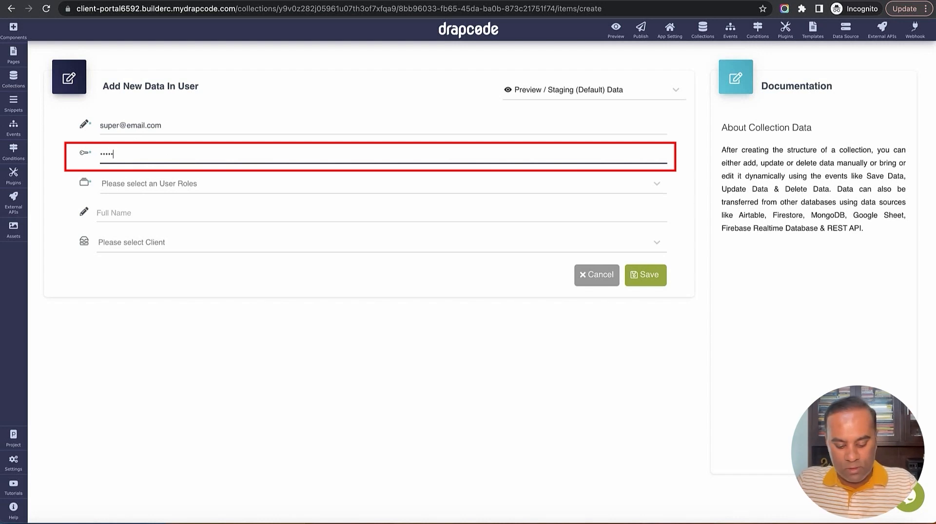
Give the user the Super Admin role and full name Super Admin, save, and sign in
{"action": "left_click", "coordinate": [238, 185]}
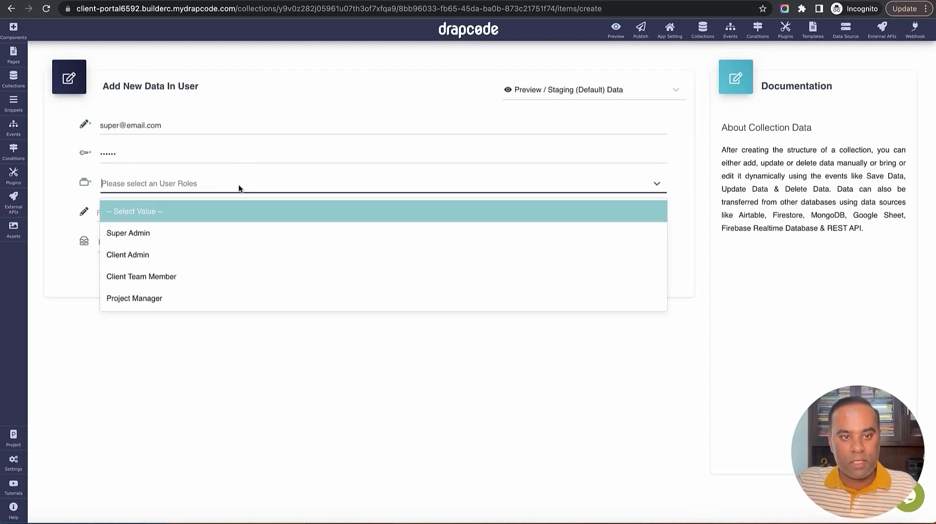
{"action": "left_click", "coordinate": [218, 238]}
{"action": "left_click", "coordinate": [203, 215]}
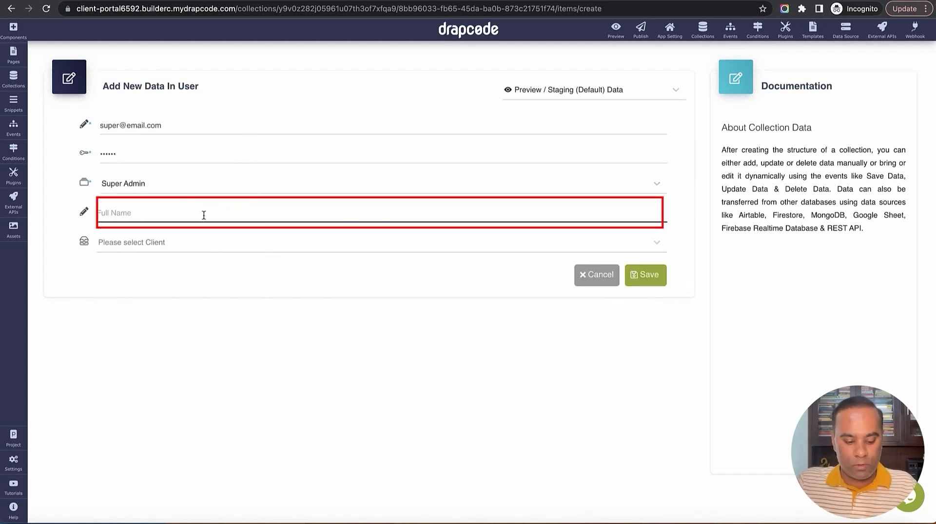
{"action": "type", "text": "Super Admin"}
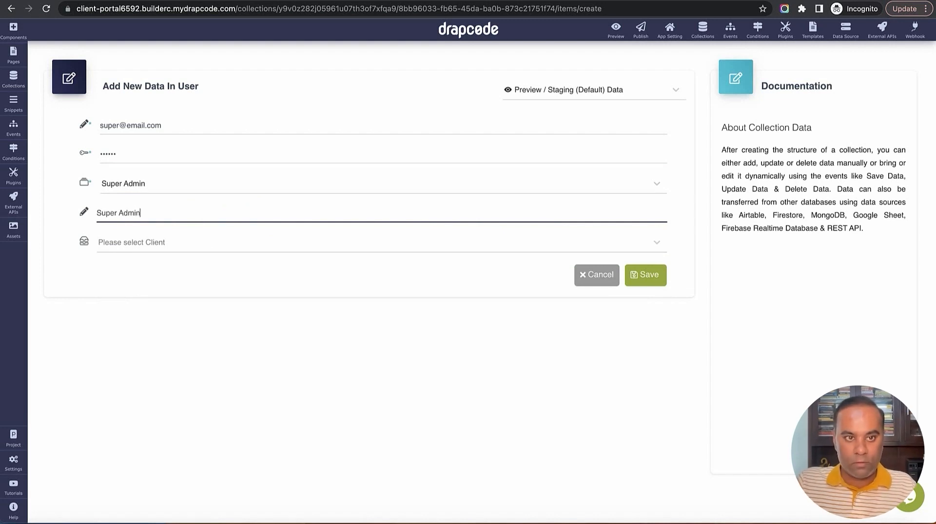
{"action": "left_click", "coordinate": [635, 279]}
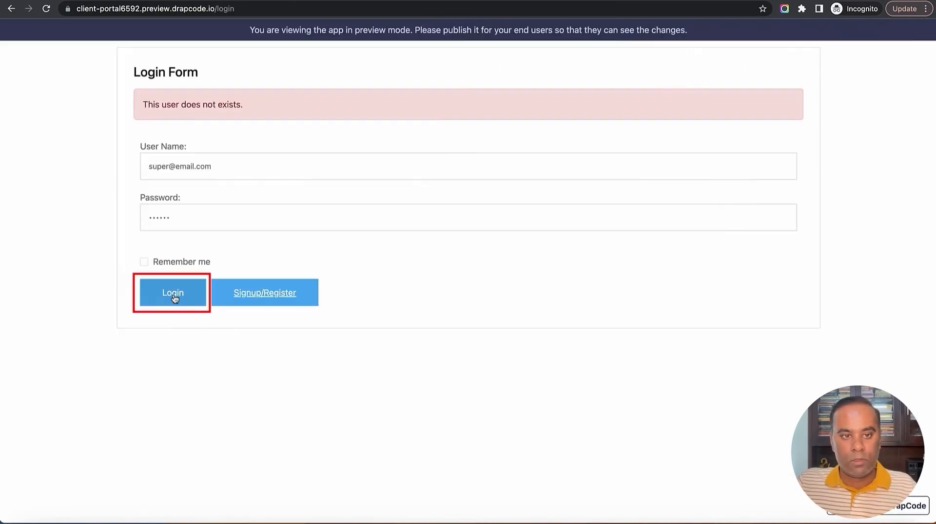
{"action": "left_click", "coordinate": [173, 295]}
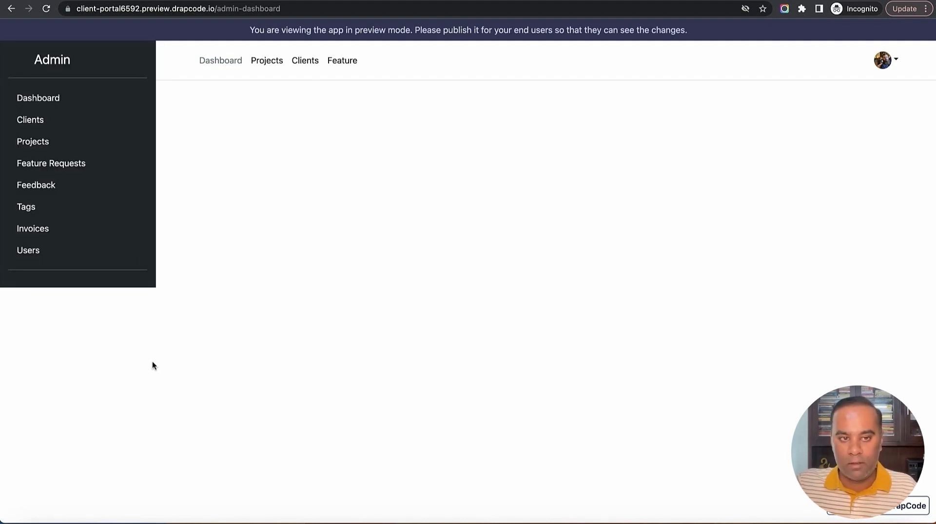
{"action": "right_click", "coordinate": [133, 283]}
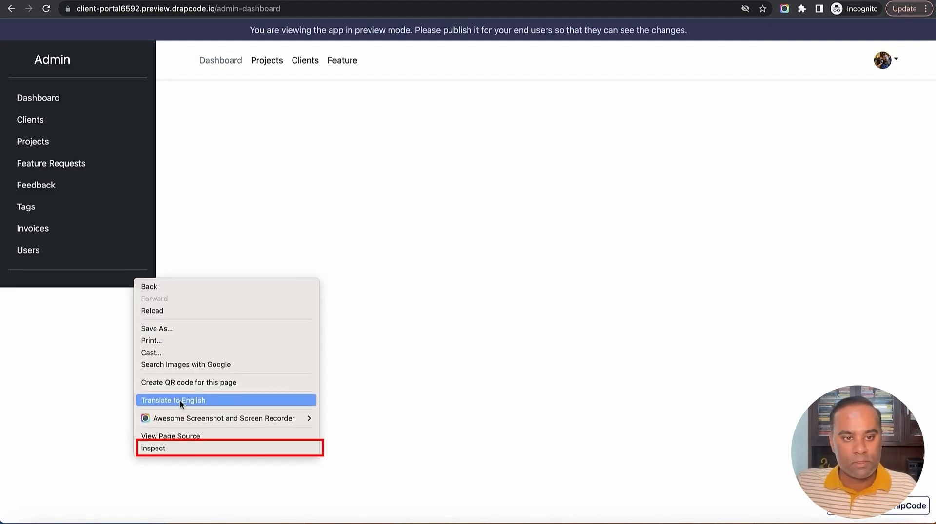
{"action": "left_click", "coordinate": [185, 447]}
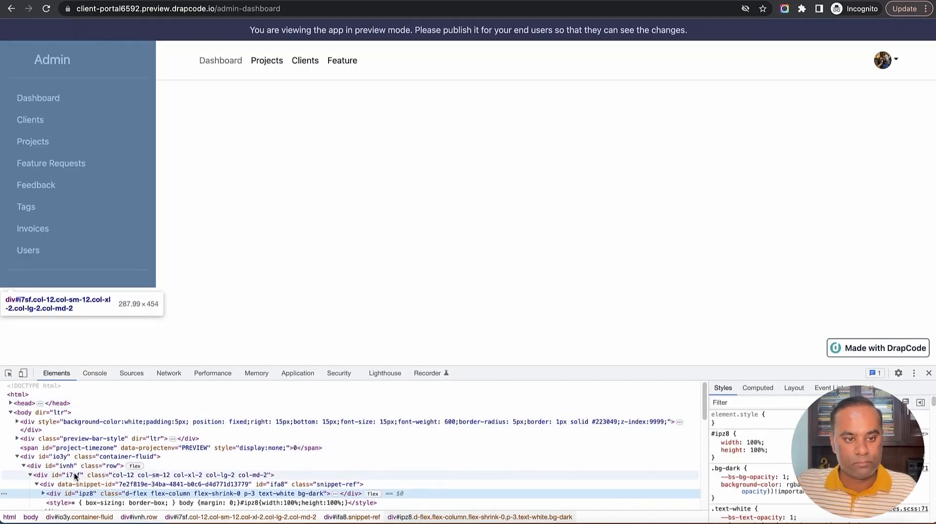
{"action": "left_click", "coordinate": [43, 470]}
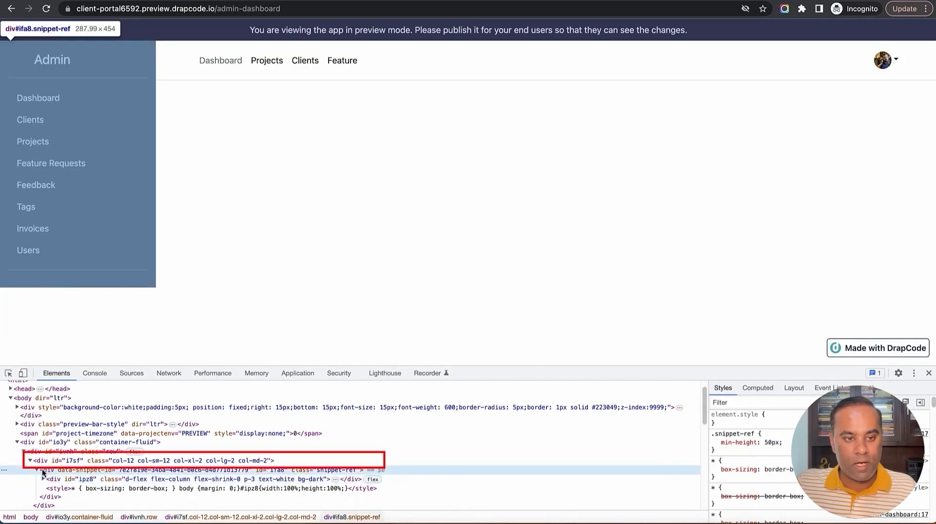
{"action": "left_click", "coordinate": [32, 461]}
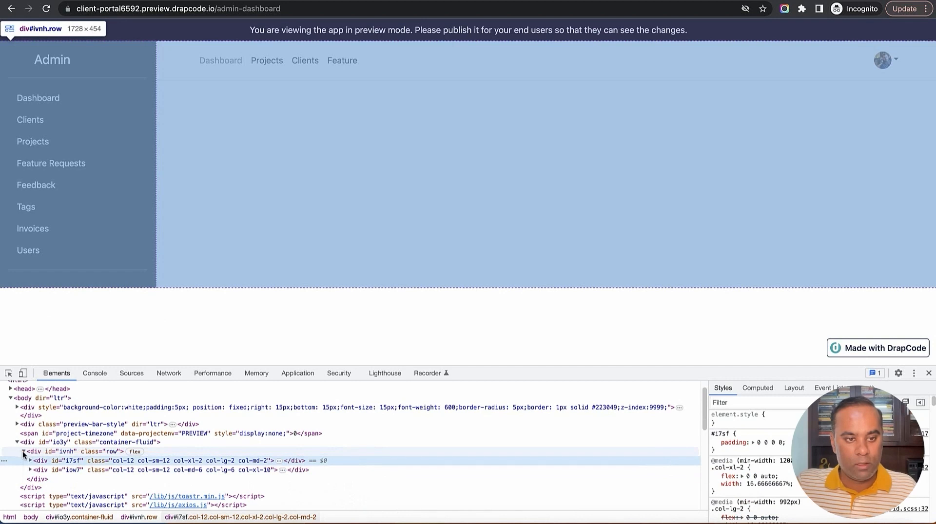
{"action": "left_click", "coordinate": [24, 451]}
{"action": "left_click", "coordinate": [28, 443]}
{"action": "left_click", "coordinate": [32, 452]}
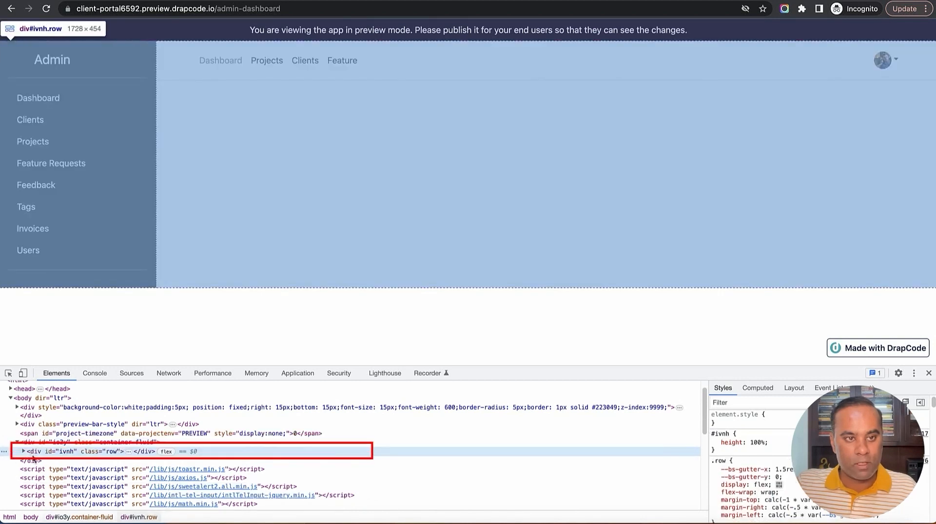
{"action": "left_click", "coordinate": [30, 443]}
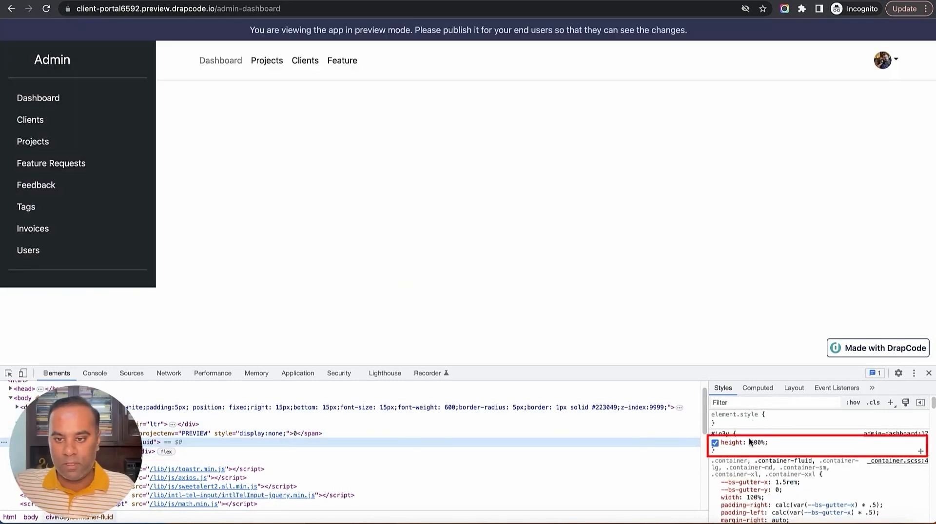
{"action": "left_click", "coordinate": [757, 442]}
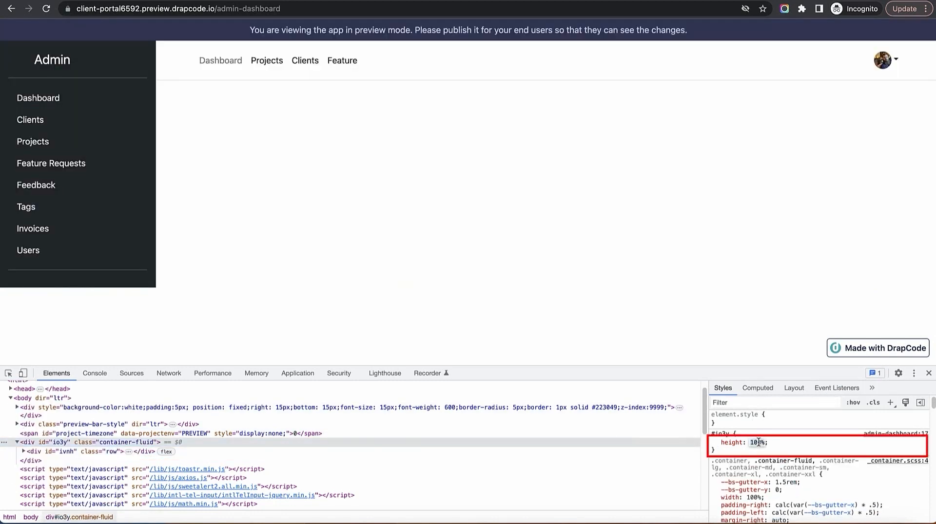
{"action": "key", "text": "Right"}
{"action": "key", "text": "BackSpace"}
{"action": "type", "text": "vh"}
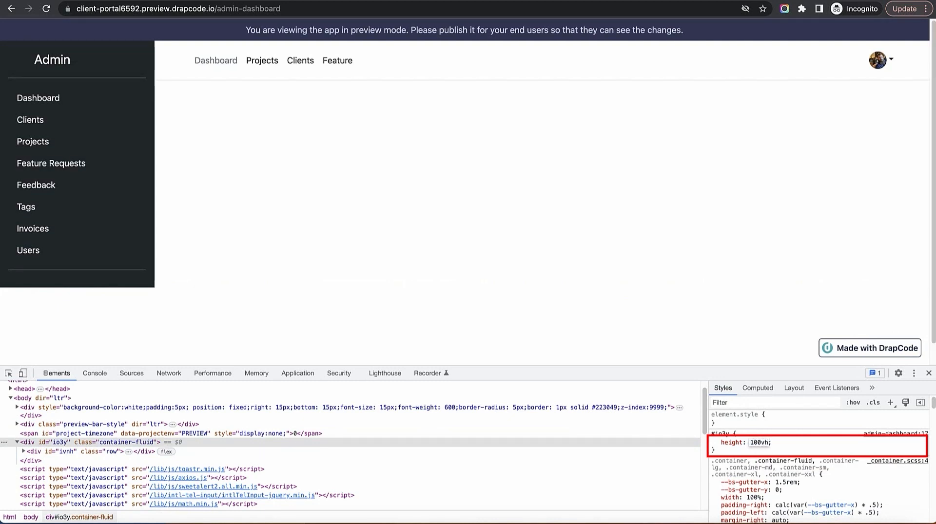
{"action": "key", "text": "Return"}
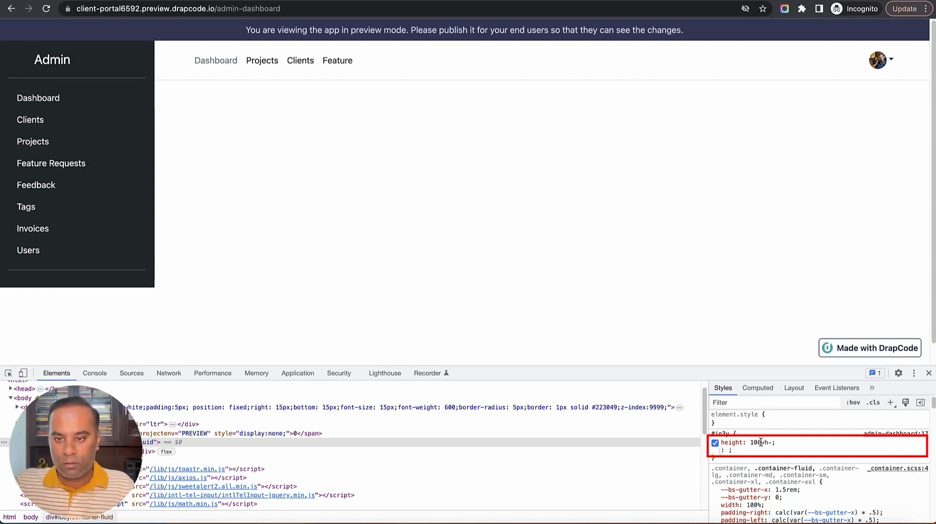
{"action": "left_click", "coordinate": [714, 443]}
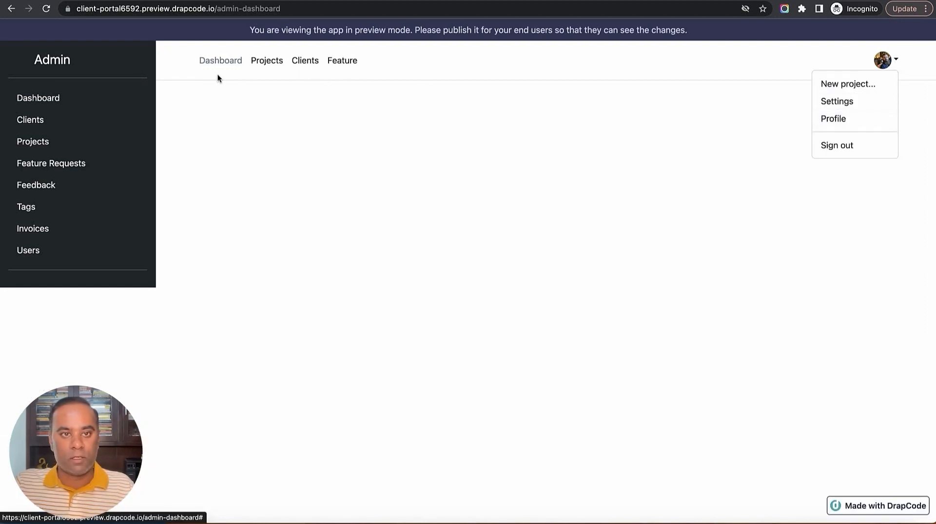
Dismiss the avatar account menu on the preview admin dashboard
{"action": "left_click", "coordinate": [355, 226]}
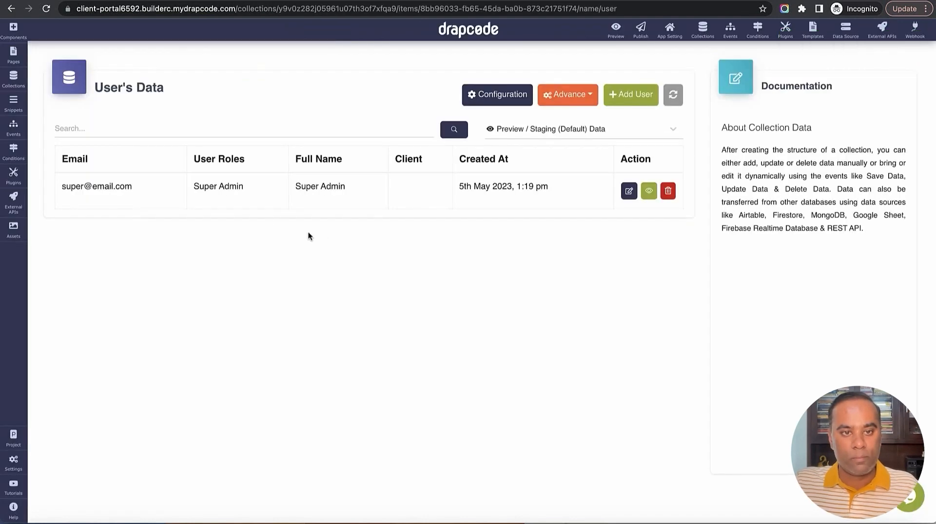
Add a page named 'Admin - Client List', copying content from Admin Dashboard
{"action": "left_click", "coordinate": [13, 54]}
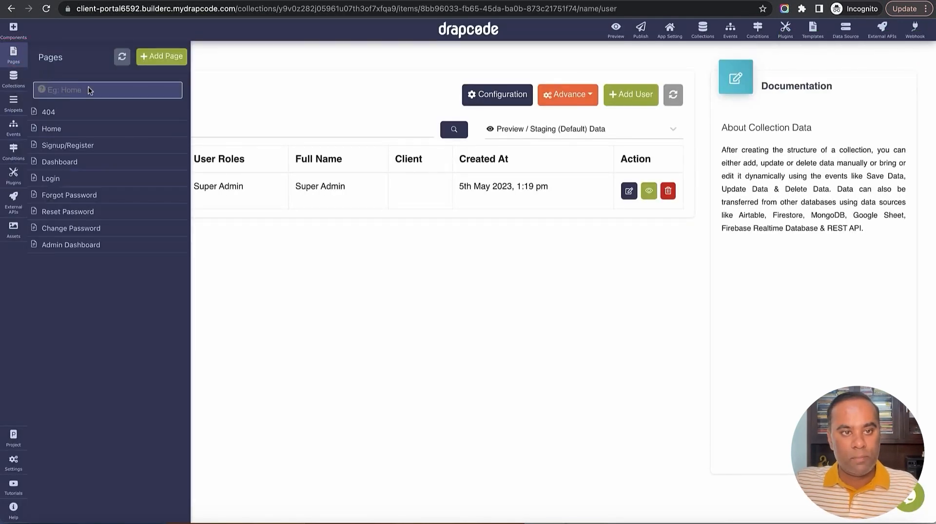
{"action": "left_click", "coordinate": [168, 57]}
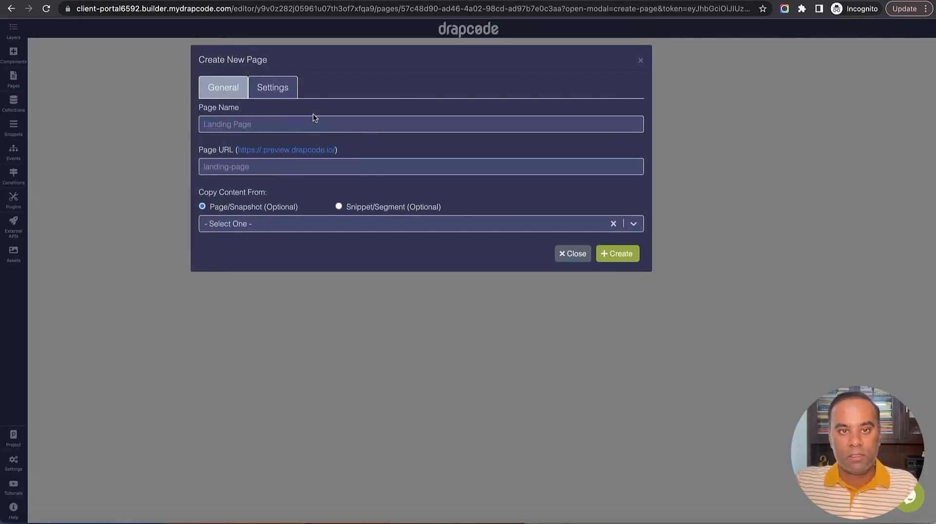
{"action": "type", "text": "Admin"}
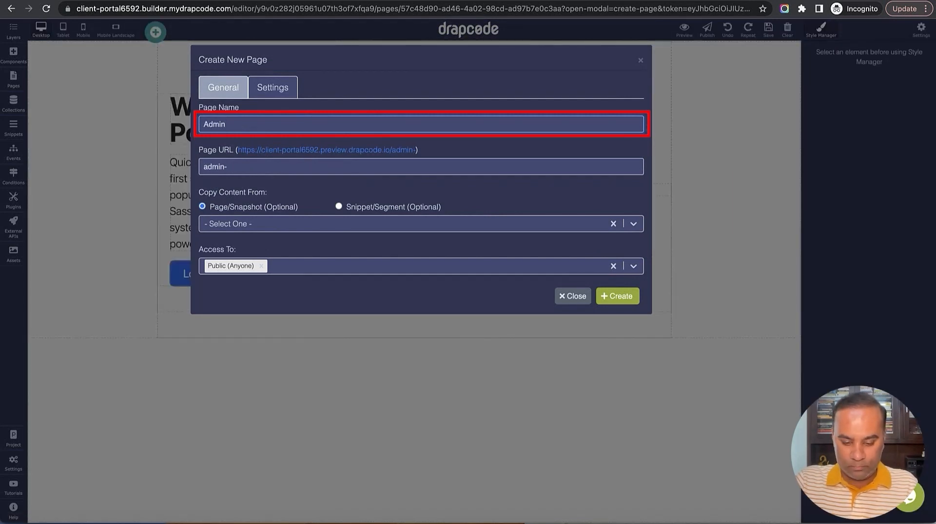
{"action": "type", "text": " - Client"}
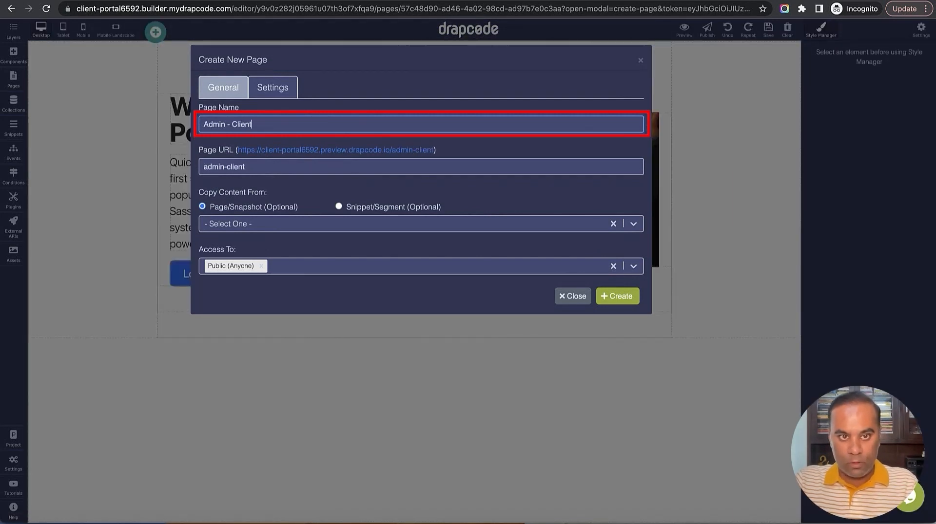
{"action": "type", "text": " List"}
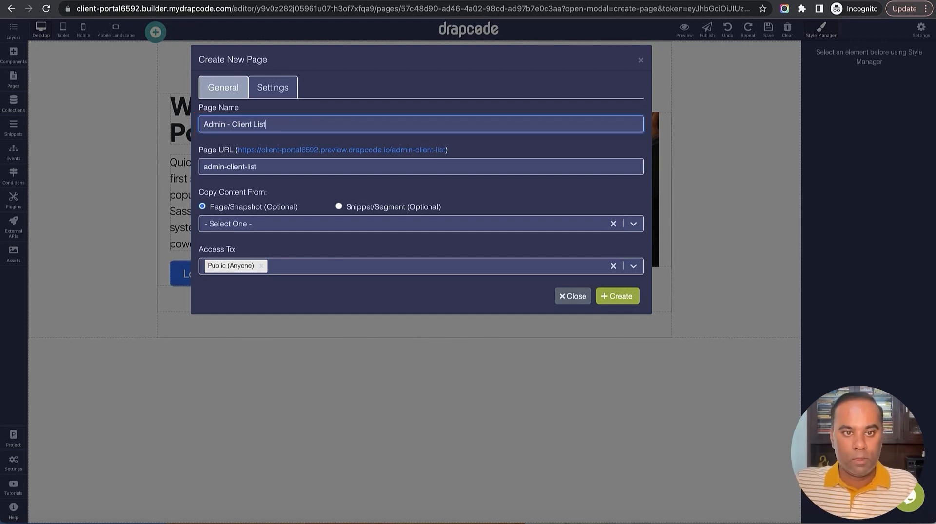
{"action": "left_click", "coordinate": [320, 223]}
{"action": "left_click", "coordinate": [318, 267]}
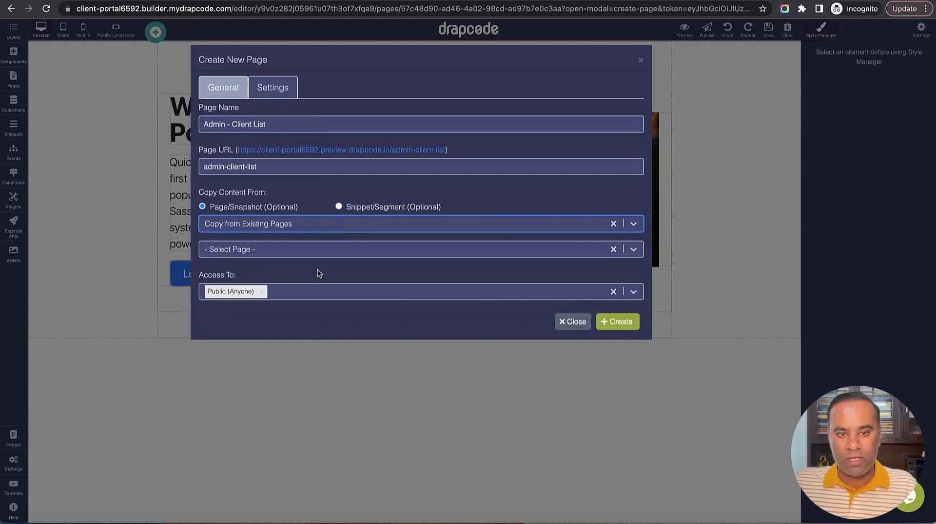
{"action": "left_click", "coordinate": [315, 251]}
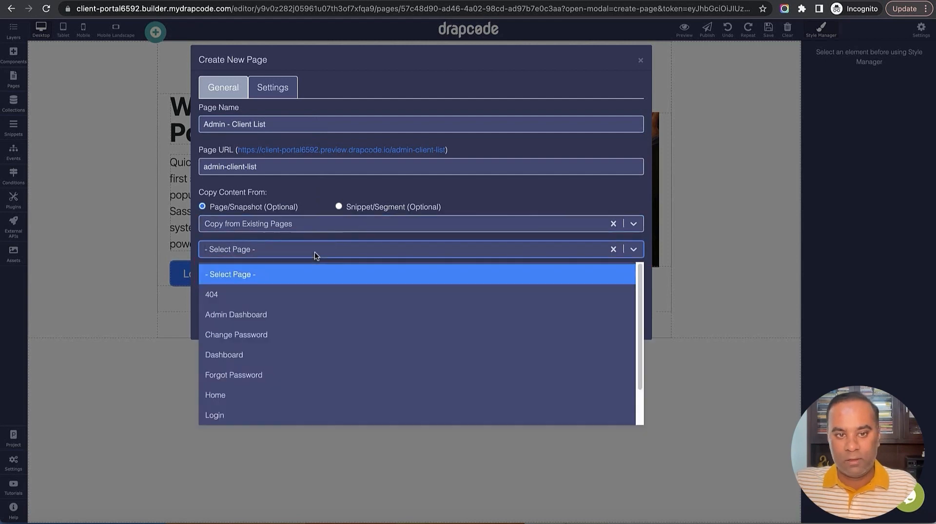
{"action": "left_click", "coordinate": [311, 316]}
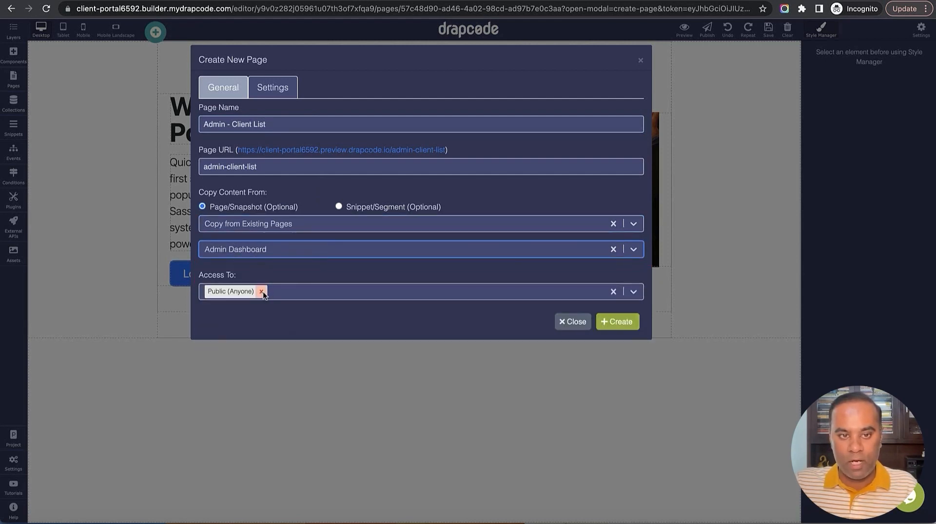
Restrict the page to users with the Super Admin role and create it
{"action": "left_click", "coordinate": [263, 295]}
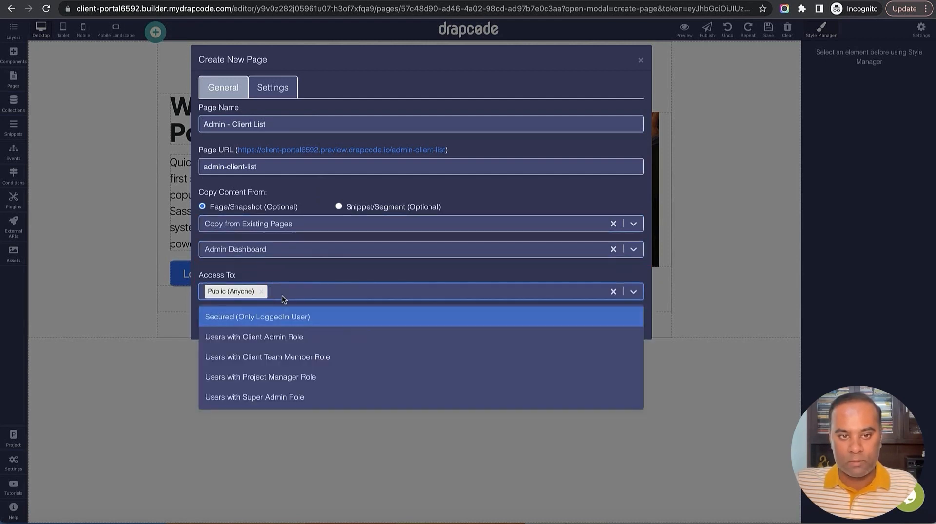
{"action": "left_click", "coordinate": [280, 398]}
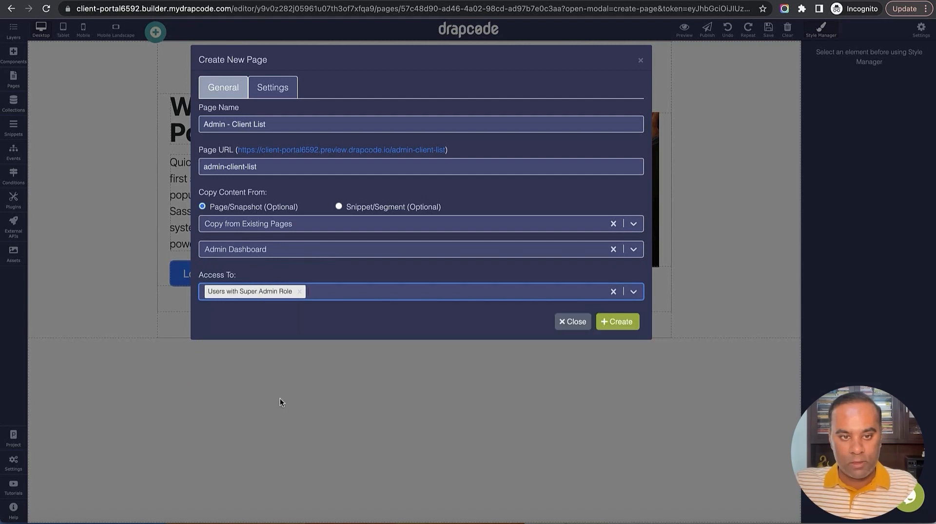
{"action": "left_click", "coordinate": [621, 323]}
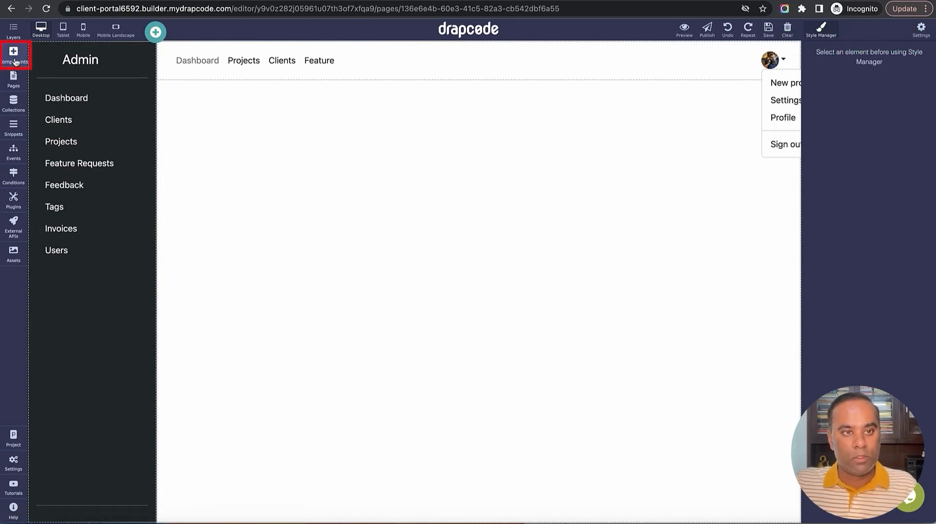
Drag a Sections block onto the page and insert the '3 Columns Header Banner' layout
{"action": "left_click", "coordinate": [15, 62]}
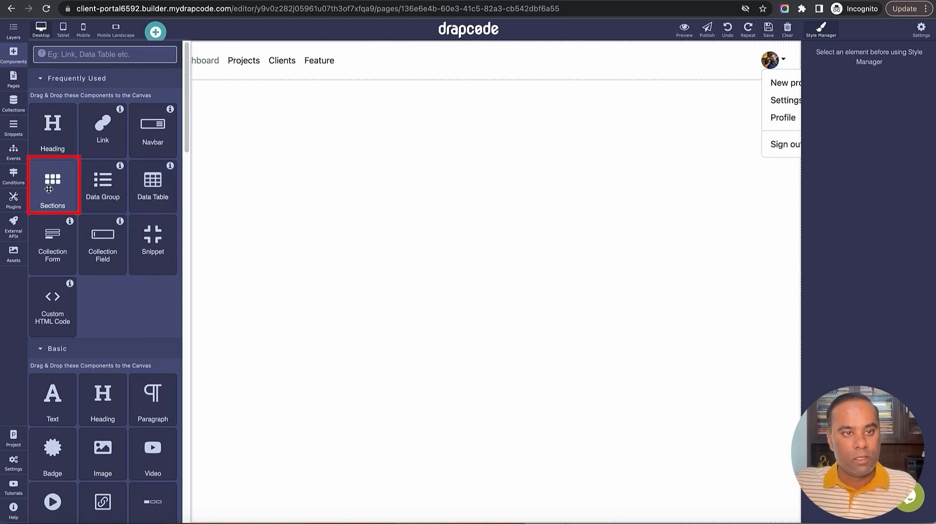
{"action": "left_click_drag", "start_coordinate": [62, 163], "coordinate": [309, 290]}
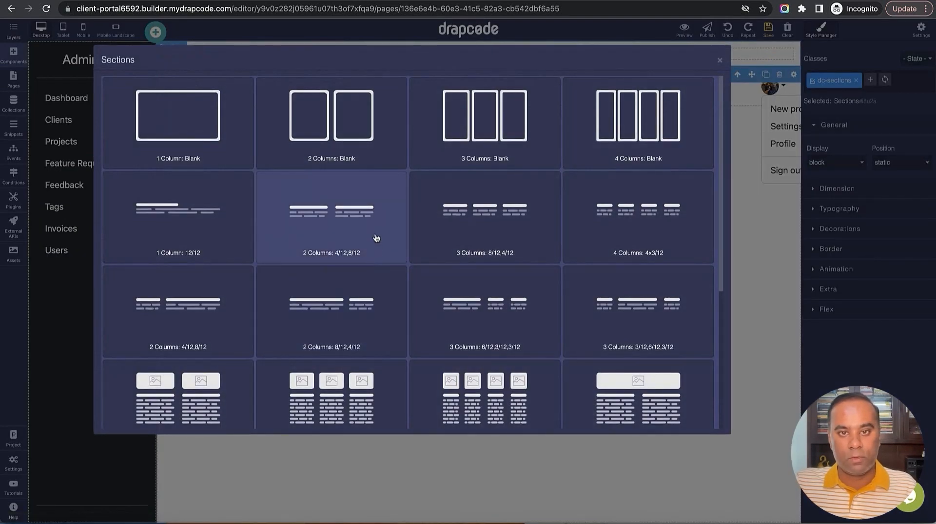
{"action": "scroll", "coordinate": [359, 255], "scroll_direction": "down", "scroll_amount": 4}
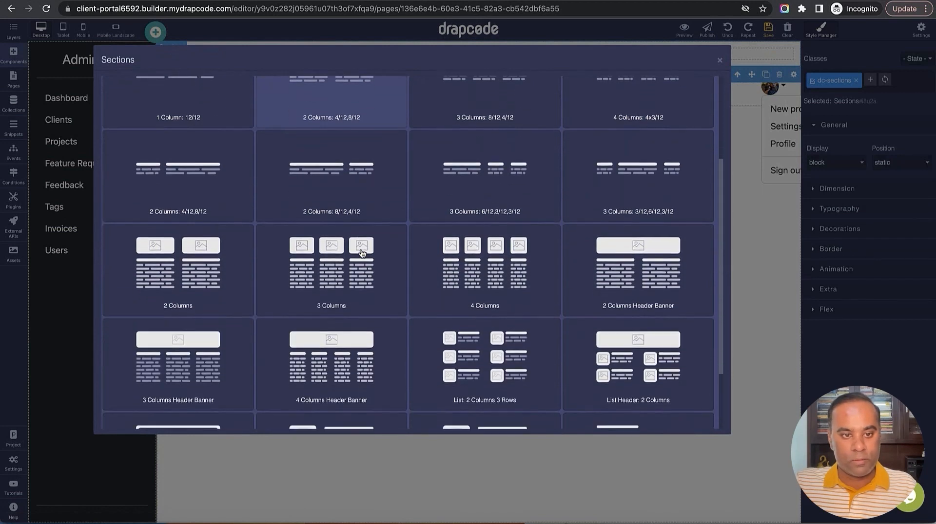
{"action": "scroll", "coordinate": [361, 254], "scroll_direction": "down", "scroll_amount": 1}
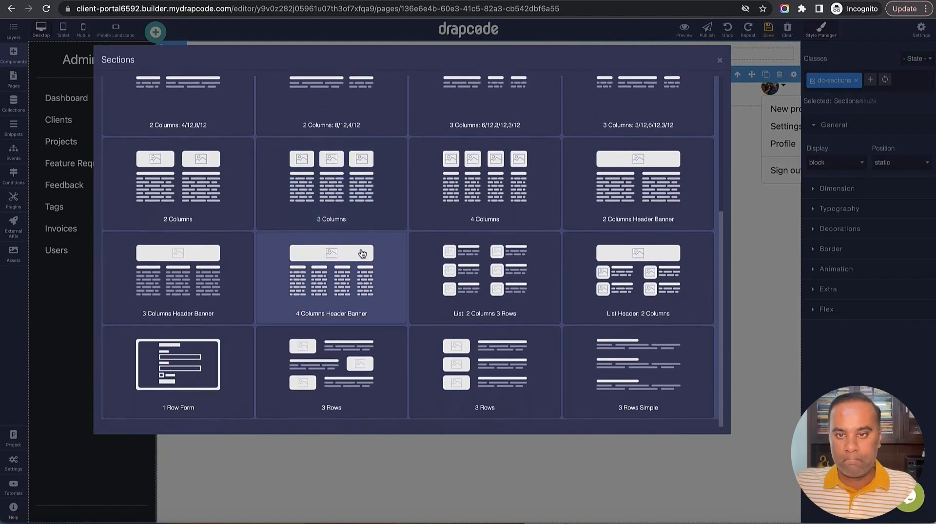
{"action": "scroll", "coordinate": [580, 265], "scroll_direction": "up", "scroll_amount": 1}
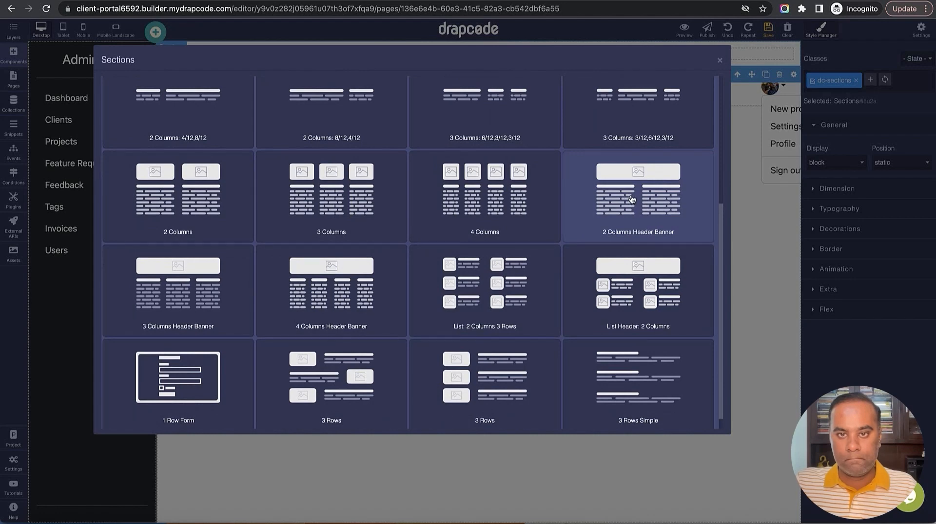
{"action": "scroll", "coordinate": [629, 200], "scroll_direction": "up", "scroll_amount": 1}
{"action": "scroll", "coordinate": [628, 201], "scroll_direction": "up", "scroll_amount": 3}
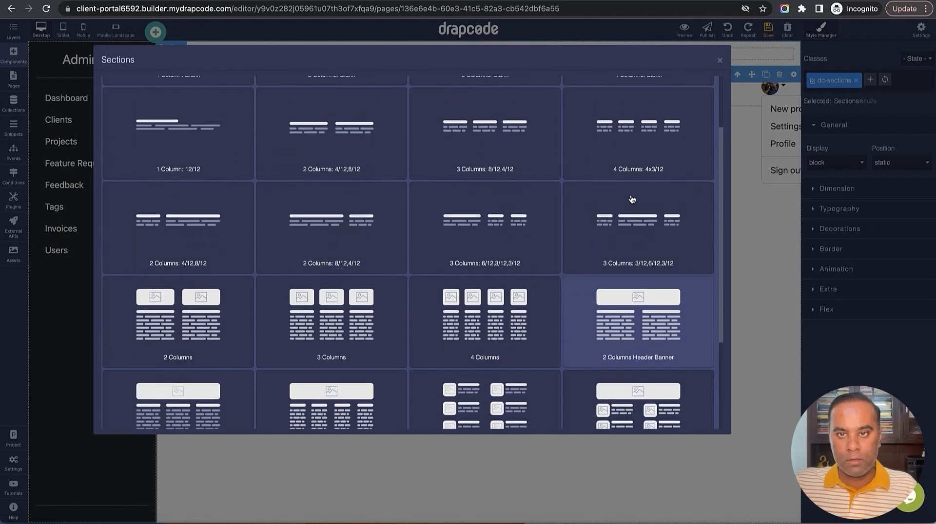
{"action": "scroll", "coordinate": [627, 202], "scroll_direction": "down", "scroll_amount": 3}
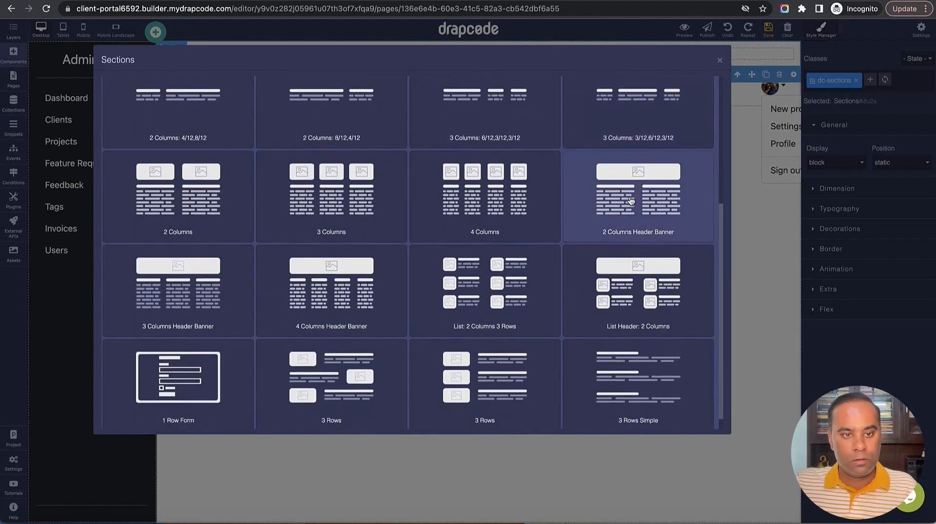
{"action": "left_click", "coordinate": [192, 294]}
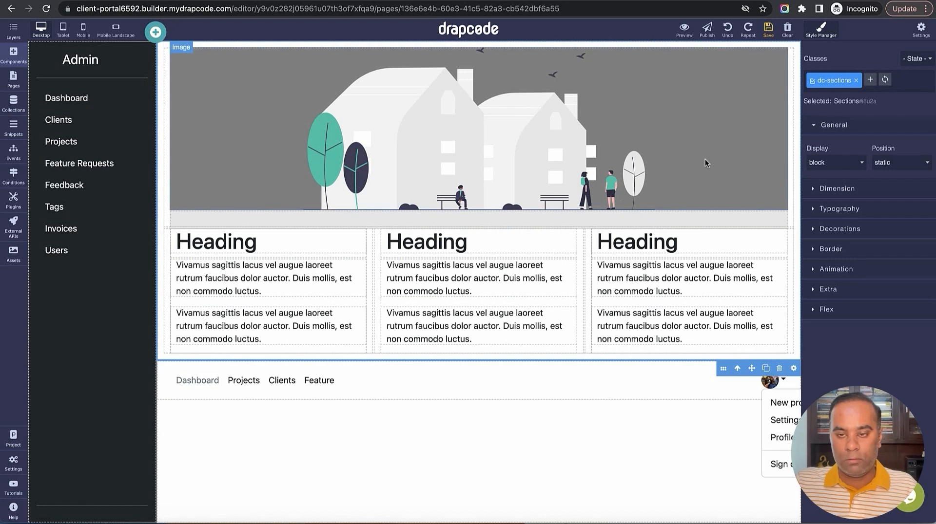
In the element tree, move the navigation Snippet above the new Sections block
{"action": "left_click", "coordinate": [13, 34]}
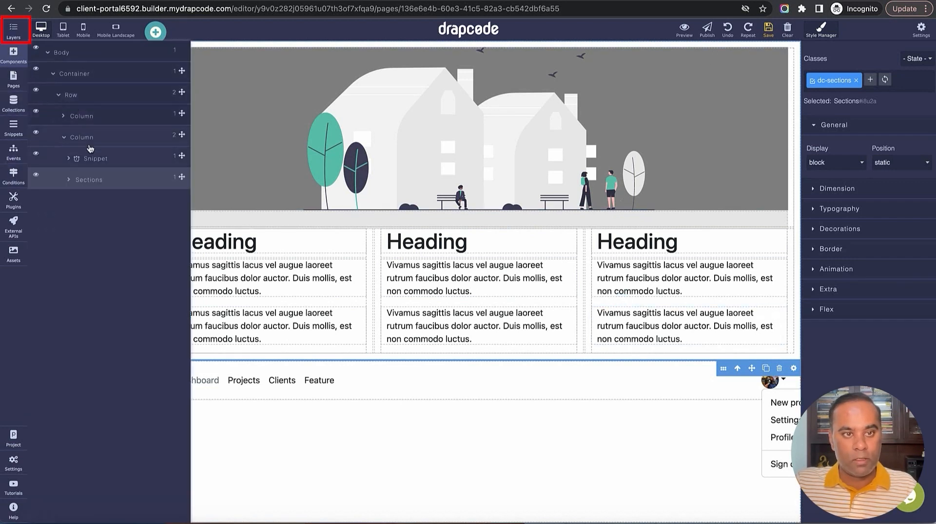
{"action": "left_click", "coordinate": [129, 162]}
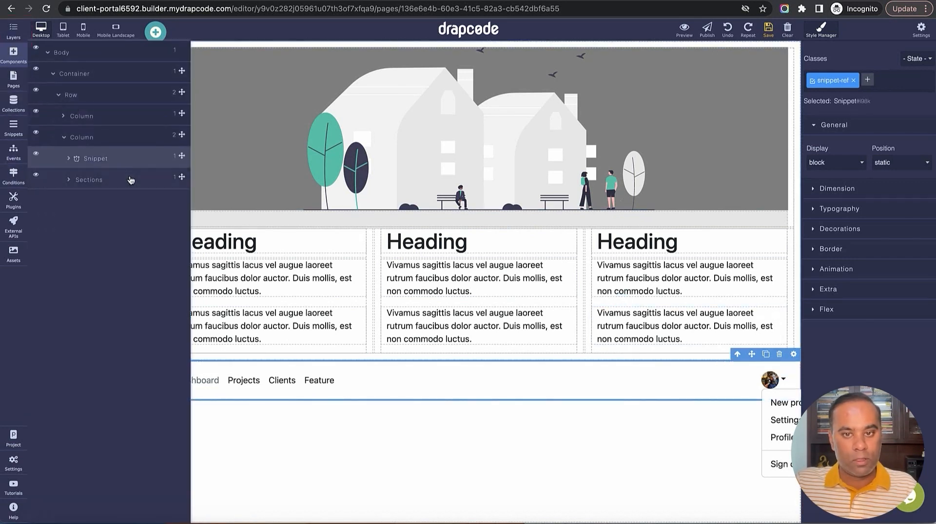
{"action": "left_click", "coordinate": [130, 181]}
{"action": "mouse_move", "coordinate": [181, 156]}
{"action": "left_mouse_down"}
{"action": "mouse_move", "coordinate": [182, 190]}
{"action": "mouse_move", "coordinate": [176, 154]}
{"action": "left_mouse_up"}
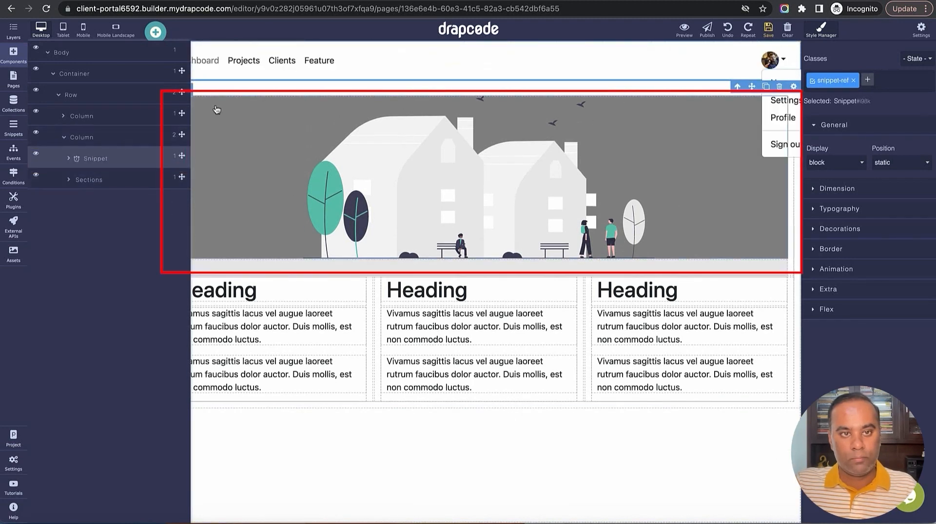
Replace the banner illustration with the laptop-and-coffee photo
{"action": "left_click", "coordinate": [13, 31]}
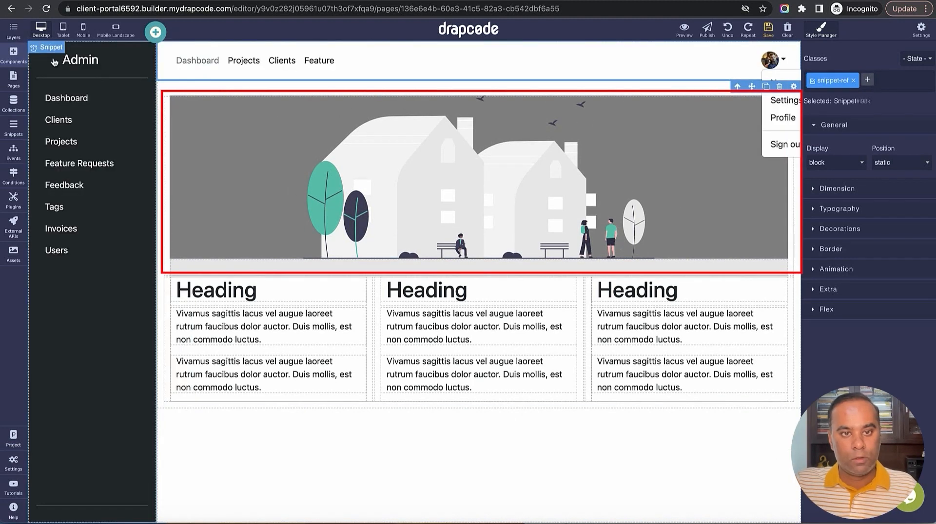
{"action": "double_click", "coordinate": [419, 206]}
{"action": "left_click", "coordinate": [203, 142]}
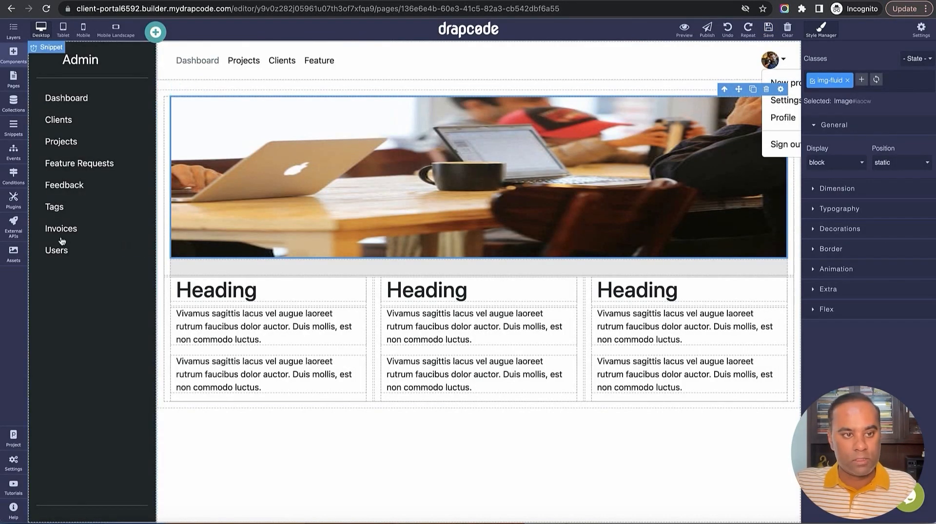
Search the stock image library for 'People' and go to the next results page
{"action": "left_click", "coordinate": [13, 253]}
{"action": "left_click", "coordinate": [155, 54]}
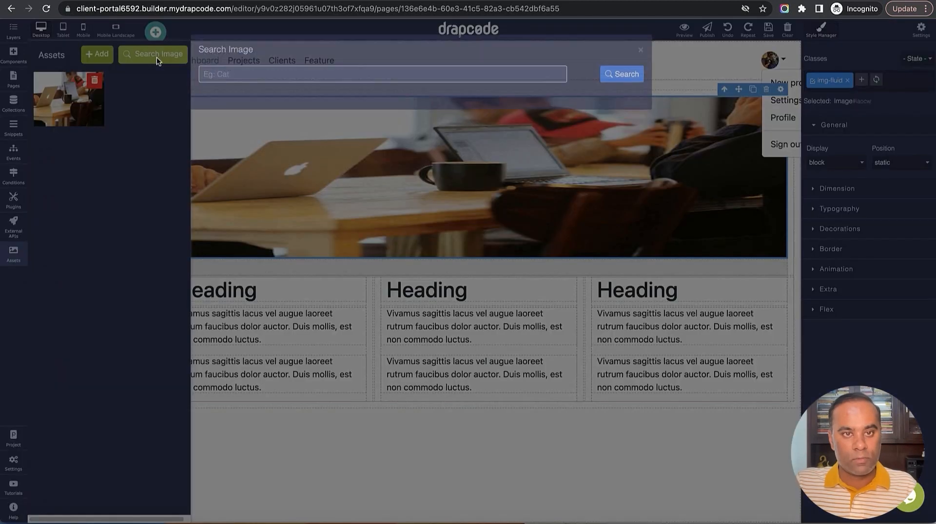
{"action": "left_click", "coordinate": [318, 84]}
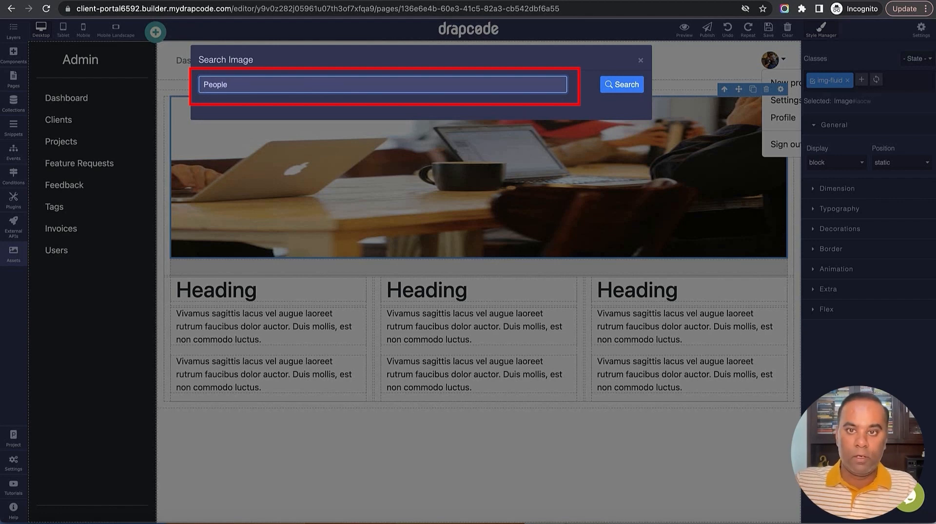
{"action": "left_click", "coordinate": [621, 87]}
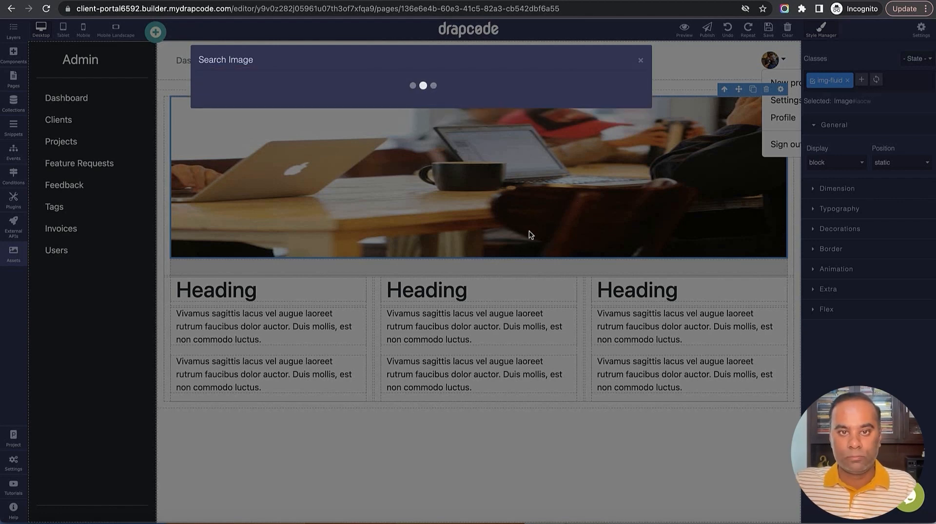
{"action": "mouse_move", "coordinate": [606, 144]}
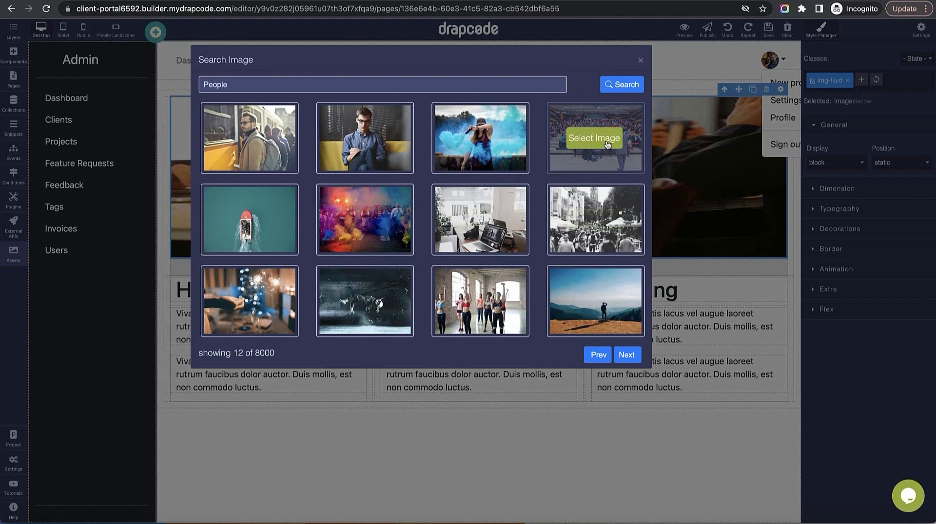
{"action": "mouse_move", "coordinate": [604, 306]}
{"action": "left_click", "coordinate": [626, 355]}
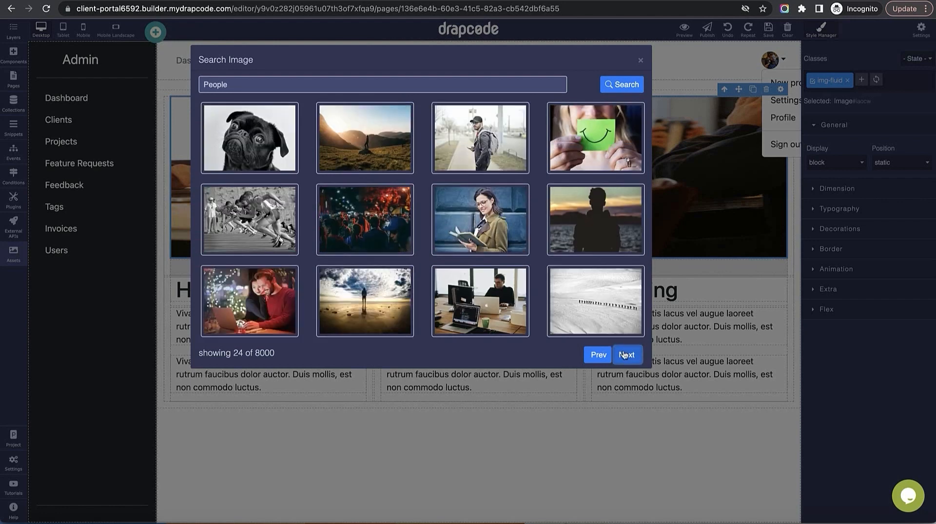
Add the snowy landscape photo to the assets library
{"action": "mouse_move", "coordinate": [606, 293]}
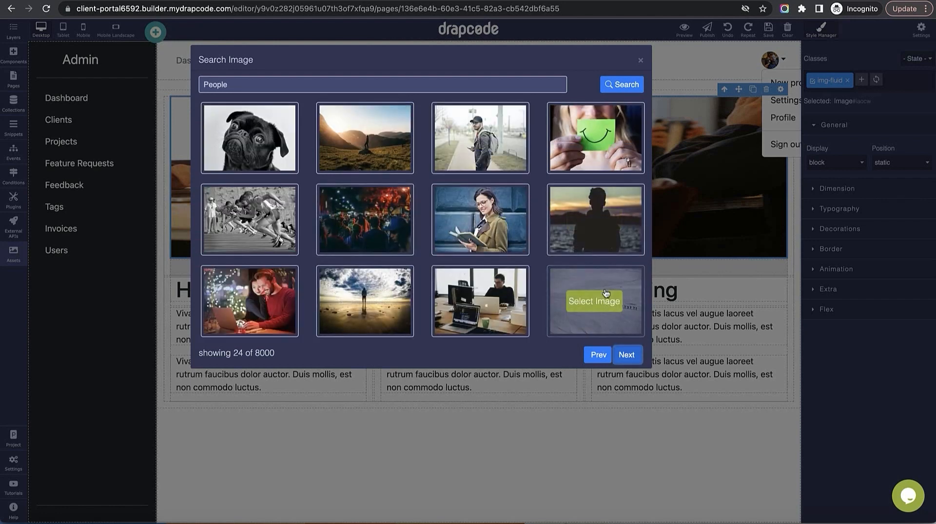
{"action": "left_click", "coordinate": [598, 305]}
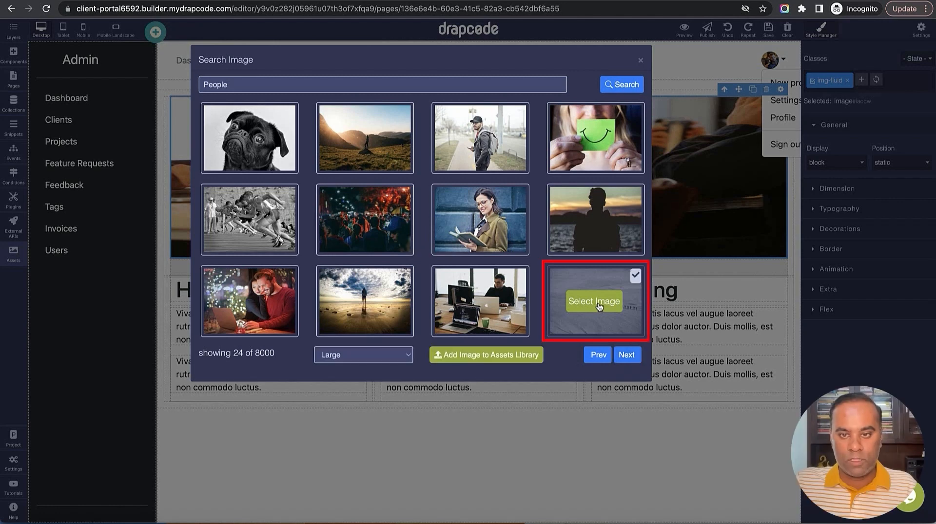
{"action": "left_click", "coordinate": [491, 355]}
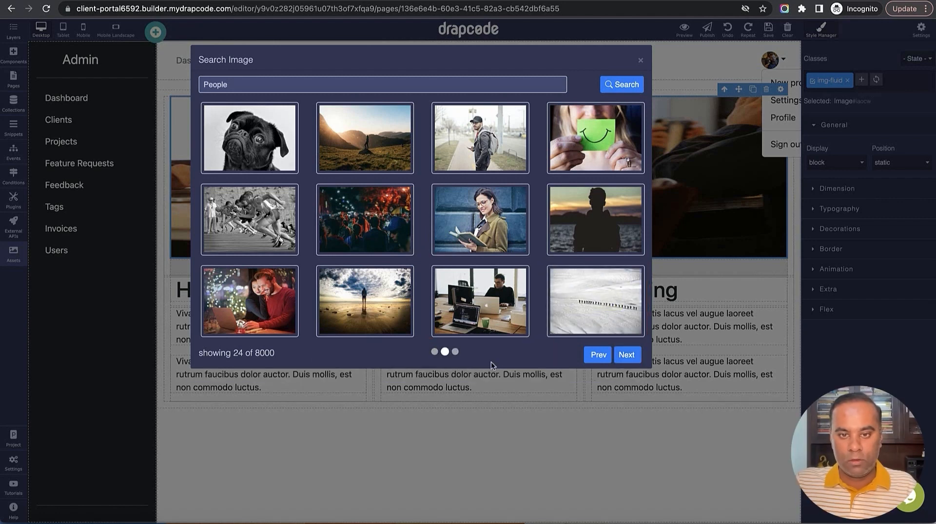
{"action": "left_click", "coordinate": [640, 62]}
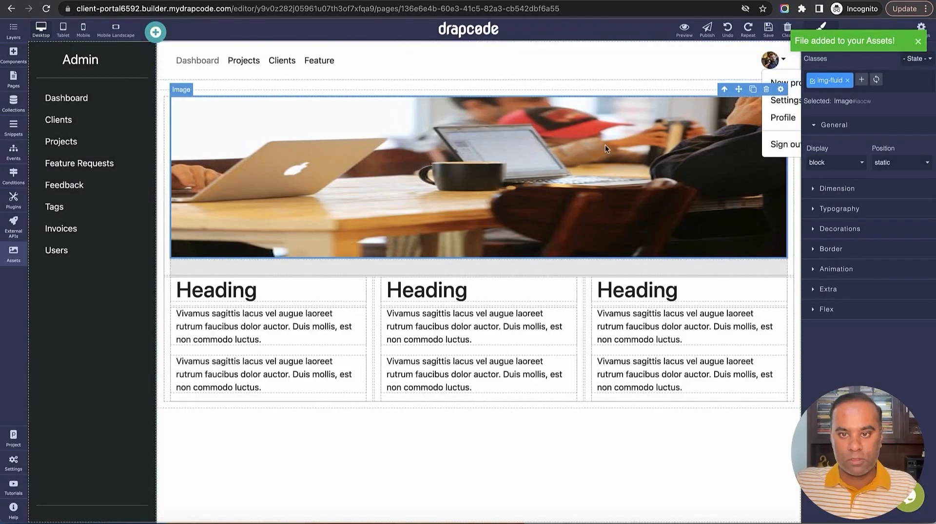
{"action": "double_click", "coordinate": [601, 148]}
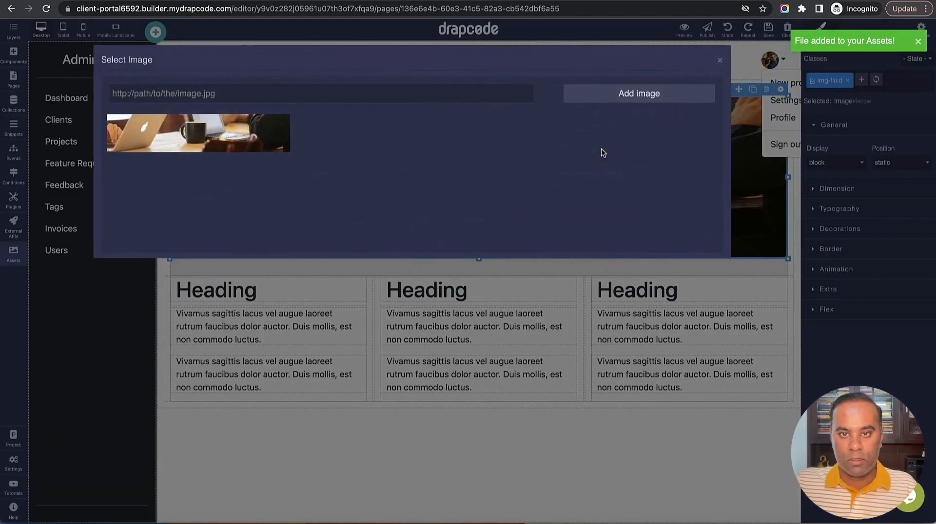
{"action": "left_click", "coordinate": [718, 61]}
{"action": "left_click", "coordinate": [13, 255]}
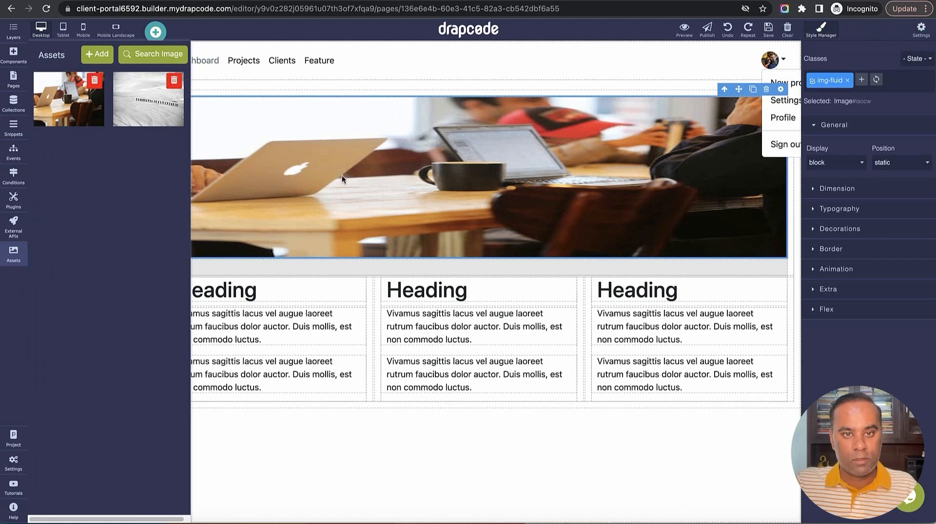
Place the snow photo above the banner and delete the laptop banner image
{"action": "left_click_drag", "start_coordinate": [132, 94], "coordinate": [213, 177]}
{"action": "left_click", "coordinate": [577, 451]}
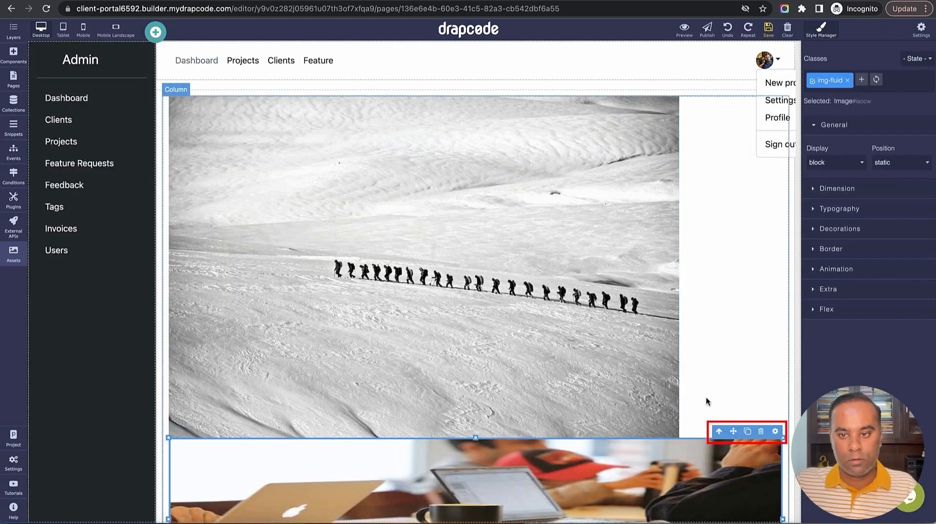
{"action": "left_click", "coordinate": [759, 432]}
{"action": "left_click", "coordinate": [628, 282]}
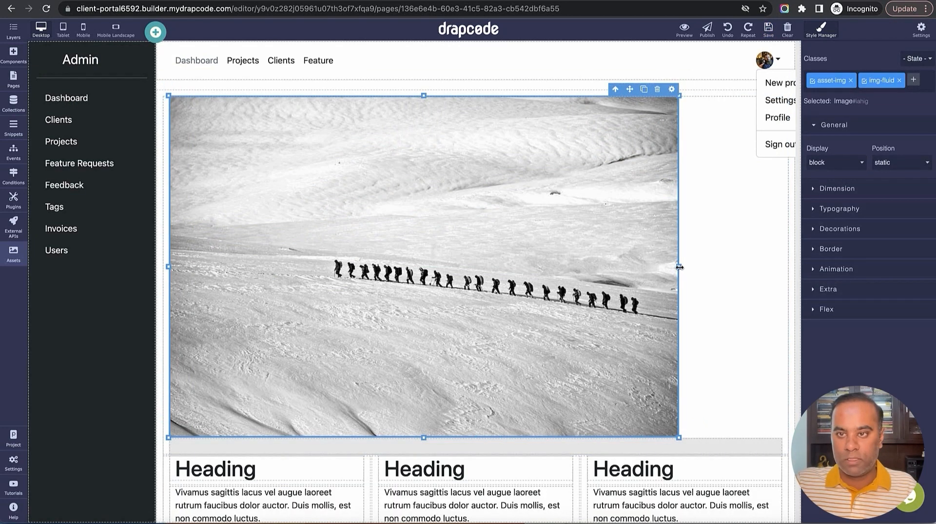
Try a background layer on the snow photo, then delete the photo and reload the builder
{"action": "left_click", "coordinate": [828, 289]}
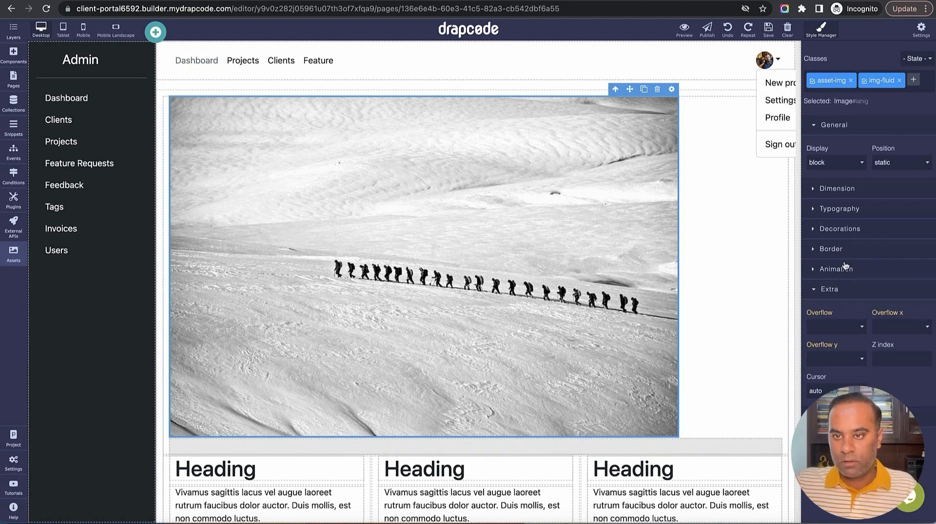
{"action": "left_click", "coordinate": [838, 233]}
{"action": "scroll", "coordinate": [847, 292], "scroll_direction": "down", "scroll_amount": 1}
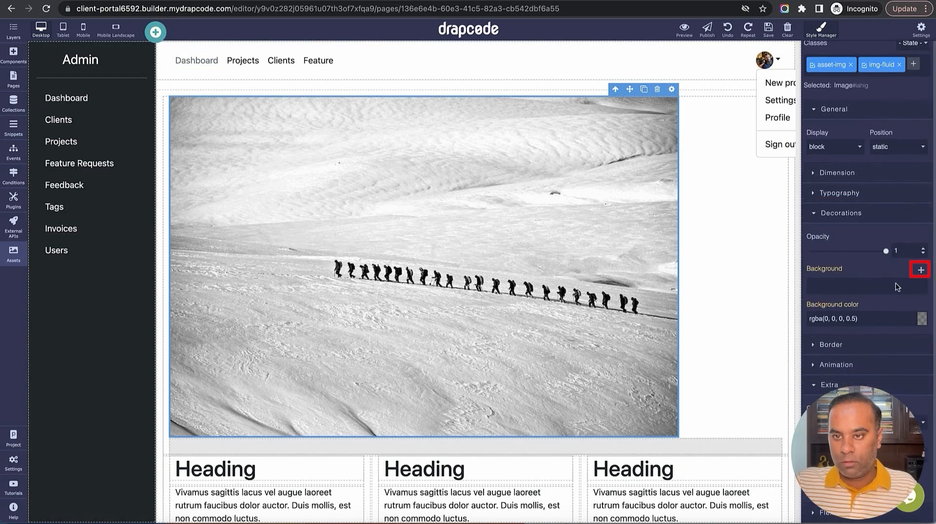
{"action": "left_click", "coordinate": [920, 272]}
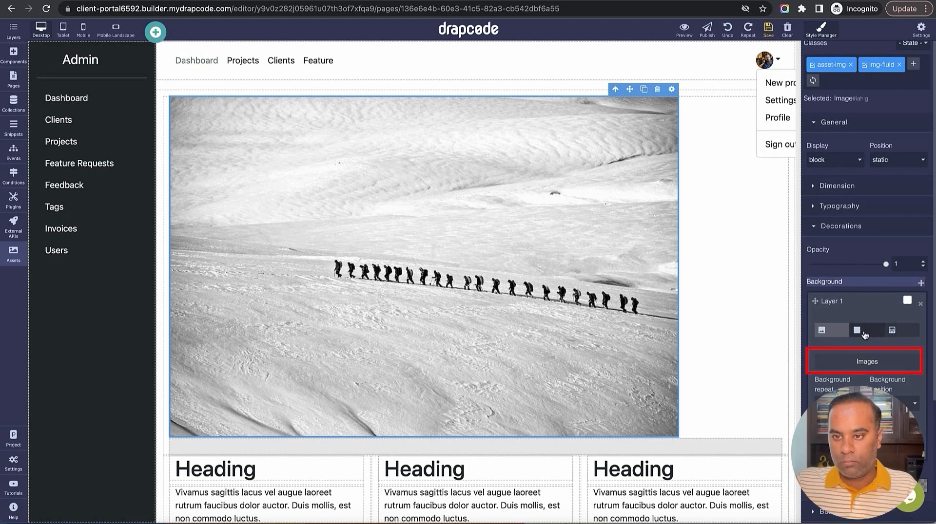
{"action": "left_click", "coordinate": [861, 367]}
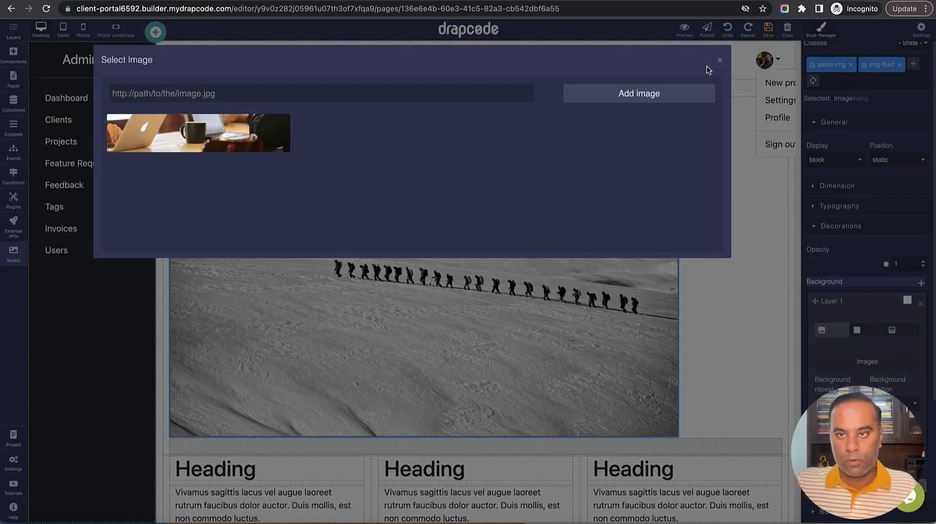
{"action": "left_click", "coordinate": [719, 62]}
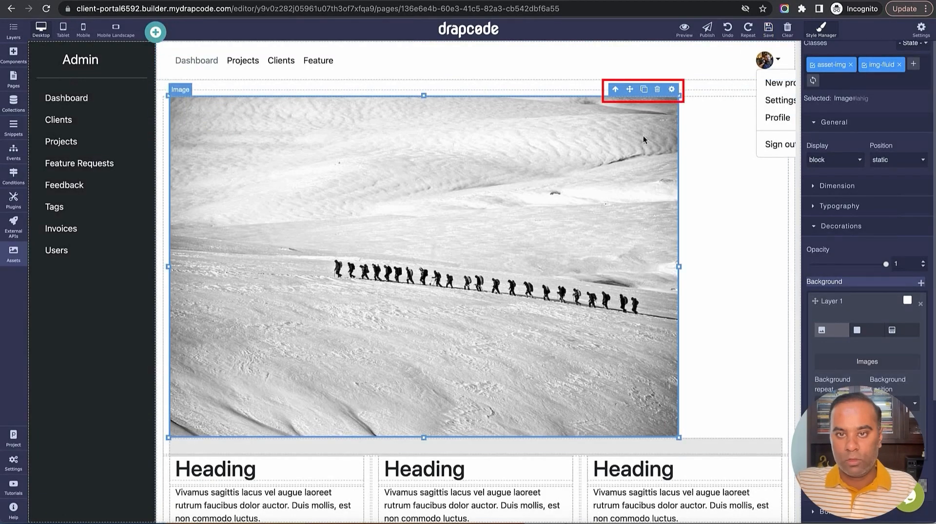
{"action": "left_click", "coordinate": [657, 90]}
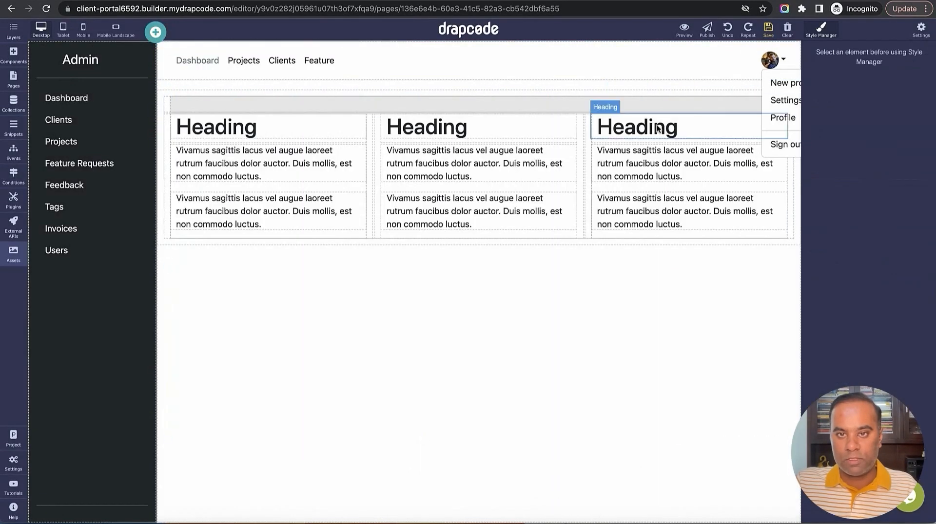
{"action": "left_click", "coordinate": [46, 8]}
{"action": "left_click", "coordinate": [497, 187]}
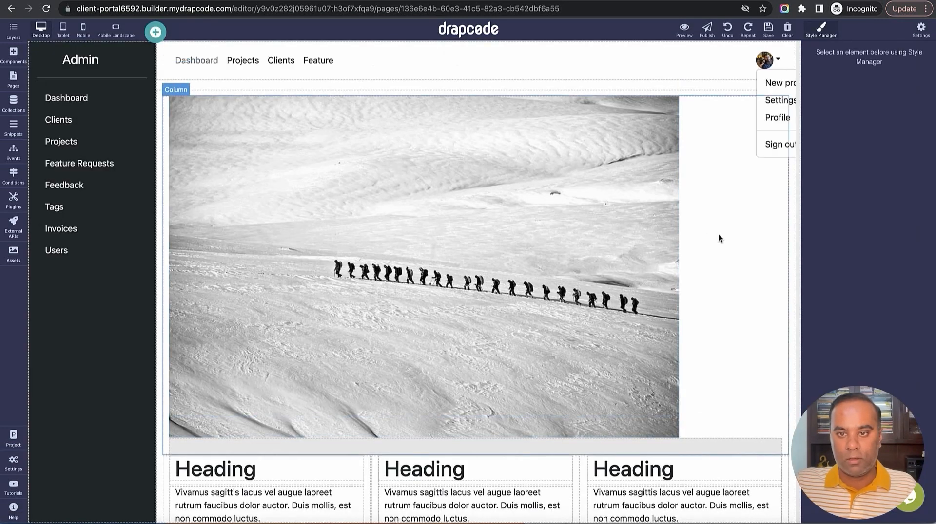
Give the column a snow-hikers background image and remove the separate snow image element
{"action": "left_click", "coordinate": [728, 245]}
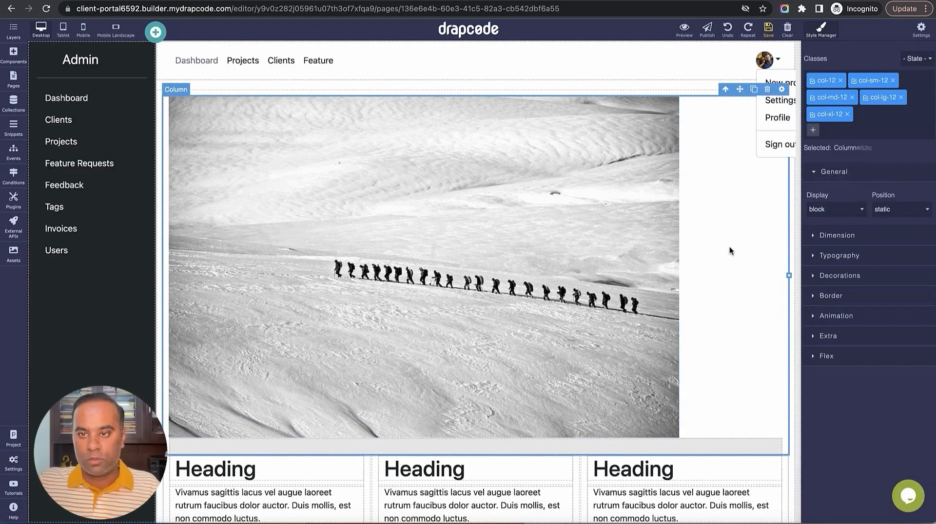
{"action": "left_click", "coordinate": [840, 279]}
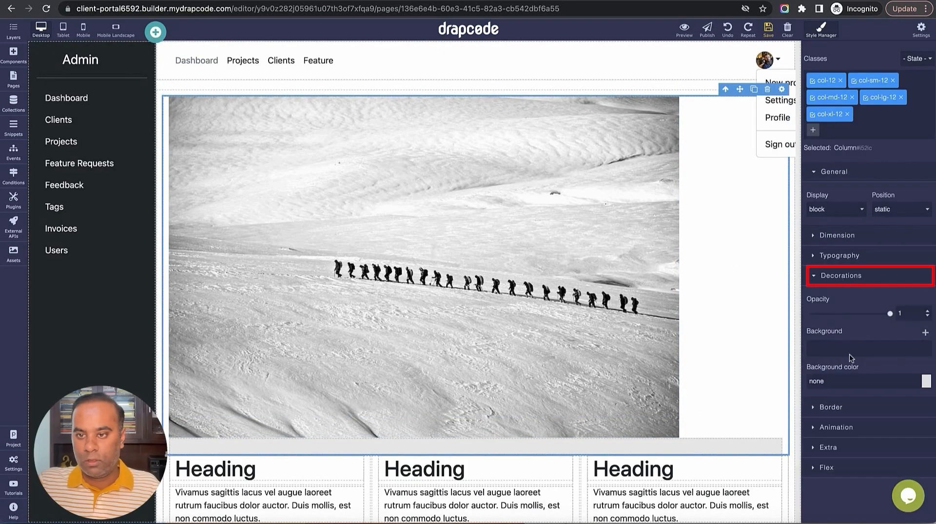
{"action": "left_click", "coordinate": [925, 333]}
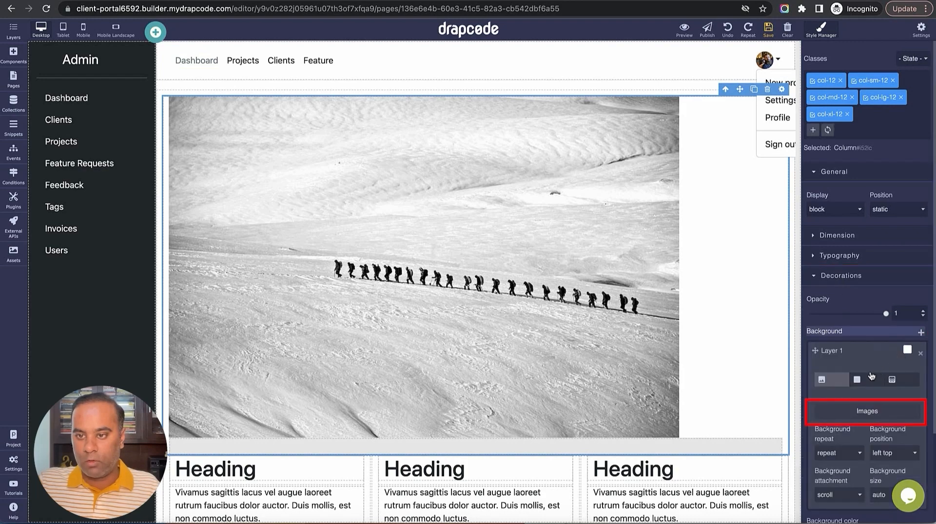
{"action": "left_click", "coordinate": [880, 419]}
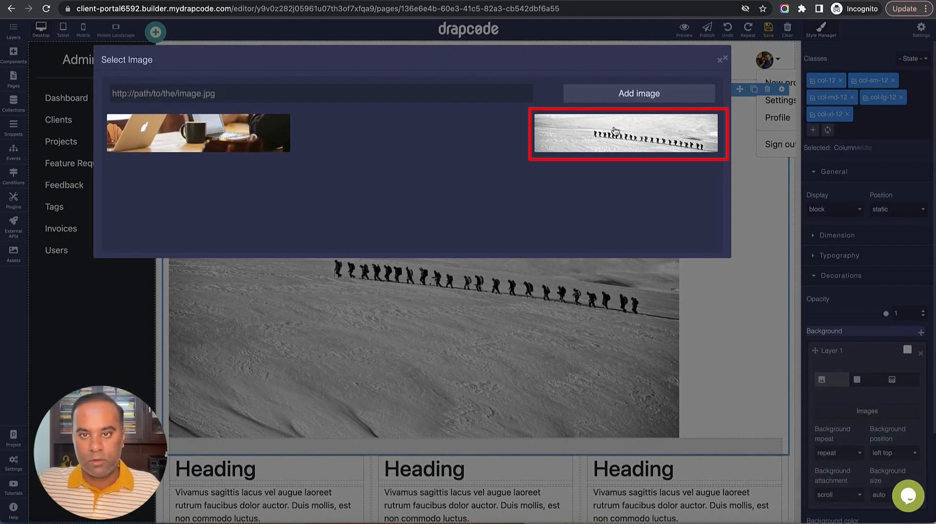
{"action": "left_click", "coordinate": [615, 133]}
{"action": "left_click", "coordinate": [580, 346]}
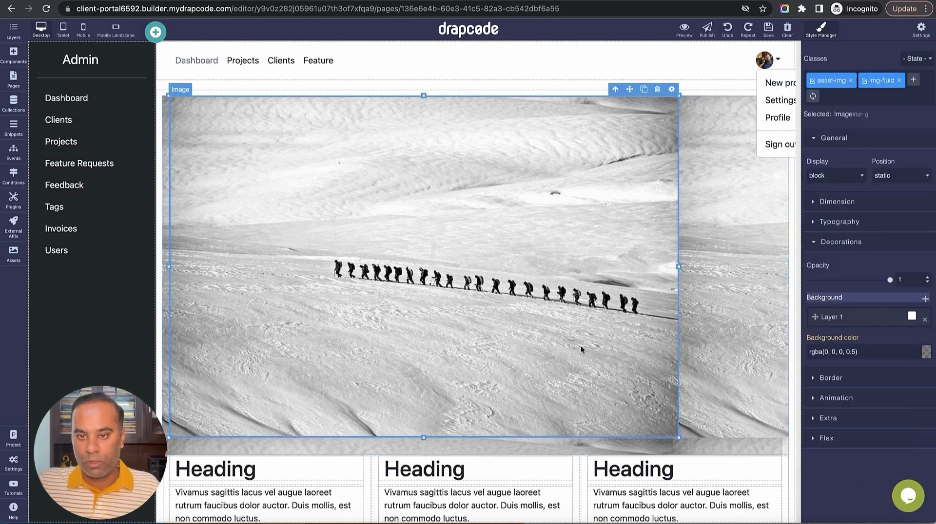
{"action": "left_click", "coordinate": [663, 89]}
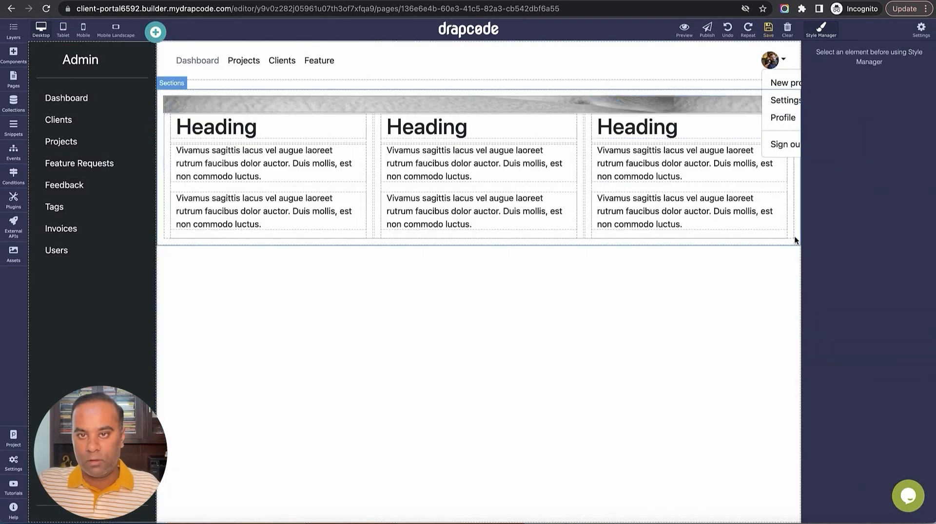
{"action": "left_click", "coordinate": [691, 104]}
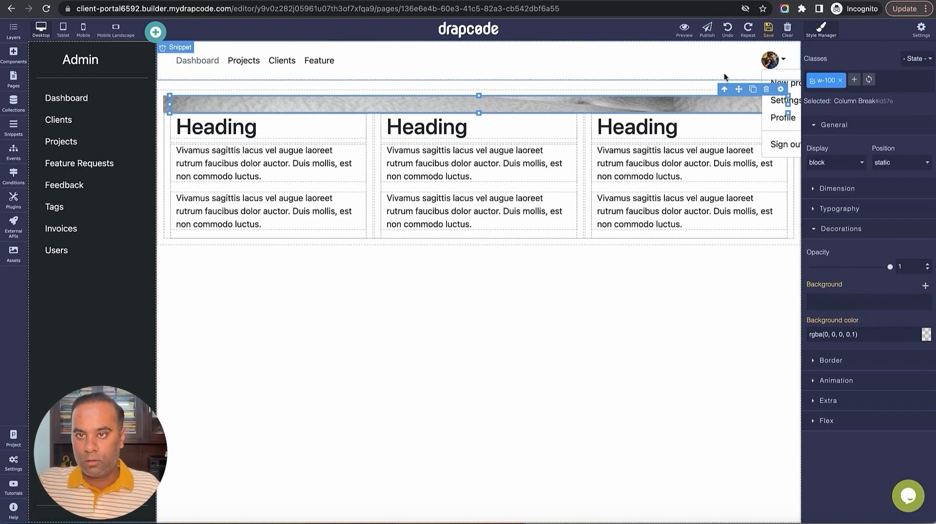
{"action": "left_click", "coordinate": [727, 29]}
{"action": "left_click", "coordinate": [727, 30]}
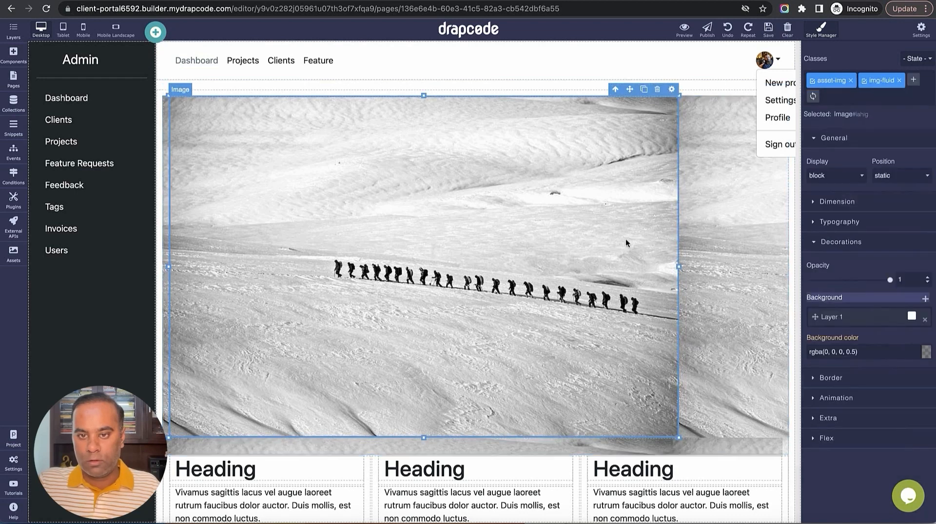
{"action": "left_click", "coordinate": [657, 89]}
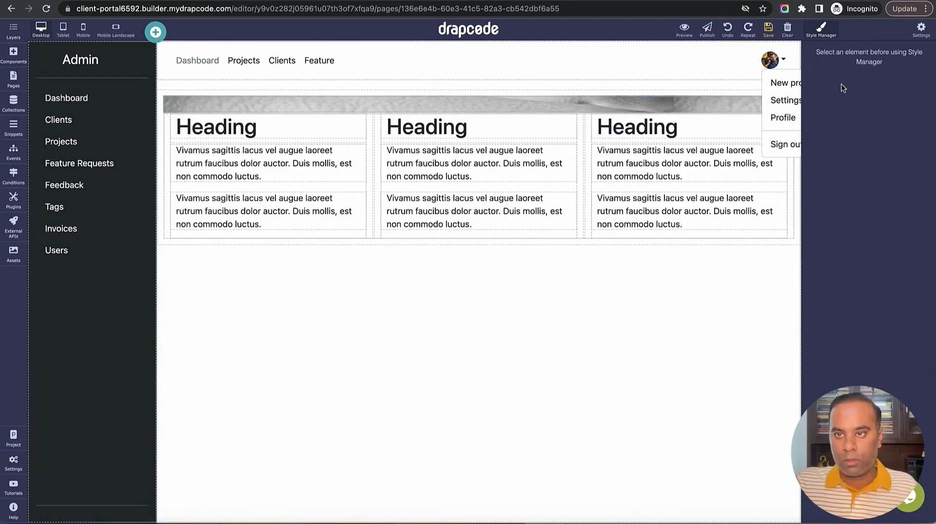
Set the thin banner strip's height to 100 px
{"action": "left_click", "coordinate": [691, 104]}
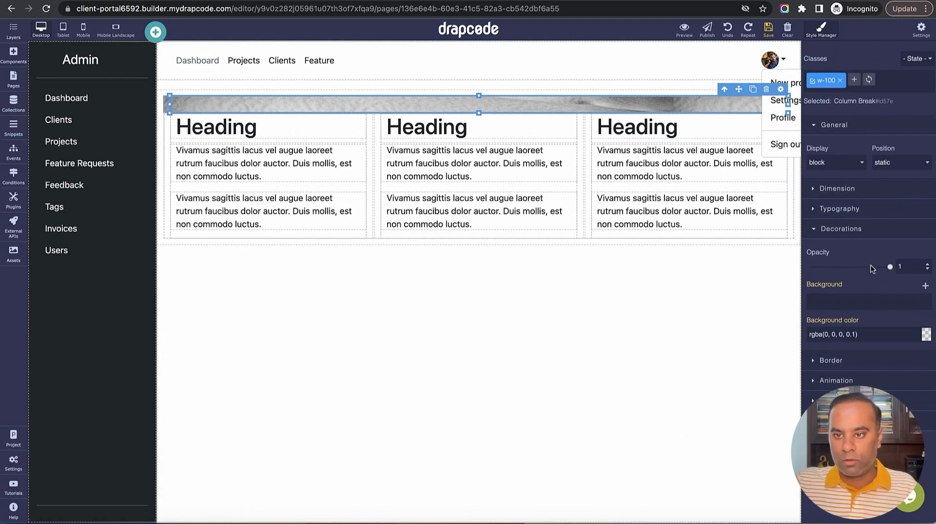
{"action": "left_click", "coordinate": [843, 209]}
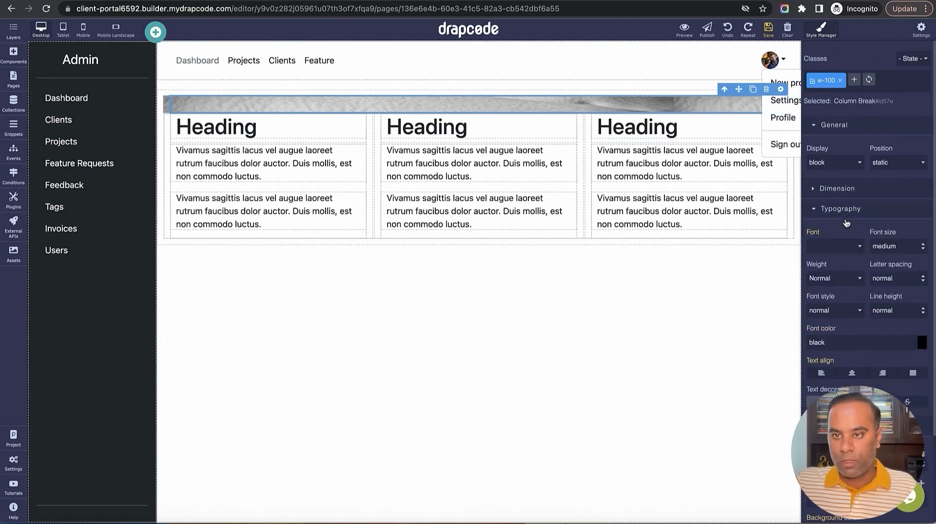
{"action": "left_click", "coordinate": [837, 189]}
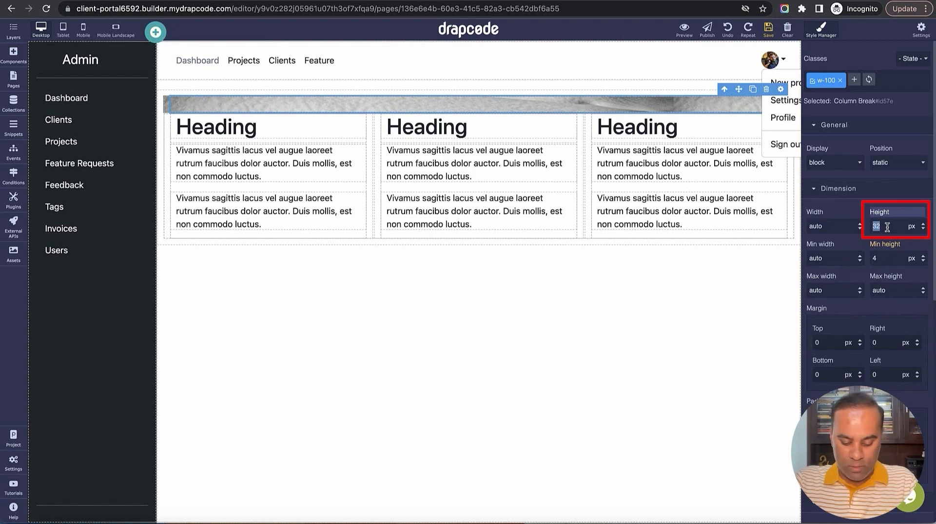
{"action": "type", "text": "100"}
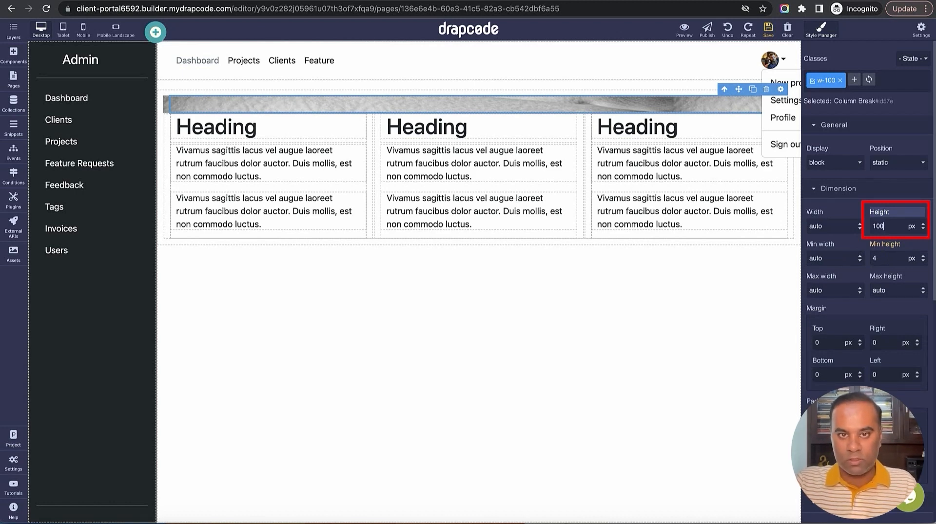
{"action": "key", "text": "Return"}
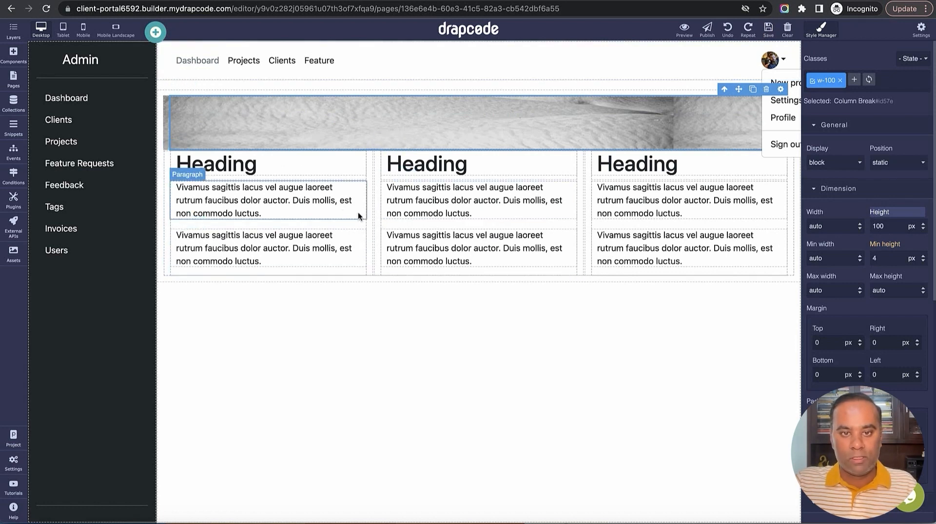
Delete the second and third heading columns and make the remaining column full width
{"action": "left_click", "coordinate": [576, 197]}
{"action": "left_click", "coordinate": [564, 143]}
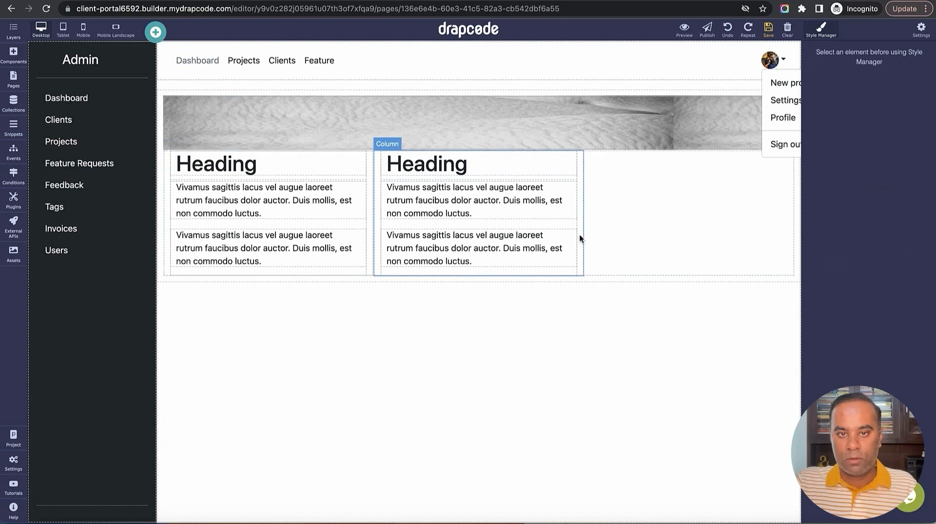
{"action": "left_click", "coordinate": [574, 197]}
{"action": "left_click", "coordinate": [571, 144]}
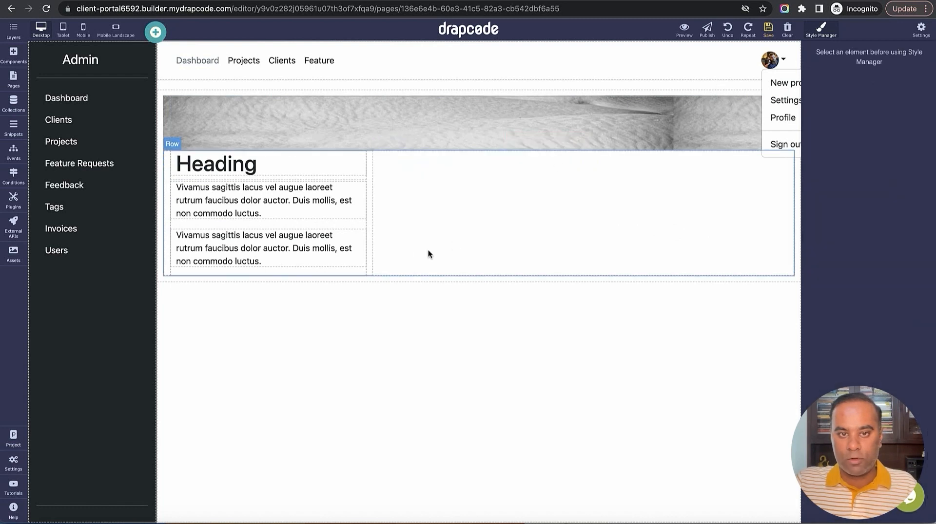
{"action": "left_click", "coordinate": [377, 245]}
{"action": "left_click_drag", "start_coordinate": [372, 215], "coordinate": [792, 222]}
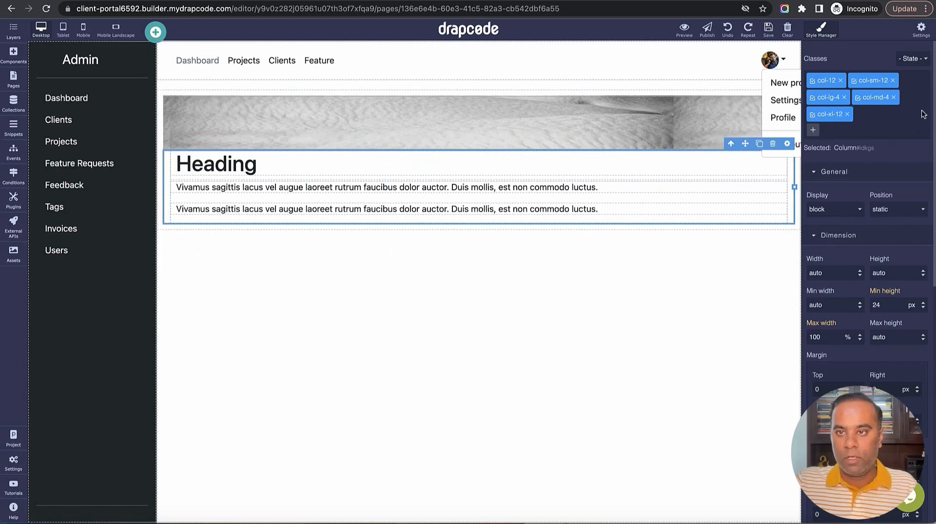
{"action": "left_click", "coordinate": [844, 97]}
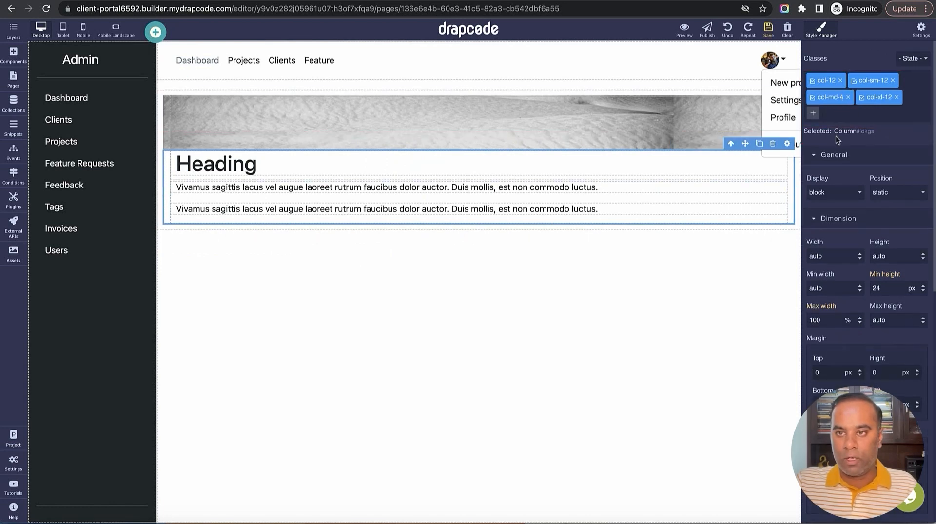
Delete both placeholder paragraphs, retitle the heading 'Clients', and save the page
{"action": "left_click", "coordinate": [656, 187]}
{"action": "left_click", "coordinate": [767, 176]}
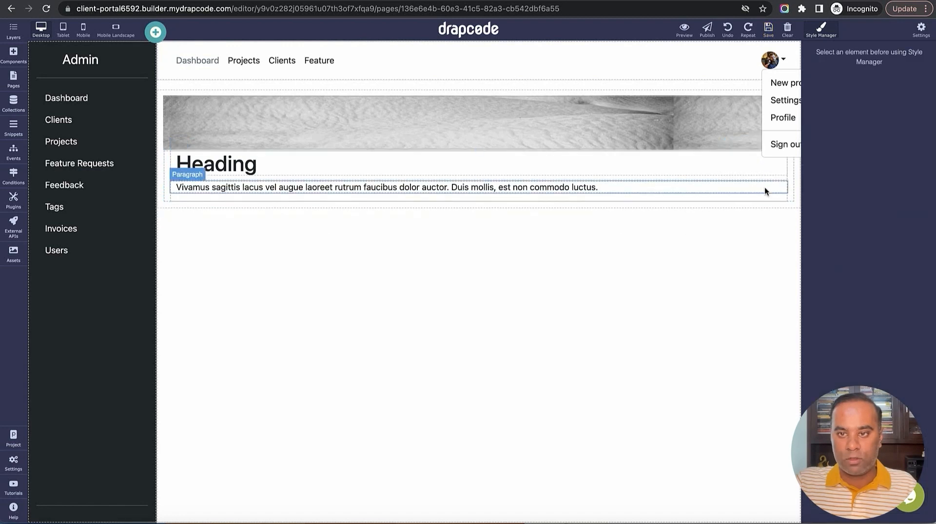
{"action": "left_click", "coordinate": [765, 187]}
{"action": "left_click", "coordinate": [781, 172]}
{"action": "left_click", "coordinate": [255, 155]}
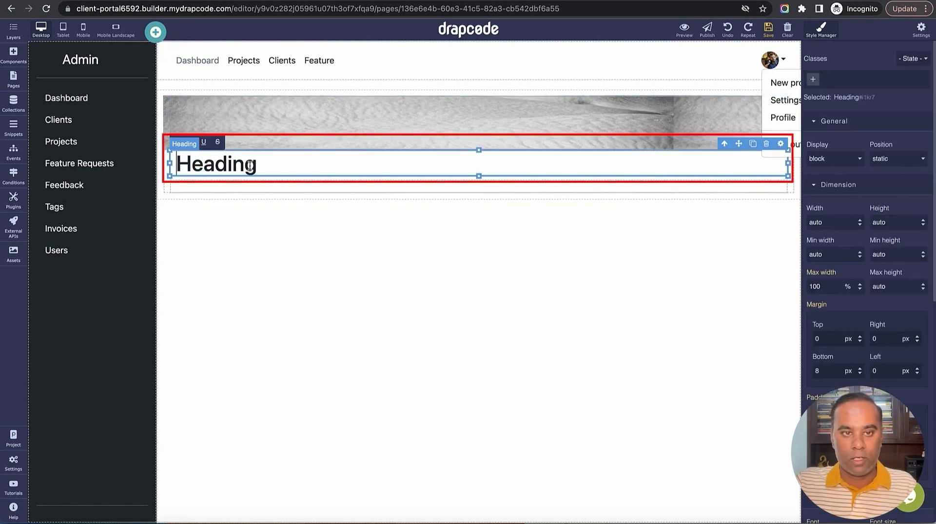
{"action": "double_click", "coordinate": [256, 155]}
{"action": "type", "text": "Clients"}
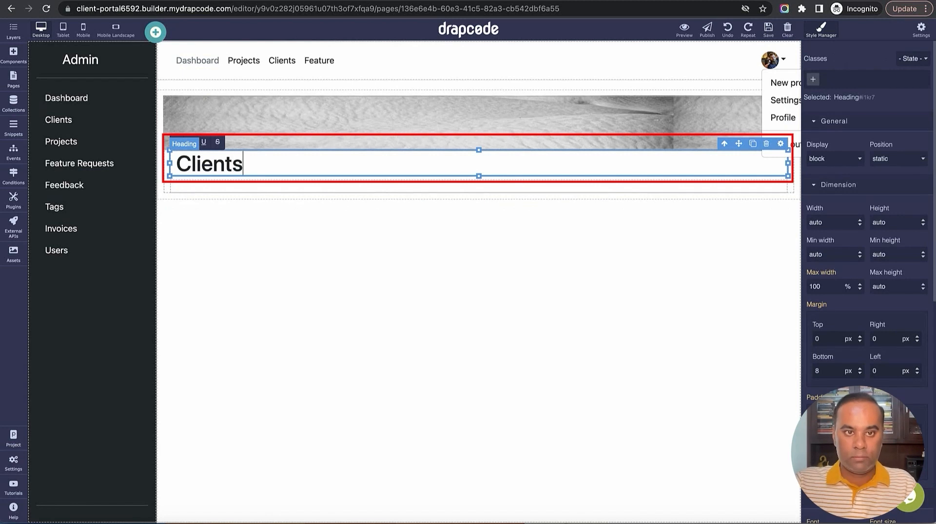
{"action": "left_click", "coordinate": [764, 32]}
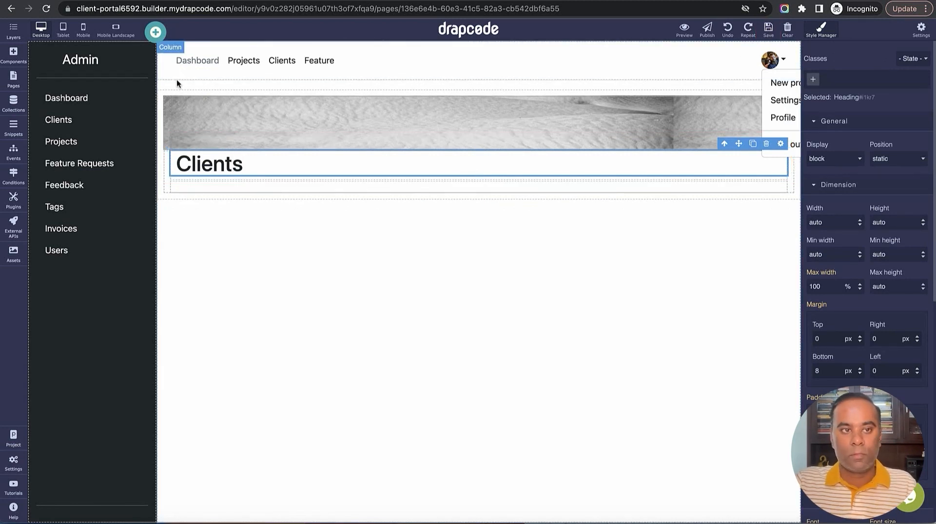
Place a Data Table under the Clients heading that gets its data from the Client collection
{"action": "left_click", "coordinate": [13, 55]}
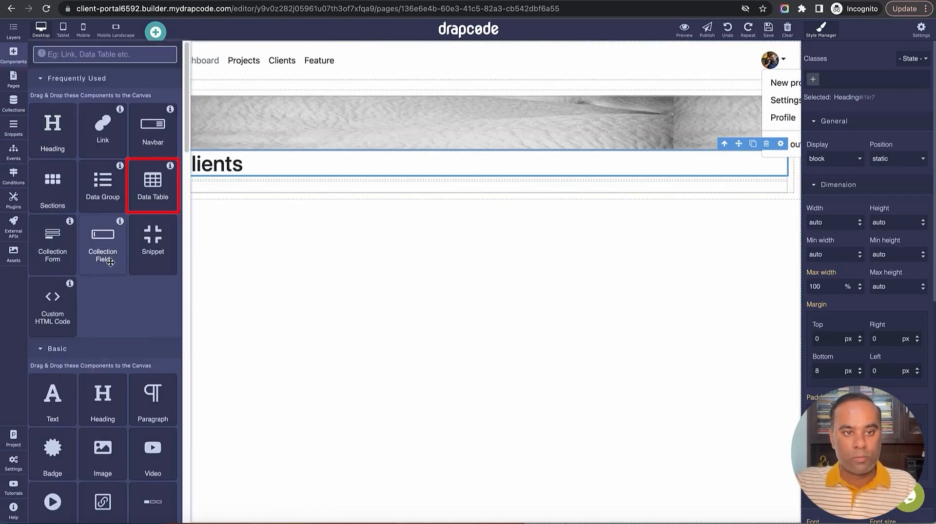
{"action": "left_click_drag", "start_coordinate": [153, 185], "coordinate": [294, 183]}
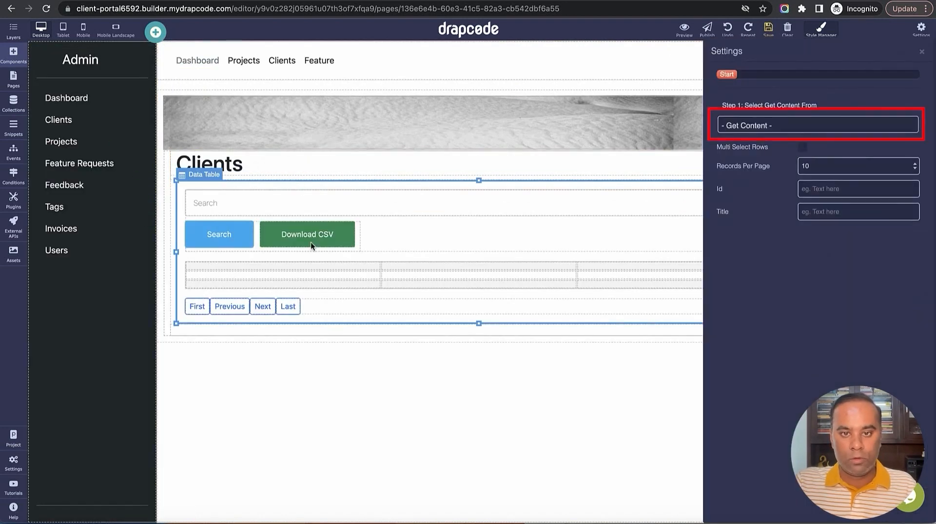
{"action": "left_click", "coordinate": [791, 126]}
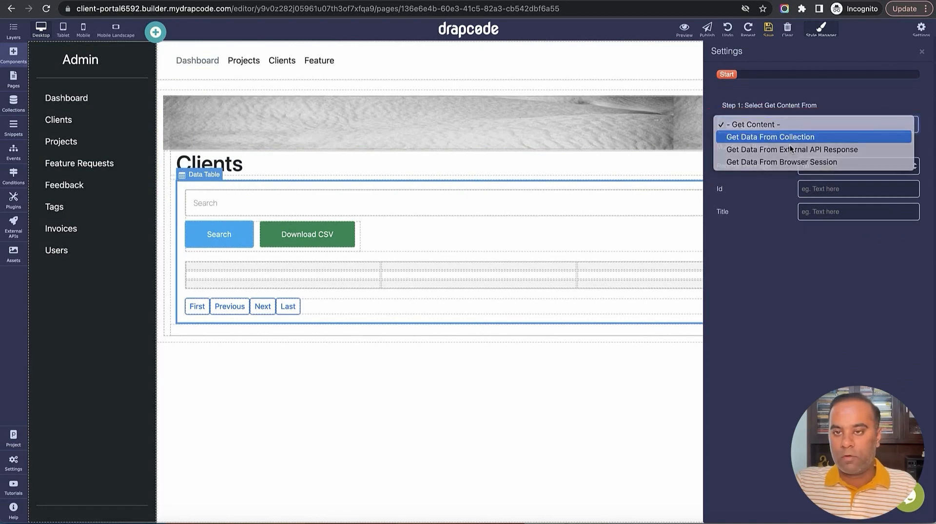
{"action": "left_click", "coordinate": [792, 133]}
{"action": "left_click", "coordinate": [786, 175]}
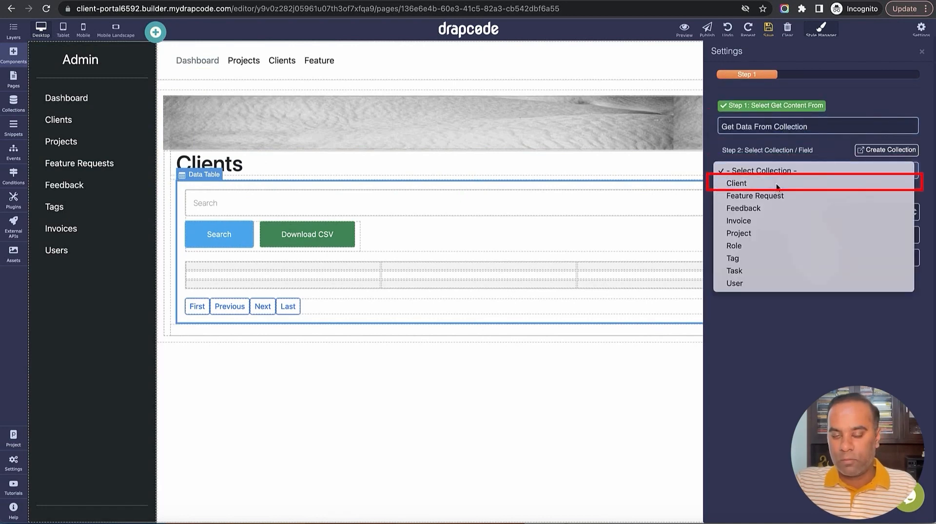
{"action": "left_click", "coordinate": [778, 184]}
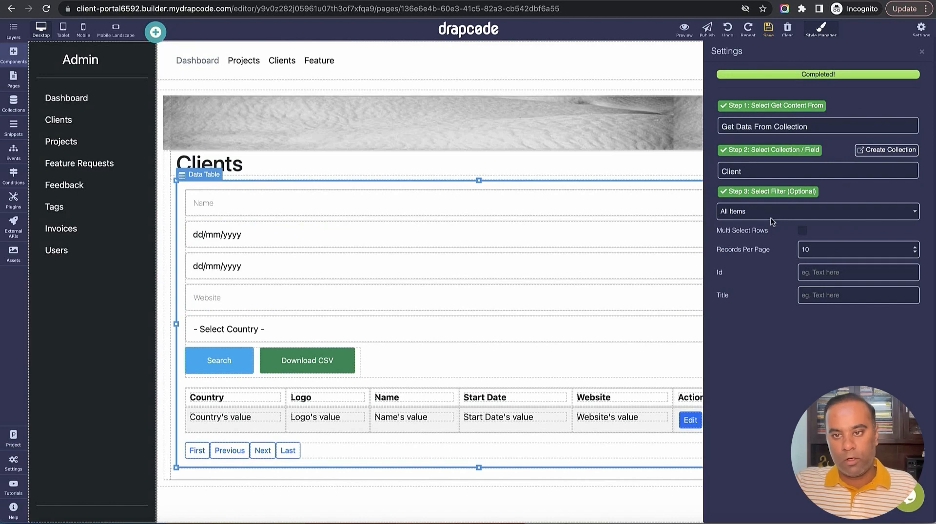
{"action": "left_click", "coordinate": [921, 52]}
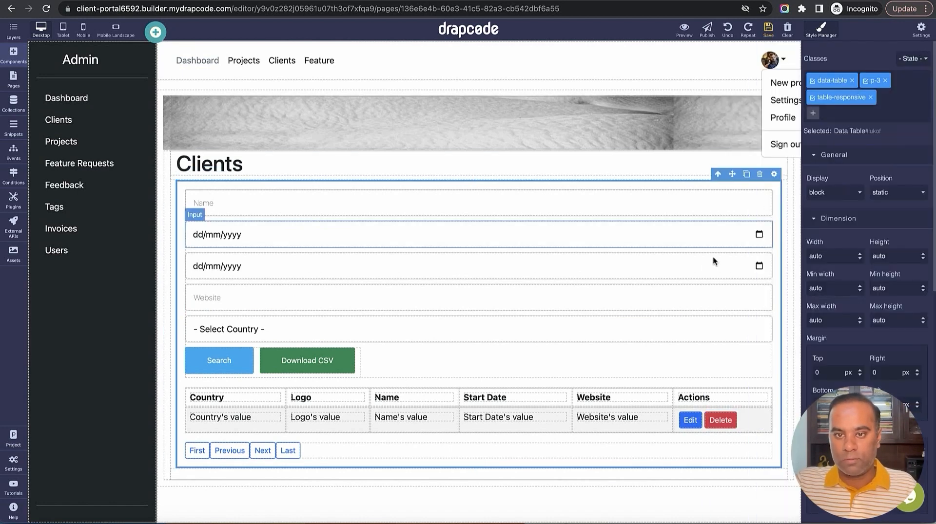
Delete the search form above the table, keeping the rest of the canvas intact
{"action": "left_click", "coordinate": [681, 354]}
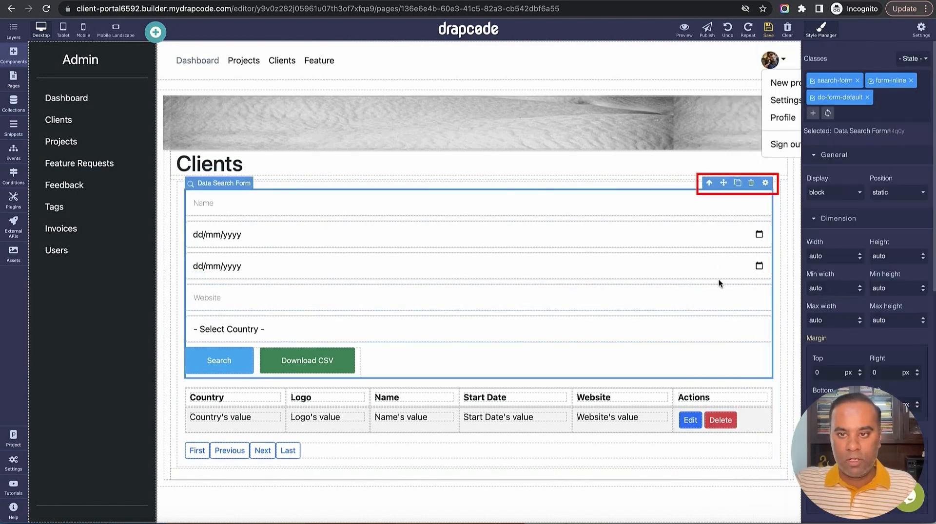
{"action": "left_click", "coordinate": [750, 183]}
{"action": "left_click", "coordinate": [787, 29]}
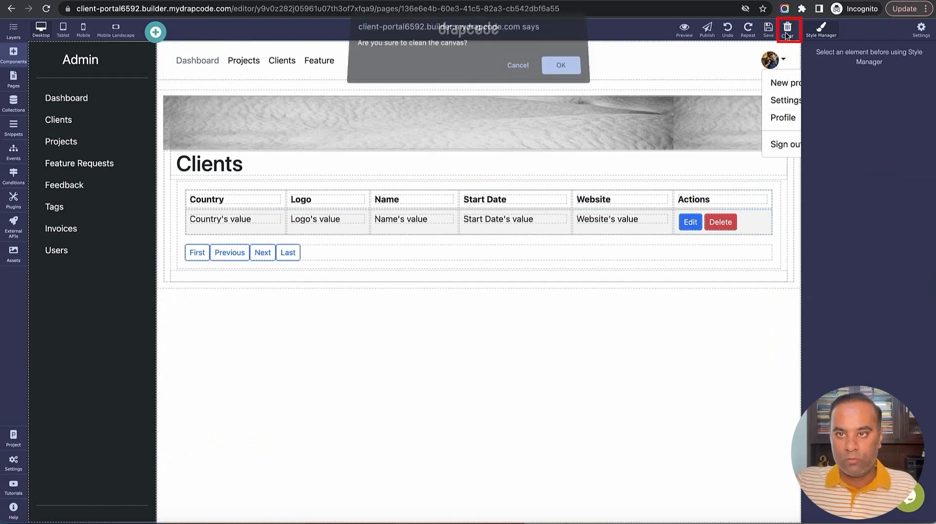
{"action": "left_click", "coordinate": [518, 70]}
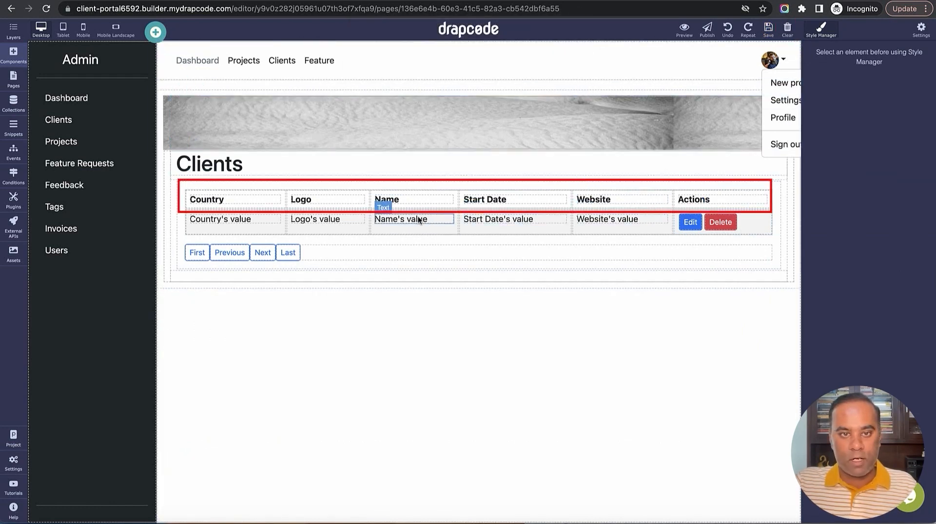
Delete the Logo header and value cells and save the page
{"action": "left_click", "coordinate": [352, 195]}
{"action": "left_click", "coordinate": [348, 183]}
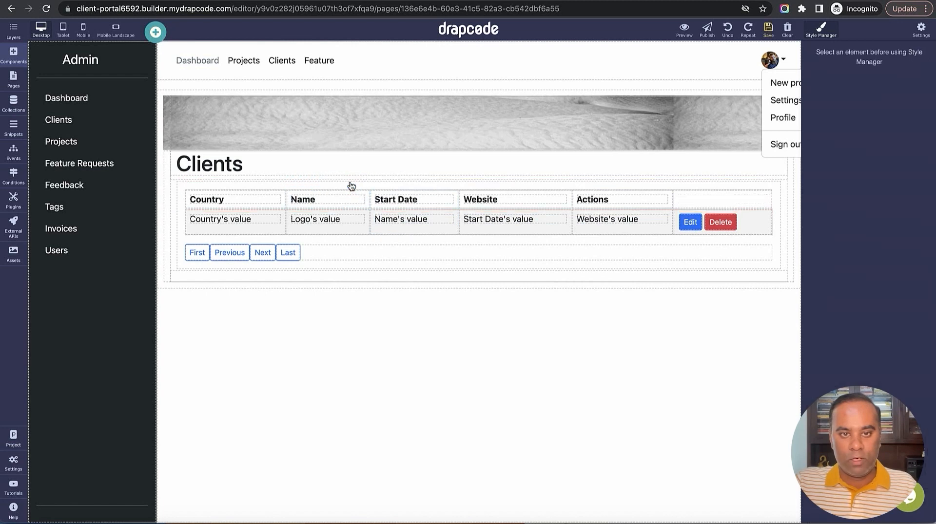
{"action": "left_click", "coordinate": [357, 211]}
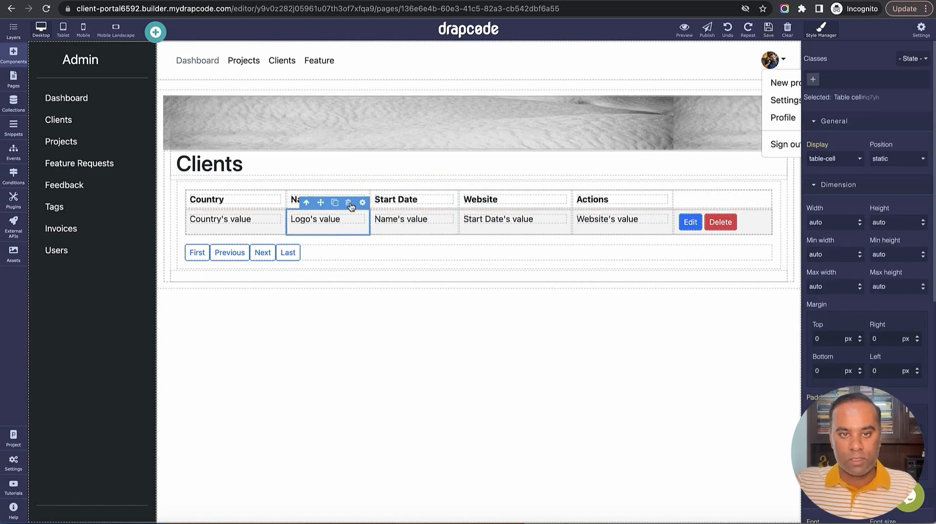
{"action": "left_click", "coordinate": [349, 204]}
{"action": "left_click", "coordinate": [768, 30]}
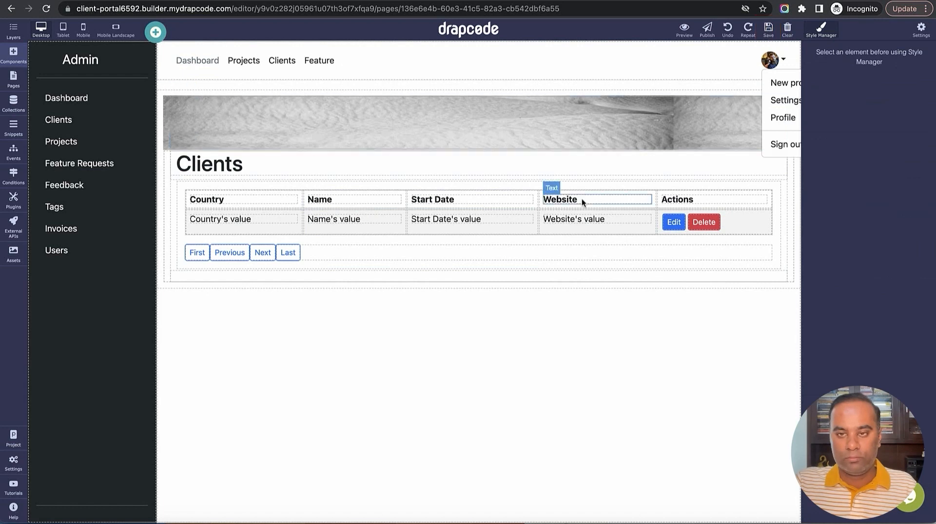
Move the Name header and value cells into the first column and save
{"action": "left_click_drag", "start_coordinate": [318, 204], "coordinate": [232, 200]}
{"action": "left_click_drag", "start_coordinate": [359, 213], "coordinate": [246, 225]}
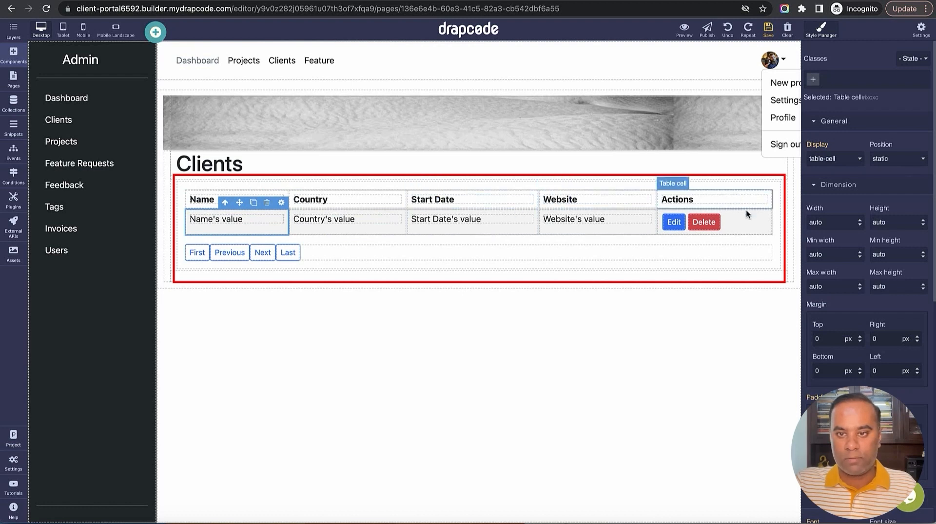
{"action": "left_click", "coordinate": [768, 28]}
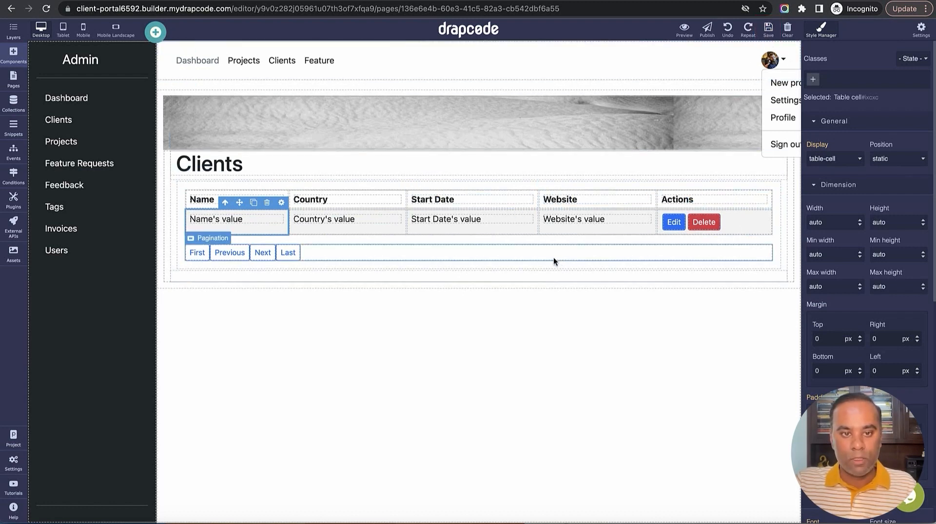
Delete the empty row below the pagination and save the page
{"action": "left_click", "coordinate": [371, 276]}
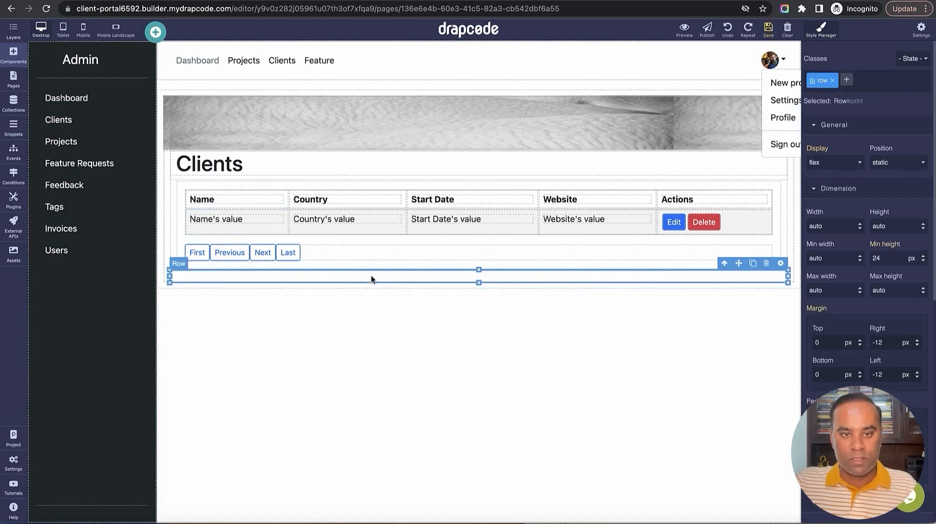
{"action": "left_click", "coordinate": [766, 264]}
{"action": "left_click", "coordinate": [768, 30]}
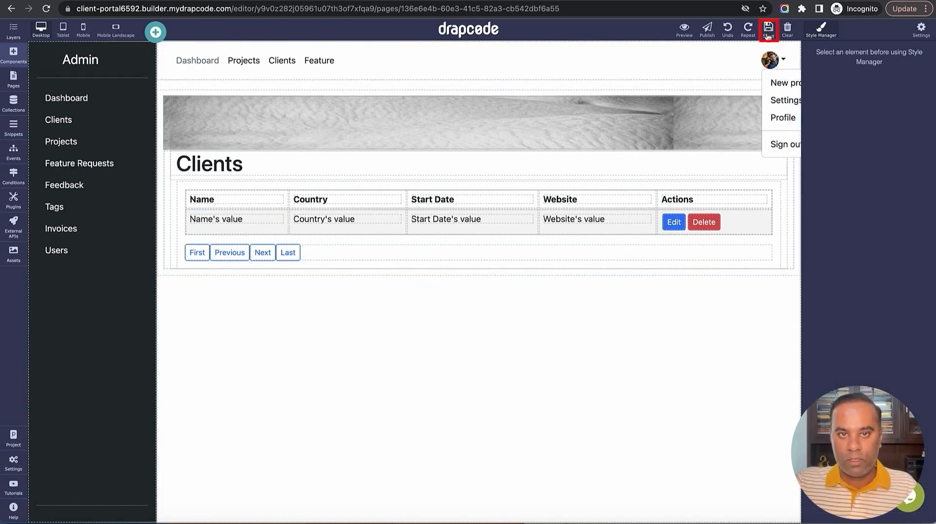
In the element tree, hide the Data Table's Box layer with its eye toggle
{"action": "left_click", "coordinate": [13, 29]}
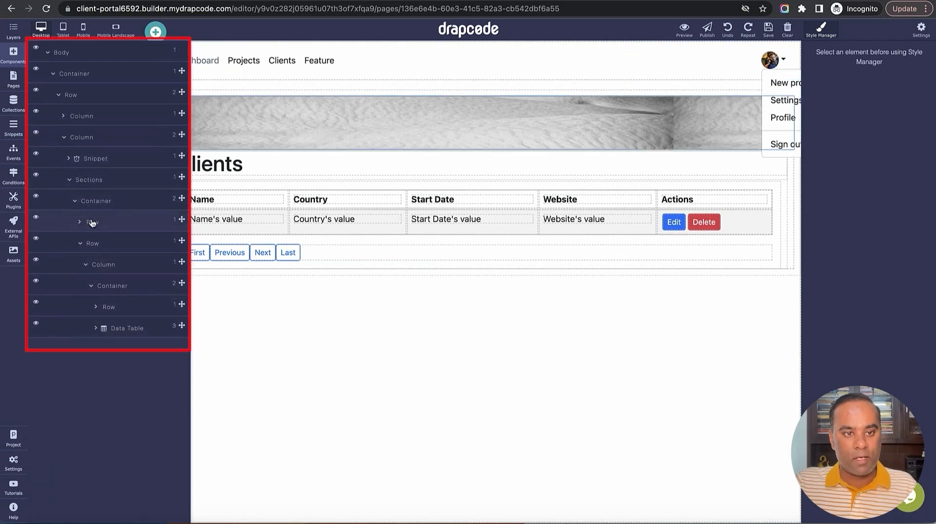
{"action": "left_click", "coordinate": [96, 309]}
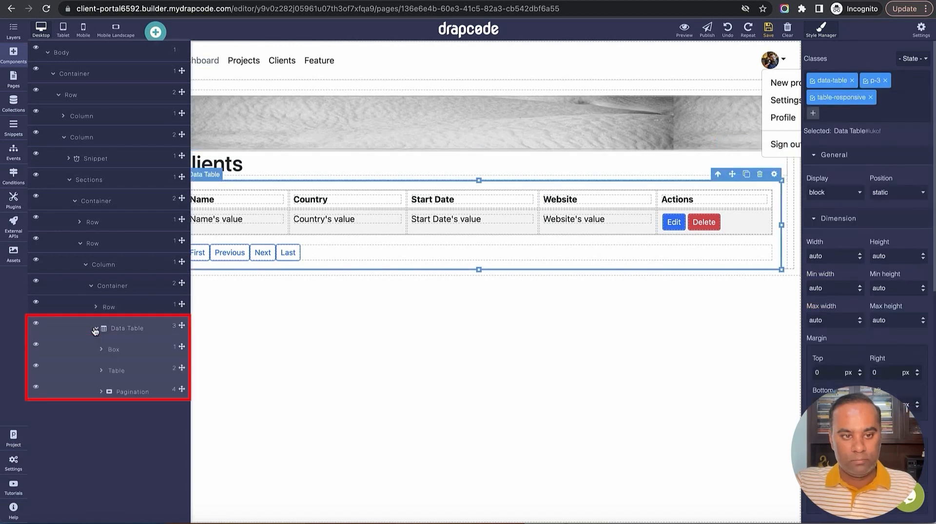
{"action": "left_click", "coordinate": [119, 352]}
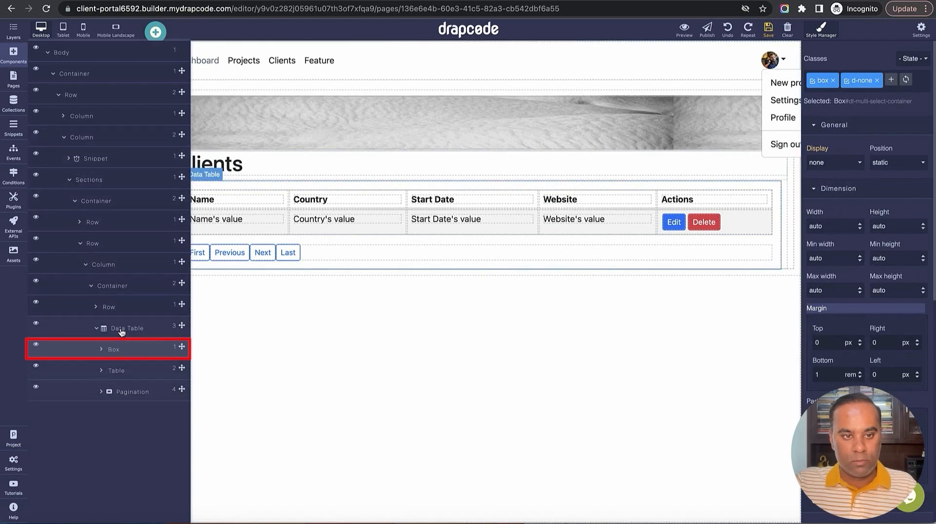
{"action": "left_click", "coordinate": [121, 374]}
{"action": "left_click", "coordinate": [122, 354]}
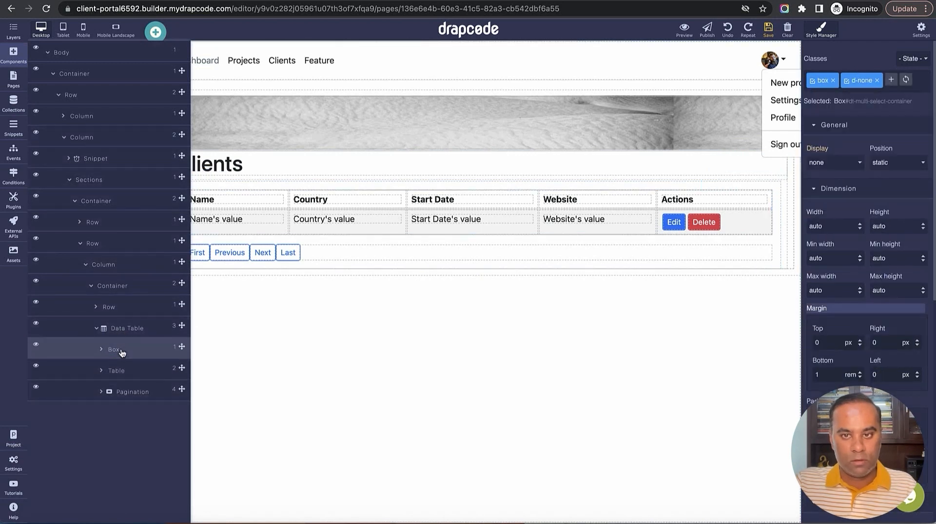
{"action": "left_click", "coordinate": [35, 347]}
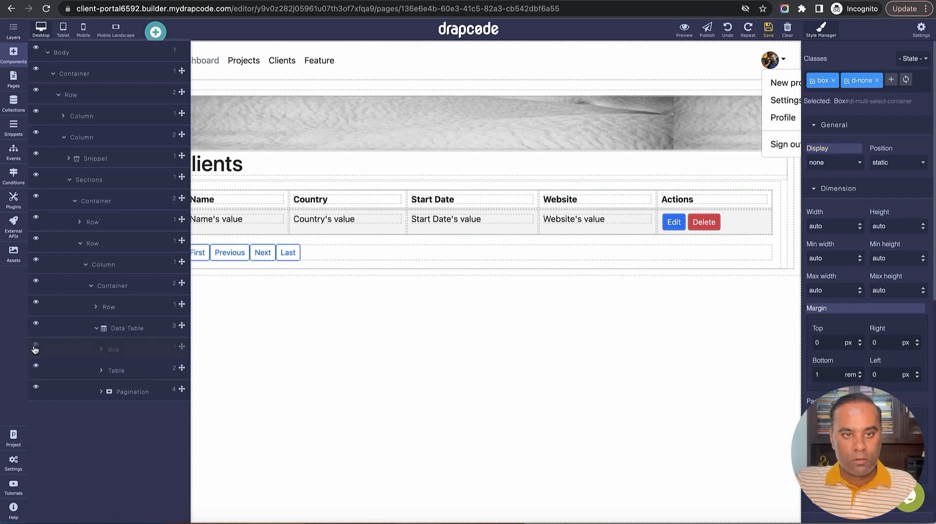
{"action": "left_click", "coordinate": [35, 347]}
{"action": "left_click", "coordinate": [101, 350]}
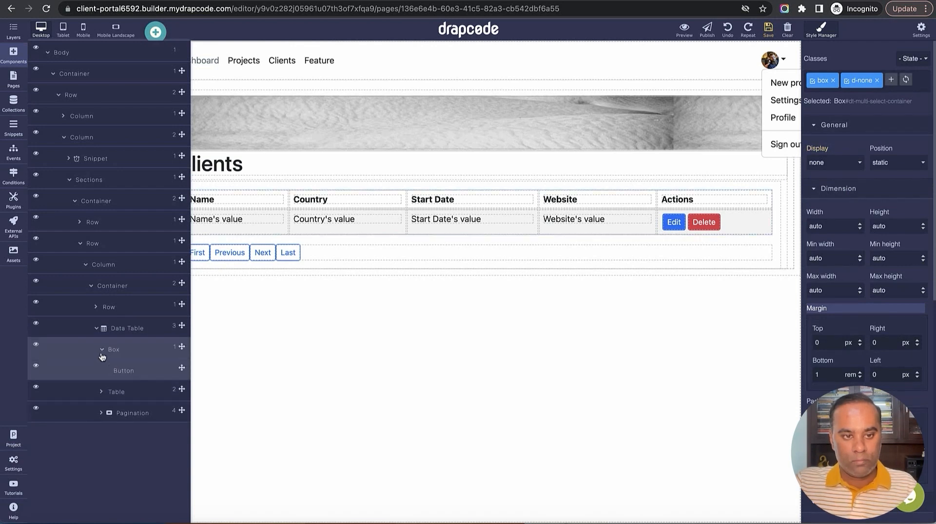
{"action": "left_click", "coordinate": [101, 351]}
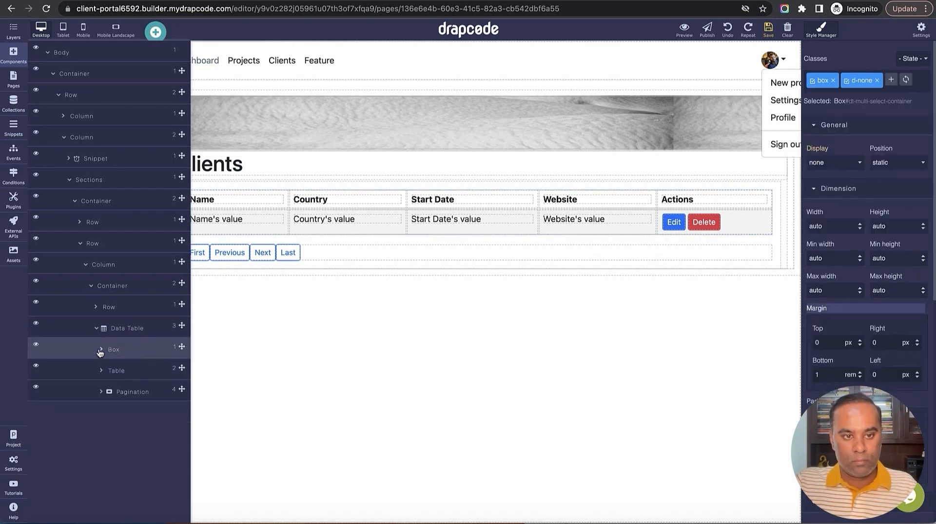
{"action": "left_click", "coordinate": [35, 346]}
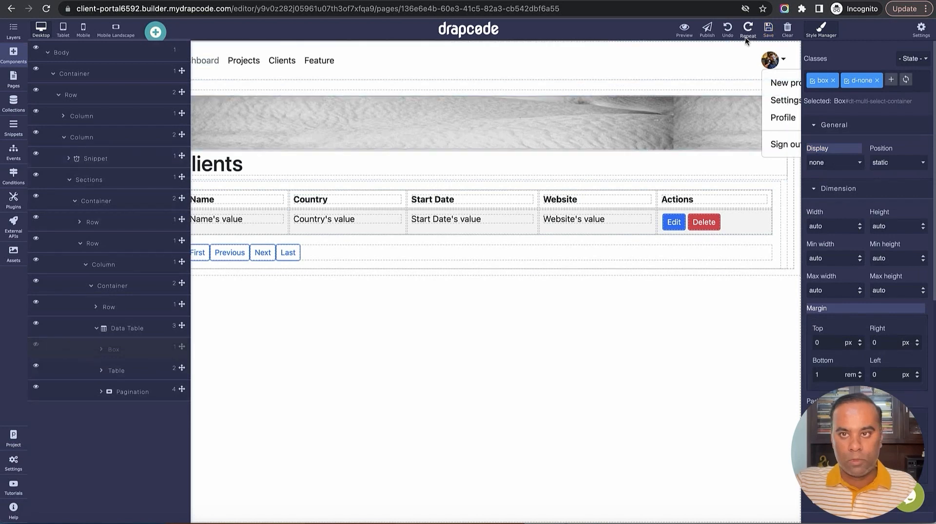
Save the page and bring up the list of addable components
{"action": "left_click", "coordinate": [768, 29]}
{"action": "left_click", "coordinate": [627, 367]}
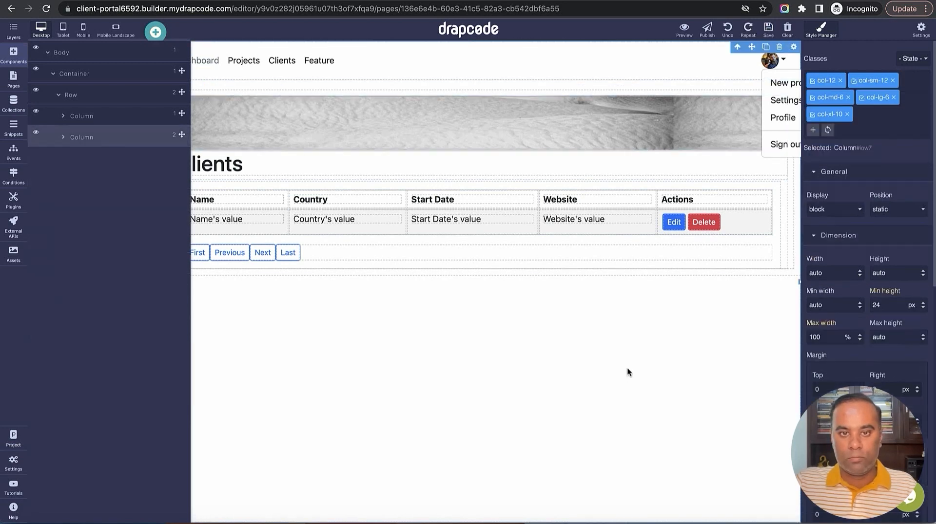
{"action": "left_click", "coordinate": [13, 58]}
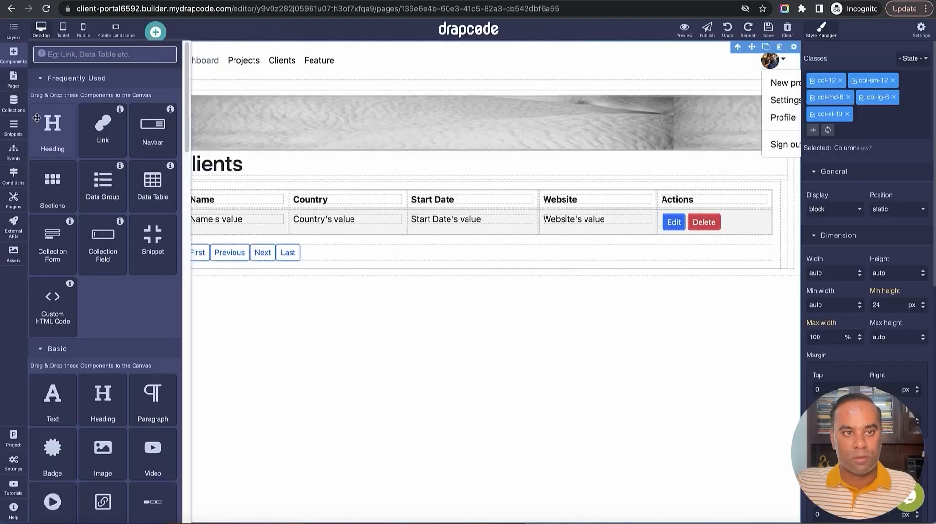
Link the Admin Sidebar's Clients item to the Admin - Client List page and save the snippet
{"action": "left_click", "coordinate": [13, 128]}
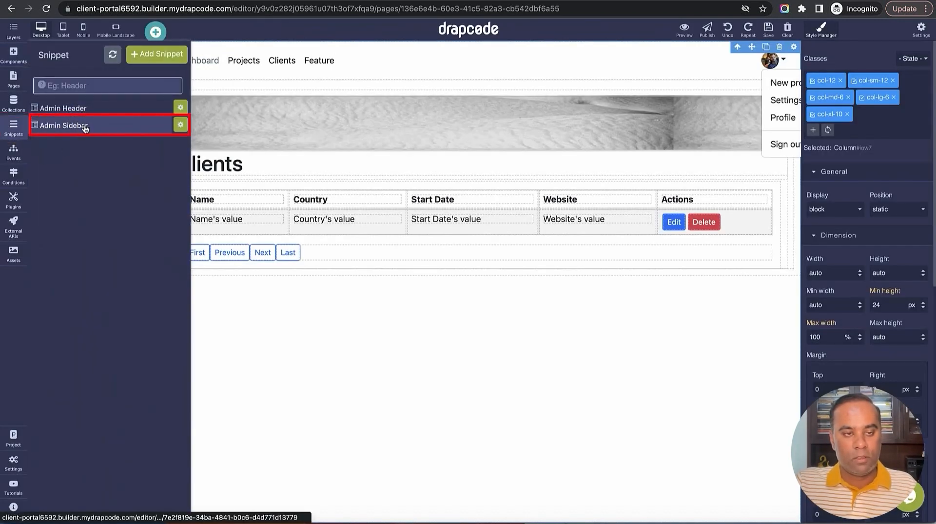
{"action": "left_click", "coordinate": [85, 128]}
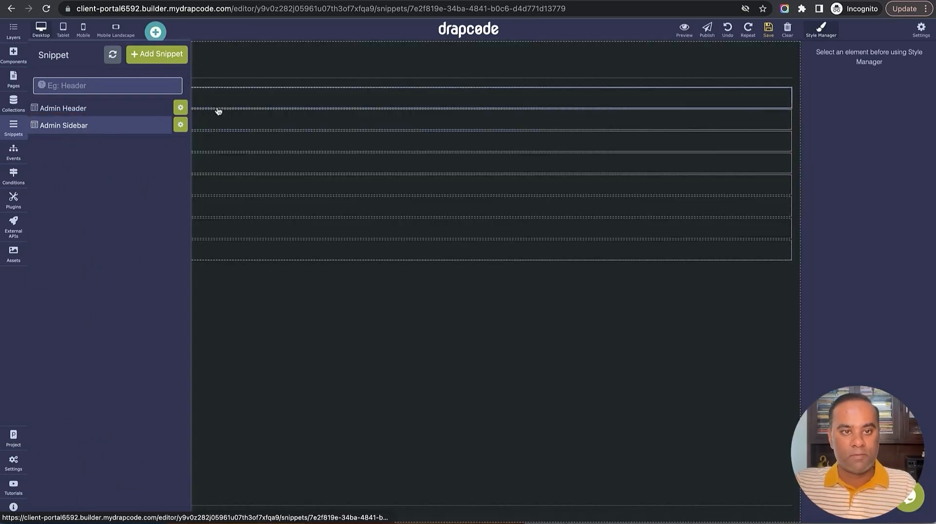
{"action": "left_click", "coordinate": [271, 121]}
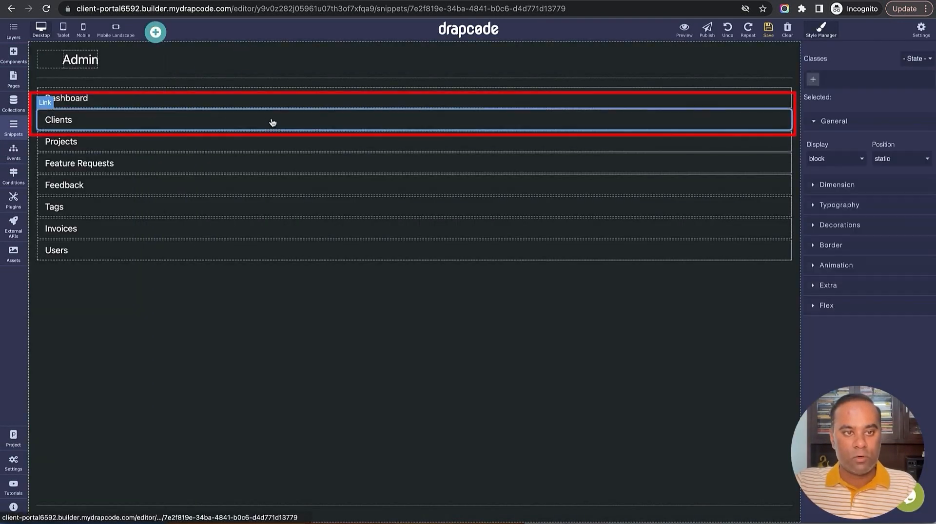
{"action": "left_click", "coordinate": [784, 108]}
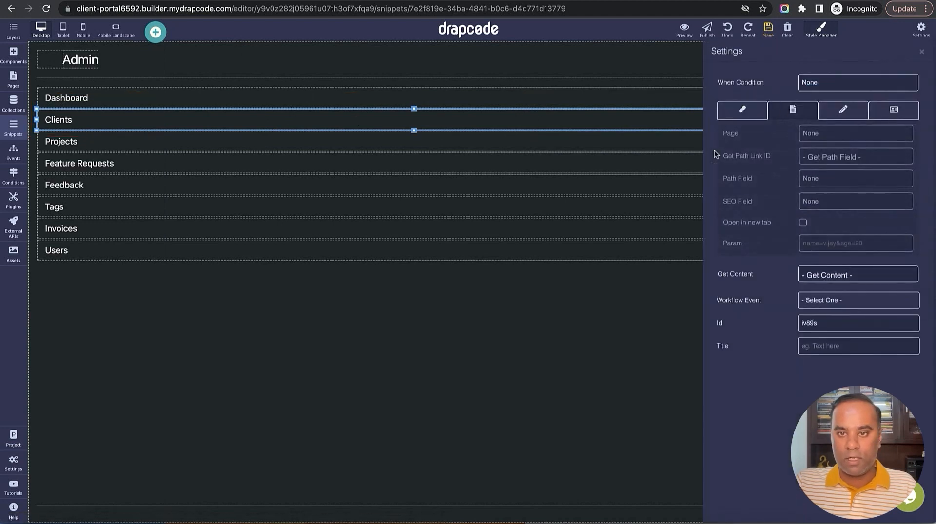
{"action": "left_click", "coordinate": [838, 137]}
{"action": "left_click", "coordinate": [844, 249]}
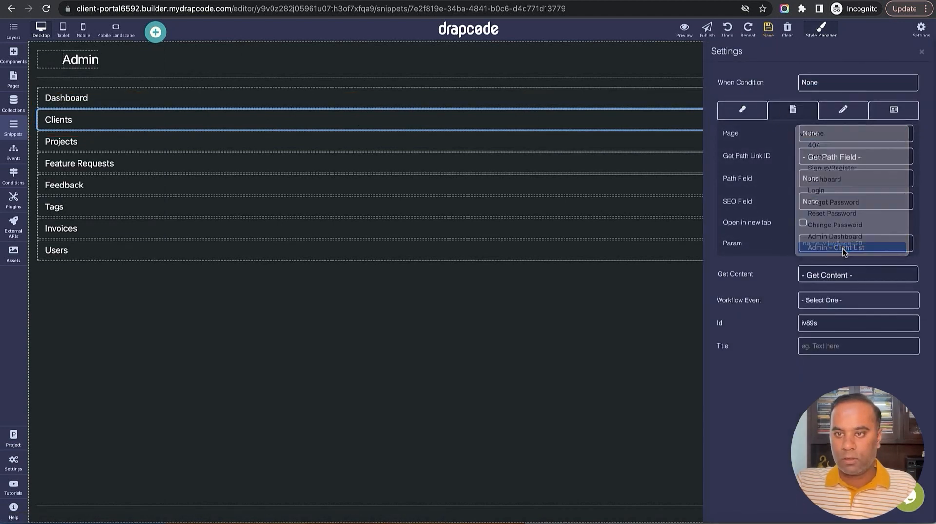
{"action": "left_click", "coordinate": [767, 30]}
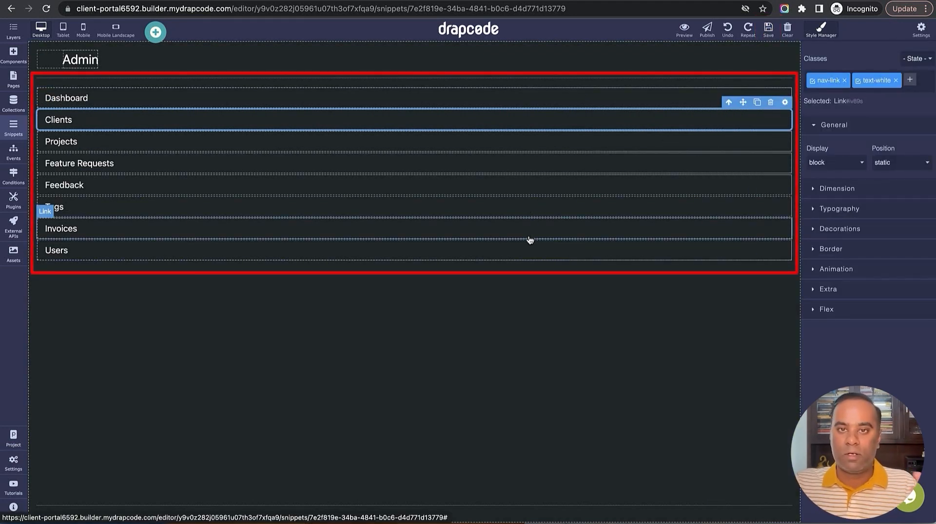
Check the sidebar's Projects, Feedback and Tags links
{"action": "left_click", "coordinate": [501, 149]}
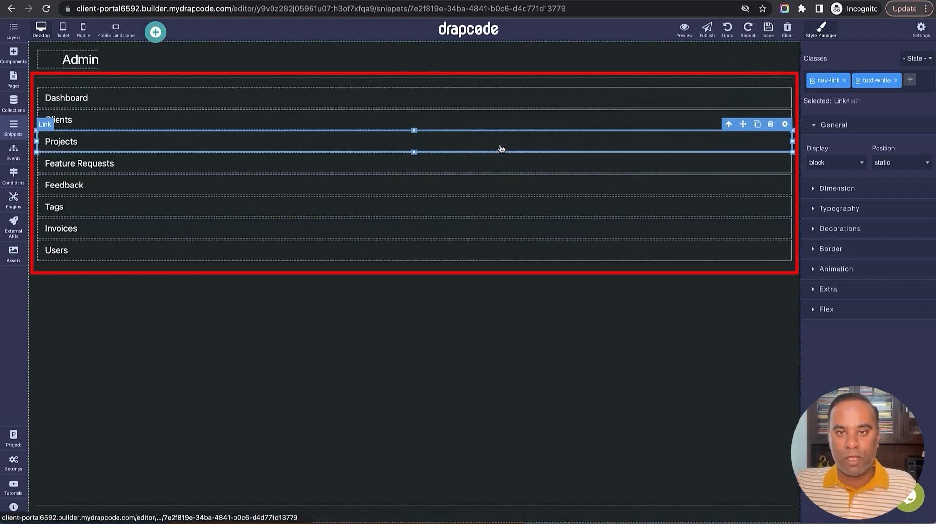
{"action": "left_click", "coordinate": [763, 185]}
{"action": "left_click", "coordinate": [762, 210]}
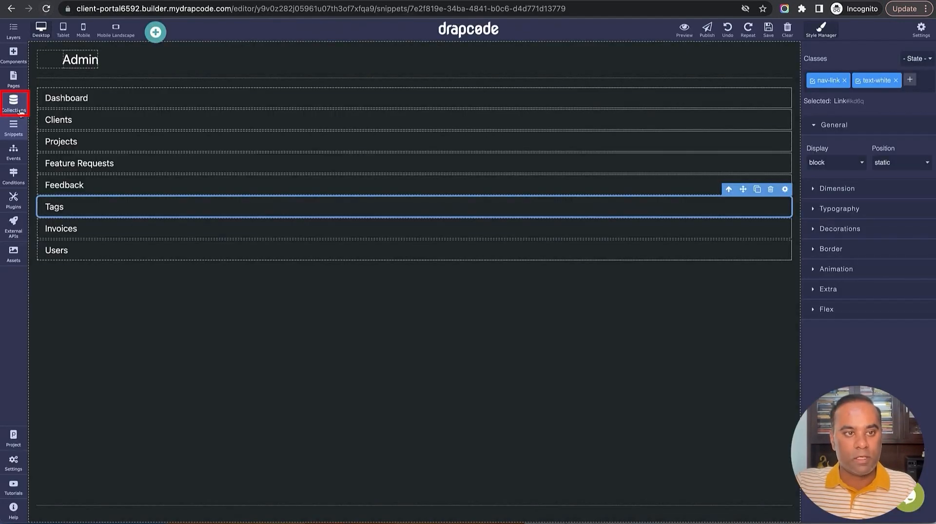
Open the empty Client collection, keep the default data environment, and start a new Client record
{"action": "left_click", "coordinate": [16, 107]}
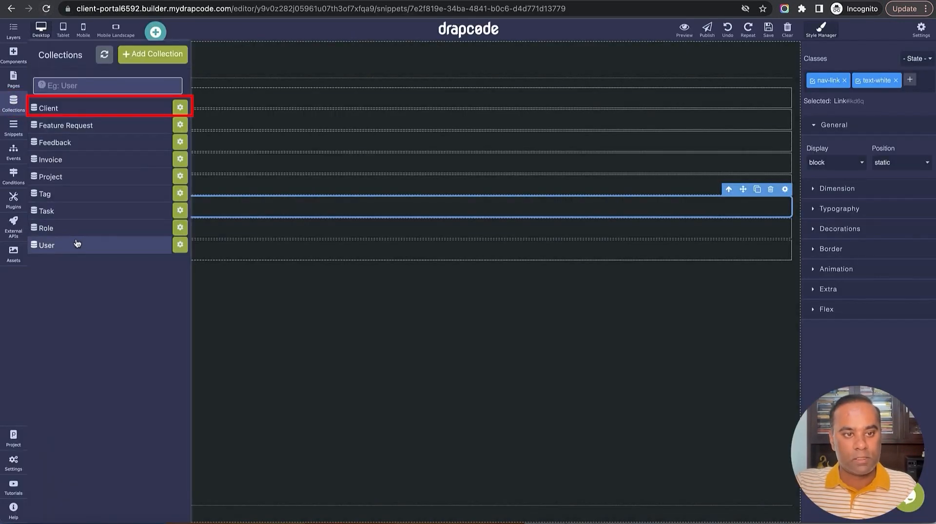
{"action": "left_click", "coordinate": [83, 109]}
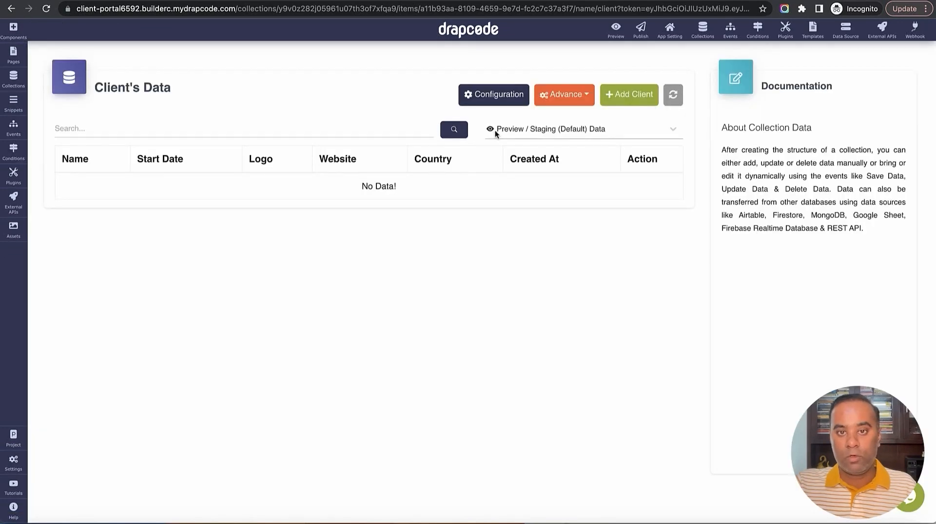
{"action": "left_click", "coordinate": [546, 128]}
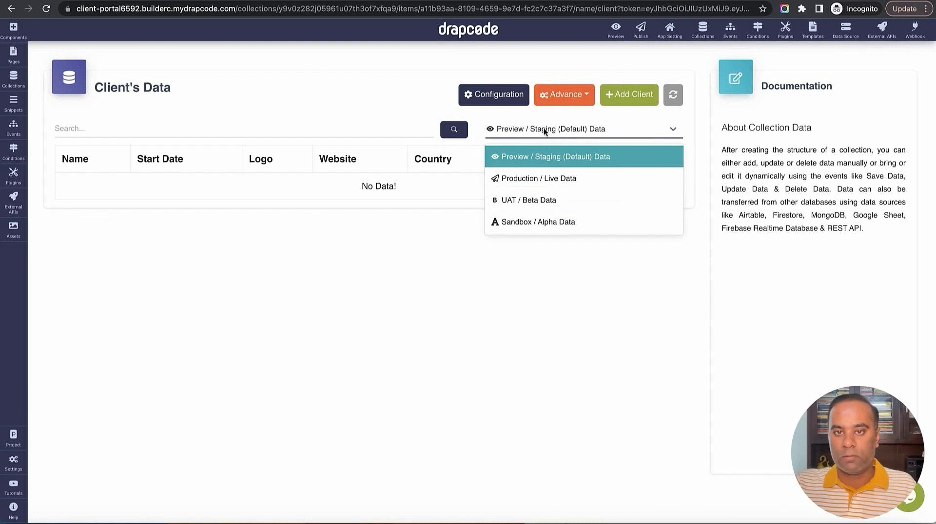
{"action": "left_click", "coordinate": [544, 130]}
{"action": "left_click", "coordinate": [639, 95]}
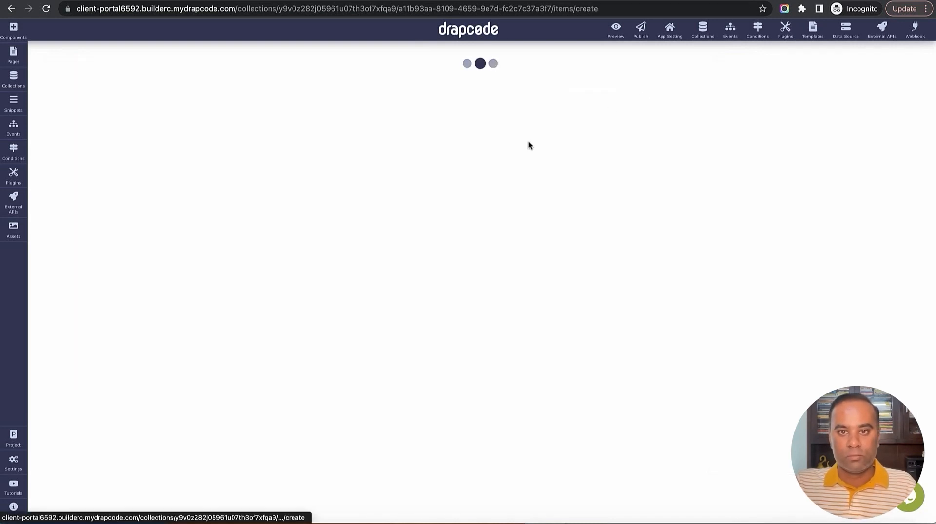
Add client Microsoft with start date March 2, 2023, its website, and country USA, and save it
{"action": "left_click", "coordinate": [360, 129]}
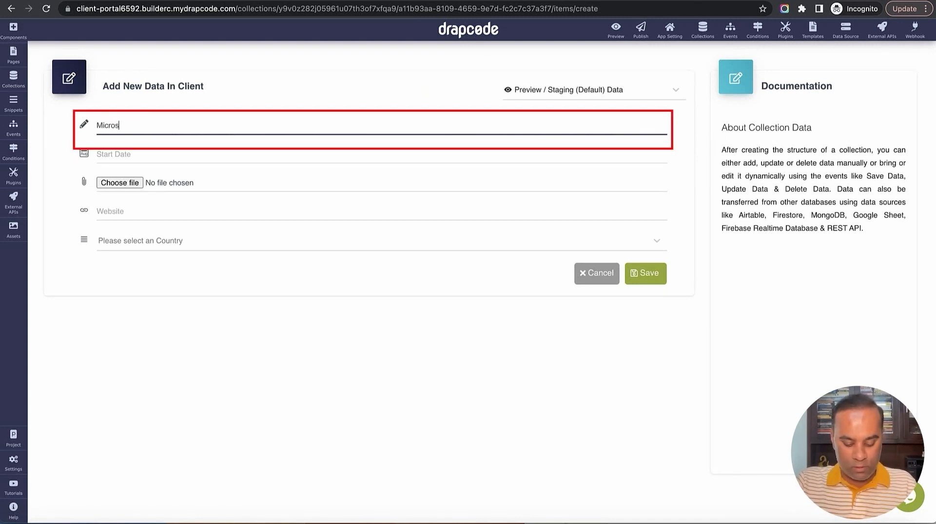
{"action": "key", "text": "Tab"}
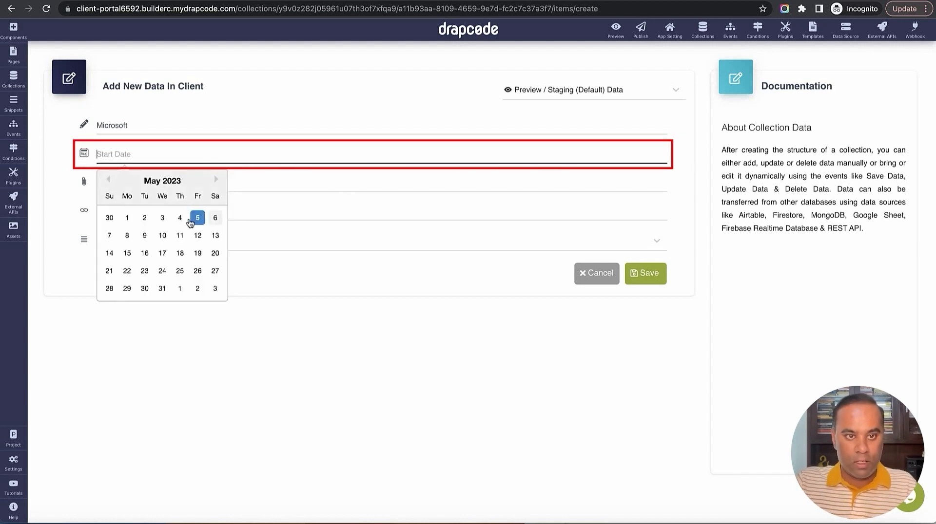
{"action": "left_click", "coordinate": [108, 180]}
{"action": "left_click", "coordinate": [109, 180]}
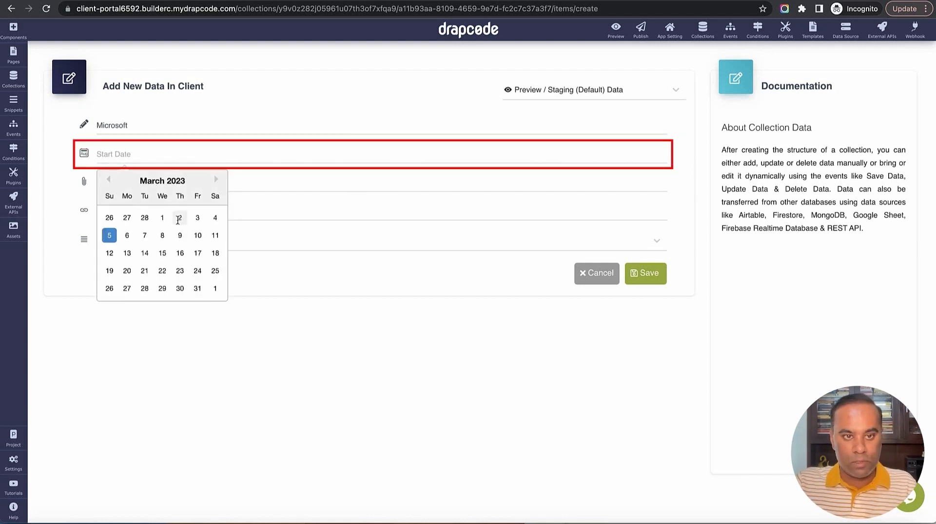
{"action": "left_click", "coordinate": [179, 218]}
{"action": "left_click", "coordinate": [126, 210]}
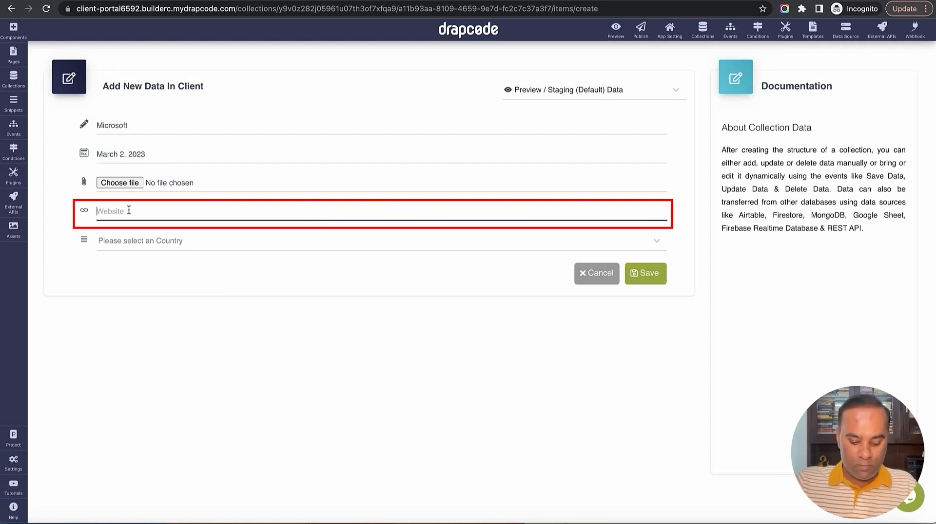
{"action": "type", "text": "https:"}
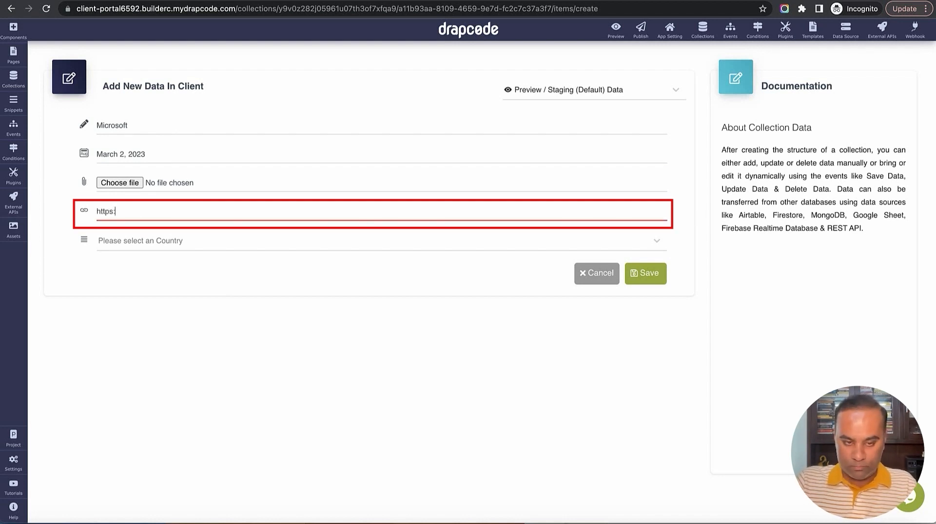
{"action": "type", "text": "//microsoft.com"}
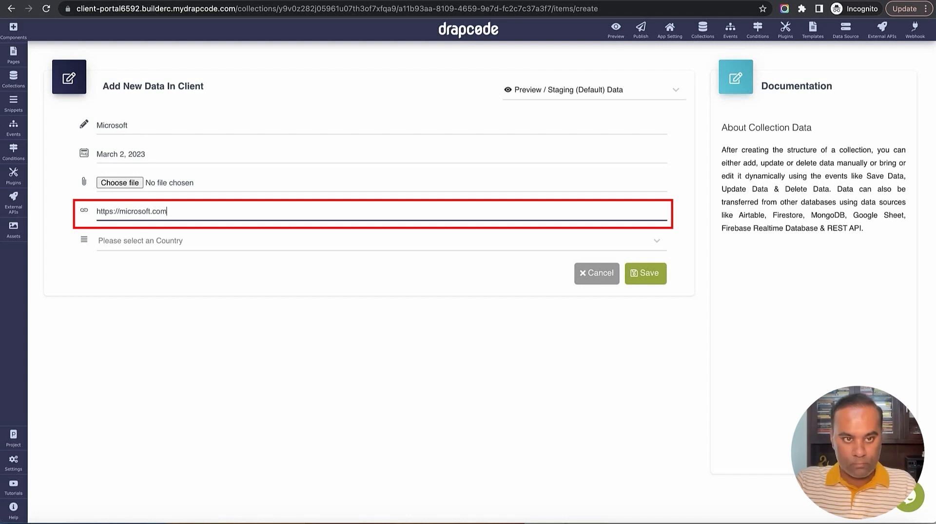
{"action": "key", "text": "Tab"}
{"action": "left_click", "coordinate": [152, 251]}
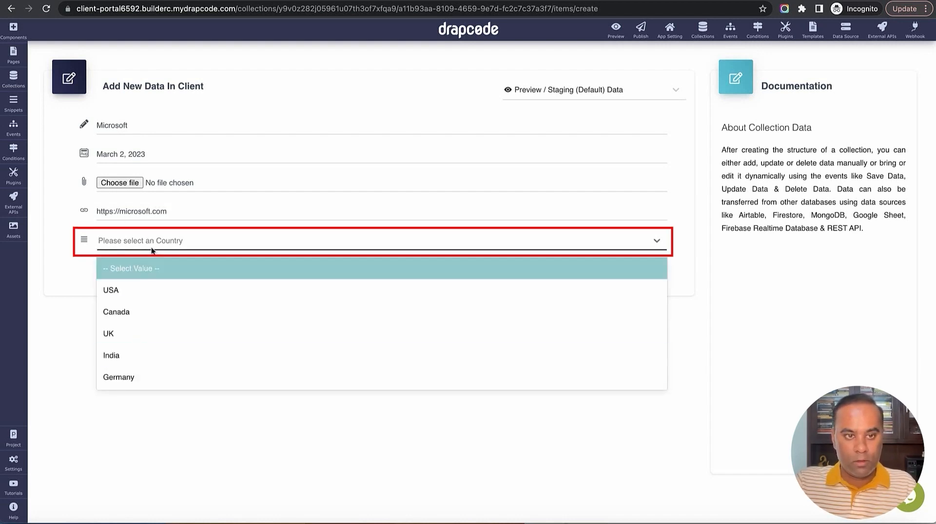
{"action": "left_click", "coordinate": [168, 300]}
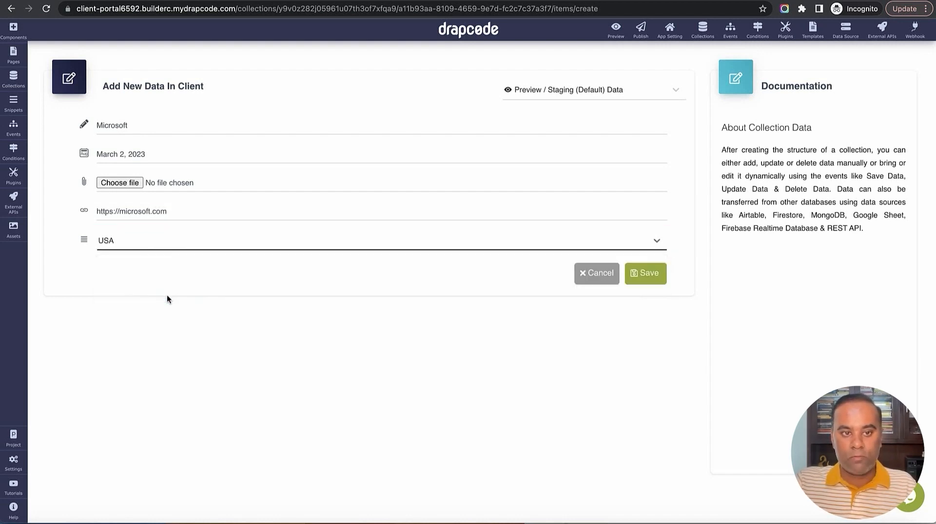
{"action": "left_click", "coordinate": [646, 279]}
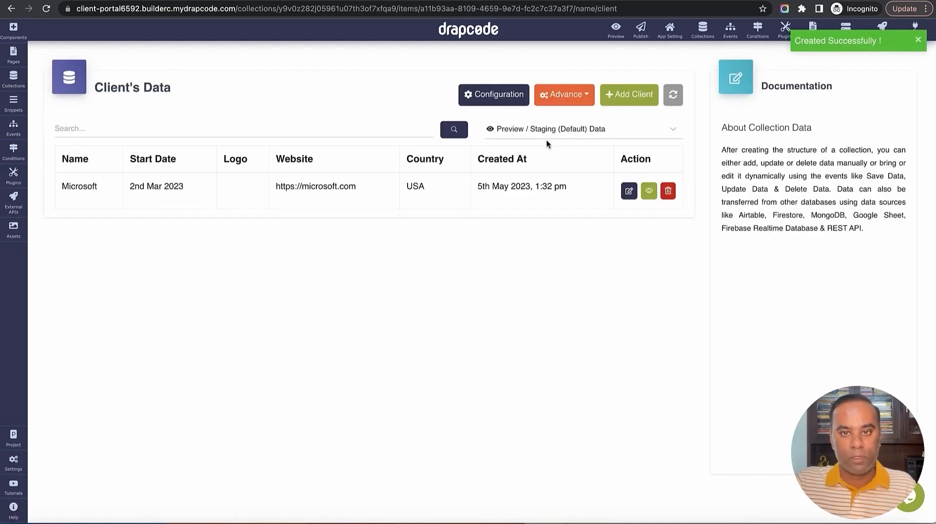
Add client Apple Inc with start date May 2, 2023, its website, and country USA, and save it
{"action": "left_click", "coordinate": [625, 92]}
{"action": "type", "text": "Ap"}
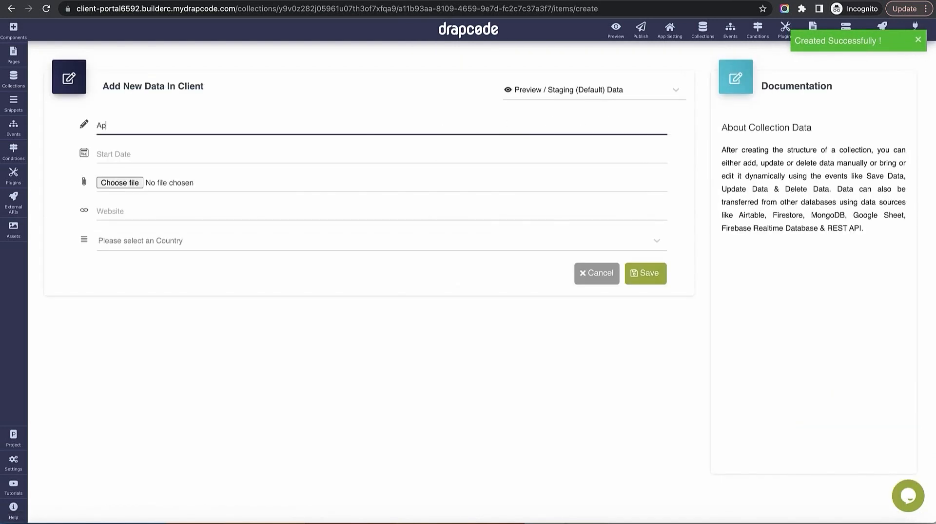
{"action": "type", "text": "ple Onc"}
{"action": "key", "text": "Tab"}
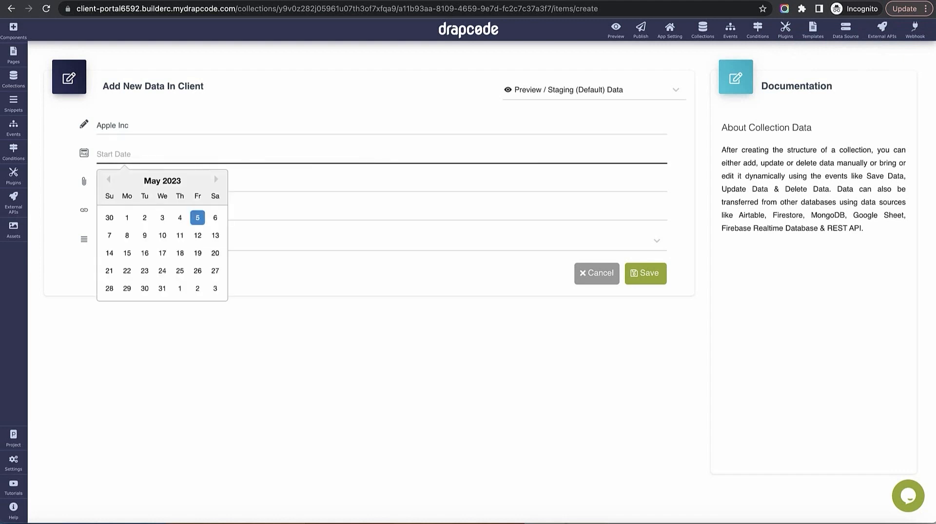
{"action": "left_click", "coordinate": [149, 224]}
{"action": "left_click", "coordinate": [174, 217]}
{"action": "type", "text": "https:"}
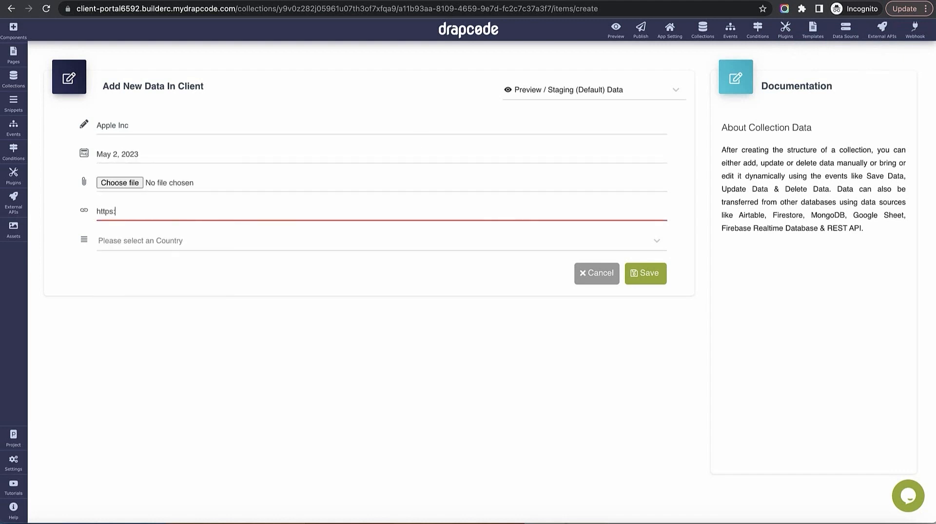
{"action": "type", "text": "//apple.com"}
{"action": "key", "text": "Tab"}
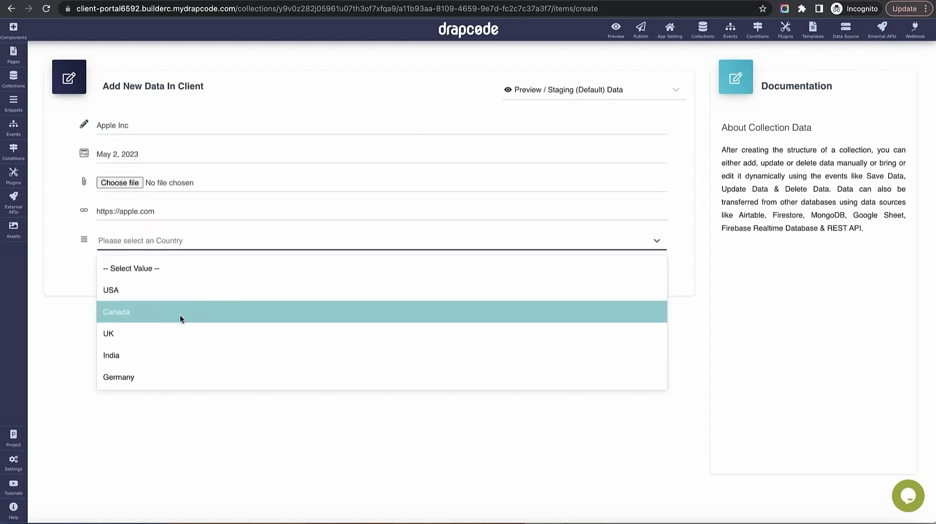
{"action": "left_click", "coordinate": [179, 294]}
{"action": "left_click", "coordinate": [641, 278]}
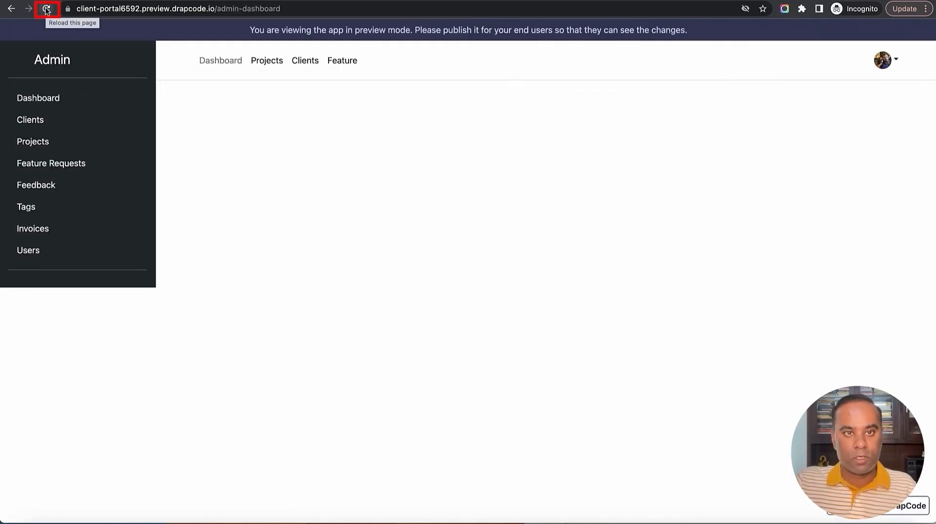
Go to the Clients entry in the preview's Admin sidebar to load the /admin-client-list page
{"action": "left_click", "coordinate": [33, 122]}
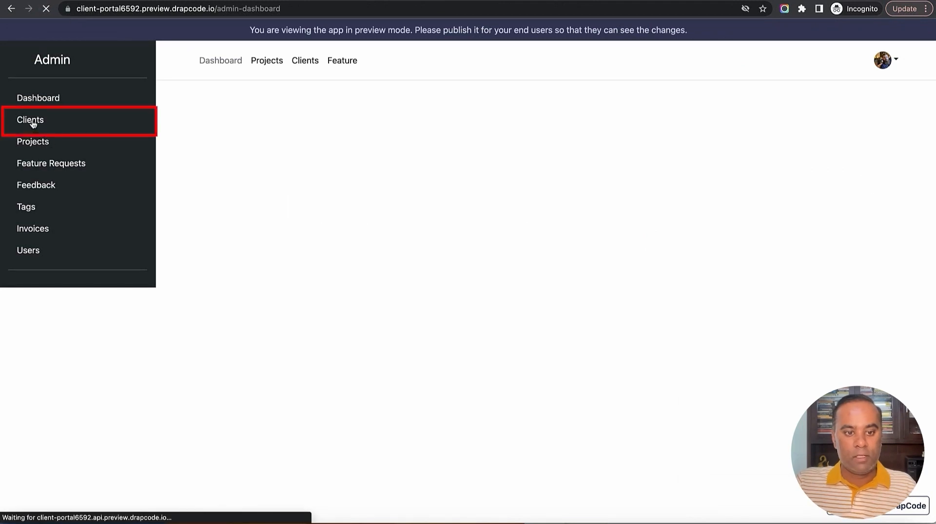
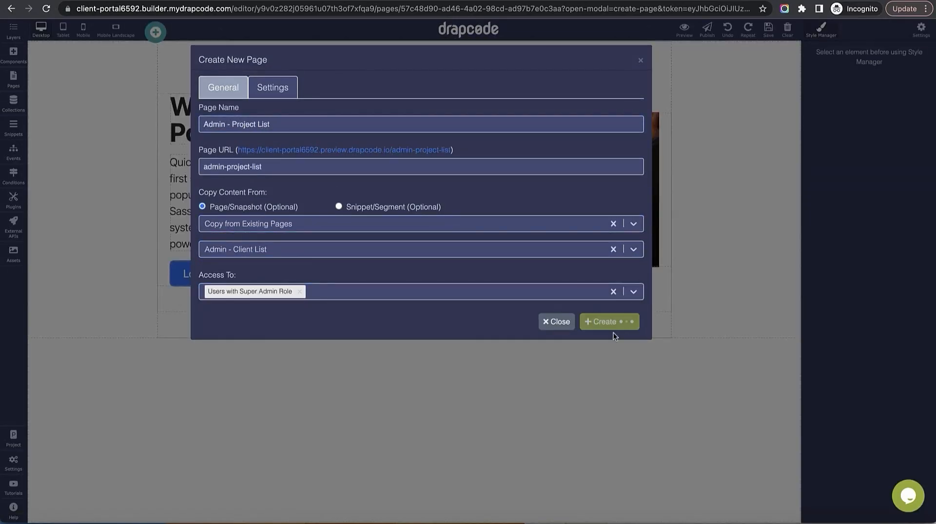
Create the Admin - Project List and Admin - Feature Request pages, restricted to Super Admin
{"action": "left_click", "coordinate": [601, 329]}
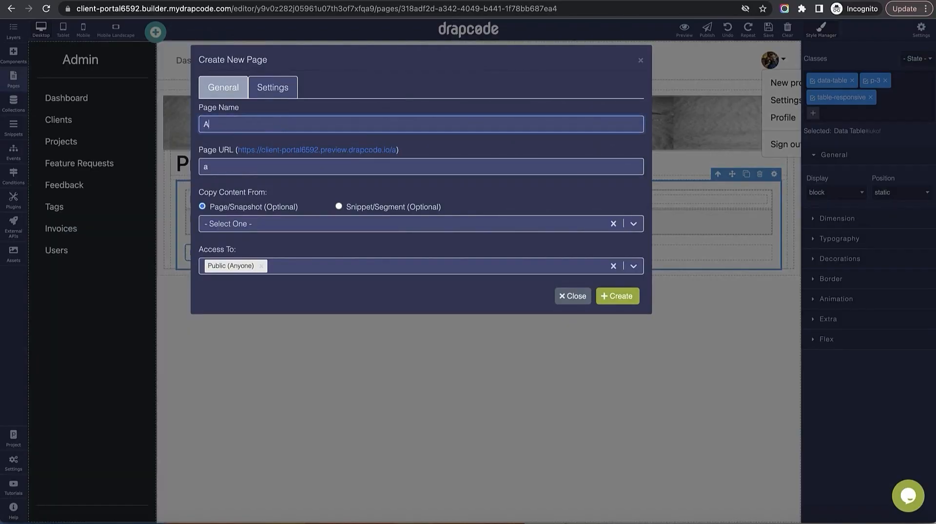
{"action": "type", "text": "dmin - Feature request"}
{"action": "left_click", "coordinate": [414, 266]}
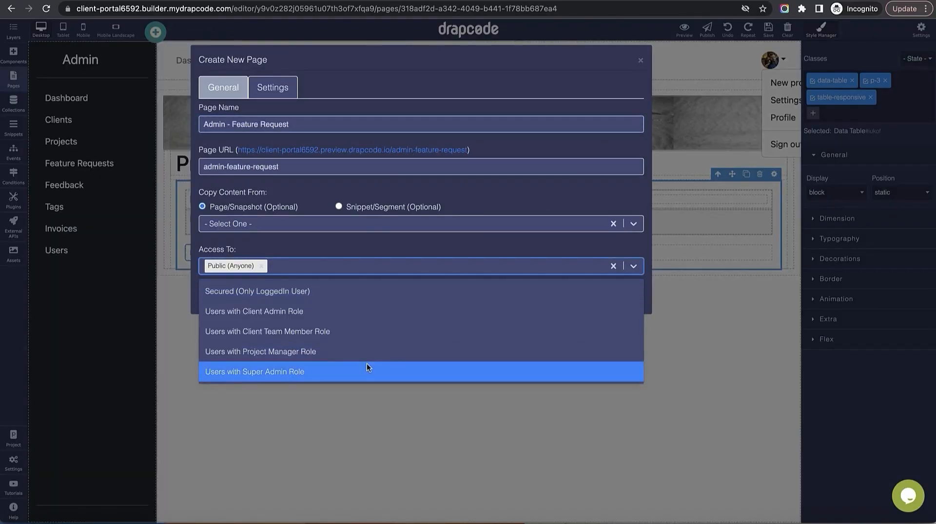
{"action": "left_click", "coordinate": [368, 368]}
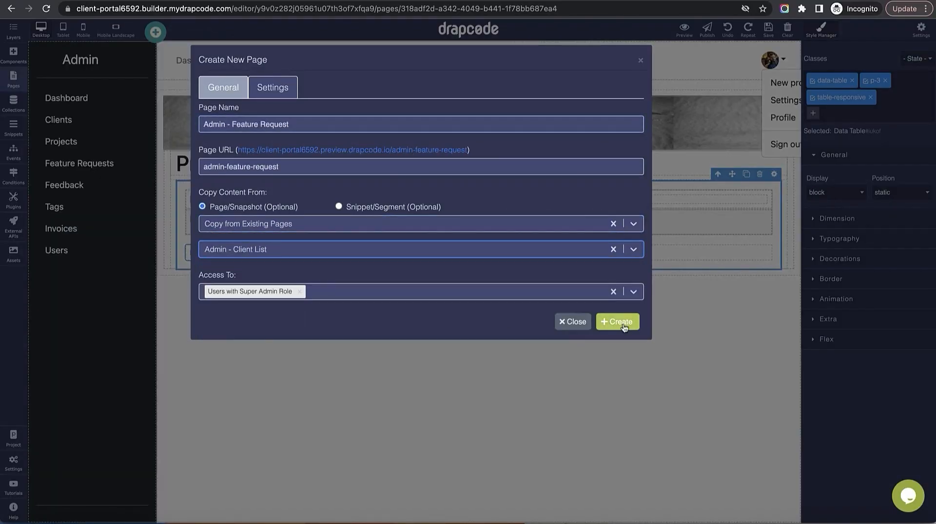
{"action": "left_click", "coordinate": [618, 322]}
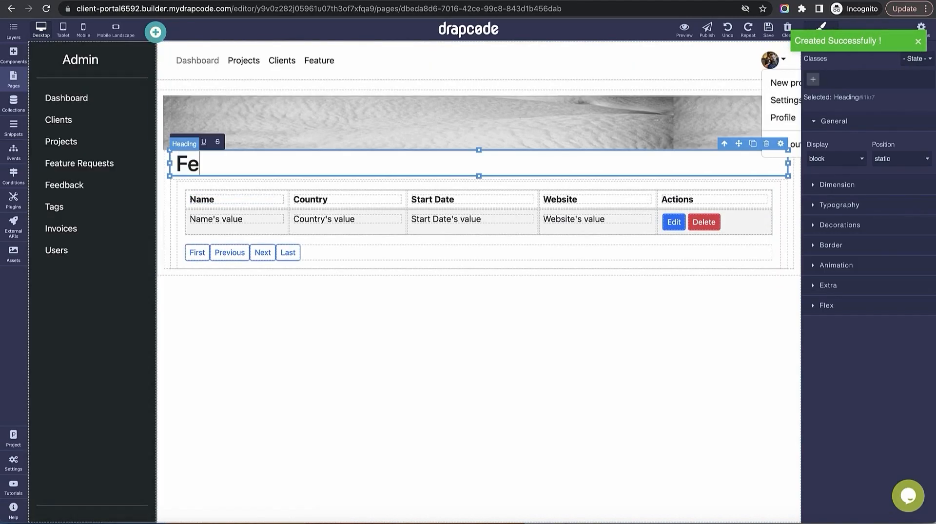
Title the page 'Feature Request' and create the Admin - Feedback List page
{"action": "type", "text": "ature Request"}
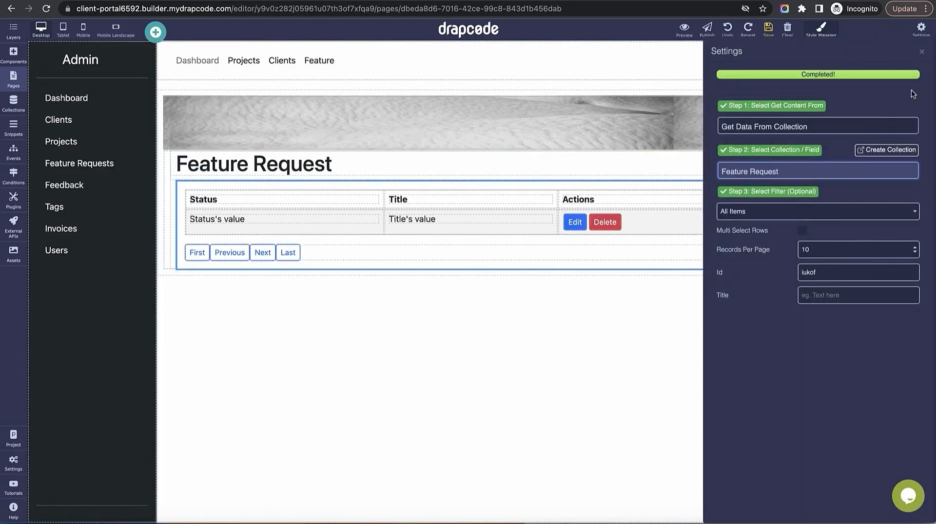
{"action": "left_click", "coordinate": [271, 201]}
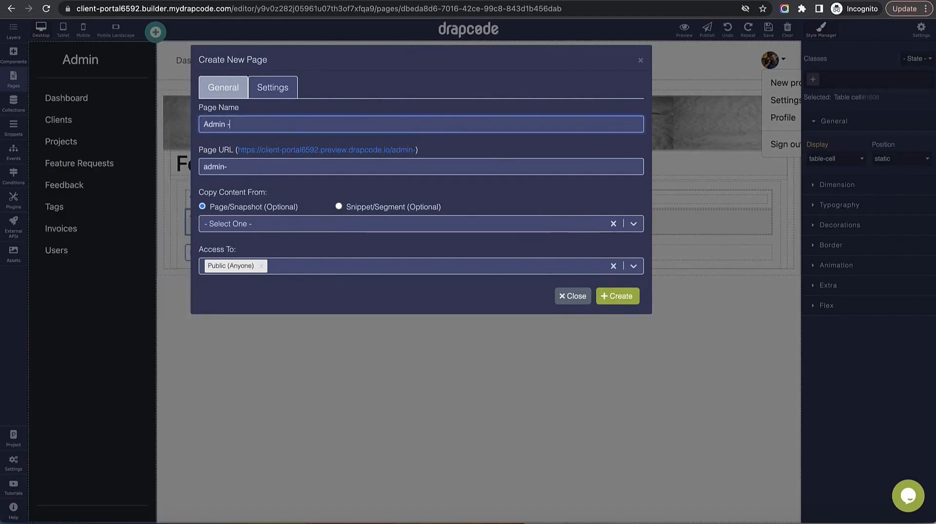
{"action": "type", "text": "Feedback List"}
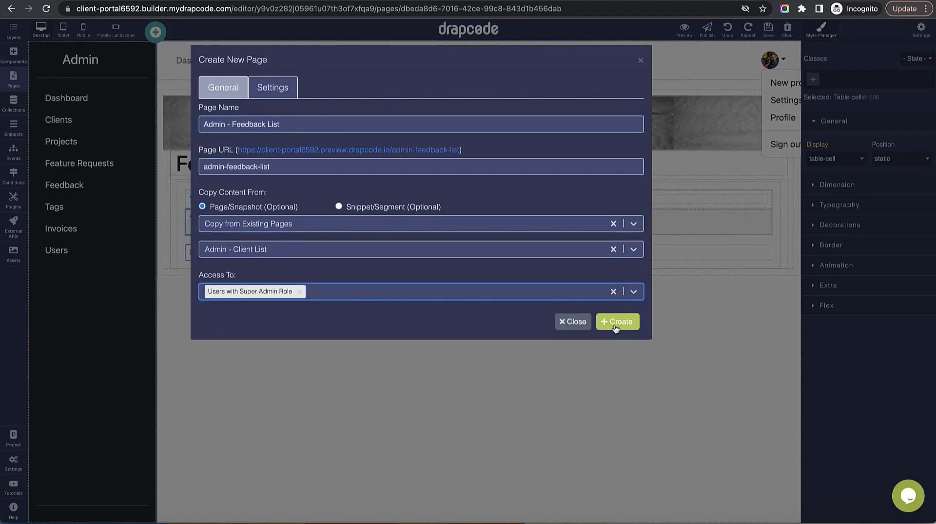
{"action": "left_click", "coordinate": [615, 322]}
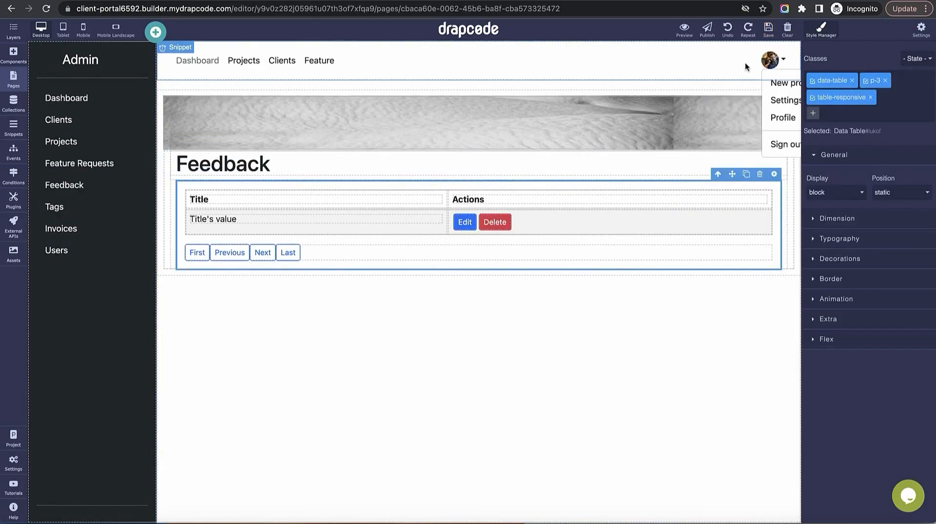
Create the Admin - Invoices page copied from Admin - Feature Request
{"action": "left_click", "coordinate": [780, 83]}
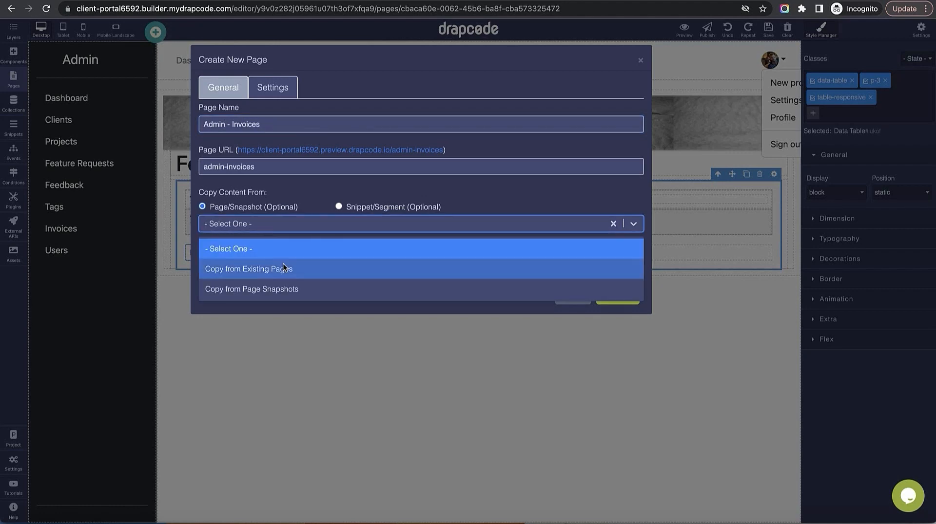
{"action": "left_click", "coordinate": [250, 267]}
{"action": "left_click", "coordinate": [419, 249]}
{"action": "left_click", "coordinate": [334, 331]}
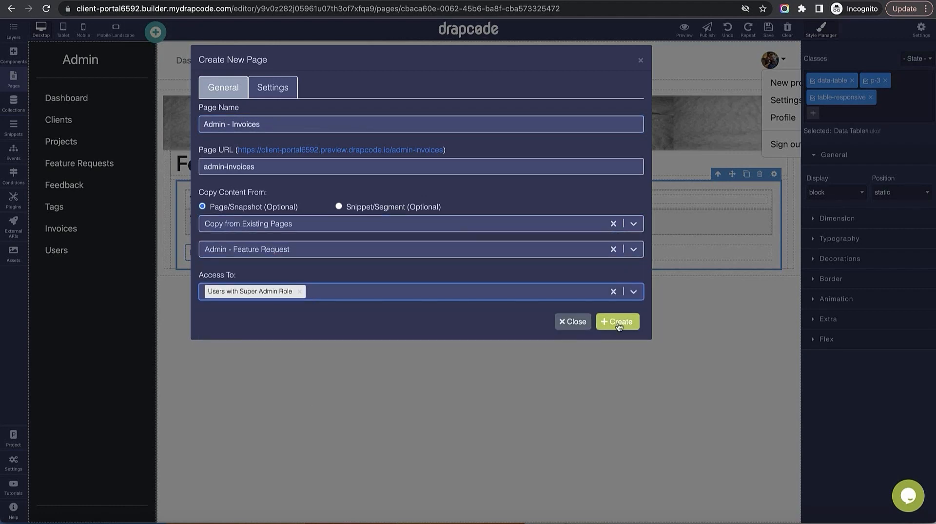
{"action": "left_click", "coordinate": [618, 322]}
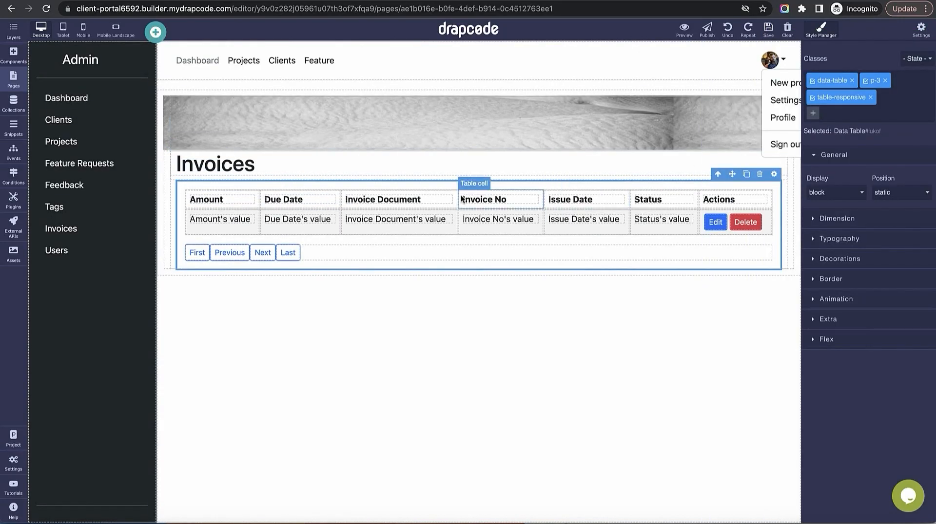
Create a Super Admin-only Tags page copied from Admin - Client List
{"action": "left_click", "coordinate": [782, 83]}
{"action": "type", "text": "Tags"}
{"action": "key", "text": "Tab"}
{"action": "key", "text": "Tab"}
{"action": "key", "text": "Tab"}
{"action": "key", "text": "Down"}
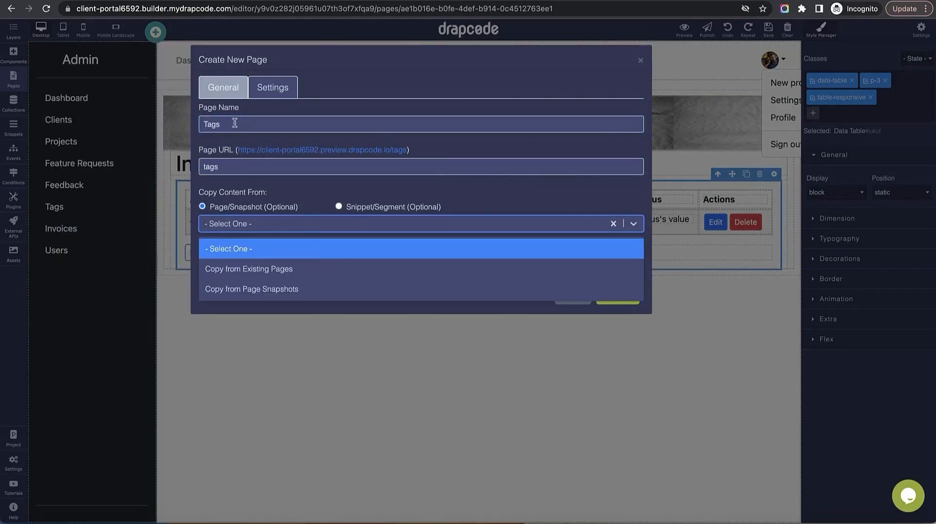
{"action": "left_click", "coordinate": [249, 268]}
{"action": "left_click", "coordinate": [253, 249]}
{"action": "left_click", "coordinate": [273, 312]}
{"action": "left_click", "coordinate": [293, 291]}
{"action": "left_click", "coordinate": [282, 396]}
{"action": "left_click", "coordinate": [613, 319]}
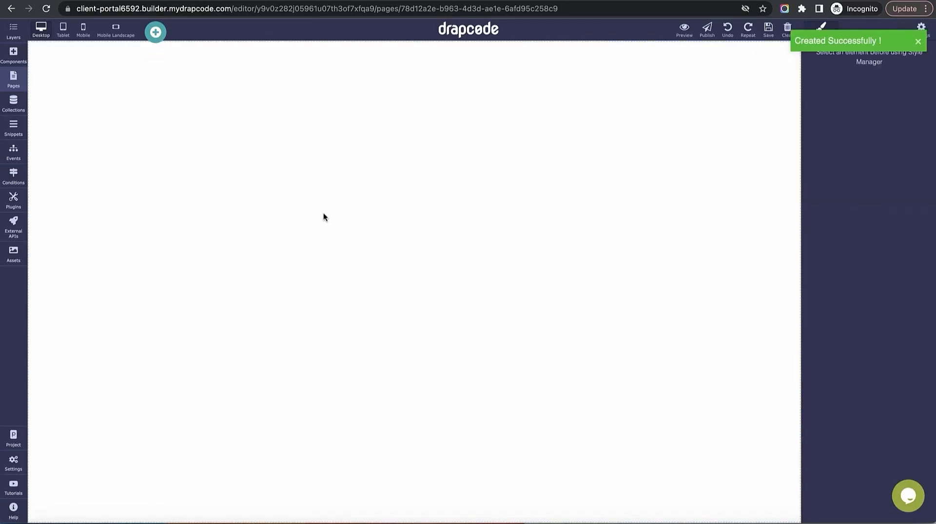
Create a Super Admin-only Admin - Users page copied from Admin - Feedback List
{"action": "type", "text": "Admin - Users"}
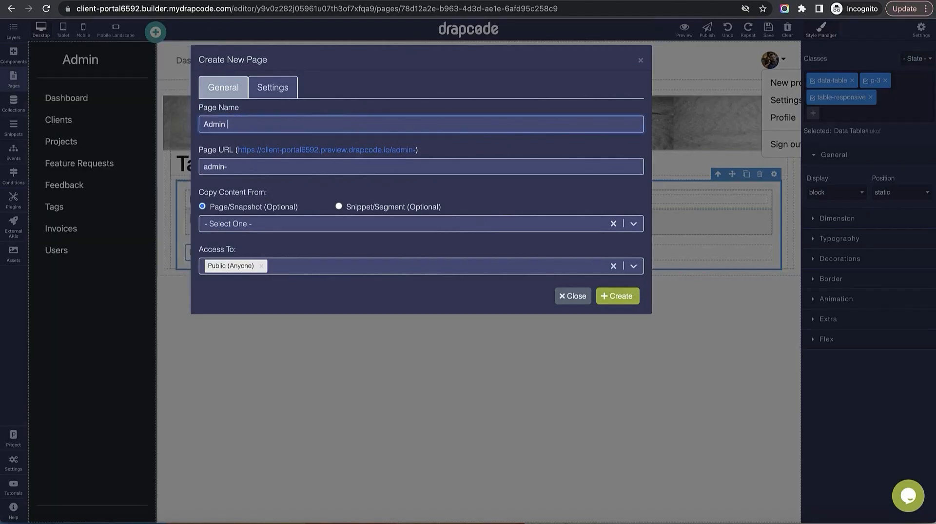
{"action": "left_click", "coordinate": [248, 224]}
{"action": "left_click", "coordinate": [248, 268]}
{"action": "left_click", "coordinate": [253, 249]}
{"action": "left_click", "coordinate": [306, 349]}
{"action": "left_click", "coordinate": [311, 291]}
{"action": "left_click", "coordinate": [282, 397]}
{"action": "left_click", "coordinate": [611, 323]}
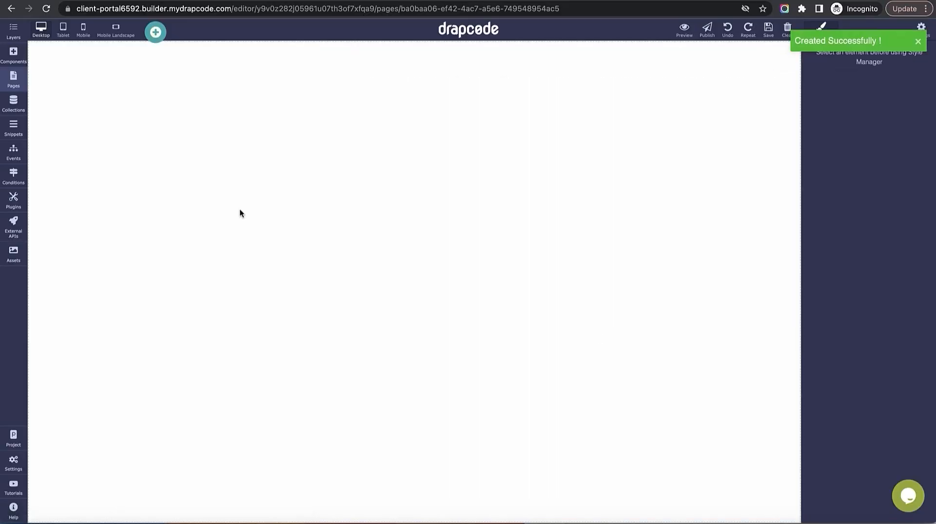
Add a Client column to the Users table and remove its striped styling
{"action": "left_click", "coordinate": [774, 173]}
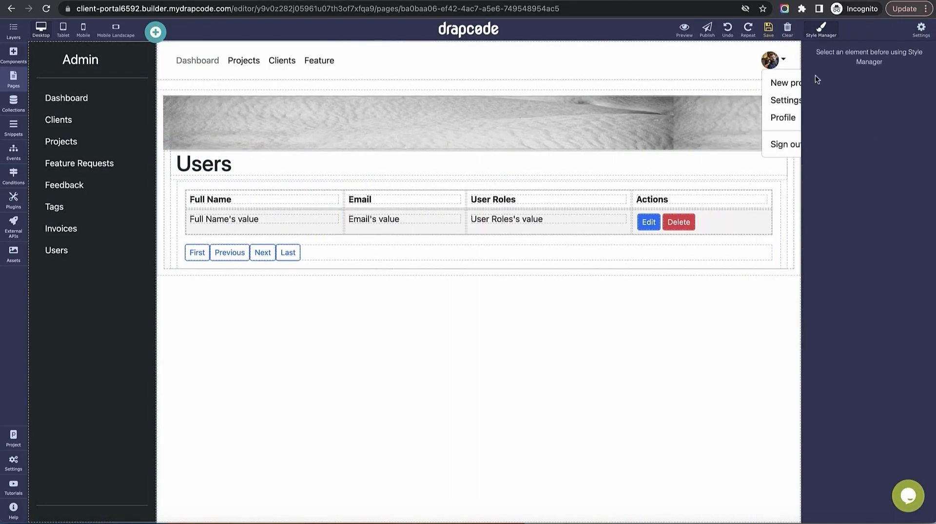
{"action": "type", "text": "Clie"}
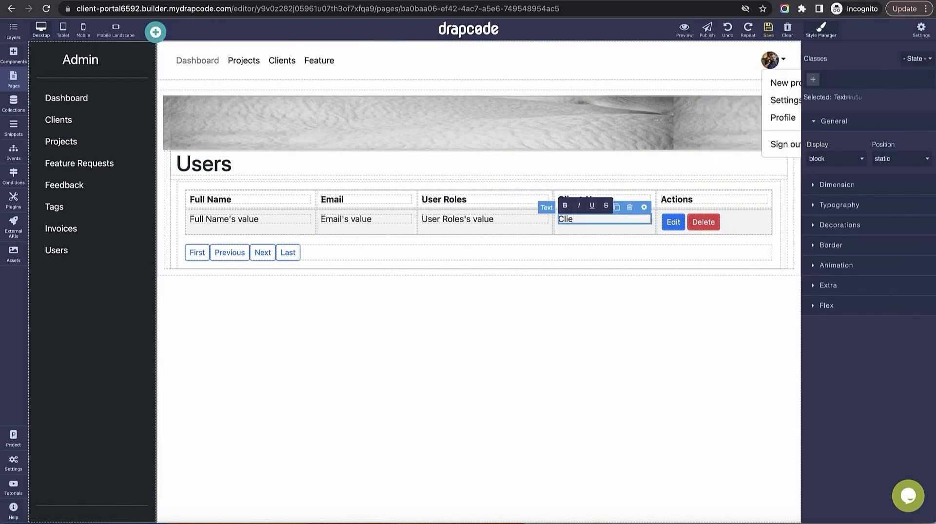
{"action": "type", "text": "nt"}
{"action": "left_click", "coordinate": [774, 210]}
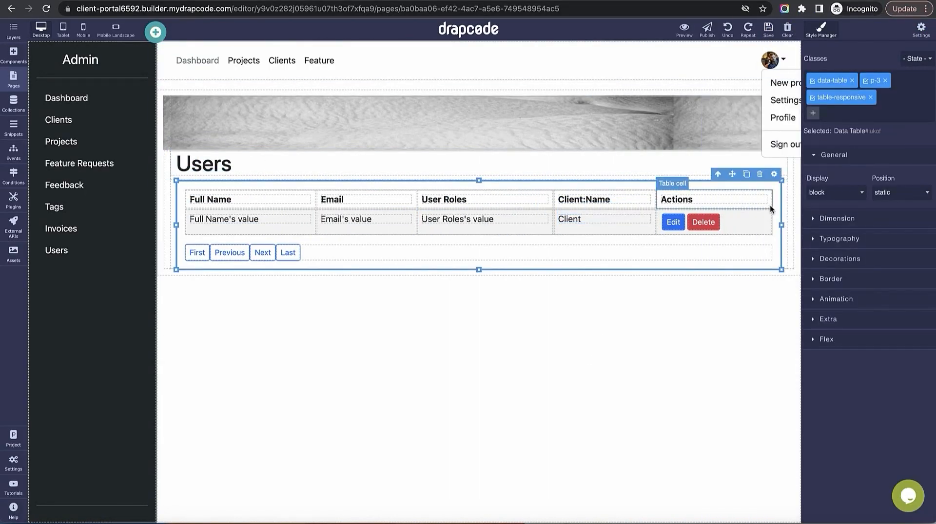
{"action": "left_click", "coordinate": [772, 209]}
{"action": "left_click", "coordinate": [894, 81]}
{"action": "left_click", "coordinate": [505, 351]}
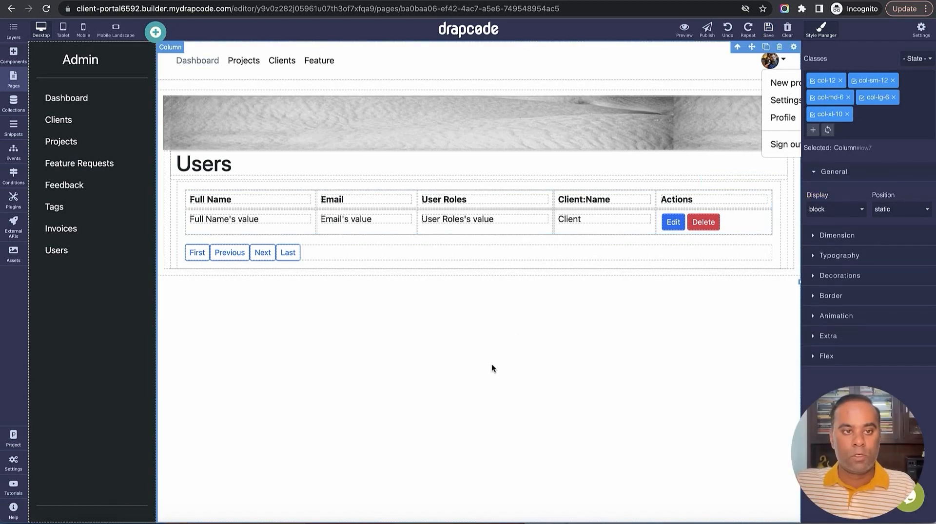
In the Admin Sidebar snippet, link Dashboard to the Admin Dashboard page
{"action": "left_click", "coordinate": [25, 92]}
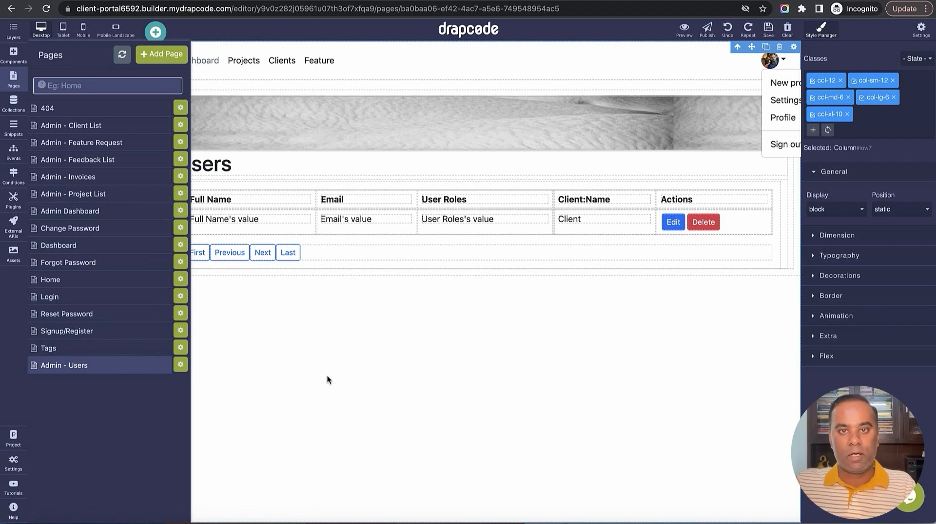
{"action": "left_click", "coordinate": [13, 128]}
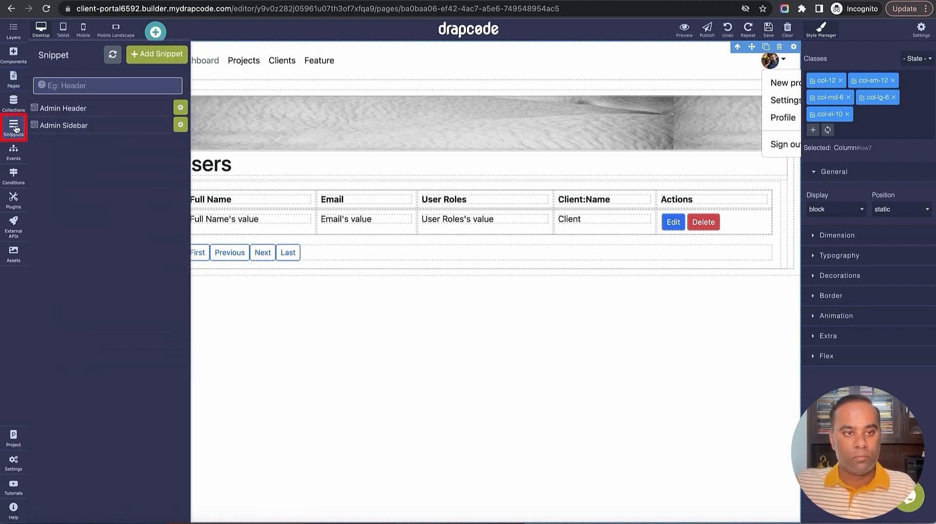
{"action": "left_click", "coordinate": [88, 128]}
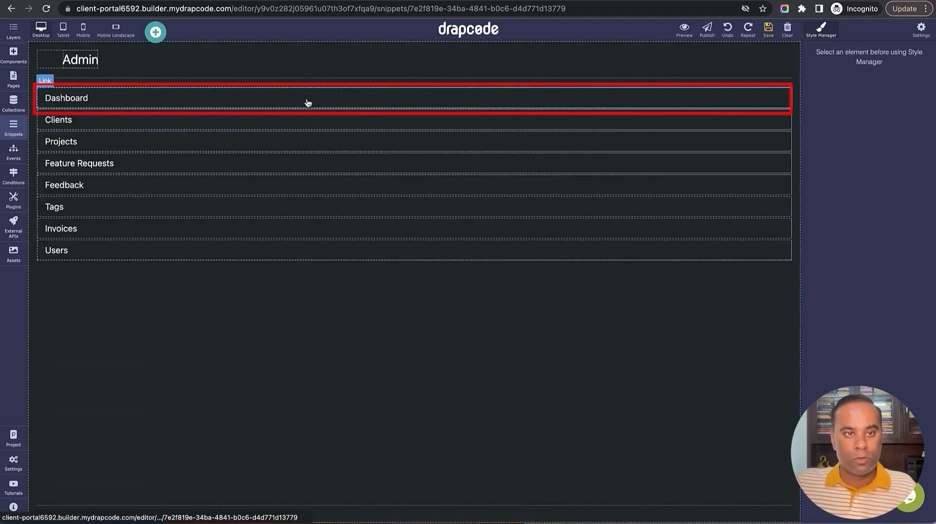
{"action": "left_click", "coordinate": [708, 106]}
{"action": "left_click", "coordinate": [785, 81]}
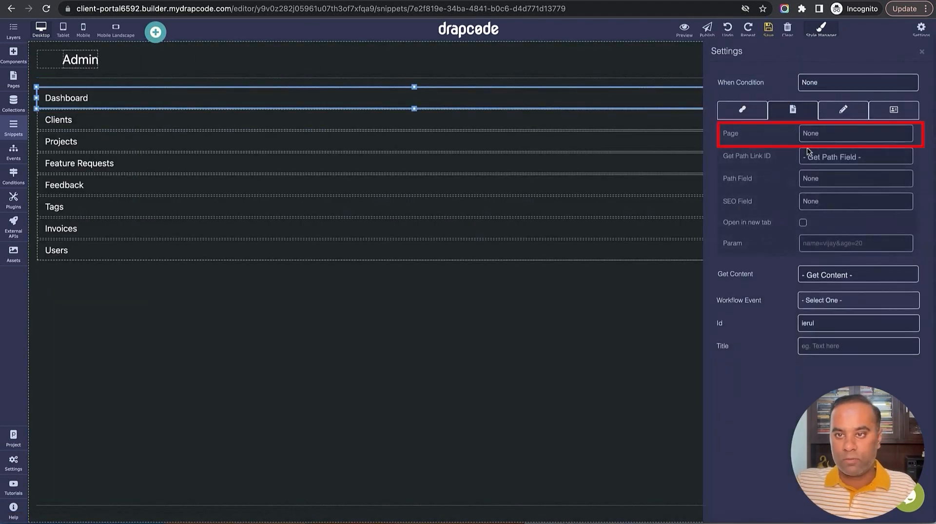
{"action": "left_click", "coordinate": [829, 136]}
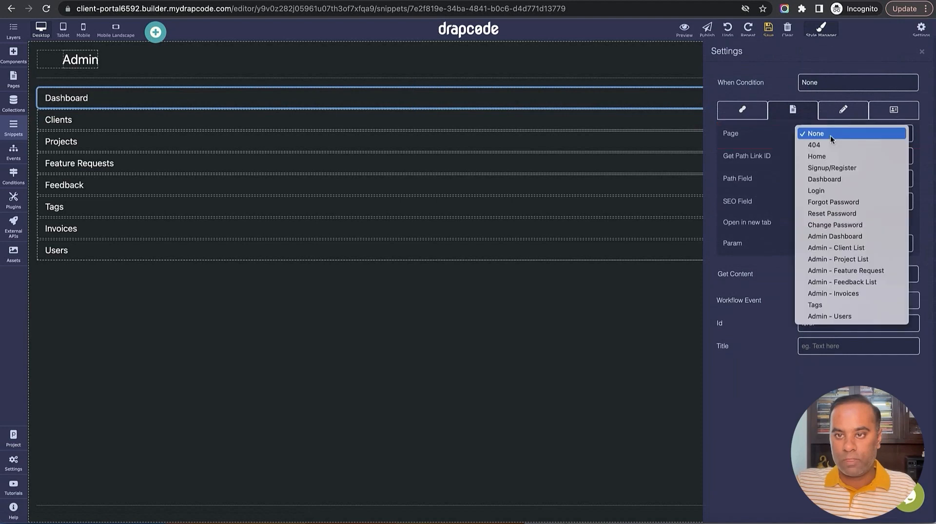
{"action": "left_click", "coordinate": [856, 237]}
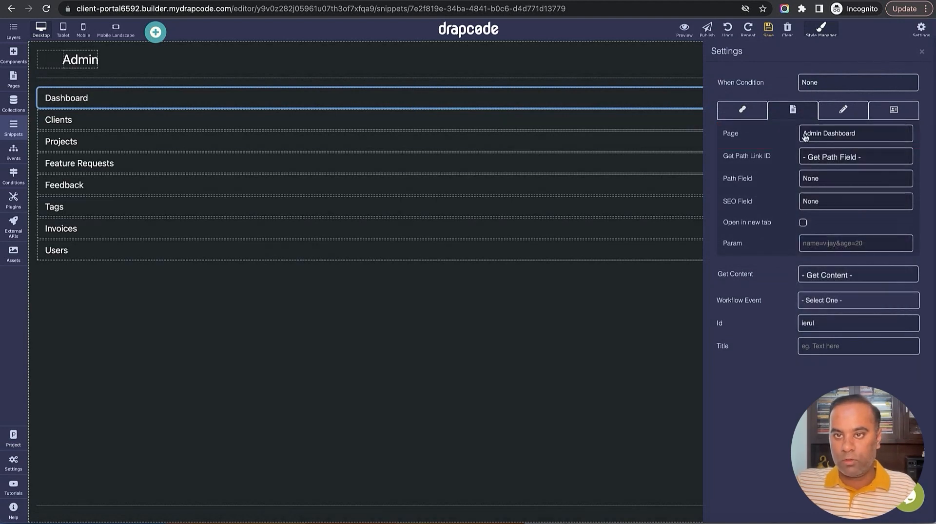
{"action": "left_click", "coordinate": [768, 33]}
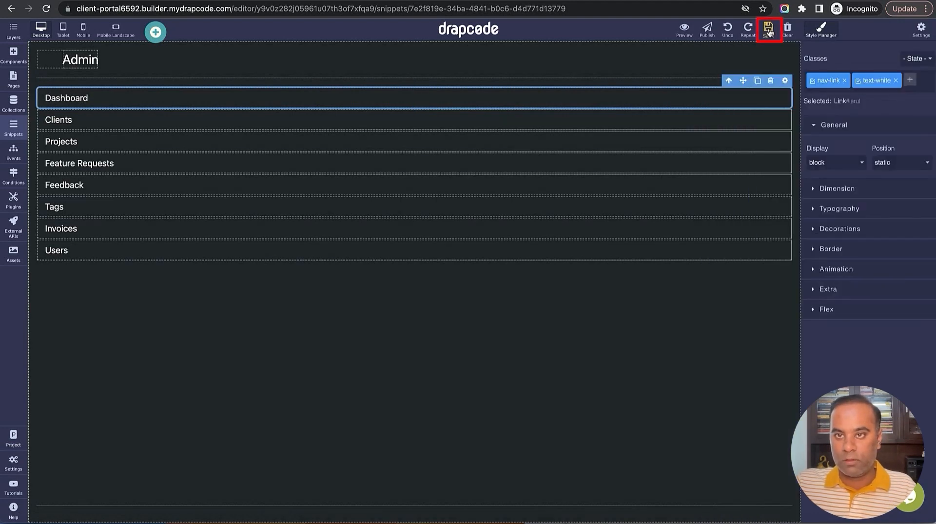
Link the Projects item to Admin - Project List and save the snippet
{"action": "left_click", "coordinate": [737, 121]}
{"action": "left_click", "coordinate": [735, 143]}
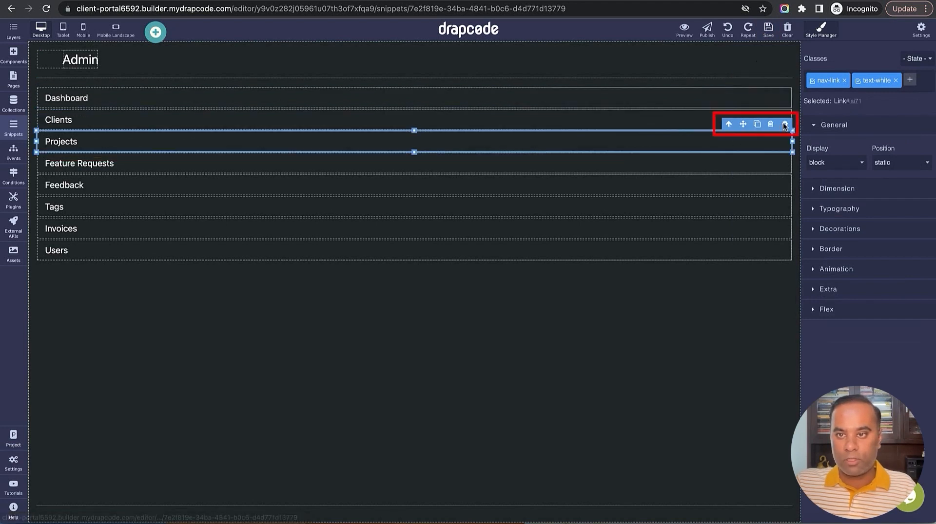
{"action": "left_click", "coordinate": [785, 123]}
{"action": "left_click", "coordinate": [834, 131]}
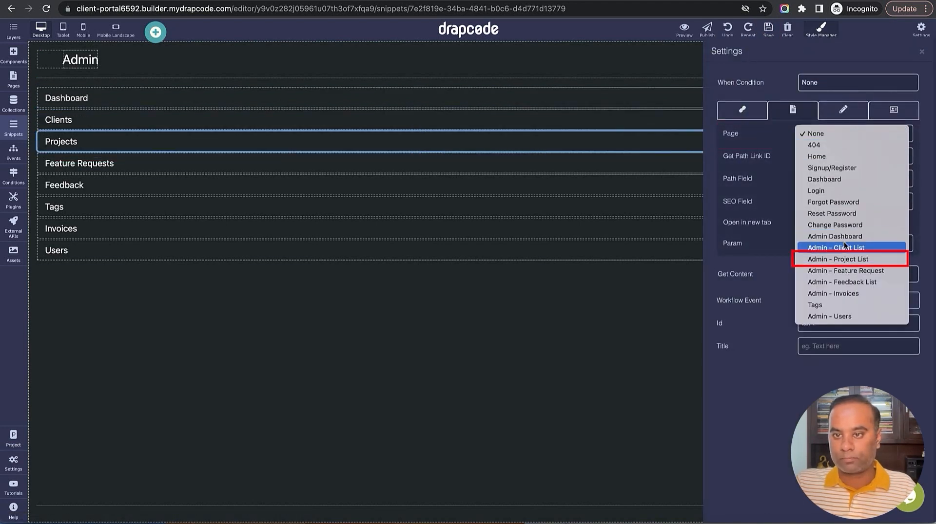
{"action": "left_click", "coordinate": [843, 259]}
{"action": "left_click", "coordinate": [768, 28]}
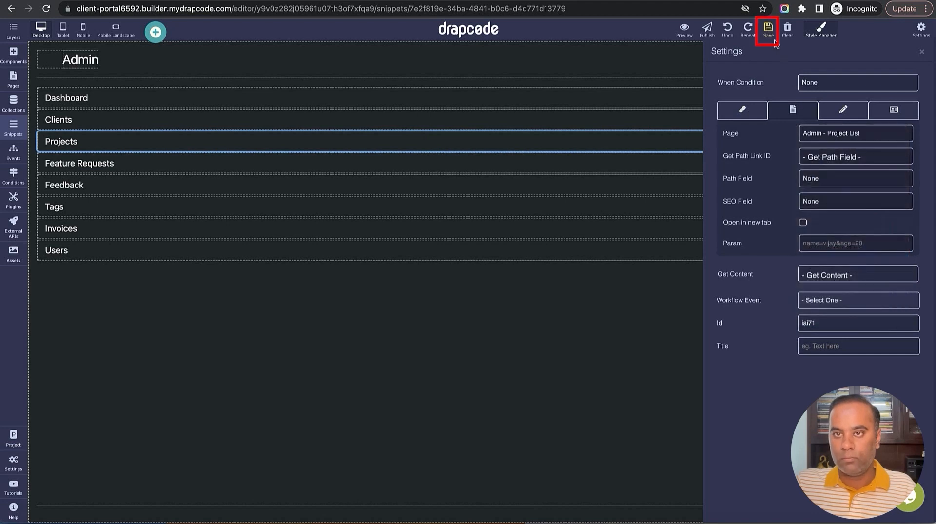
{"action": "left_click", "coordinate": [765, 162]}
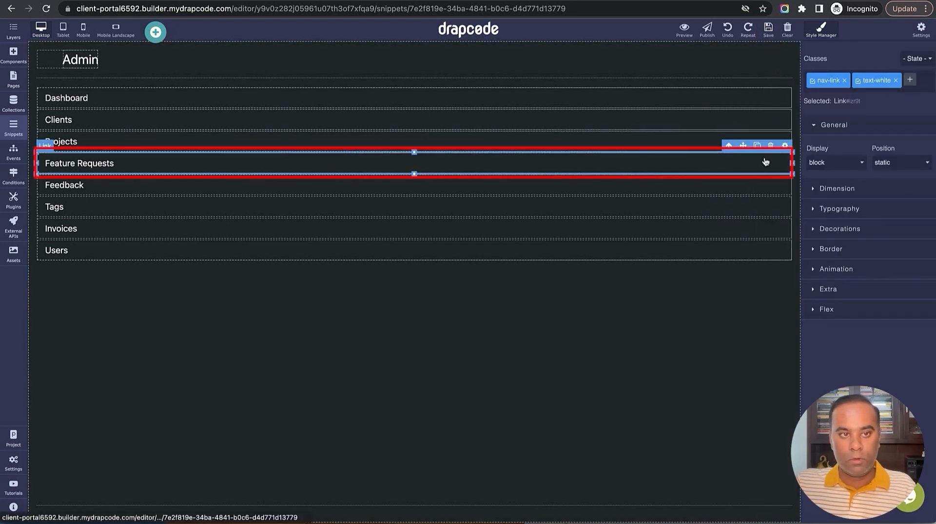
Link Feature Requests to Admin - Feature Request and Feedback to Admin - Feedback List, saving each
{"action": "left_click", "coordinate": [784, 146]}
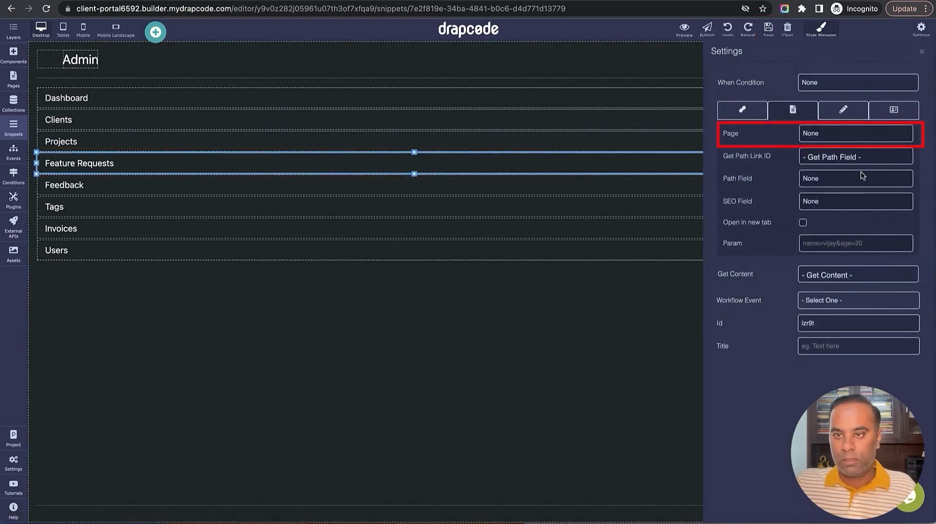
{"action": "left_click", "coordinate": [849, 135]}
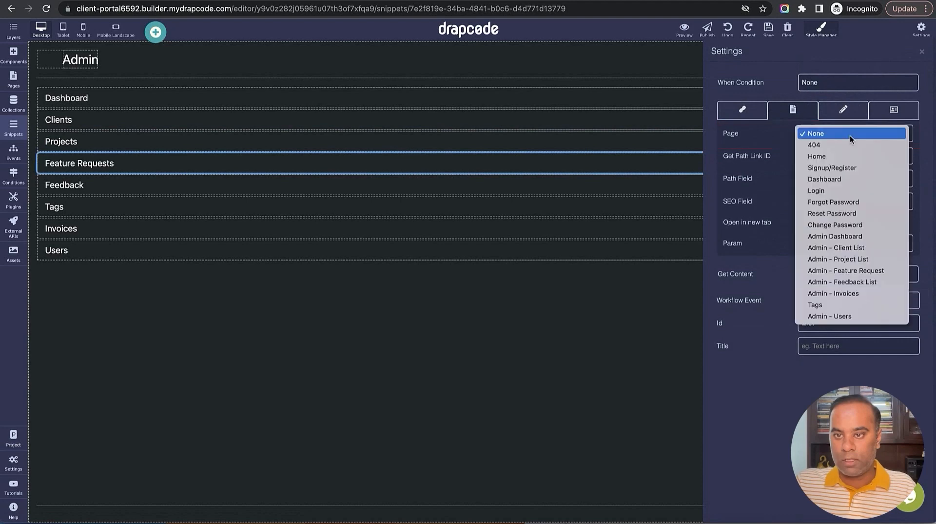
{"action": "left_click", "coordinate": [847, 271]}
{"action": "left_click", "coordinate": [759, 29]}
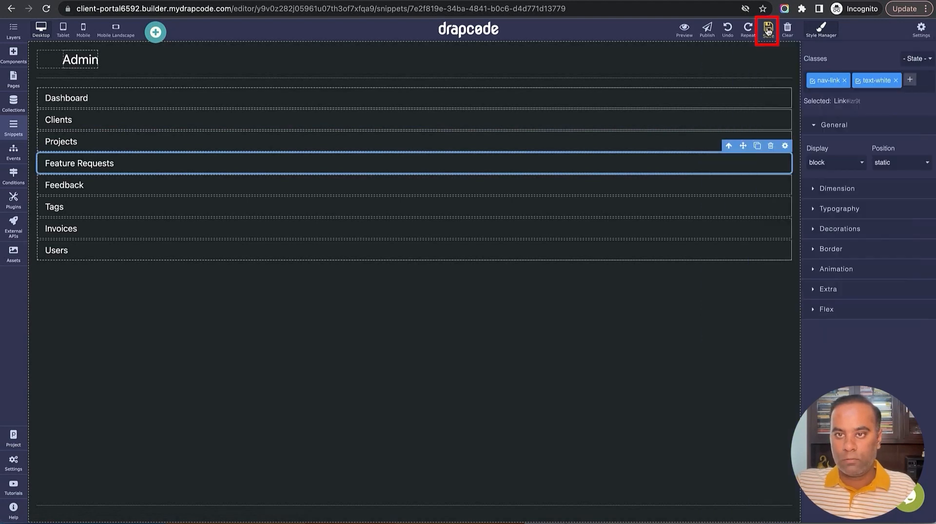
{"action": "left_click", "coordinate": [779, 185]}
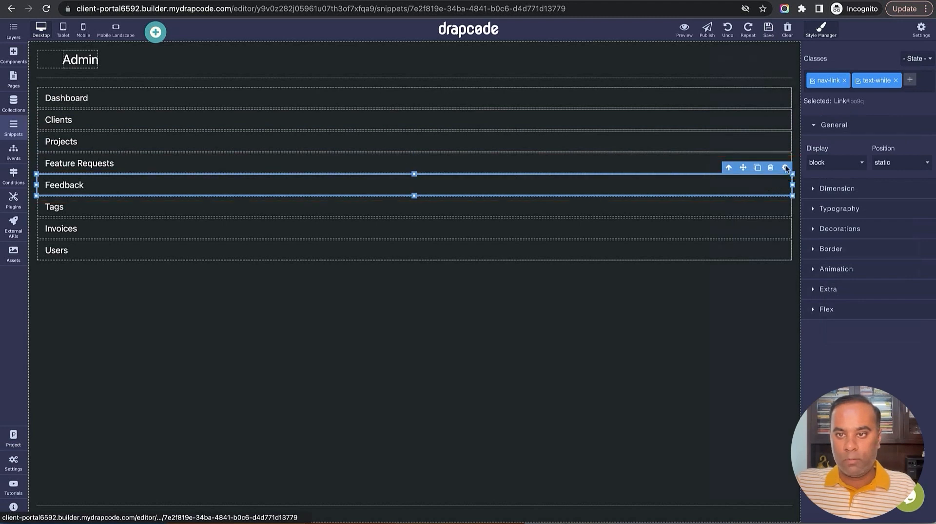
{"action": "left_click", "coordinate": [785, 167]}
{"action": "left_click", "coordinate": [846, 139]}
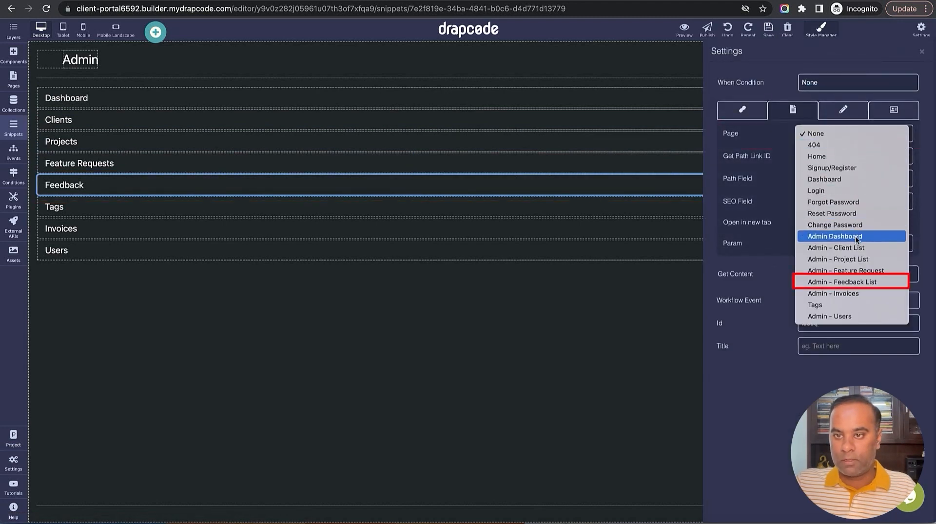
{"action": "left_click", "coordinate": [857, 282]}
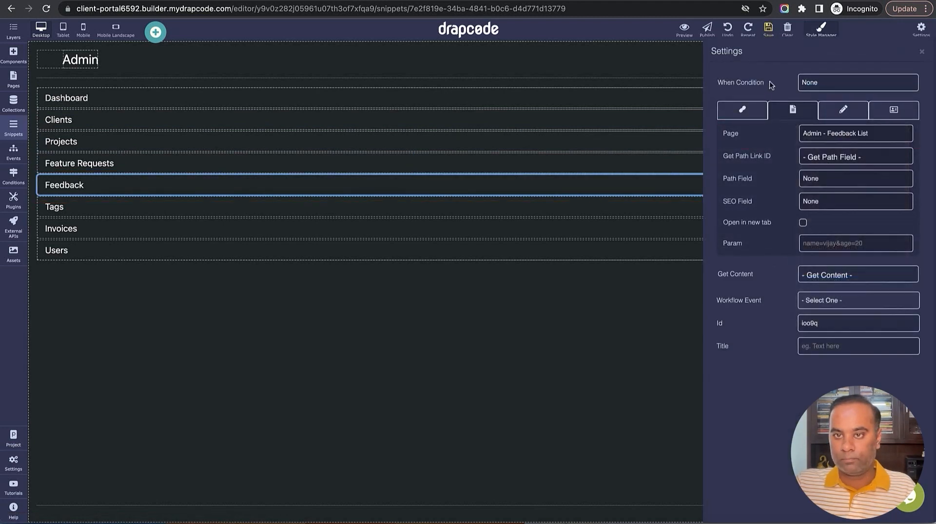
{"action": "left_click", "coordinate": [768, 29]}
Link Tags to the Tags page and Invoices to Admin - Invoices, saving each
{"action": "left_click", "coordinate": [774, 207]}
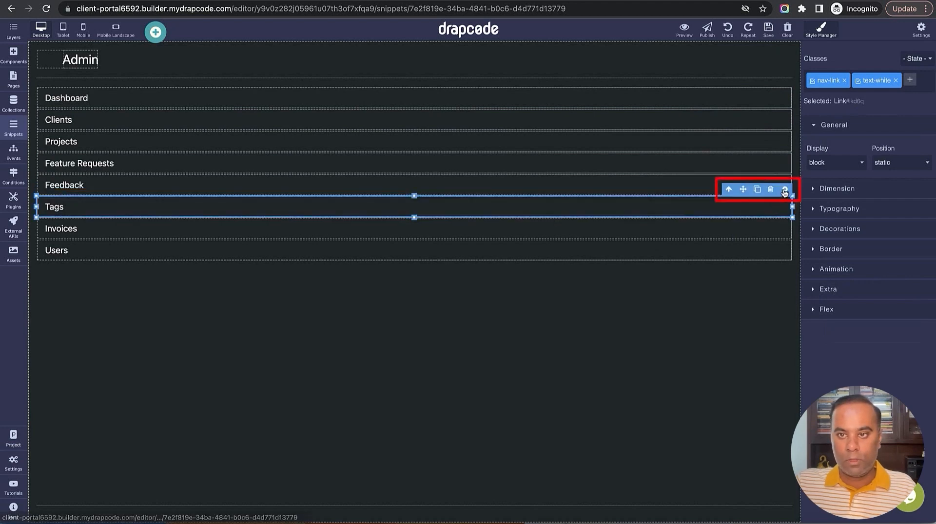
{"action": "left_click", "coordinate": [784, 190]}
{"action": "left_click", "coordinate": [854, 140]}
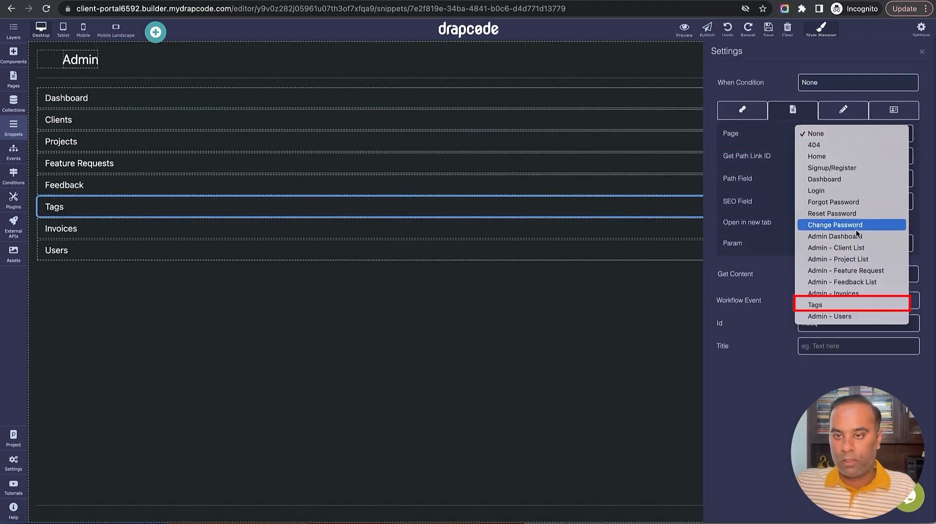
{"action": "left_click", "coordinate": [846, 308]}
{"action": "left_click", "coordinate": [768, 30]}
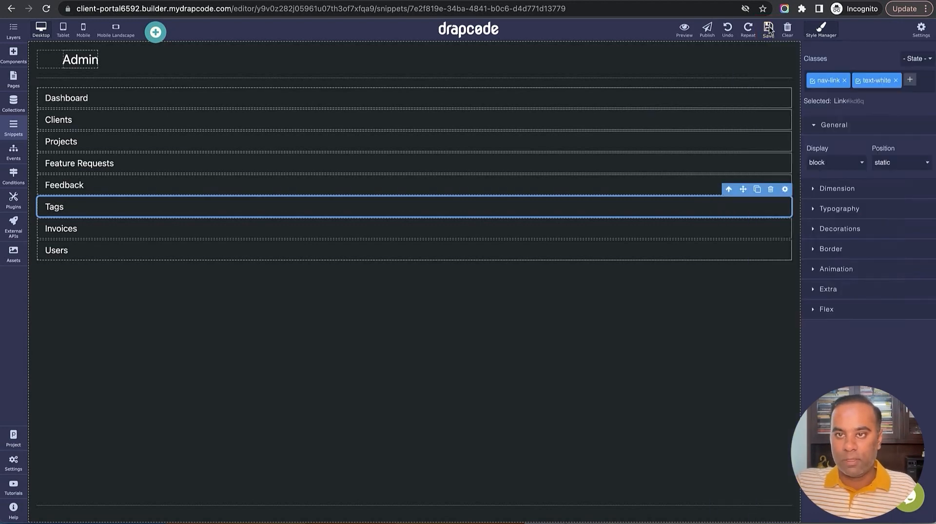
{"action": "left_click", "coordinate": [761, 231]}
{"action": "left_click", "coordinate": [784, 212]}
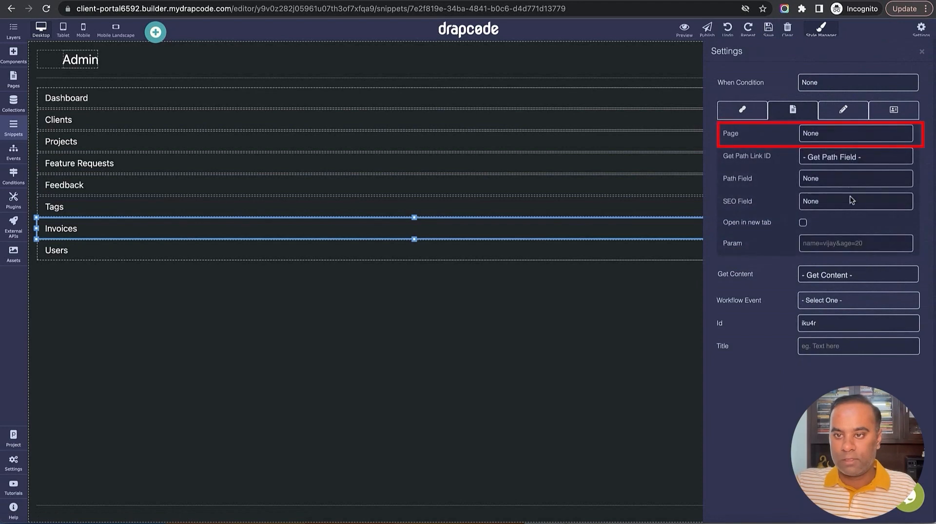
{"action": "left_click", "coordinate": [846, 139]}
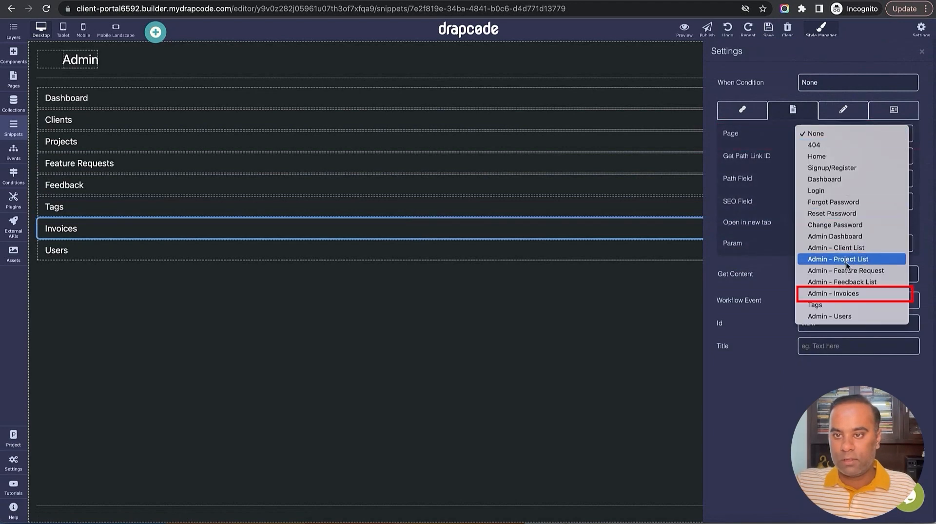
{"action": "left_click", "coordinate": [846, 293]}
{"action": "left_click", "coordinate": [768, 29]}
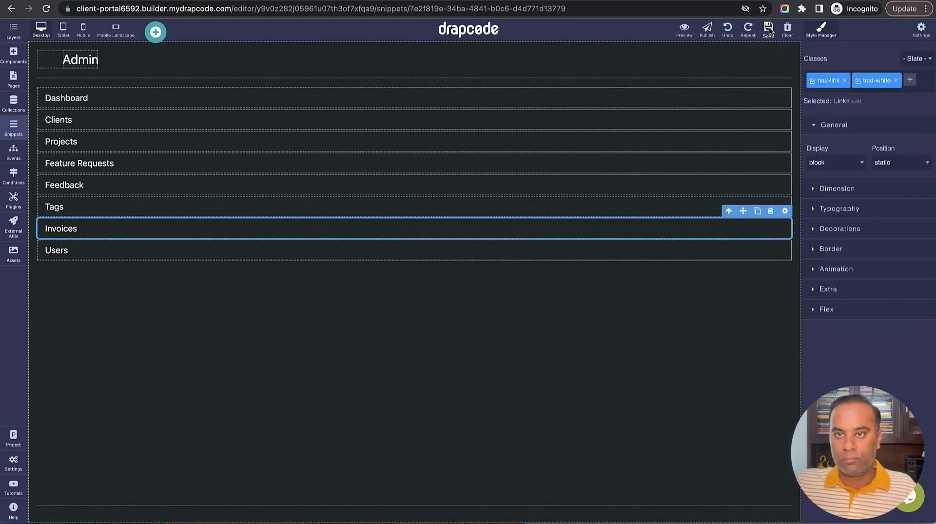
Link the Users sidebar item to the Admin - Users page and save
{"action": "left_click", "coordinate": [773, 248]}
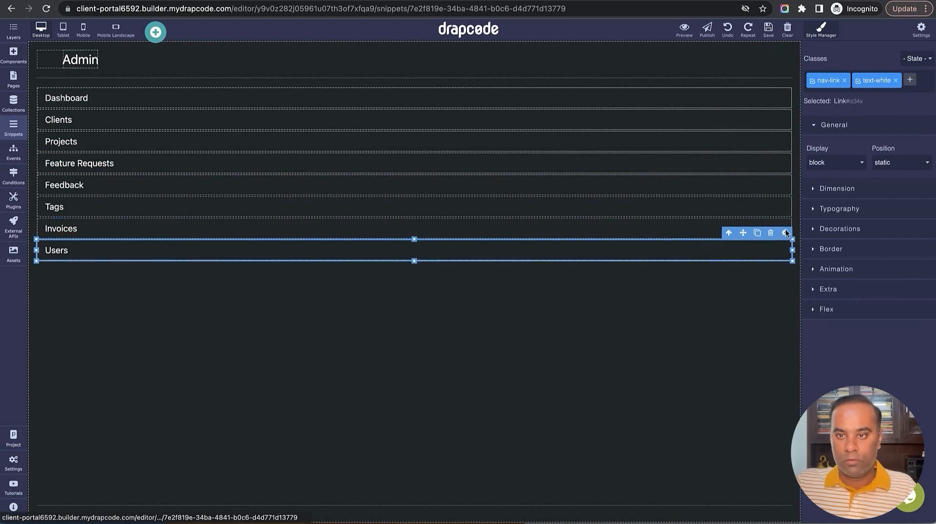
{"action": "left_click", "coordinate": [785, 233]}
{"action": "left_click", "coordinate": [846, 135]}
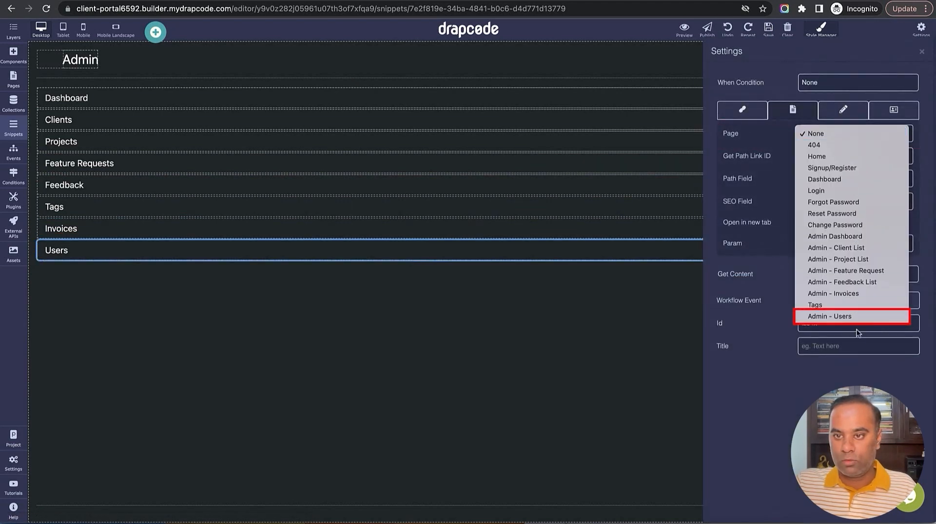
{"action": "left_click", "coordinate": [838, 316]}
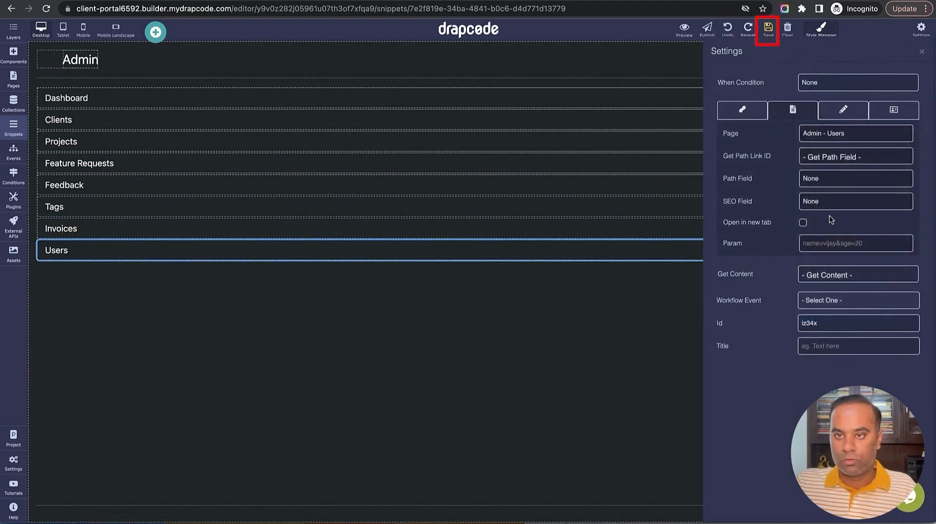
{"action": "left_click", "coordinate": [768, 30]}
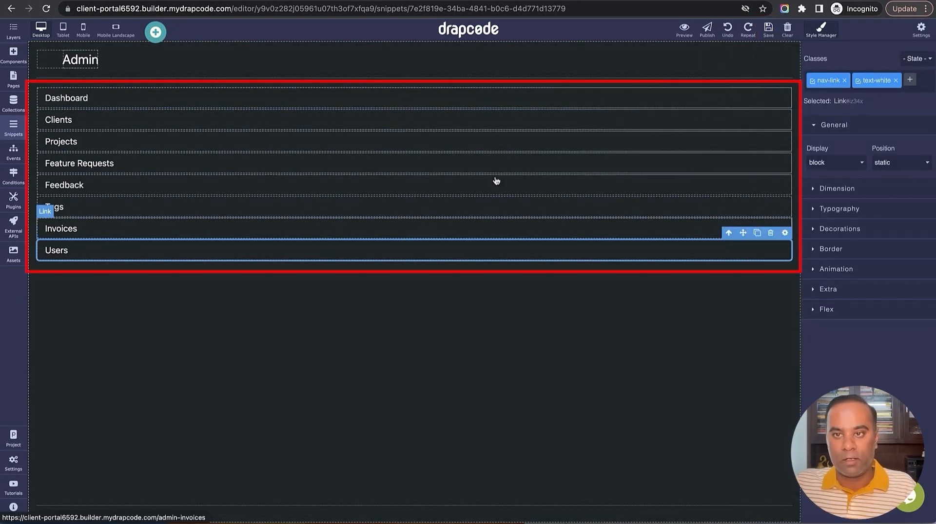
Preview the app and test the Clients, Projects, Feature Requests and Users sidebar links
{"action": "left_click", "coordinate": [770, 28]}
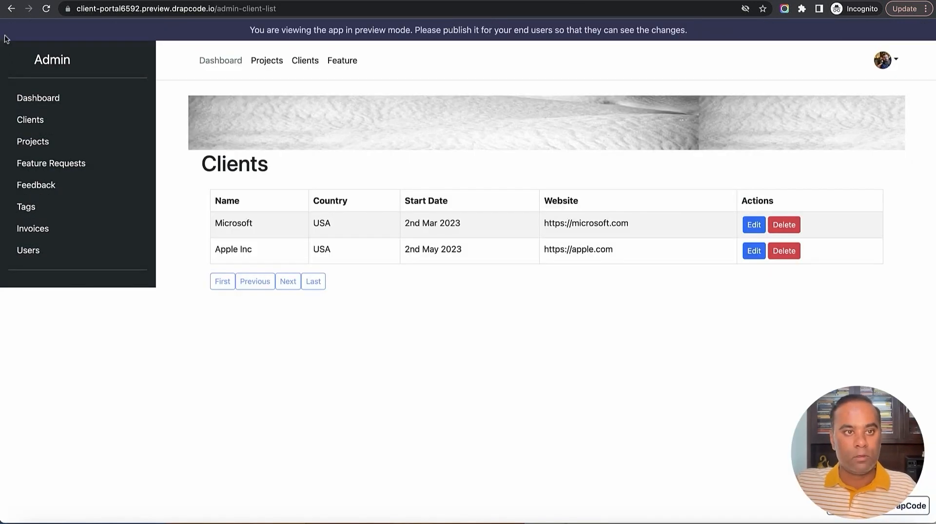
{"action": "left_click", "coordinate": [46, 10]}
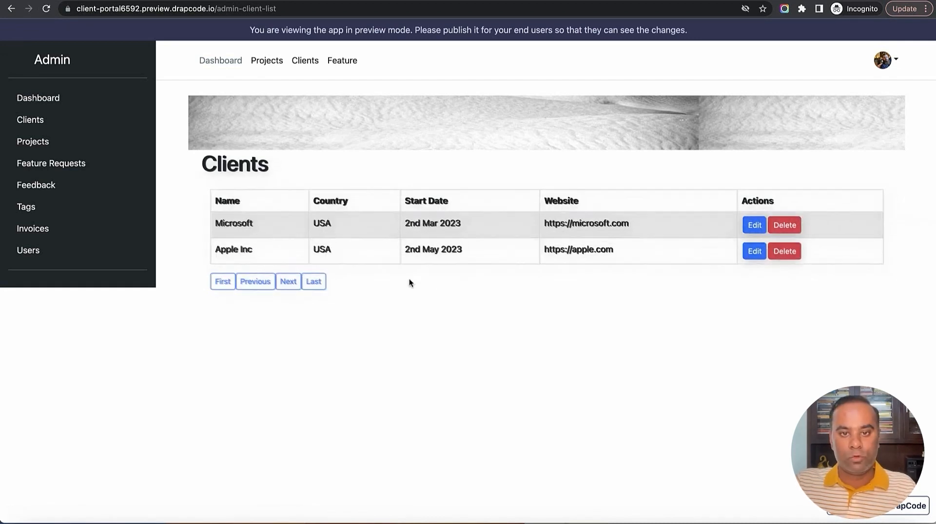
{"action": "left_click", "coordinate": [37, 122]}
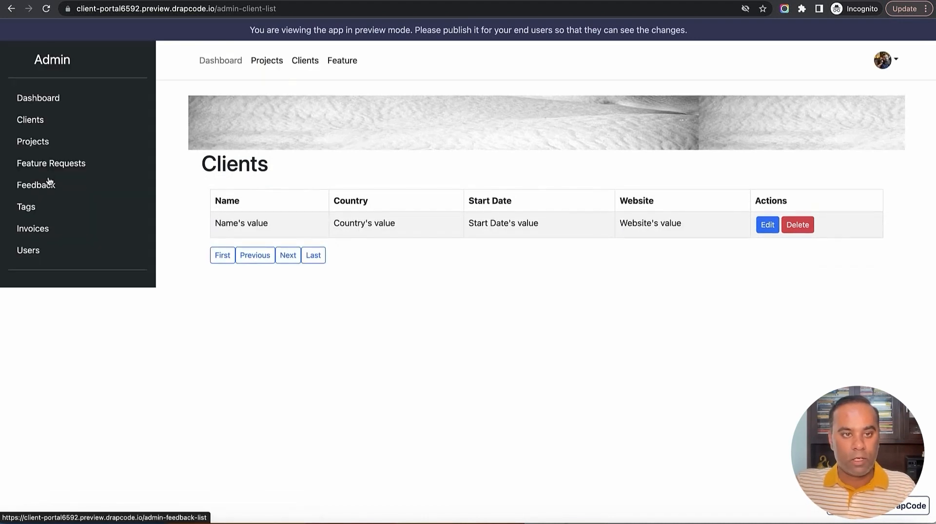
{"action": "left_click", "coordinate": [38, 144]}
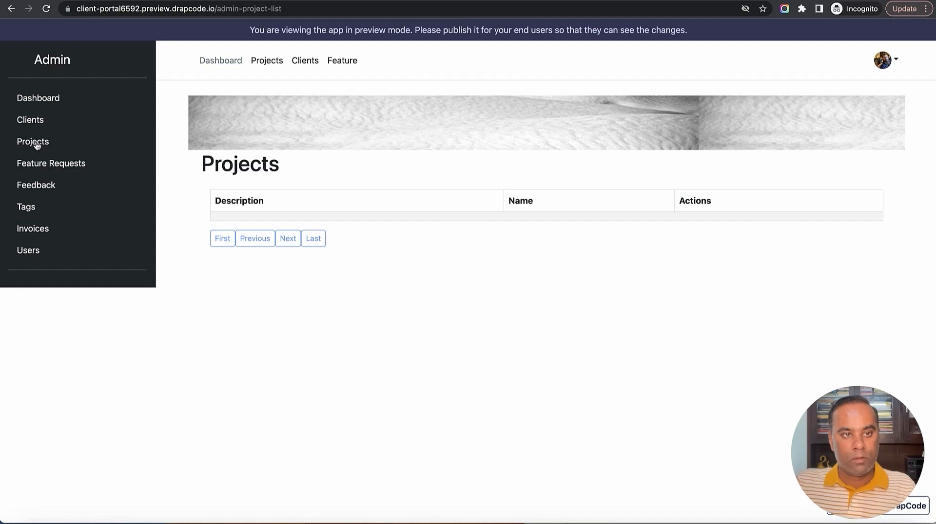
{"action": "left_click", "coordinate": [40, 164]}
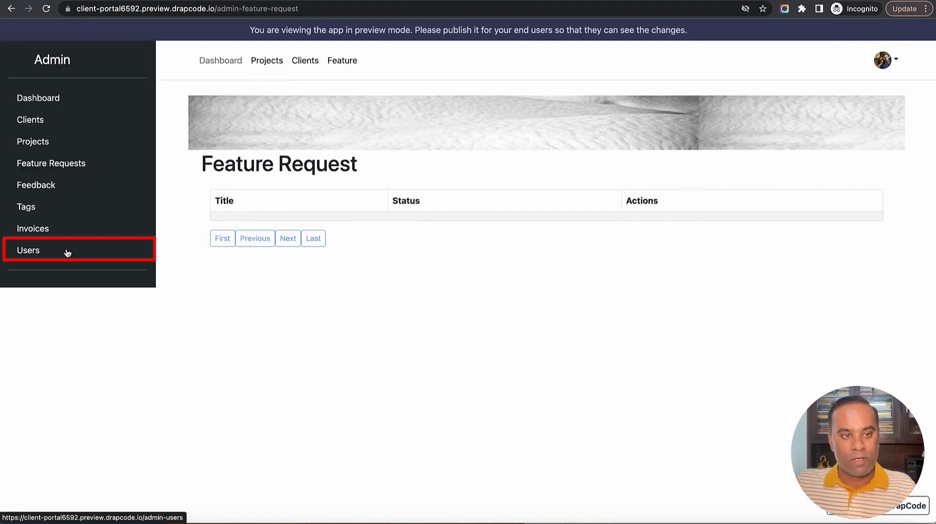
{"action": "left_click", "coordinate": [24, 253]}
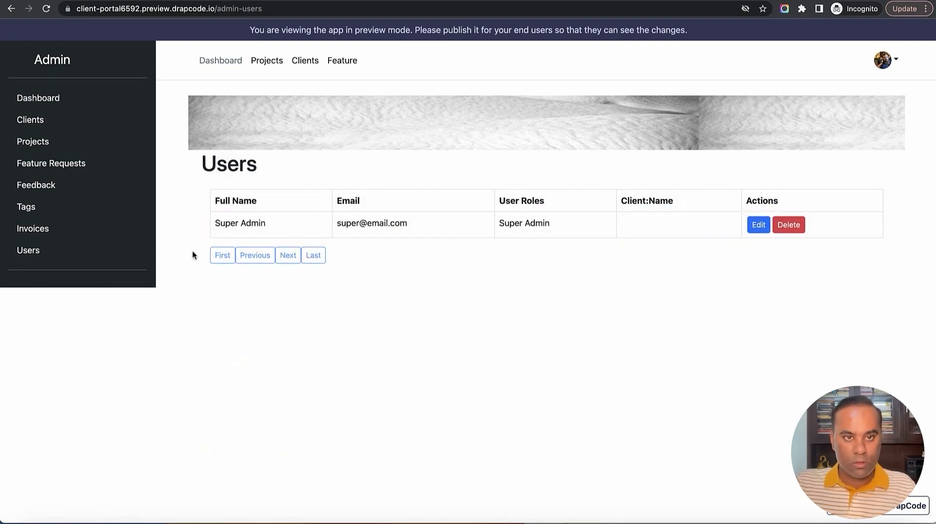
{"action": "key", "text": "ctrl+shift+Tab"}
Load Admin - Users onto the builder canvas from the Pages panel, then close the panel
{"action": "left_click", "coordinate": [14, 56]}
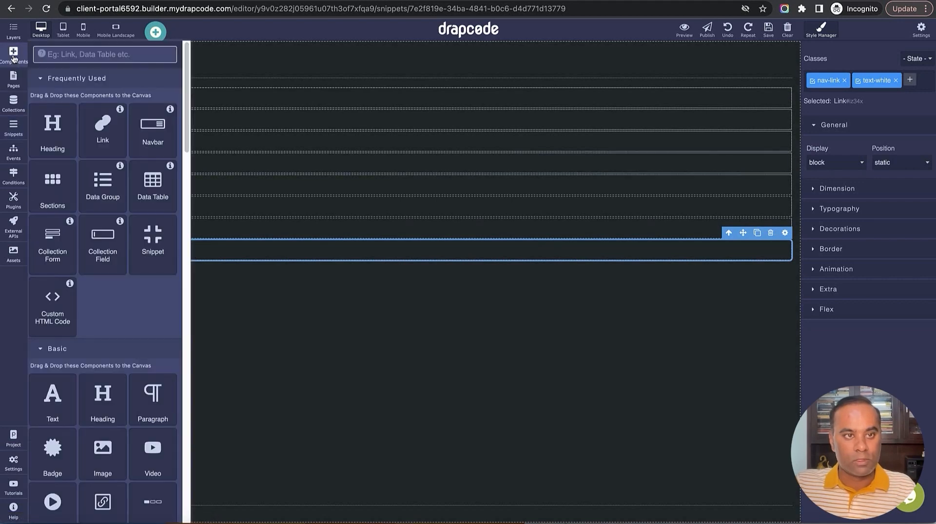
{"action": "left_click", "coordinate": [14, 56]}
{"action": "left_click", "coordinate": [13, 79]}
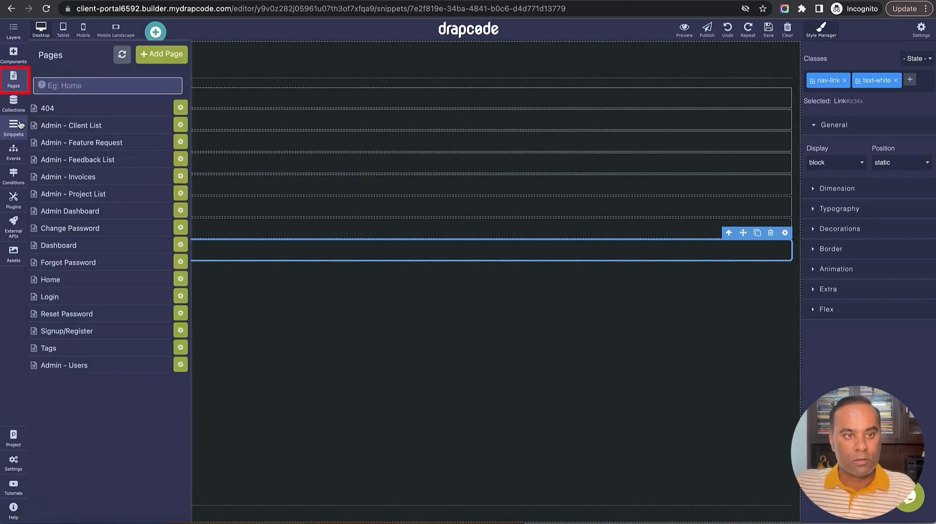
{"action": "left_click", "coordinate": [75, 365]}
{"action": "key", "text": "ctrl+Tab"}
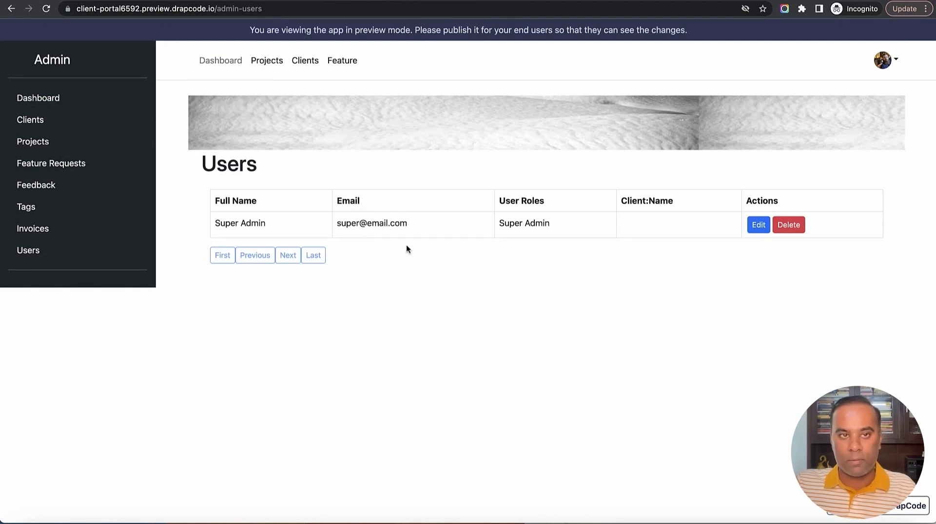
{"action": "key", "text": "ctrl+shift+Tab"}
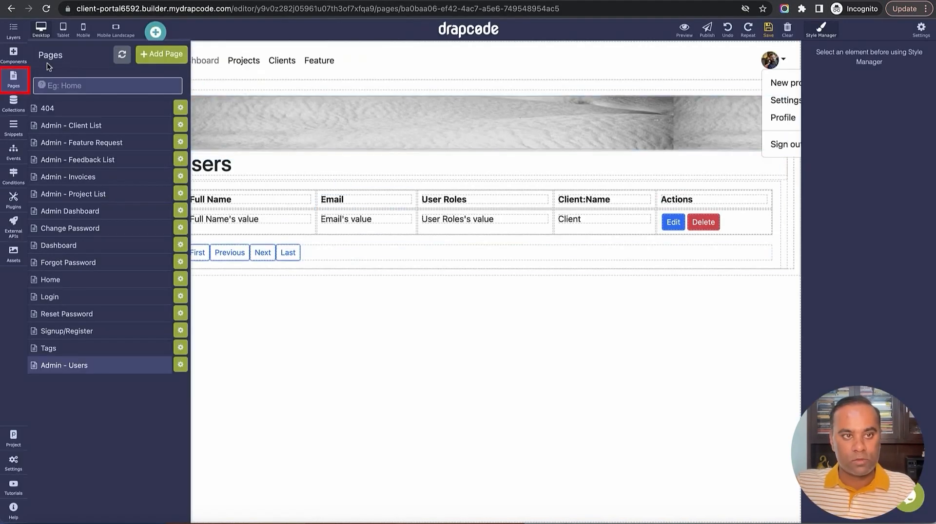
{"action": "left_click", "coordinate": [13, 85]}
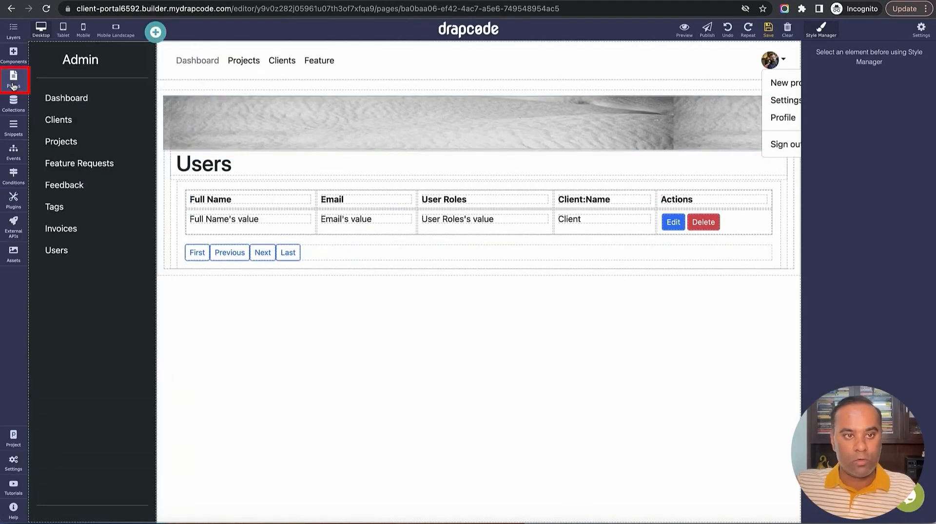
Set the Users column's left and right padding to 0
{"action": "left_click", "coordinate": [165, 212]}
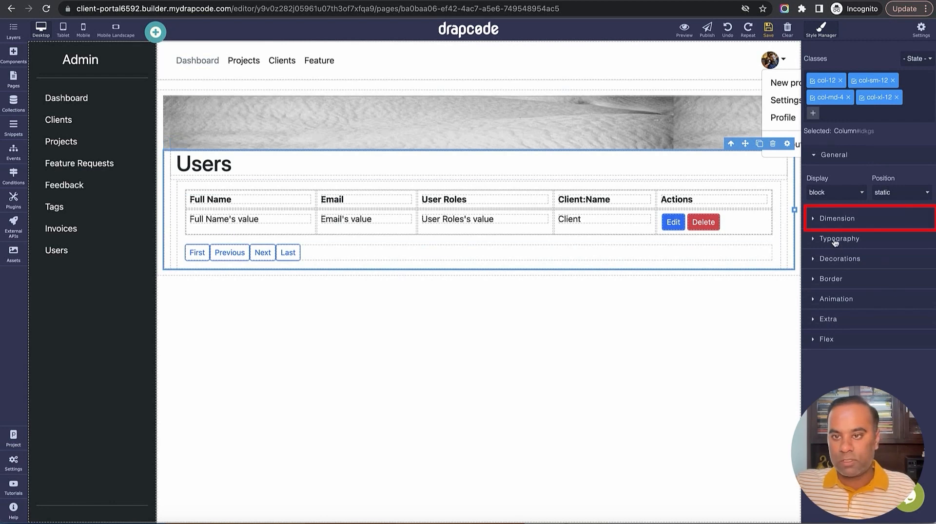
{"action": "left_click", "coordinate": [837, 219]}
{"action": "scroll", "coordinate": [836, 229], "scroll_direction": "down", "scroll_amount": 3}
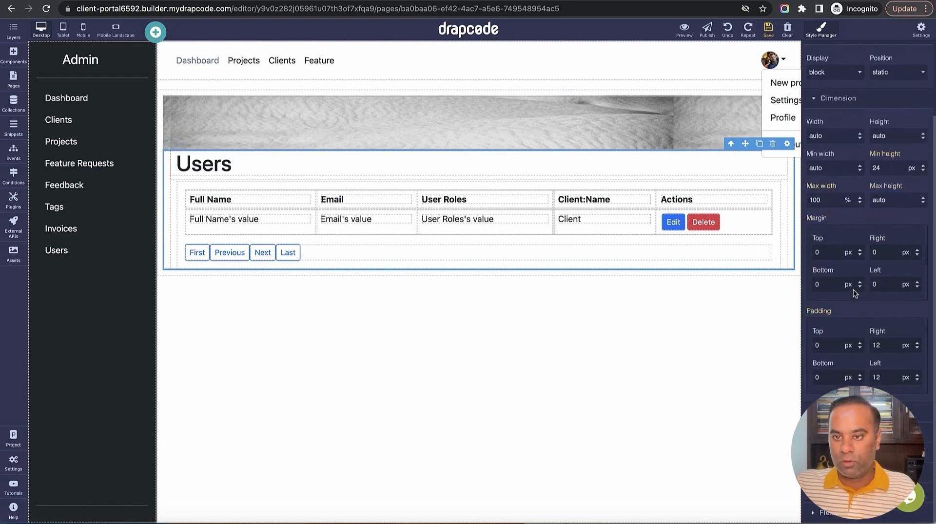
{"action": "double_click", "coordinate": [886, 347]}
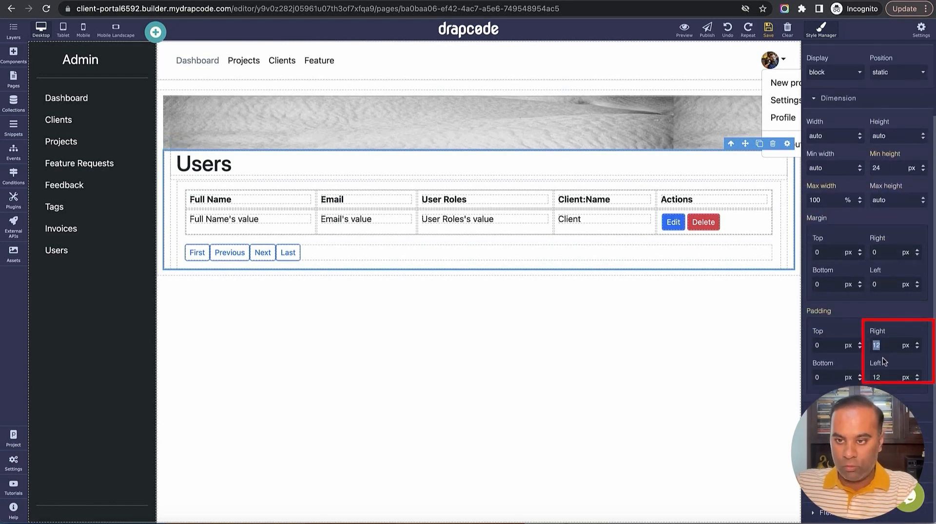
{"action": "type", "text": "0"}
{"action": "double_click", "coordinate": [888, 377]}
{"action": "type", "text": "0"}
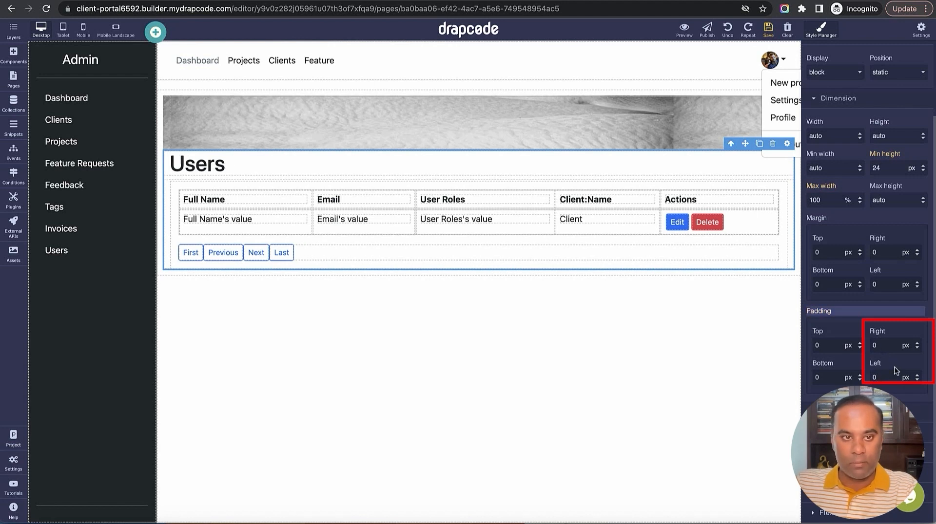
Set the Users data table's left and right padding to 0
{"action": "left_click", "coordinate": [168, 220]}
{"action": "left_click", "coordinate": [170, 220]}
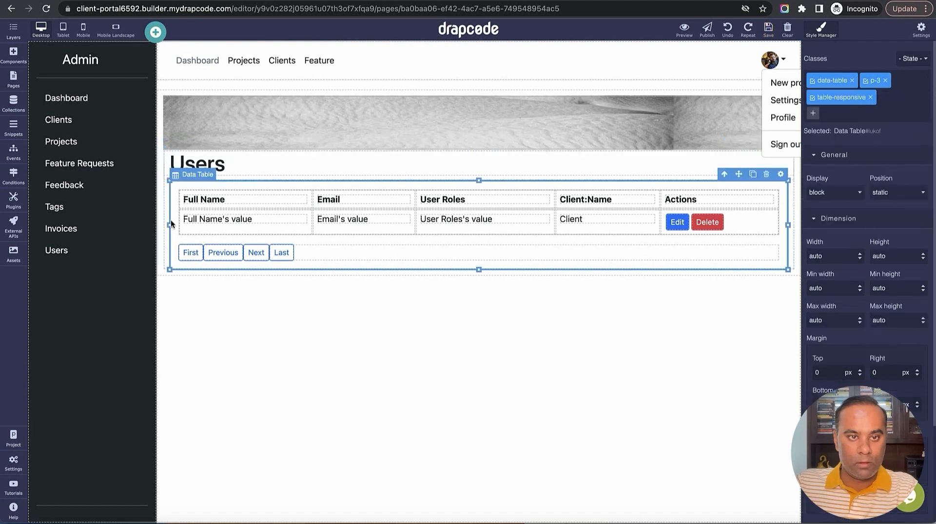
{"action": "scroll", "coordinate": [881, 356], "scroll_direction": "down", "scroll_amount": 3}
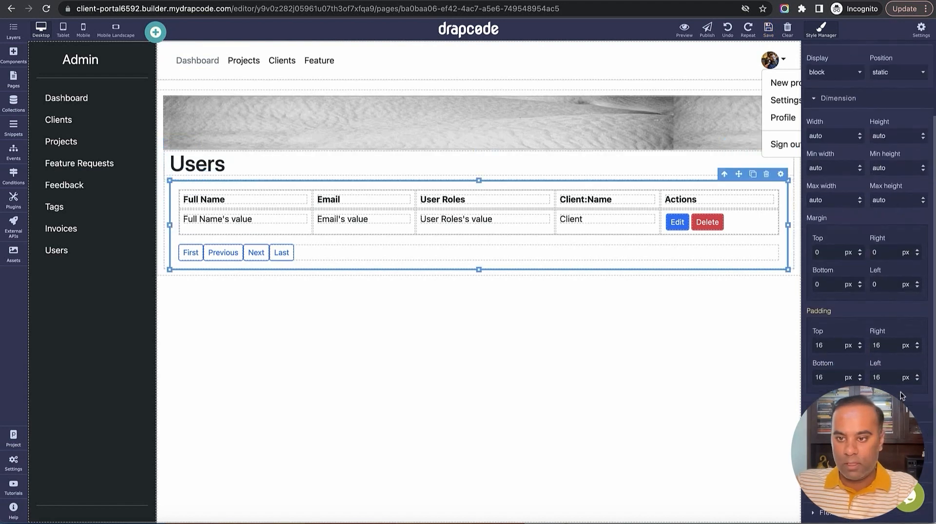
{"action": "double_click", "coordinate": [887, 346]}
{"action": "type", "text": "0"}
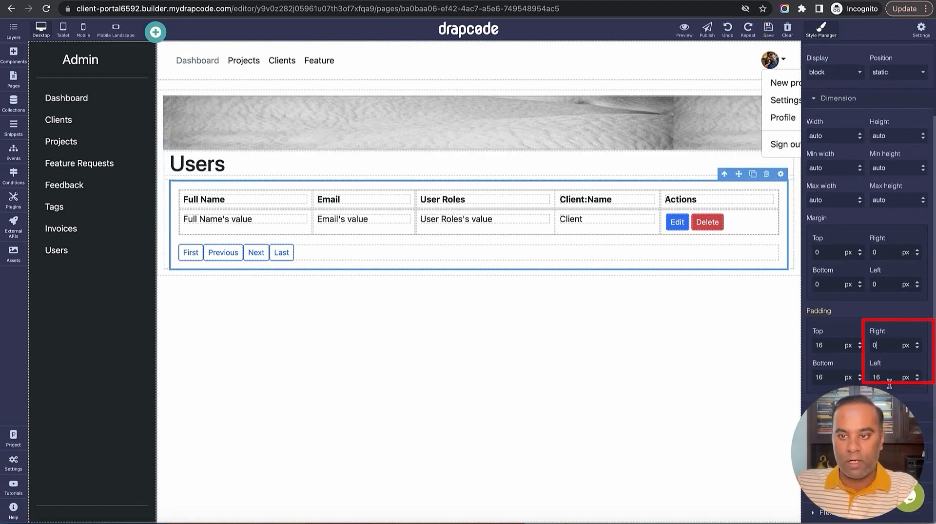
{"action": "double_click", "coordinate": [889, 383]}
{"action": "type", "text": "0"}
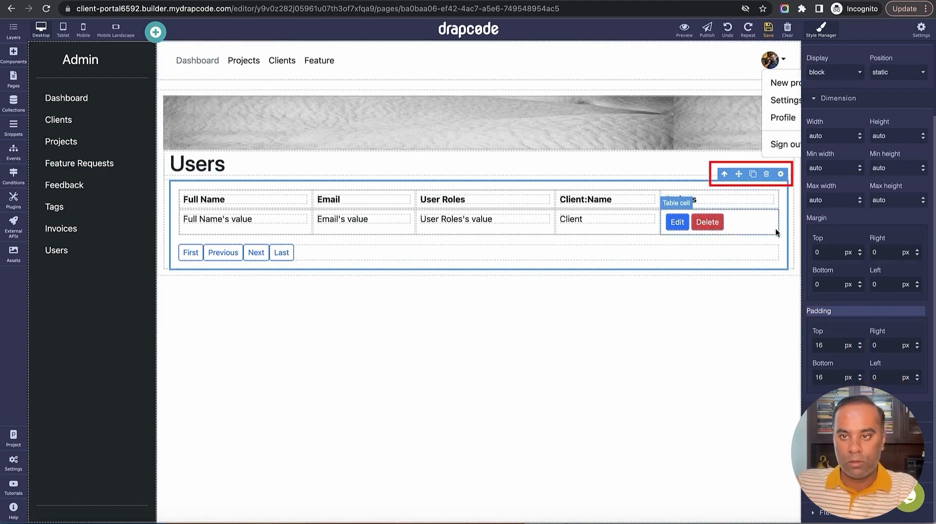
Zero the left and right padding of the container around the Users table
{"action": "left_click", "coordinate": [725, 174]}
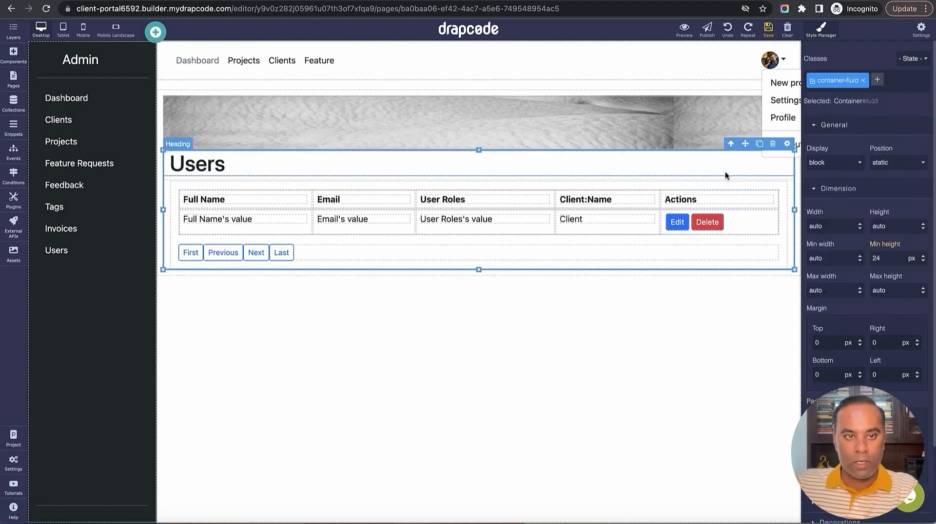
{"action": "scroll", "coordinate": [872, 400], "scroll_direction": "down", "scroll_amount": 1}
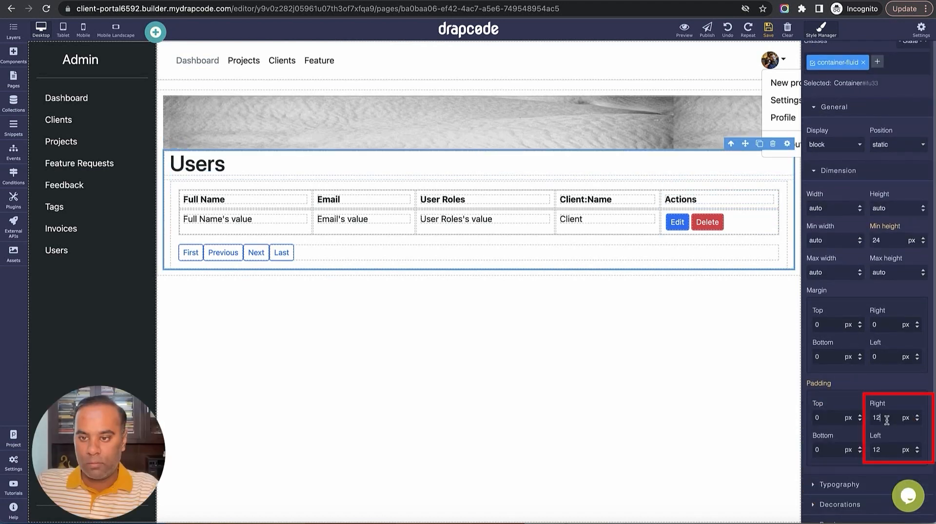
{"action": "double_click", "coordinate": [886, 420]}
{"action": "type", "text": "0"}
{"action": "double_click", "coordinate": [885, 451]}
{"action": "type", "text": "0"}
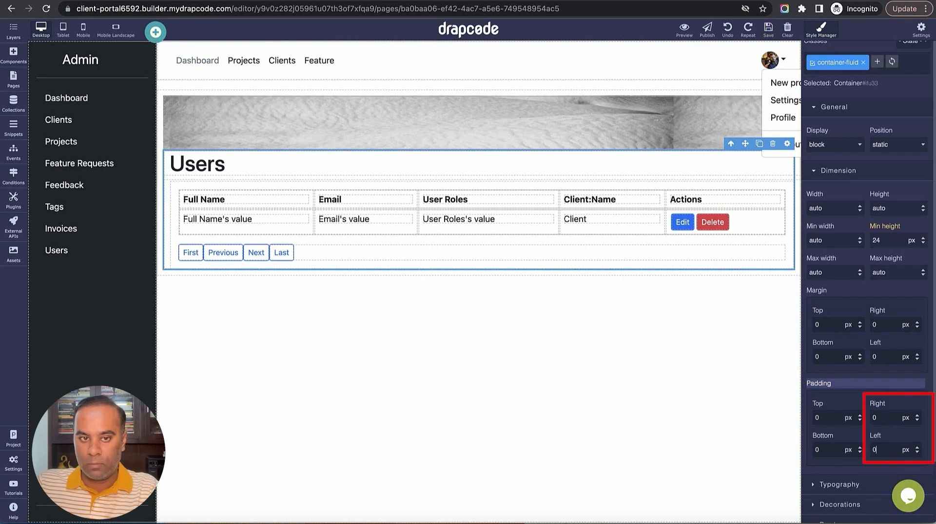
{"action": "left_click", "coordinate": [898, 434]}
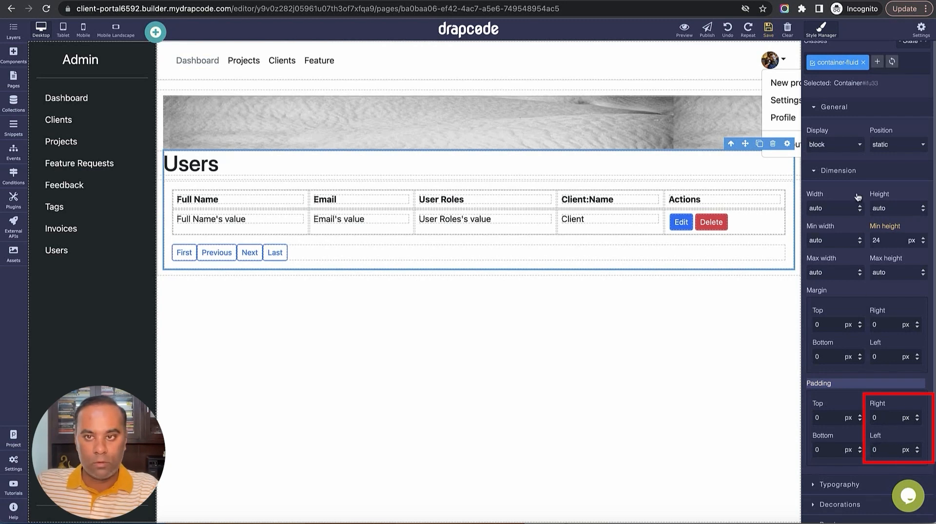
Switch the outer container's width from fixed to Fluid
{"action": "left_click", "coordinate": [731, 145]}
{"action": "left_click", "coordinate": [731, 144]}
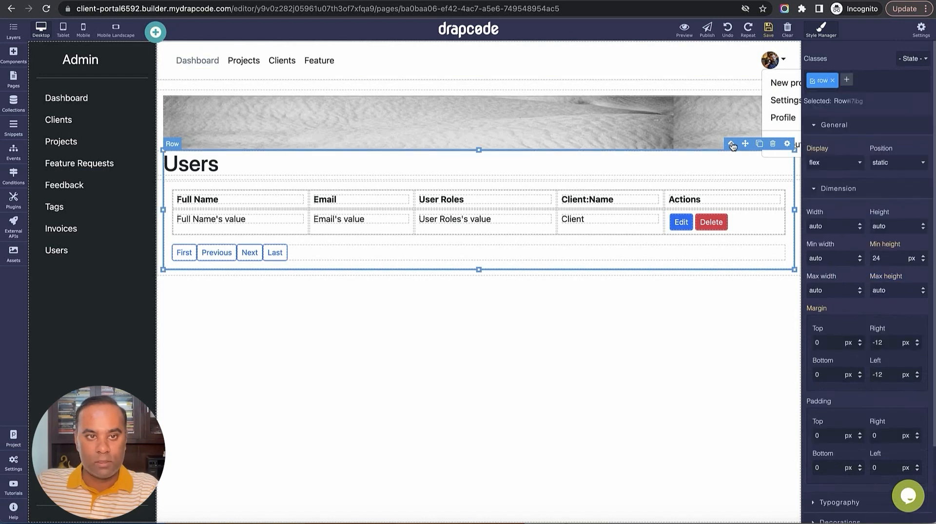
{"action": "left_click", "coordinate": [731, 89]}
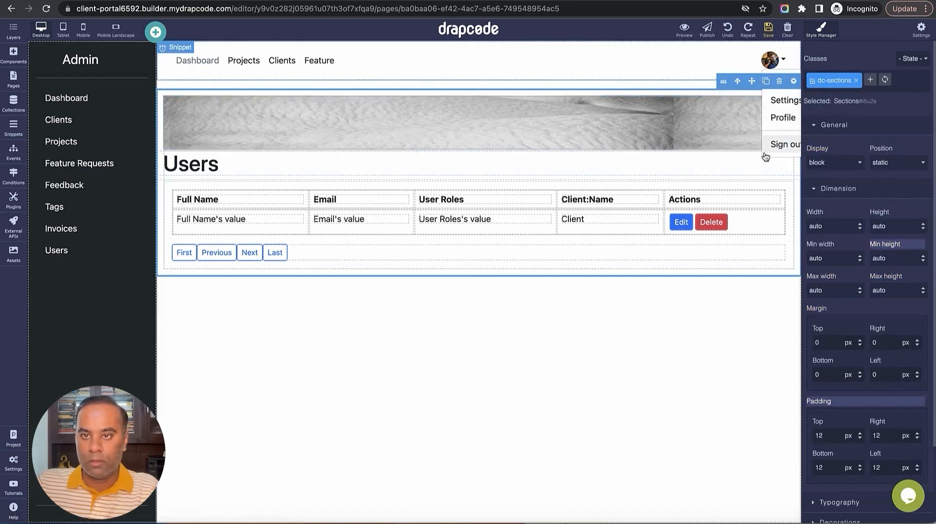
{"action": "left_click", "coordinate": [751, 164]}
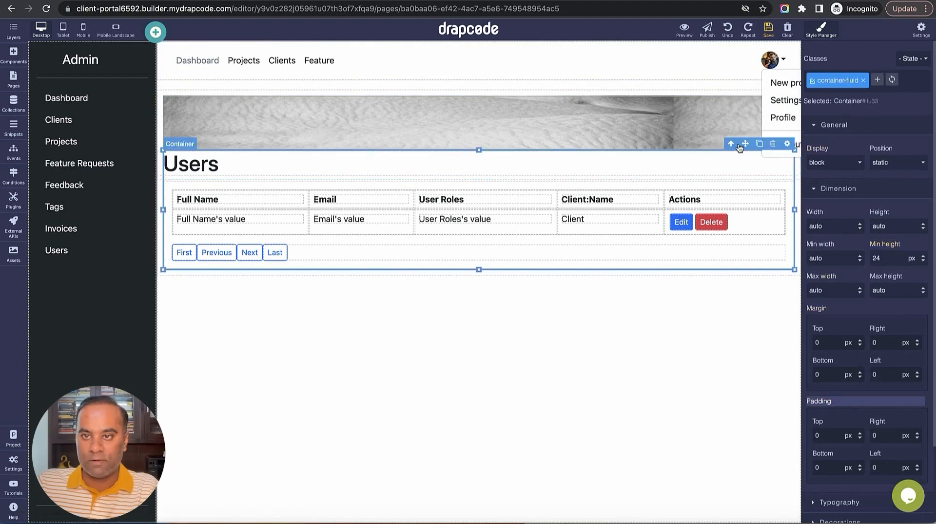
{"action": "left_click", "coordinate": [730, 145]}
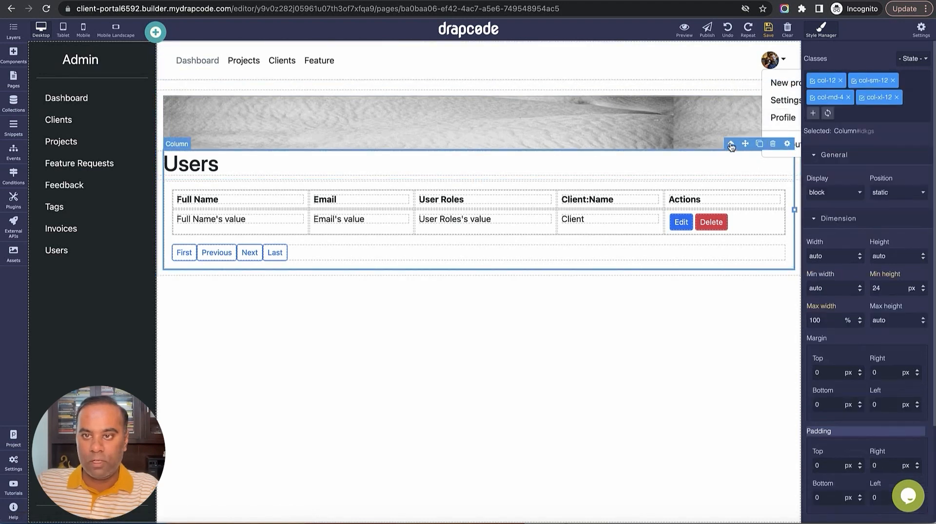
{"action": "left_click", "coordinate": [731, 144]}
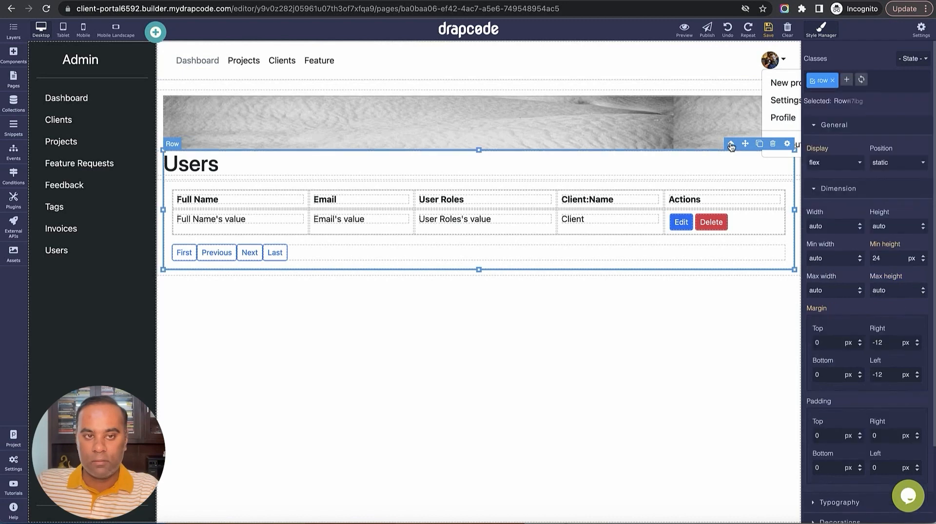
{"action": "left_click", "coordinate": [731, 144]}
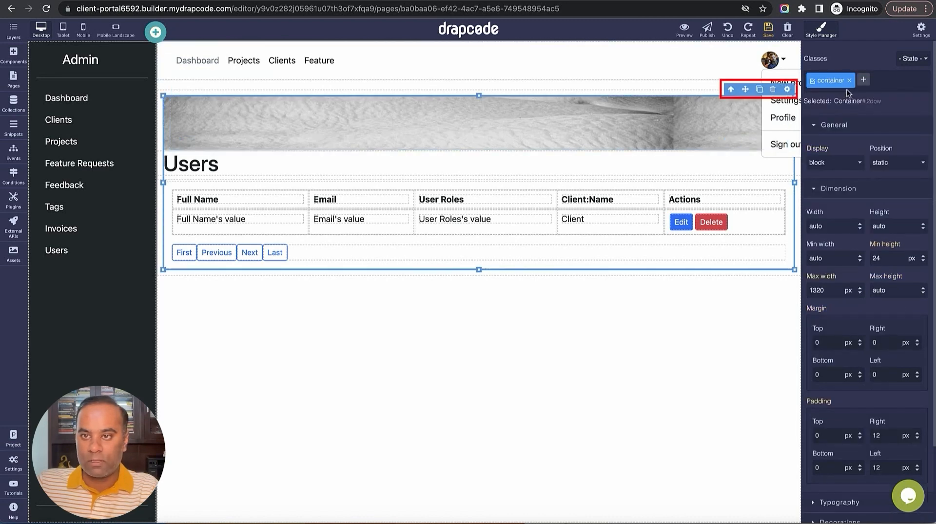
{"action": "left_click", "coordinate": [786, 89]}
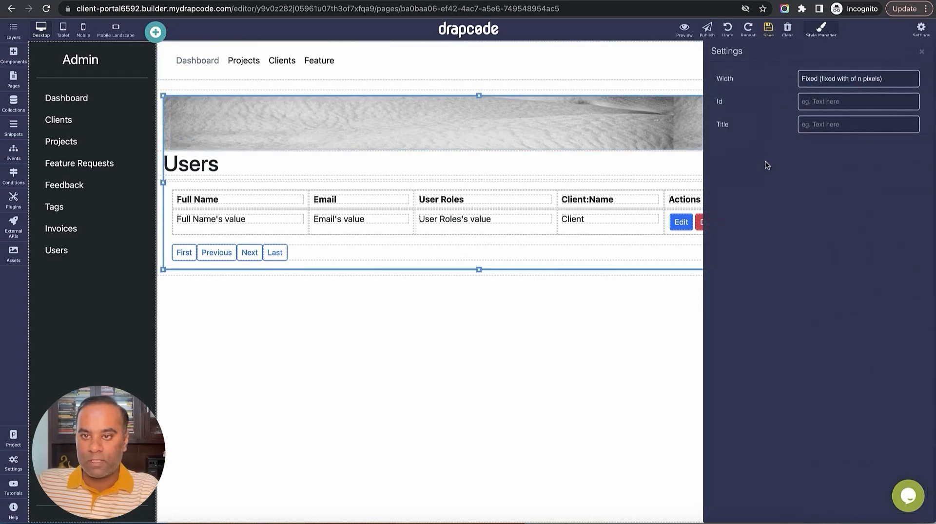
{"action": "left_click", "coordinate": [862, 79]}
{"action": "left_click", "coordinate": [862, 91]}
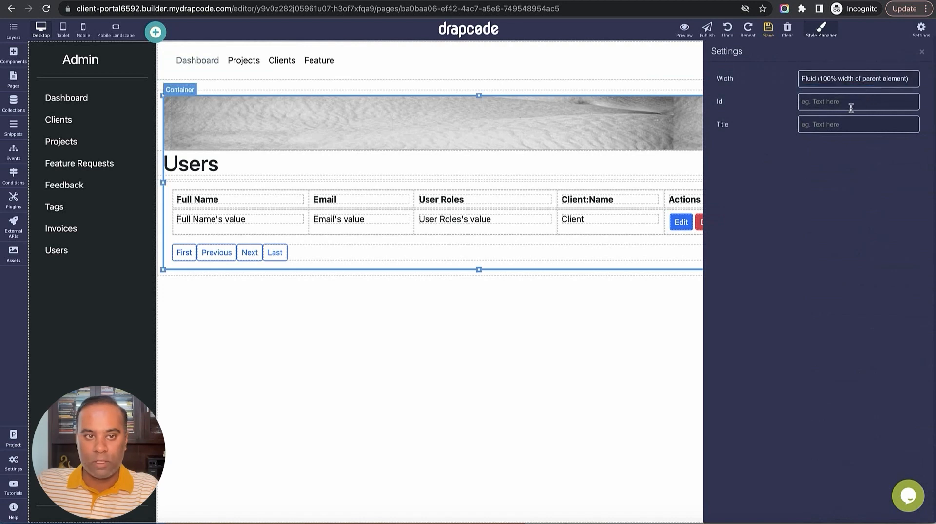
{"action": "left_click", "coordinate": [770, 33]}
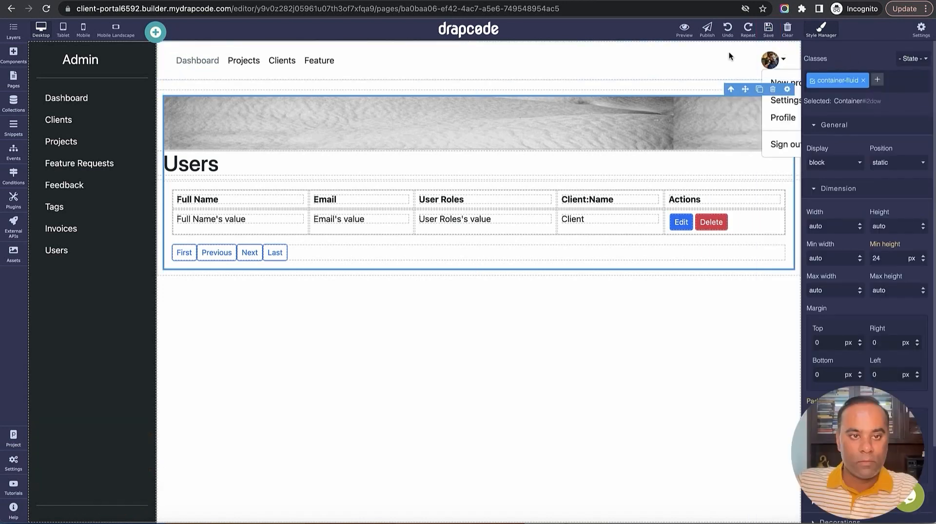
Give the Users heading a 20 px left margin and save the project
{"action": "left_click", "coordinate": [185, 167]}
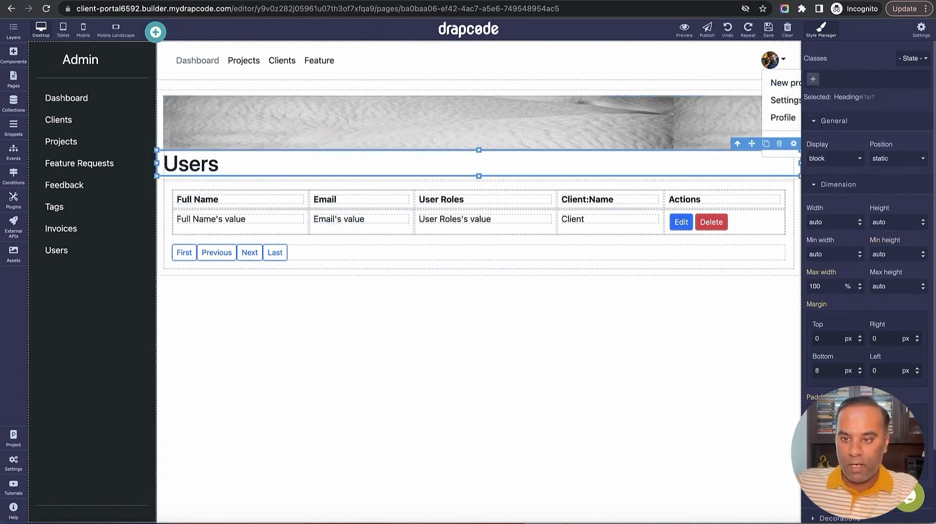
{"action": "scroll", "coordinate": [886, 367], "scroll_direction": "down", "scroll_amount": 2}
{"action": "left_click", "coordinate": [890, 345]}
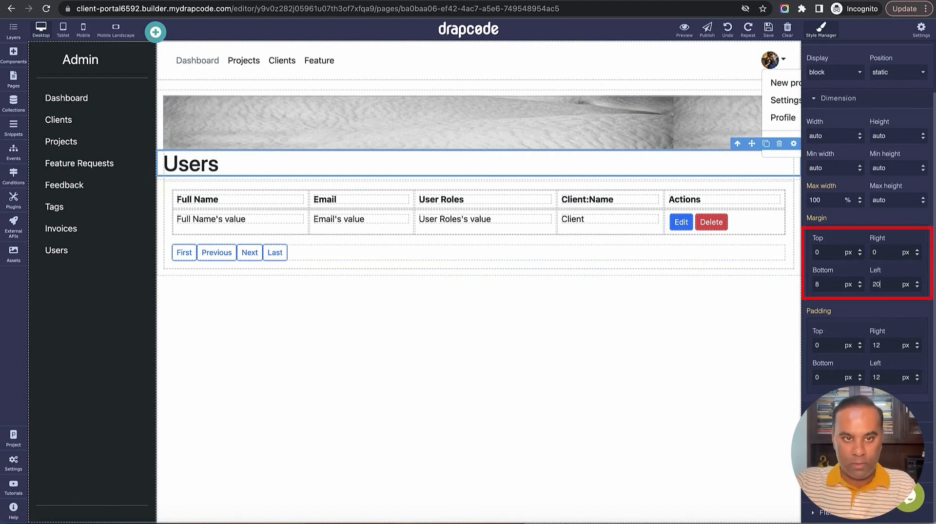
{"action": "double_click", "coordinate": [866, 219]}
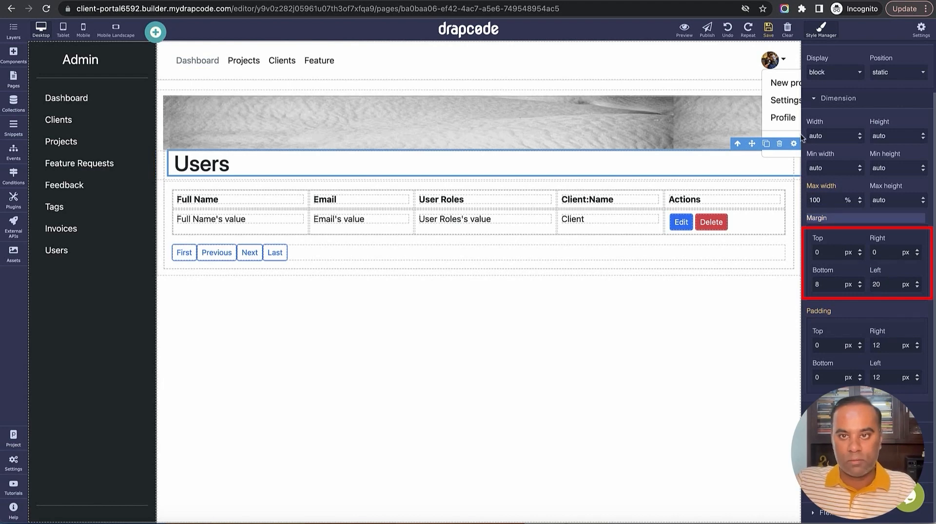
{"action": "left_click", "coordinate": [768, 30]}
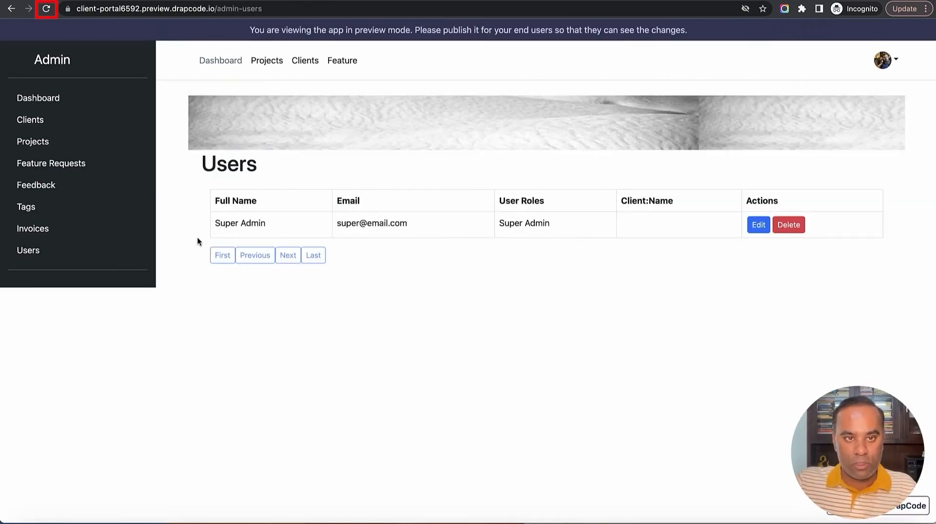
Reload the preview to check the full-width Users page, opening and closing the profile menu
{"action": "left_click", "coordinate": [45, 10]}
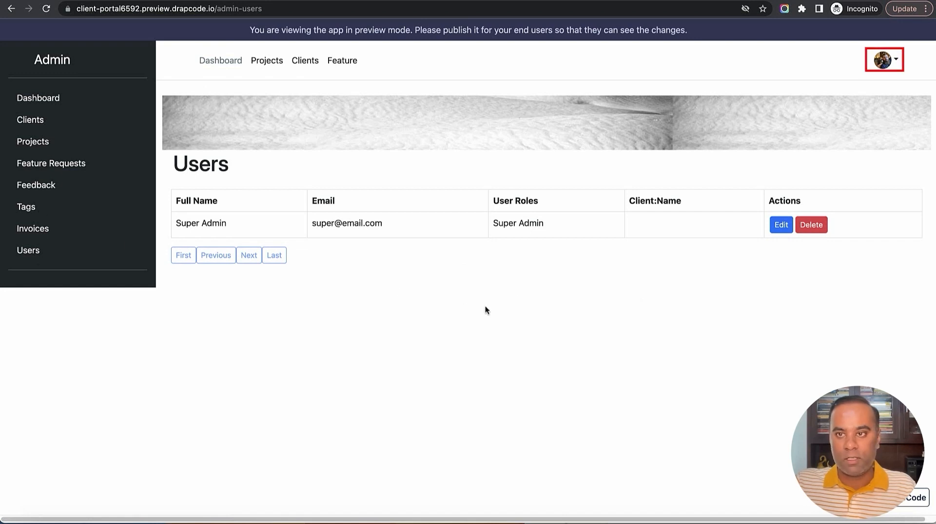
{"action": "left_click", "coordinate": [896, 65]}
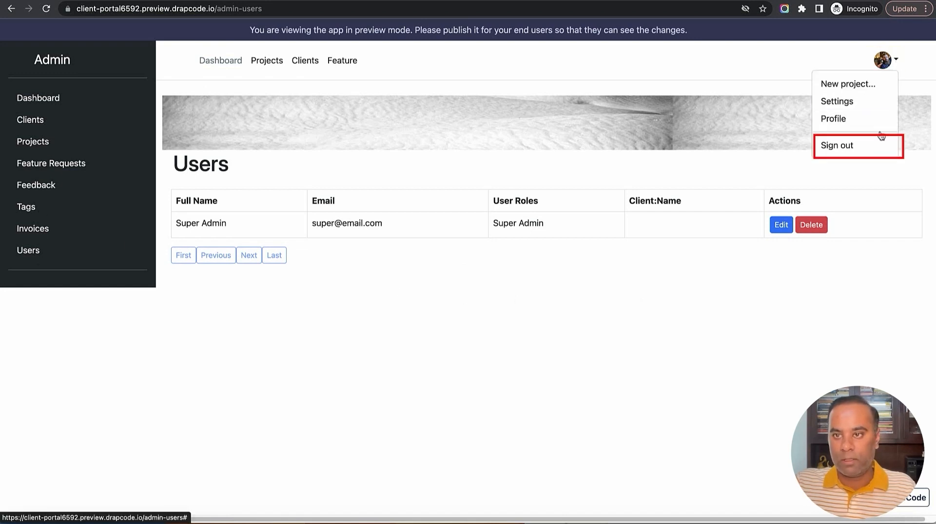
{"action": "left_click", "coordinate": [830, 299]}
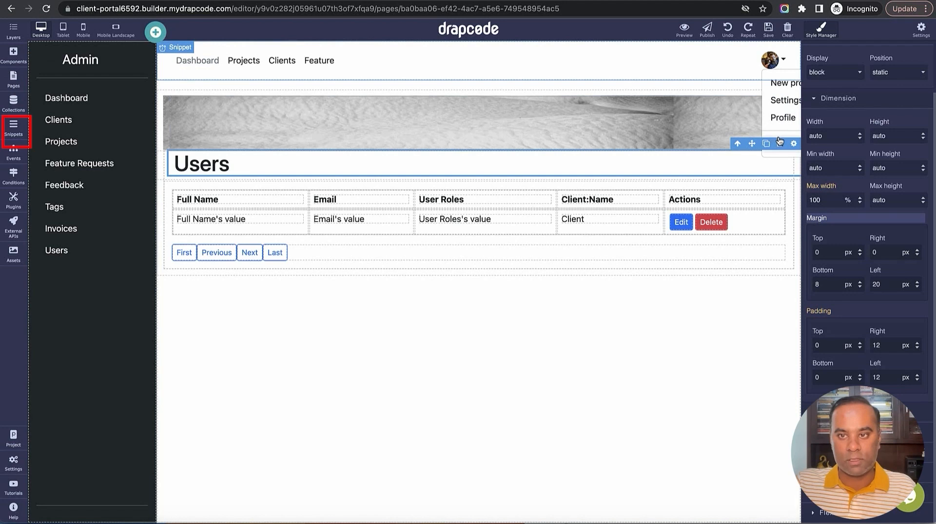
In the Admin Header snippet, rename the Feature link to Features, link it to Admin - Feature Request, and save
{"action": "left_click", "coordinate": [14, 130]}
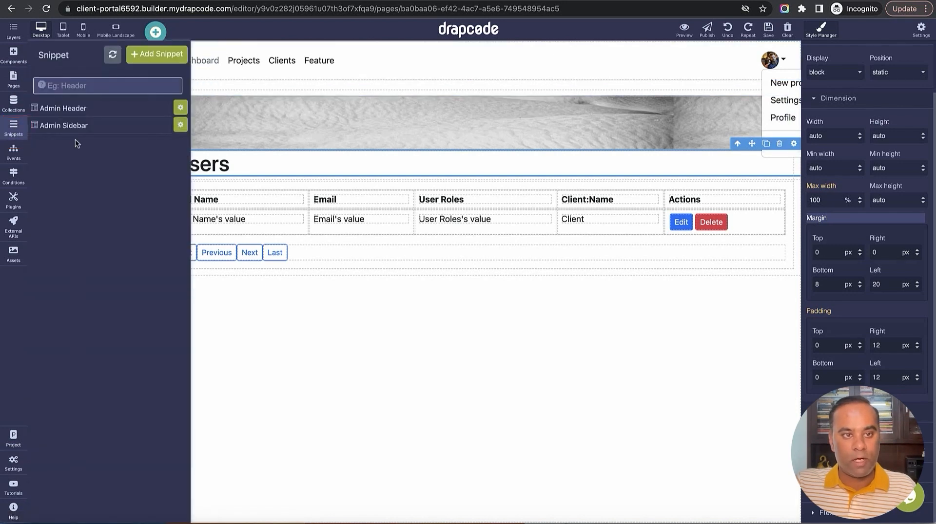
{"action": "left_click", "coordinate": [80, 110]}
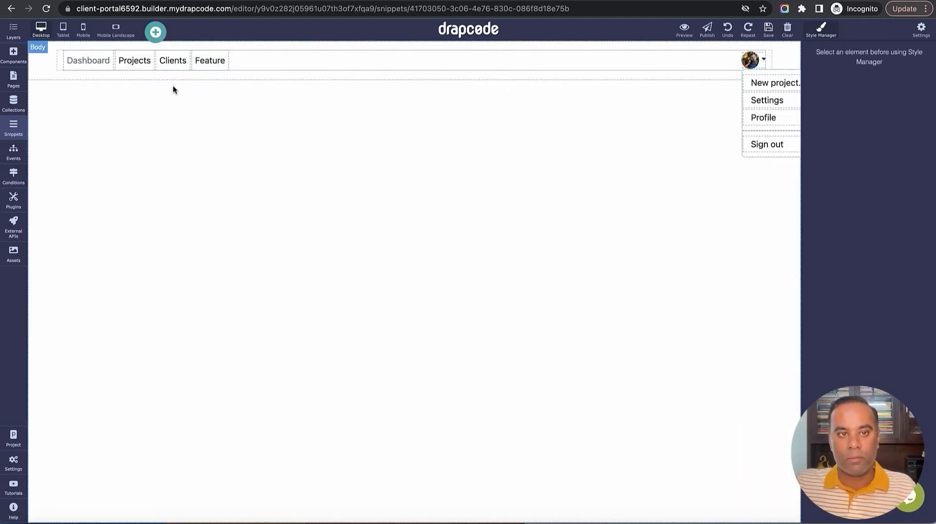
{"action": "left_click", "coordinate": [213, 66]}
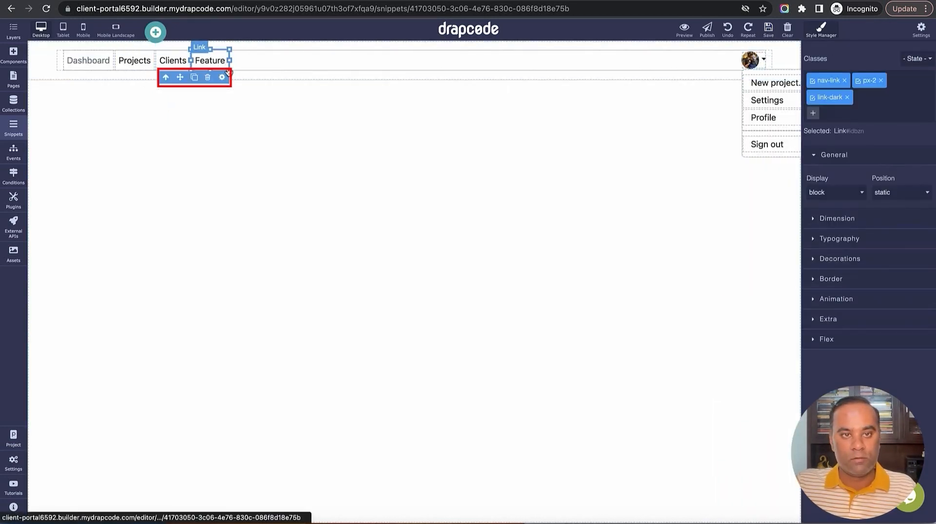
{"action": "double_click", "coordinate": [225, 61]}
{"action": "type", "text": "s"}
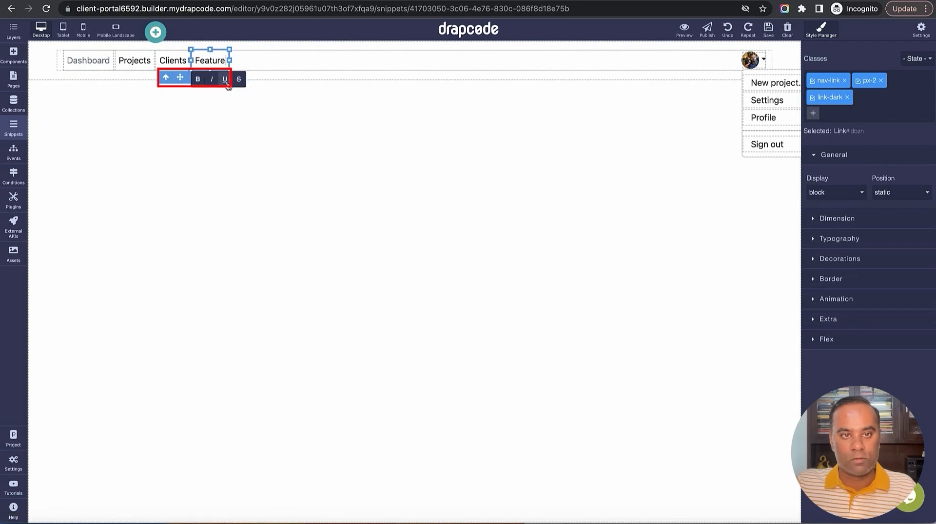
{"action": "left_click", "coordinate": [278, 60]}
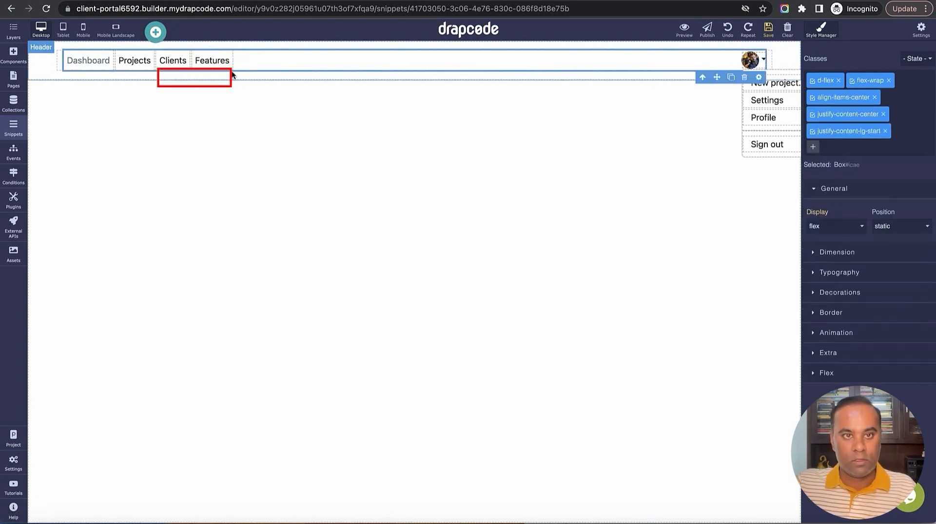
{"action": "left_click", "coordinate": [223, 65]}
{"action": "left_click", "coordinate": [227, 77]}
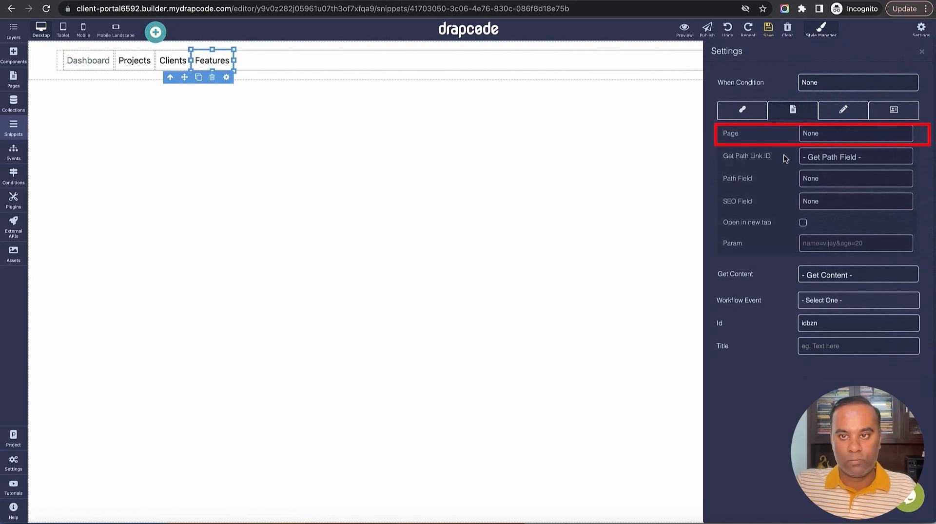
{"action": "left_click", "coordinate": [827, 136]}
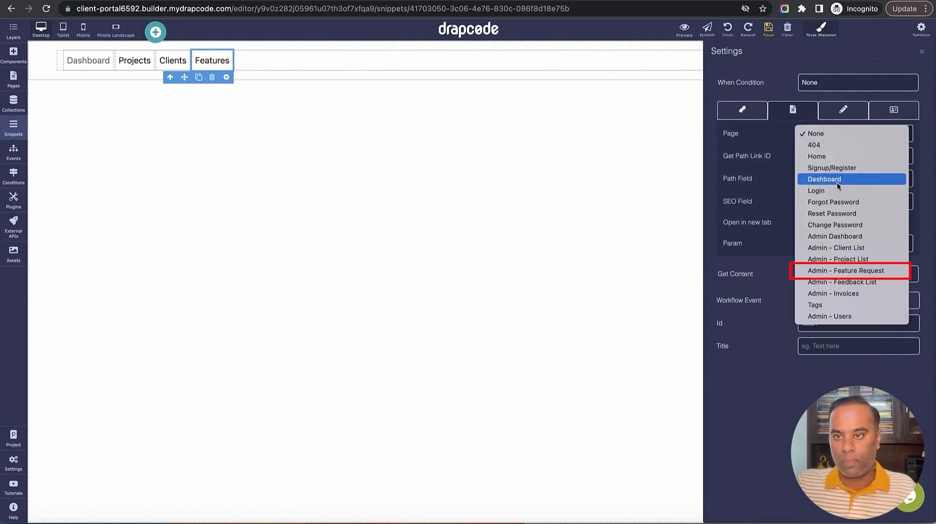
{"action": "left_click", "coordinate": [840, 271]}
{"action": "left_click", "coordinate": [769, 29]}
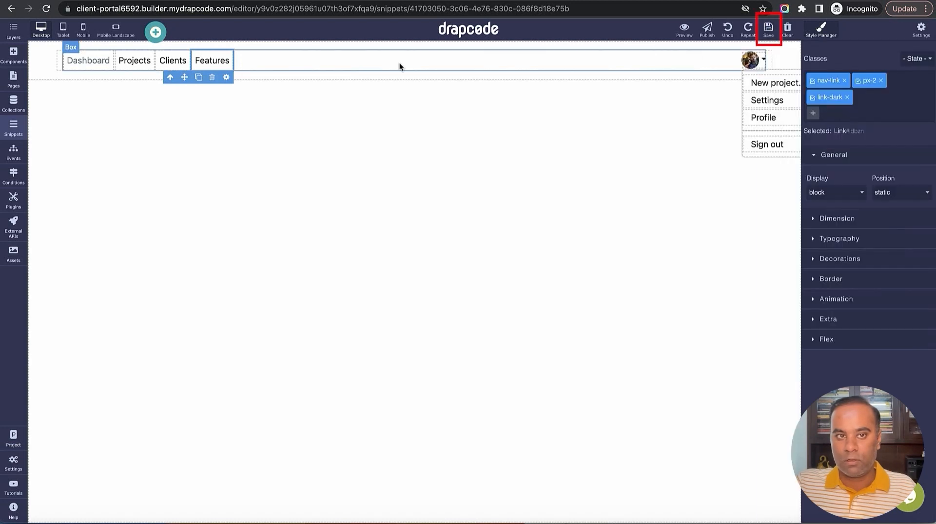
Point the Clients link to Admin - Client List and the Projects link to Admin - Project List
{"action": "left_click", "coordinate": [173, 60]}
{"action": "left_click", "coordinate": [184, 77]}
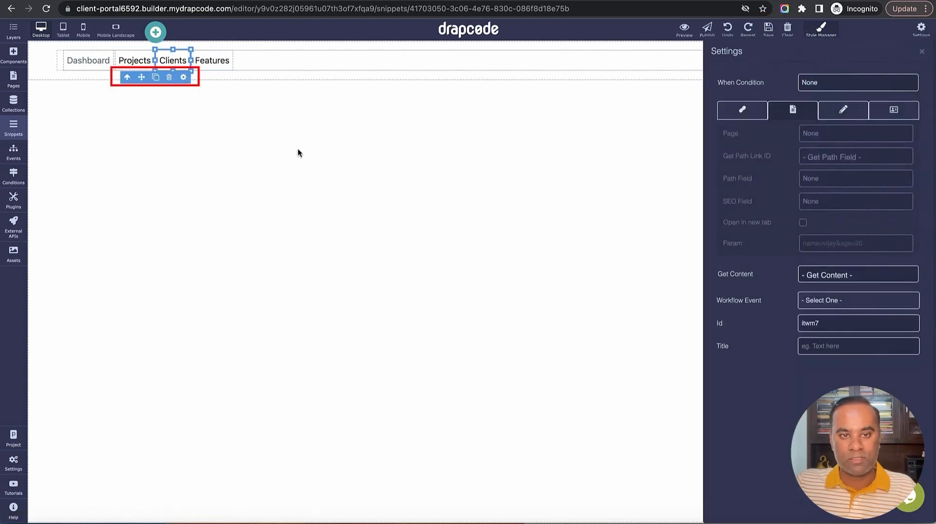
{"action": "left_click", "coordinate": [835, 135]}
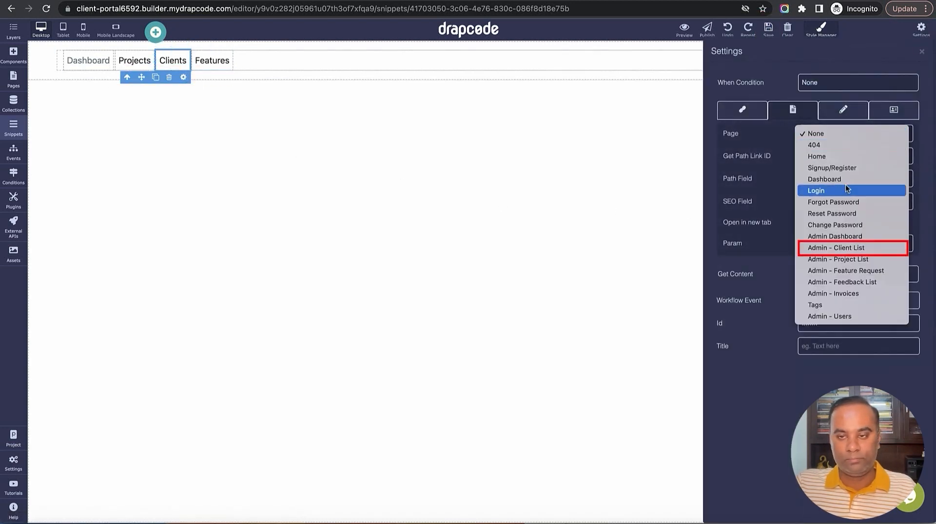
{"action": "left_click", "coordinate": [856, 249]}
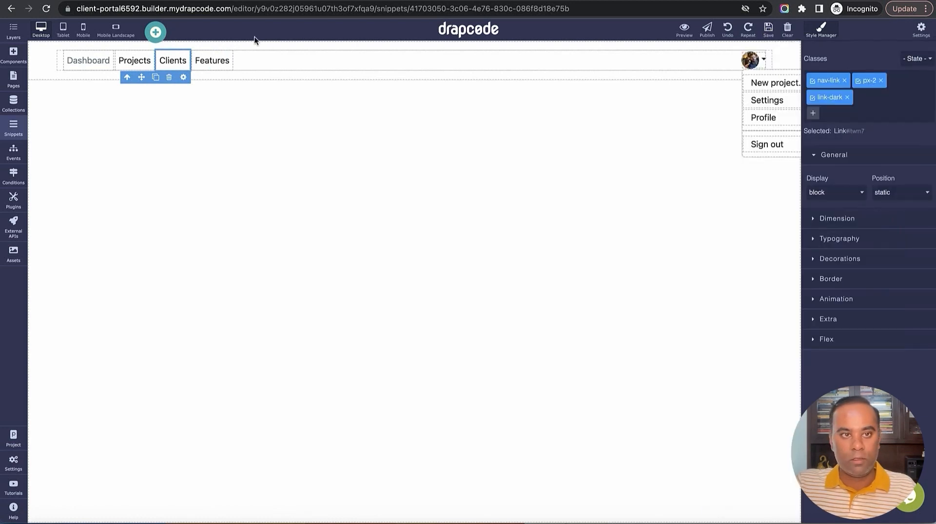
{"action": "left_click", "coordinate": [139, 61]}
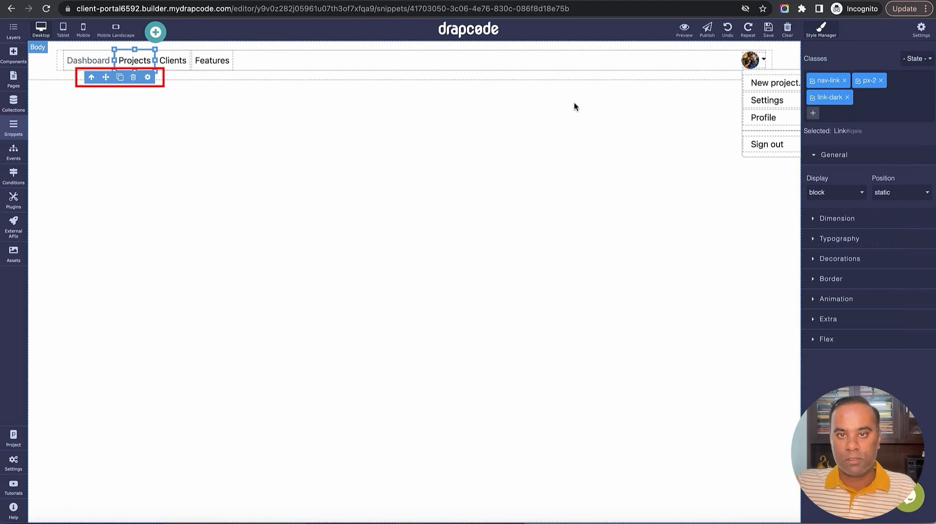
{"action": "left_click", "coordinate": [147, 77]}
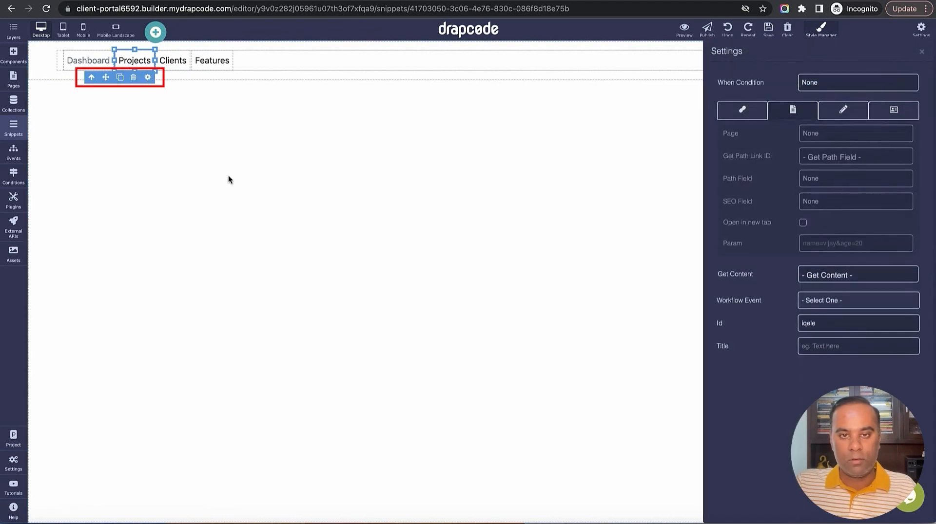
{"action": "left_click", "coordinate": [848, 139]}
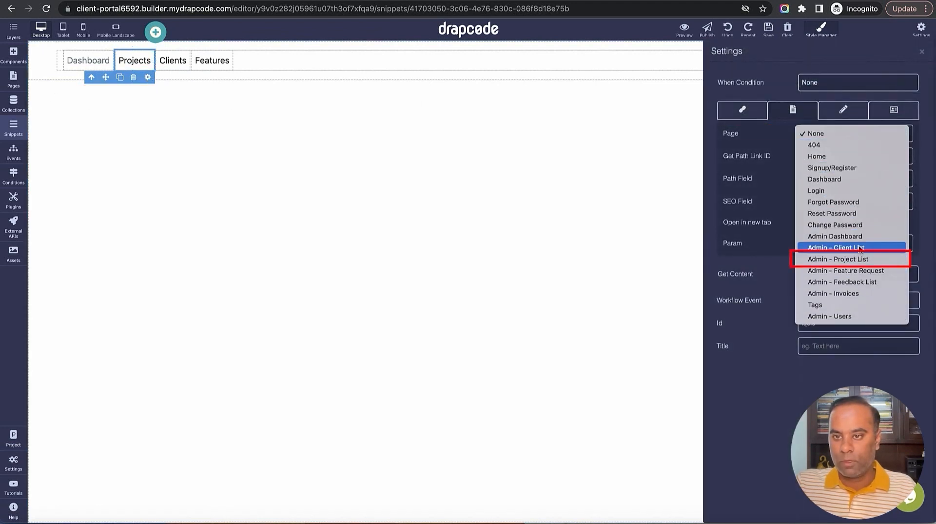
{"action": "left_click", "coordinate": [863, 260]}
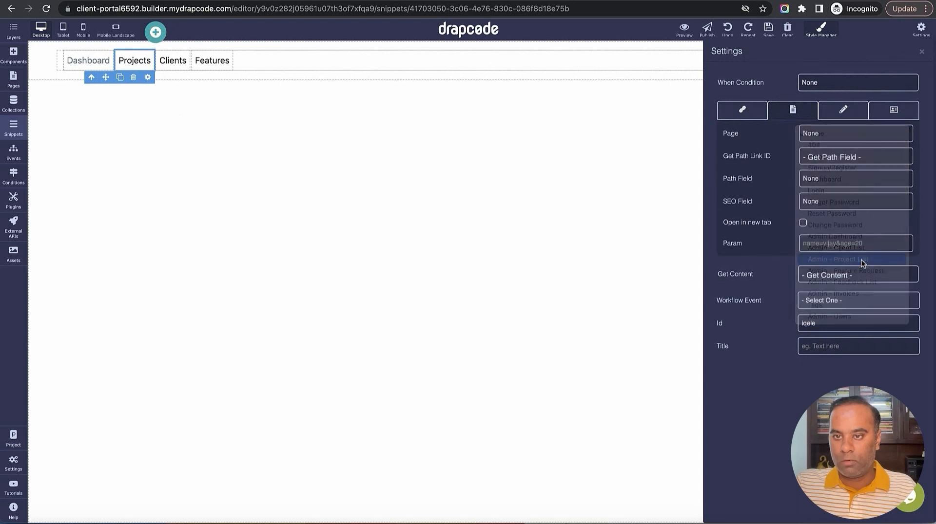
Save the header links and set the Sign out link's workflow event to Logout
{"action": "left_click", "coordinate": [768, 30]}
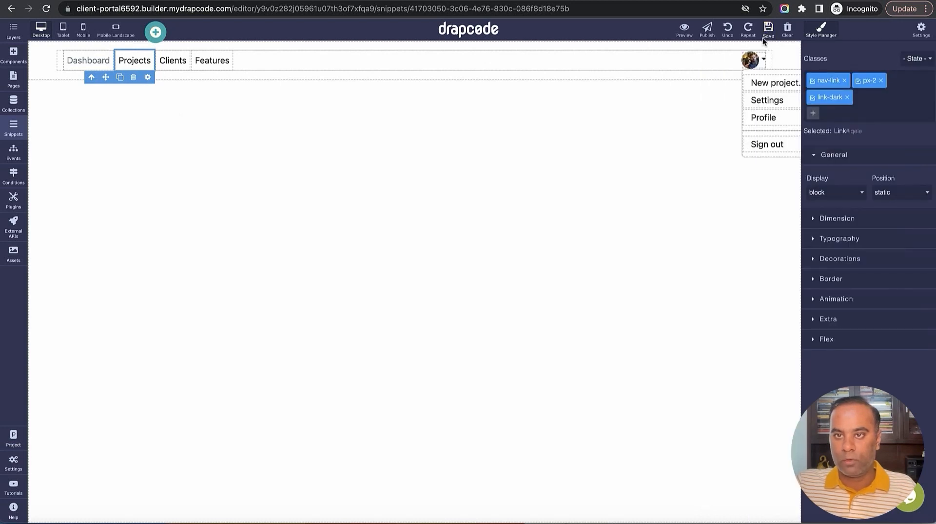
{"action": "left_click", "coordinate": [795, 143]}
{"action": "left_click", "coordinate": [794, 129]}
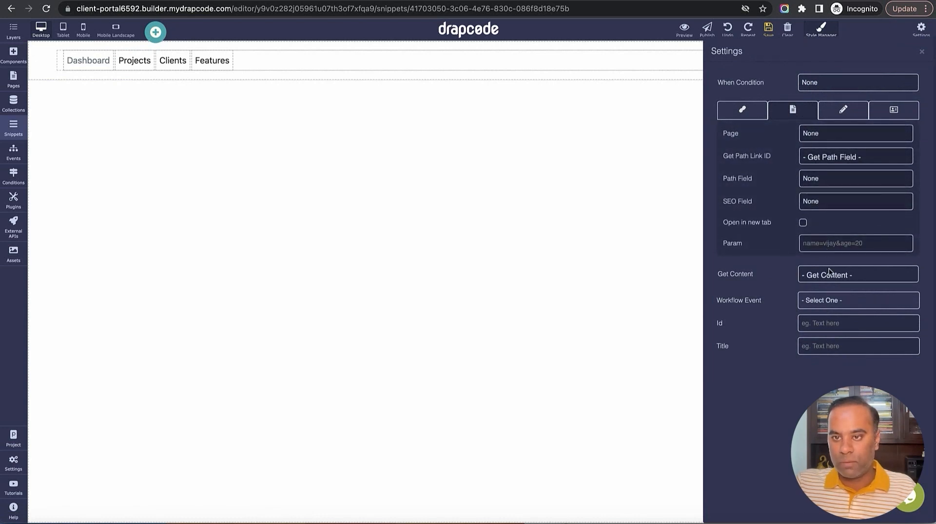
{"action": "left_click", "coordinate": [825, 301]}
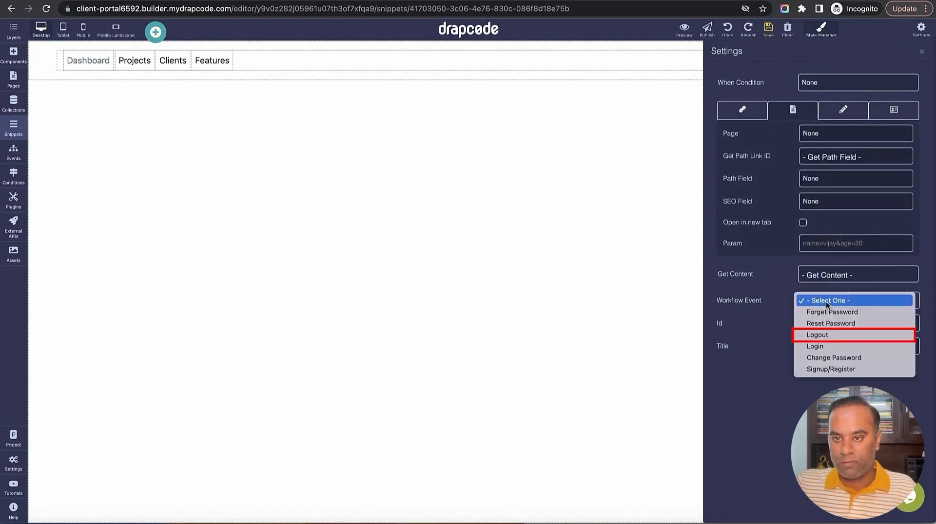
{"action": "left_click", "coordinate": [828, 335]}
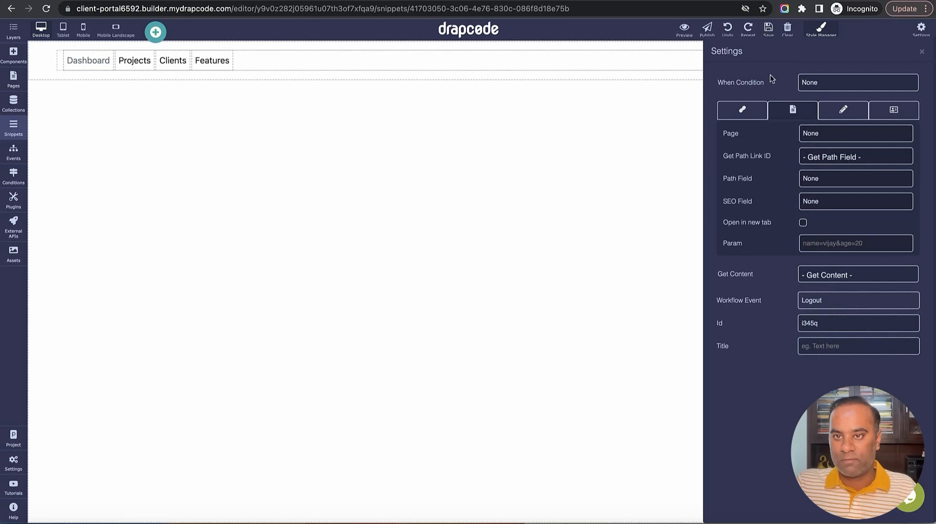
{"action": "left_click", "coordinate": [920, 52]}
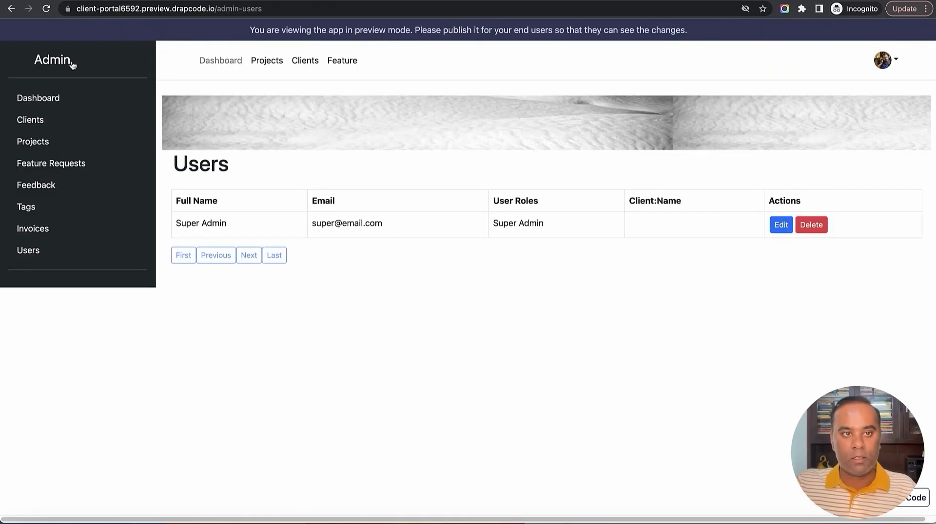
Reload the preview, open the Clients page, sign out from the account menu, then return to the builder
{"action": "left_click", "coordinate": [45, 8]}
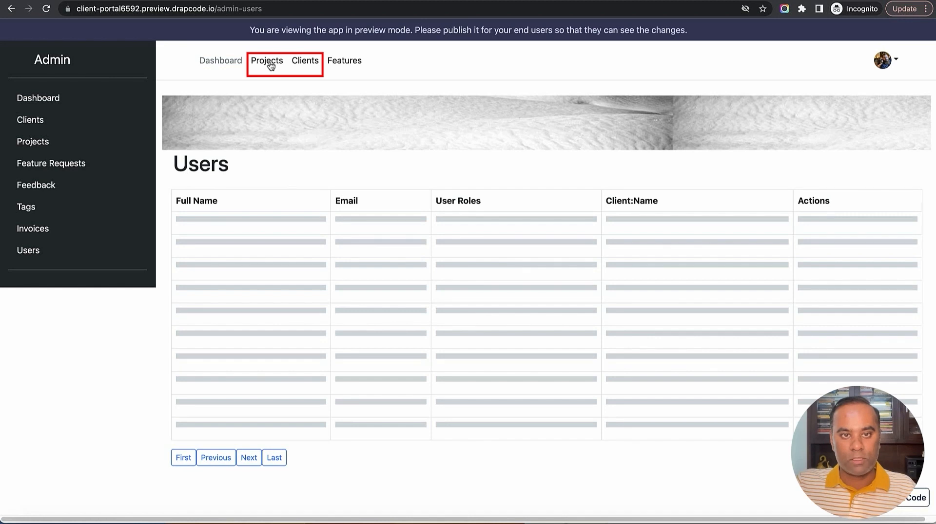
{"action": "left_click", "coordinate": [306, 67]}
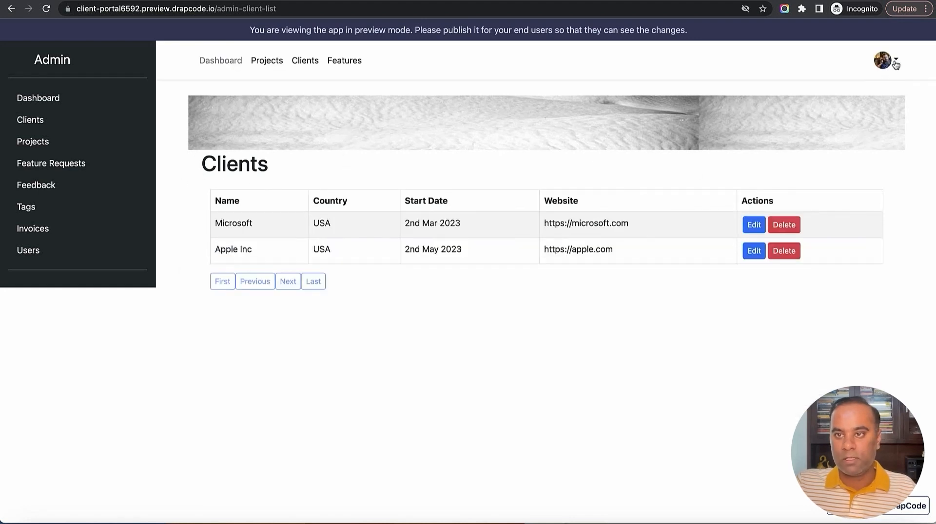
{"action": "left_click", "coordinate": [894, 61]}
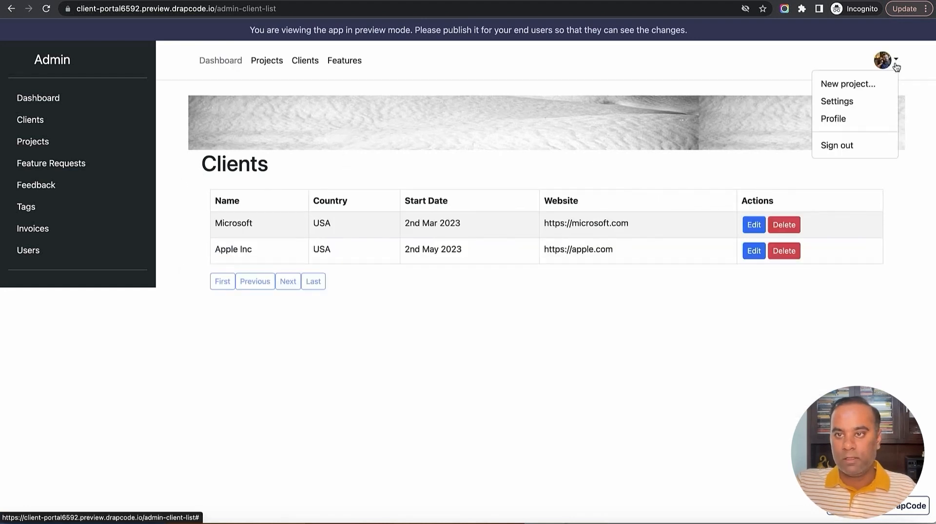
{"action": "left_click", "coordinate": [842, 146]}
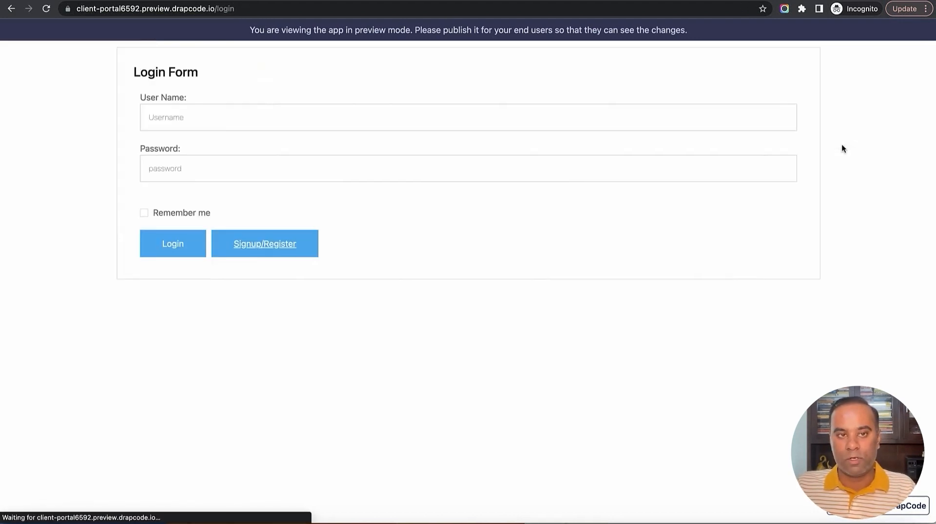
{"action": "key", "text": "ctrl+Tab"}
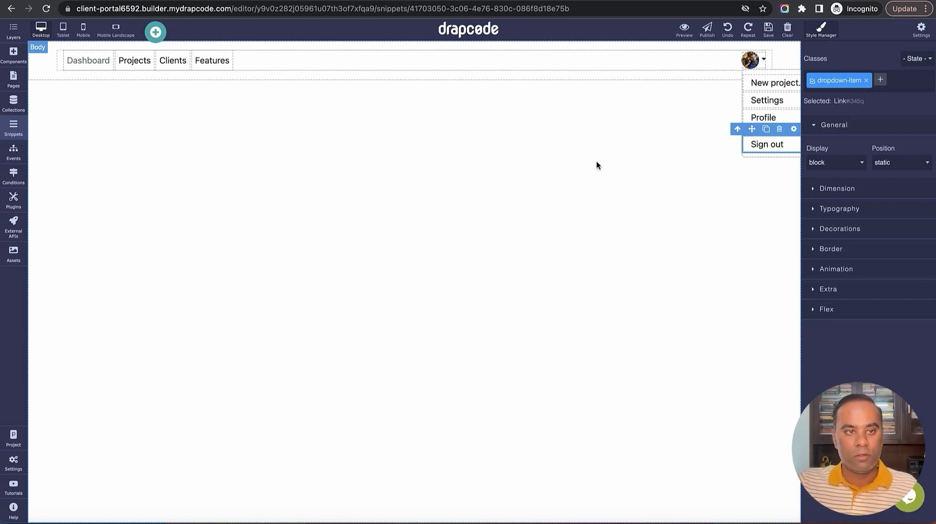
From the Pages list, start adding a new page
{"action": "left_click", "coordinate": [13, 84]}
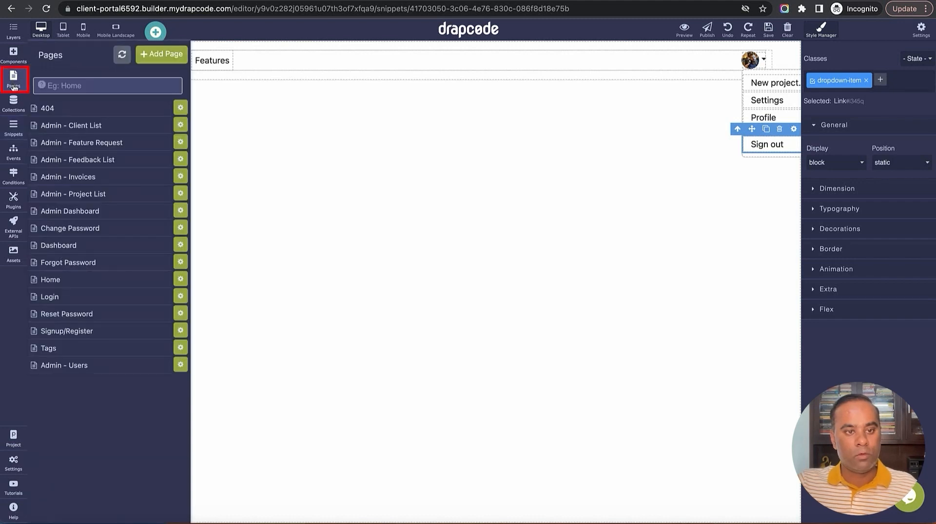
{"action": "left_click", "coordinate": [163, 58]}
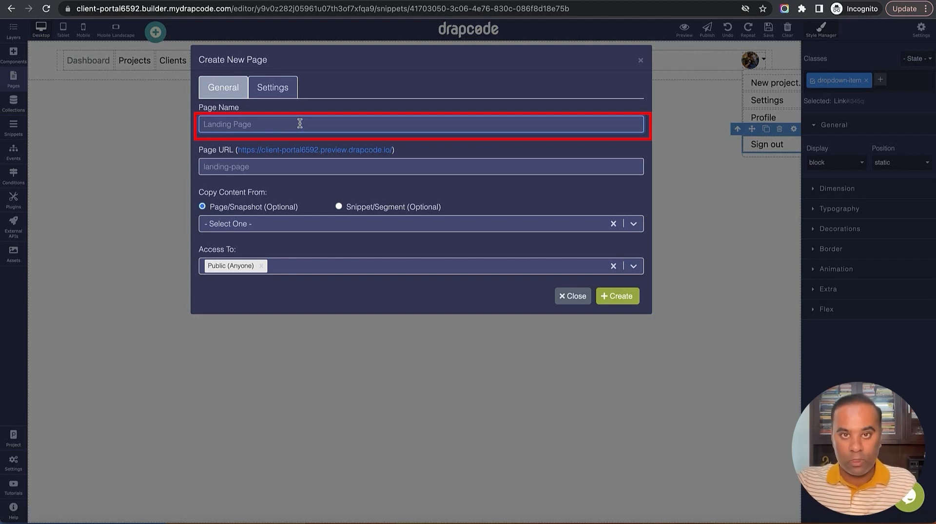
Create page 'Admin - Create Client', copied from Admin - Client List, with access limited to Super Admin Role
{"action": "type", "text": "Admin "}
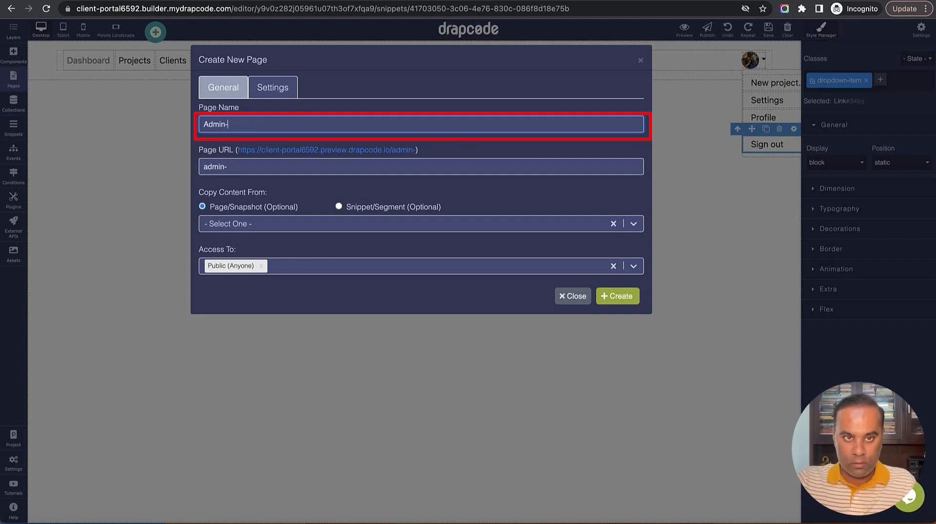
{"action": "type", "text": "Cre"}
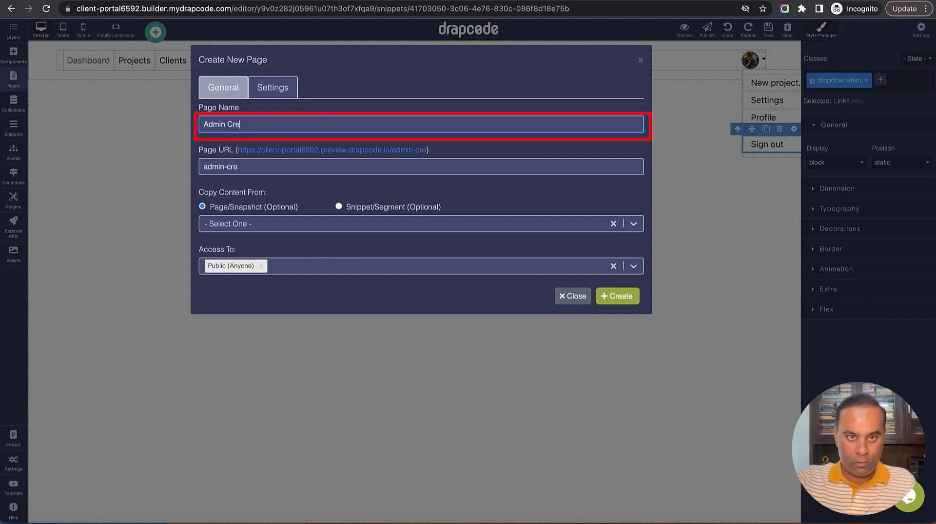
{"action": "type", "text": "atte Client"}
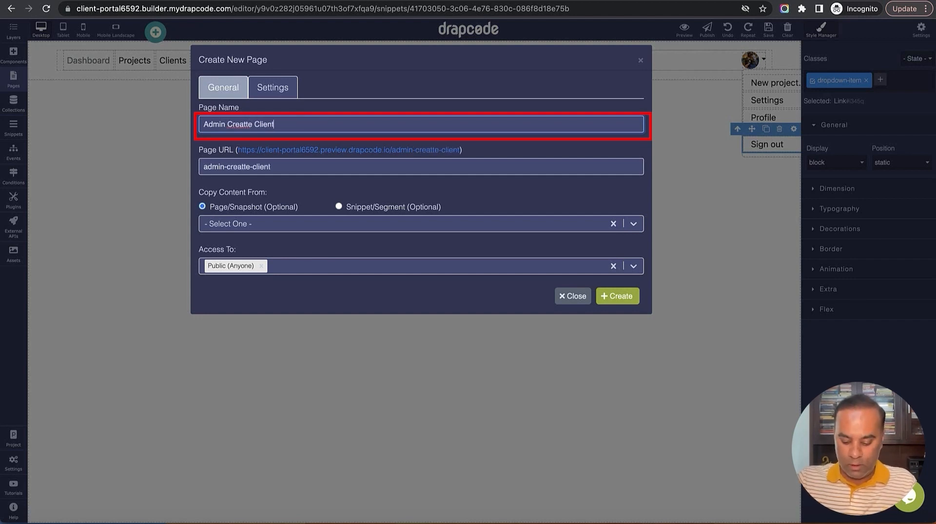
{"action": "left_click", "coordinate": [252, 125]}
{"action": "key", "text": "BackSpace"}
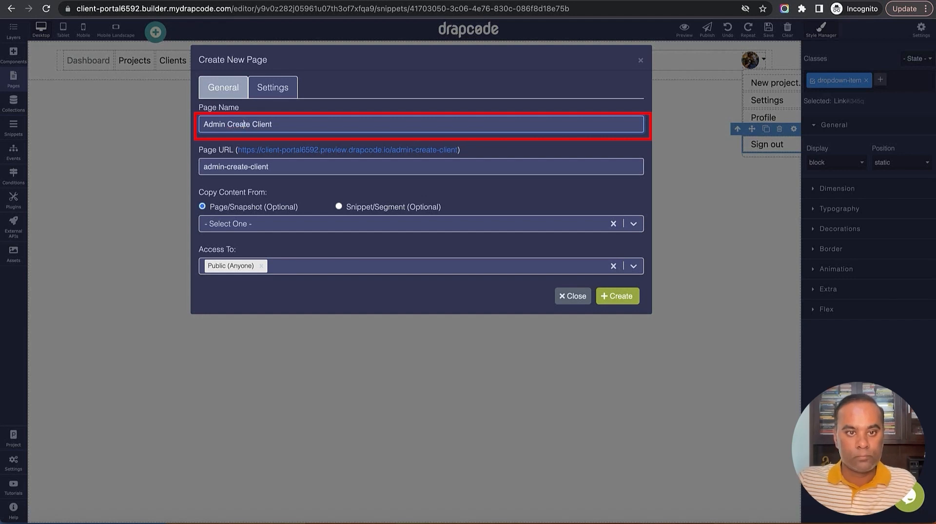
{"action": "type", "text": "-"}
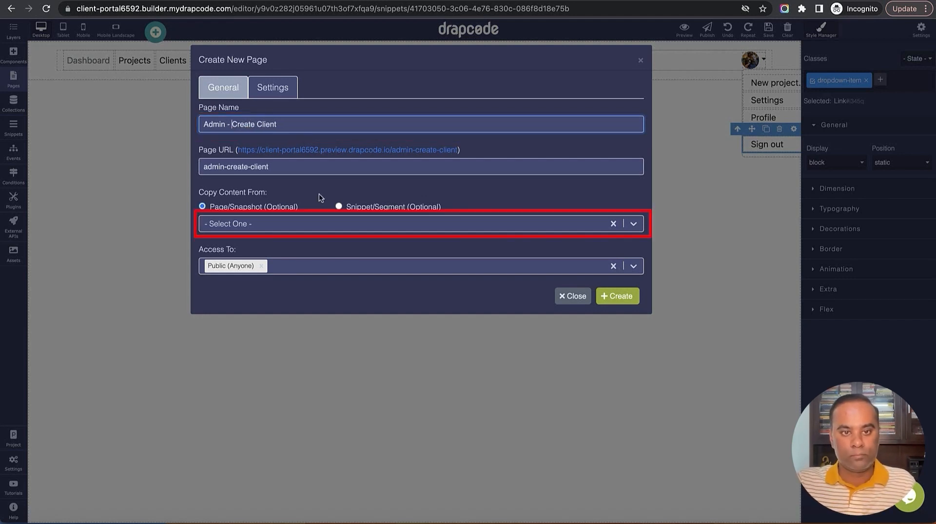
{"action": "left_click", "coordinate": [322, 224]}
{"action": "left_click", "coordinate": [322, 279]}
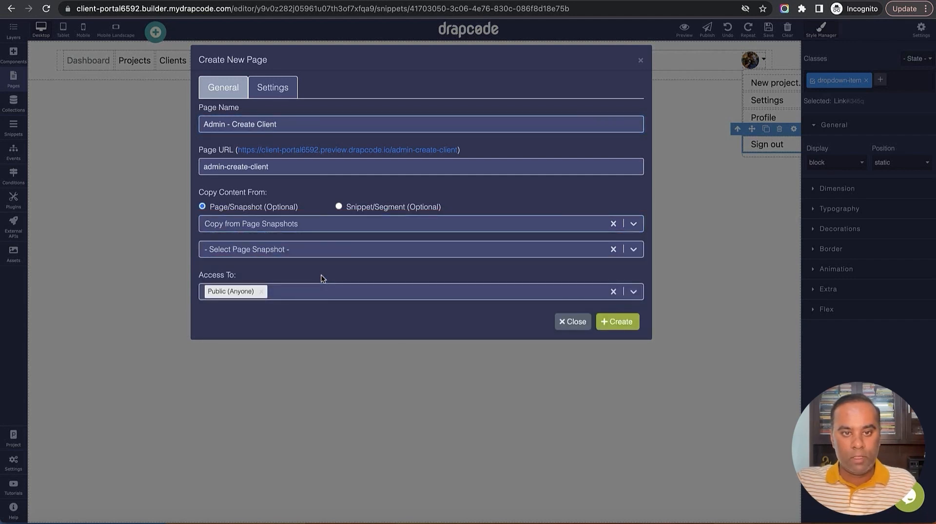
{"action": "left_click", "coordinate": [317, 229]}
{"action": "left_click", "coordinate": [315, 266]}
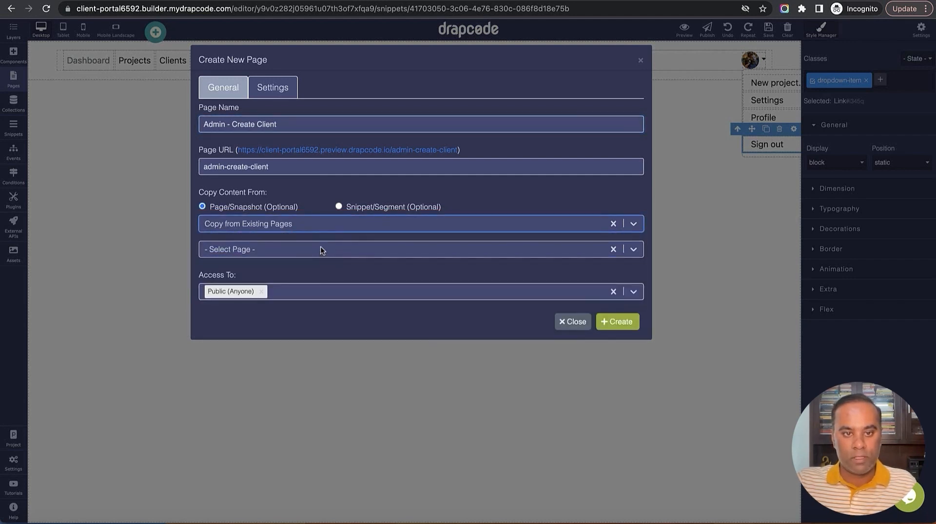
{"action": "left_click", "coordinate": [320, 249]}
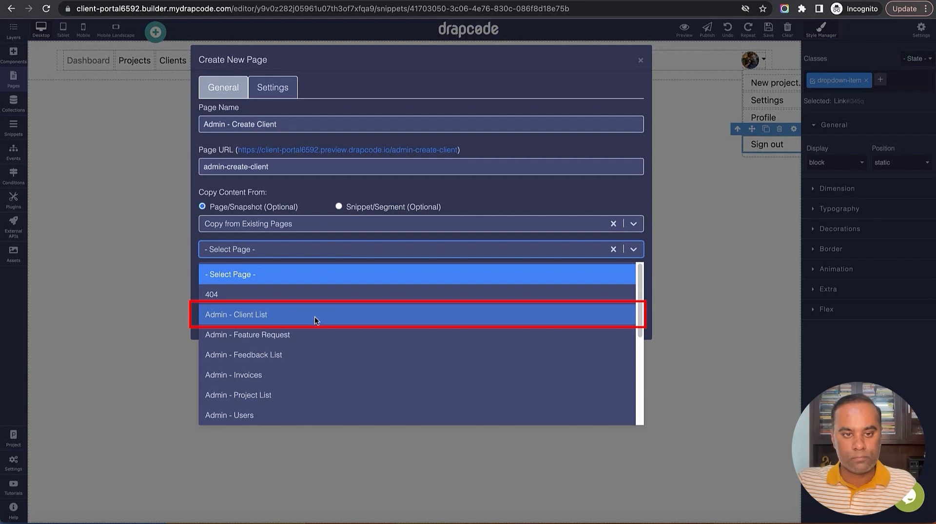
{"action": "left_click", "coordinate": [314, 316]}
{"action": "left_click", "coordinate": [313, 292]}
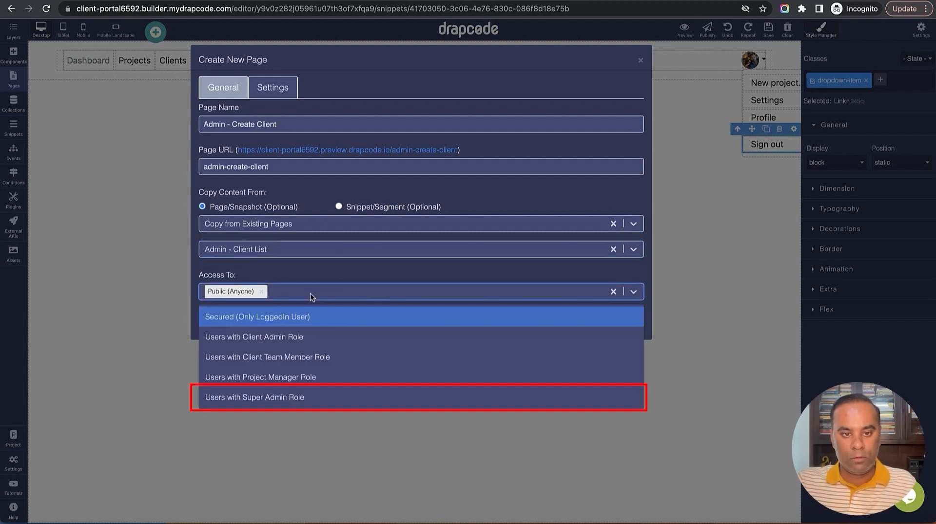
{"action": "left_click", "coordinate": [300, 398]}
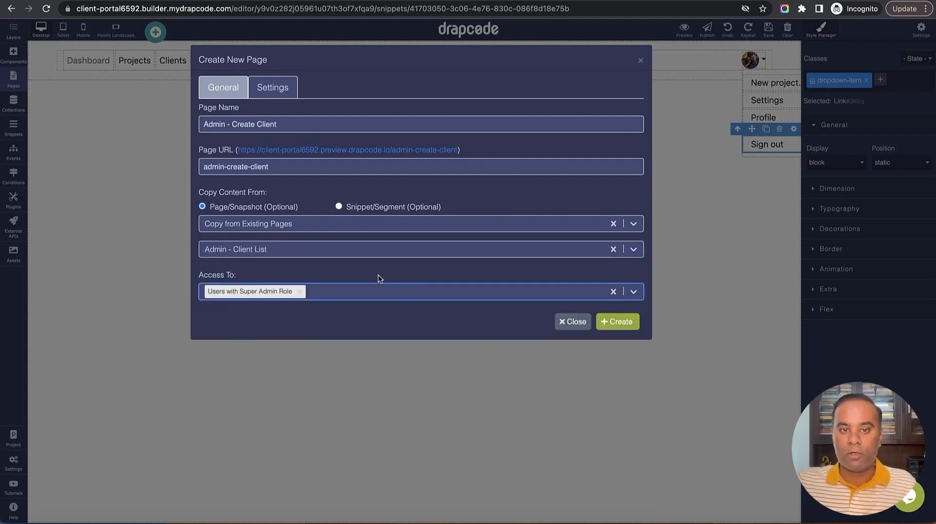
{"action": "left_click", "coordinate": [617, 323]}
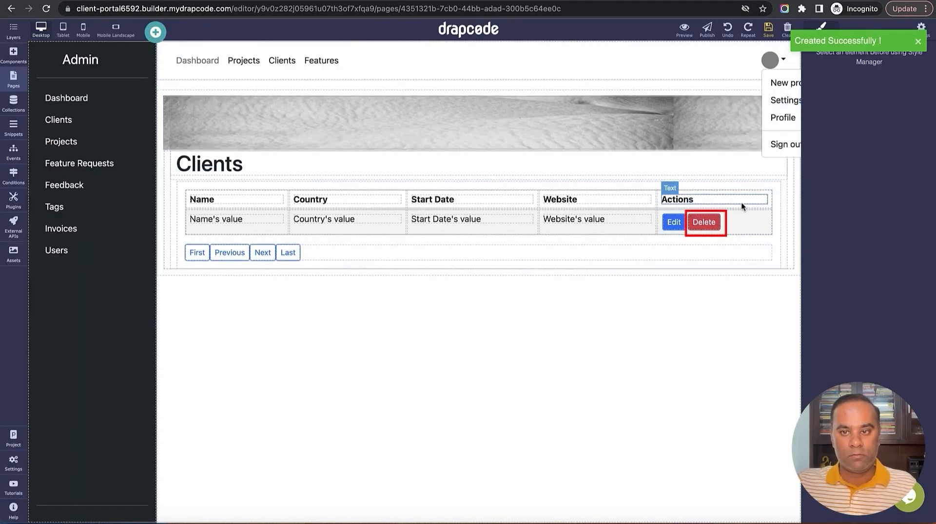
Delete the copied clients data table and change the page heading to 'Create Client'
{"action": "left_click", "coordinate": [773, 200]}
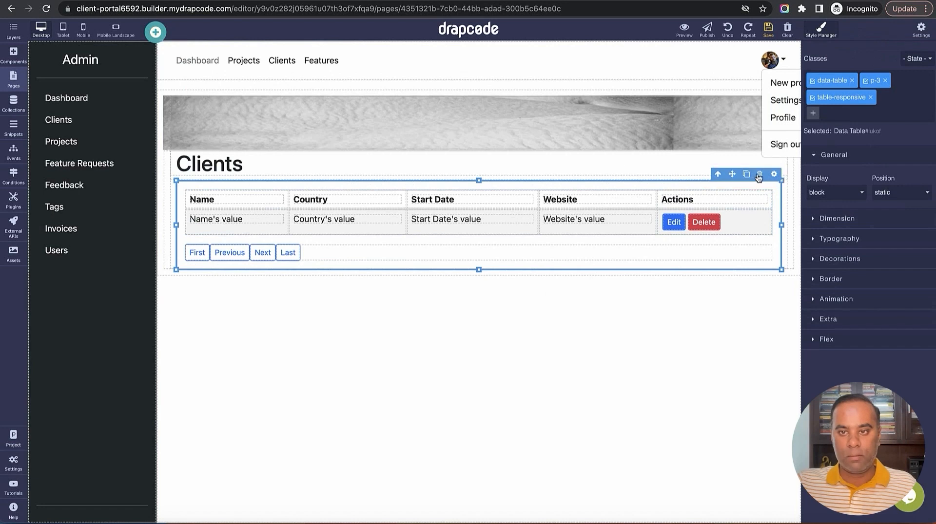
{"action": "left_click", "coordinate": [774, 175]}
{"action": "left_click", "coordinate": [210, 164]}
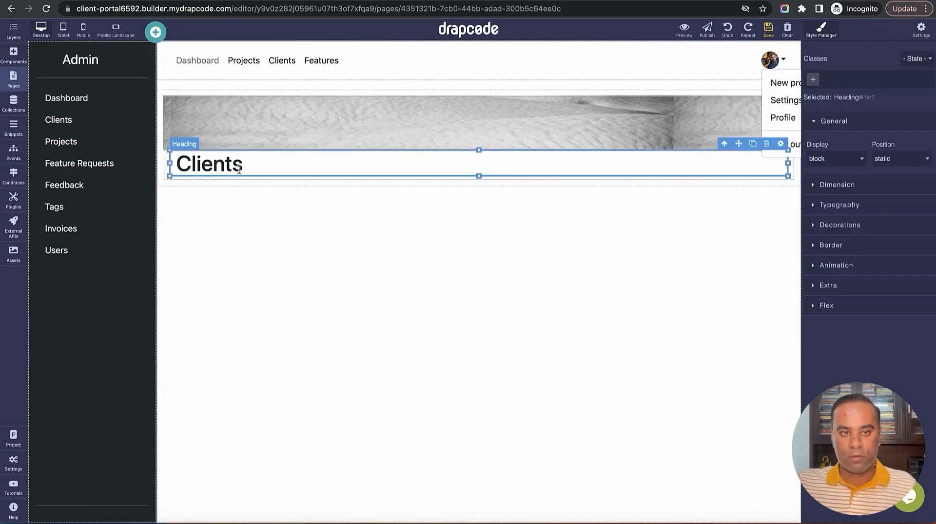
{"action": "double_click", "coordinate": [210, 165]}
{"action": "type", "text": "Create "}
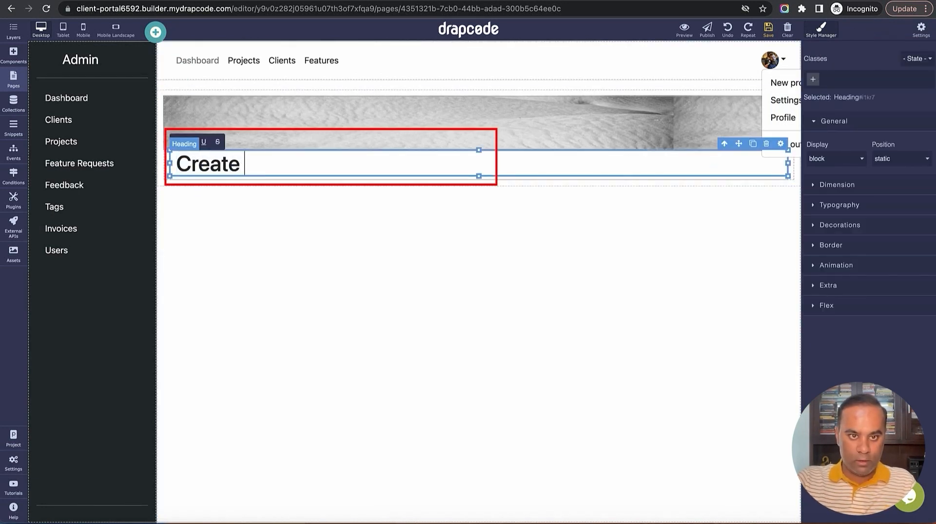
{"action": "type", "text": "Client"}
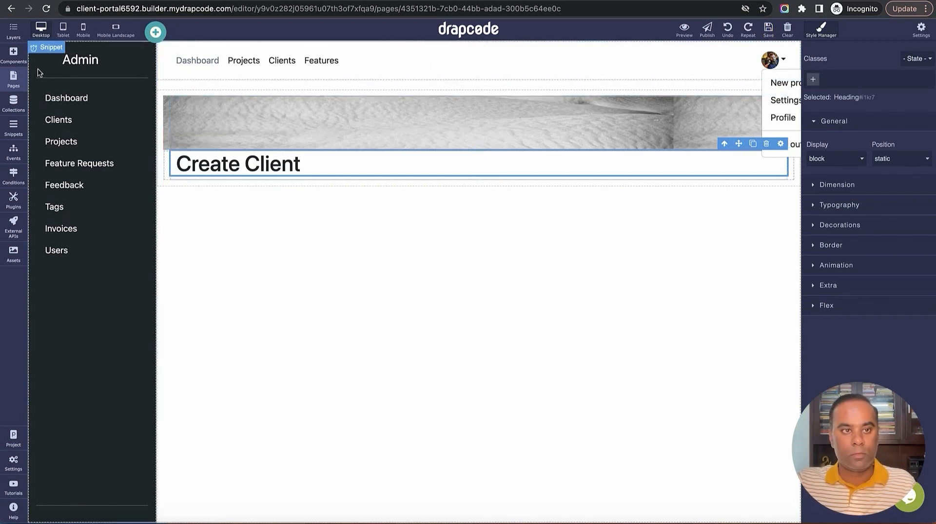
{"action": "left_click", "coordinate": [13, 57]}
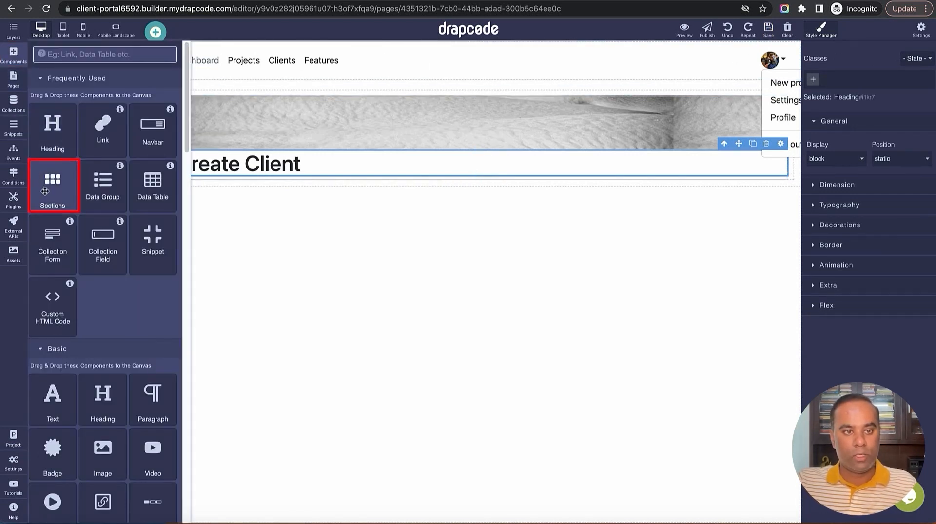
Add a 2 Columns Basic section below the heading, with a Client collection form in the left column
{"action": "left_click_drag", "start_coordinate": [45, 191], "coordinate": [382, 180]}
{"action": "left_click", "coordinate": [358, 137]}
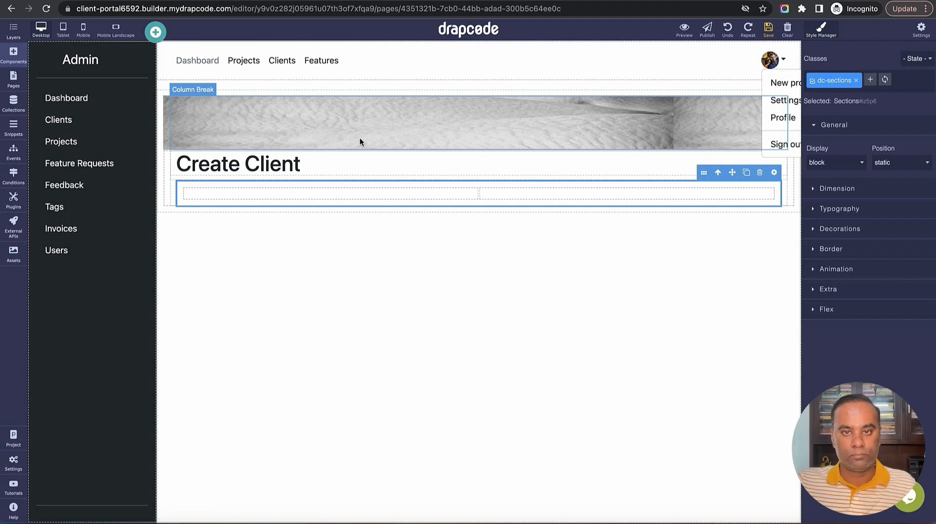
{"action": "left_click", "coordinate": [13, 54]}
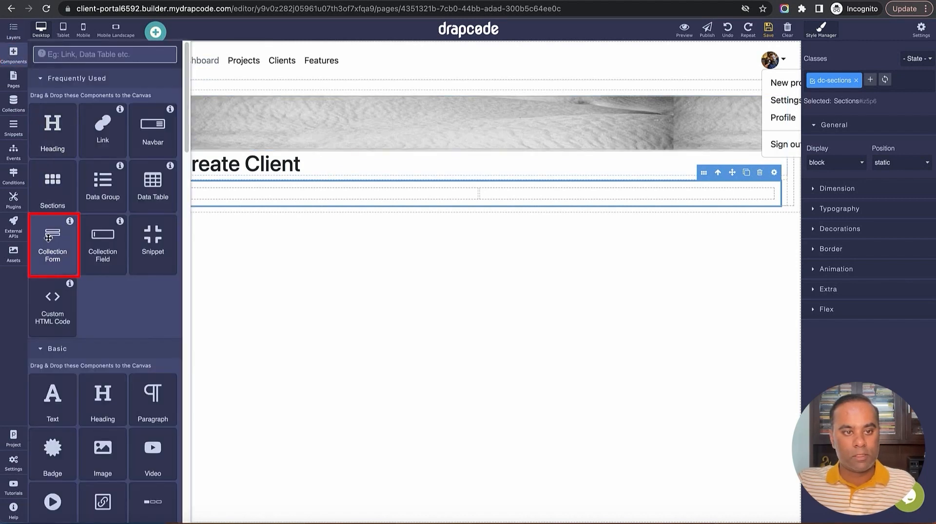
{"action": "mouse_move", "coordinate": [52, 238]}
{"action": "left_mouse_down"}
{"action": "mouse_move", "coordinate": [319, 222]}
{"action": "mouse_move", "coordinate": [349, 192]}
{"action": "mouse_move", "coordinate": [328, 194]}
{"action": "left_mouse_up"}
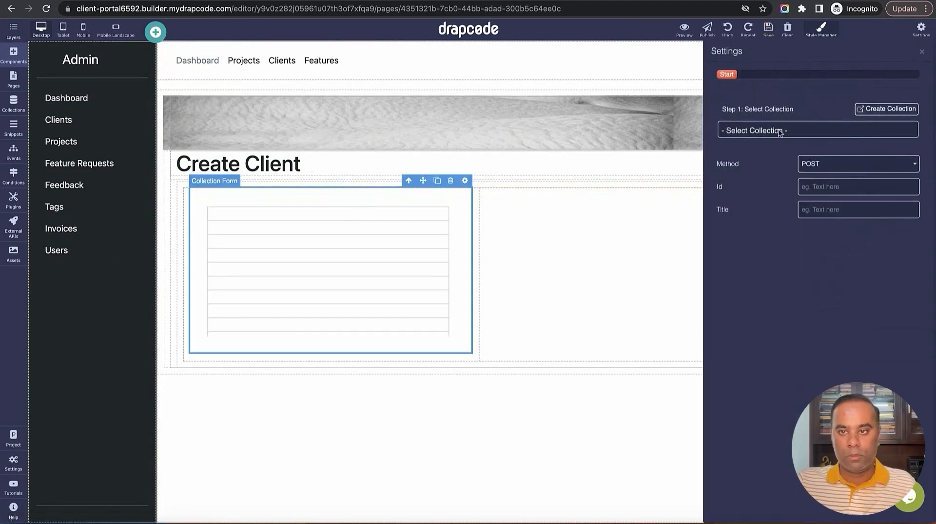
{"action": "left_click", "coordinate": [779, 131]}
{"action": "left_click", "coordinate": [778, 146]}
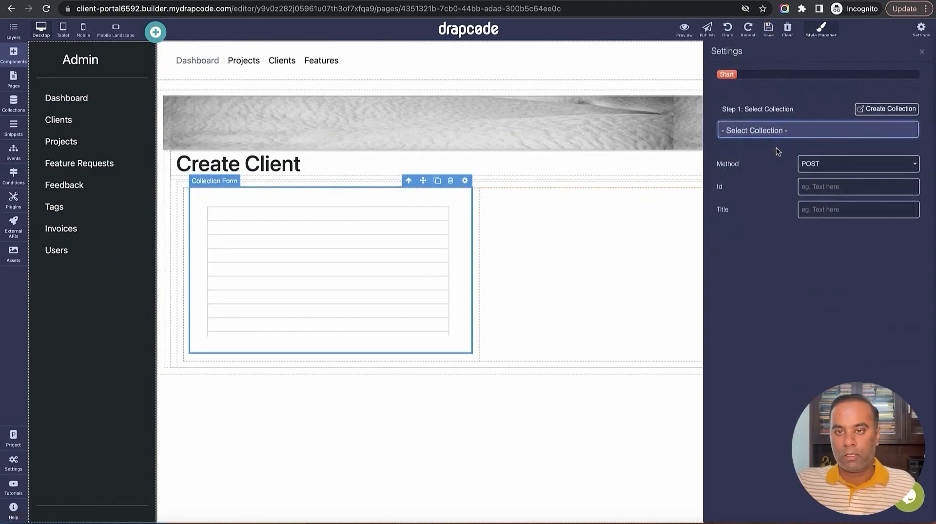
{"action": "left_click", "coordinate": [921, 51]}
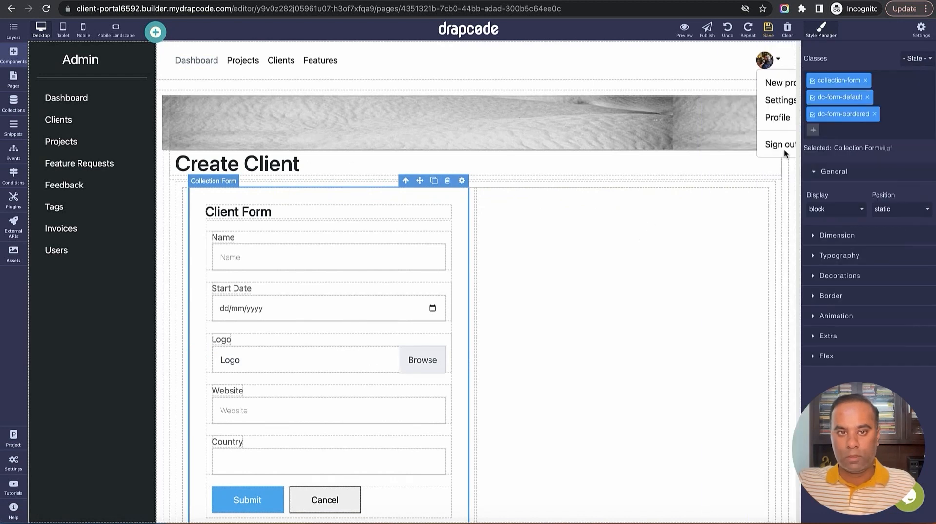
{"action": "left_click", "coordinate": [586, 186]}
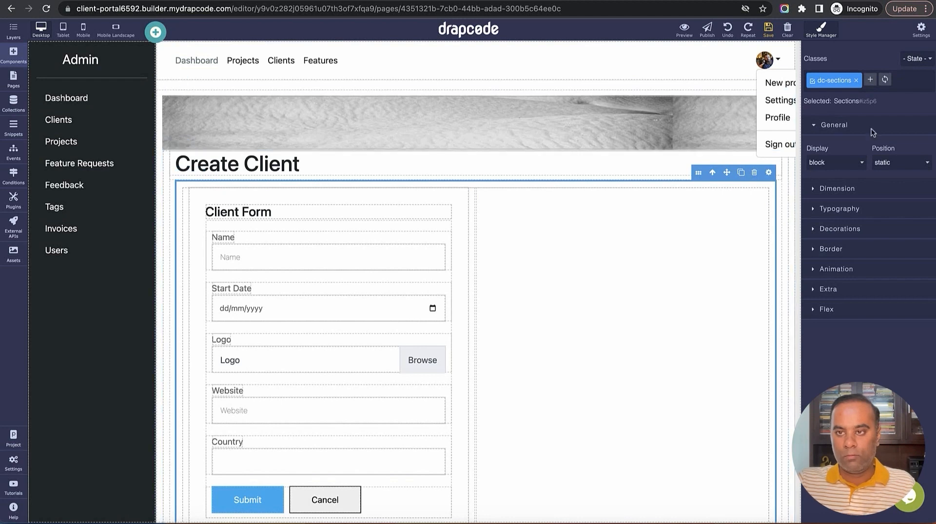
Remove the section's dc-sections class and set the heading container's right and left padding to 0
{"action": "left_click", "coordinate": [856, 81]}
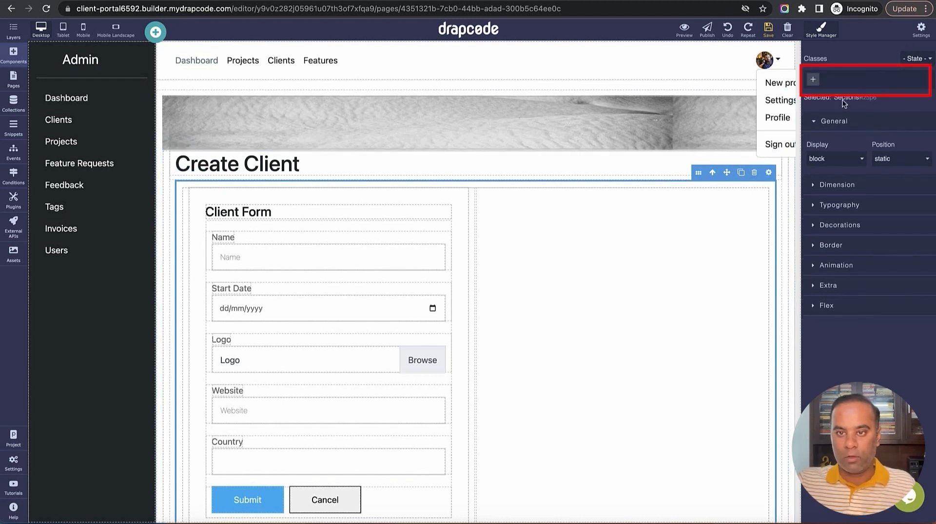
{"action": "scroll", "coordinate": [577, 246], "scroll_direction": "down", "scroll_amount": 1}
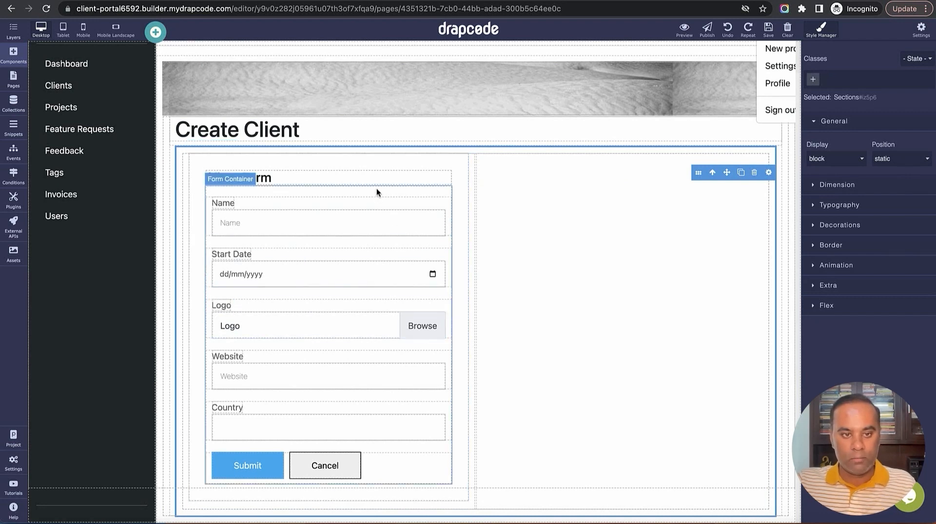
{"action": "left_click", "coordinate": [372, 137]}
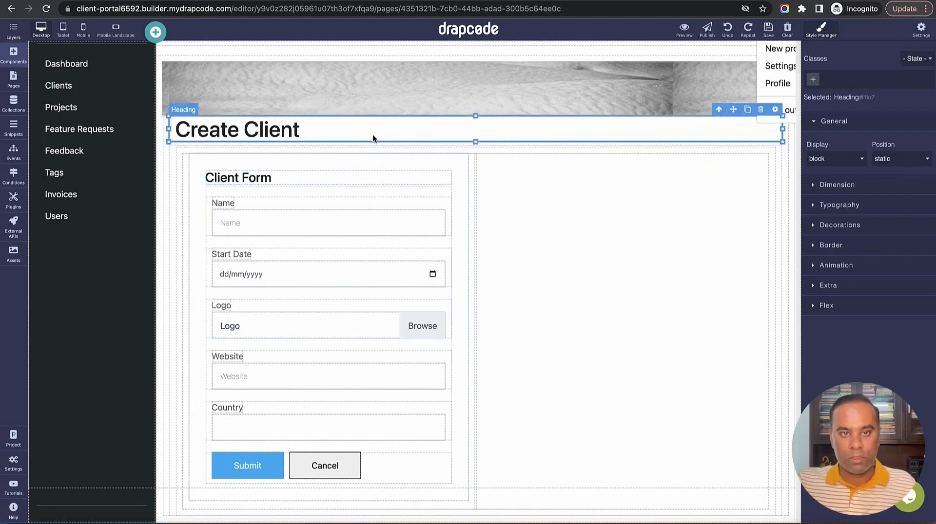
{"action": "left_click", "coordinate": [172, 178]}
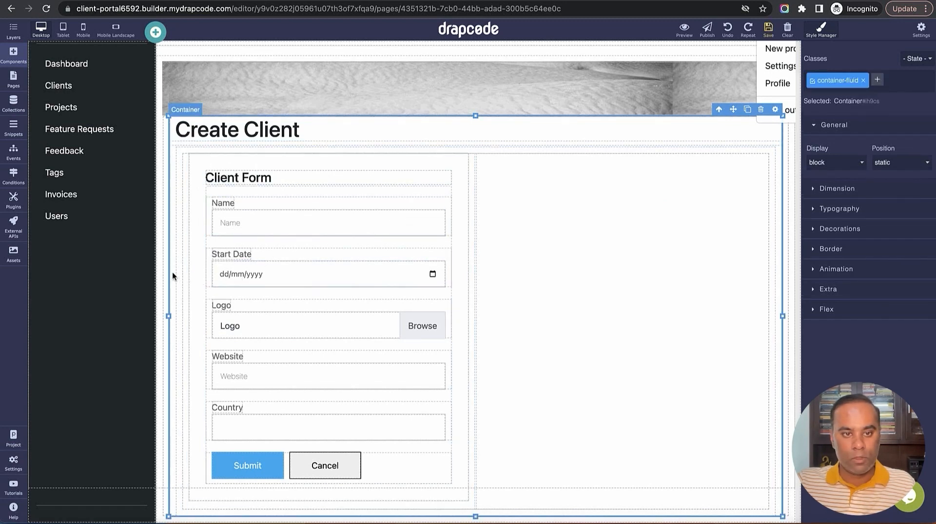
{"action": "left_click", "coordinate": [837, 189]}
{"action": "scroll", "coordinate": [862, 293], "scroll_direction": "down", "scroll_amount": 2}
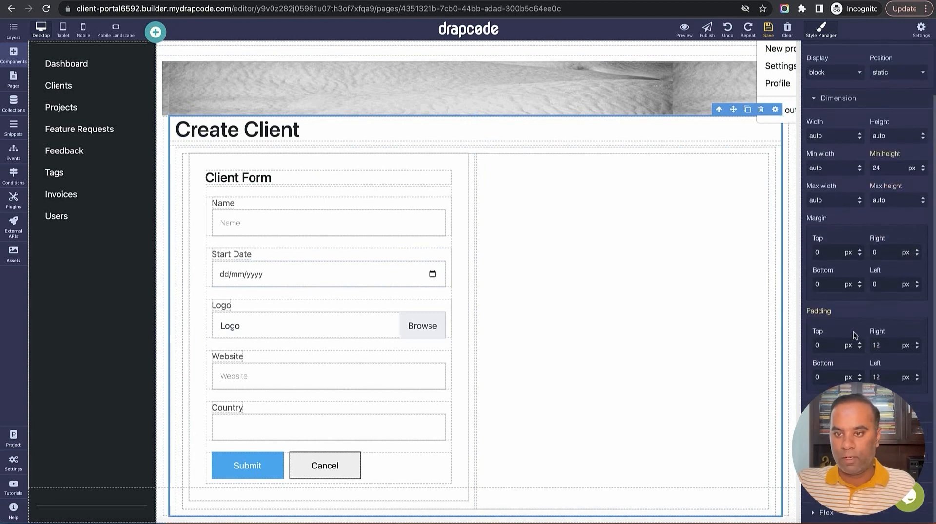
{"action": "double_click", "coordinate": [886, 346]}
{"action": "type", "text": "0"}
{"action": "left_click", "coordinate": [888, 374]}
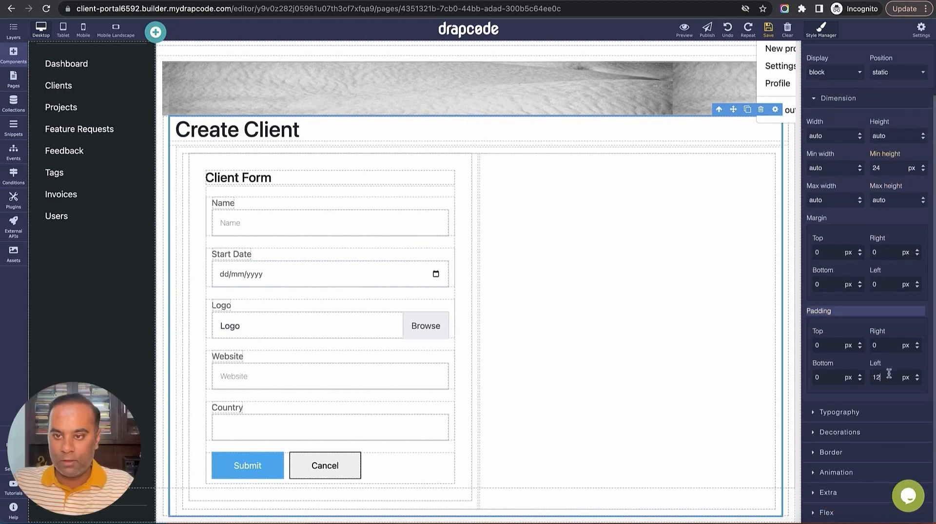
{"action": "double_click", "coordinate": [889, 374]}
{"action": "type", "text": "0"}
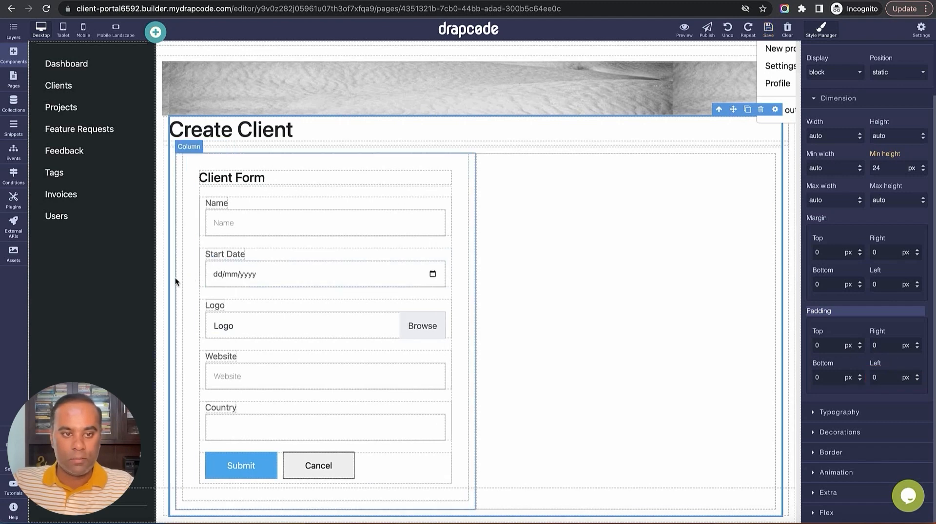
Set the two-column section's top, right and bottom padding to 0
{"action": "left_click", "coordinate": [174, 283]}
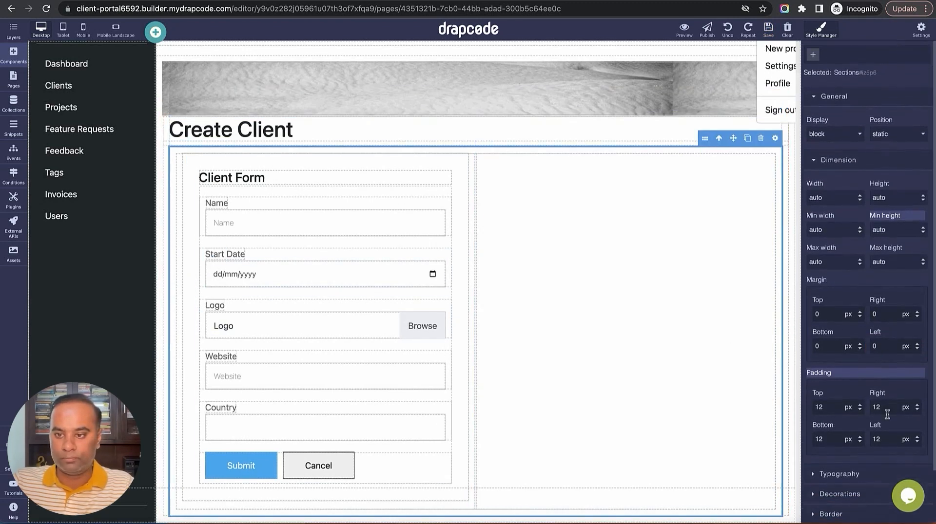
{"action": "scroll", "coordinate": [846, 380], "scroll_direction": "down", "scroll_amount": 1}
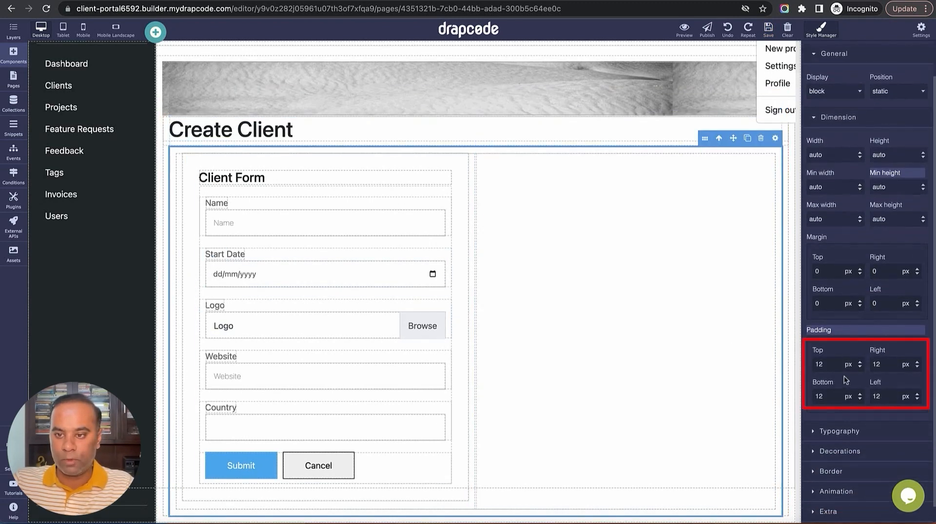
{"action": "double_click", "coordinate": [892, 367]}
{"action": "type", "text": "0"}
{"action": "double_click", "coordinate": [890, 393]}
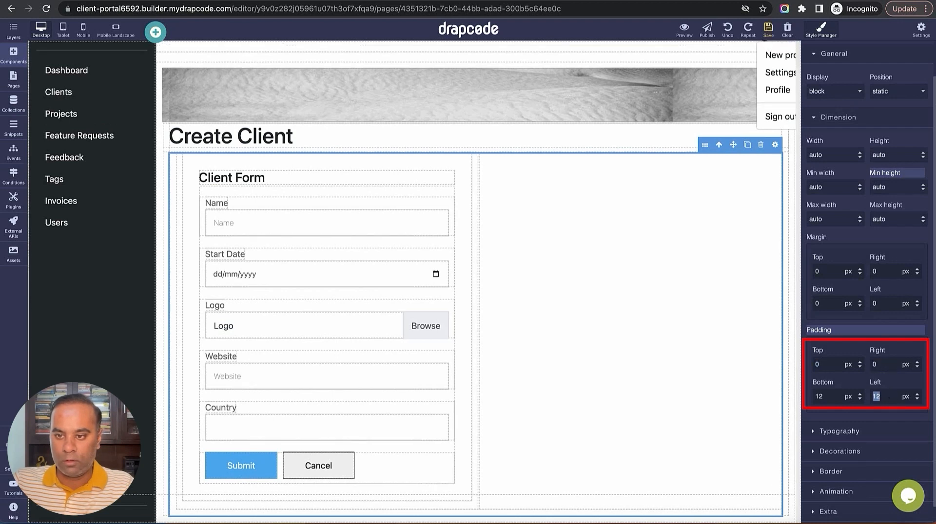
{"action": "type", "text": "0"}
{"action": "left_click", "coordinate": [825, 399]}
{"action": "type", "text": "0"}
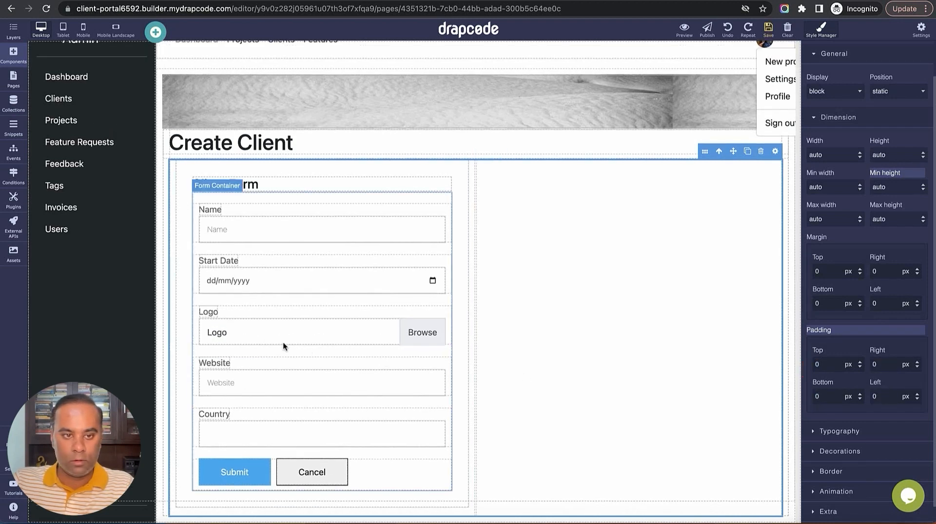
Set the left form column's right and left padding to 0
{"action": "left_click", "coordinate": [172, 337]}
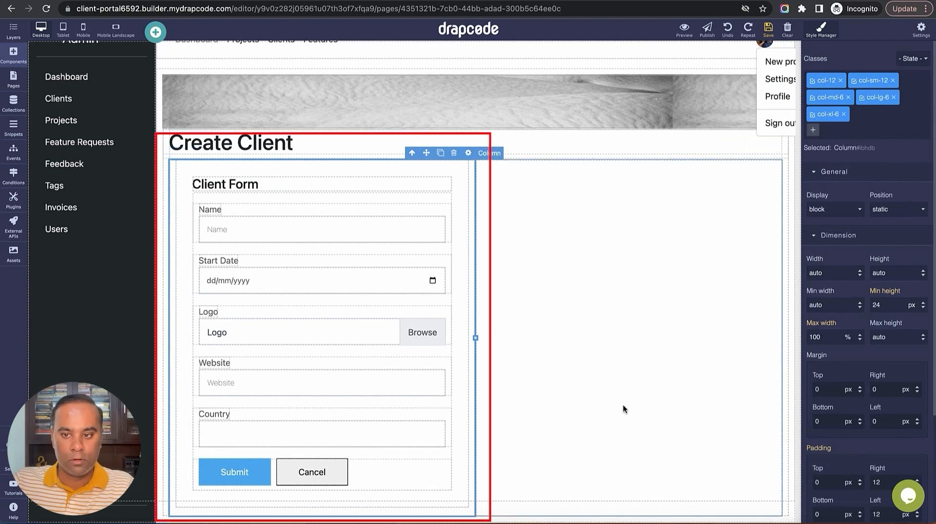
{"action": "scroll", "coordinate": [883, 434], "scroll_direction": "down", "scroll_amount": 2}
{"action": "double_click", "coordinate": [890, 390]}
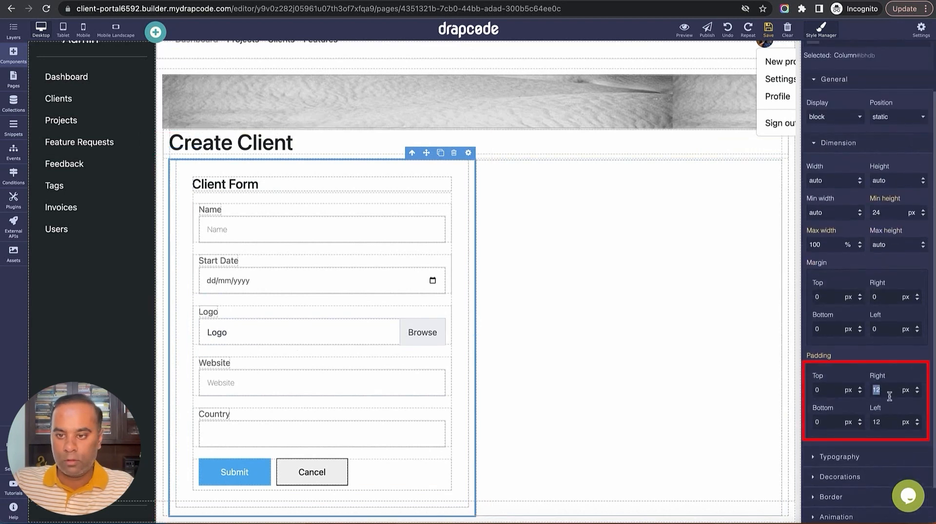
{"action": "type", "text": "0"}
{"action": "double_click", "coordinate": [890, 422]}
{"action": "type", "text": "0"}
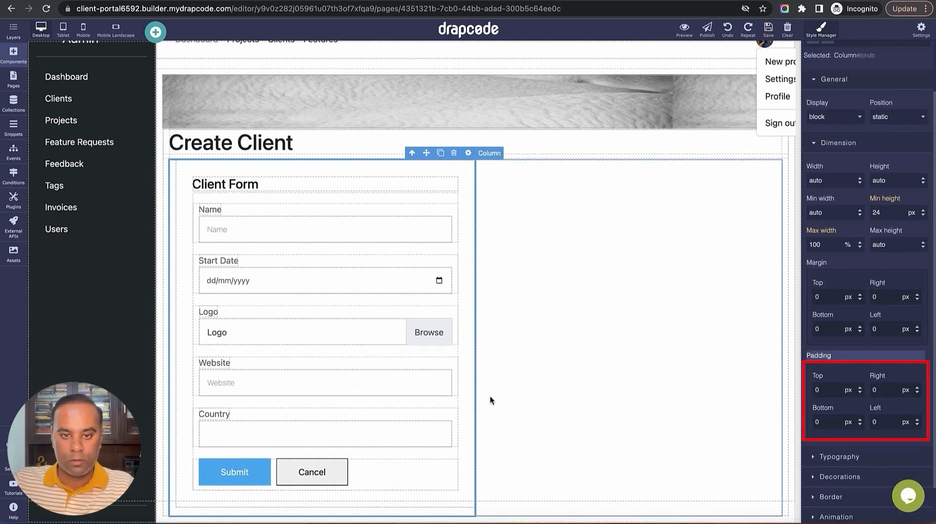
Set the two-column row's margins, including the left margin, to 0
{"action": "left_click", "coordinate": [508, 397]}
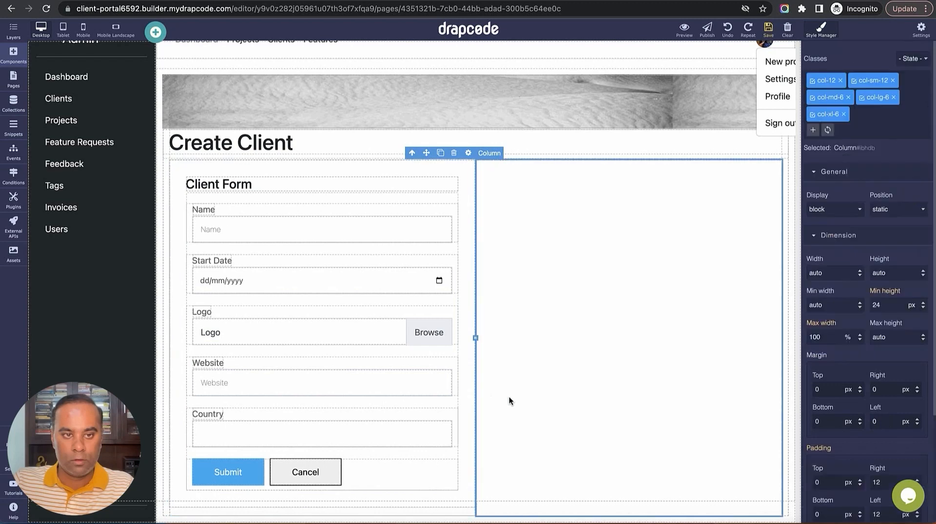
{"action": "left_click", "coordinate": [470, 235]}
{"action": "left_click", "coordinate": [412, 153]}
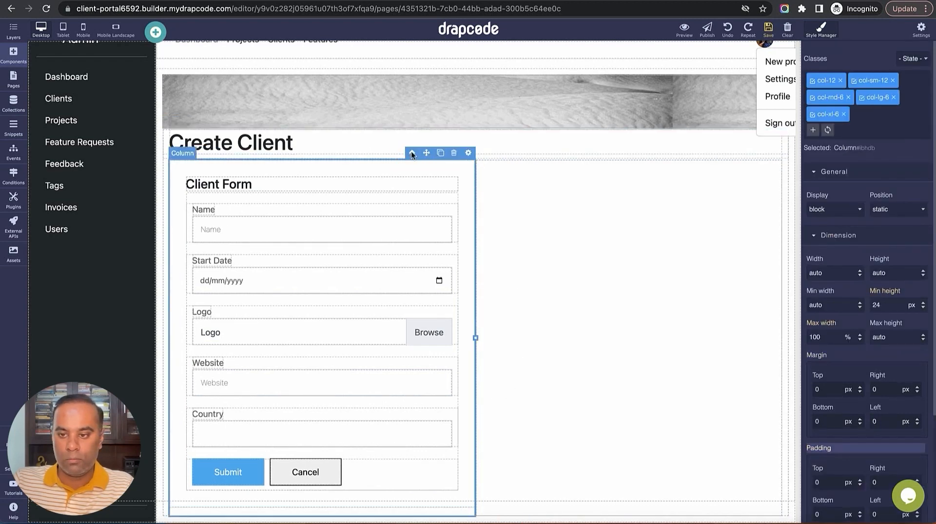
{"action": "left_click", "coordinate": [411, 154]}
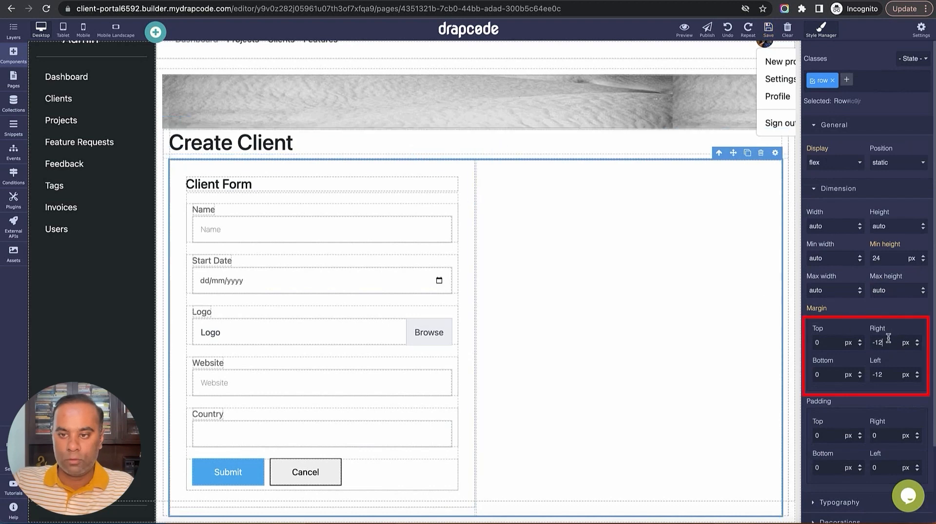
{"action": "type", "text": "0"}
{"action": "double_click", "coordinate": [893, 375]}
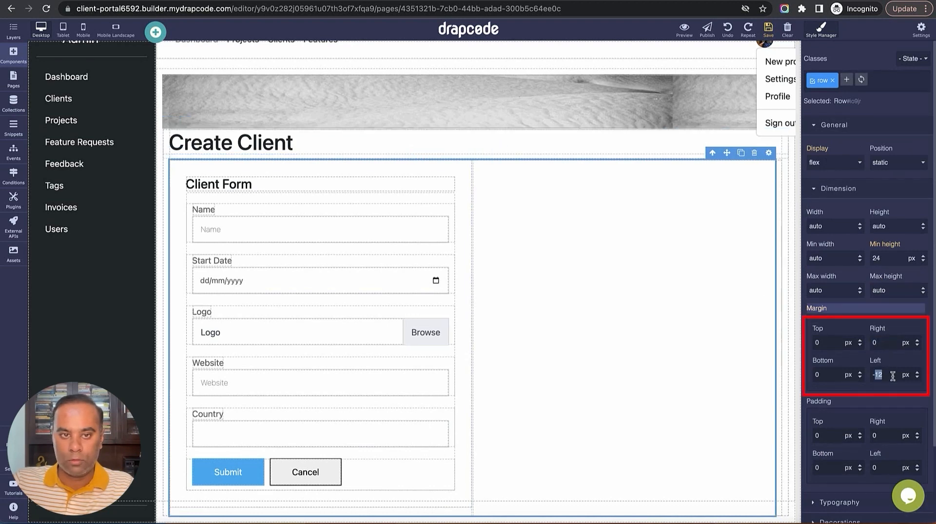
{"action": "type", "text": "0"}
Set the right and left padding of the container around the form row to 0
{"action": "left_click", "coordinate": [513, 236]}
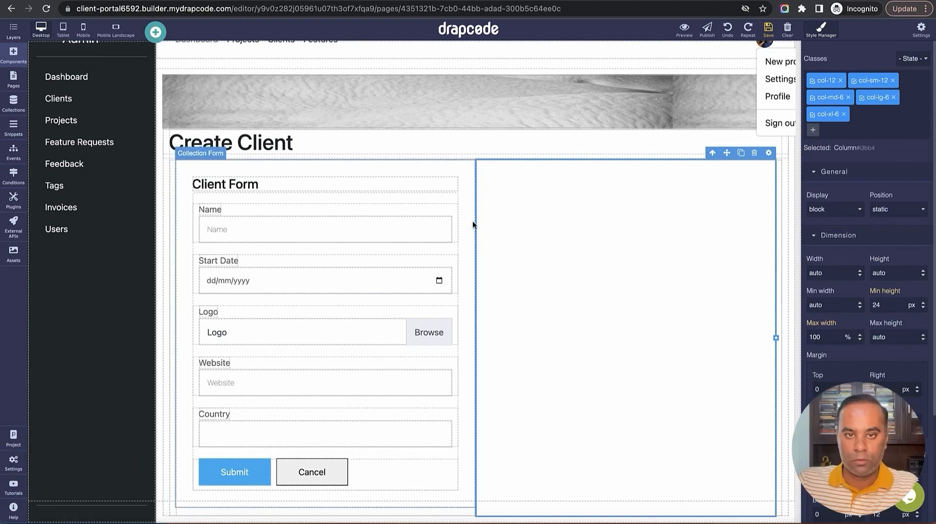
{"action": "left_click", "coordinate": [463, 177]}
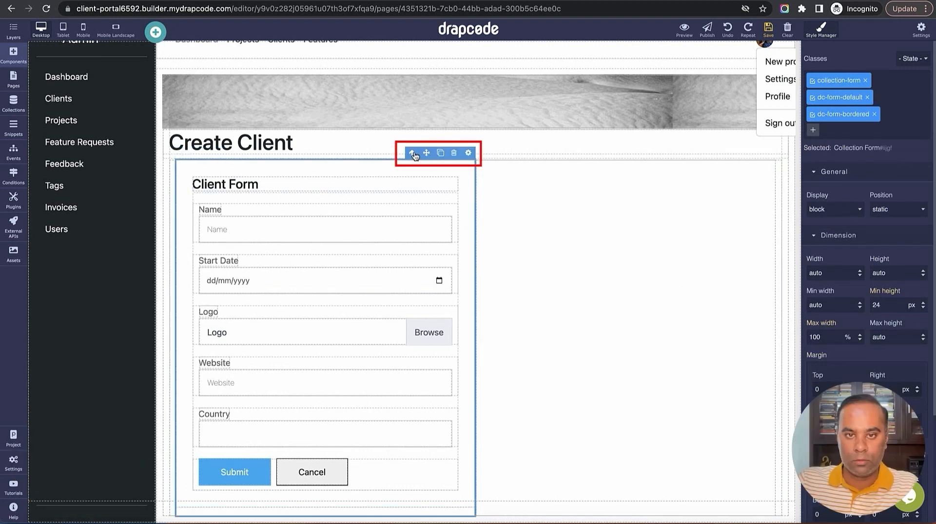
{"action": "left_click", "coordinate": [412, 154]}
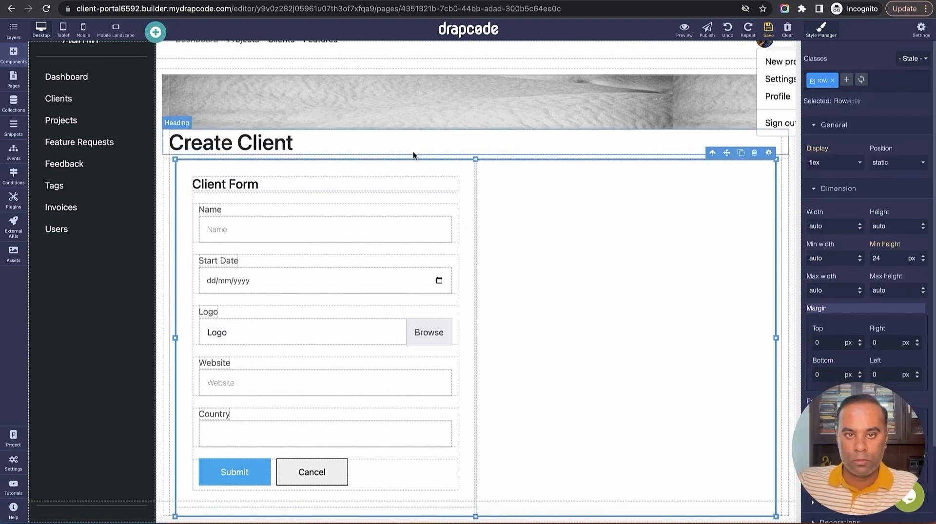
{"action": "left_click", "coordinate": [712, 153]}
{"action": "scroll", "coordinate": [875, 339], "scroll_direction": "down", "scroll_amount": 2}
{"action": "double_click", "coordinate": [888, 346]}
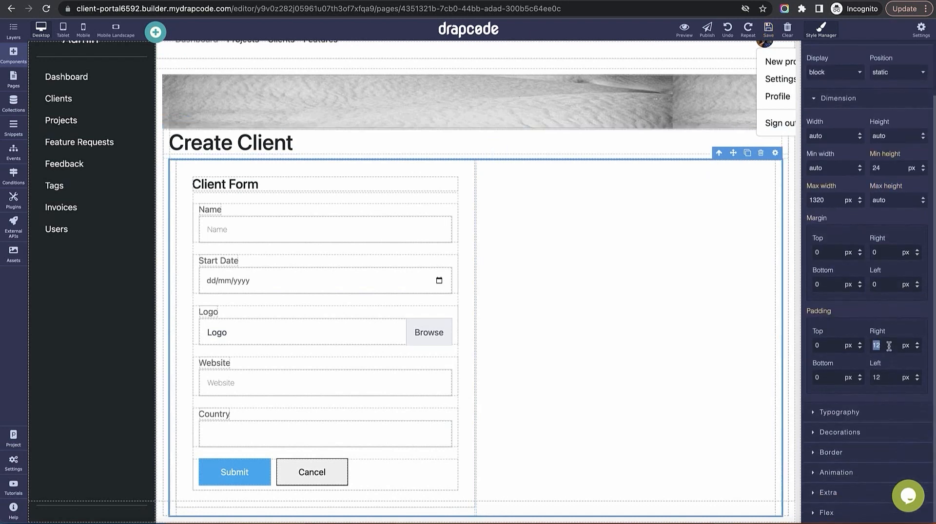
{"action": "type", "text": "0"}
{"action": "double_click", "coordinate": [893, 377]}
{"action": "type", "text": "0"}
{"action": "left_click", "coordinate": [719, 153]}
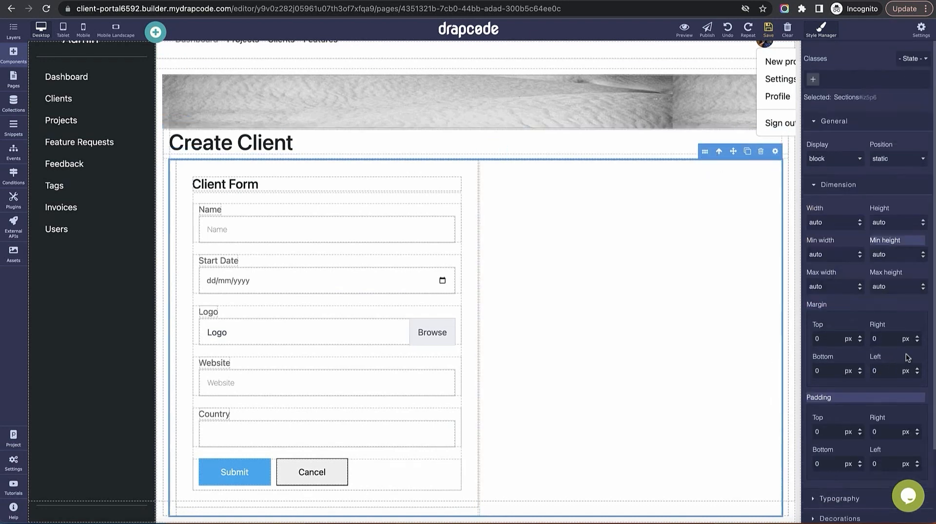
{"action": "left_click", "coordinate": [718, 154]}
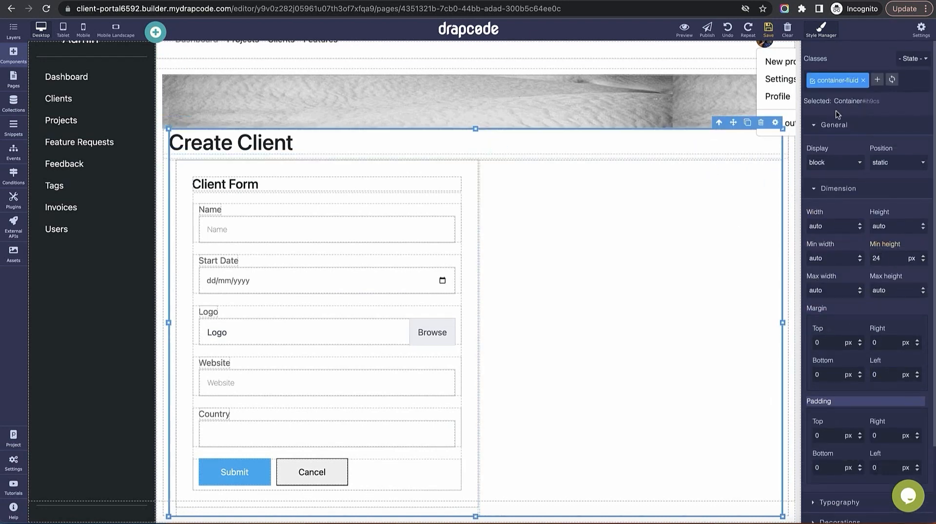
Delete the Client Form heading, the leftover empty column, and the Cancel button
{"action": "left_click", "coordinate": [448, 183]}
{"action": "key", "text": "Delete"}
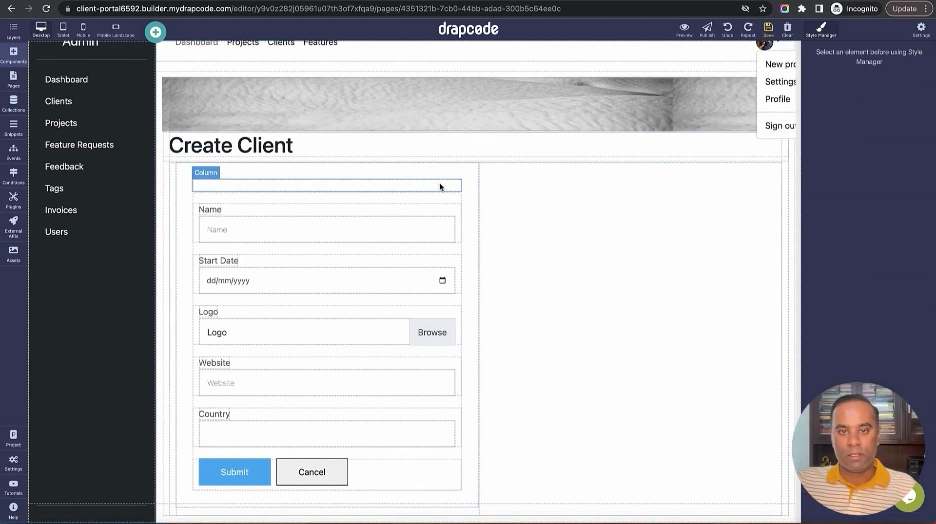
{"action": "left_click", "coordinate": [440, 183]}
{"action": "key", "text": "Delete"}
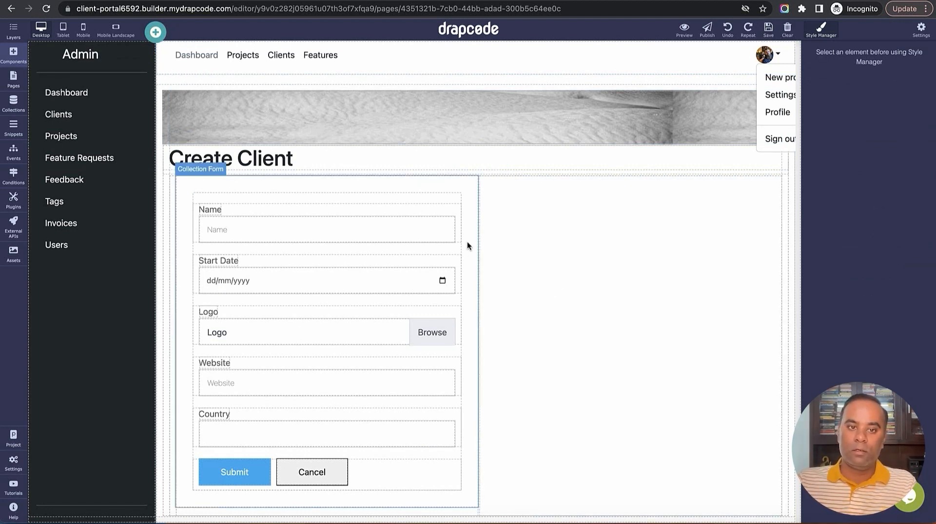
{"action": "left_click", "coordinate": [324, 469]}
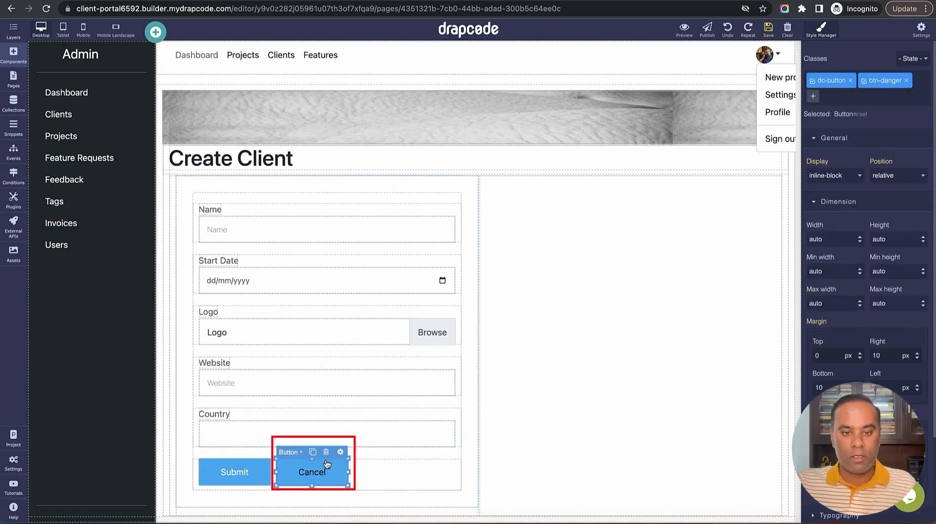
{"action": "key", "text": "Delete"}
On Submit, replace the dc-btn--blue and dc-button classes with btn, btn-primary and btn-lg
{"action": "left_click", "coordinate": [235, 472]}
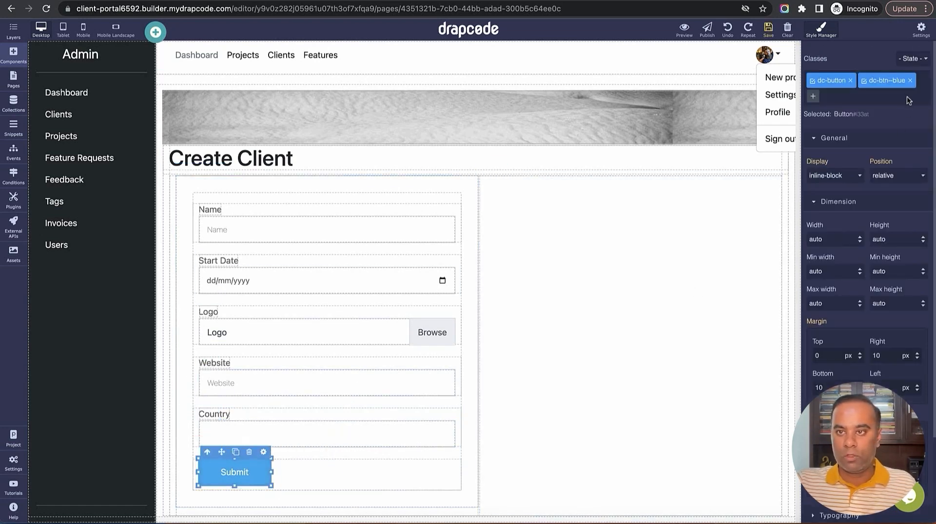
{"action": "left_click", "coordinate": [909, 80]}
{"action": "left_click", "coordinate": [850, 80]}
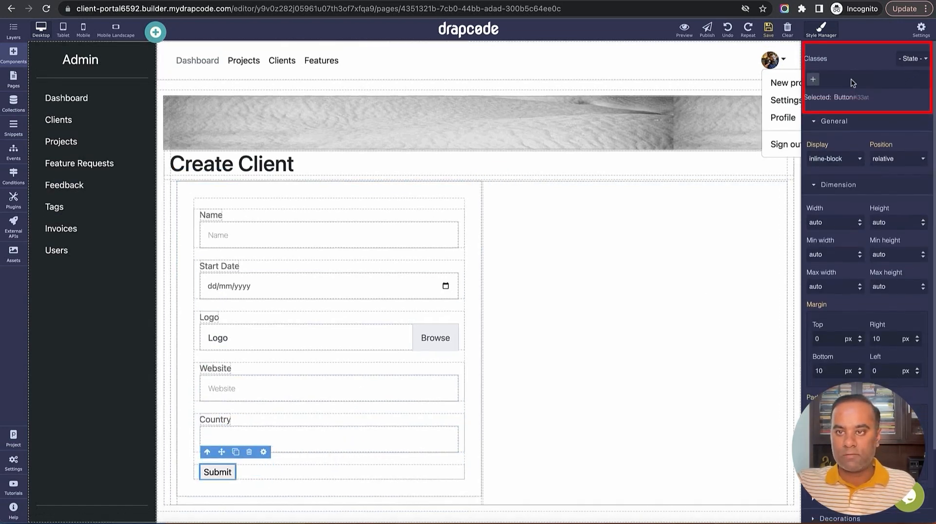
{"action": "left_click", "coordinate": [812, 79]}
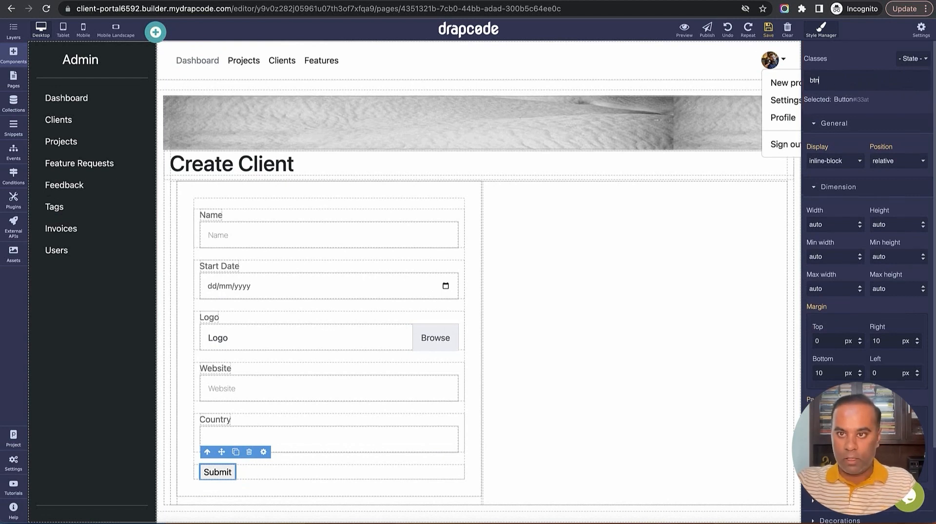
{"action": "key", "text": "Return"}
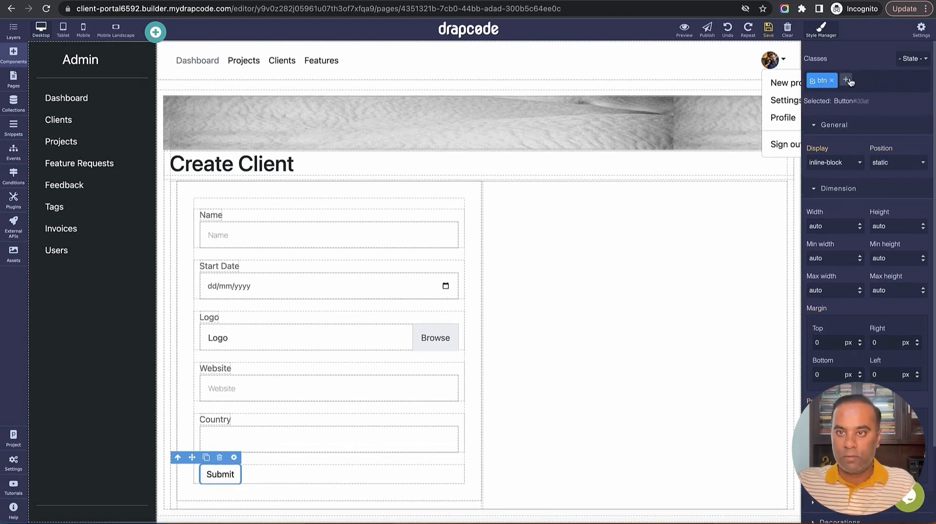
{"action": "left_click", "coordinate": [847, 80]}
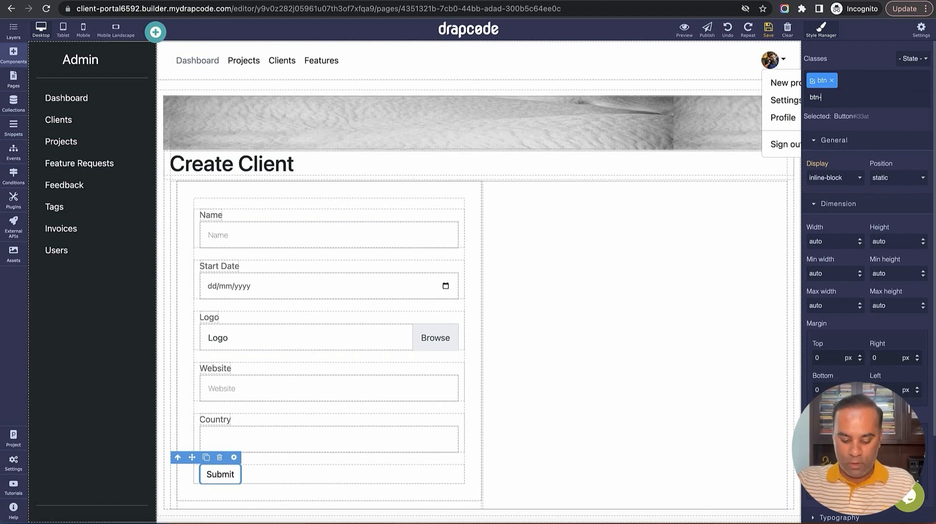
{"action": "key", "text": "Return"}
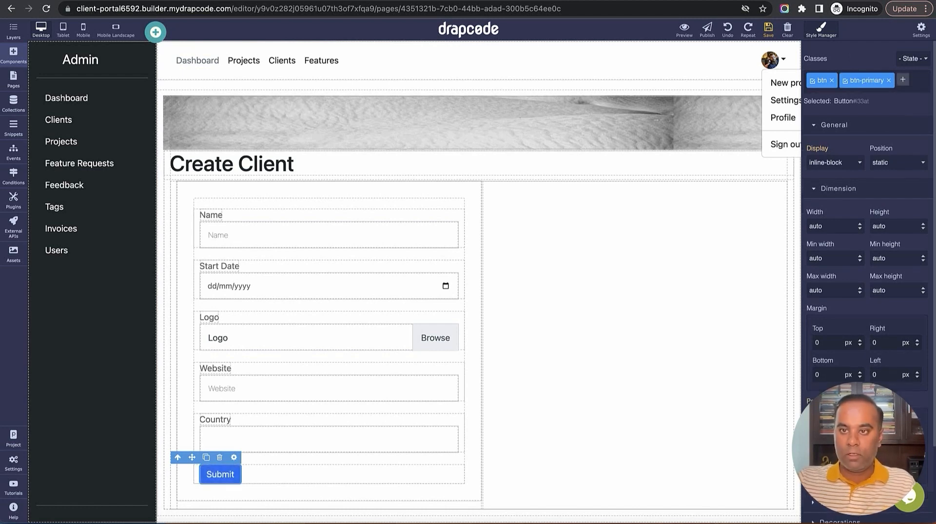
{"action": "left_click", "coordinate": [904, 78]}
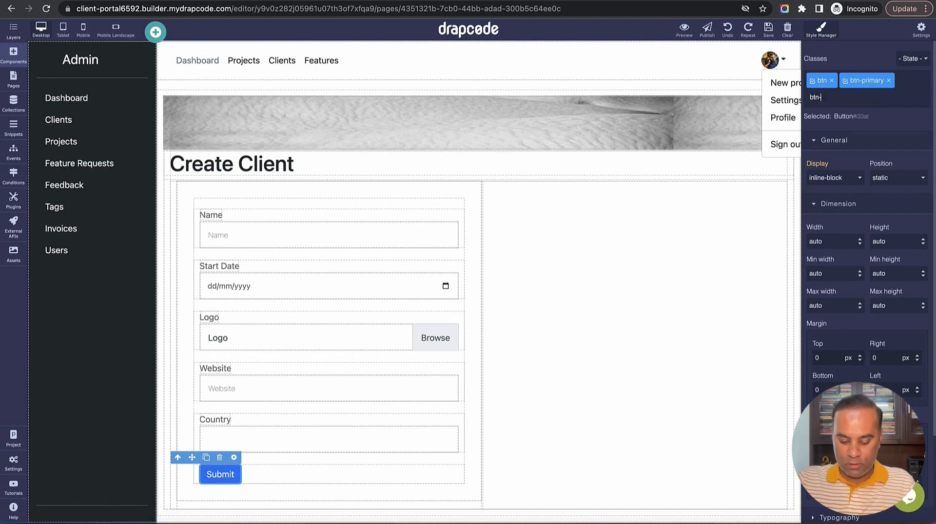
{"action": "type", "text": "btn-lg"}
{"action": "key", "text": "Return"}
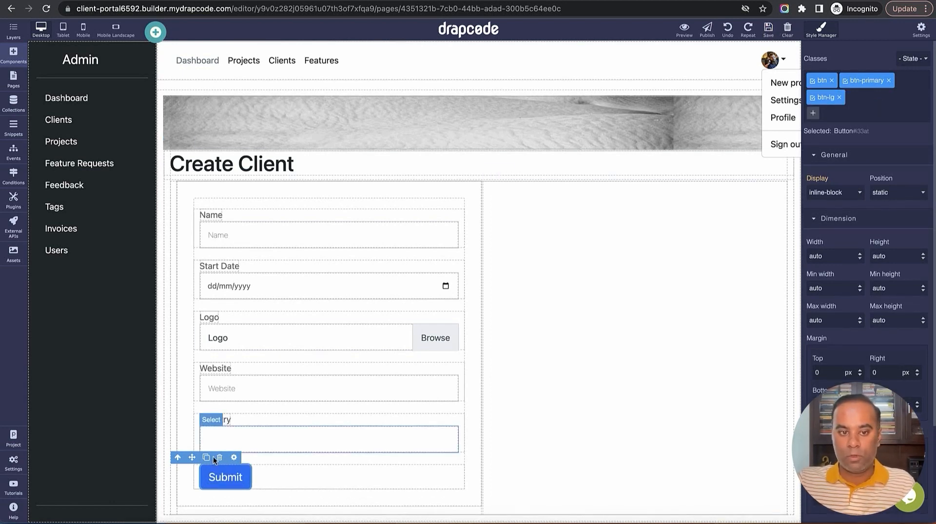
Change the Submit button's text label to 'Continue' in its settings
{"action": "left_click", "coordinate": [217, 480]}
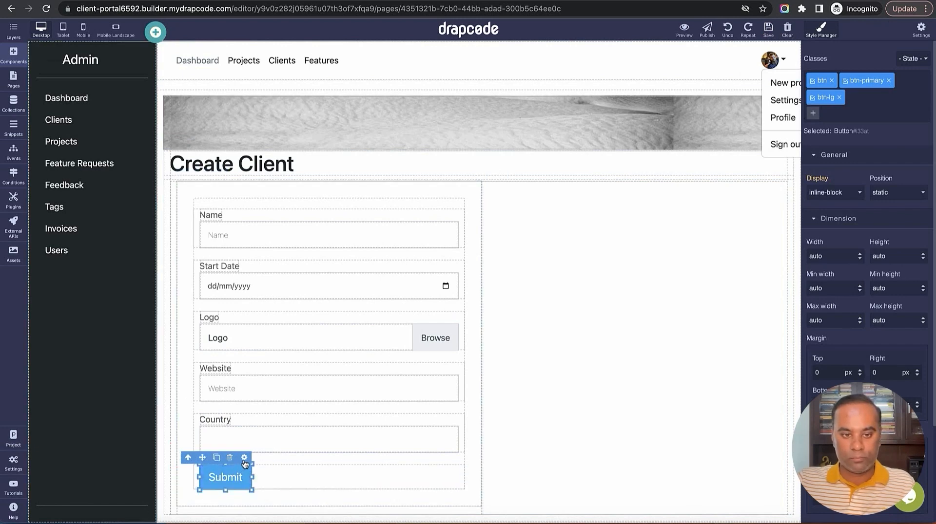
{"action": "left_click", "coordinate": [245, 458]}
{"action": "double_click", "coordinate": [831, 156]}
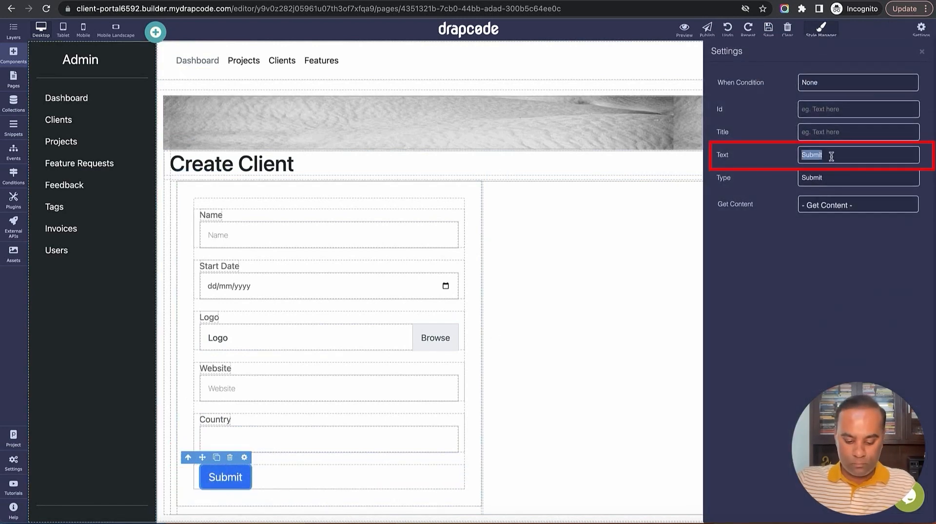
{"action": "type", "text": "Conitnu"}
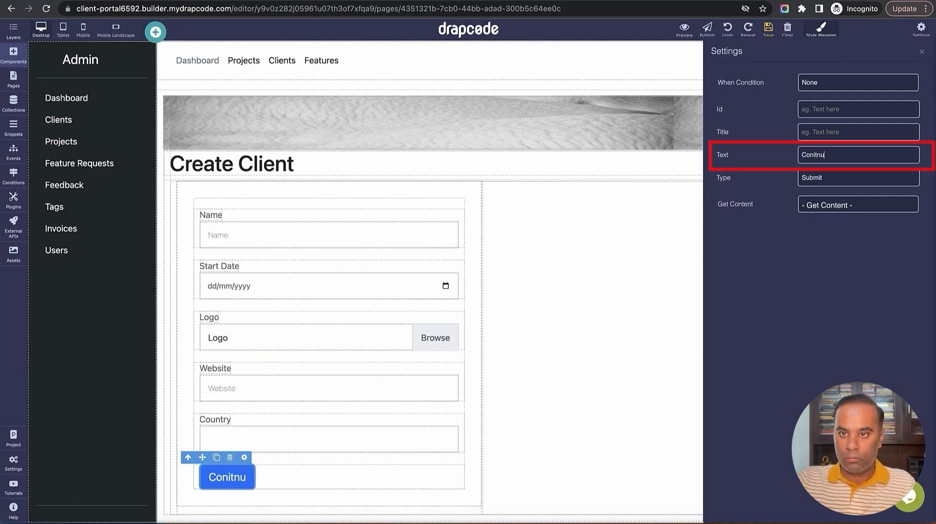
{"action": "key", "text": "BackSpace"}
{"action": "key", "text": "BackSpace"}
{"action": "key", "text": "BackSpace"}
{"action": "key", "text": "BackSpace"}
{"action": "key", "text": "BackSpace"}
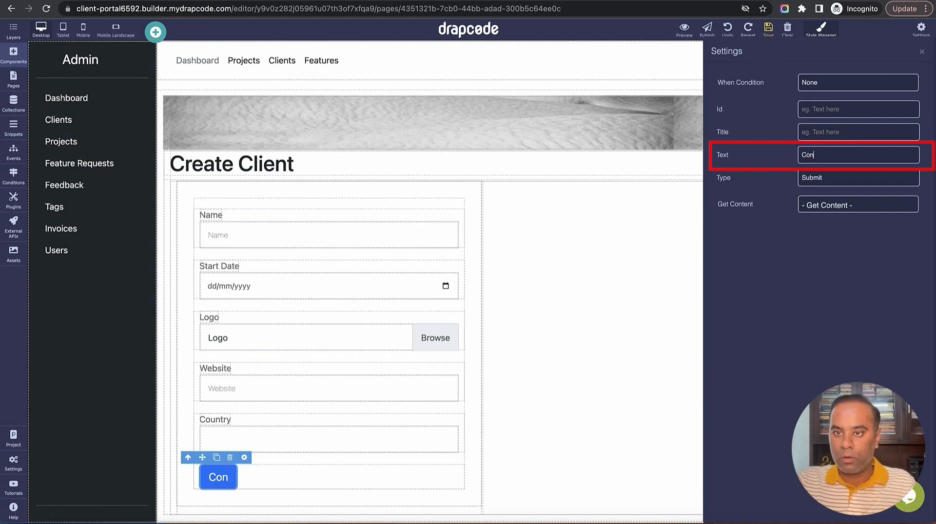
{"action": "type", "text": "tinue"}
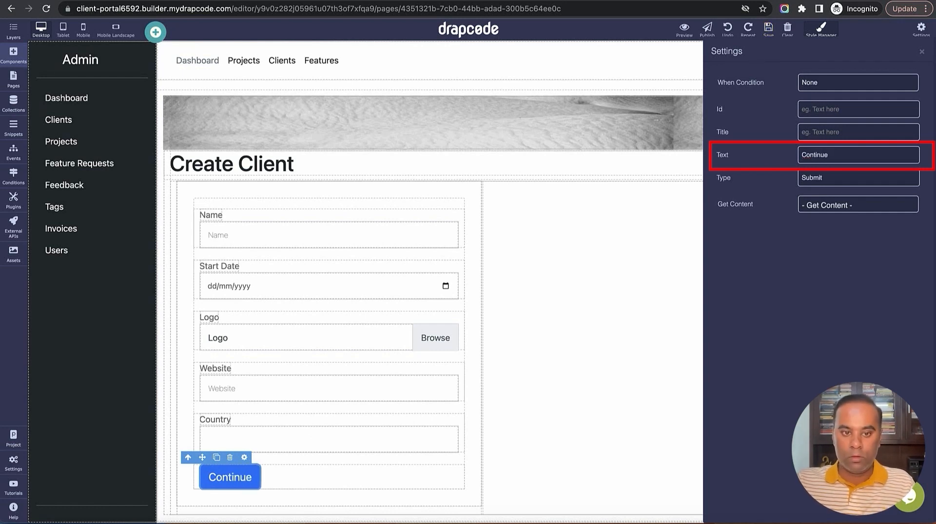
{"action": "left_click", "coordinate": [922, 52]}
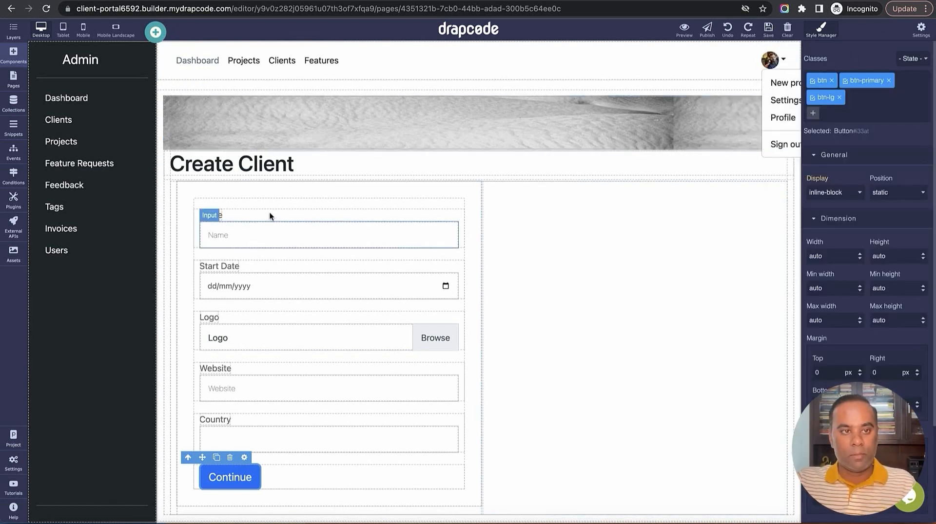
Start a new page named 'Admin - Create Client Admin'
{"action": "left_click", "coordinate": [13, 54]}
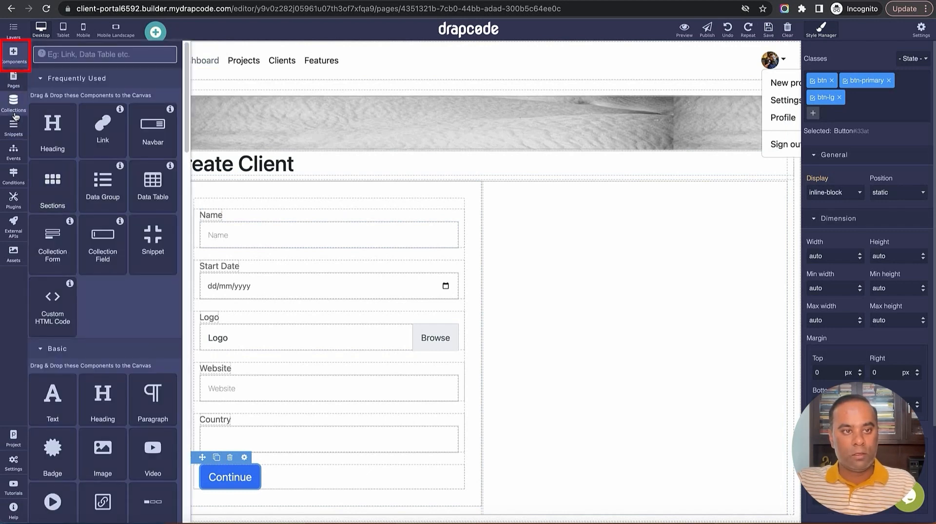
{"action": "left_click", "coordinate": [13, 79]}
{"action": "left_click", "coordinate": [174, 57]}
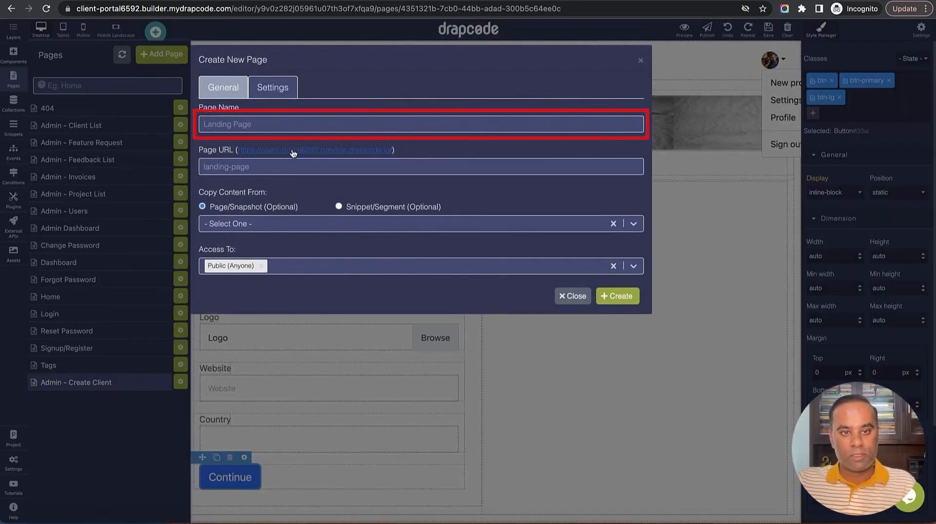
{"action": "type", "text": "Admin - Creat"}
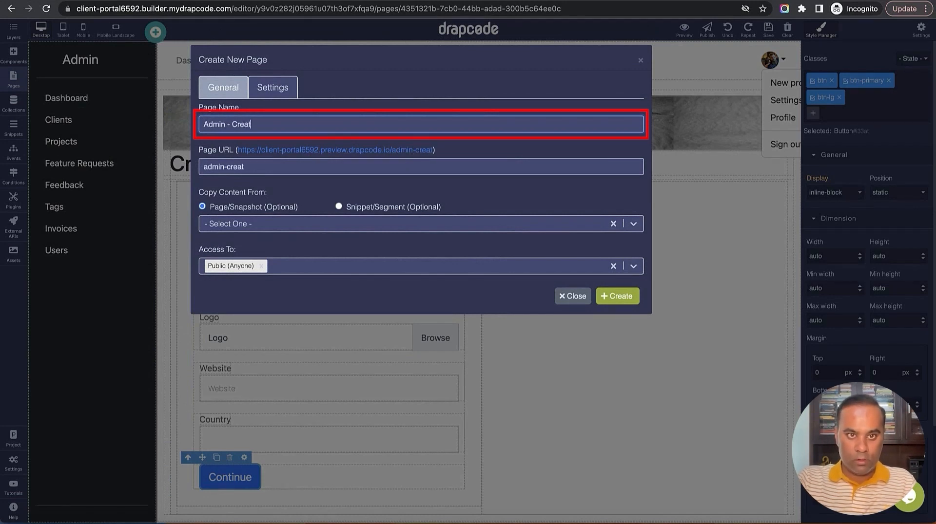
{"action": "type", "text": "e Client A"}
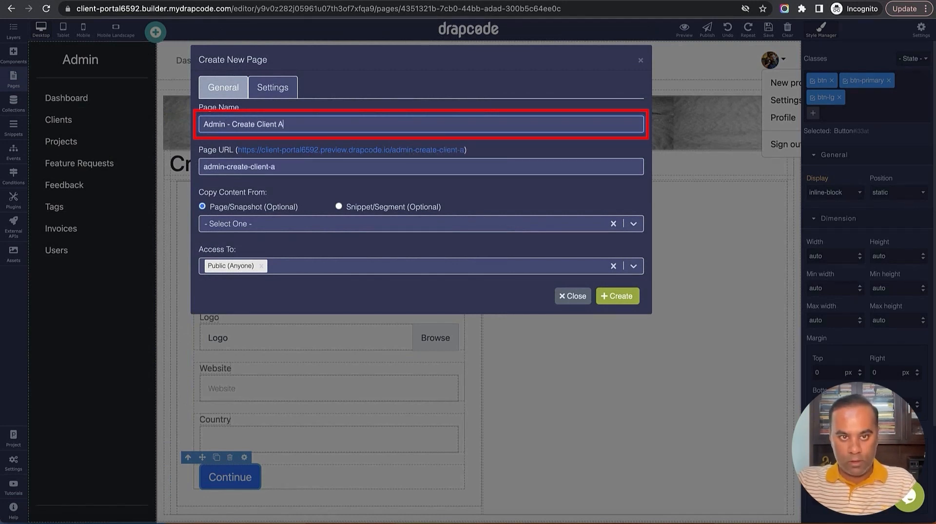
{"action": "type", "text": "dmin"}
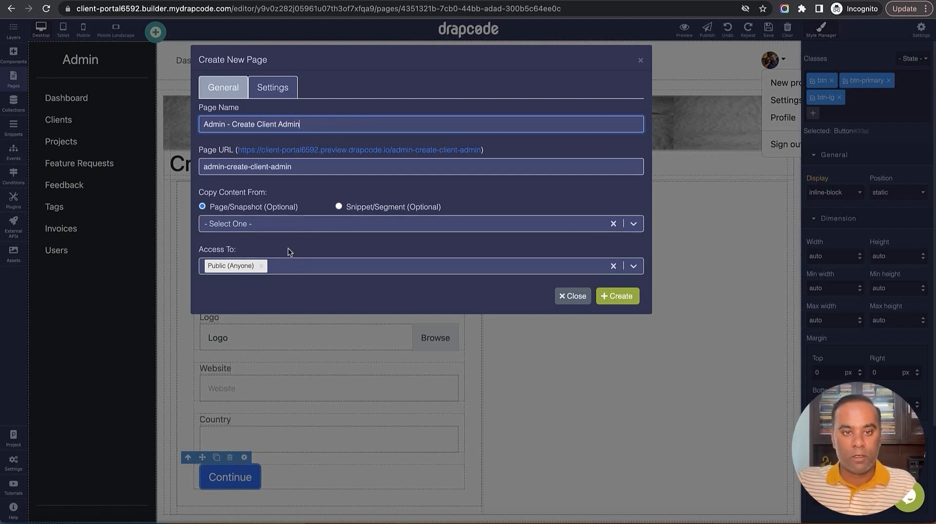
Copy the new page's content from the existing Admin - Create Client page
{"action": "left_click", "coordinate": [282, 224]}
{"action": "left_click", "coordinate": [281, 265]}
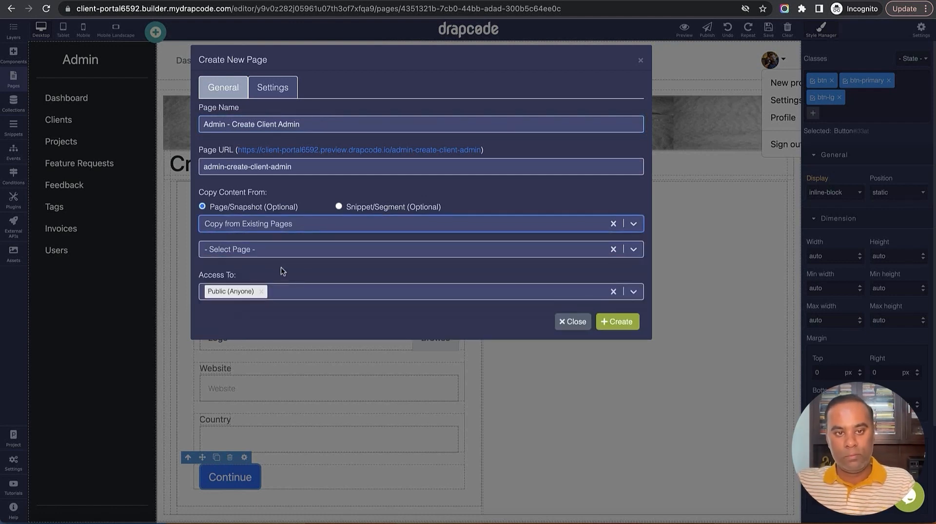
{"action": "left_click", "coordinate": [282, 254]}
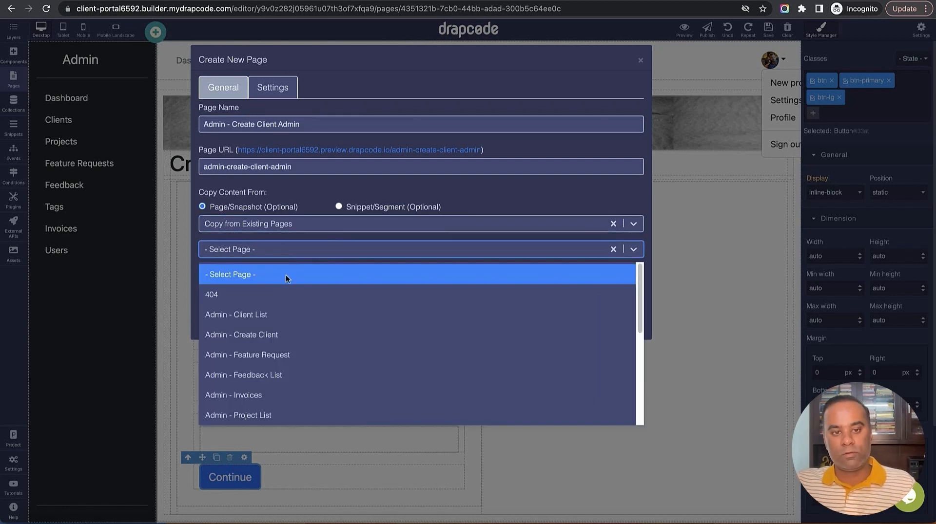
{"action": "scroll", "coordinate": [291, 325], "scroll_direction": "down", "scroll_amount": 5}
{"action": "scroll", "coordinate": [291, 325], "scroll_direction": "up", "scroll_amount": 5}
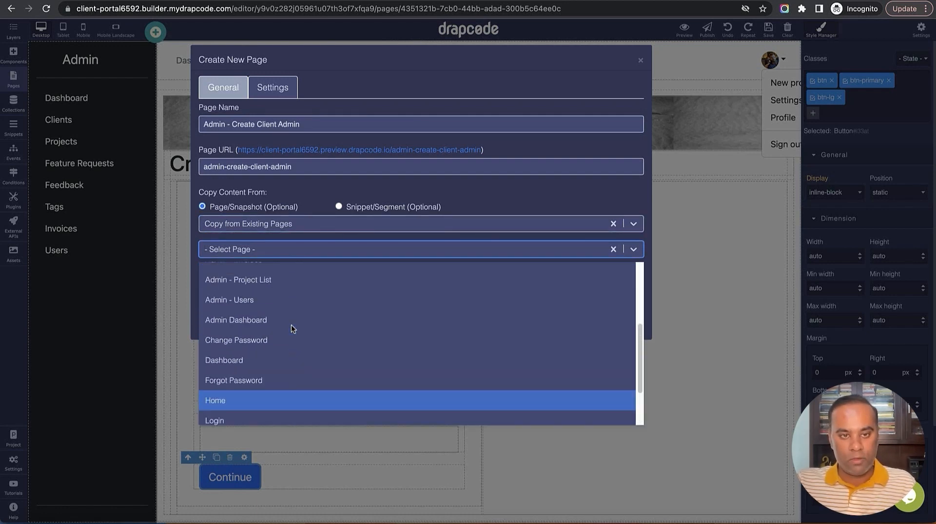
{"action": "scroll", "coordinate": [285, 317], "scroll_direction": "down", "scroll_amount": 5}
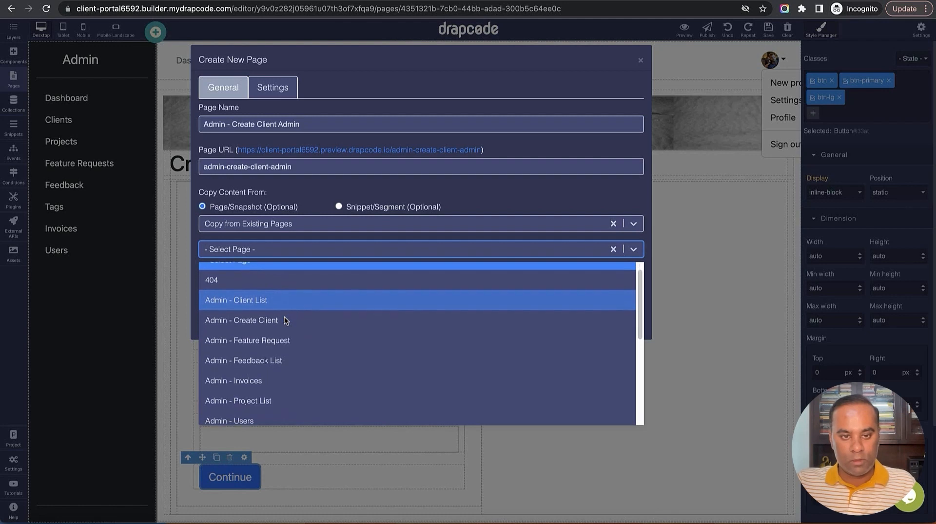
{"action": "scroll", "coordinate": [285, 317], "scroll_direction": "up", "scroll_amount": 5}
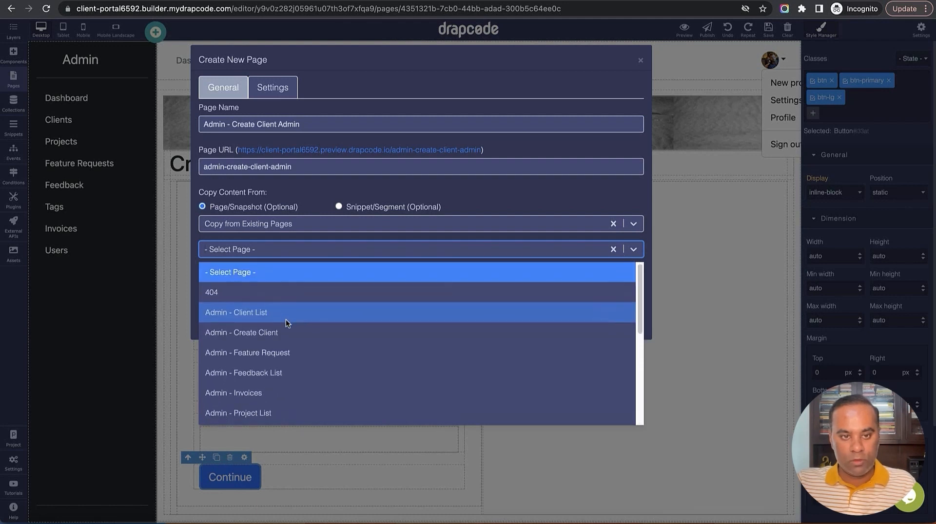
{"action": "left_click", "coordinate": [286, 333]}
Restrict access to users with Super Admin Role and create the page
{"action": "left_click", "coordinate": [291, 291]}
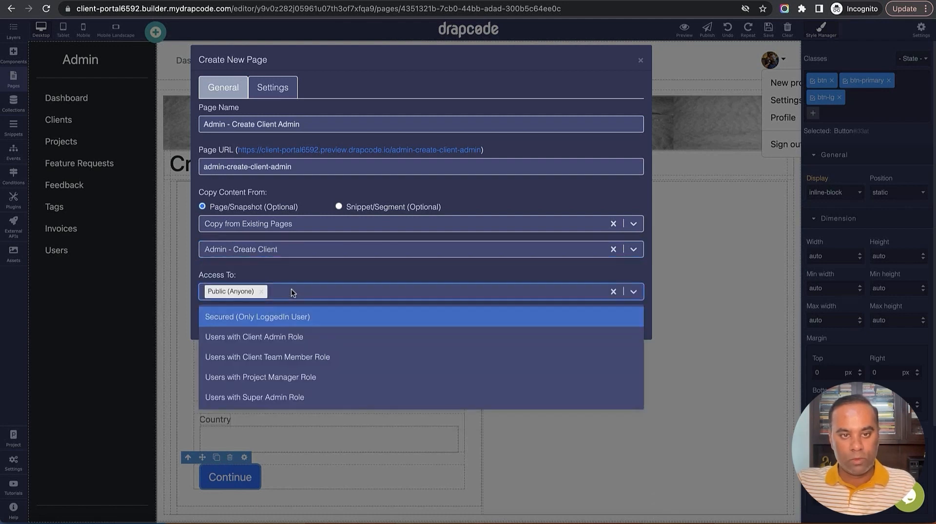
{"action": "left_click", "coordinate": [292, 392]}
{"action": "left_click", "coordinate": [629, 322]}
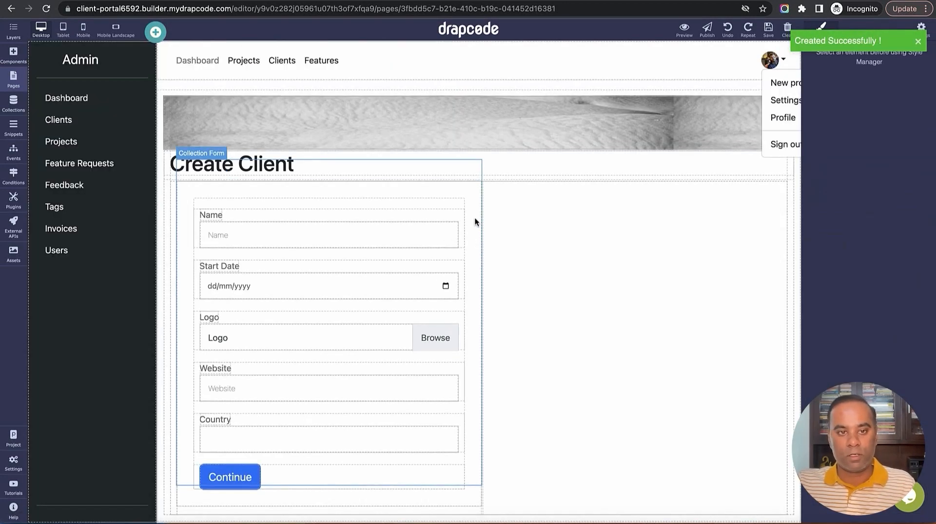
Retitle the heading to 'Create Client Admin' and delete the old collection form
{"action": "double_click", "coordinate": [297, 165]}
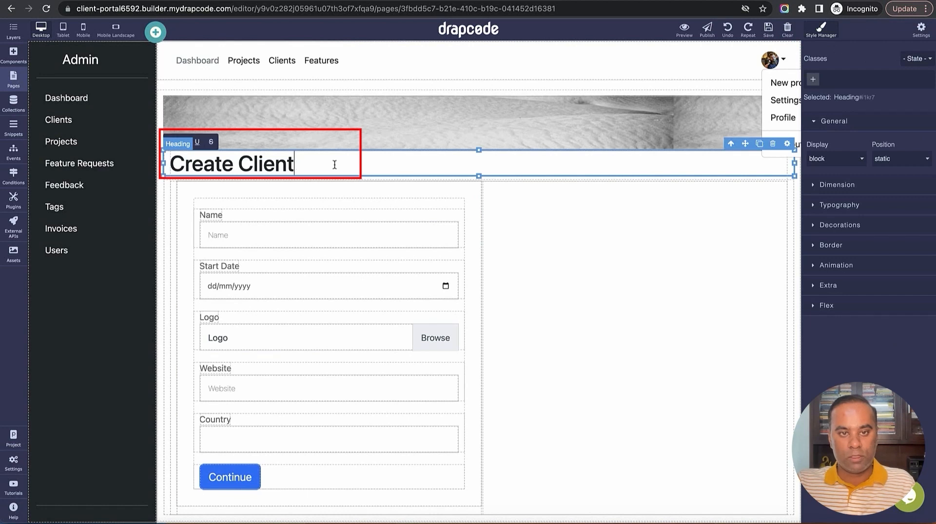
{"action": "type", "text": "v"}
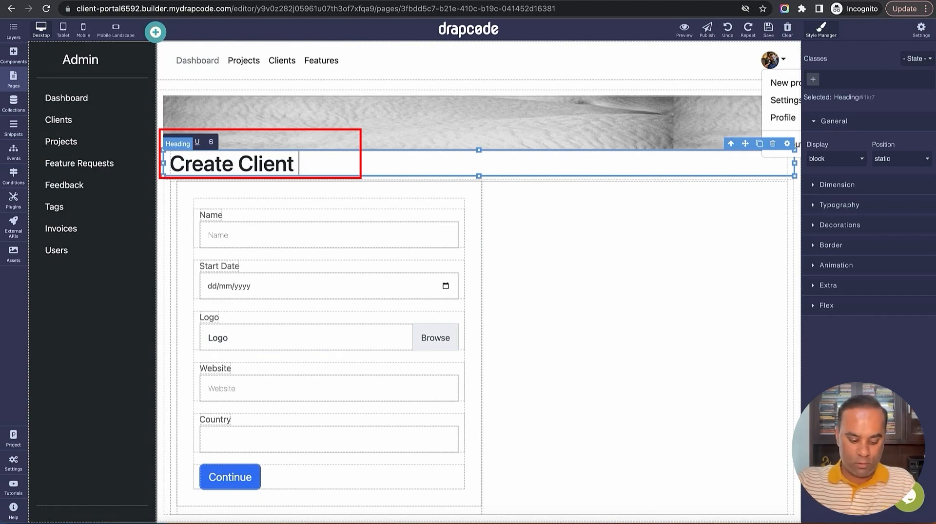
{"action": "type", "text": "Admin"}
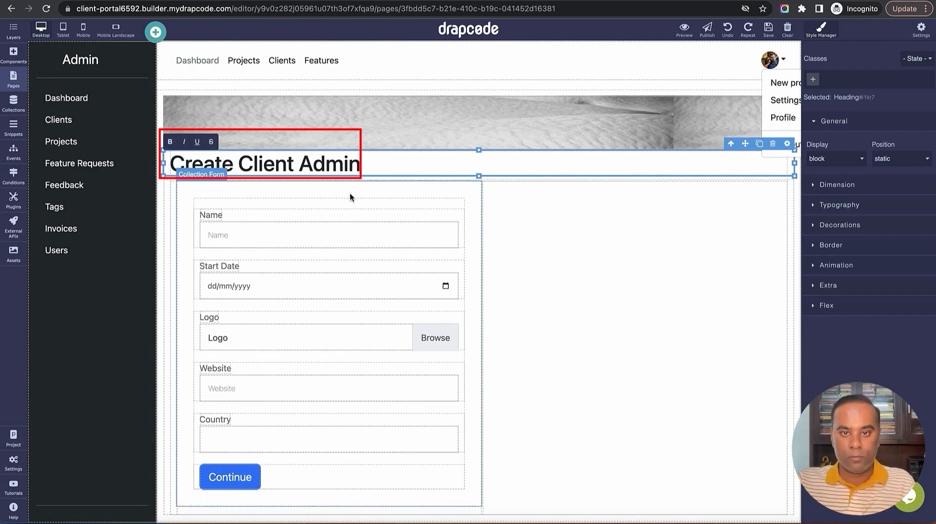
{"action": "left_click", "coordinate": [429, 189]}
{"action": "left_click", "coordinate": [460, 175]}
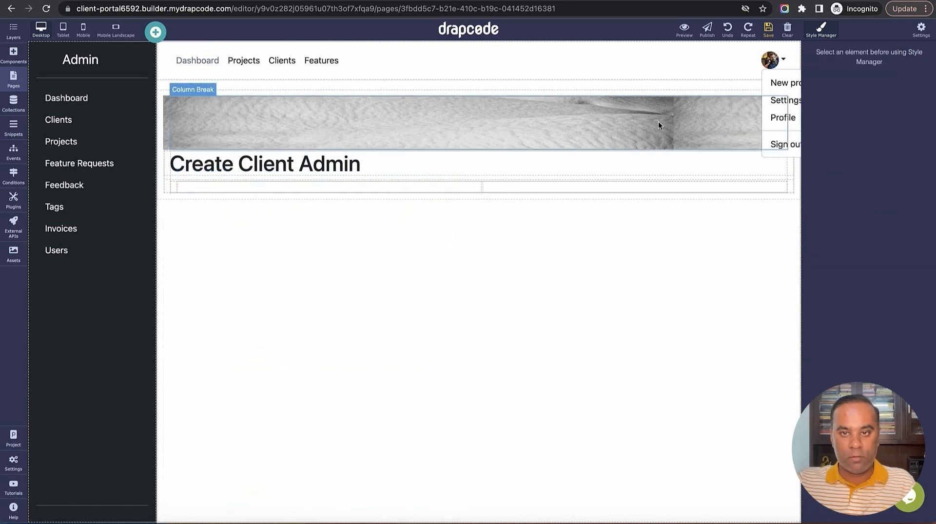
Place a new Collection Form bound to the User collection under the heading, then begin adding an event
{"action": "left_click", "coordinate": [13, 53]}
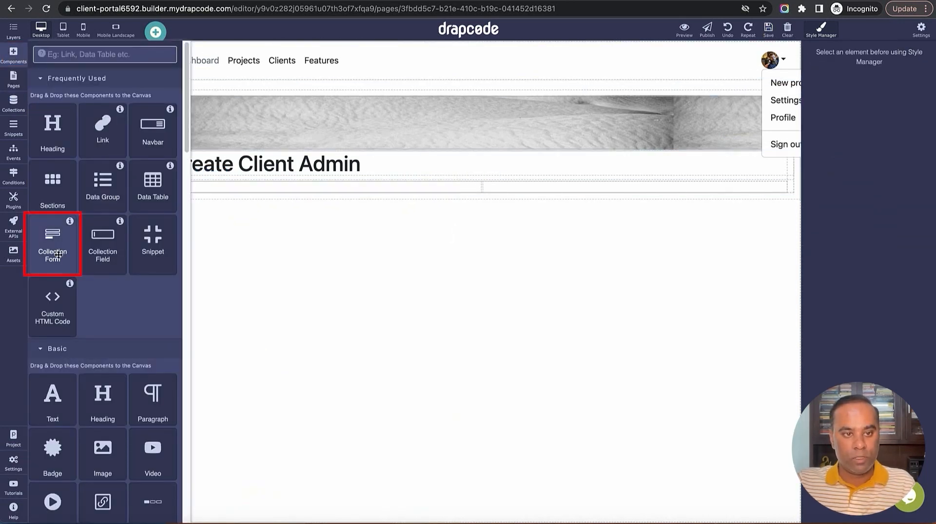
{"action": "left_click_drag", "start_coordinate": [58, 255], "coordinate": [294, 192]}
{"action": "left_click", "coordinate": [834, 131]}
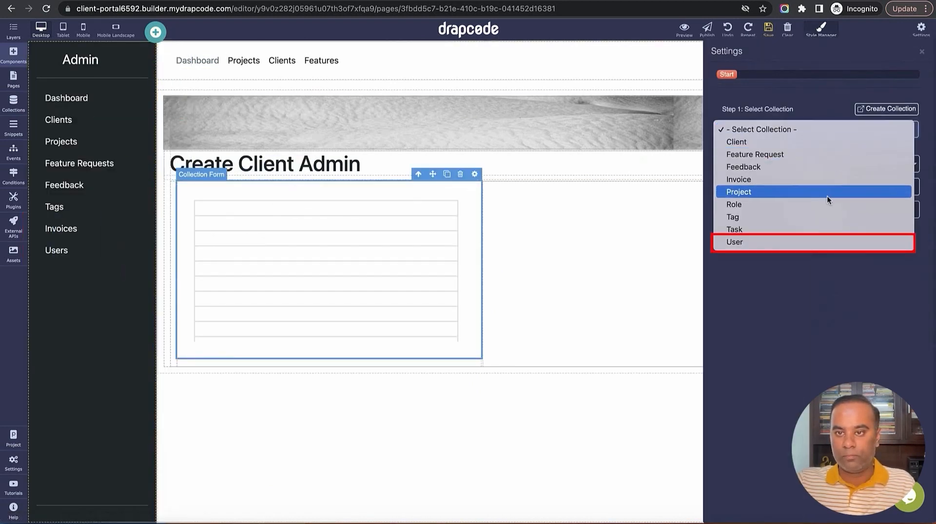
{"action": "left_click", "coordinate": [821, 241]}
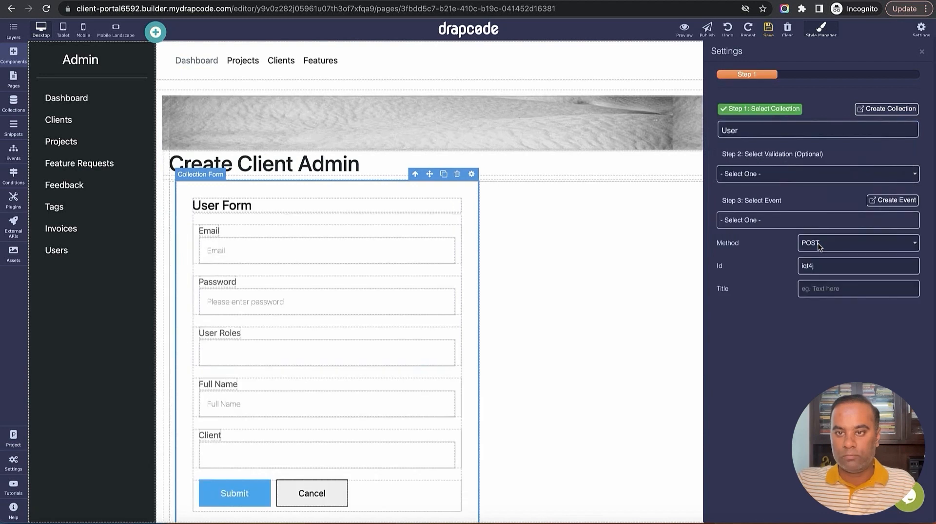
{"action": "left_click", "coordinate": [921, 52]}
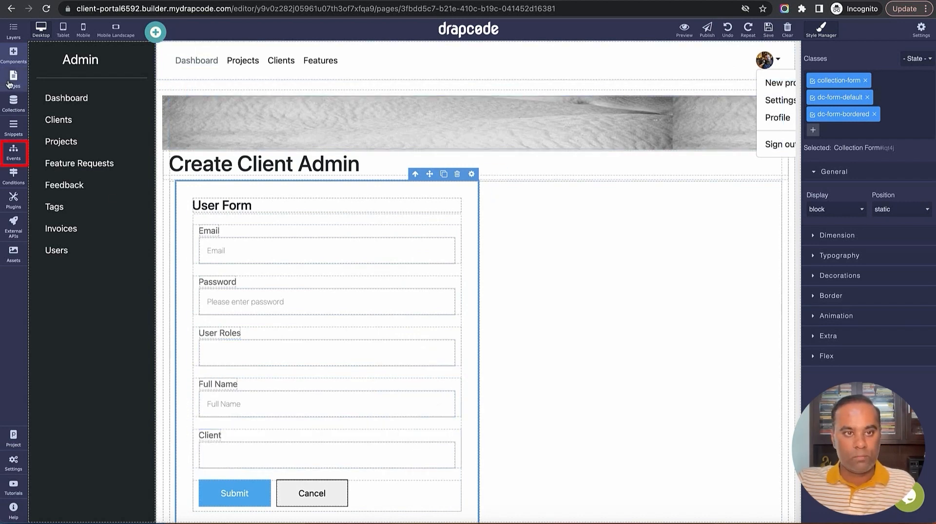
{"action": "left_click", "coordinate": [14, 157]}
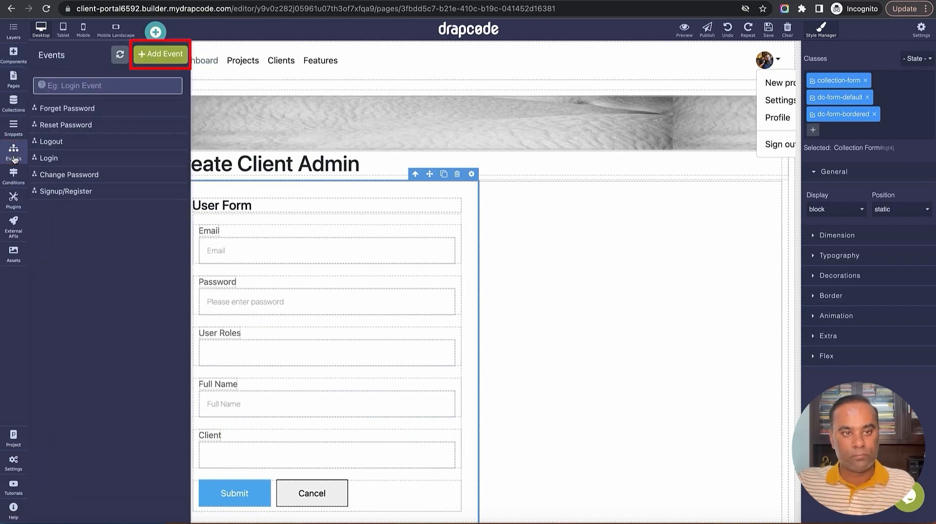
{"action": "left_click", "coordinate": [161, 57]}
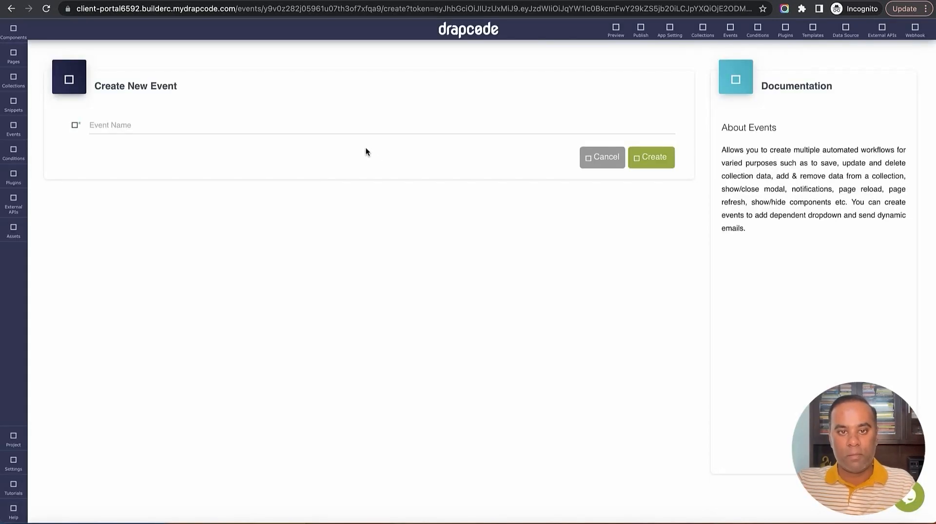
Create the Create Client By Admin event with a Save Data step into the Client collection
{"action": "left_click", "coordinate": [349, 127]}
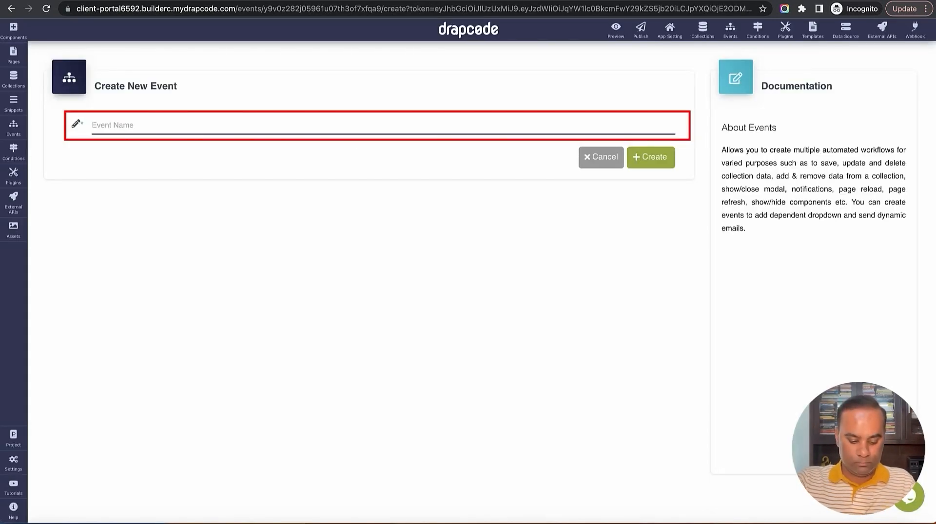
{"action": "type", "text": "Create Client by Admin"}
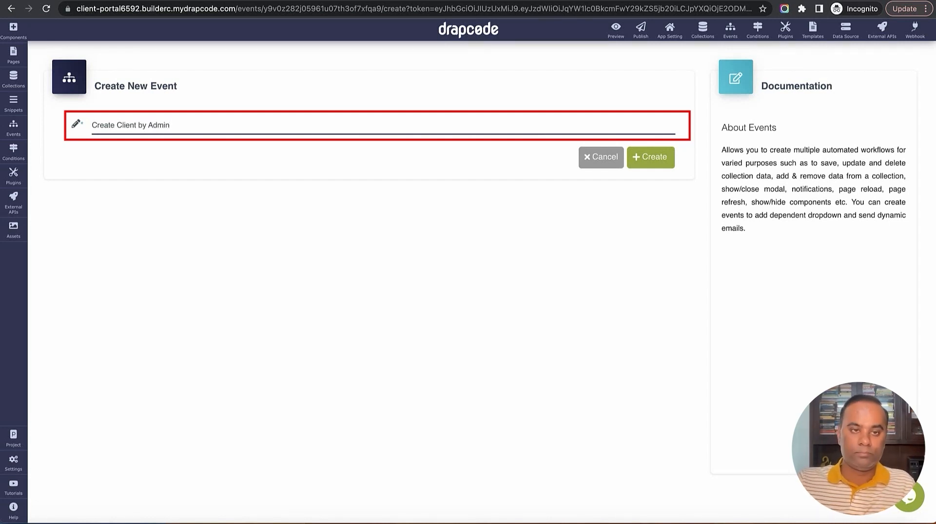
{"action": "left_click", "coordinate": [662, 160]}
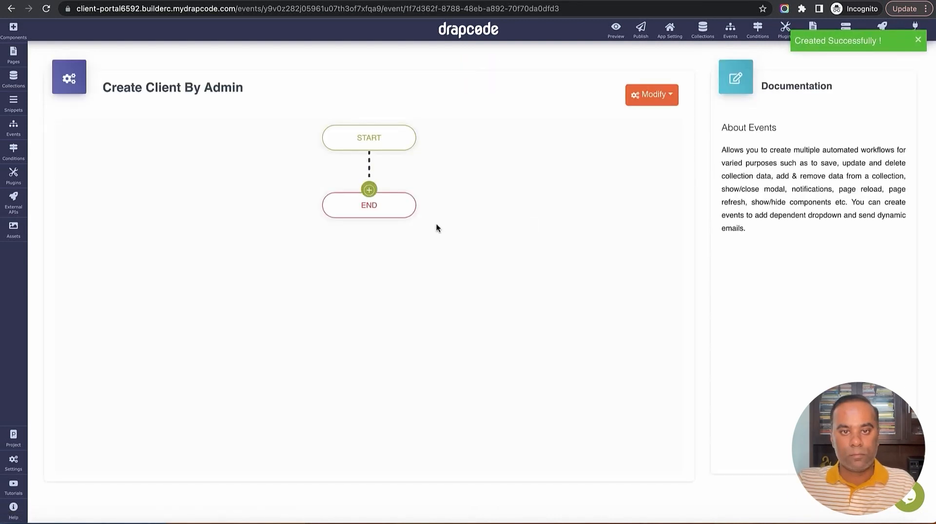
{"action": "left_click", "coordinate": [375, 194]}
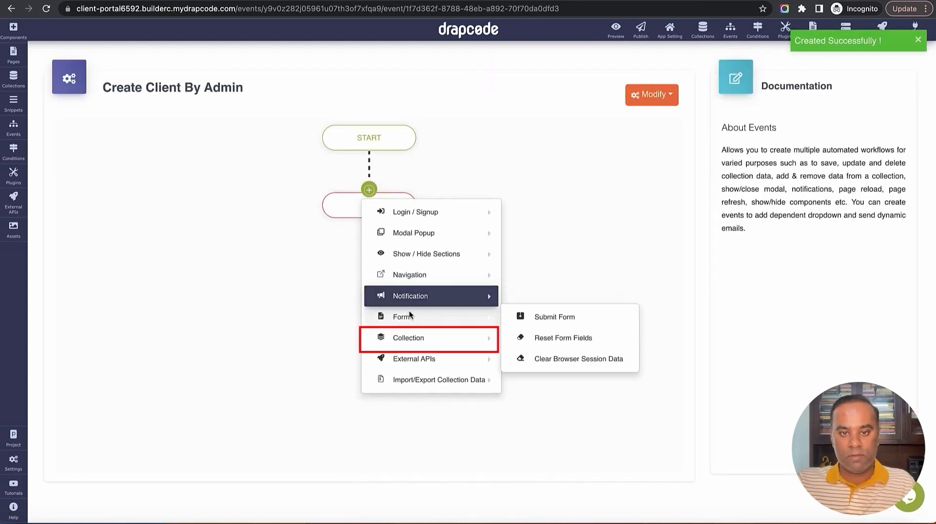
{"action": "mouse_move", "coordinate": [411, 337]}
{"action": "left_click", "coordinate": [557, 329]}
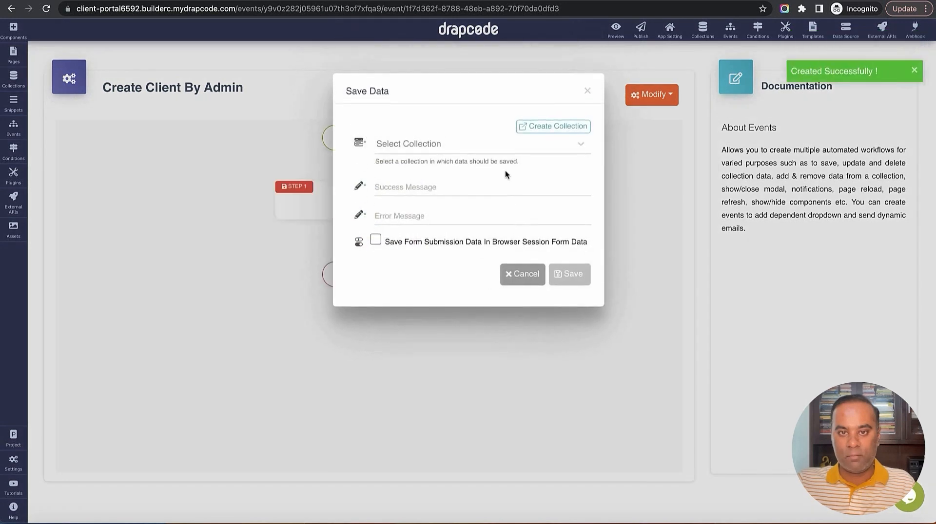
{"action": "left_click", "coordinate": [488, 147]}
{"action": "scroll", "coordinate": [475, 249], "scroll_direction": "down", "scroll_amount": 1}
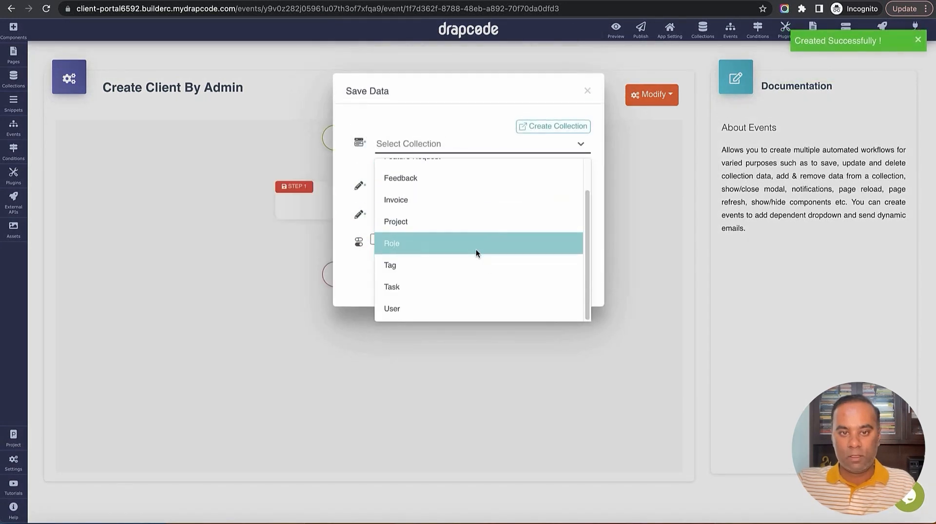
{"action": "scroll", "coordinate": [468, 215], "scroll_direction": "up", "scroll_amount": 1}
{"action": "left_click", "coordinate": [453, 170]}
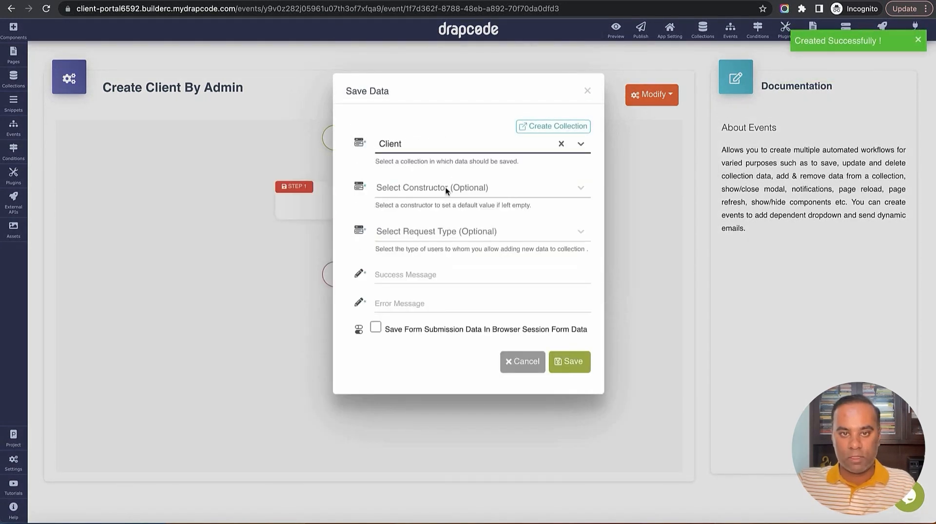
Set the success message 'Client added successfully' plus an error message, and save the step
{"action": "left_click", "coordinate": [446, 274]}
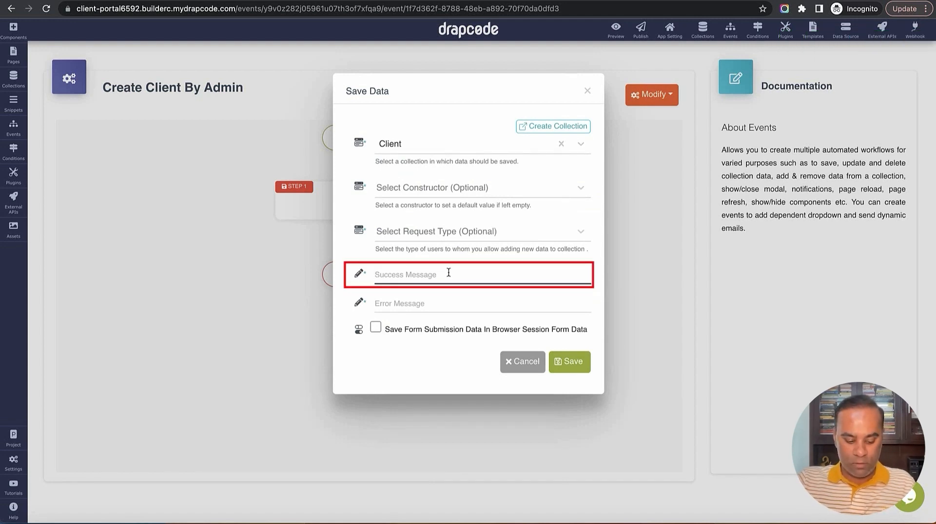
{"action": "type", "text": "Cl"}
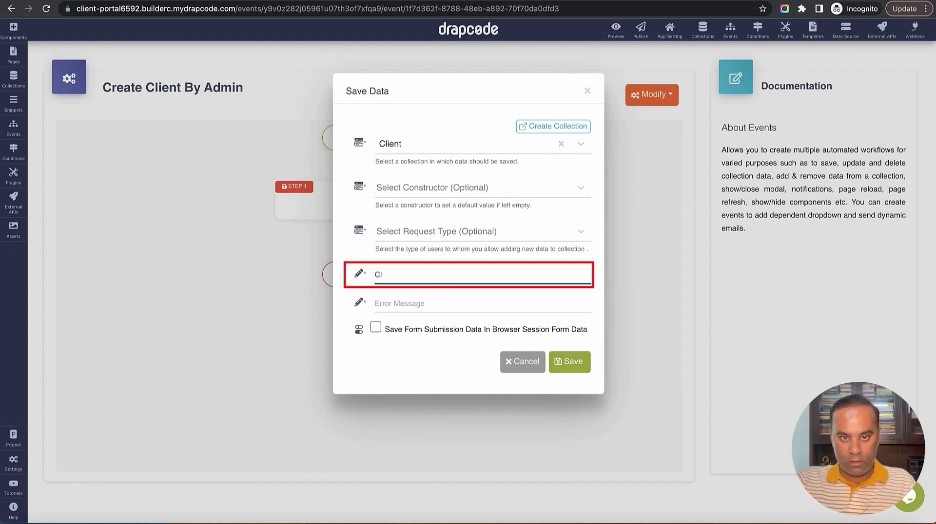
{"action": "type", "text": "ient added success"}
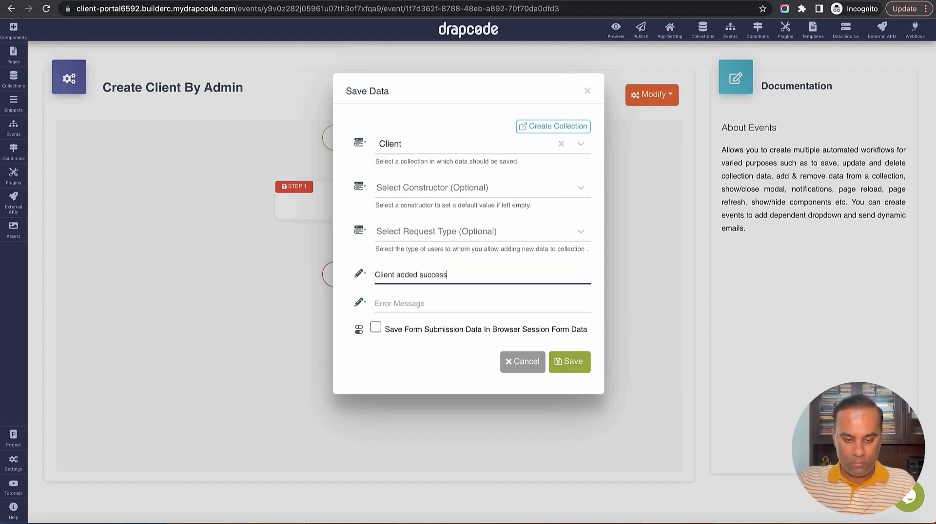
{"action": "type", "text": "full"}
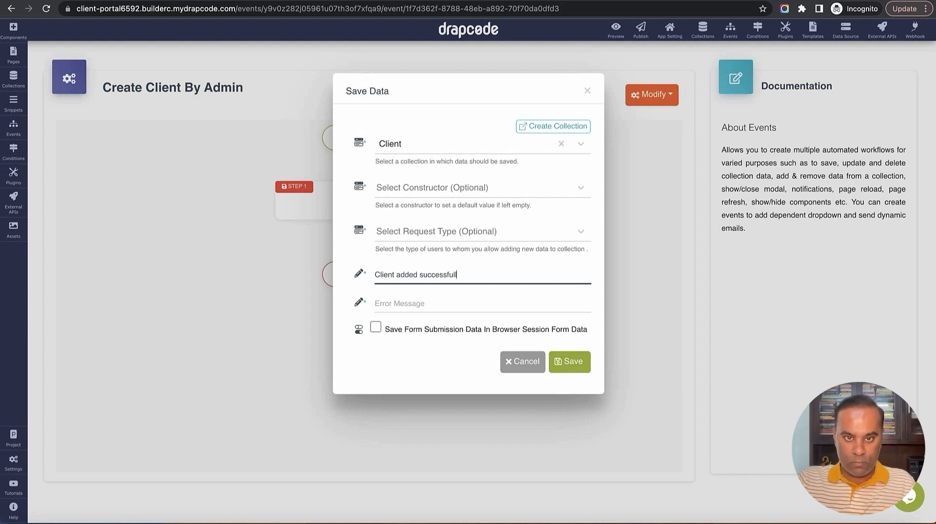
{"action": "type", "text": "y"}
{"action": "key", "text": "Tab"}
{"action": "type", "text": "E"}
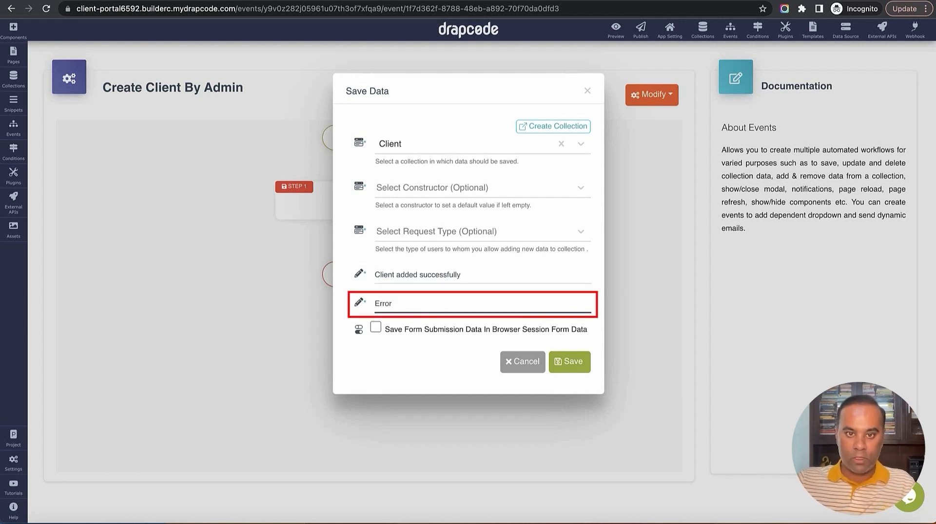
{"action": "left_click", "coordinate": [570, 361]}
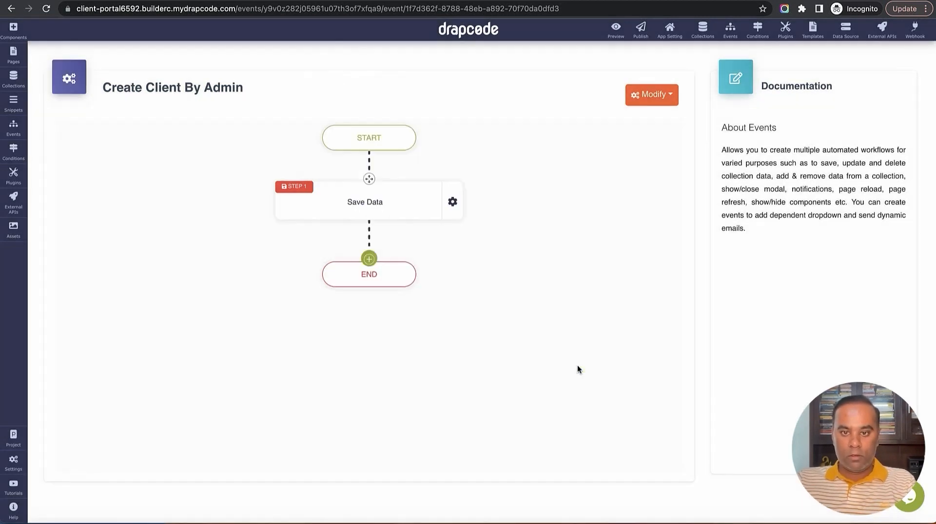
Add a Page Redirect to Admin - Create Client Admin that sends the current item ID
{"action": "left_click", "coordinate": [369, 259]}
{"action": "mouse_move", "coordinate": [434, 366]}
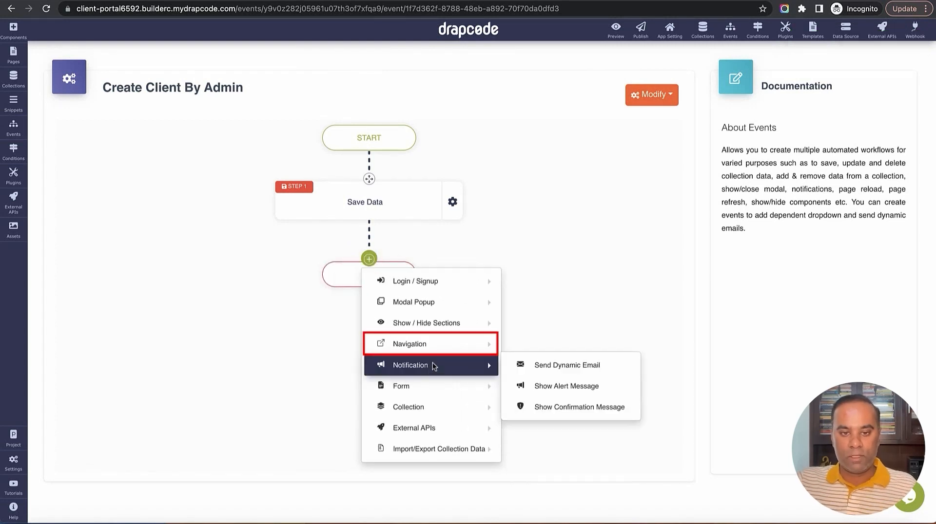
{"action": "mouse_move", "coordinate": [430, 347]}
{"action": "left_click", "coordinate": [560, 347]}
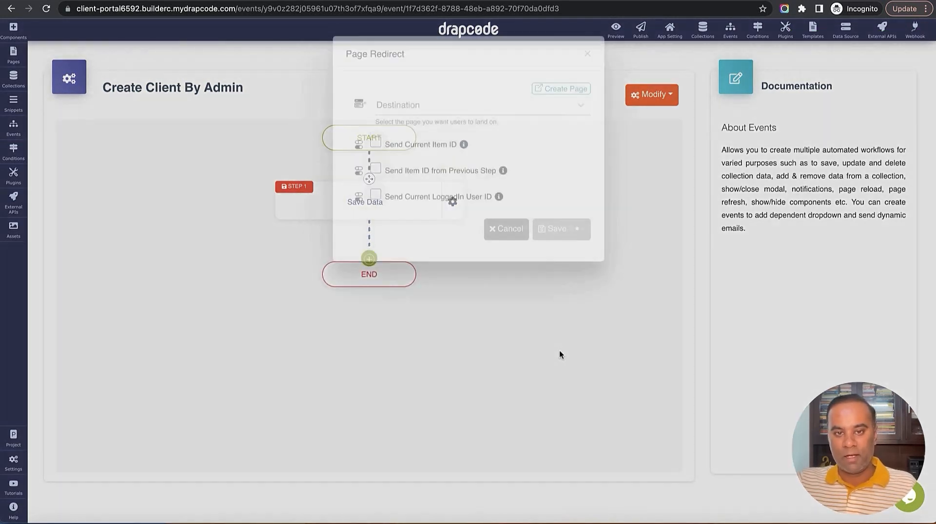
{"action": "left_click", "coordinate": [481, 147]}
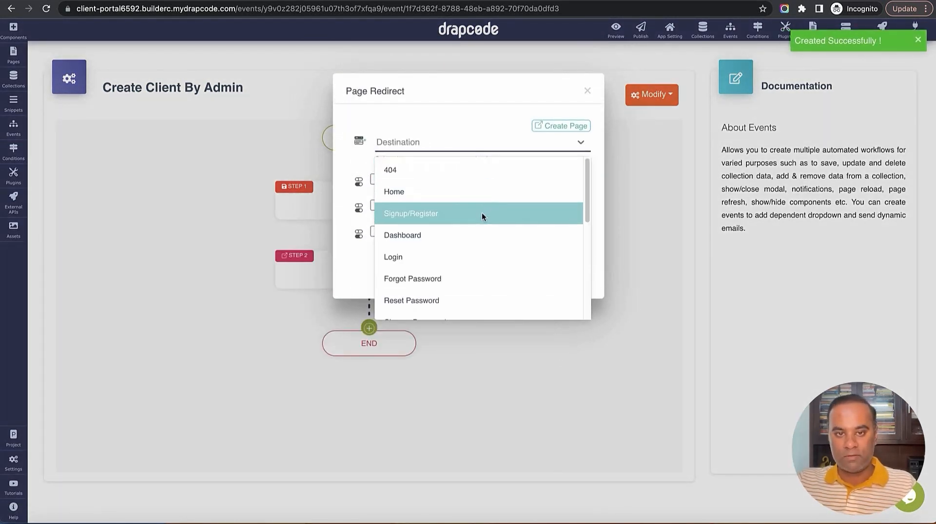
{"action": "scroll", "coordinate": [481, 212], "scroll_direction": "down", "scroll_amount": 3}
{"action": "scroll", "coordinate": [482, 213], "scroll_direction": "down", "scroll_amount": 1}
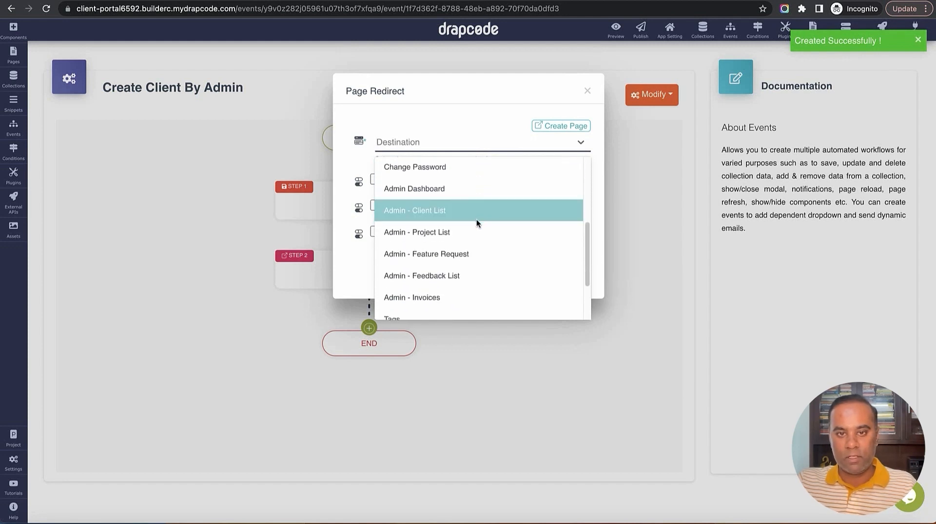
{"action": "scroll", "coordinate": [475, 227], "scroll_direction": "down", "scroll_amount": 4}
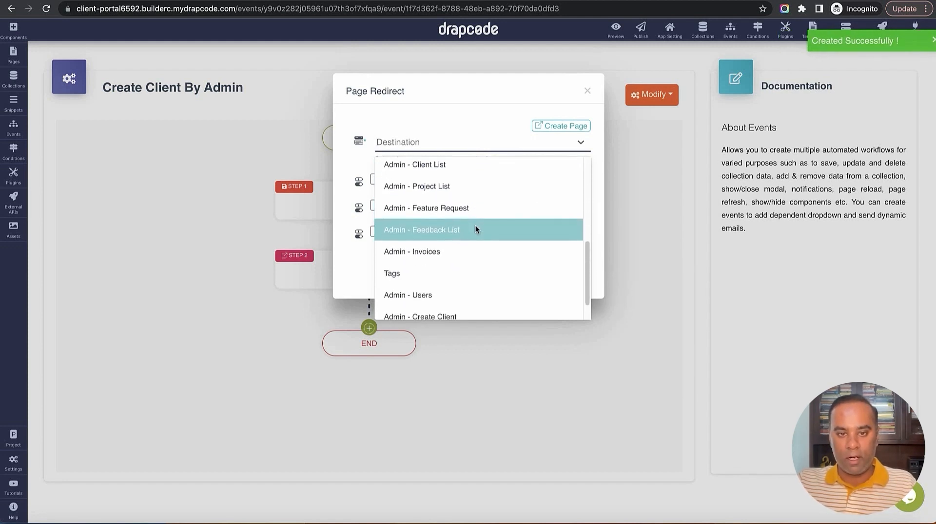
{"action": "left_click", "coordinate": [457, 319]}
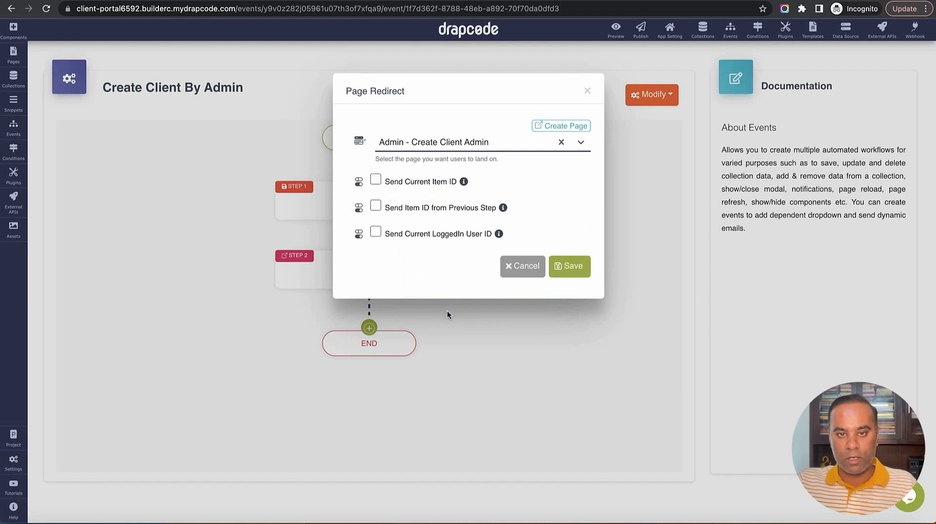
{"action": "left_click", "coordinate": [375, 180]}
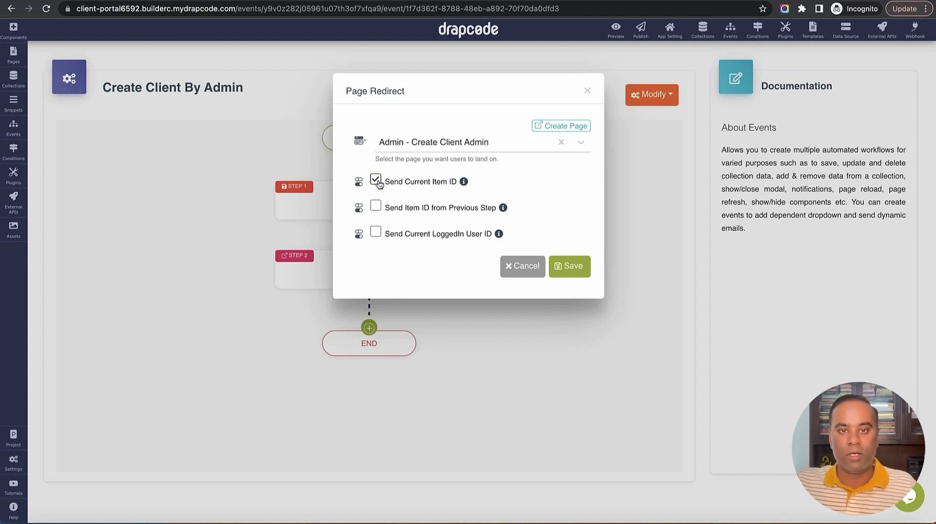
{"action": "left_click", "coordinate": [569, 265]}
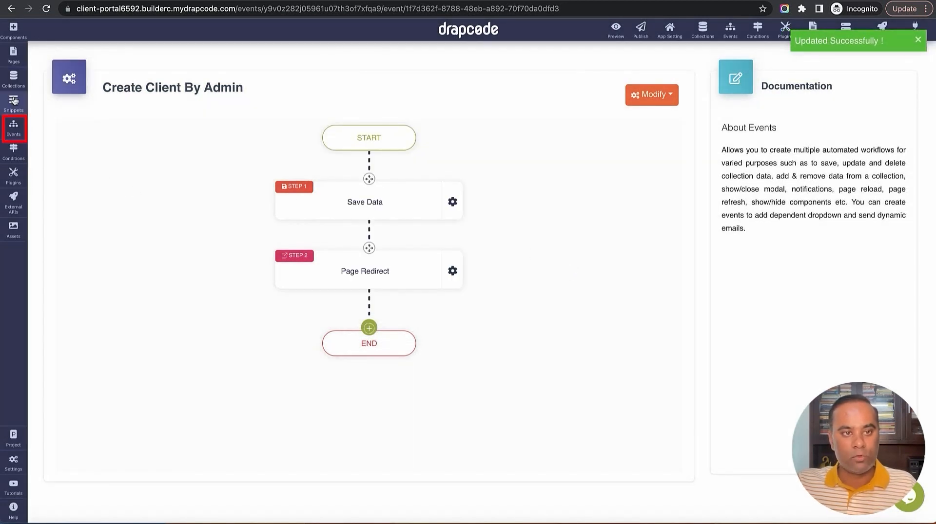
Create a new event named 'Admin Create Client Admin'
{"action": "left_click", "coordinate": [13, 126]}
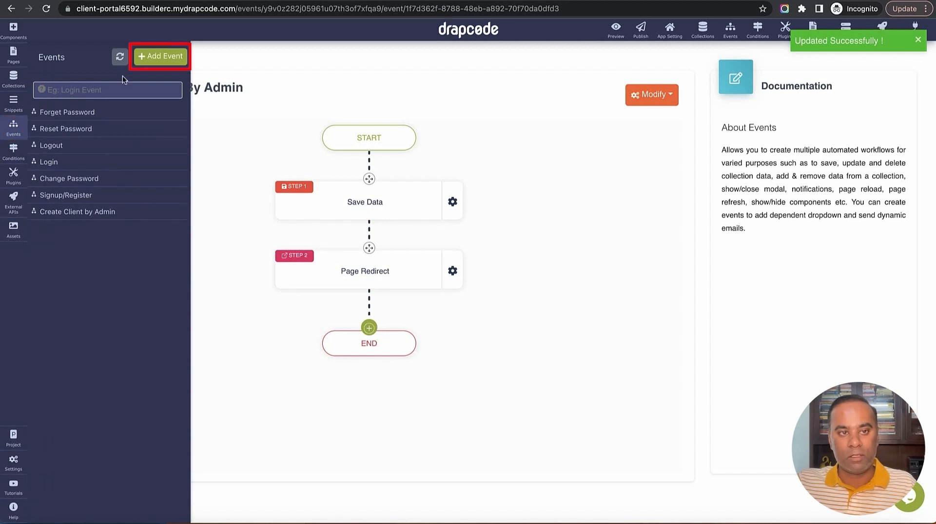
{"action": "left_click", "coordinate": [160, 56]}
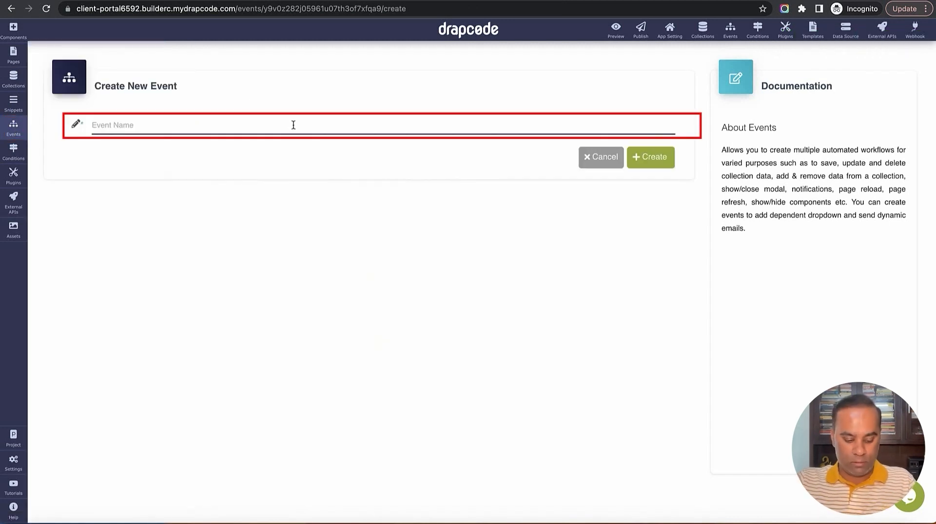
{"action": "type", "text": "Admin Create Client"}
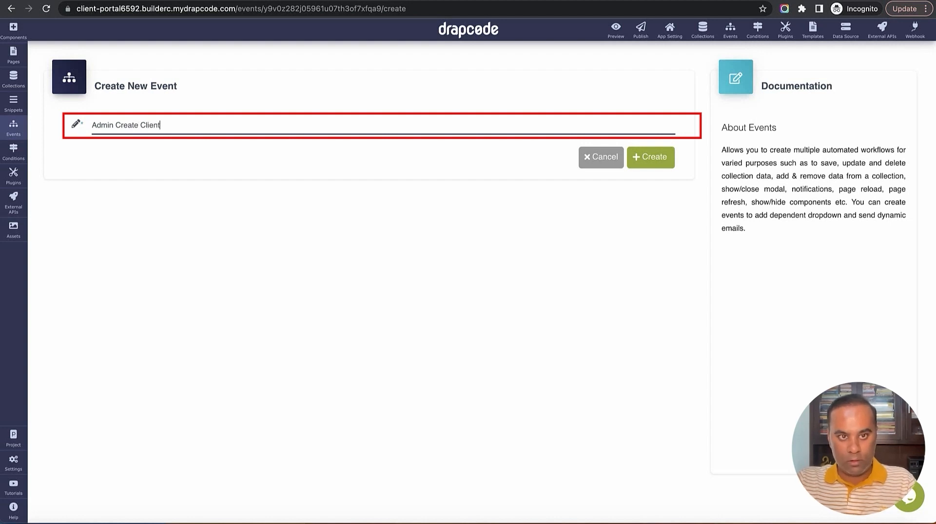
{"action": "type", "text": "Adm"}
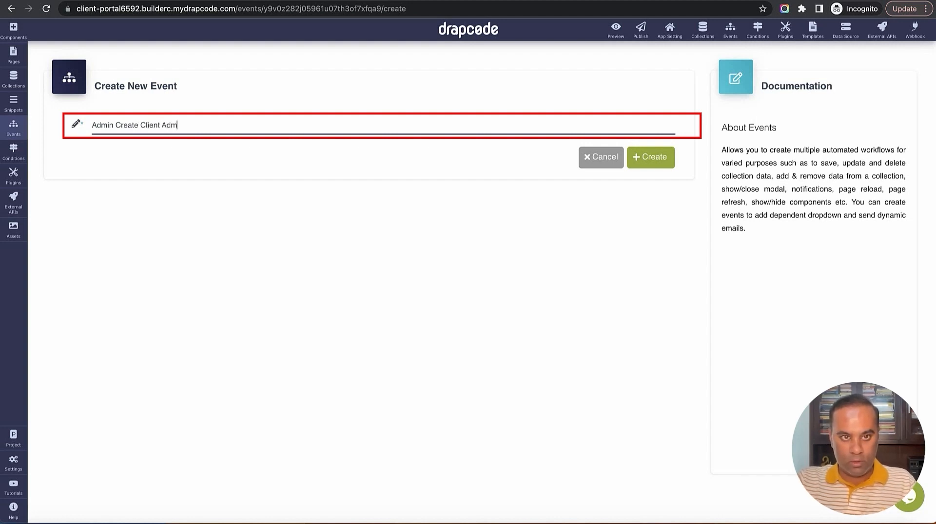
{"action": "type", "text": "in"}
{"action": "left_click", "coordinate": [642, 164]}
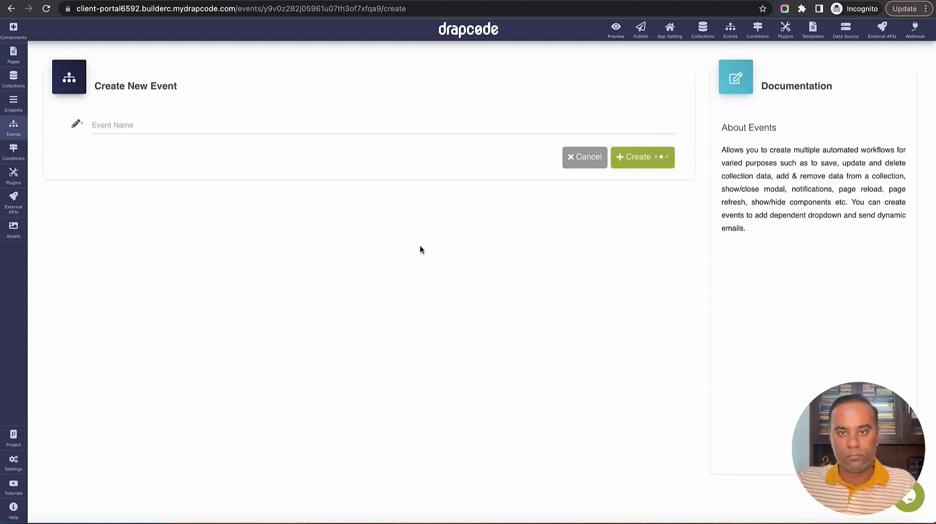
Add a Save Data step that saves into the User collection
{"action": "left_click", "coordinate": [369, 190]}
{"action": "mouse_move", "coordinate": [361, 247]}
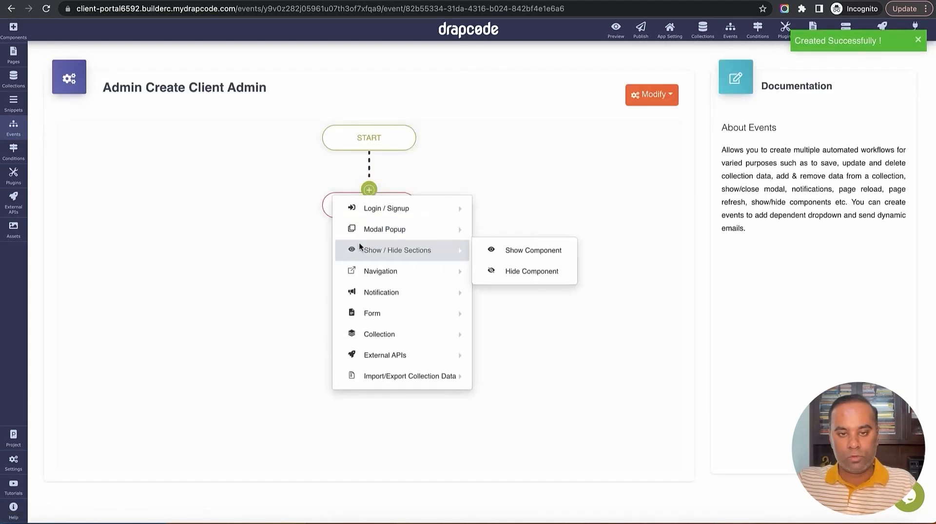
{"action": "mouse_move", "coordinate": [492, 317]}
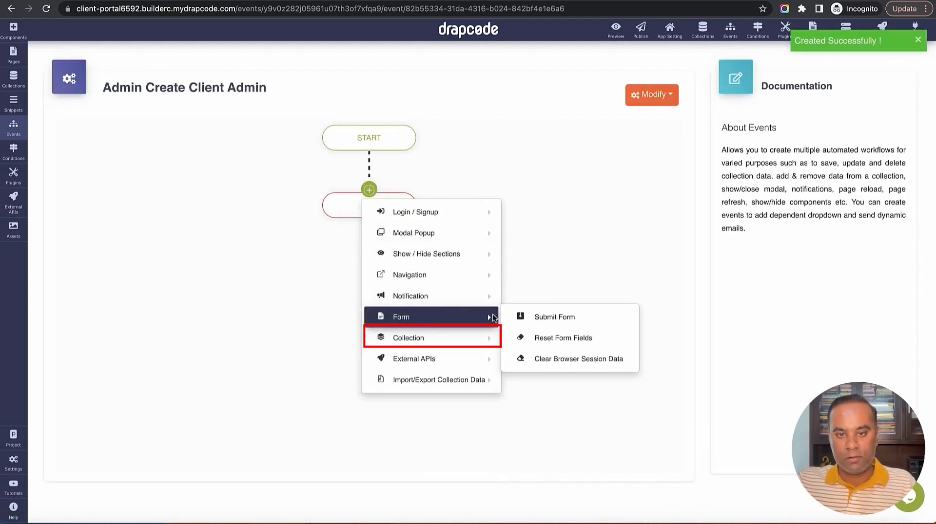
{"action": "mouse_move", "coordinate": [487, 338]}
{"action": "left_click", "coordinate": [571, 336]}
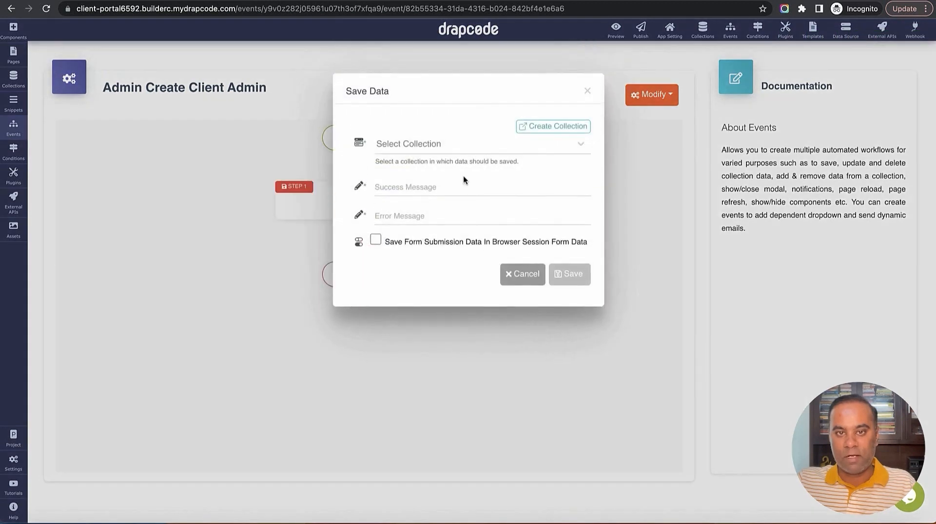
{"action": "left_click", "coordinate": [458, 148]}
{"action": "scroll", "coordinate": [458, 221], "scroll_direction": "down", "scroll_amount": 2}
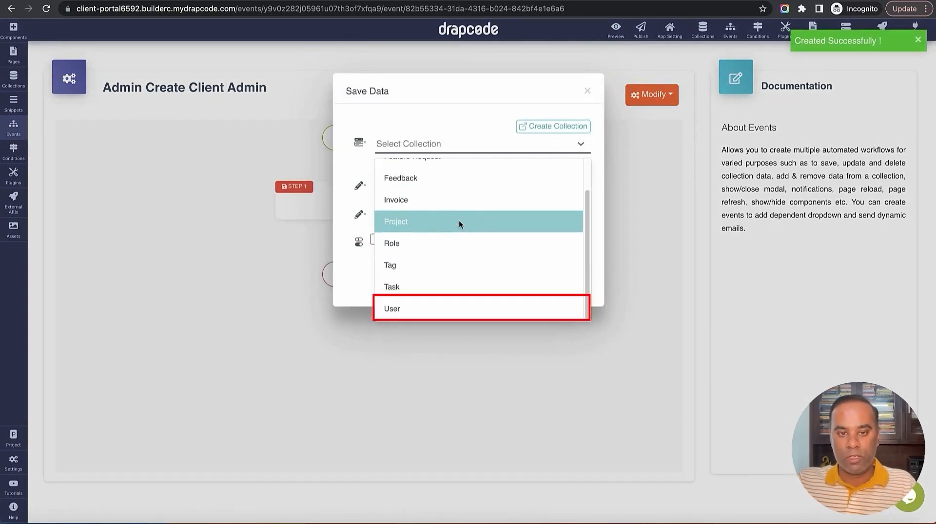
{"action": "left_click", "coordinate": [444, 310]}
Enter the success message 'Client Admin Added Successfully' and error message 'Error', then save the step
{"action": "left_click", "coordinate": [430, 275]}
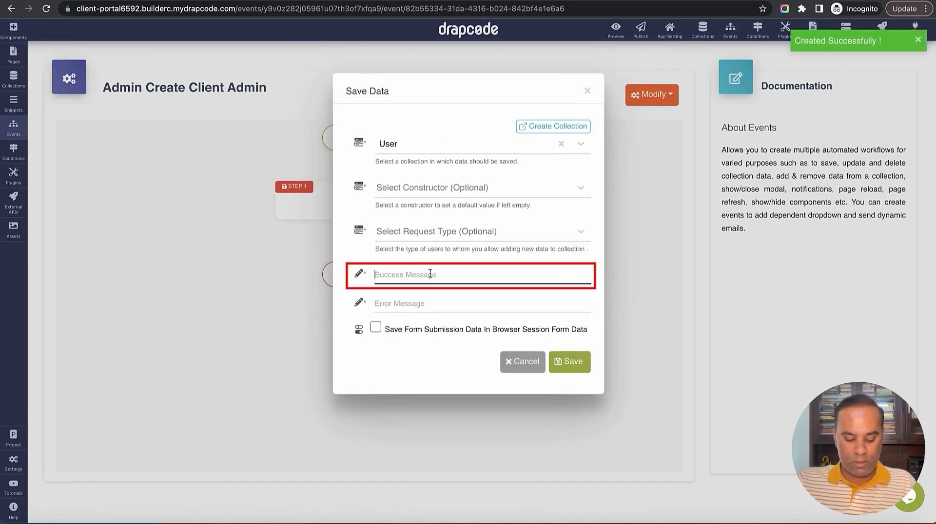
{"action": "type", "text": "Admin"}
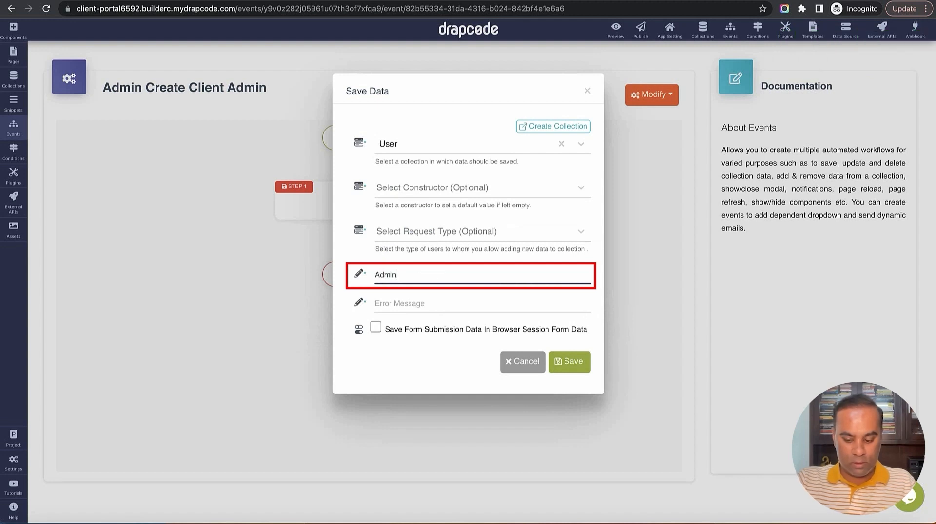
{"action": "type", "text": "Client "}
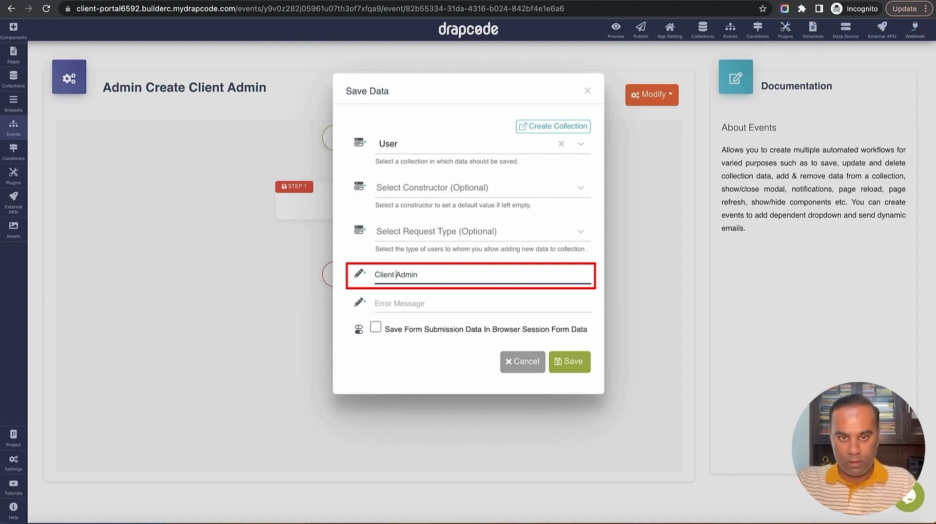
{"action": "type", "text": "in Added "}
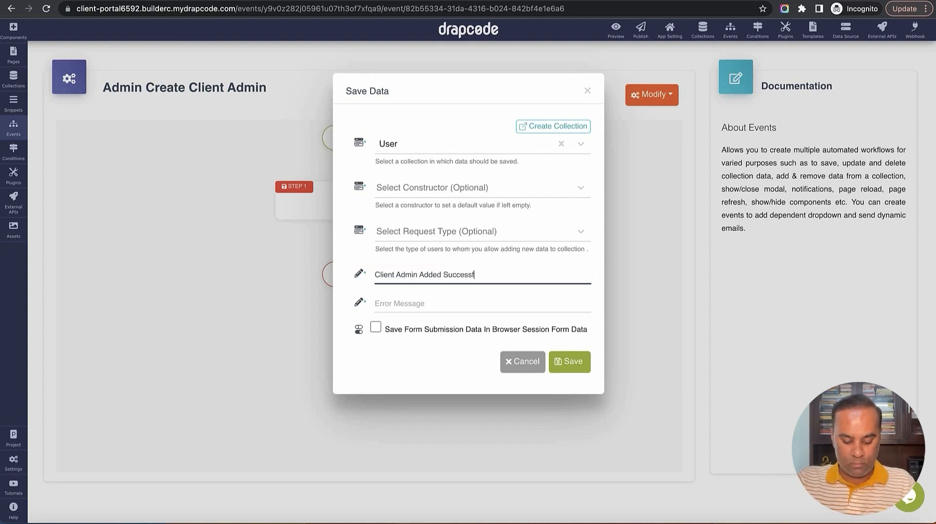
{"action": "type", "text": "Successfully"}
{"action": "key", "text": "Tab"}
{"action": "type", "text": "E"}
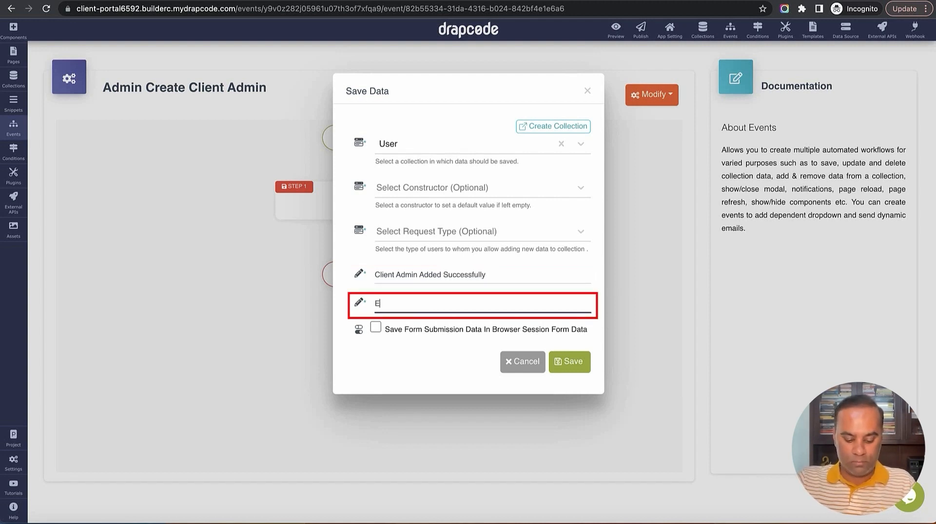
{"action": "type", "text": "rror"}
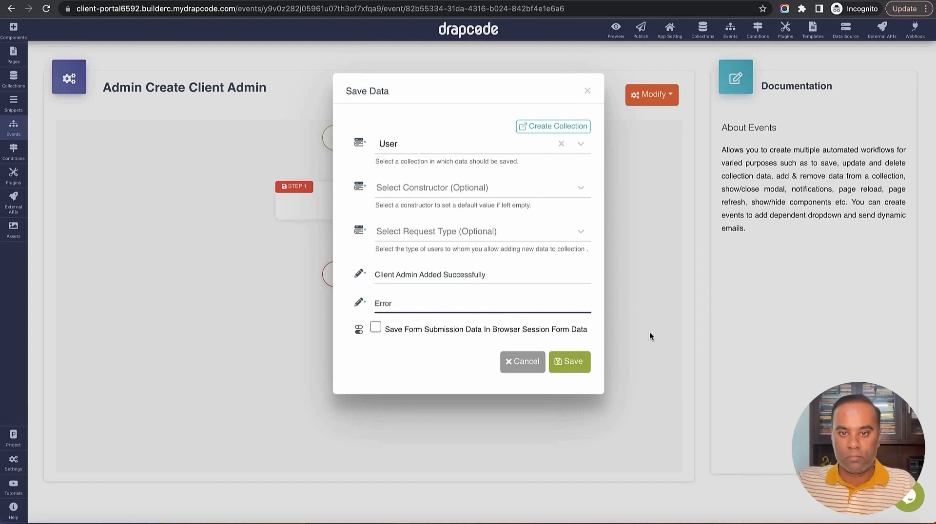
{"action": "left_click", "coordinate": [579, 368]}
{"action": "left_click", "coordinate": [369, 259]}
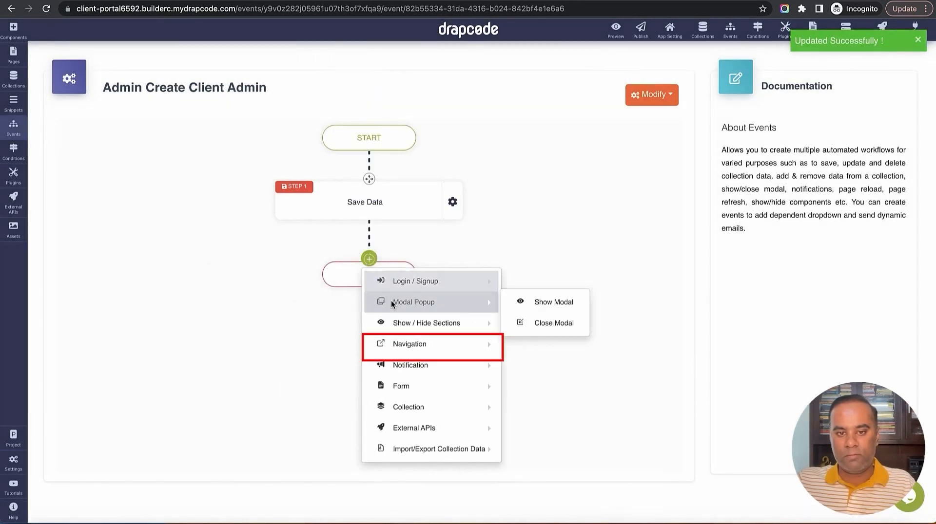
Add a Page Redirect step with Admin - Client List as its destination
{"action": "mouse_move", "coordinate": [413, 346]}
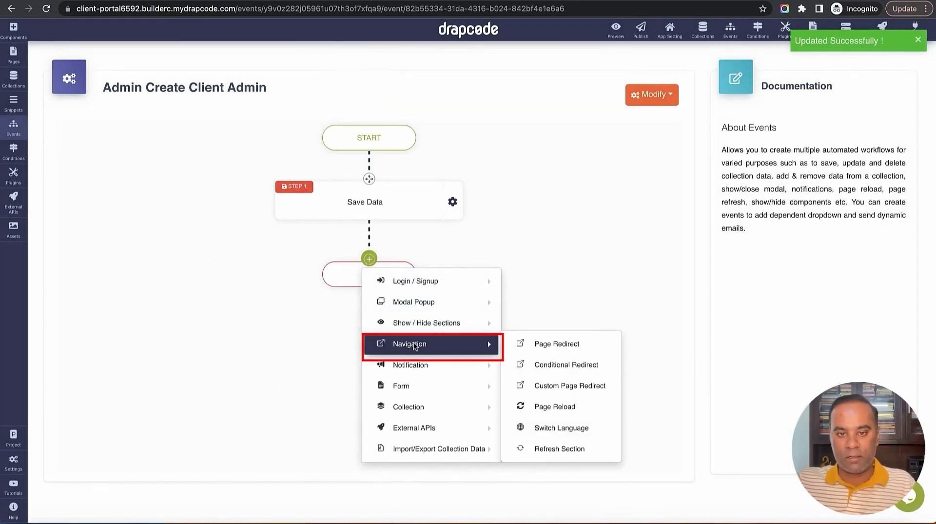
{"action": "left_click", "coordinate": [544, 344]}
{"action": "left_click", "coordinate": [494, 146]}
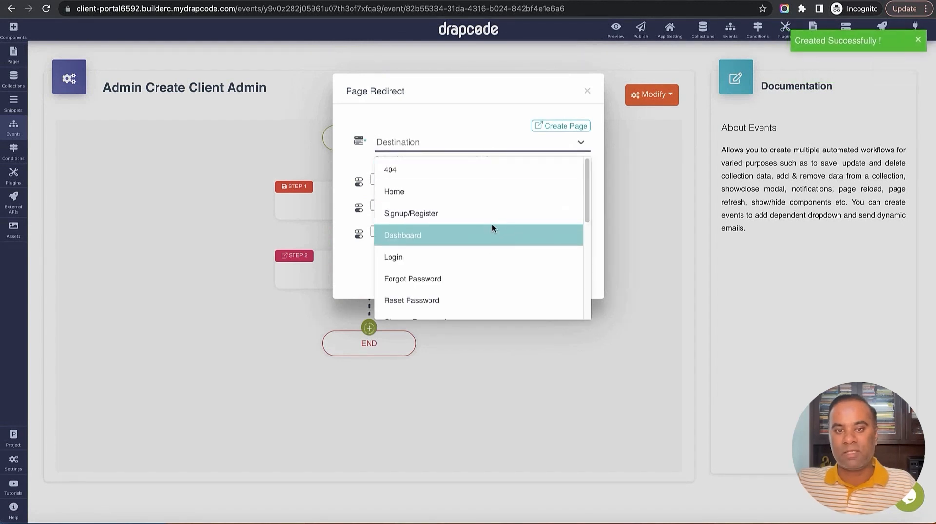
{"action": "scroll", "coordinate": [490, 226], "scroll_direction": "down", "scroll_amount": 5}
{"action": "scroll", "coordinate": [490, 226], "scroll_direction": "up", "scroll_amount": 5}
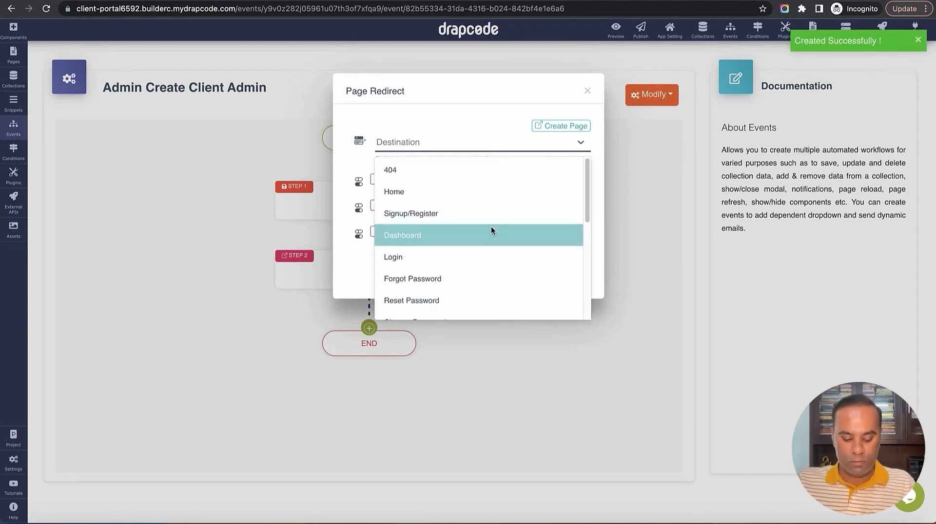
{"action": "type", "text": "li"}
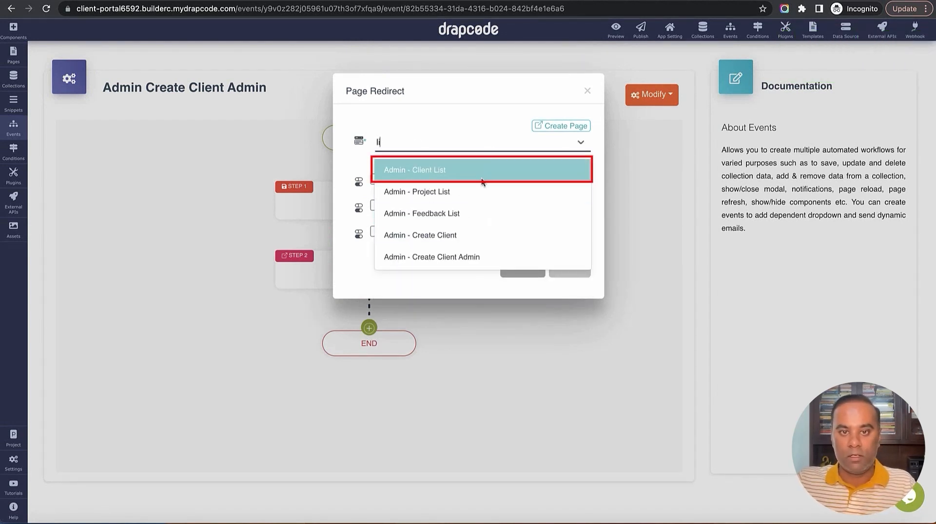
{"action": "left_click", "coordinate": [480, 170]}
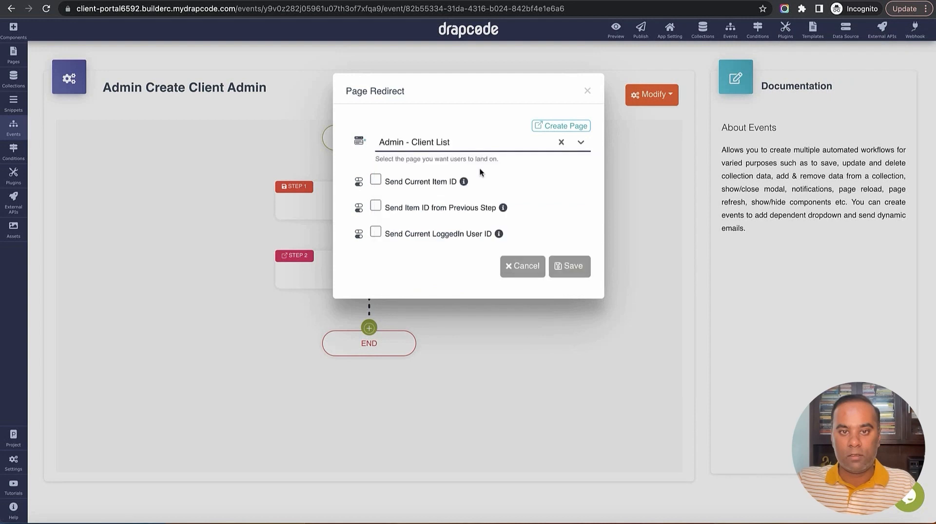
{"action": "left_click", "coordinate": [568, 267]}
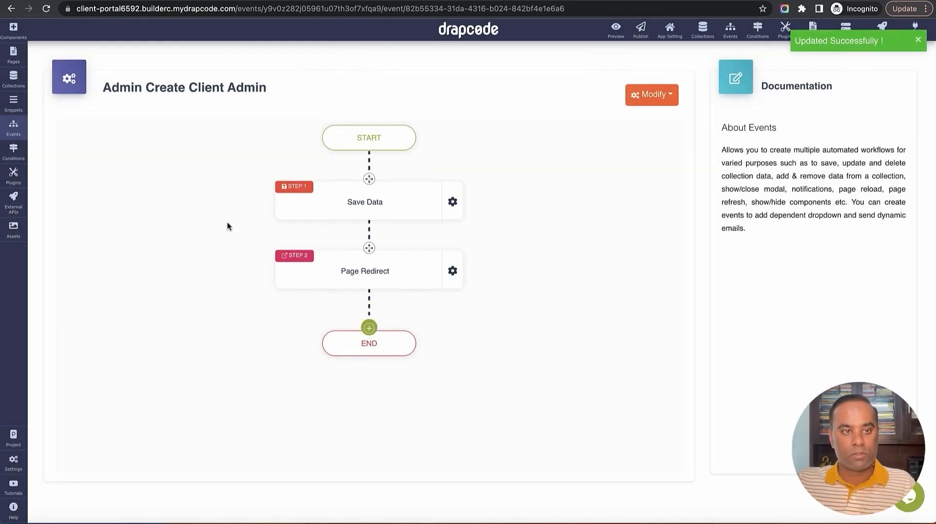
Load the Admin - Client List page from the Pages panel into the editor
{"action": "left_click", "coordinate": [13, 54]}
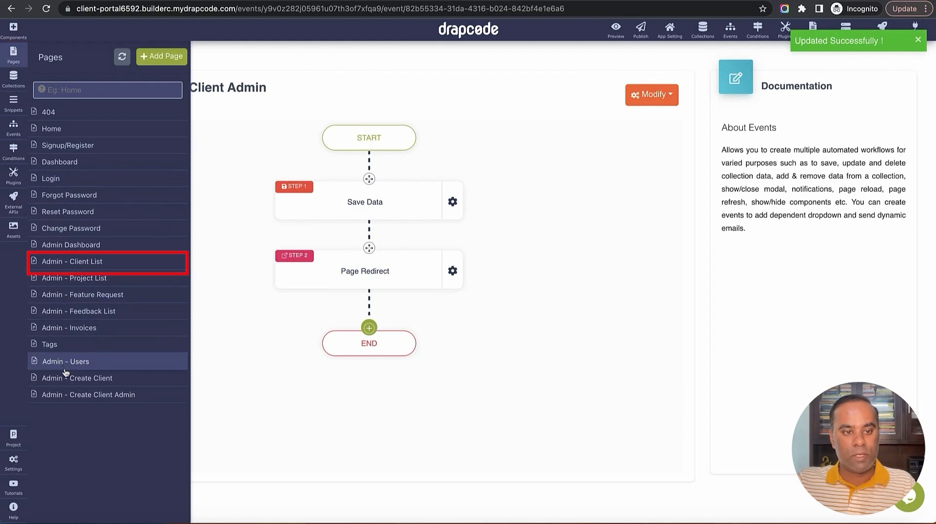
{"action": "left_click", "coordinate": [81, 267]}
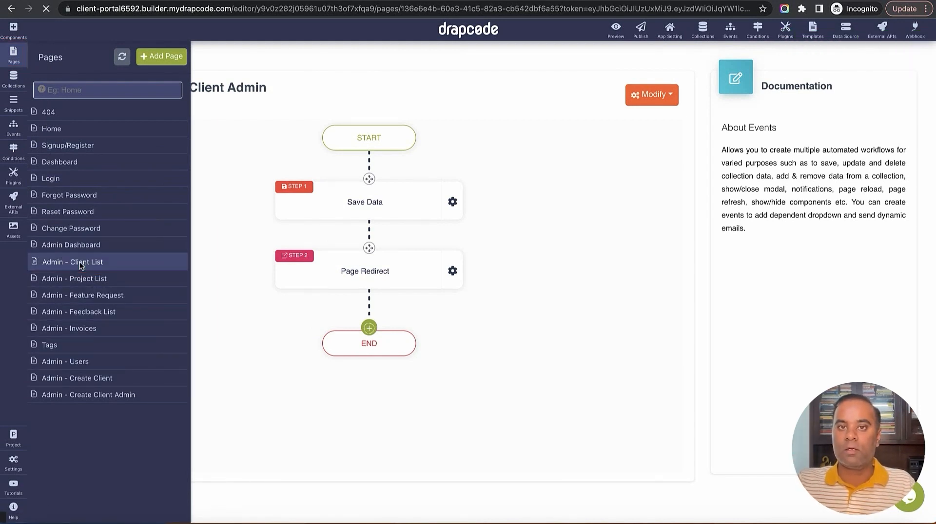
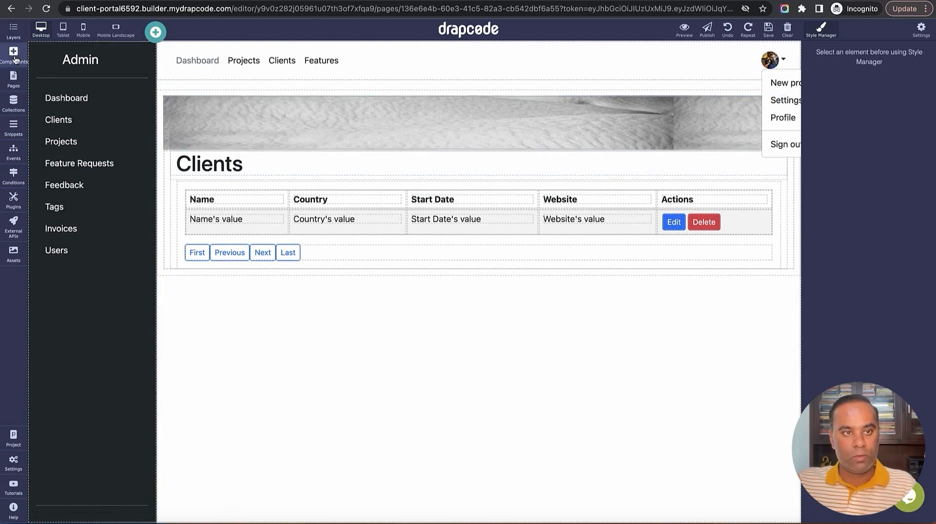
Add a blank two-column section above the heading and move the Clients heading into its left column
{"action": "left_click", "coordinate": [14, 57]}
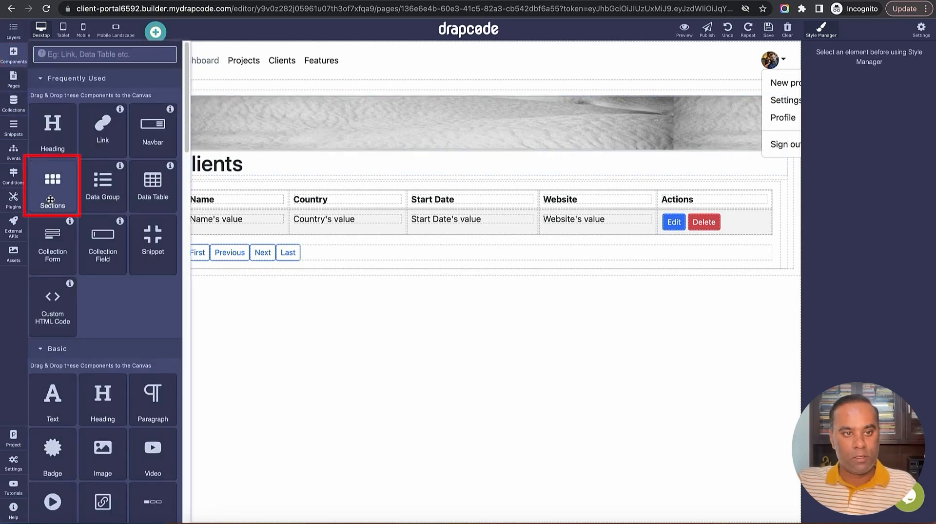
{"action": "left_click_drag", "start_coordinate": [51, 199], "coordinate": [306, 163]}
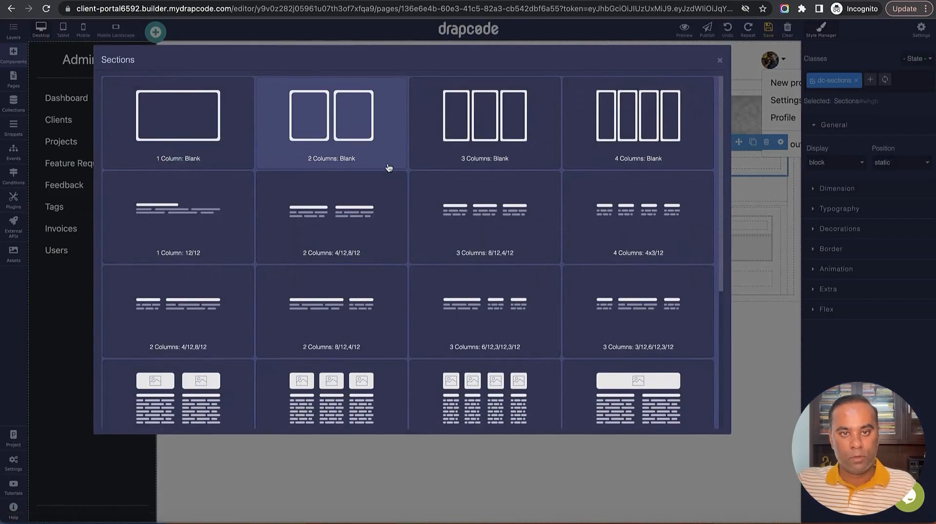
{"action": "left_click", "coordinate": [356, 139]}
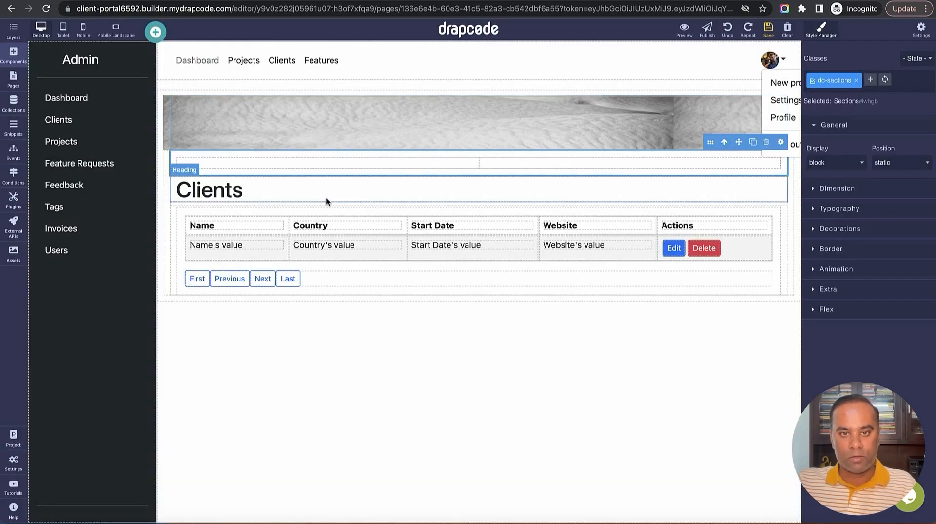
{"action": "left_click", "coordinate": [428, 188]}
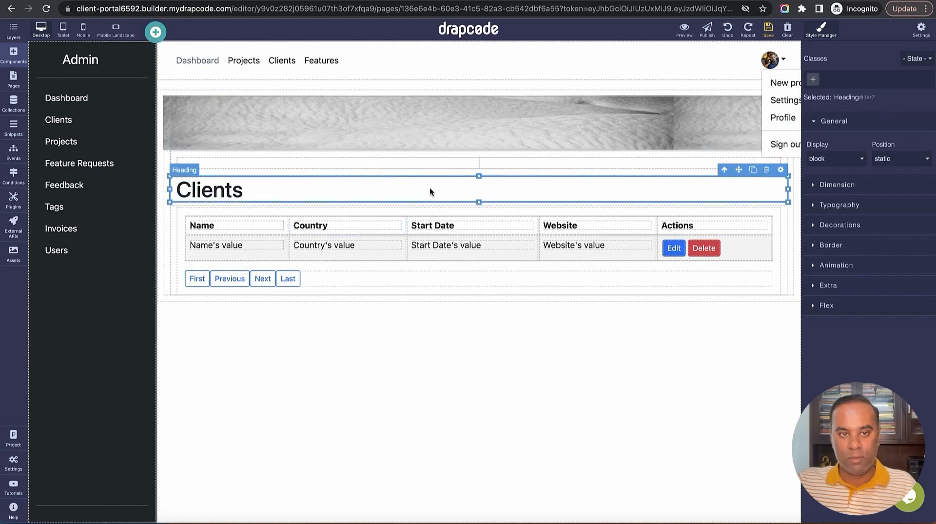
{"action": "left_click_drag", "start_coordinate": [408, 179], "coordinate": [385, 168]}
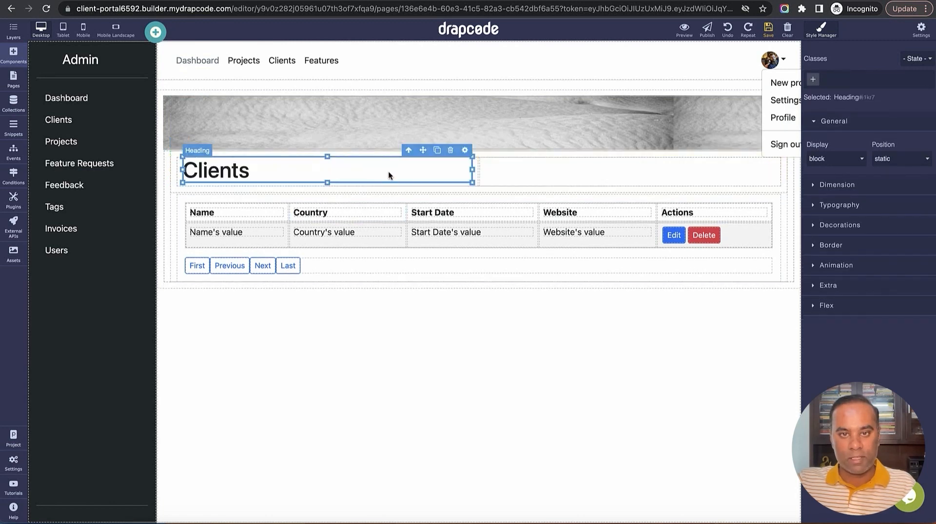
Drop a Link into the right column that points to the Admin - Create Client page
{"action": "left_click", "coordinate": [13, 55]}
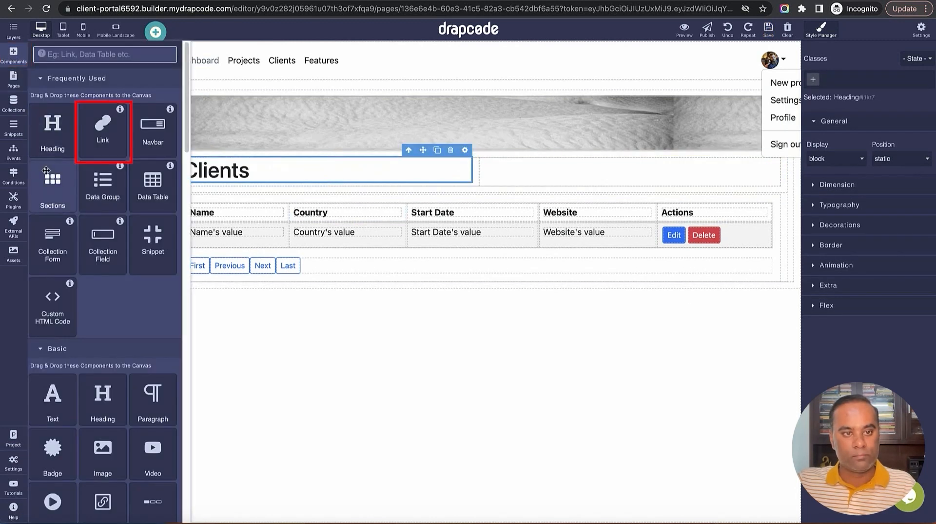
{"action": "left_click_drag", "start_coordinate": [102, 128], "coordinate": [570, 178]}
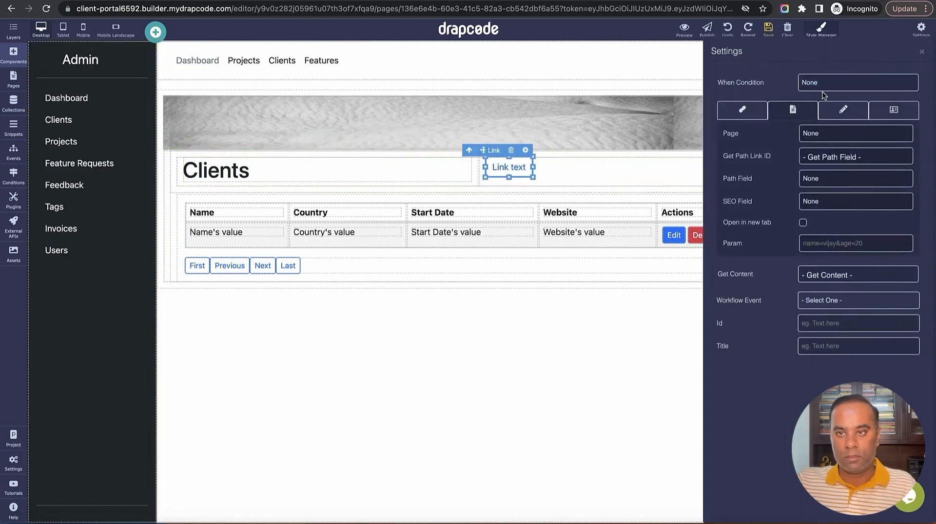
{"action": "left_click", "coordinate": [823, 139]}
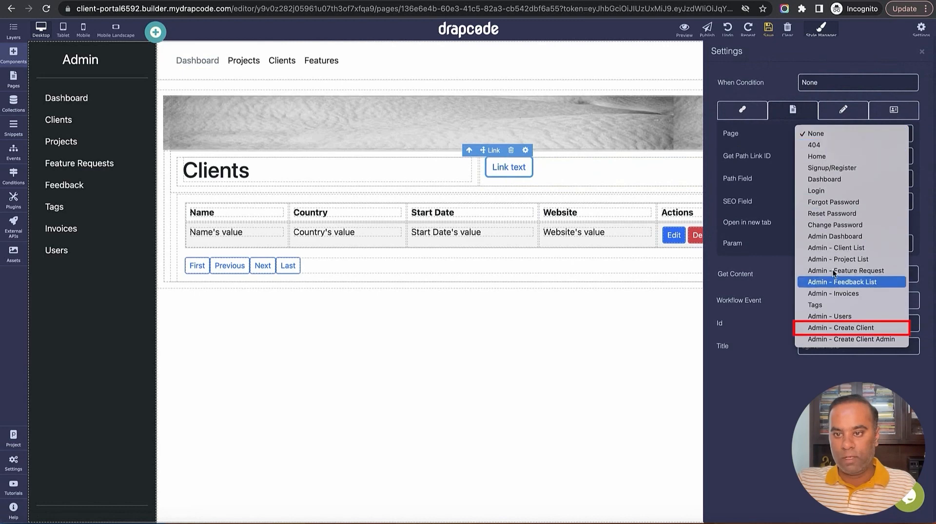
{"action": "left_click", "coordinate": [836, 333]}
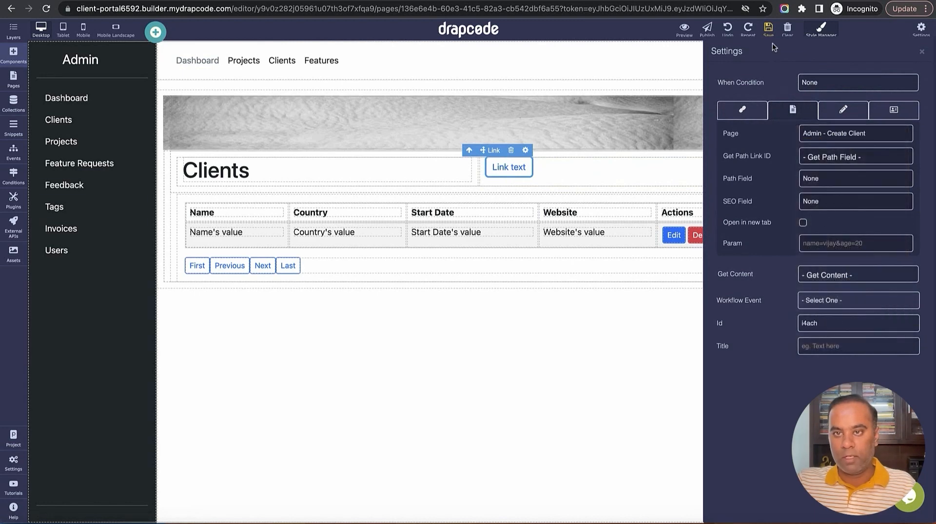
{"action": "left_click", "coordinate": [768, 30]}
{"action": "left_click", "coordinate": [695, 176]}
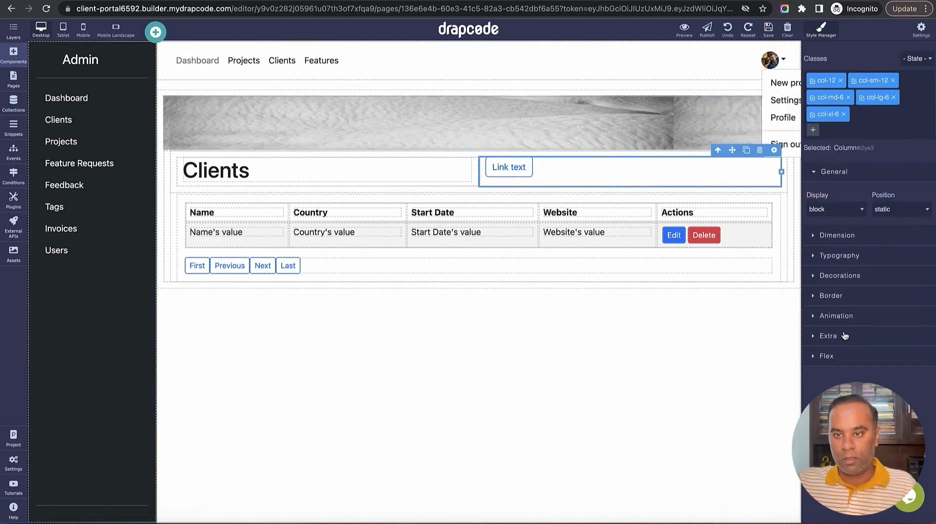
Set the link column's text alignment to right
{"action": "left_click", "coordinate": [844, 276]}
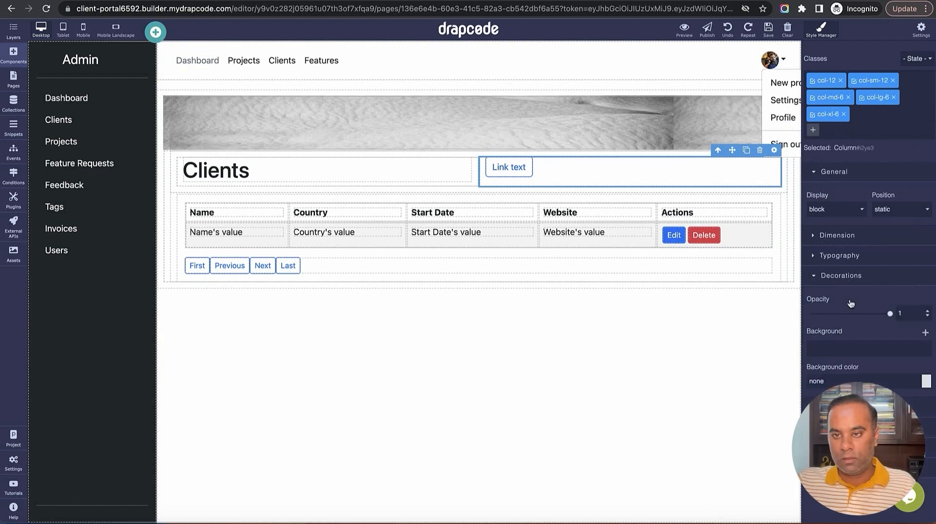
{"action": "left_click", "coordinate": [845, 264]}
{"action": "scroll", "coordinate": [850, 308], "scroll_direction": "down", "scroll_amount": 3}
{"action": "left_click", "coordinate": [882, 267]}
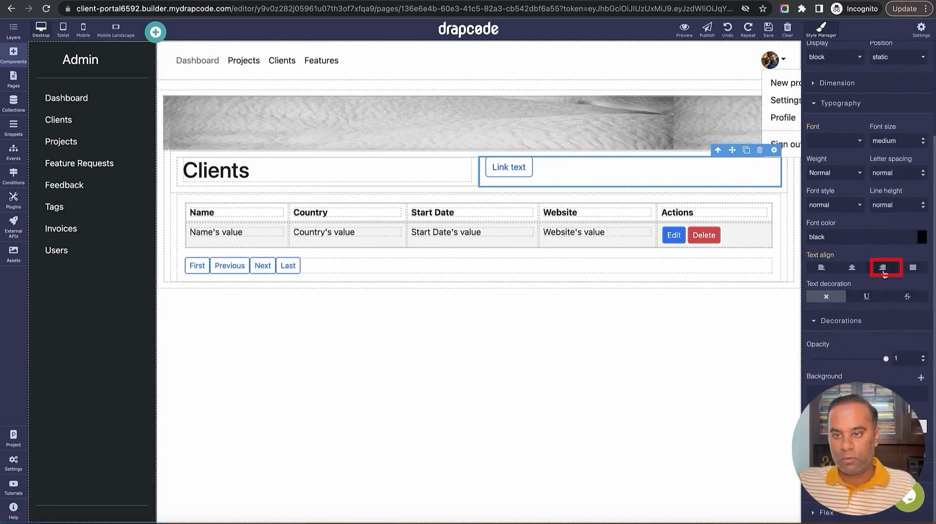
Change the link text to 'Create Client'
{"action": "double_click", "coordinate": [753, 168]}
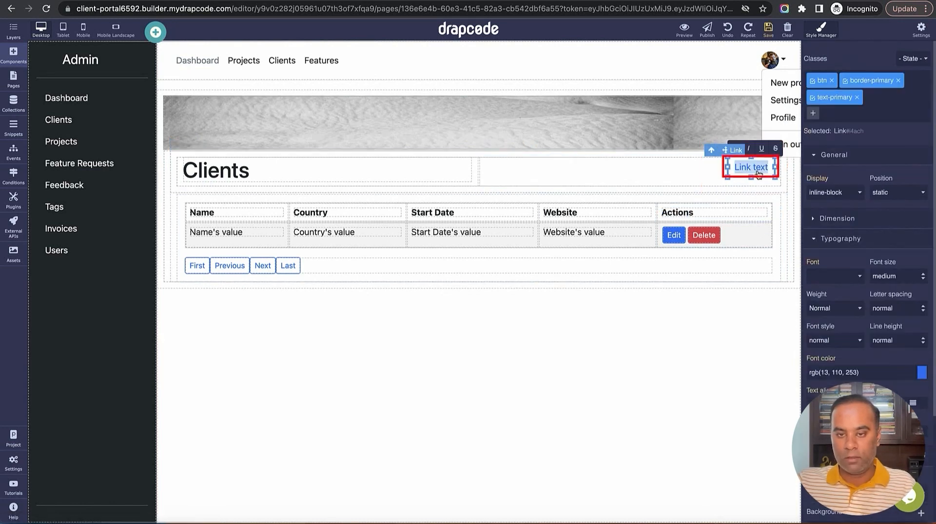
{"action": "type", "text": "Crate"}
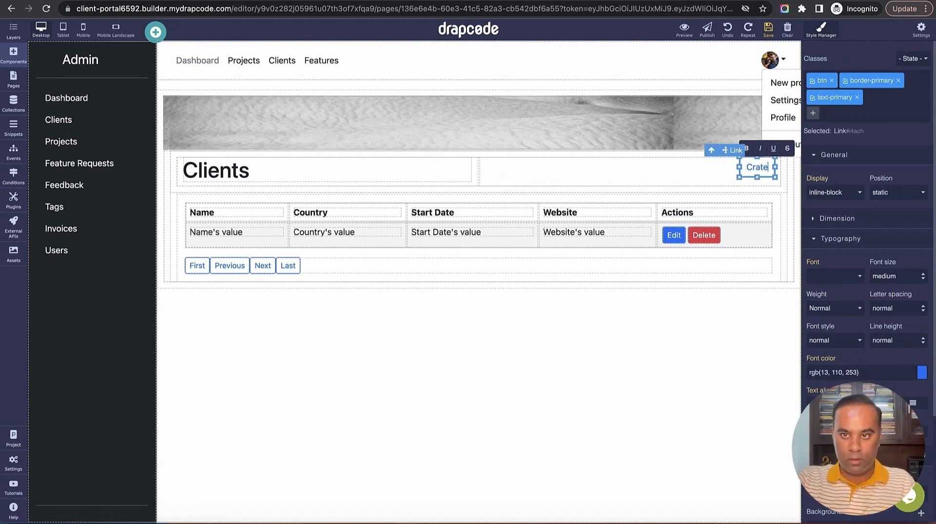
{"action": "key", "text": "BackSpace"}
{"action": "key", "text": "BackSpace"}
{"action": "key", "text": "BackSpace"}
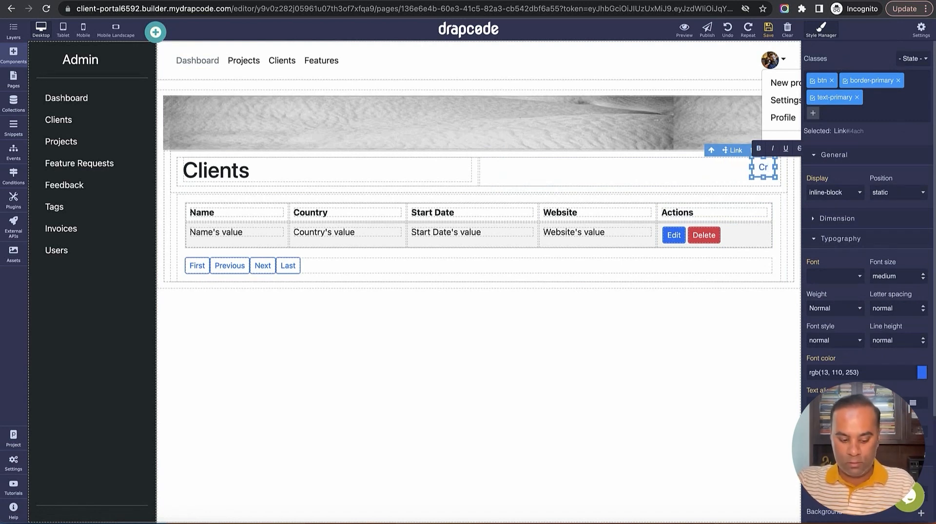
{"action": "type", "text": "eate Clie"}
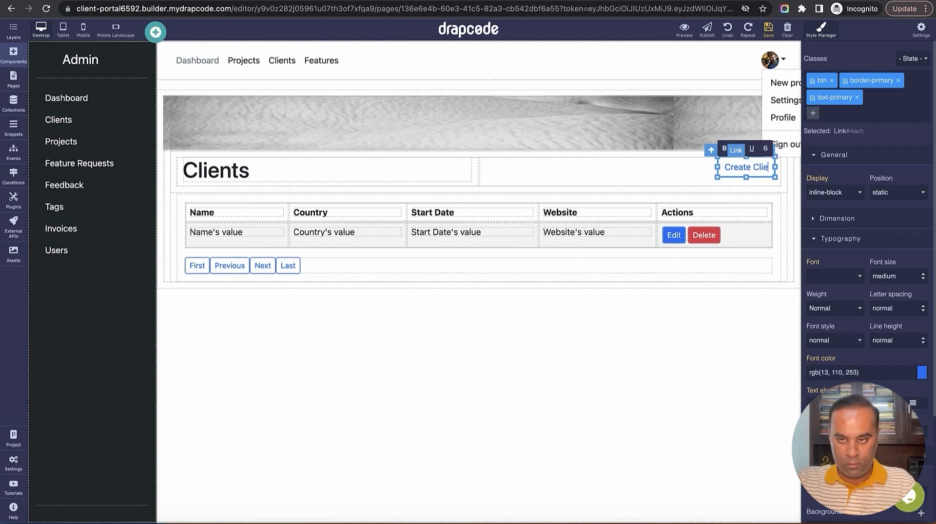
{"action": "type", "text": "nt"}
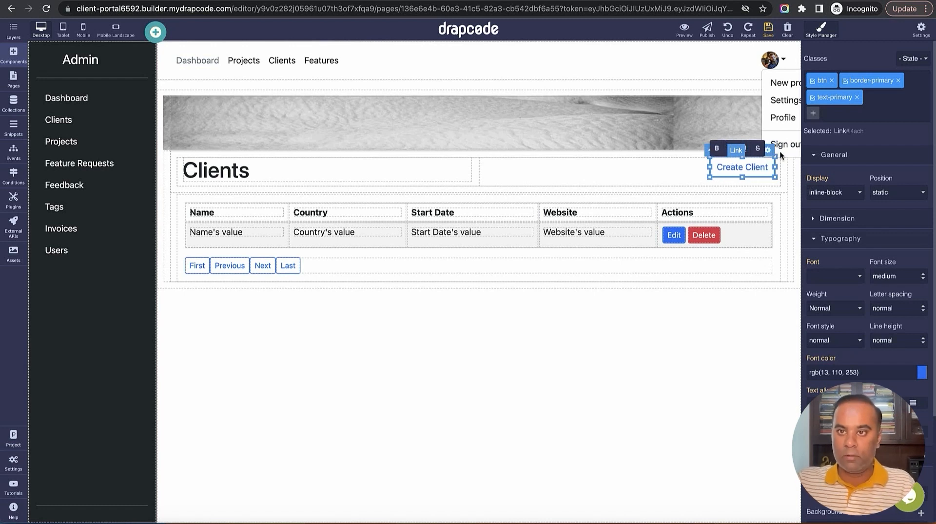
Replace the link's border-primary and text-primary classes with btn-primary and btn-lg
{"action": "left_click", "coordinate": [897, 81]}
{"action": "left_click", "coordinate": [891, 81]}
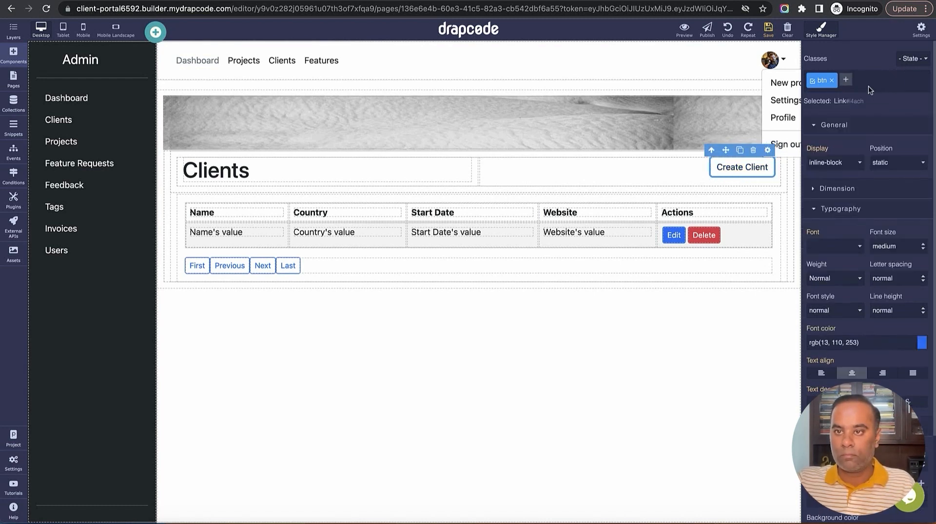
{"action": "left_click", "coordinate": [844, 80]}
{"action": "type", "text": "btn"}
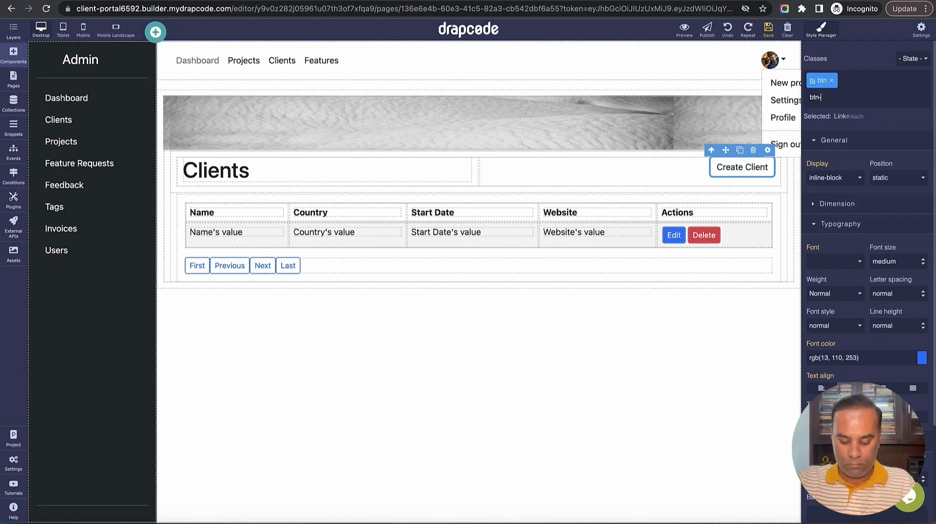
{"action": "type", "text": "-primary"}
{"action": "key", "text": "Return"}
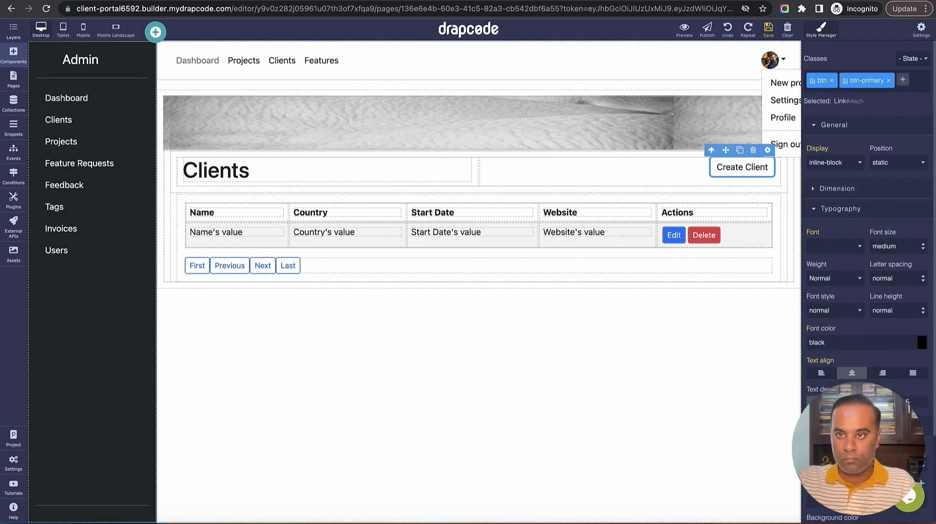
{"action": "left_click", "coordinate": [901, 82]}
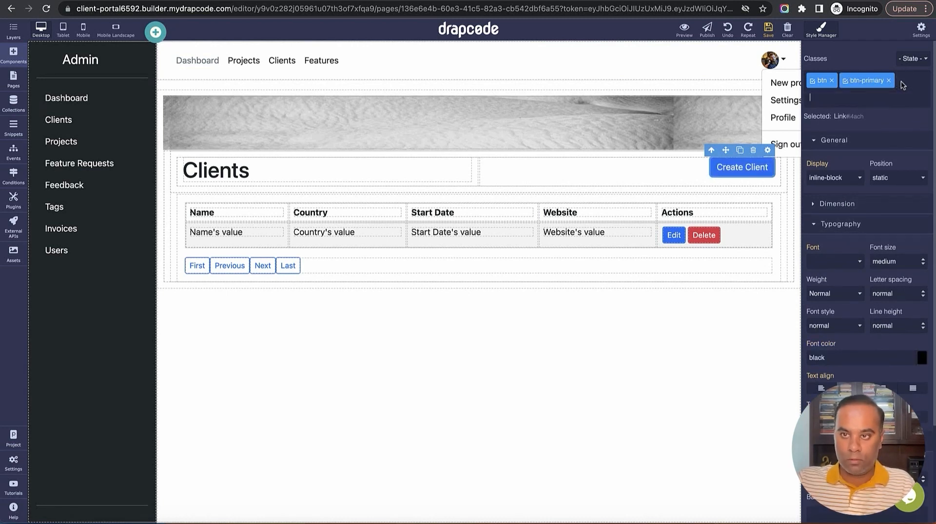
{"action": "type", "text": "btn"}
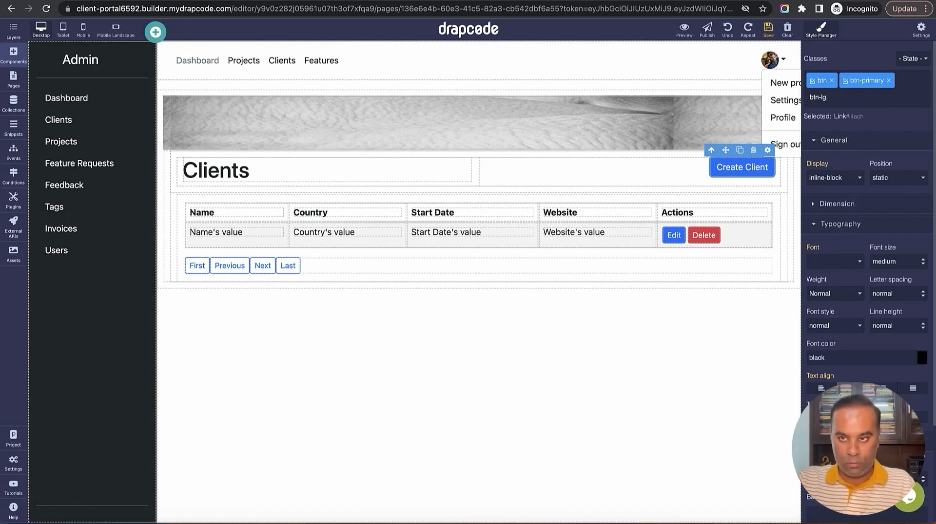
{"action": "type", "text": "-lg"}
{"action": "key", "text": "Return"}
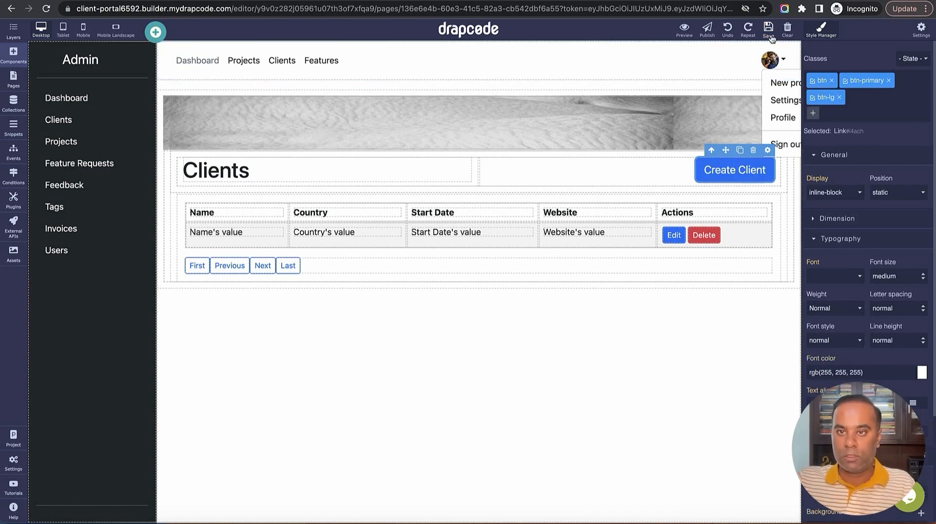
{"action": "left_click", "coordinate": [728, 171]}
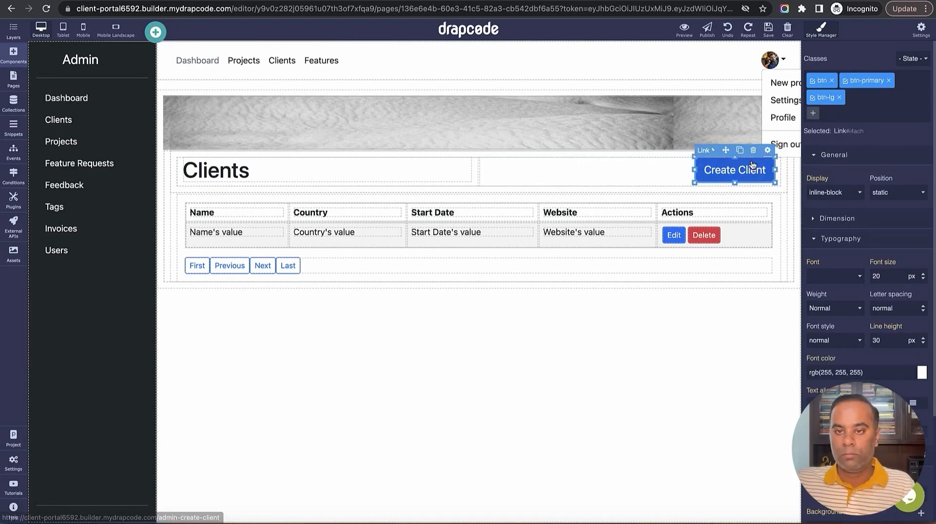
{"action": "left_click", "coordinate": [767, 151]}
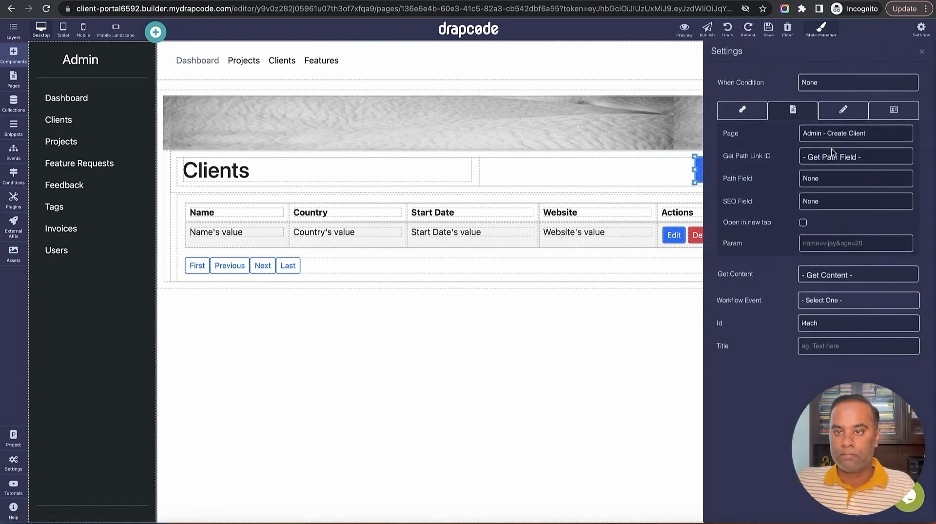
{"action": "left_click", "coordinate": [922, 52]}
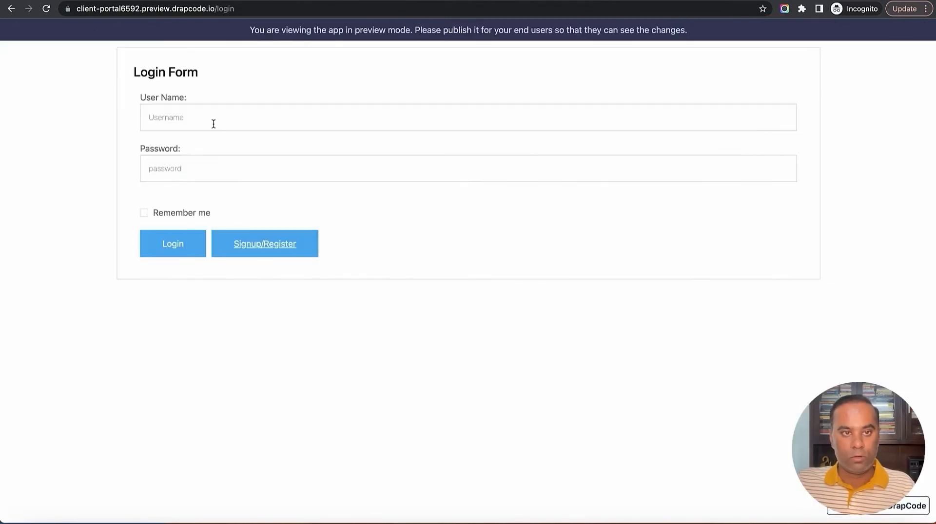
Log into the preview app with the admin's e-mail and password, then open Clients
{"action": "left_click", "coordinate": [211, 119]}
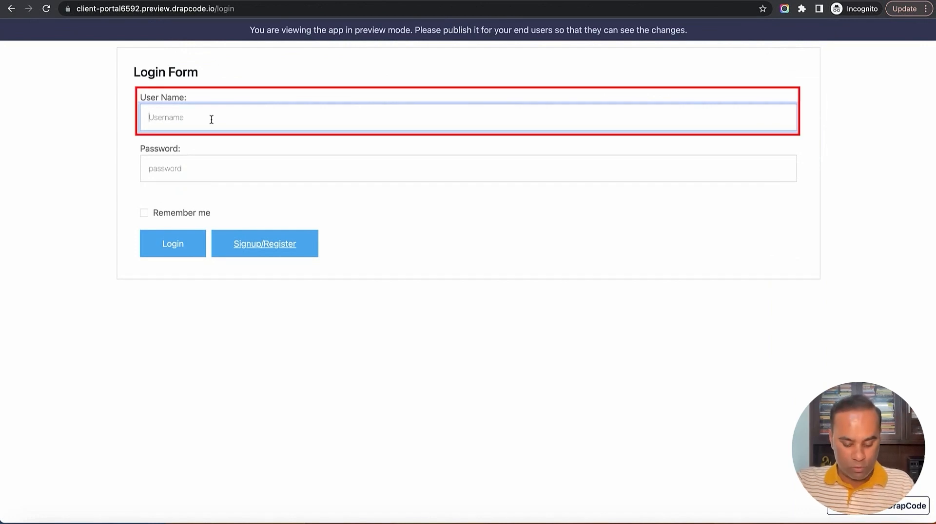
{"action": "type", "text": "super@e"}
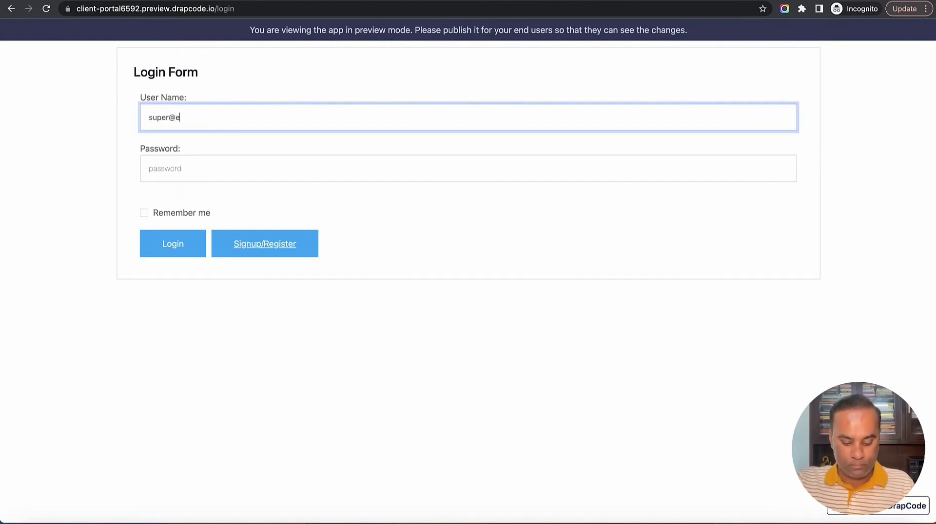
{"action": "type", "text": "mail.com"}
{"action": "key", "text": "Tab"}
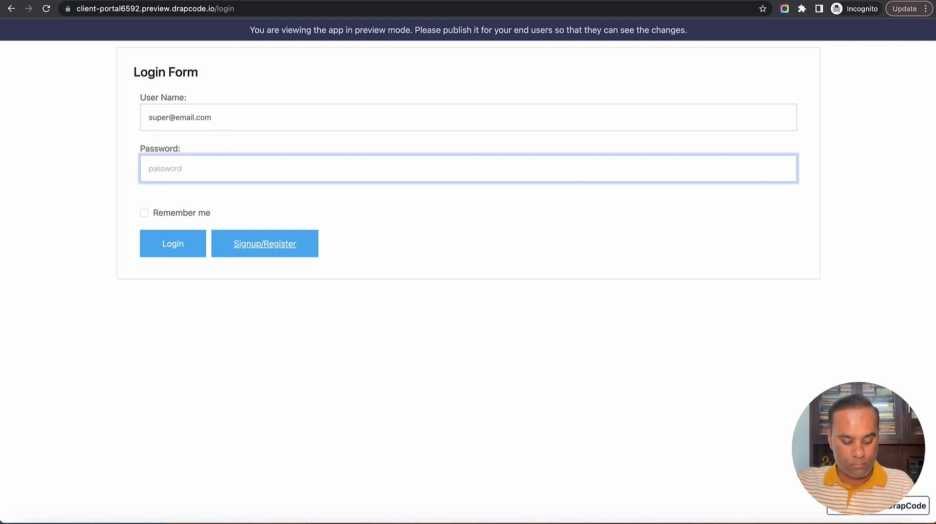
{"action": "type", "text": "123456"}
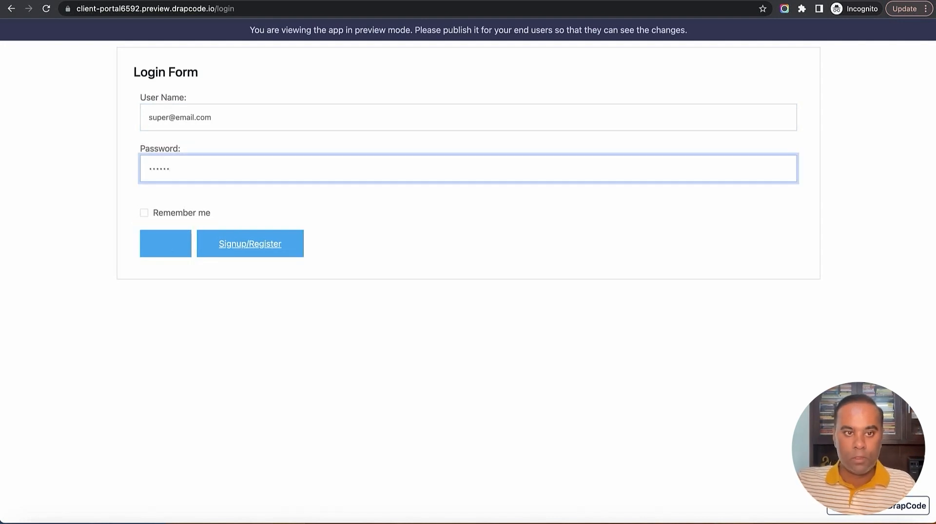
{"action": "key", "text": "Return"}
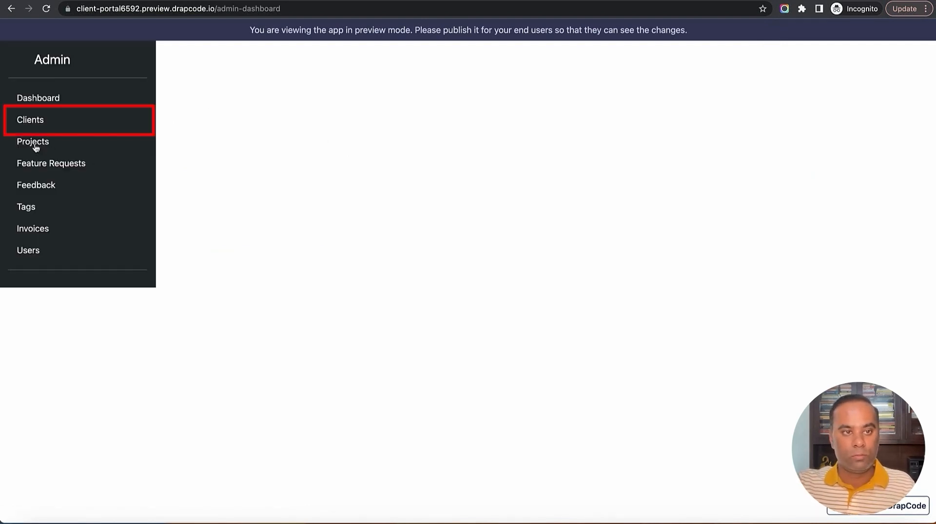
{"action": "left_click", "coordinate": [34, 124]}
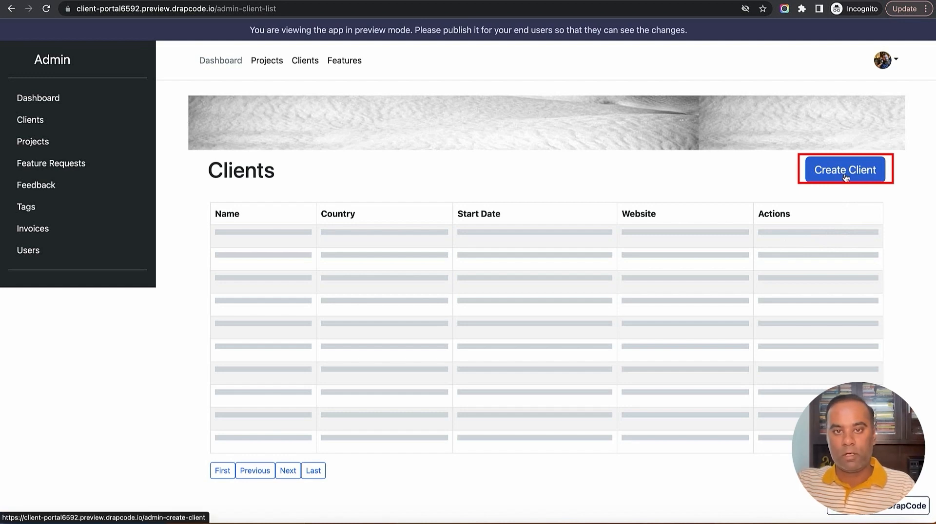
Open Create Client and enter name Google, start date 12 May 2023 and logo favicon.png
{"action": "left_click", "coordinate": [845, 178]}
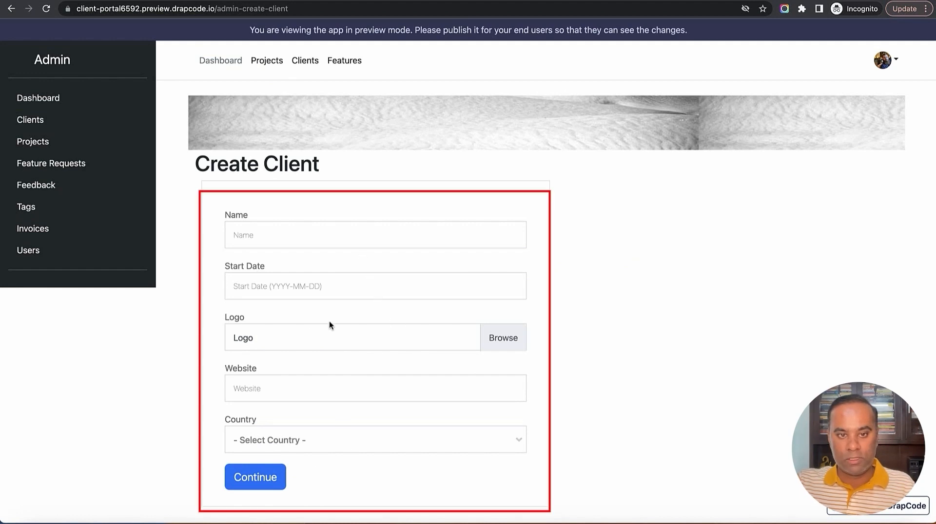
{"action": "left_click", "coordinate": [309, 244]}
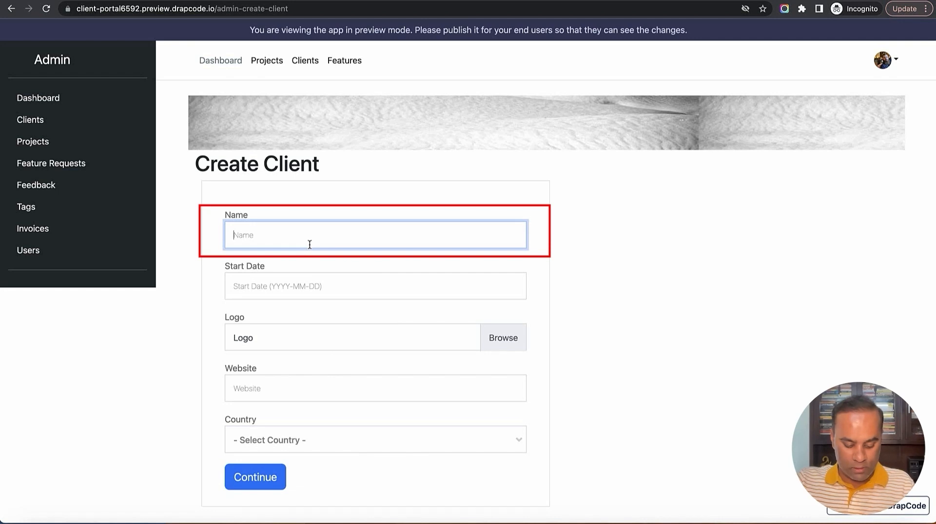
{"action": "type", "text": "Google"}
{"action": "key", "text": "Tab"}
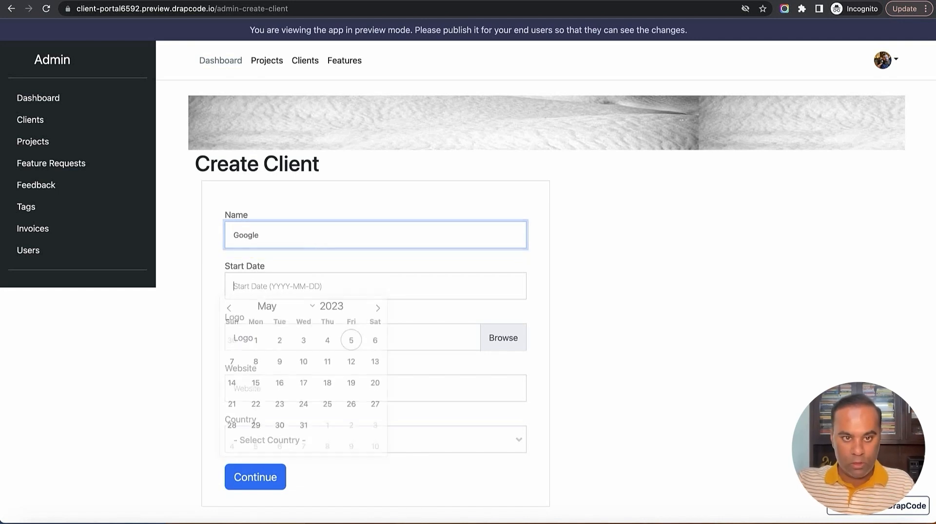
{"action": "left_click", "coordinate": [349, 370]}
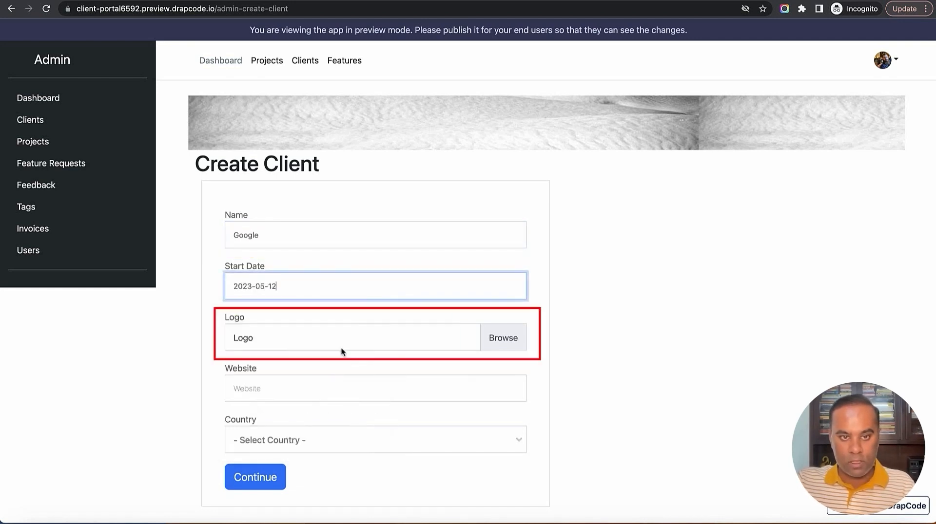
{"action": "left_click", "coordinate": [347, 346]}
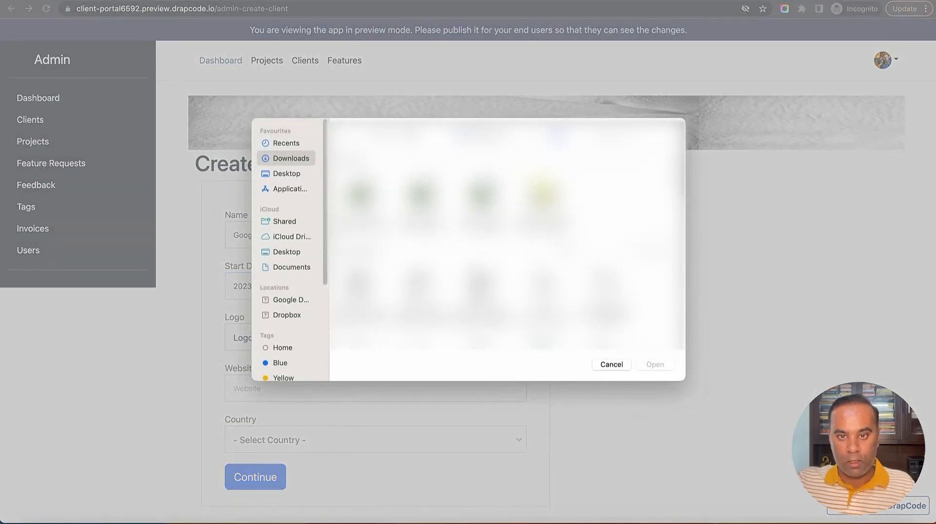
{"action": "scroll", "coordinate": [507, 248], "scroll_direction": "down", "scroll_amount": 15}
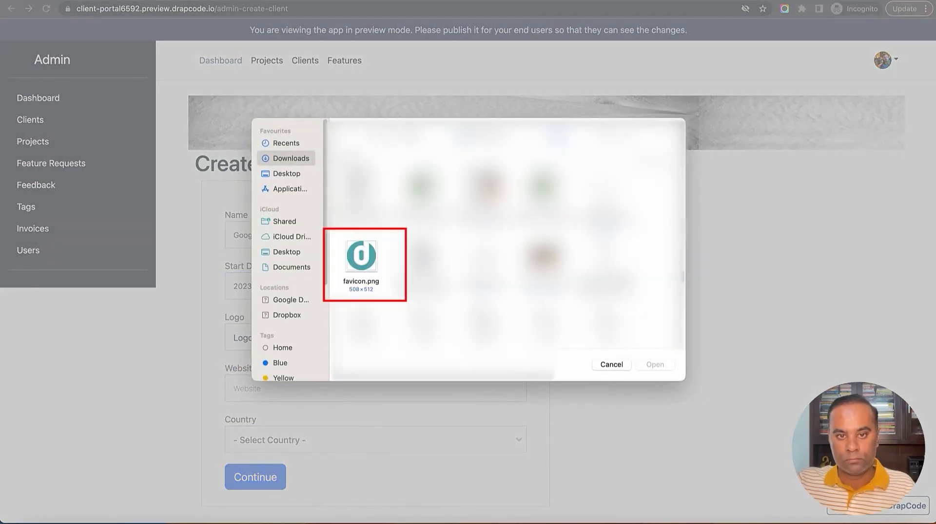
{"action": "left_click", "coordinate": [376, 285]}
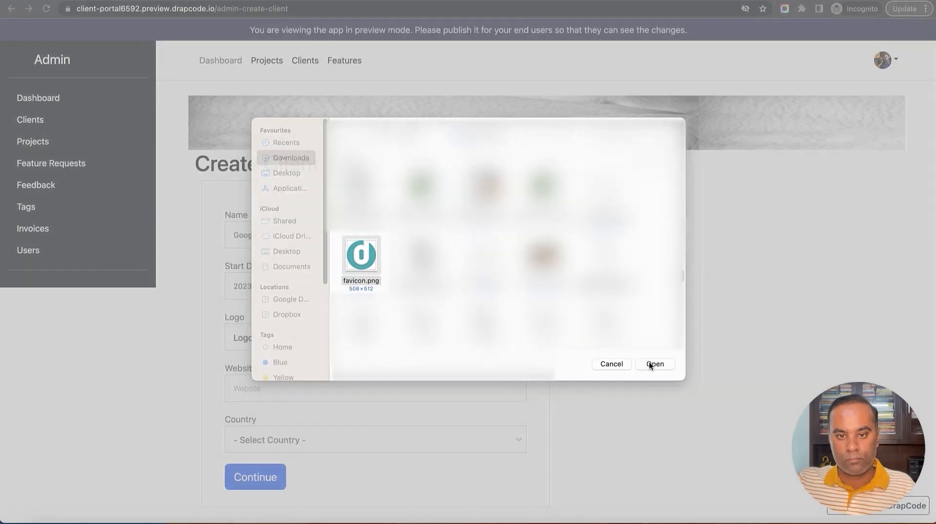
{"action": "left_click", "coordinate": [649, 365]}
{"action": "left_click", "coordinate": [430, 386]}
{"action": "type", "text": "https"}
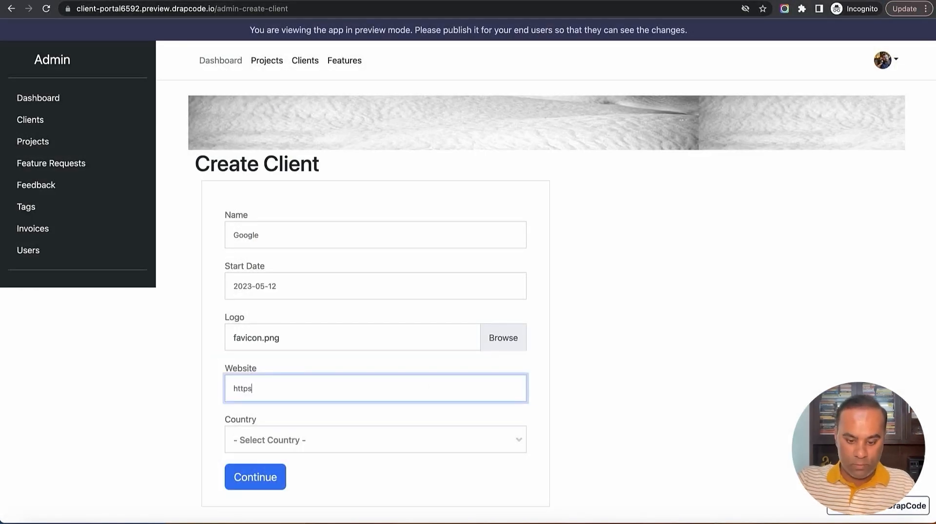
{"action": "type", "text": "://google.com"}
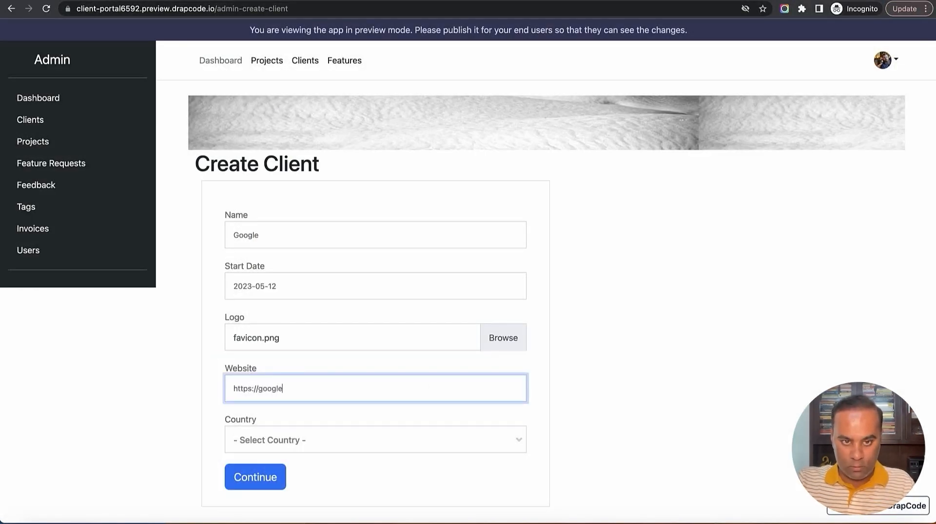
{"action": "key", "text": "Tab"}
{"action": "left_click", "coordinate": [432, 446]}
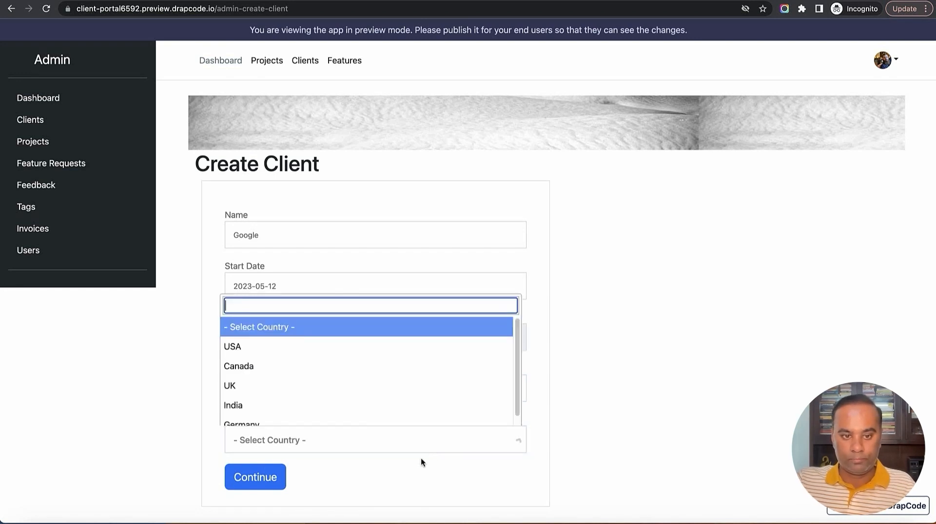
{"action": "left_click", "coordinate": [394, 352]}
{"action": "left_click", "coordinate": [632, 390]}
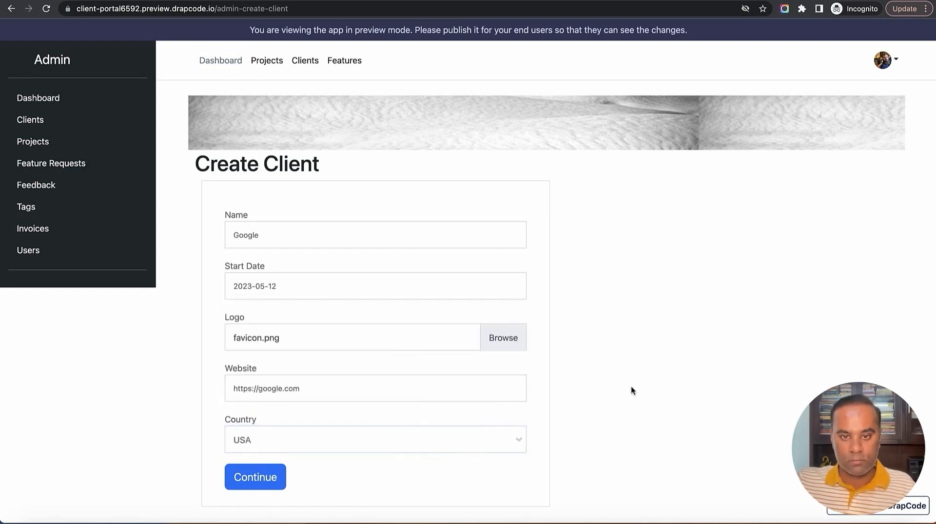
{"action": "left_click", "coordinate": [255, 479]}
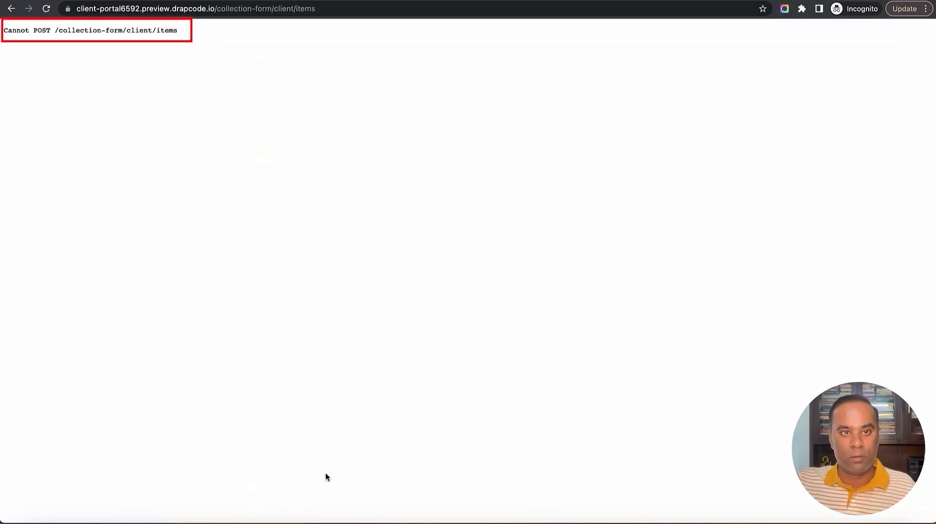
{"action": "left_click", "coordinate": [10, 8]}
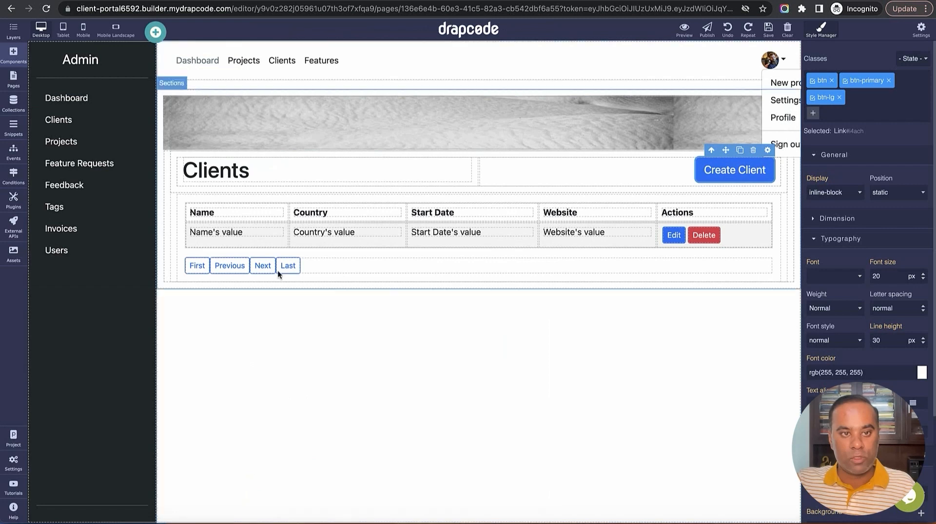
Set the Admin - Create Client page's form event to Create Client by Admin
{"action": "left_click", "coordinate": [14, 78]}
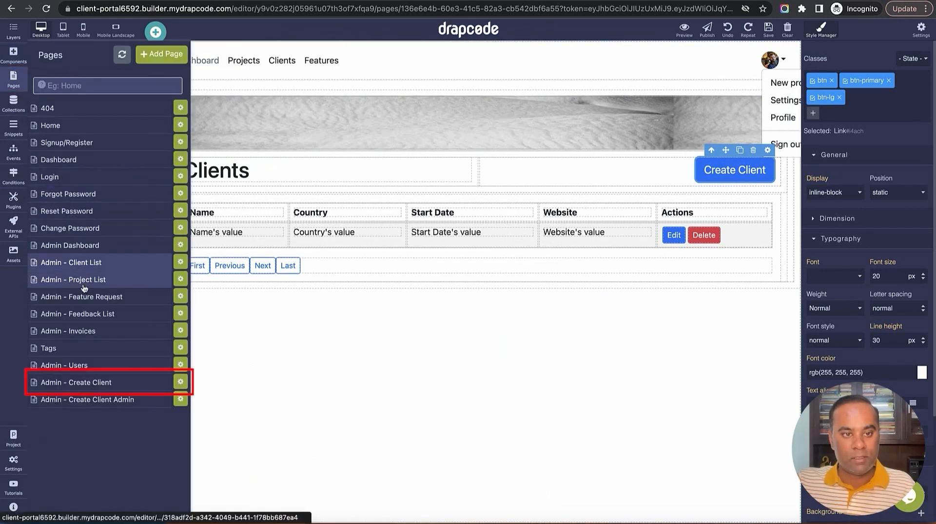
{"action": "left_click", "coordinate": [92, 384]}
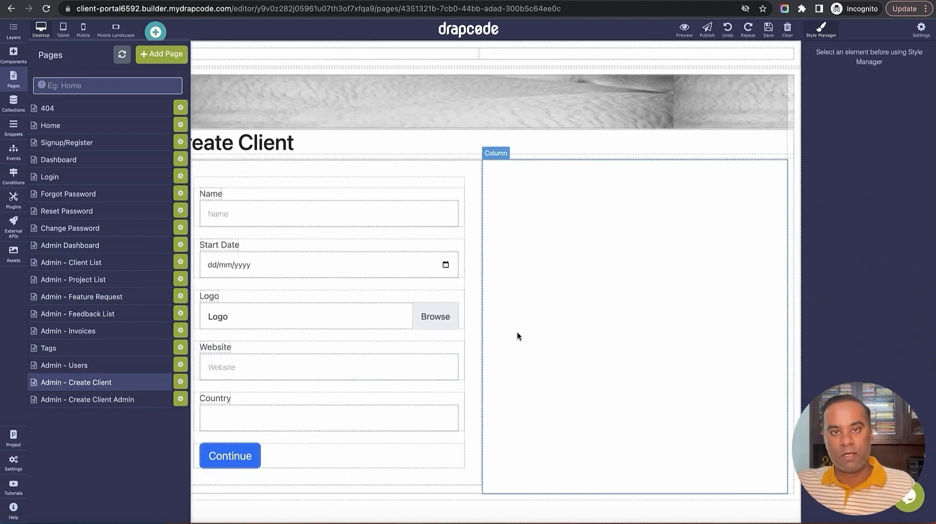
{"action": "left_click", "coordinate": [472, 279]}
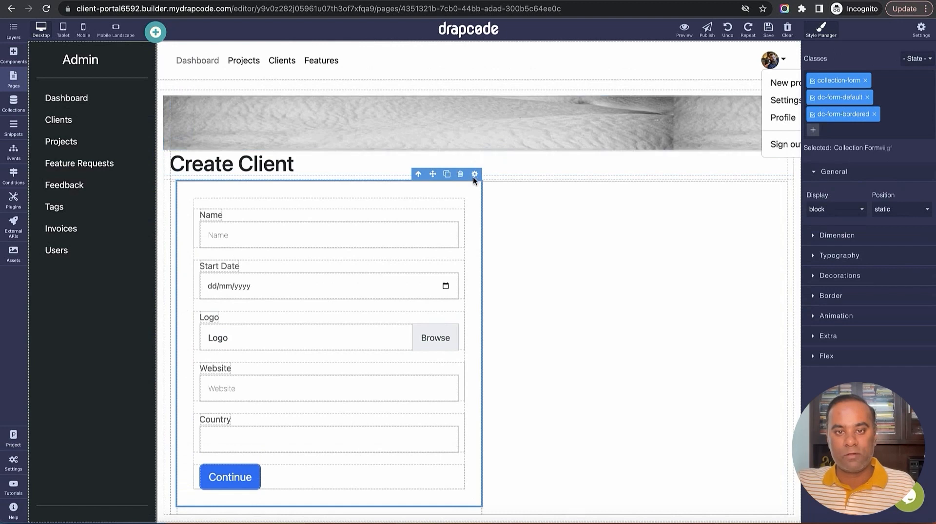
{"action": "left_click", "coordinate": [474, 175]}
{"action": "left_click_drag", "start_coordinate": [744, 201], "coordinate": [772, 202]}
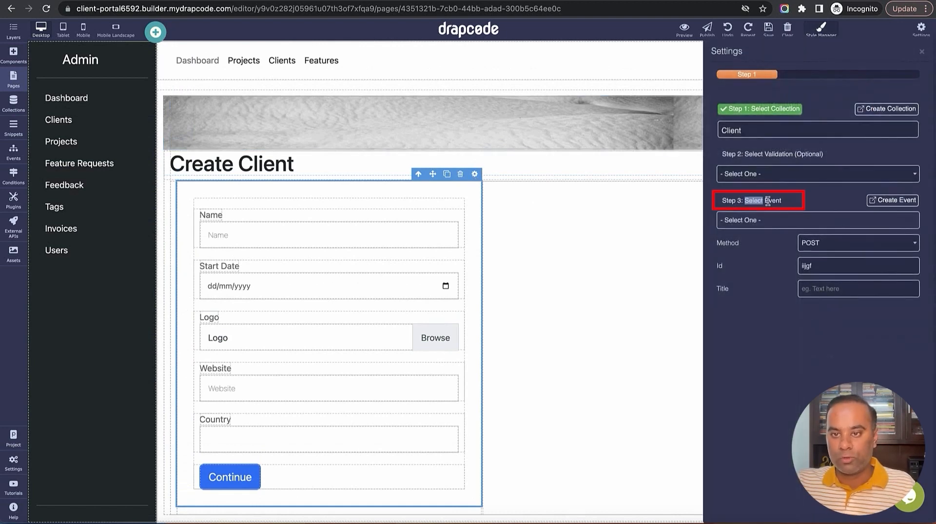
{"action": "left_click", "coordinate": [782, 222]}
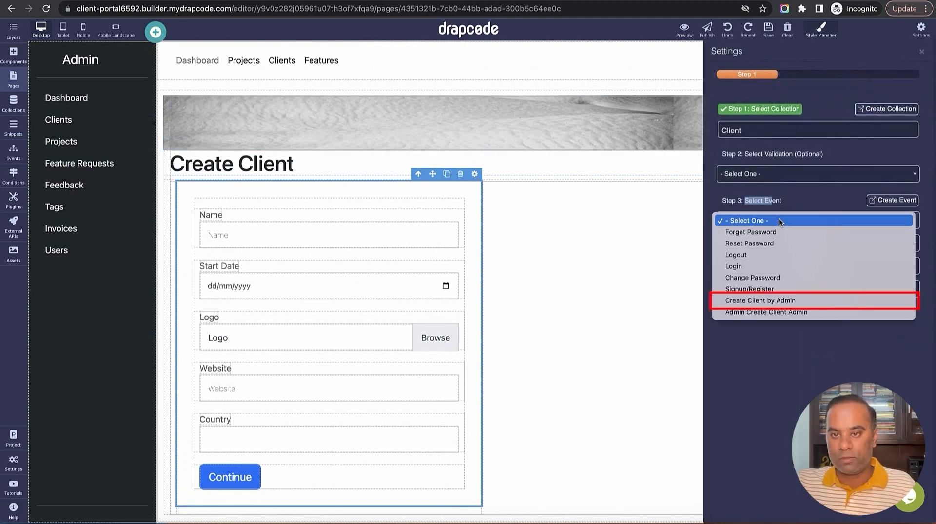
{"action": "left_click", "coordinate": [777, 304]}
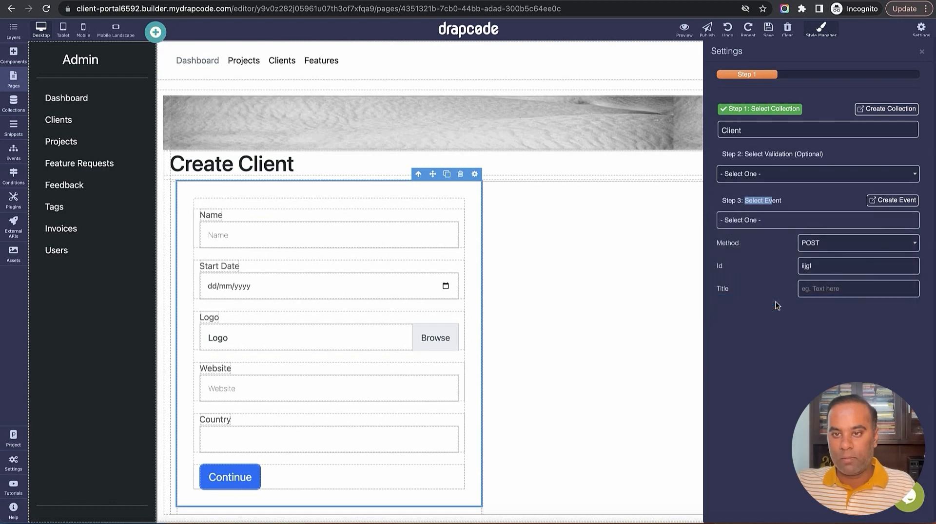
{"action": "left_click", "coordinate": [921, 54]}
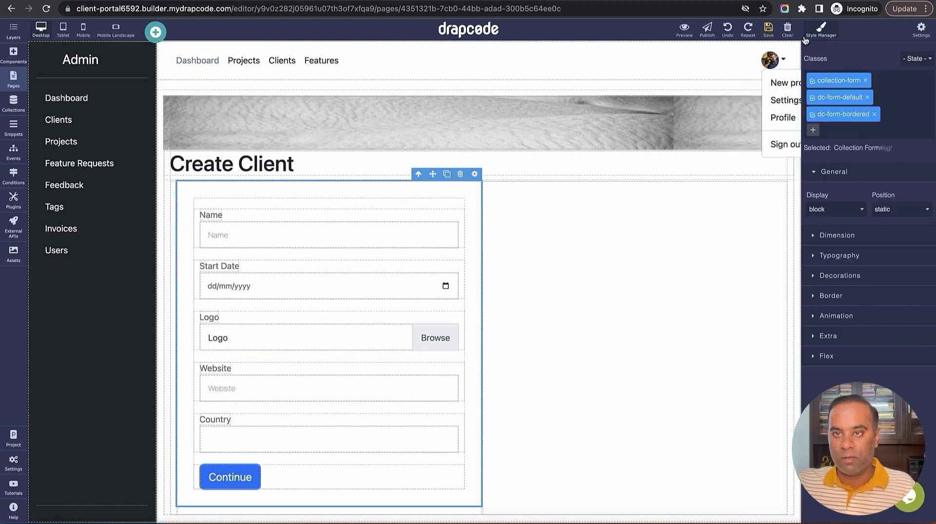
Set the User Form on Admin - Create Client Admin to the Admin Create Client Admin event
{"action": "left_click", "coordinate": [4, 79]}
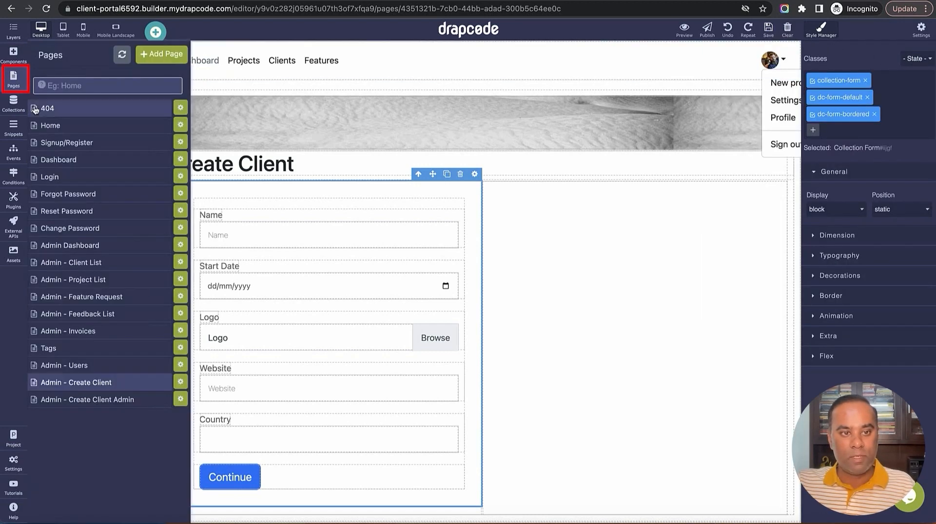
{"action": "left_click", "coordinate": [138, 402]}
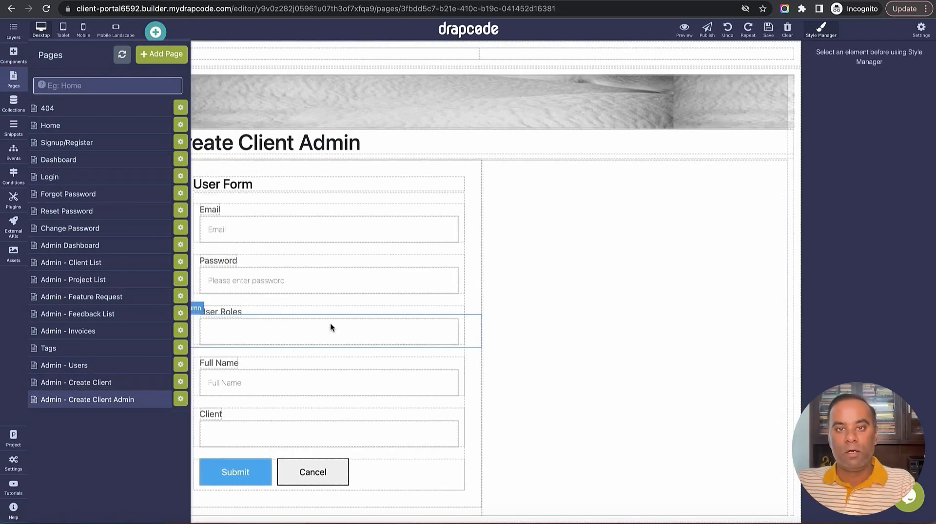
{"action": "left_click", "coordinate": [467, 276]}
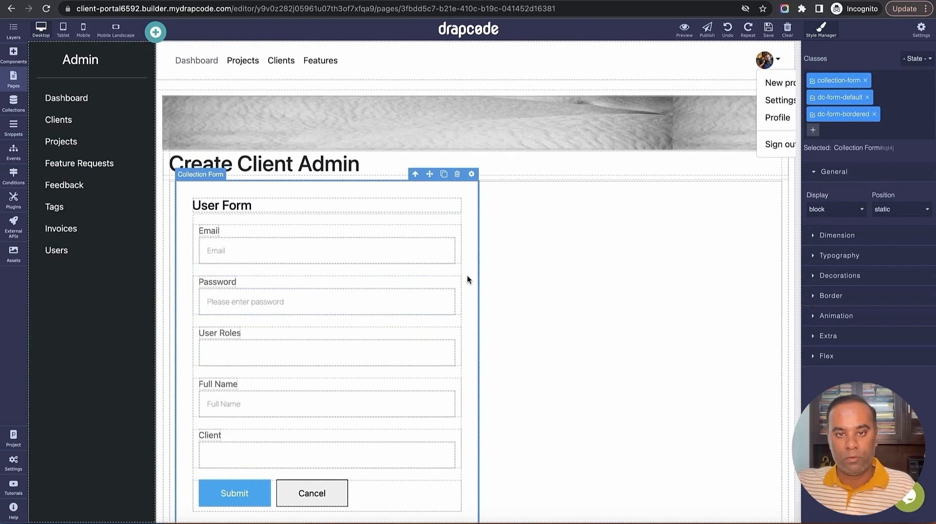
{"action": "left_click", "coordinate": [471, 174]}
{"action": "left_click", "coordinate": [751, 222]}
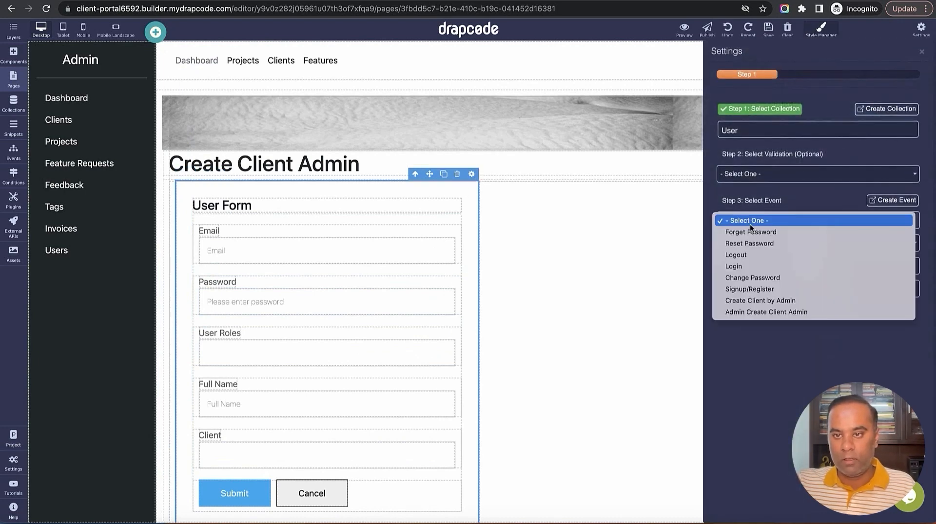
{"action": "left_click", "coordinate": [766, 312]}
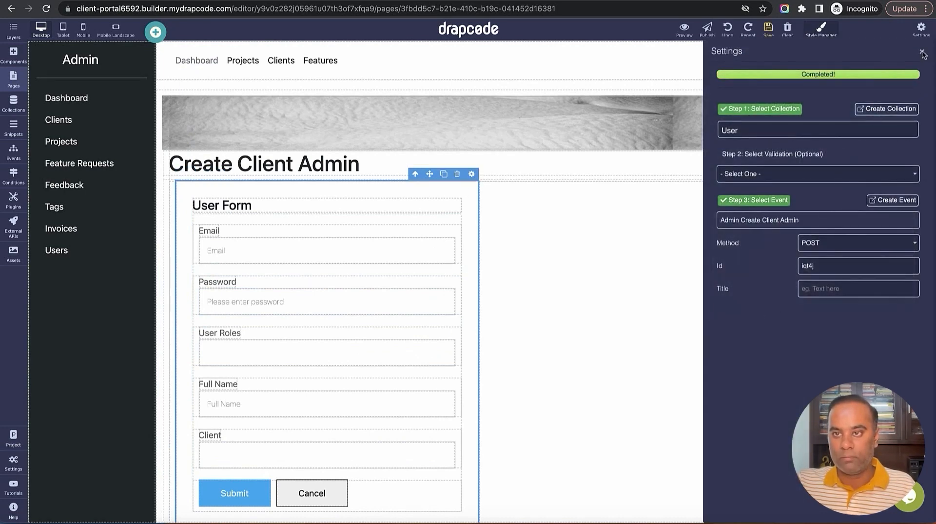
{"action": "left_click", "coordinate": [922, 52]}
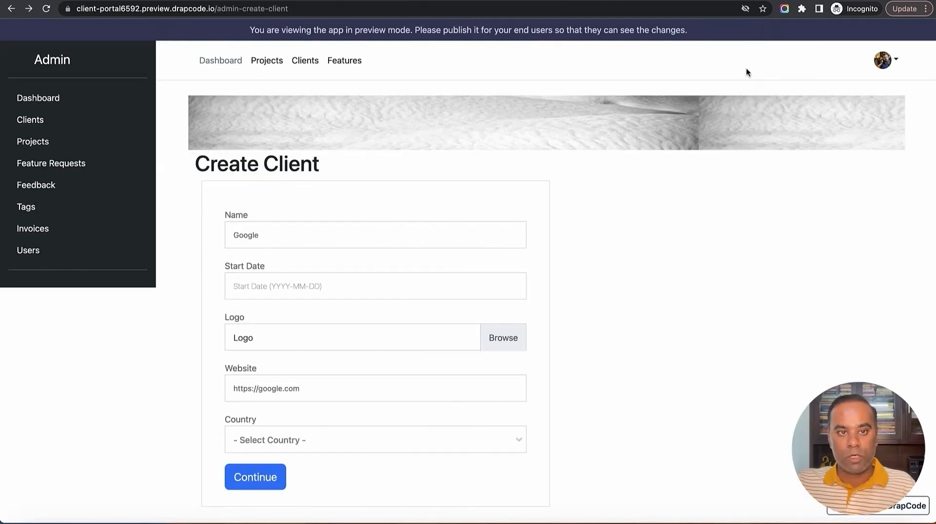
Reload the preview and enter name Google, start date May 11, 2023 and logo reddit-avatar.png
{"action": "left_click", "coordinate": [46, 10]}
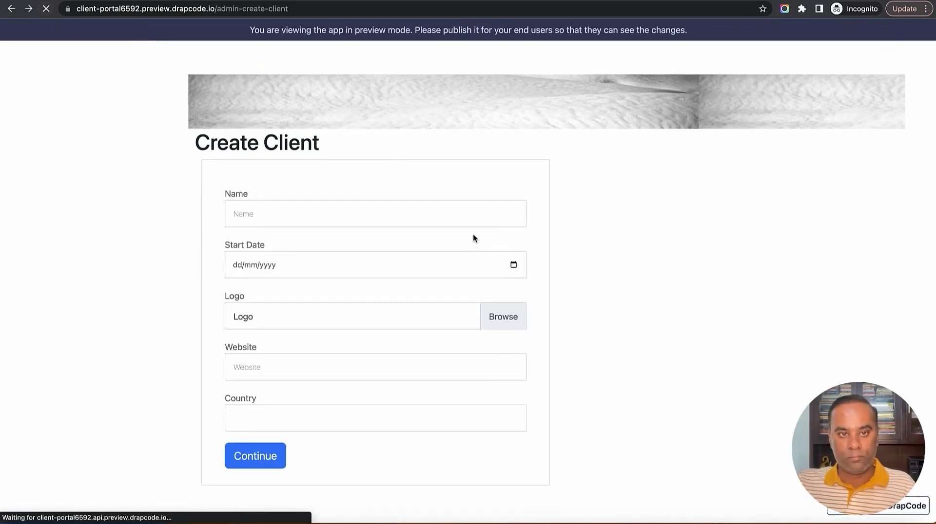
{"action": "left_click", "coordinate": [347, 218]}
{"action": "type", "text": "Google"}
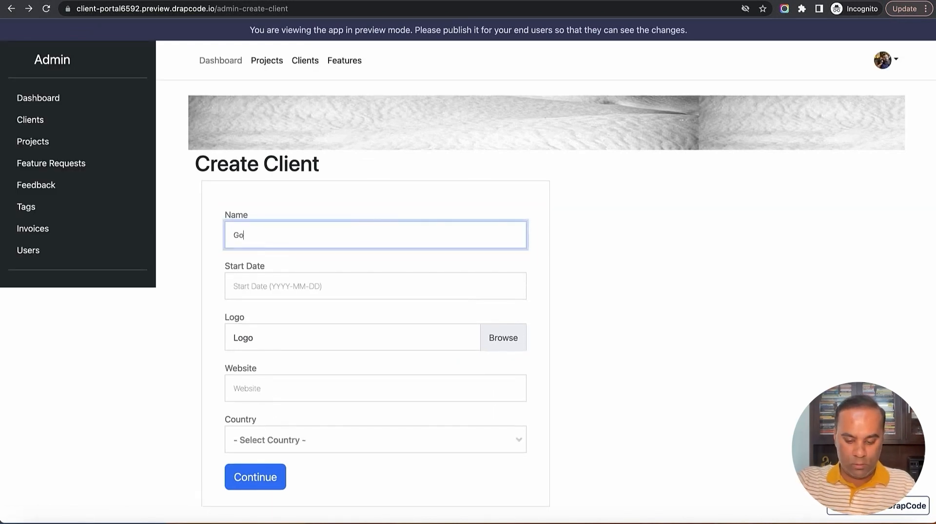
{"action": "key", "text": "Tab"}
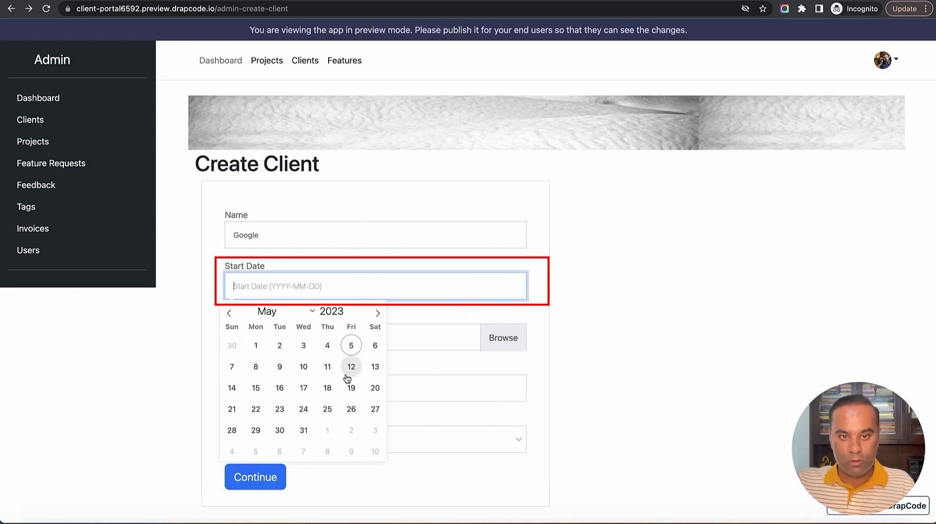
{"action": "left_click", "coordinate": [329, 360]}
{"action": "left_click", "coordinate": [324, 344]}
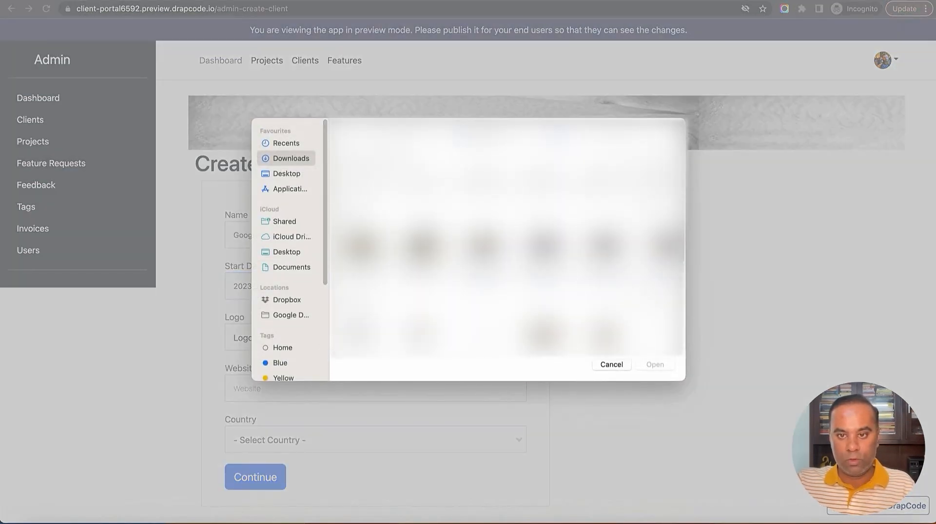
{"action": "key", "text": "g"}
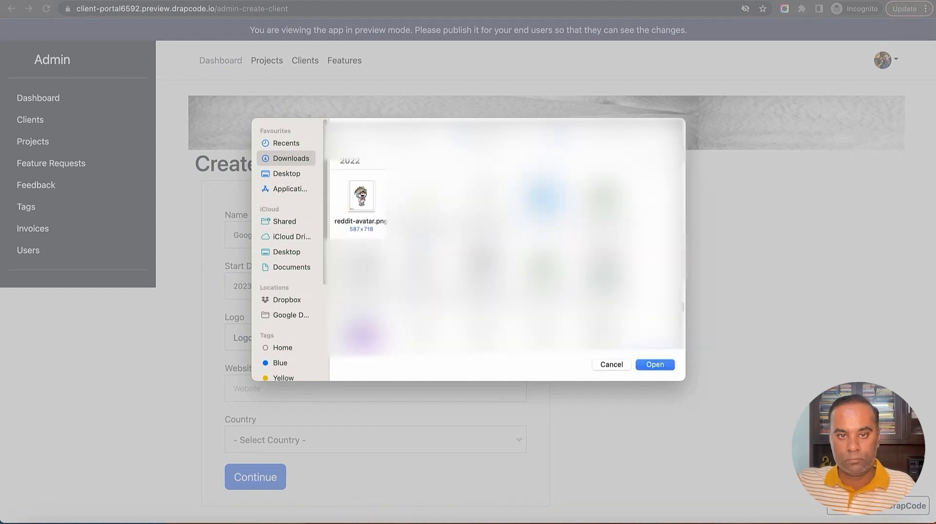
{"action": "left_click", "coordinate": [376, 220]}
{"action": "left_click", "coordinate": [655, 364]}
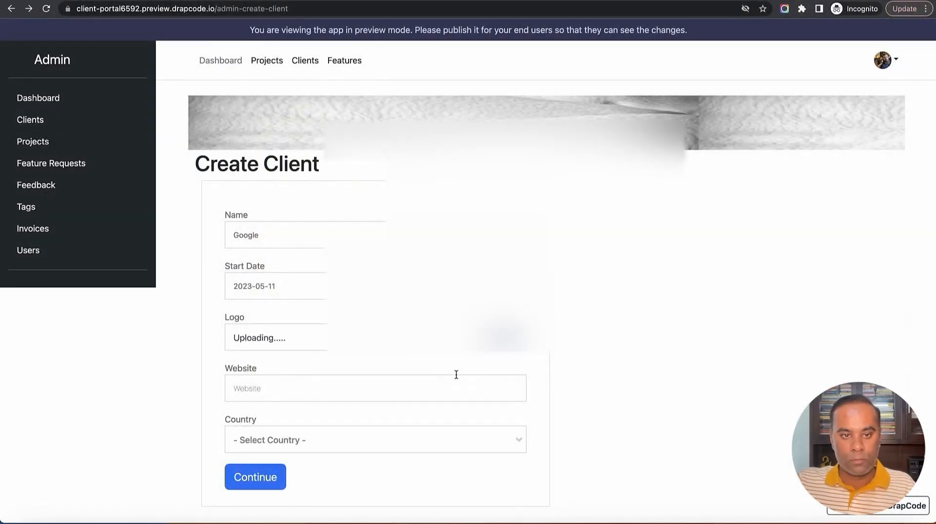
{"action": "left_click", "coordinate": [397, 388]}
{"action": "type", "text": "h"}
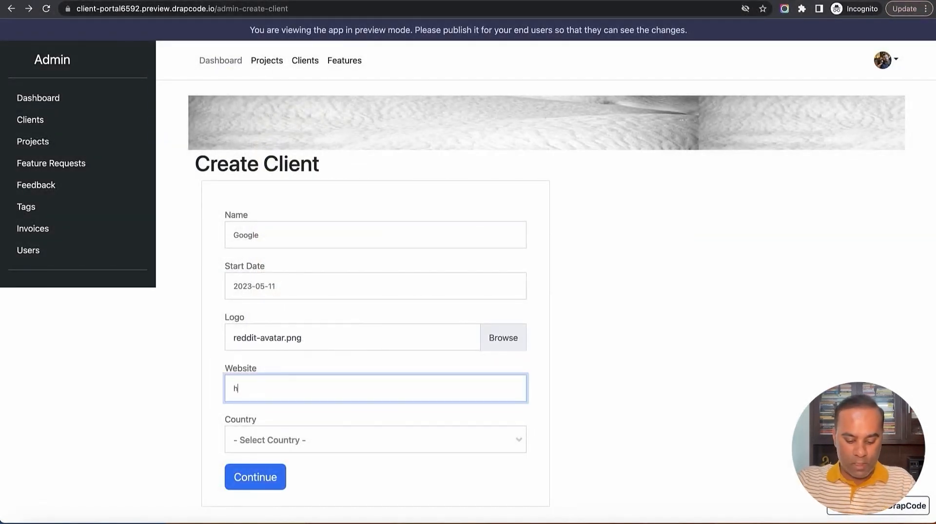
{"action": "type", "text": "ttps://"}
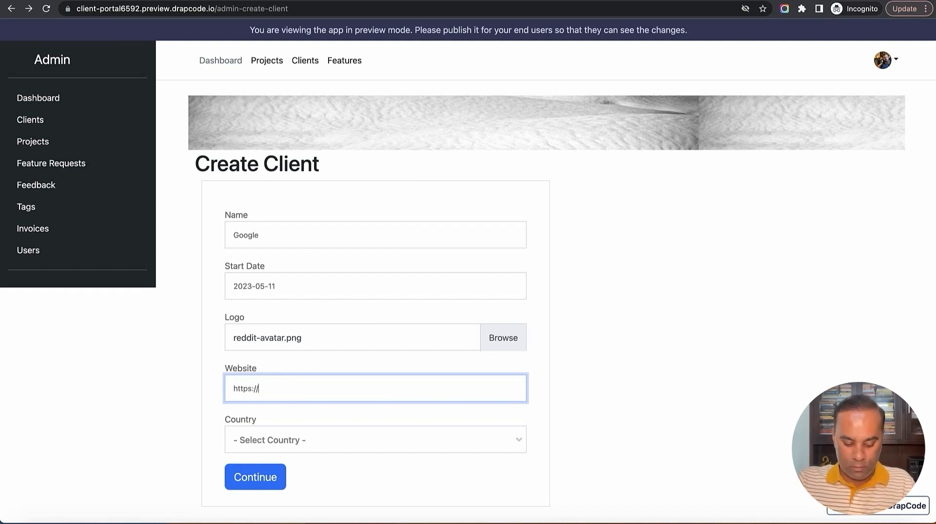
{"action": "type", "text": "google.com"}
{"action": "key", "text": "Tab"}
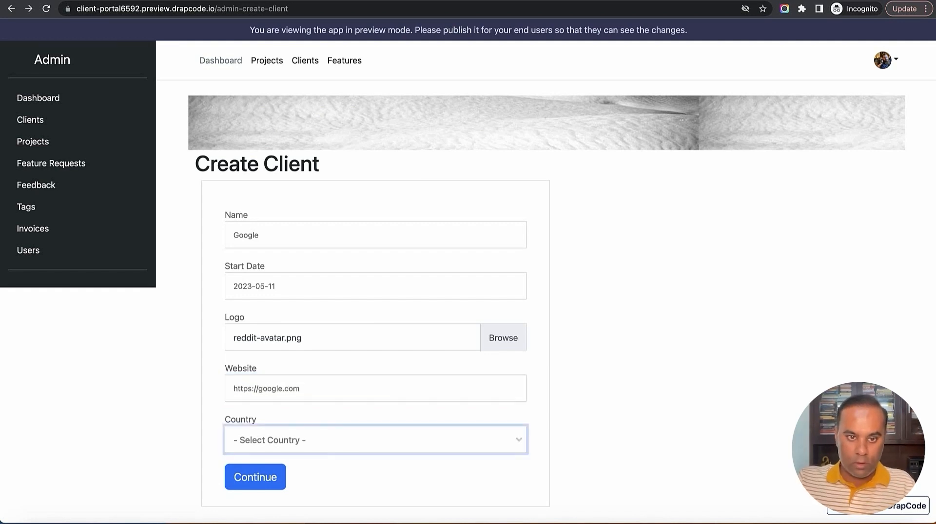
{"action": "left_click", "coordinate": [405, 441]}
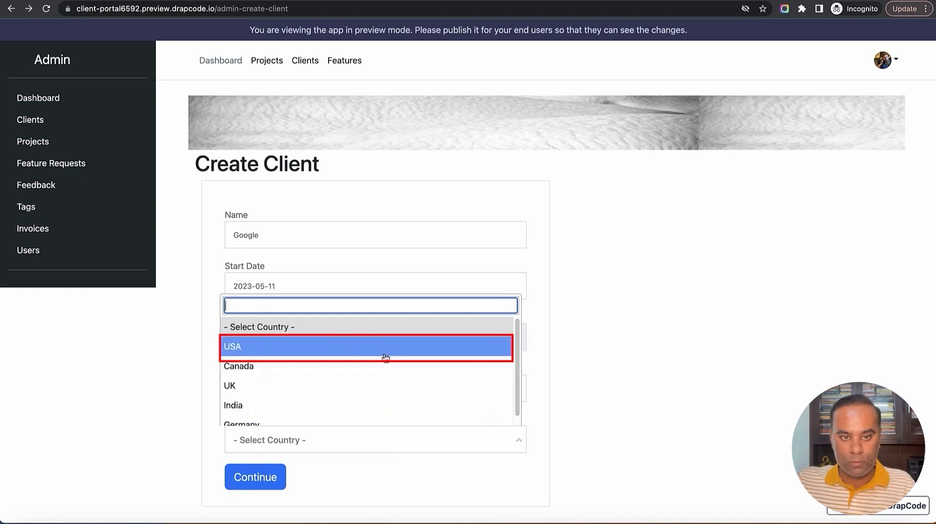
{"action": "left_click", "coordinate": [385, 359]}
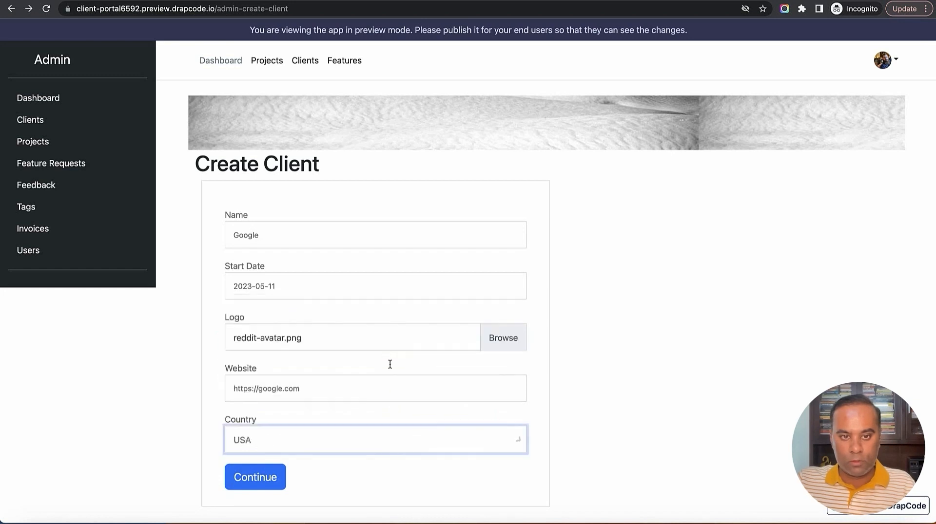
{"action": "left_click", "coordinate": [268, 483]}
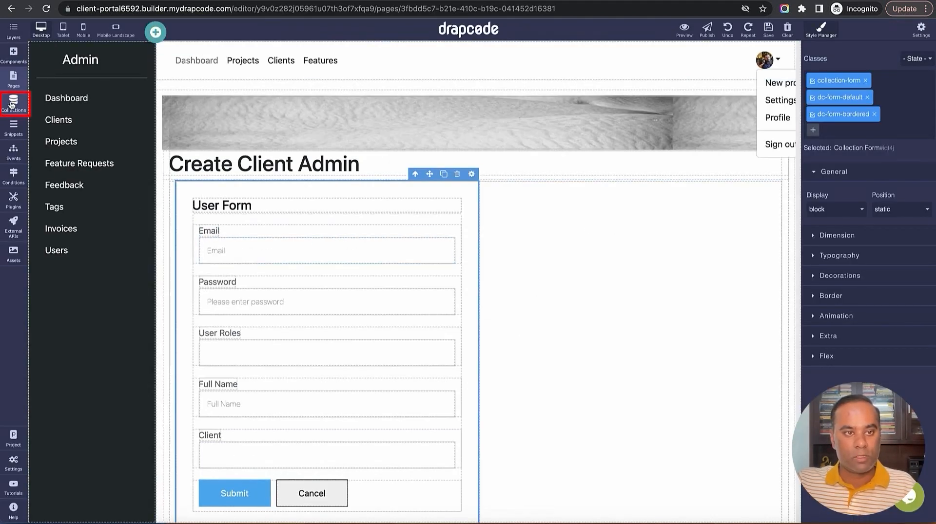
{"action": "left_click", "coordinate": [13, 103]}
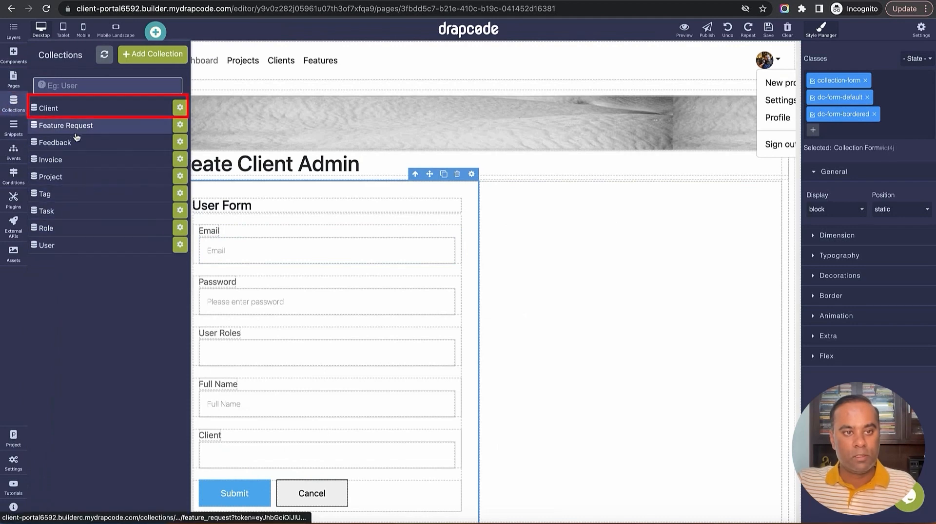
{"action": "left_click", "coordinate": [74, 110]}
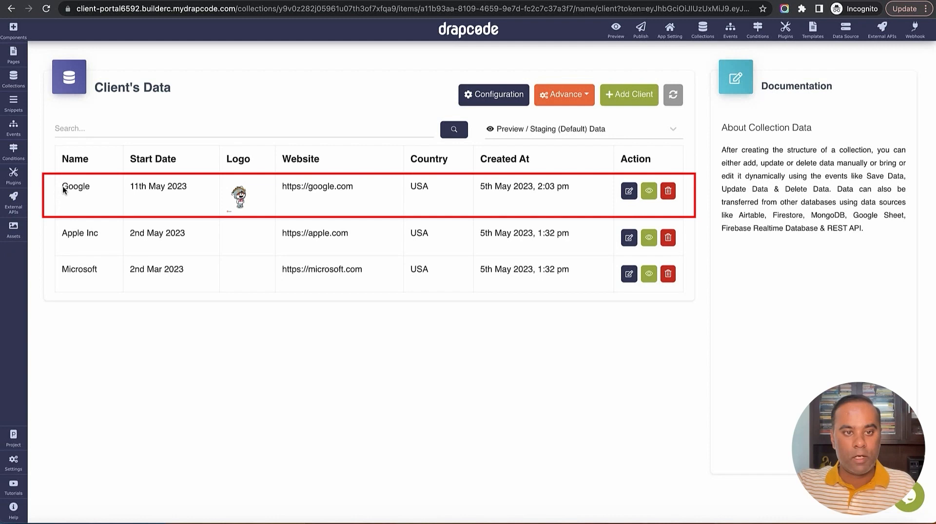
{"action": "left_click_drag", "start_coordinate": [61, 186], "coordinate": [435, 208]}
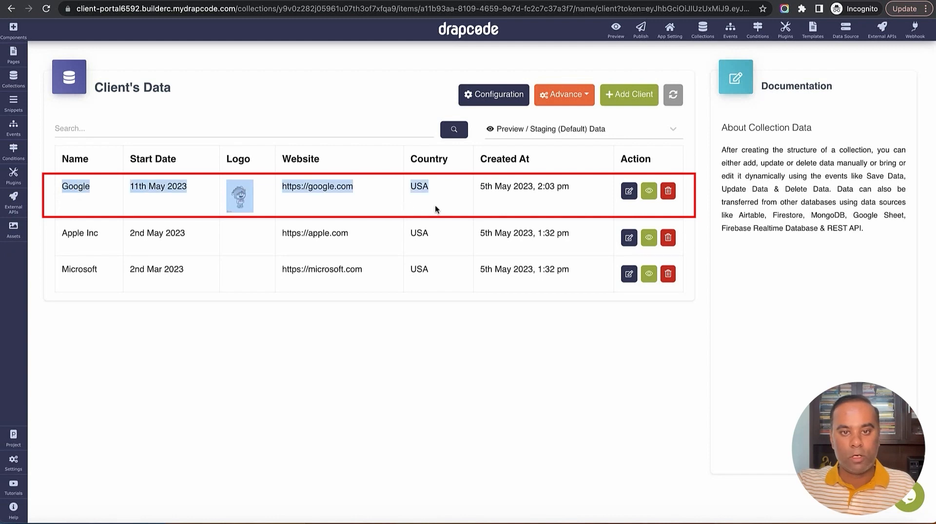
{"action": "left_click", "coordinate": [447, 212]}
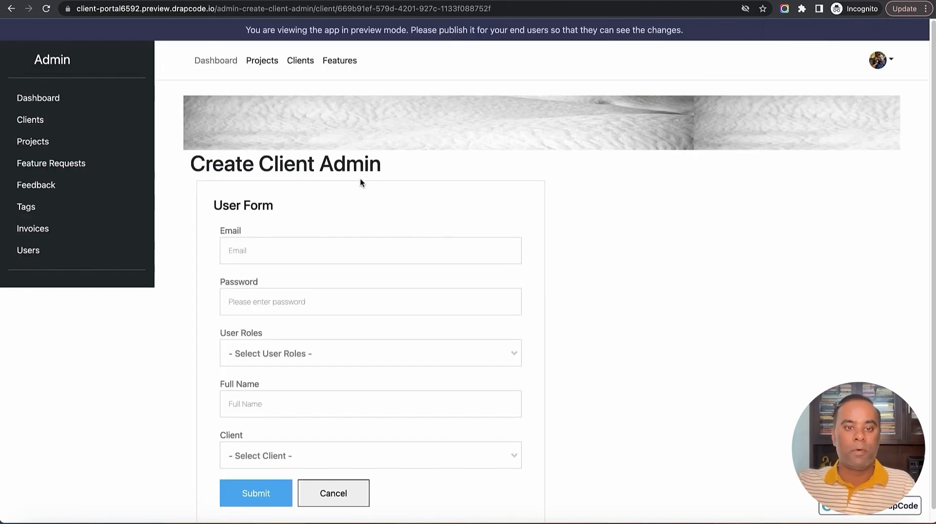
Give the new user the Client Admin role and Google as client, checking the client ID in the address
{"action": "scroll", "coordinate": [418, 221], "scroll_direction": "down", "scroll_amount": 1}
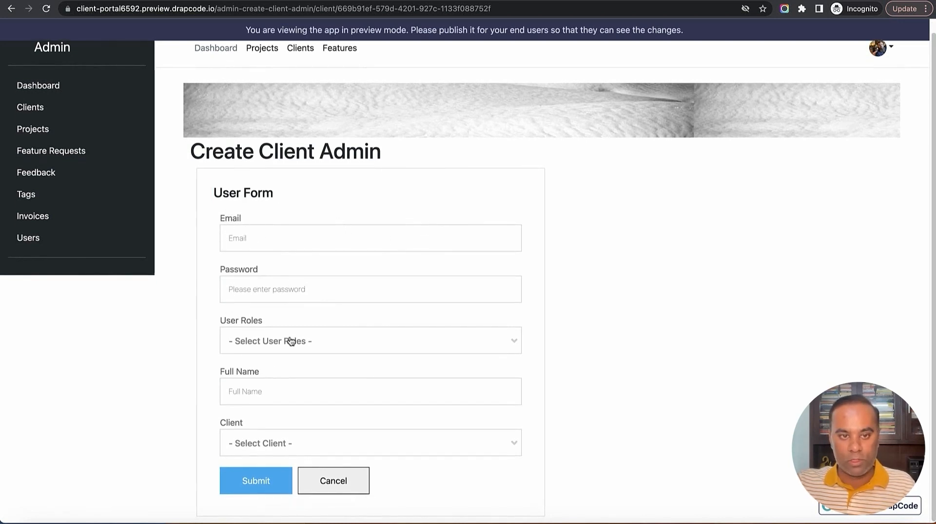
{"action": "left_click", "coordinate": [325, 458]}
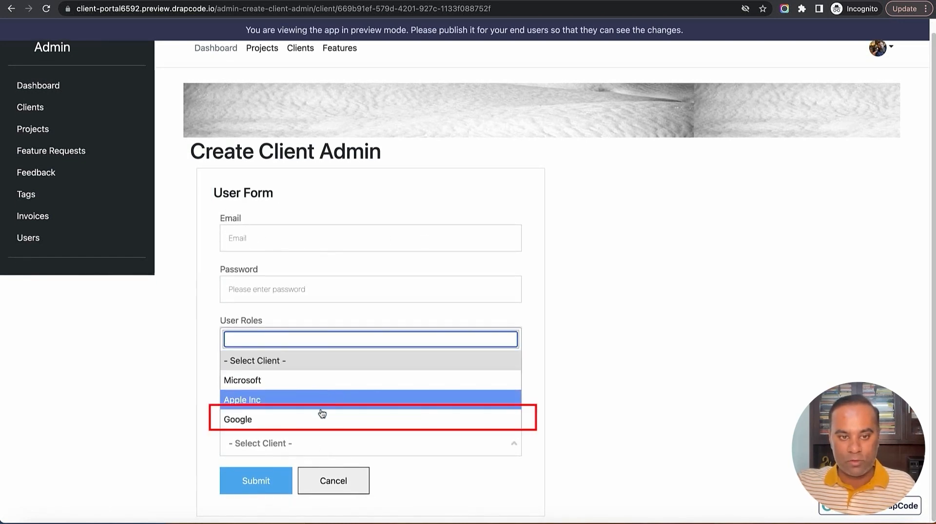
{"action": "left_click", "coordinate": [323, 422]}
{"action": "left_click", "coordinate": [537, 397]}
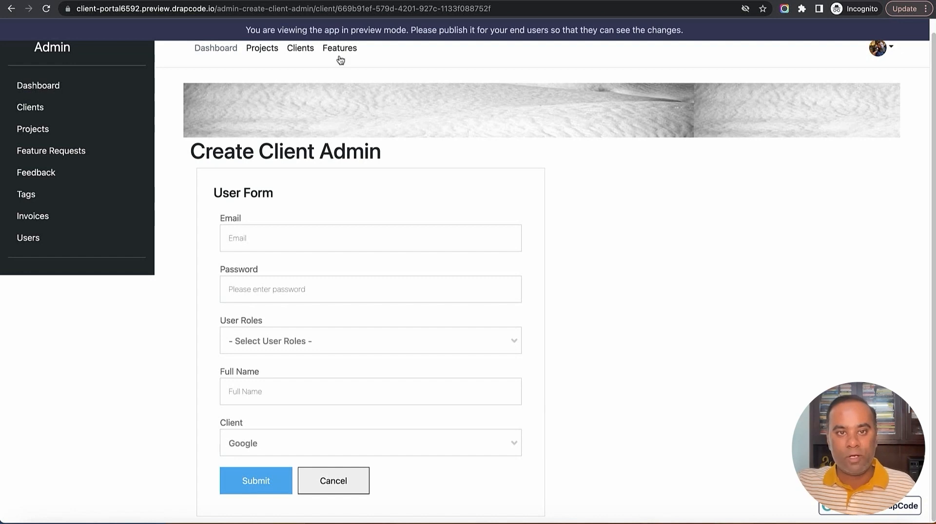
{"action": "left_click_drag", "start_coordinate": [337, 8], "coordinate": [491, 8]}
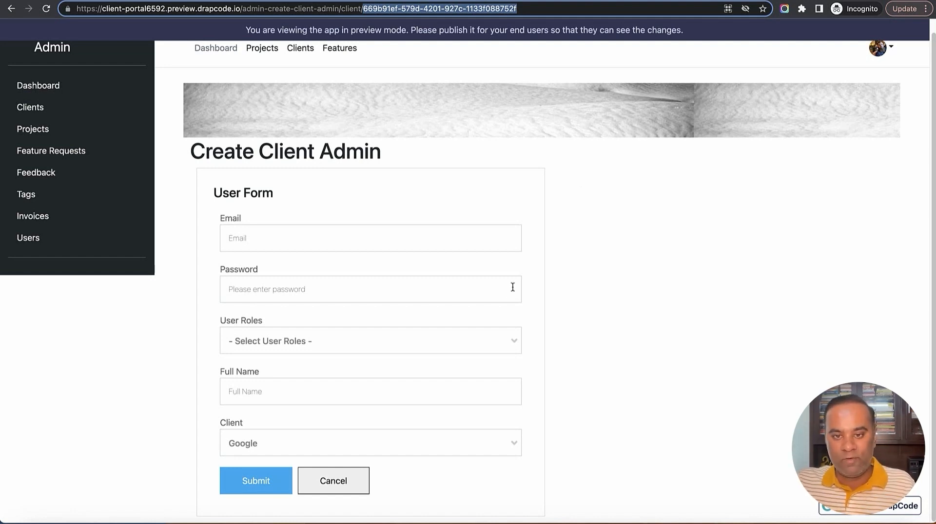
{"action": "left_click", "coordinate": [491, 342]}
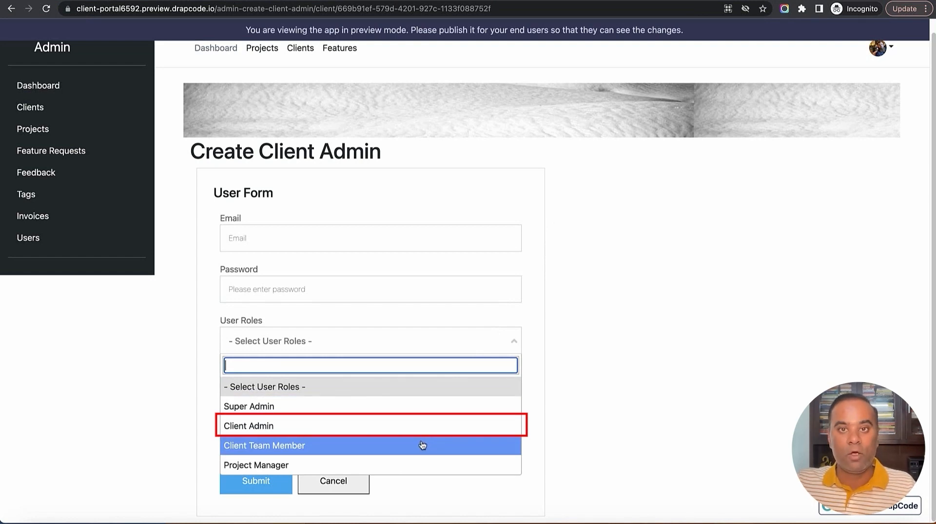
{"action": "left_click", "coordinate": [379, 427]}
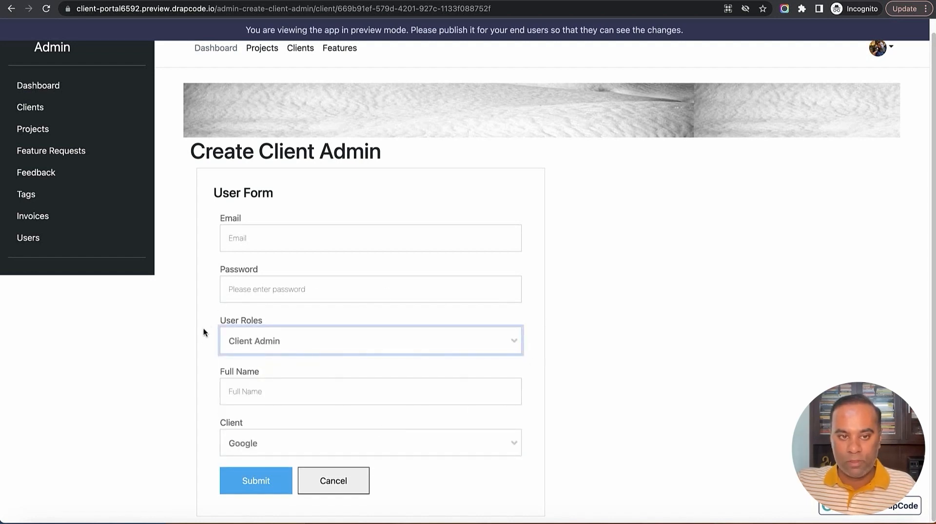
{"action": "left_click", "coordinate": [416, 444]}
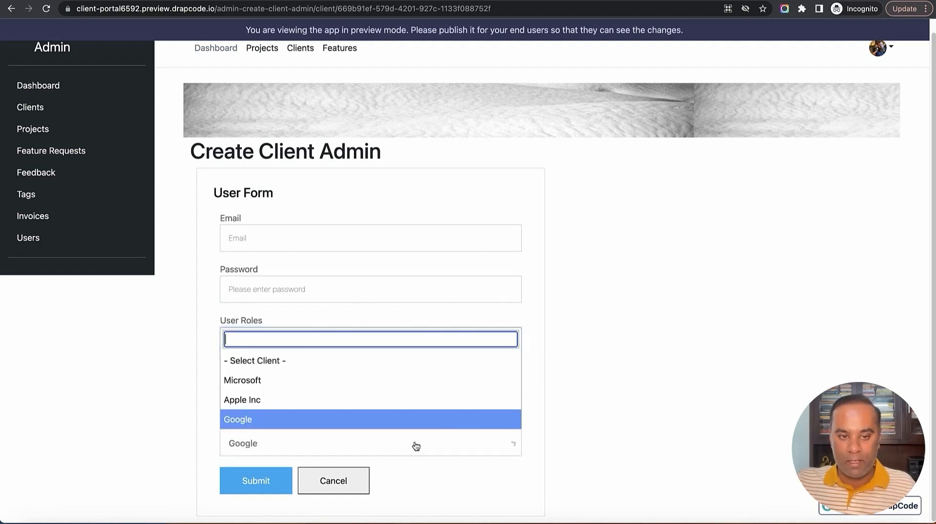
{"action": "left_click", "coordinate": [250, 421]}
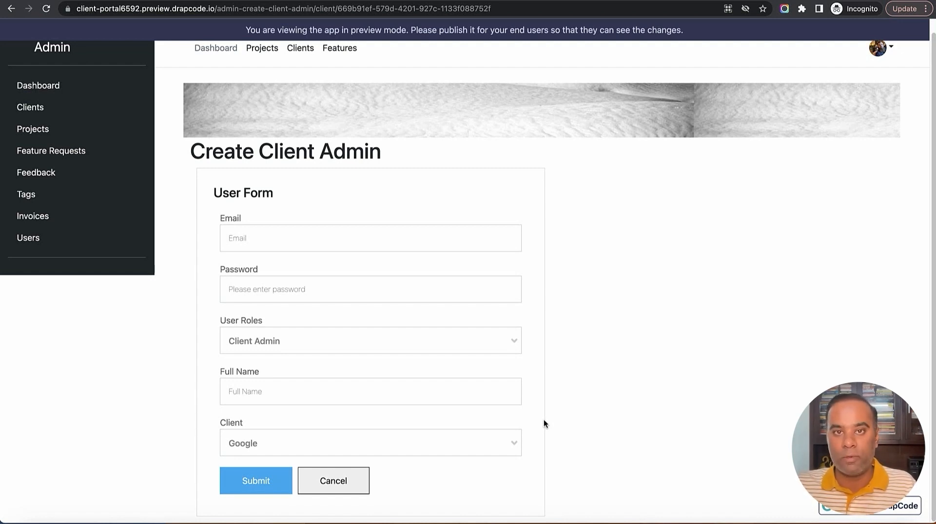
Fill in the user's e-mail and password and keep the Client Admin role
{"action": "left_click", "coordinate": [399, 241]}
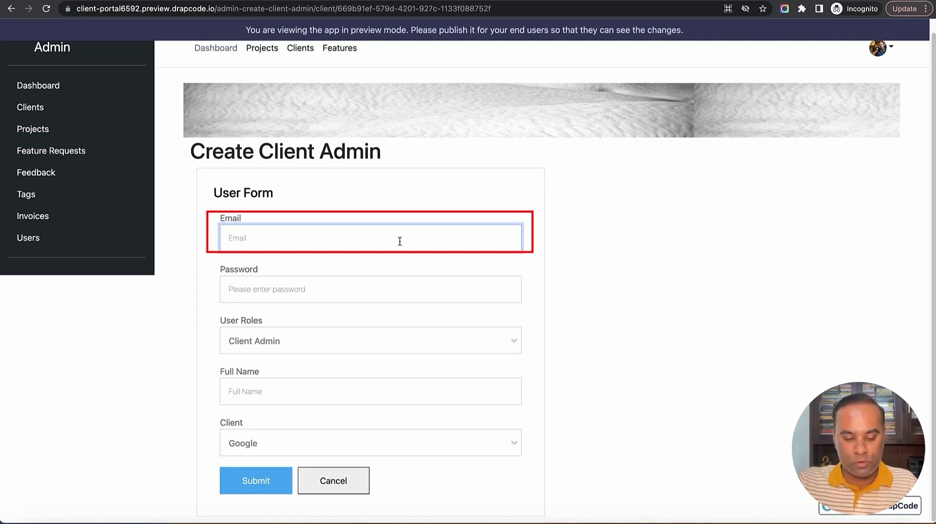
{"action": "type", "text": "goo"}
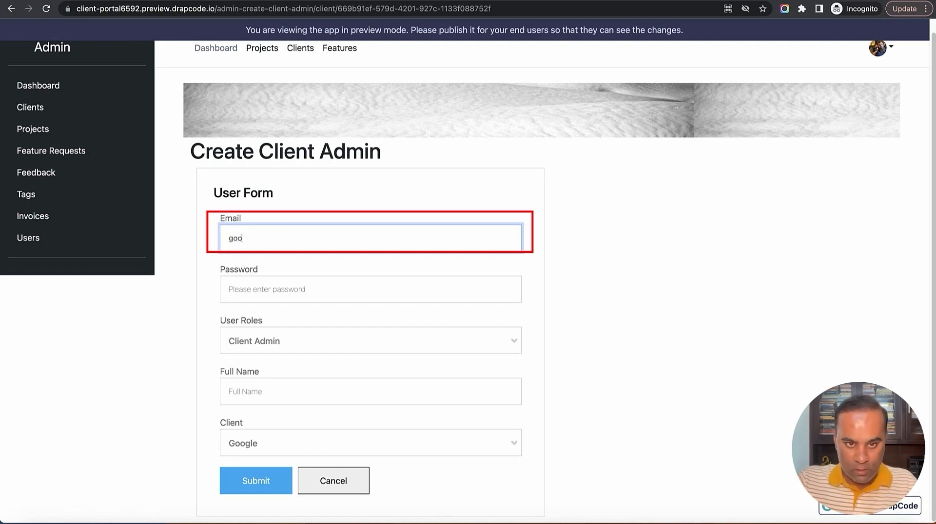
{"action": "type", "text": "gle@email.com"}
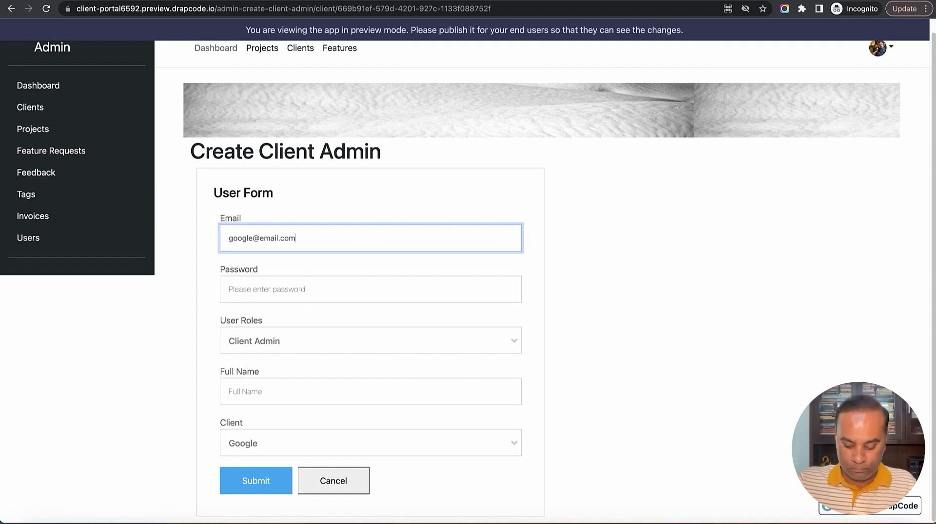
{"action": "key", "text": "ctrl+a"}
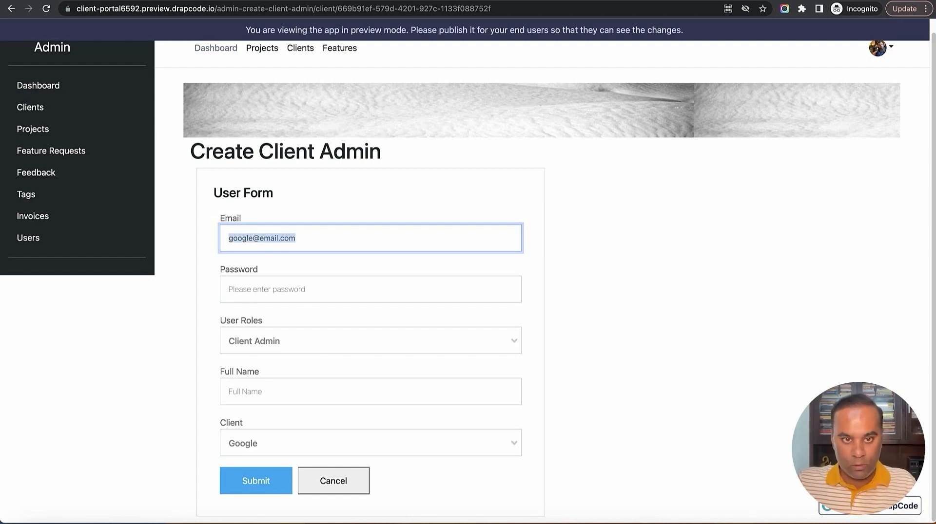
{"action": "key", "text": "Tab"}
{"action": "type", "text": "123456"}
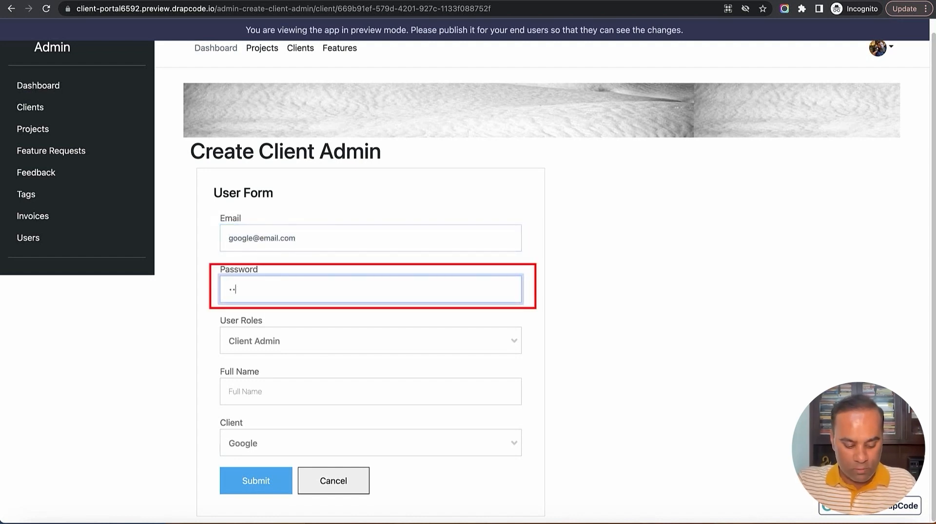
{"action": "key", "text": "Tab"}
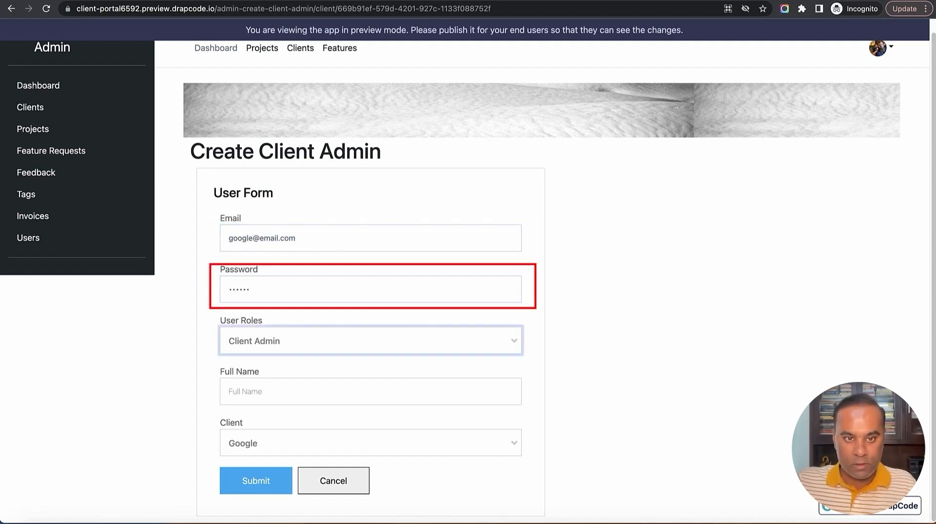
{"action": "left_click", "coordinate": [412, 338]}
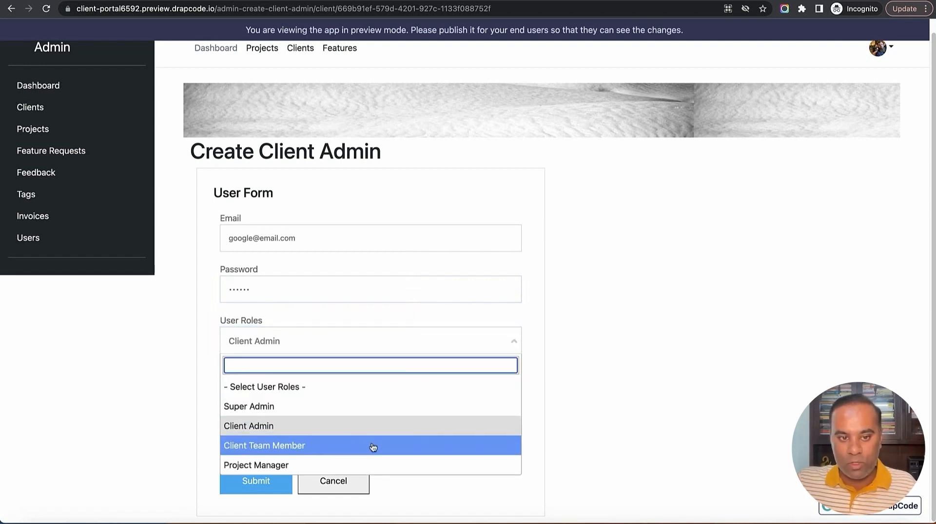
{"action": "left_click", "coordinate": [340, 429]}
Enter full name 'Google Admin', choose Google as client, and submit the form
{"action": "left_click", "coordinate": [438, 395]}
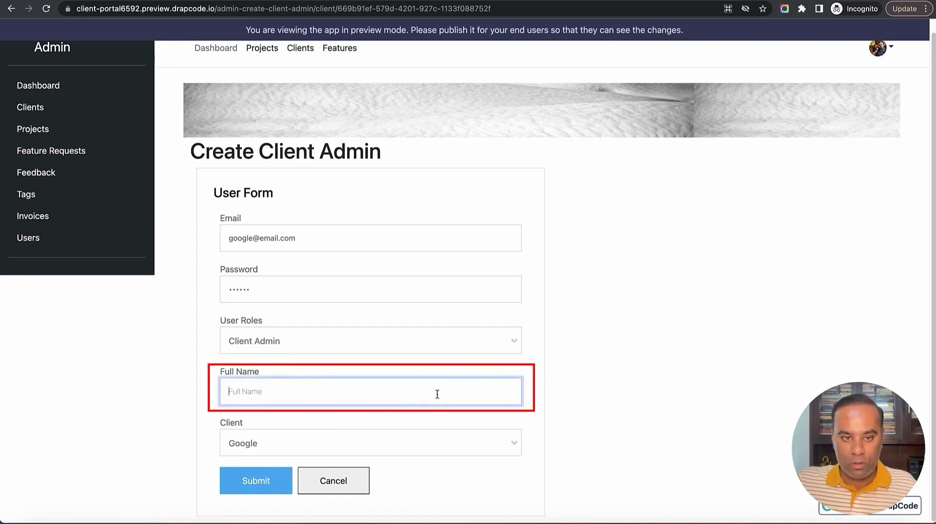
{"action": "type", "text": "Google A"}
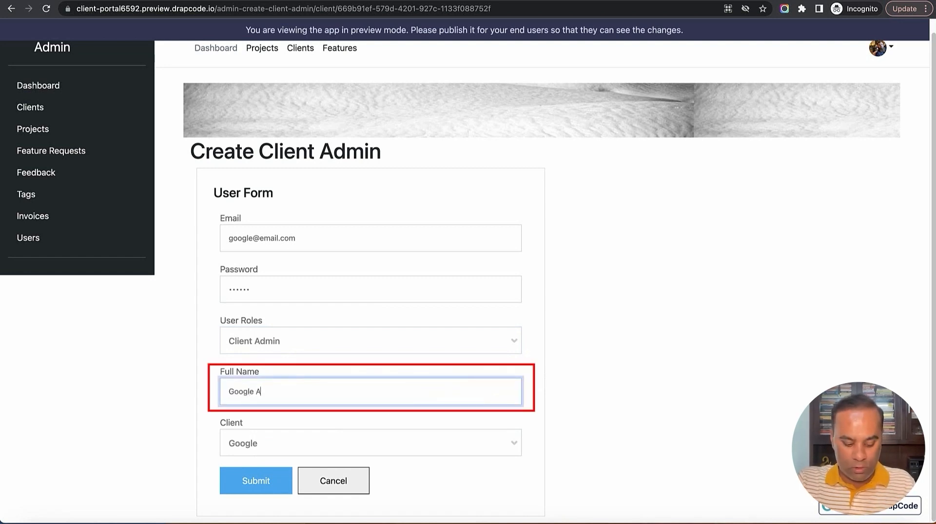
{"action": "type", "text": "dmin"}
{"action": "left_click", "coordinate": [448, 447]}
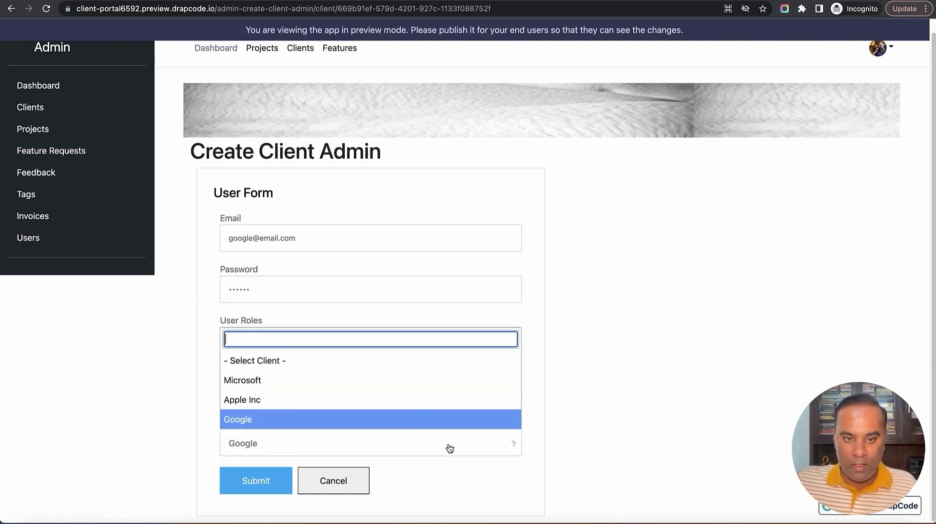
{"action": "left_click", "coordinate": [312, 421]}
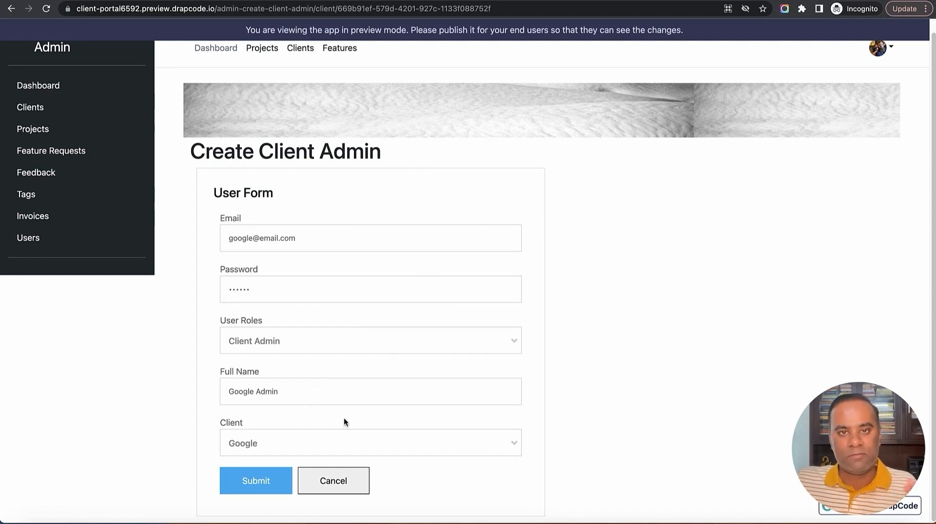
{"action": "left_click", "coordinate": [256, 484]}
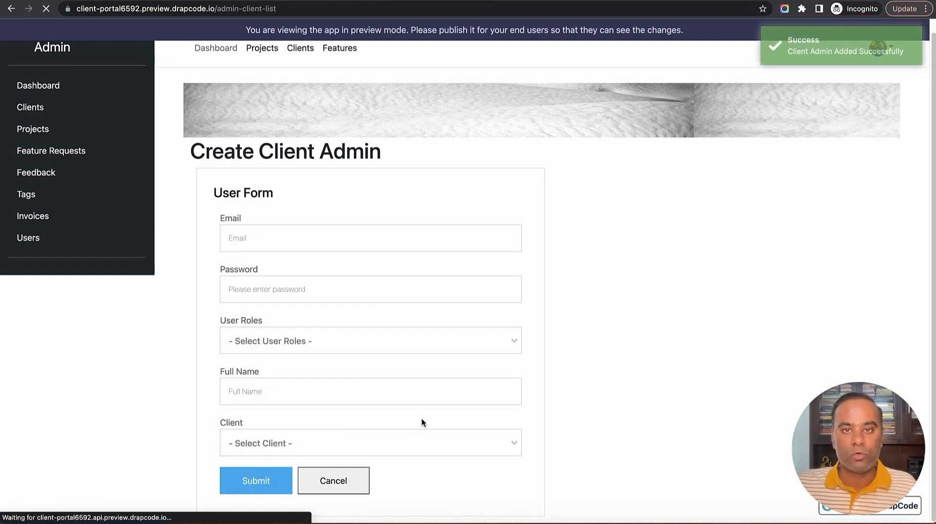
Check the User collection records for the Google Admin entry with Client Admin role and Google client
{"action": "key", "text": "ctrl+Tab"}
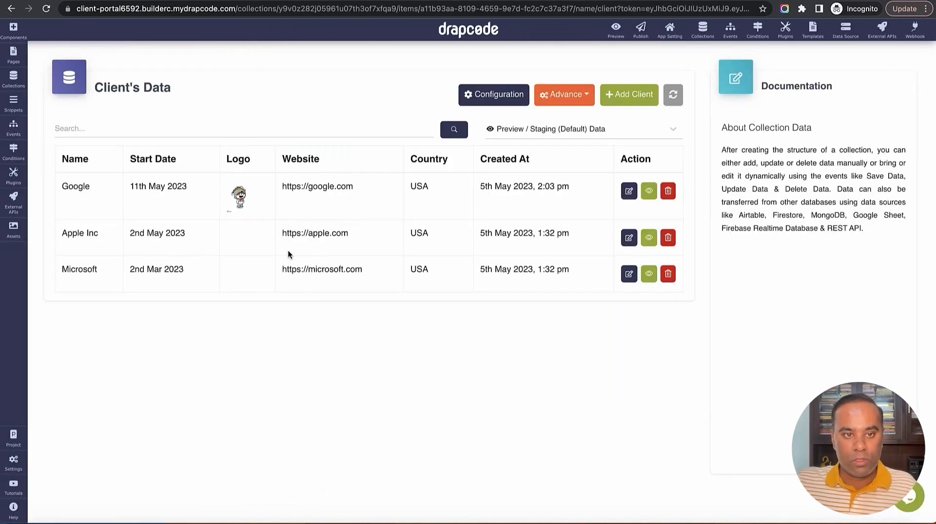
{"action": "left_click", "coordinate": [14, 79]}
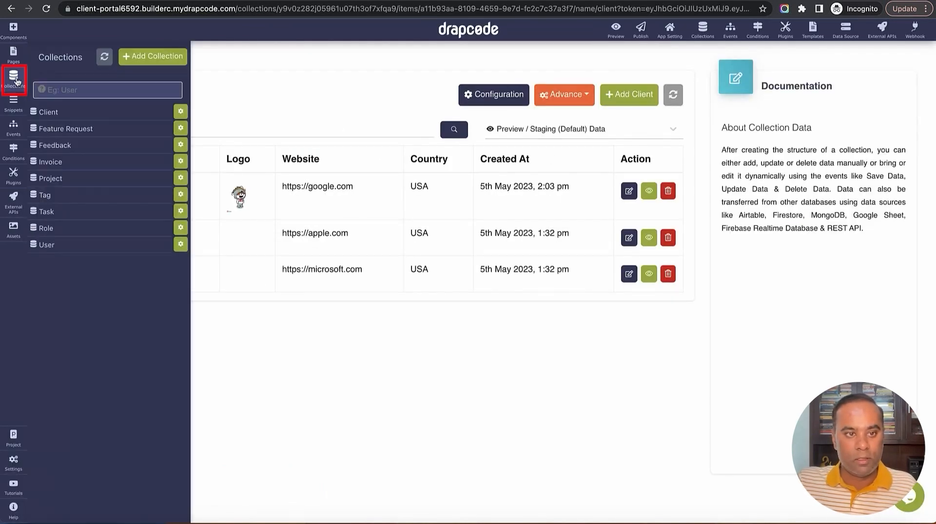
{"action": "left_click", "coordinate": [83, 250]}
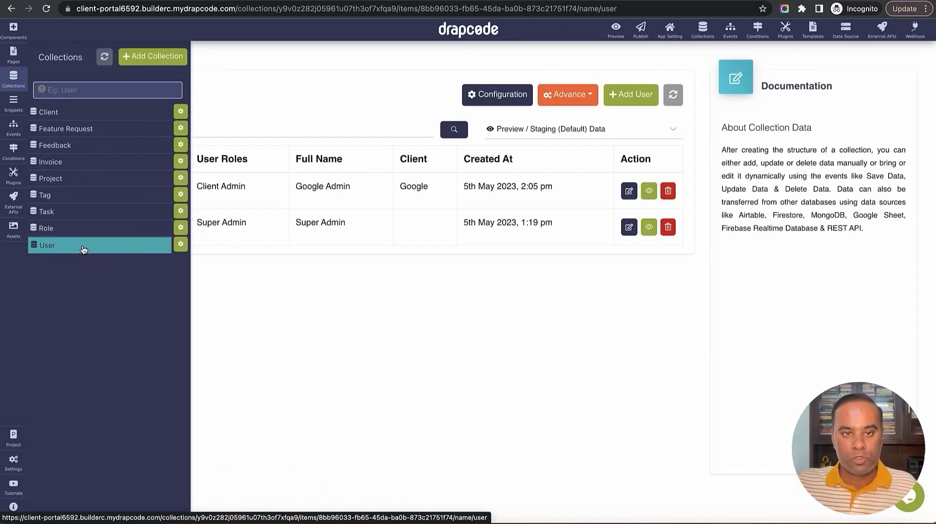
{"action": "left_click_drag", "start_coordinate": [60, 187], "coordinate": [567, 187]}
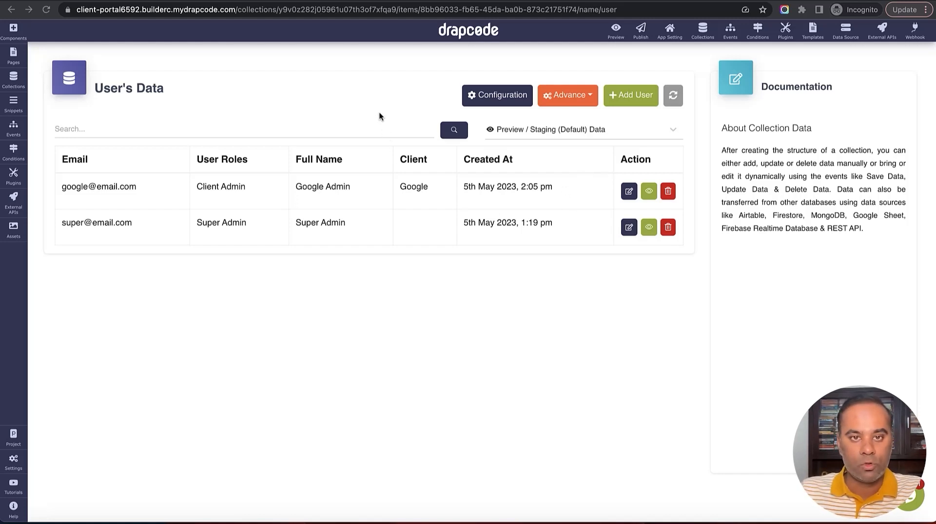
{"action": "left_click", "coordinate": [14, 63]}
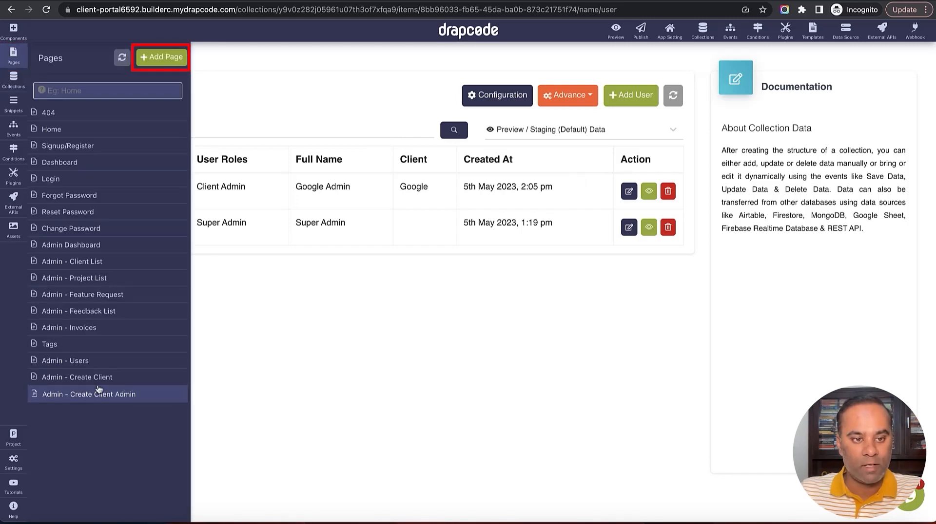
Add a page named 'Client Dashboard' with access limited to Client Admin and Client Team Member roles
{"action": "left_click", "coordinate": [158, 57]}
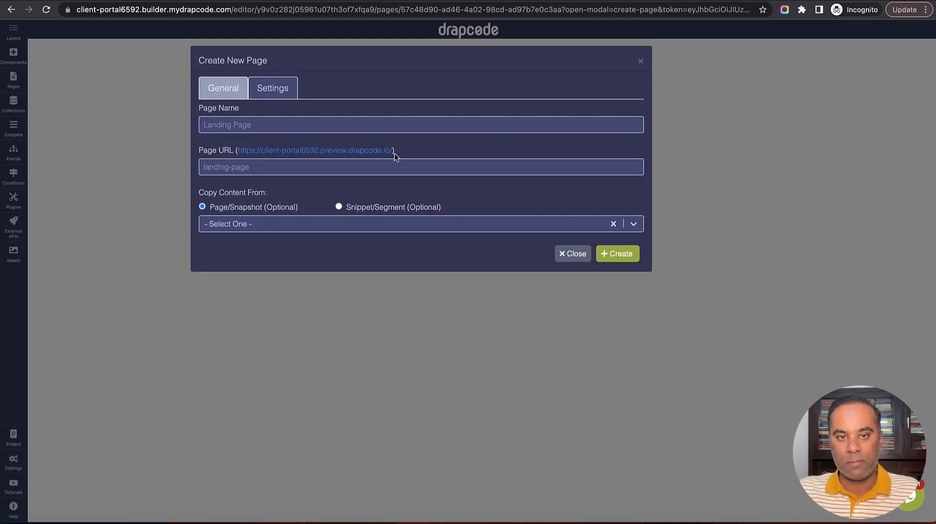
{"action": "left_click", "coordinate": [387, 123]}
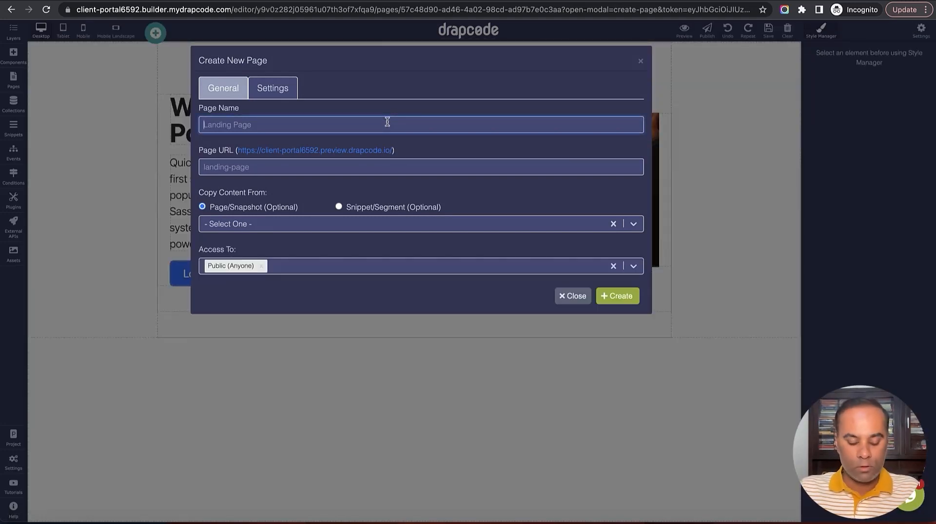
{"action": "type", "text": "Client "}
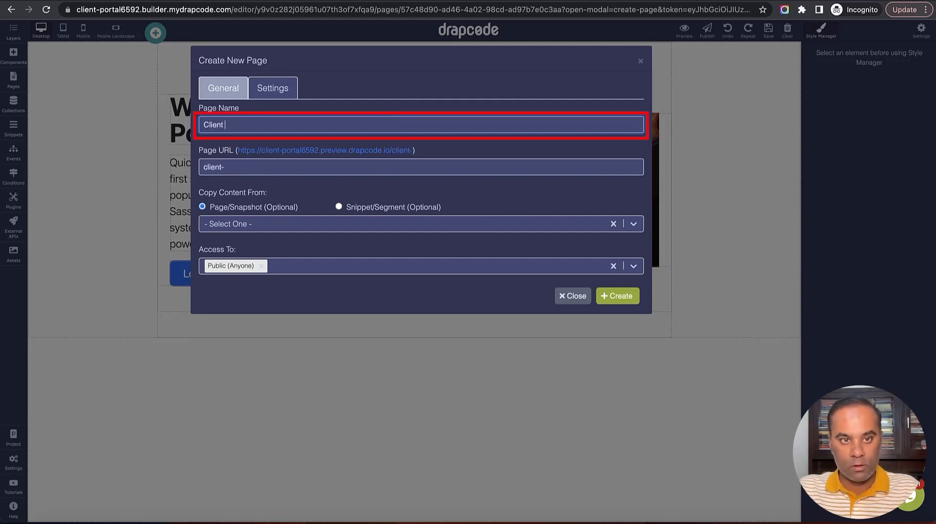
{"action": "type", "text": "Dashboard"}
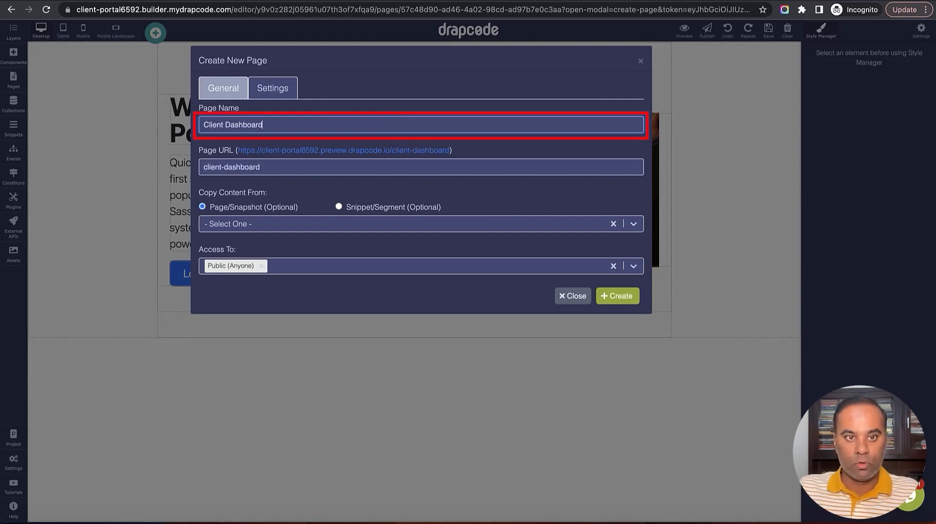
{"action": "left_click", "coordinate": [334, 230]}
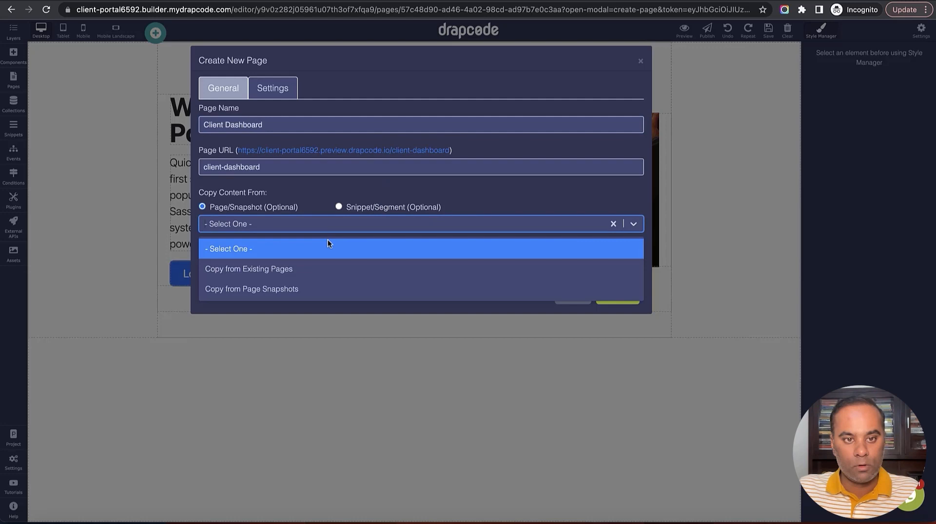
{"action": "left_click", "coordinate": [323, 197]}
{"action": "left_click", "coordinate": [314, 266]}
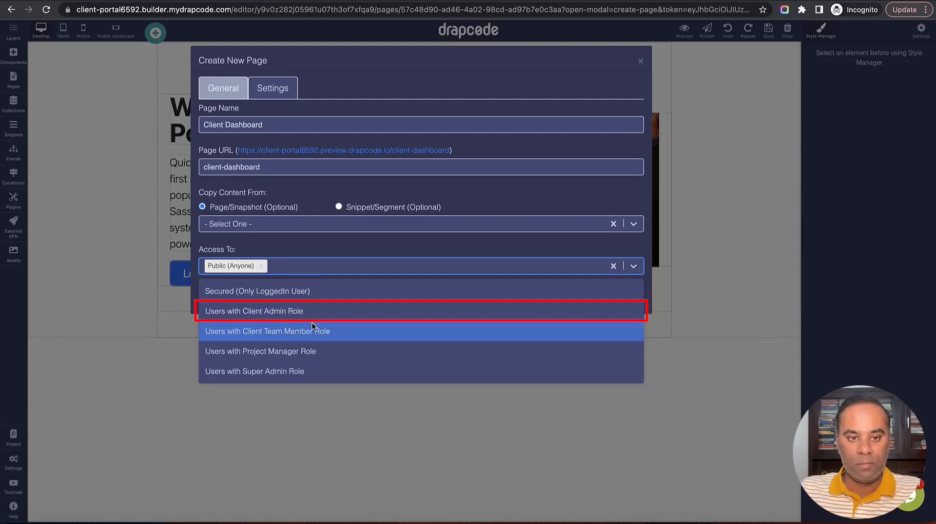
{"action": "left_click", "coordinate": [313, 312]}
{"action": "left_click", "coordinate": [329, 267]}
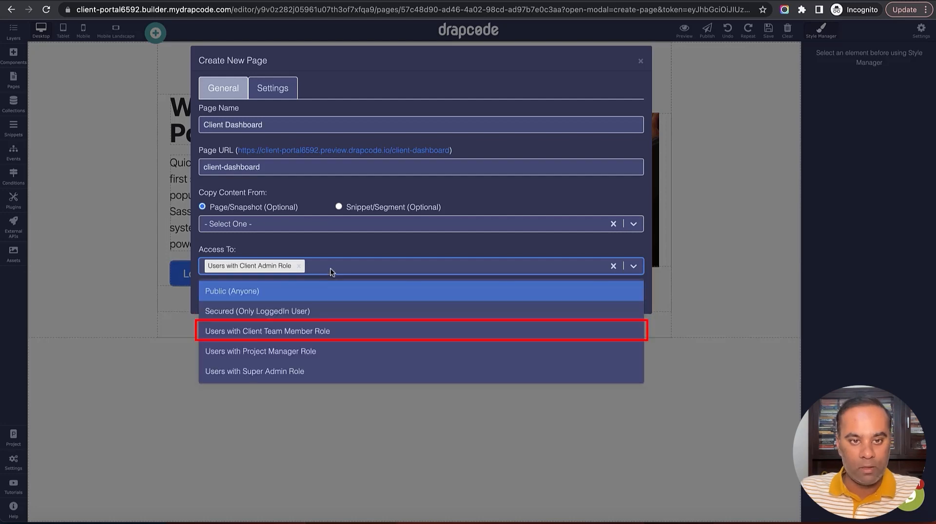
{"action": "left_click", "coordinate": [324, 334]}
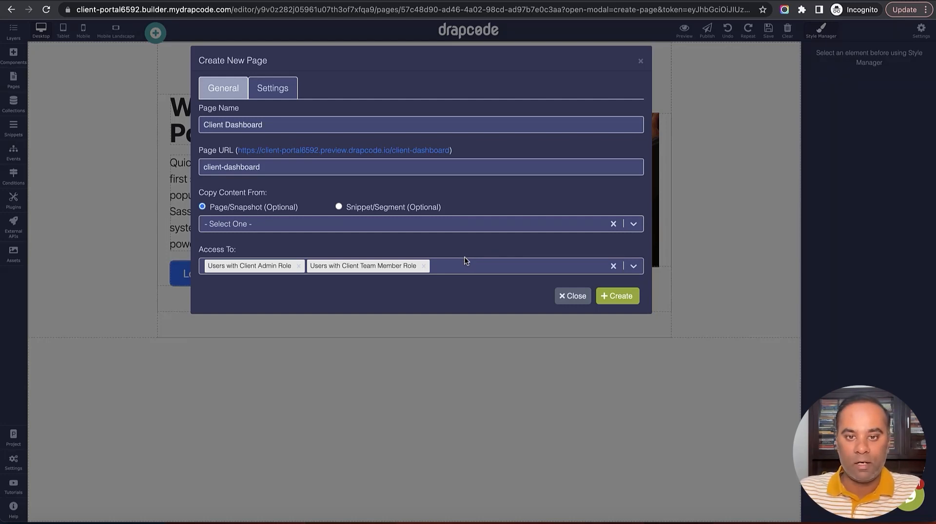
{"action": "left_click", "coordinate": [614, 298]}
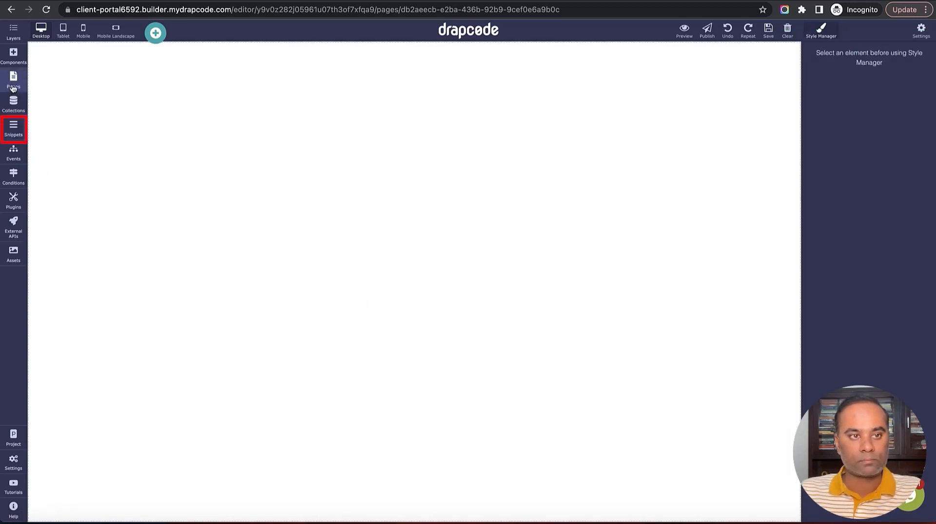
Add a snippet named 'Client Header' from the Snippets panel
{"action": "left_click", "coordinate": [13, 128]}
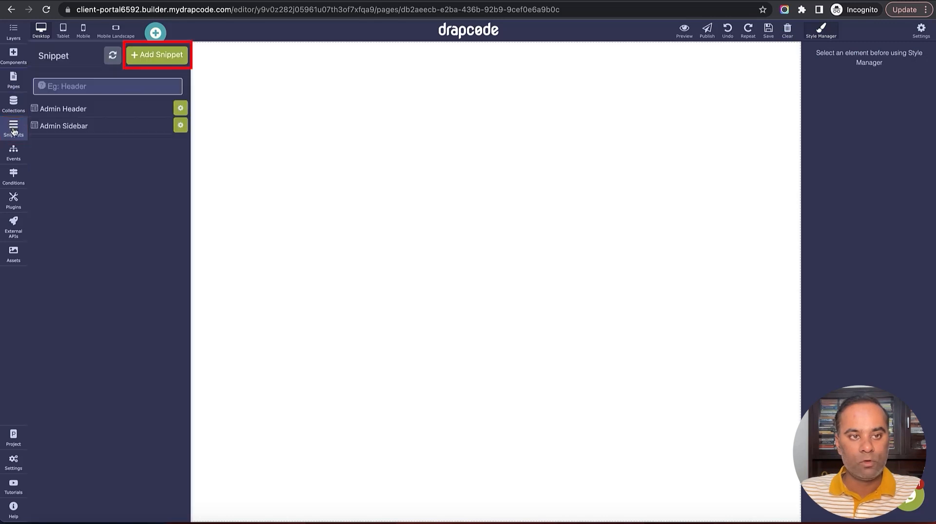
{"action": "left_click", "coordinate": [152, 59]}
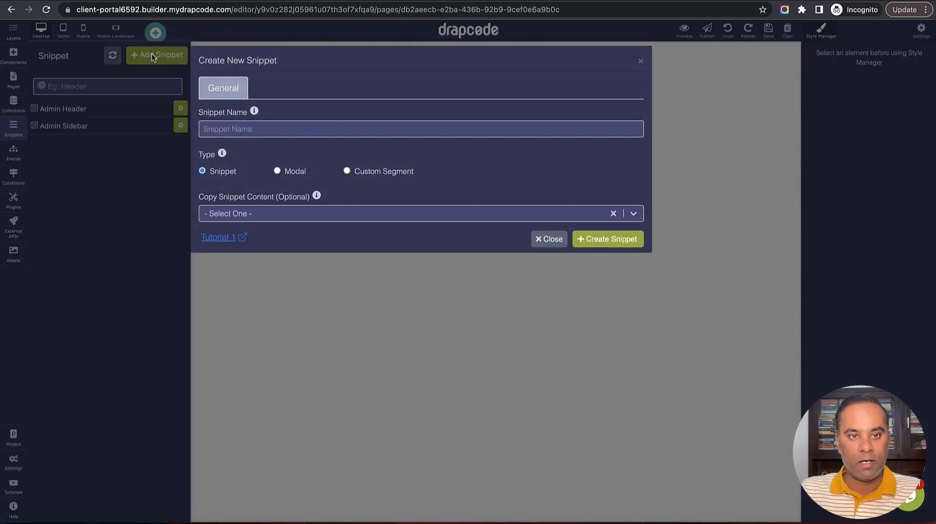
{"action": "left_click", "coordinate": [263, 134]}
{"action": "type", "text": "Cl"}
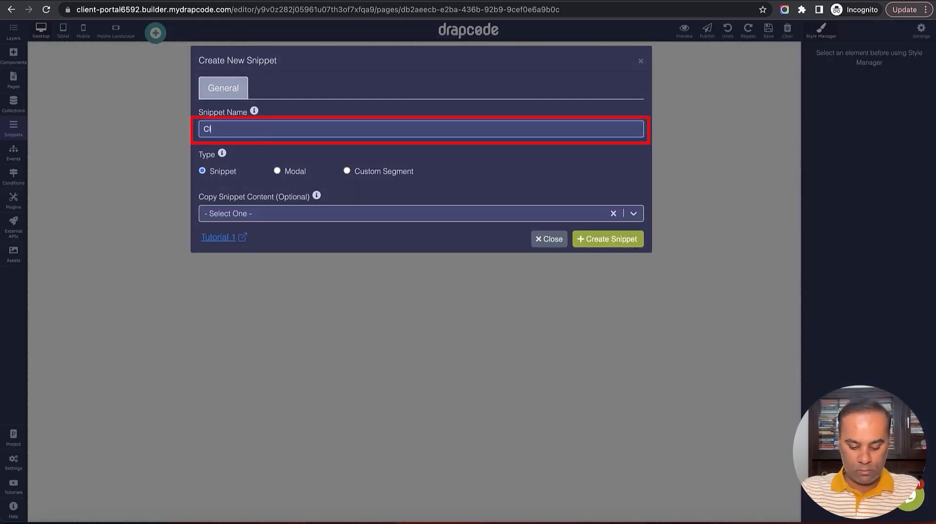
{"action": "type", "text": "ient Header"}
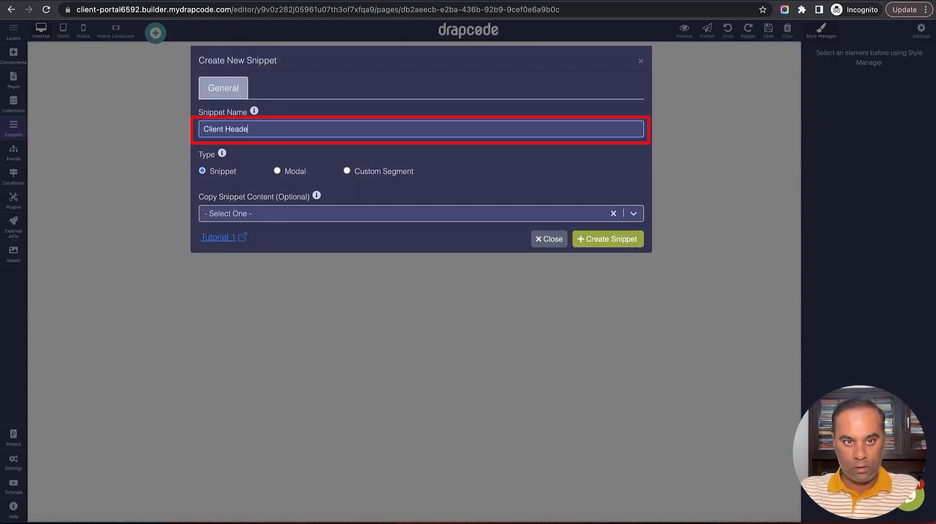
{"action": "left_click", "coordinate": [604, 243]}
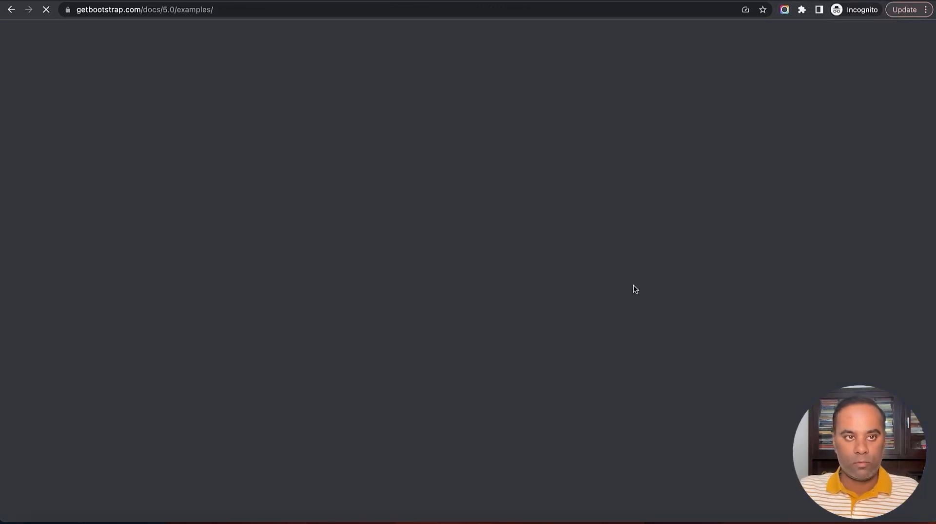
Switch to the Bootstrap headers example and inspect its header in DevTools
{"action": "key", "text": "ctrl+Tab"}
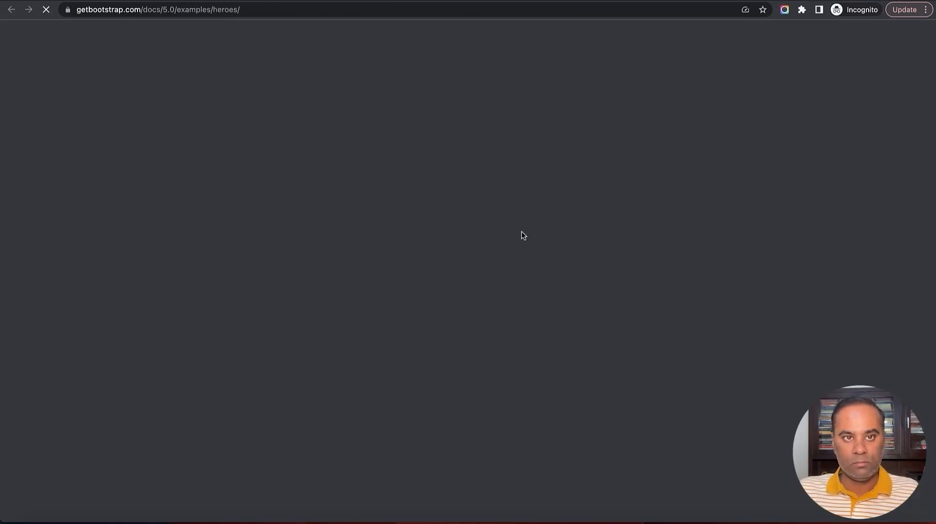
{"action": "key", "text": "ctrl+Tab"}
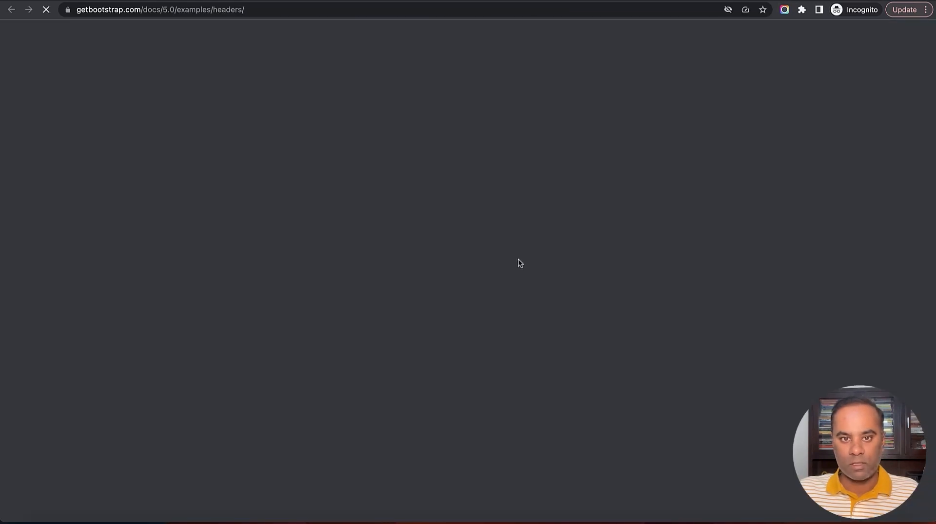
{"action": "scroll", "coordinate": [517, 262], "scroll_direction": "up", "scroll_amount": 2}
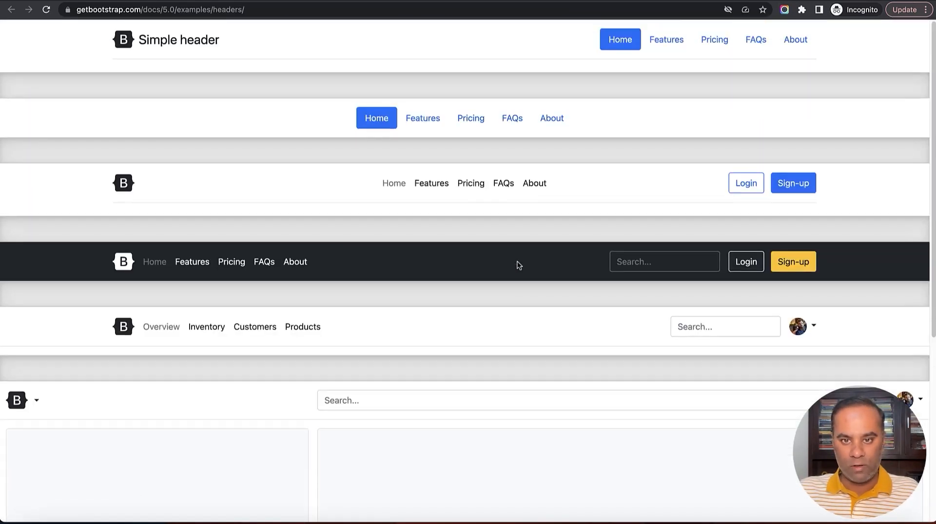
{"action": "scroll", "coordinate": [517, 262], "scroll_direction": "down", "scroll_amount": 6}
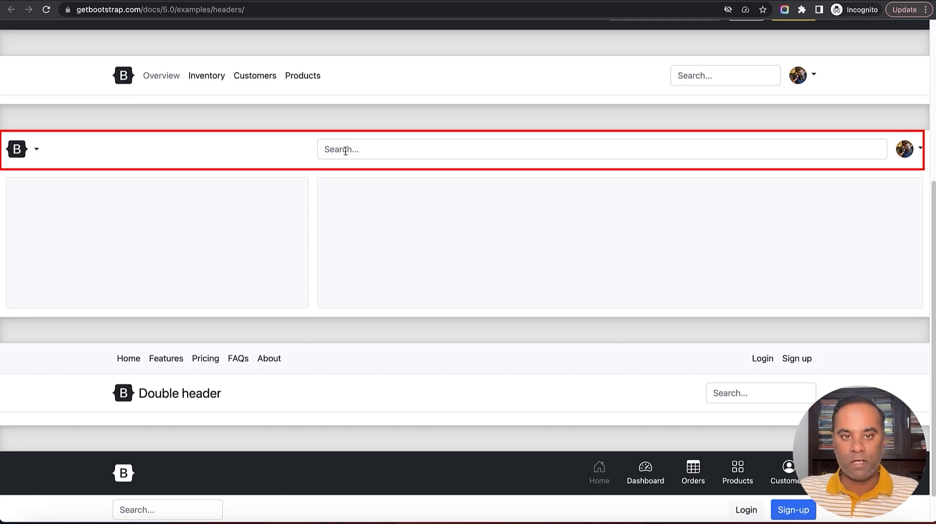
{"action": "right_click", "coordinate": [282, 151]}
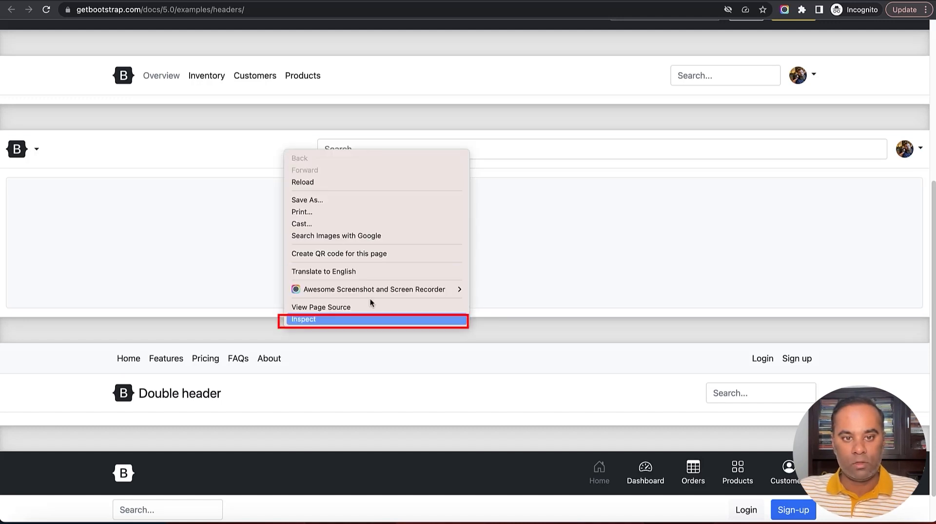
{"action": "left_click", "coordinate": [374, 319]}
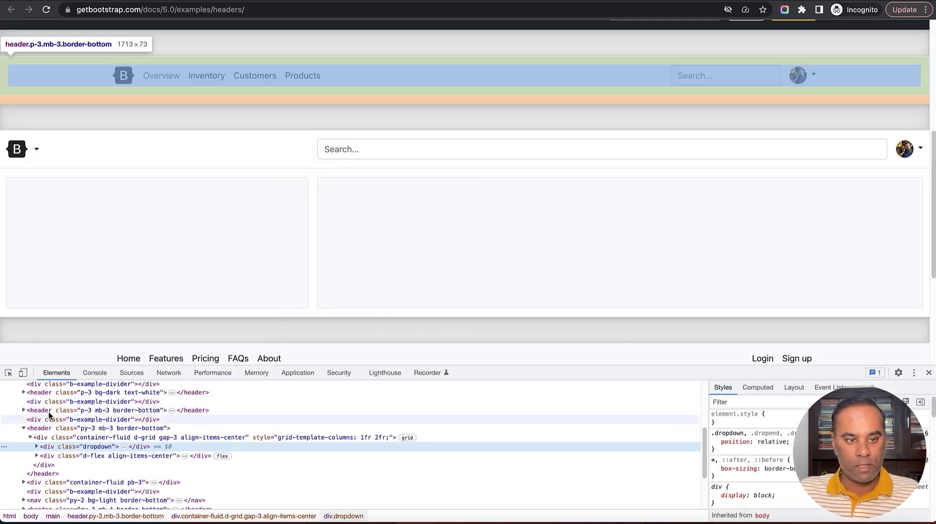
Copy the header.py-3.mb-3.border-bottom element with the logo dropdown, search box and avatar menu
{"action": "left_click", "coordinate": [24, 429]}
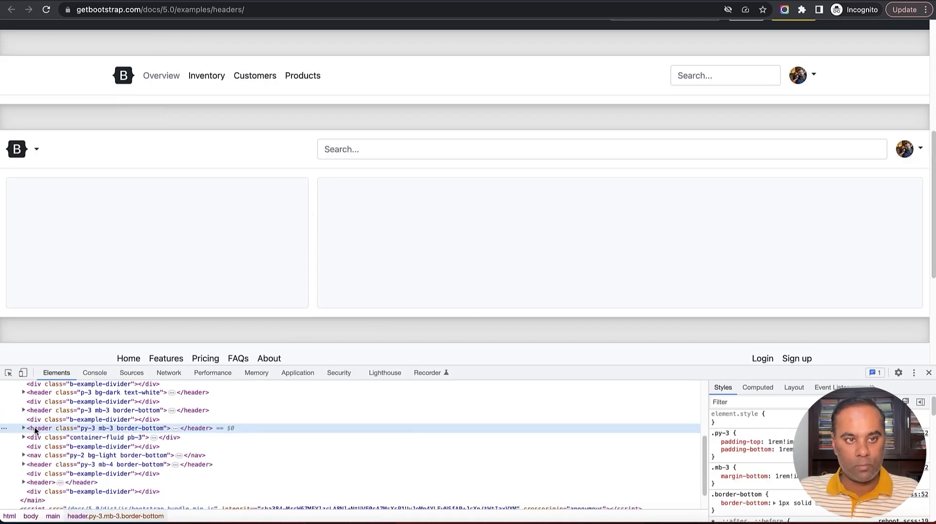
{"action": "left_click", "coordinate": [36, 410]}
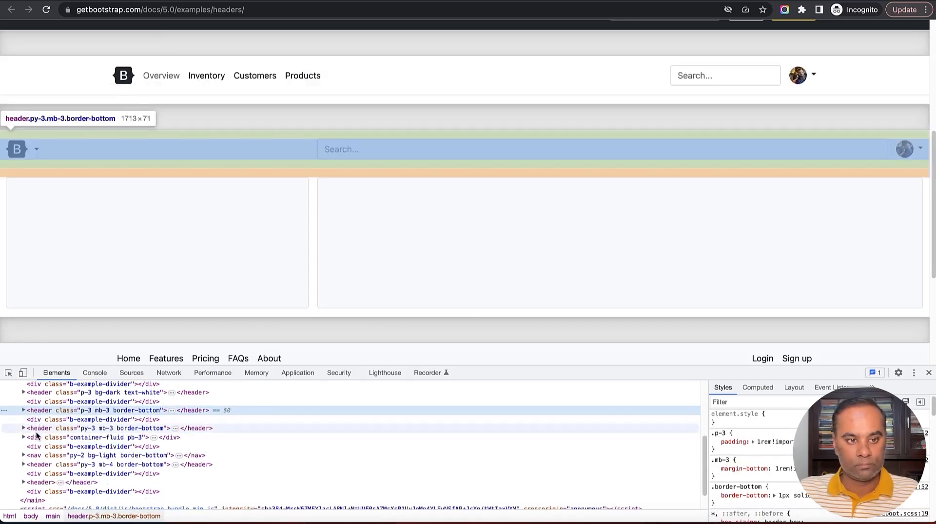
{"action": "left_click", "coordinate": [37, 437]}
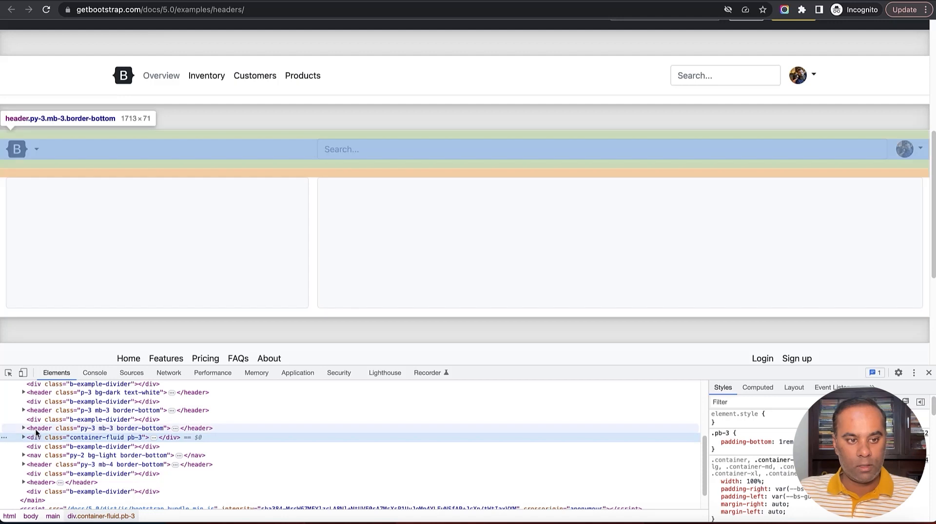
{"action": "left_click", "coordinate": [37, 429]}
{"action": "left_click", "coordinate": [35, 438]}
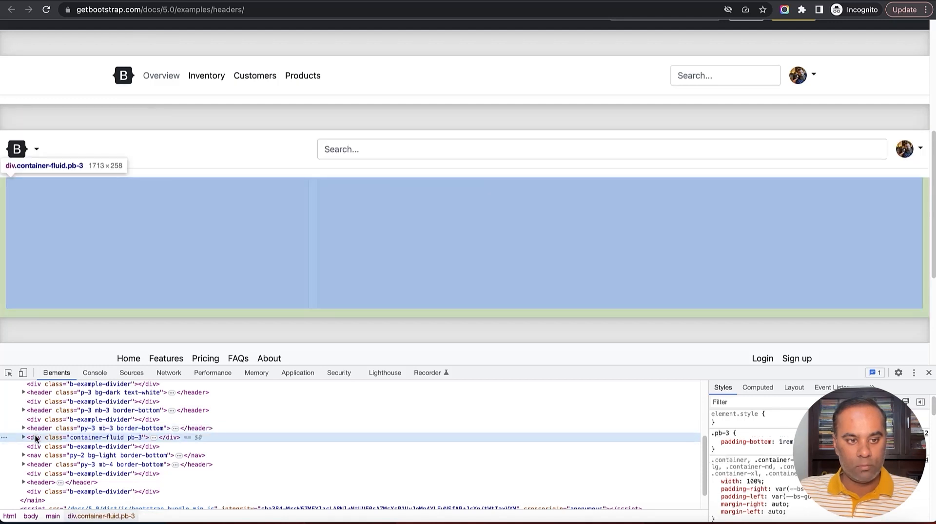
{"action": "left_click", "coordinate": [36, 431]}
{"action": "right_click", "coordinate": [37, 430]}
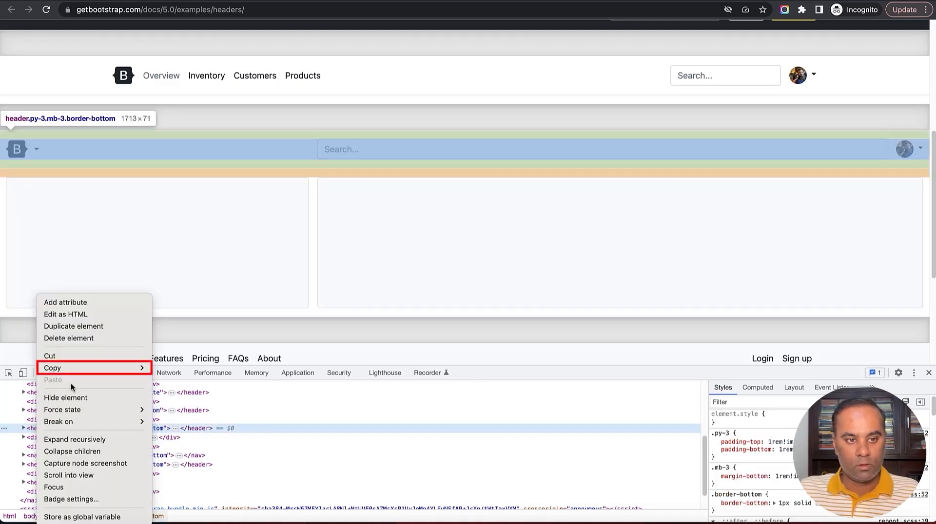
{"action": "mouse_move", "coordinate": [73, 369]}
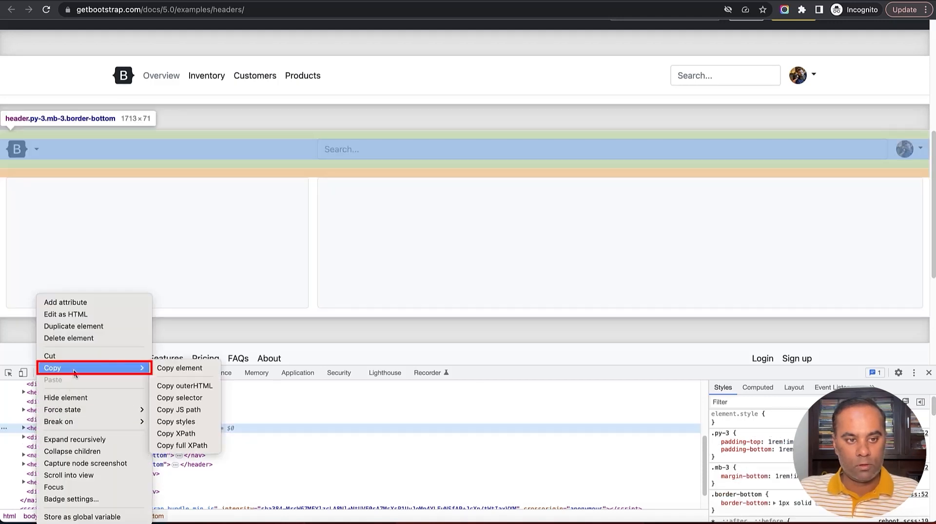
{"action": "left_click", "coordinate": [176, 369]}
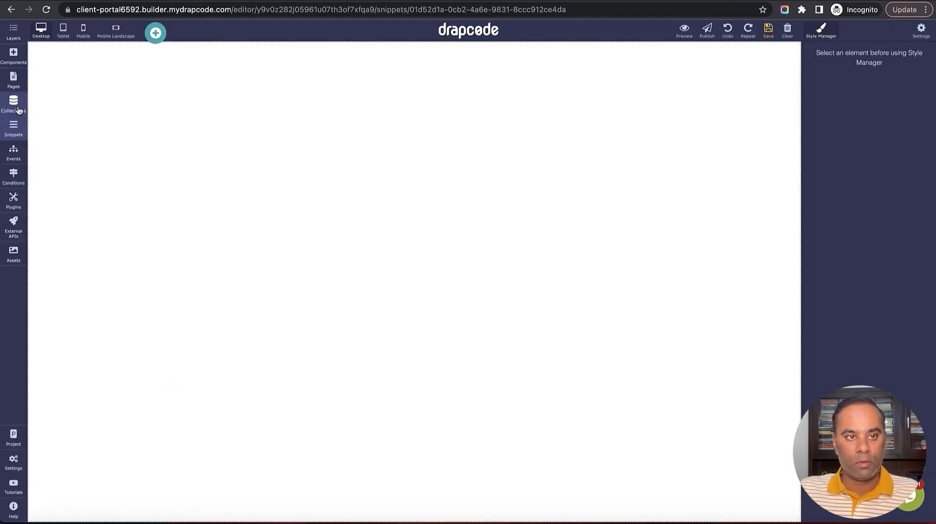
{"action": "left_click", "coordinate": [13, 56]}
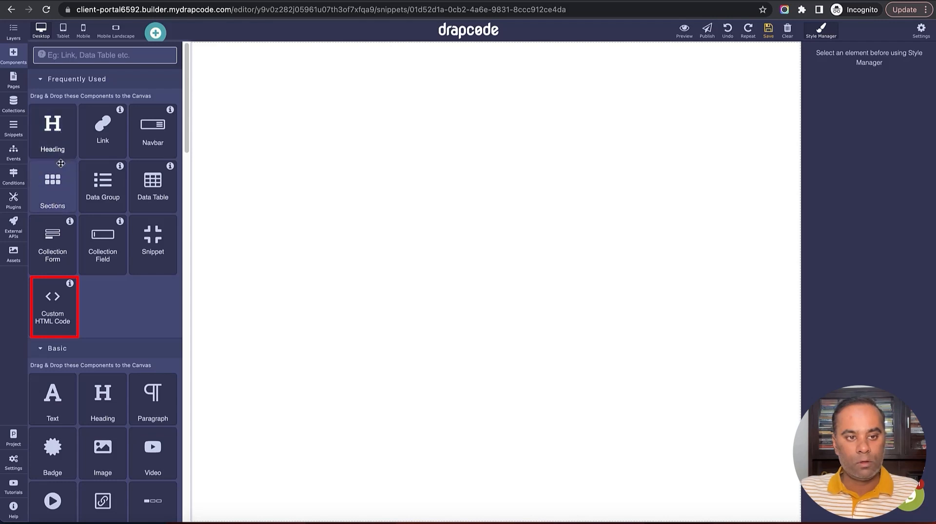
Add a Custom HTML Code block and replace its placeholder code with the copied header markup
{"action": "left_click_drag", "start_coordinate": [54, 307], "coordinate": [154, 276]}
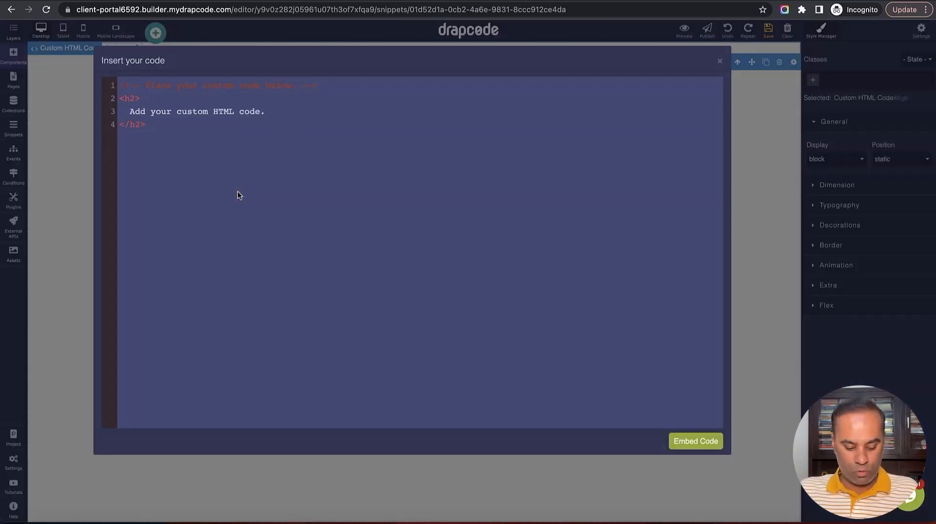
{"action": "key", "text": "ctrl+a"}
{"action": "key", "text": "BackSpace"}
{"action": "key", "text": "ctrl+v"}
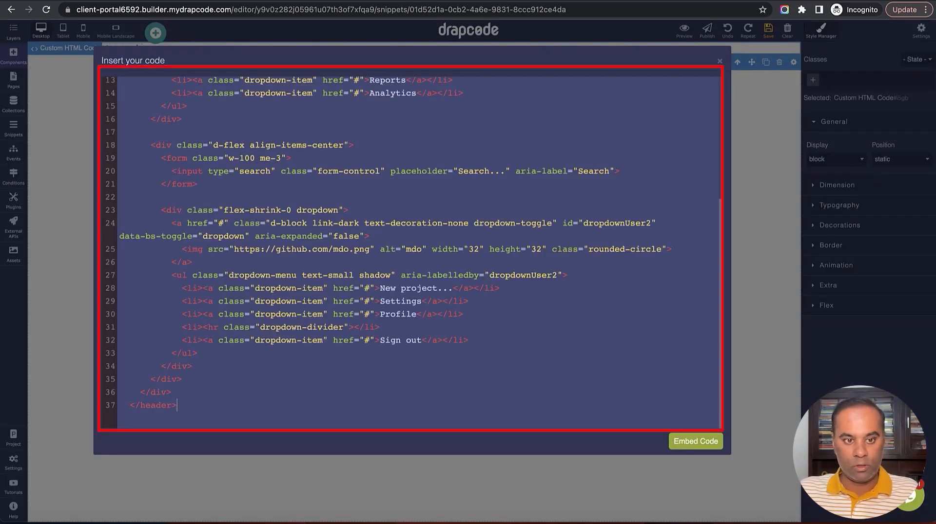
{"action": "key", "text": "Return"}
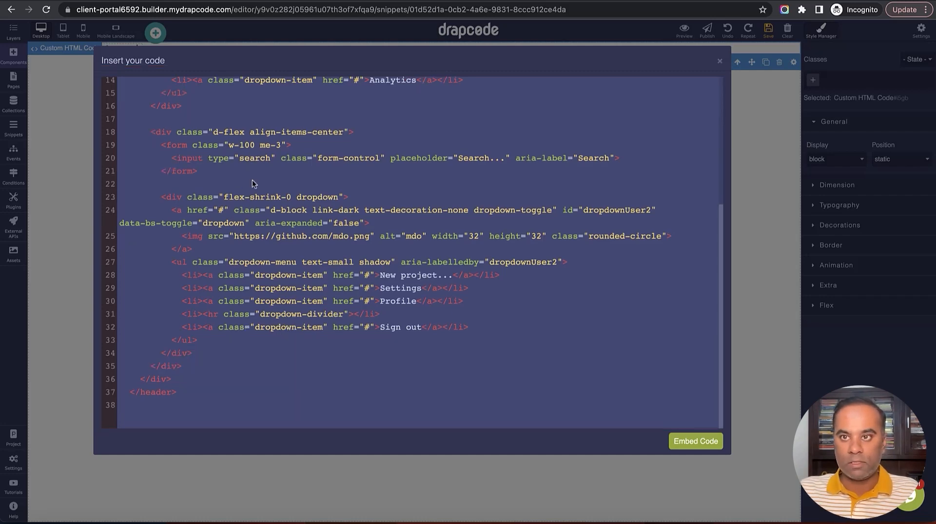
{"action": "left_click", "coordinate": [839, 1]}
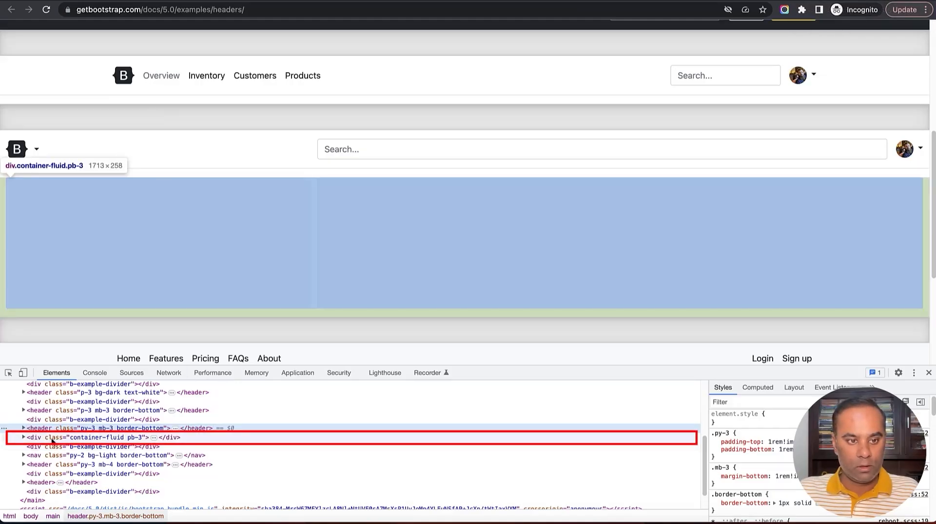
Copy the div.container-fluid.pb-3 two-column container element from DevTools
{"action": "left_click", "coordinate": [52, 439]}
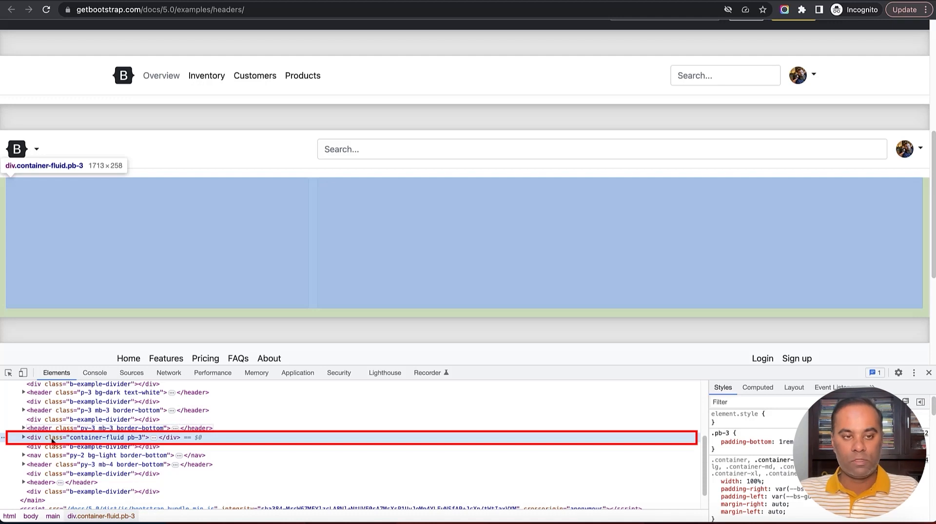
{"action": "right_click", "coordinate": [51, 438]}
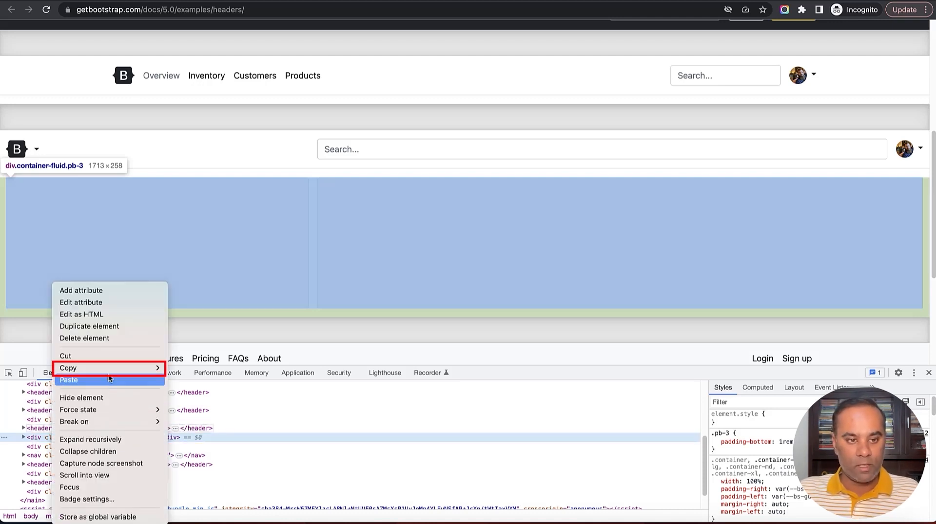
{"action": "mouse_move", "coordinate": [109, 370]}
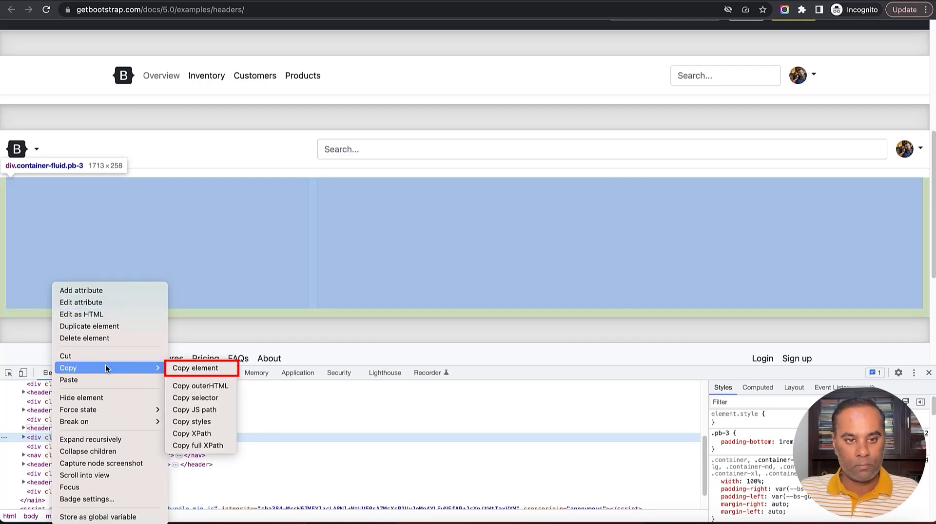
{"action": "left_click", "coordinate": [198, 369]}
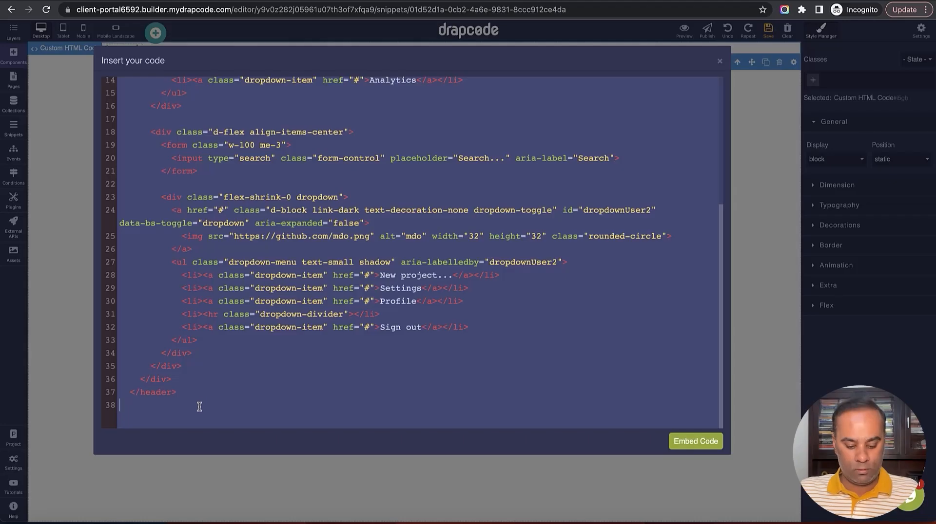
Embed the header code, delete the content-column grid and leftover row, and save
{"action": "left_click", "coordinate": [696, 441]}
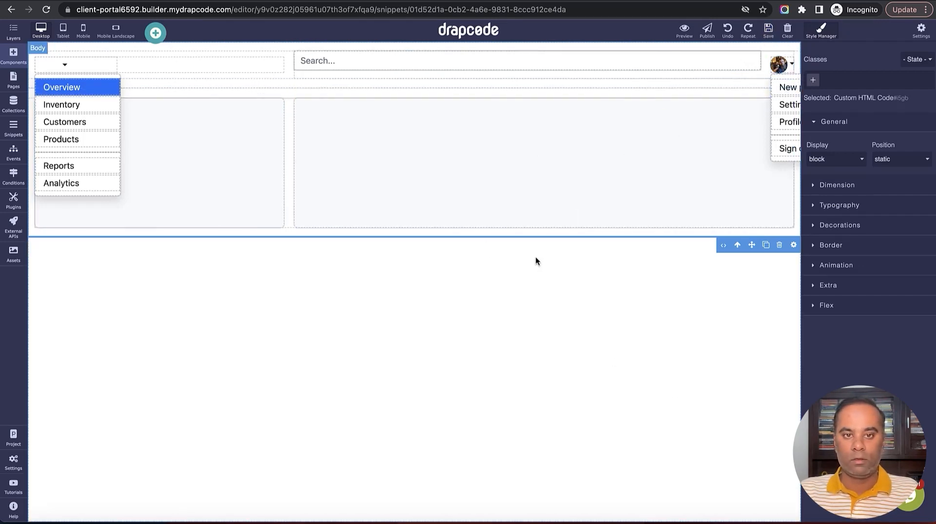
{"action": "left_click", "coordinate": [289, 149]}
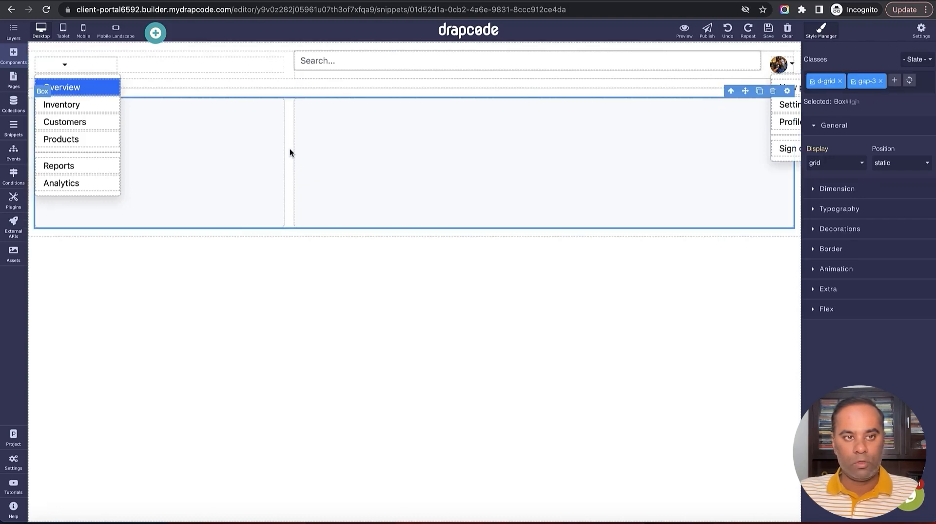
{"action": "left_click", "coordinate": [772, 92]}
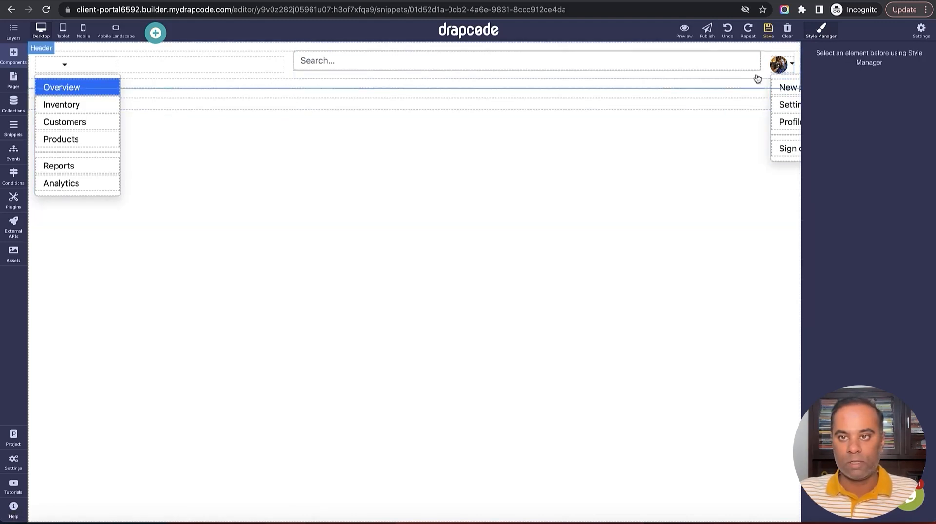
{"action": "left_click", "coordinate": [742, 99]}
{"action": "left_click", "coordinate": [781, 92]}
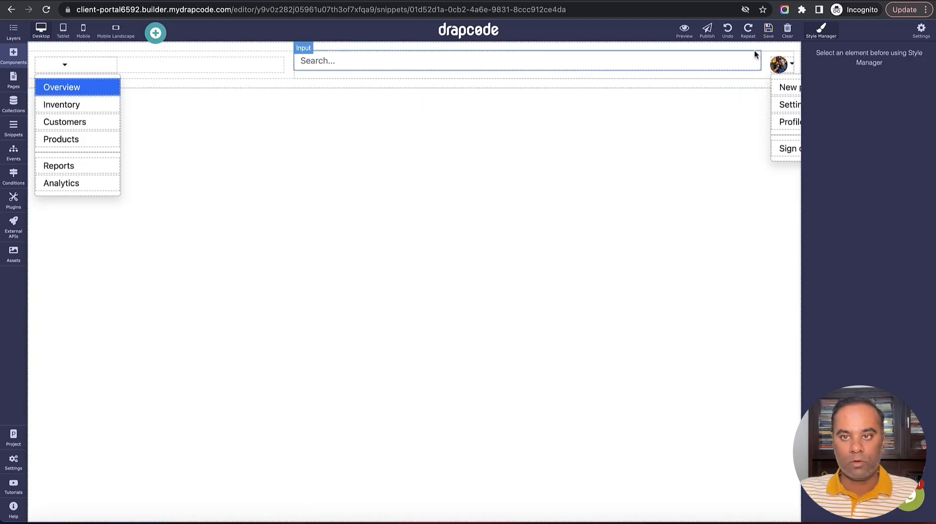
{"action": "left_click", "coordinate": [768, 31]}
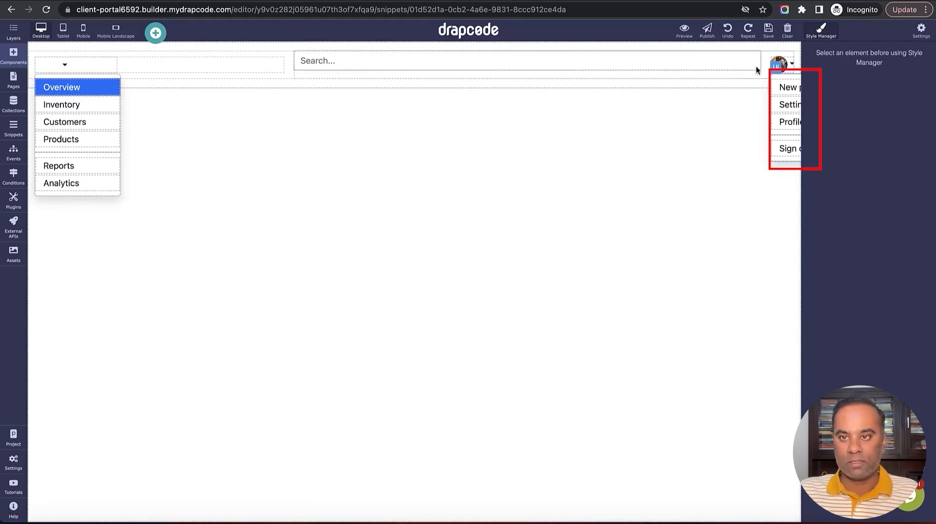
Remove the search box and the left dropdown toggle and menu, keeping the empty left box
{"action": "left_click", "coordinate": [525, 64]}
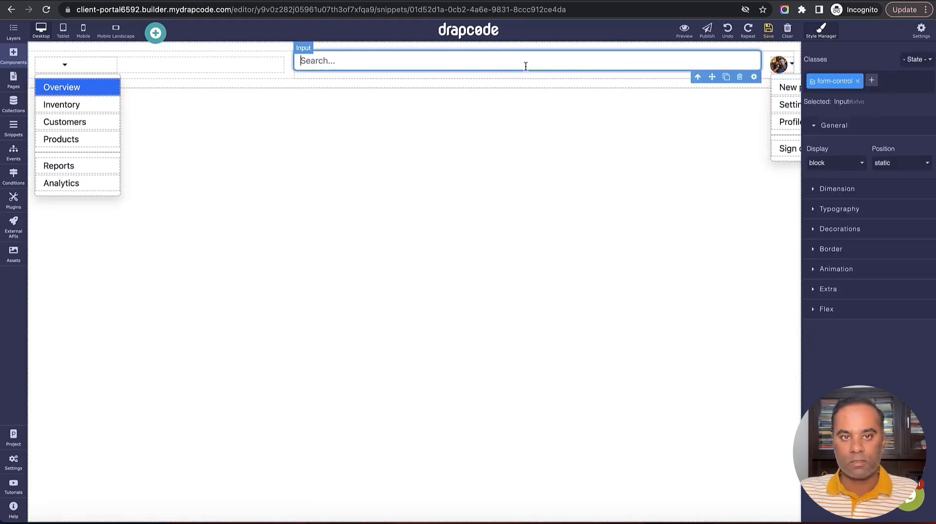
{"action": "left_click", "coordinate": [739, 79]}
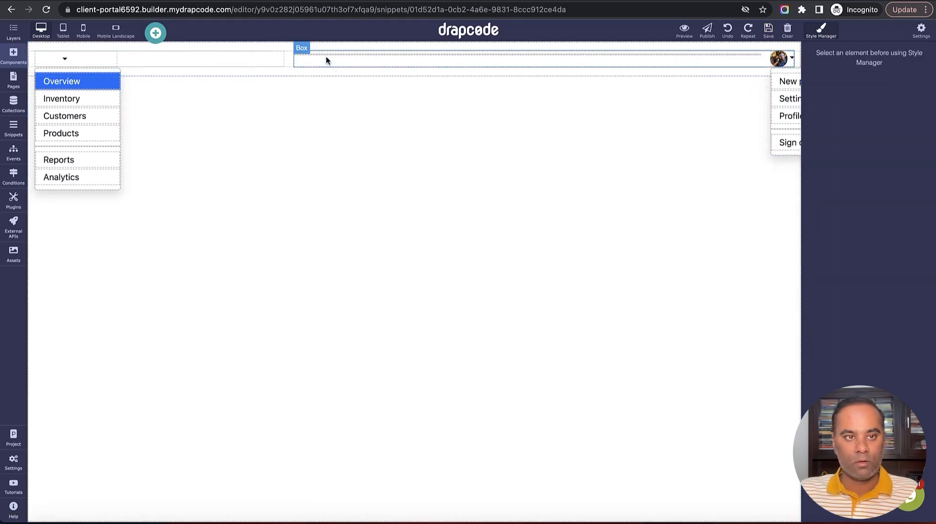
{"action": "left_click", "coordinate": [104, 65]}
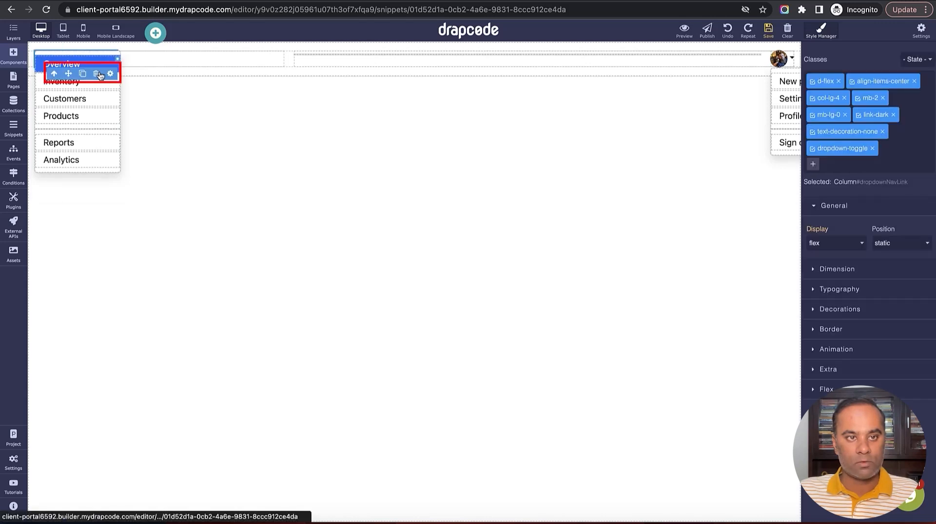
{"action": "left_click", "coordinate": [111, 73]}
{"action": "left_click", "coordinate": [94, 55]}
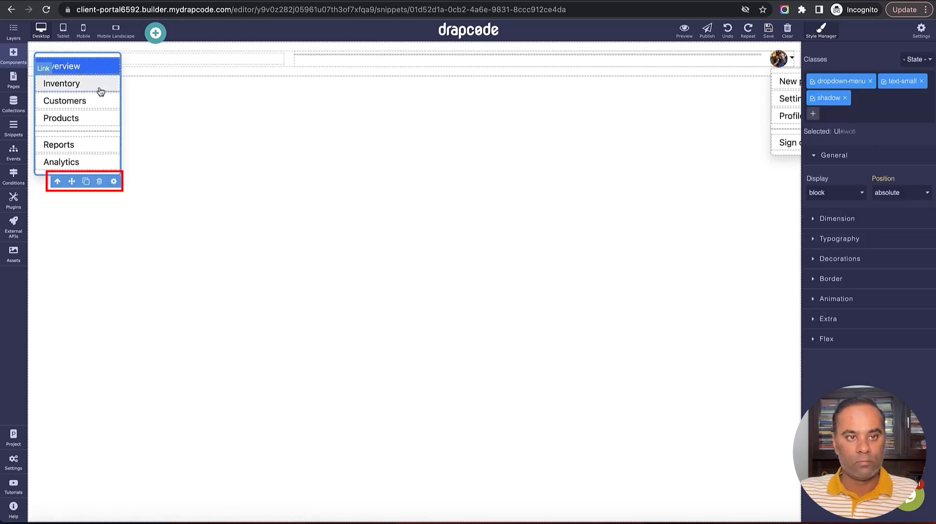
{"action": "left_click", "coordinate": [100, 182]}
{"action": "left_click", "coordinate": [94, 54]}
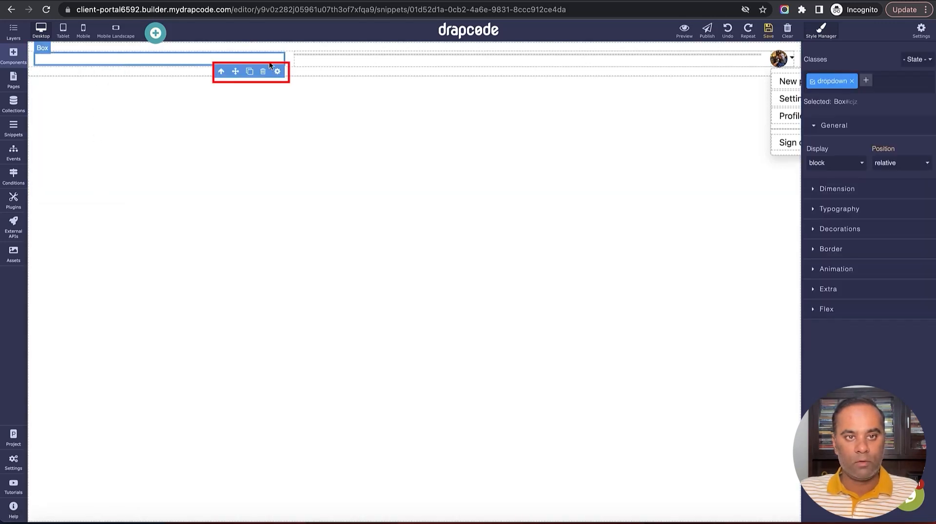
{"action": "left_click", "coordinate": [264, 72]}
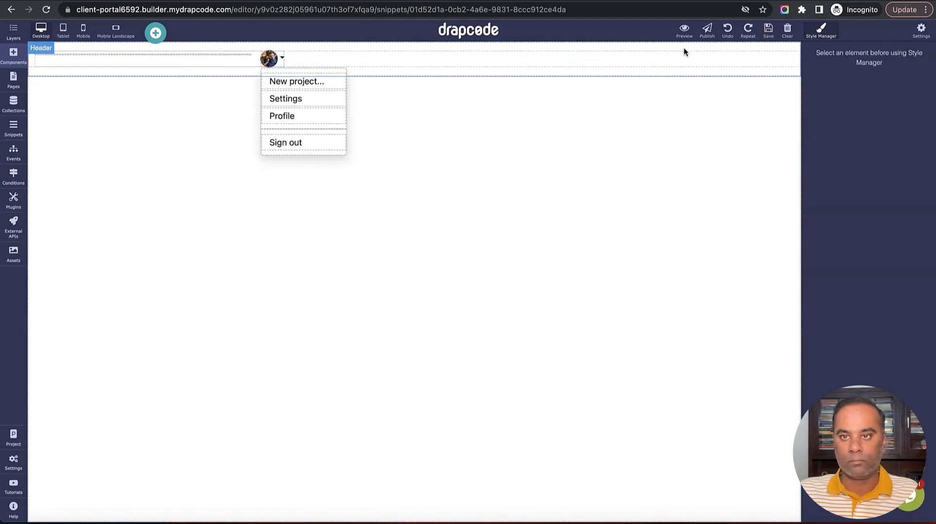
{"action": "left_click", "coordinate": [727, 32]}
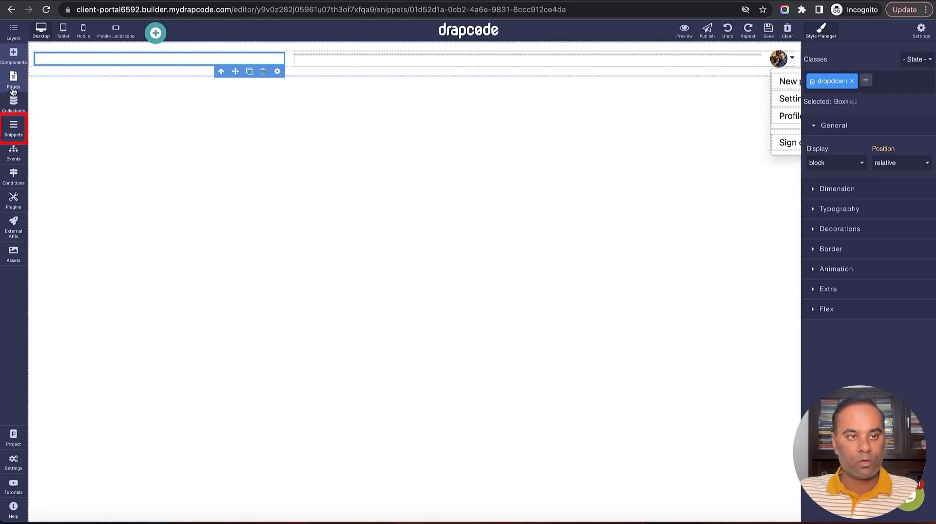
Add a new snippet of type Snippet named 'Client Sidebar' from the Snippets panel
{"action": "left_click", "coordinate": [14, 133]}
{"action": "left_click", "coordinate": [155, 55]}
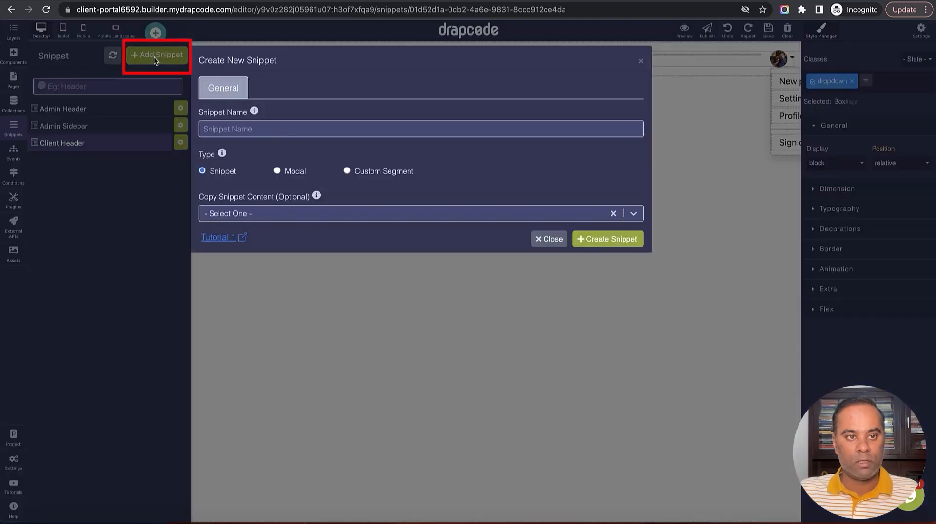
{"action": "type", "text": "Client Sidebar"}
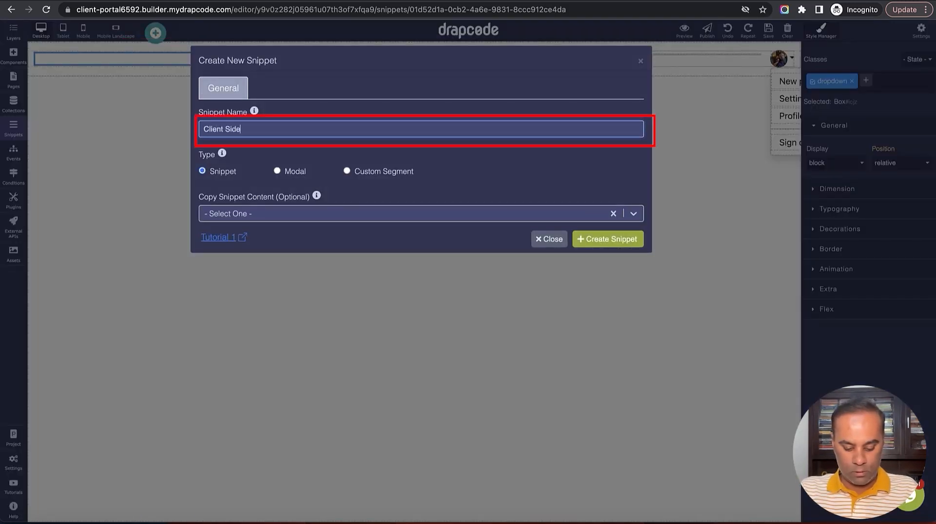
{"action": "left_click", "coordinate": [596, 240]}
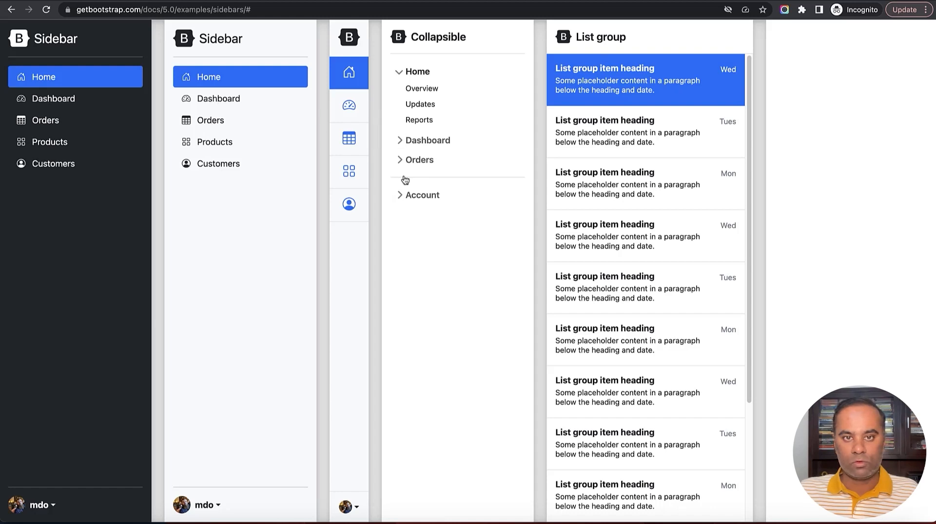
Toggle the collapsible Home section and inspect the light sidebar example in DevTools
{"action": "left_click", "coordinate": [401, 73]}
{"action": "left_click", "coordinate": [400, 73]}
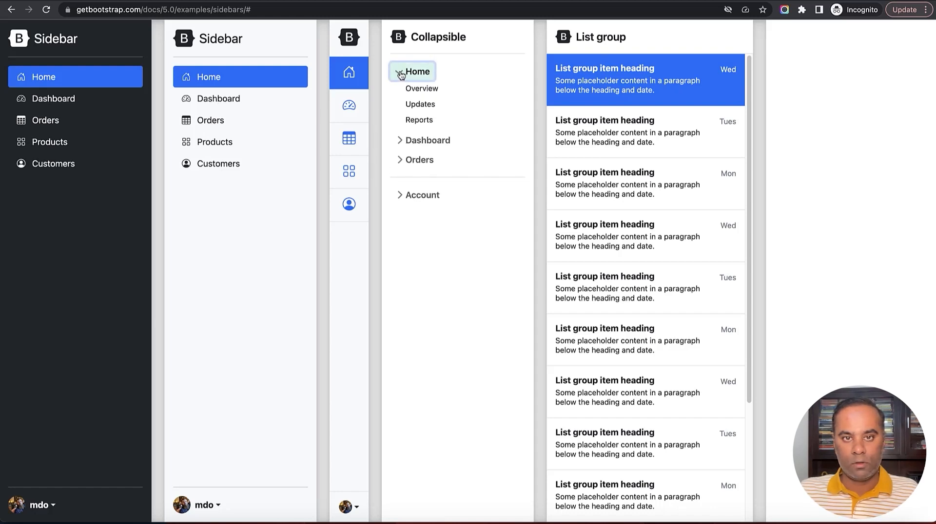
{"action": "left_click", "coordinate": [400, 72]}
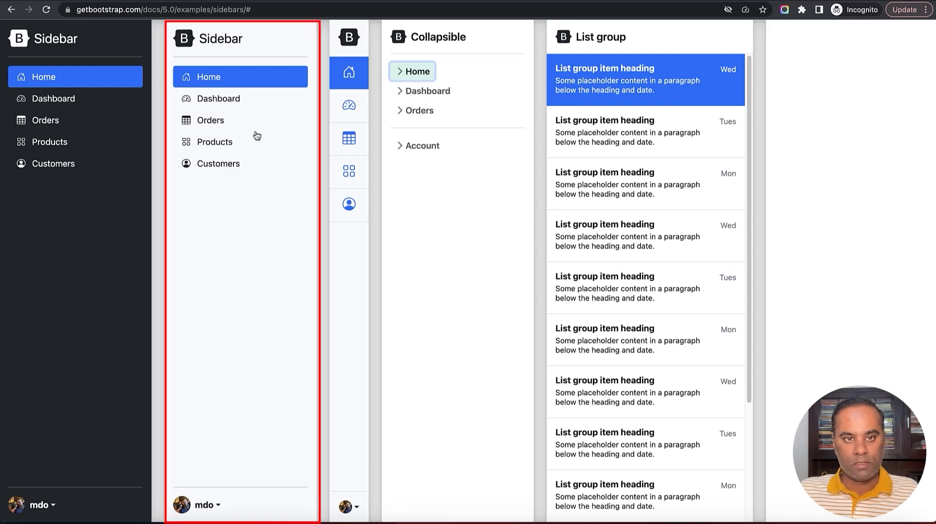
{"action": "right_click", "coordinate": [251, 40]}
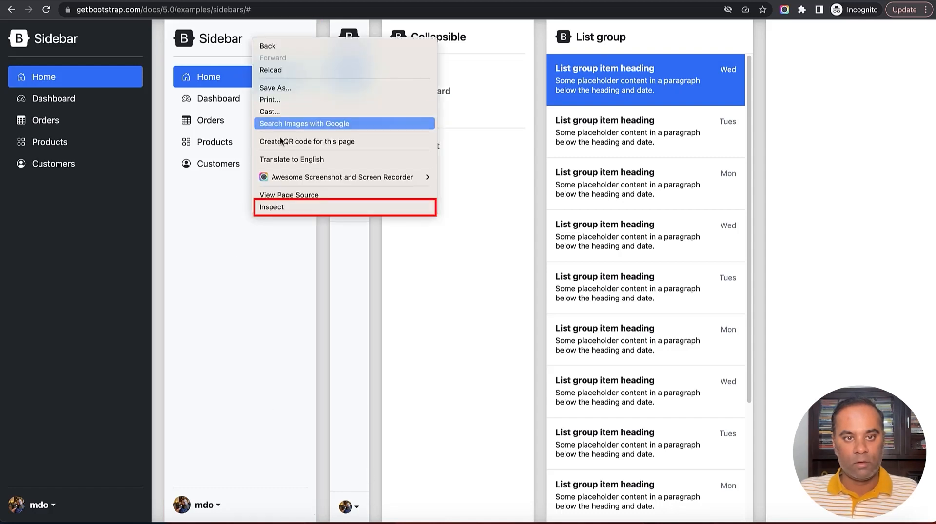
{"action": "left_click", "coordinate": [296, 206]}
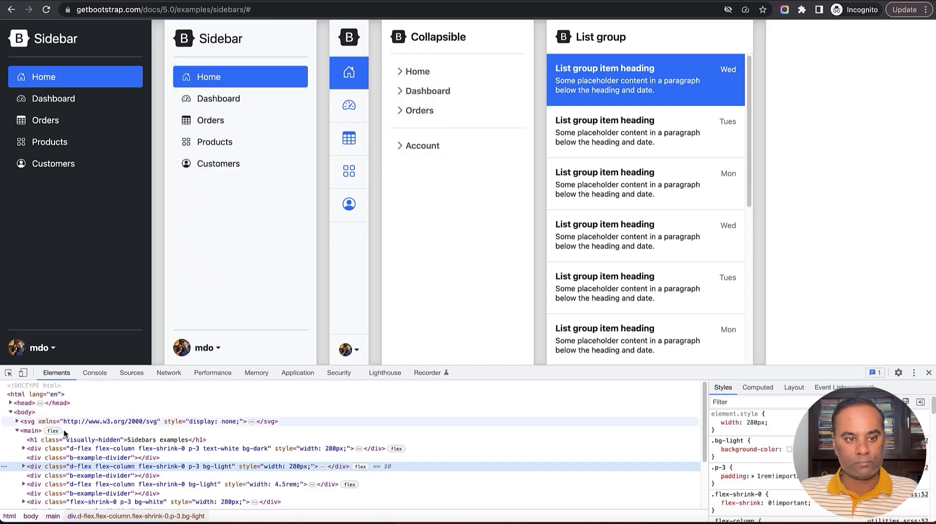
Copy the light 280px sidebar's bg-light div element
{"action": "left_click", "coordinate": [32, 458]}
{"action": "left_click", "coordinate": [33, 467]}
{"action": "right_click", "coordinate": [33, 467]}
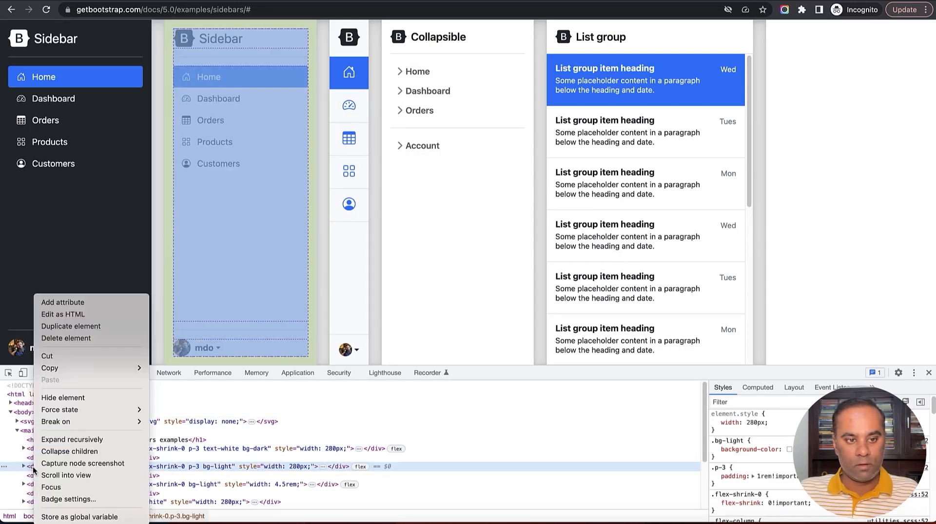
{"action": "mouse_move", "coordinate": [98, 368]}
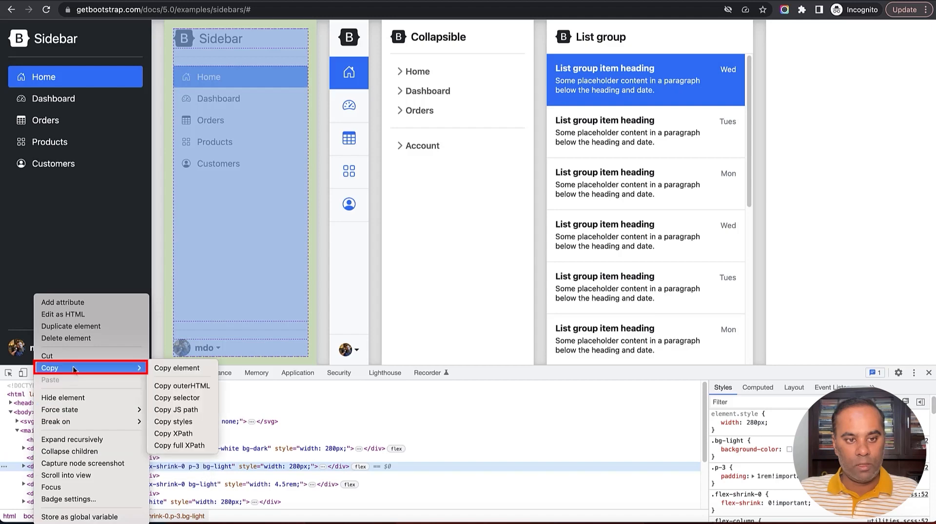
{"action": "left_click", "coordinate": [180, 368]}
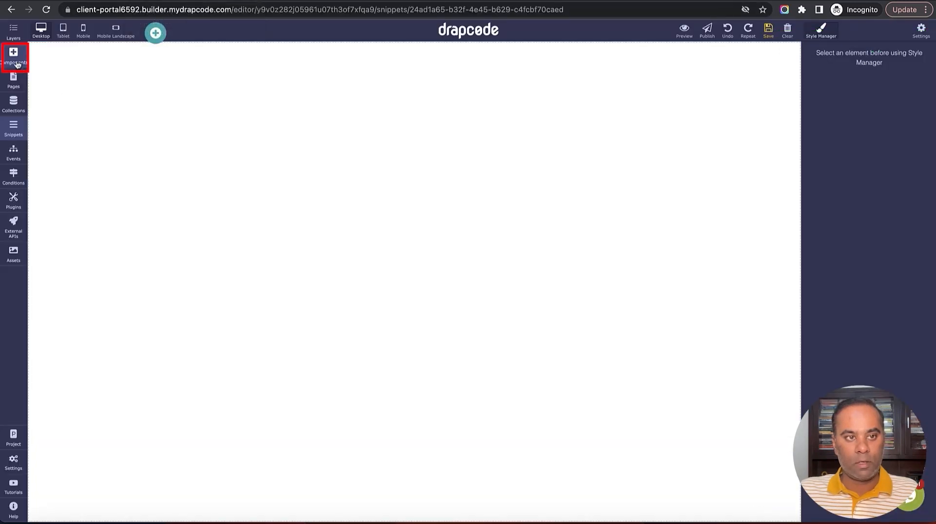
Add a Custom HTML Code block, paste the 53-line light sidebar HTML over the placeholder, and embed it
{"action": "left_click", "coordinate": [13, 55]}
{"action": "left_click_drag", "start_coordinate": [45, 329], "coordinate": [198, 253]}
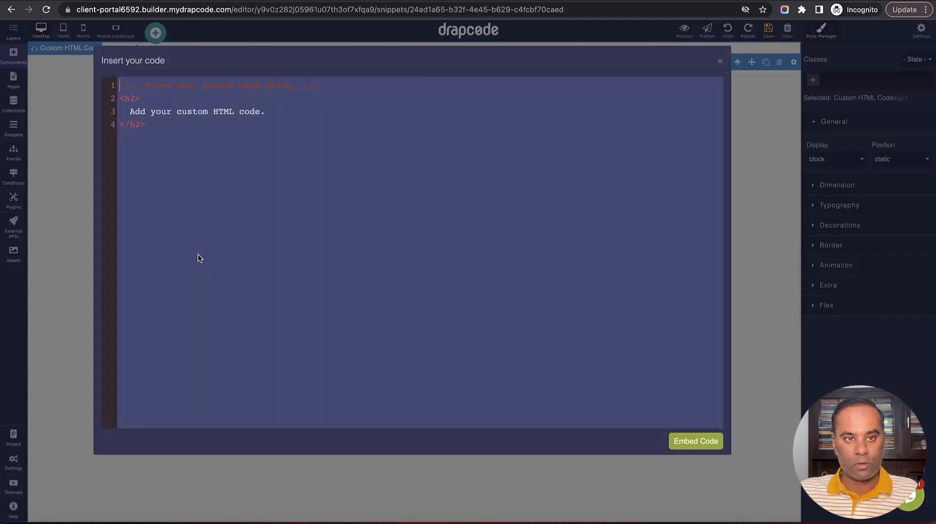
{"action": "key", "text": "ctrl+a"}
{"action": "key", "text": "ctrl+v"}
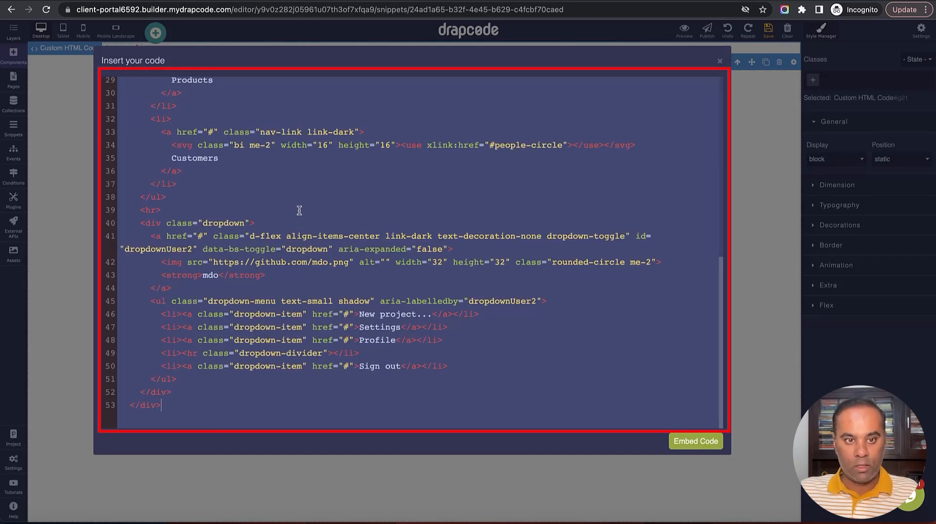
{"action": "scroll", "coordinate": [499, 271], "scroll_direction": "up", "scroll_amount": 5}
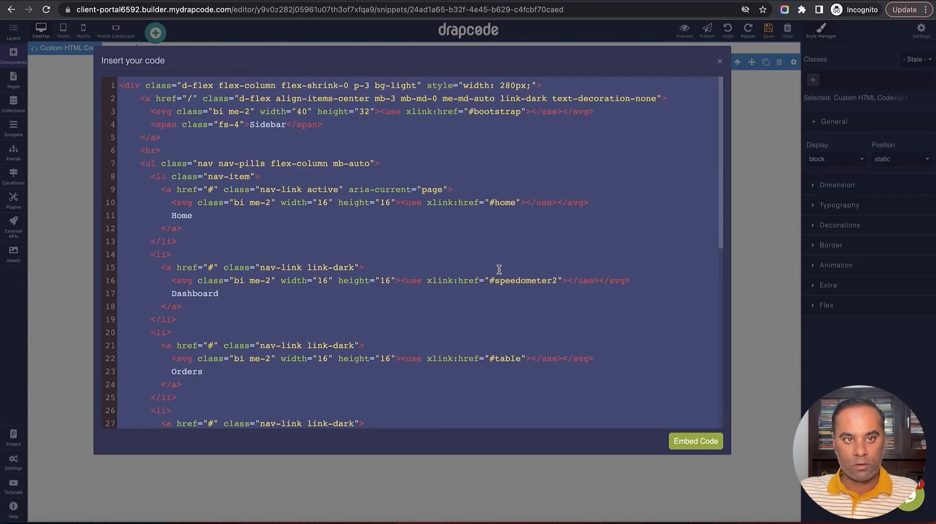
{"action": "left_click", "coordinate": [692, 442]}
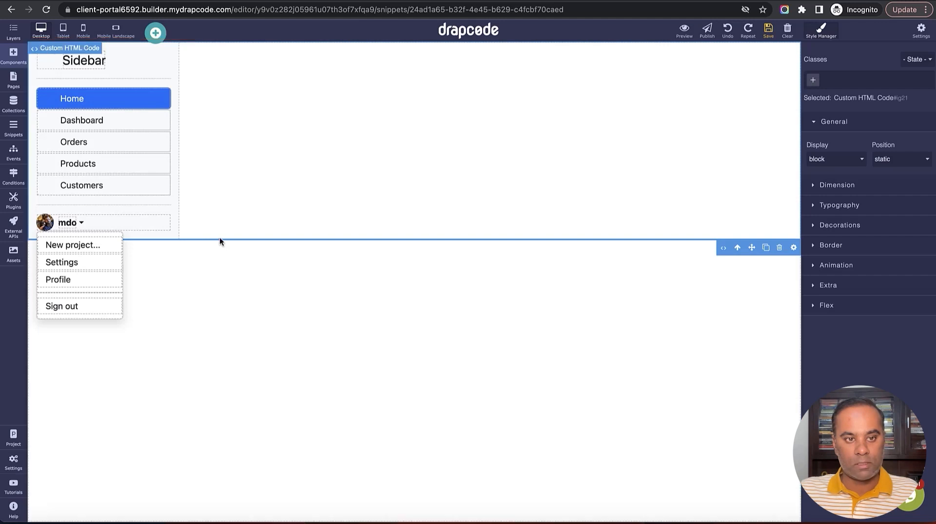
Move the sidebar Box out of its Custom HTML wrapper and delete the empty wrapper
{"action": "left_click", "coordinate": [13, 32]}
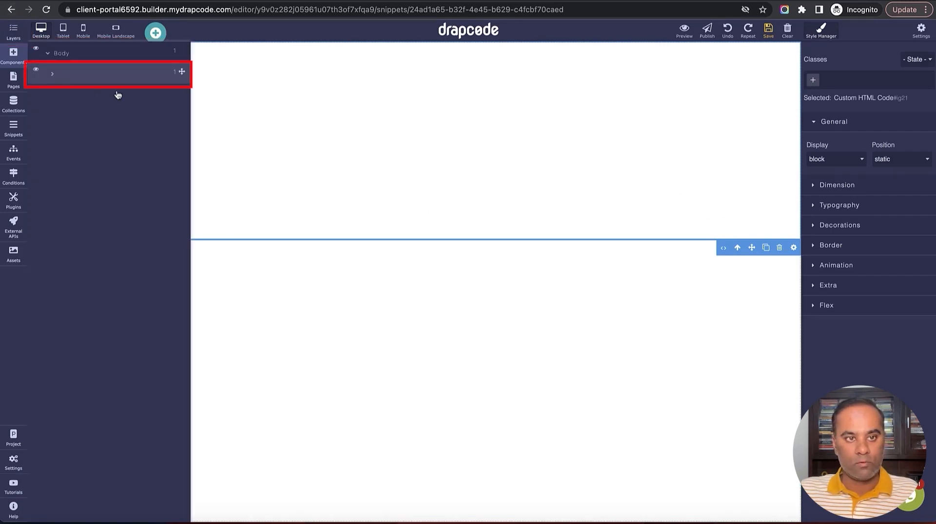
{"action": "left_click", "coordinate": [51, 77]}
{"action": "left_click_drag", "start_coordinate": [181, 93], "coordinate": [177, 67]}
{"action": "left_click", "coordinate": [157, 98]}
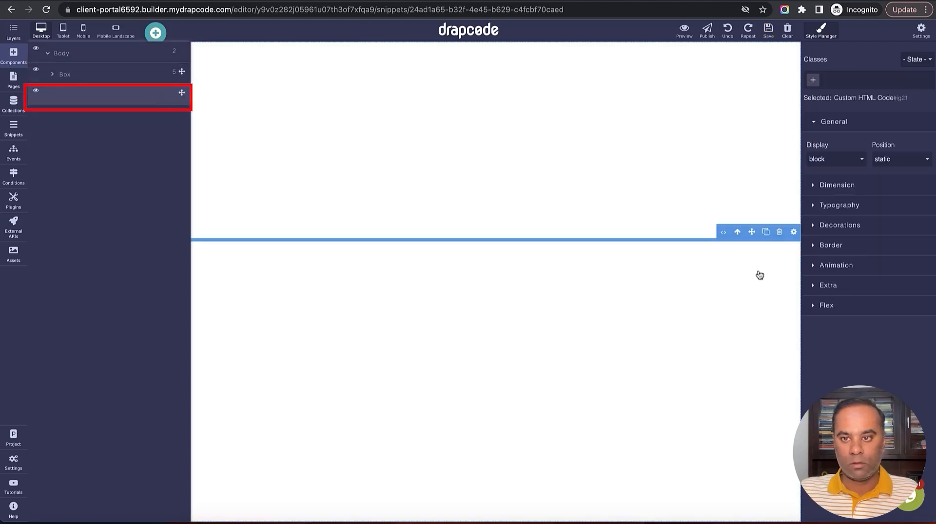
{"action": "left_click", "coordinate": [778, 232]}
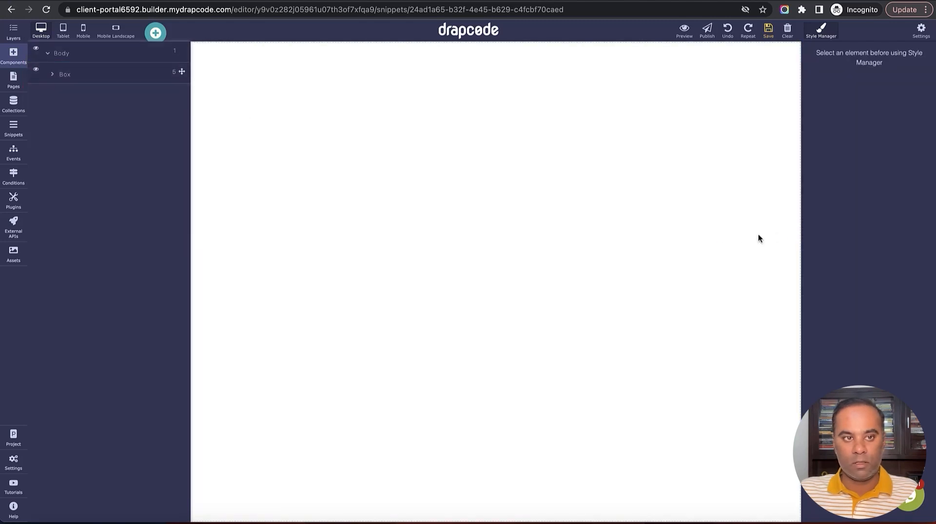
{"action": "left_click", "coordinate": [14, 31]}
Change the sidebar Box width from 280px to auto so it stretches full-width
{"action": "left_click", "coordinate": [175, 233]}
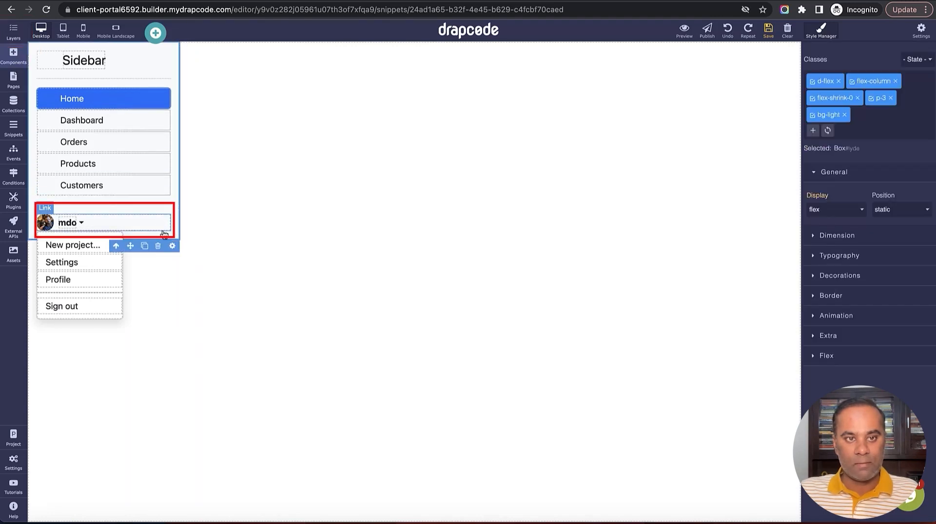
{"action": "left_click", "coordinate": [849, 236]}
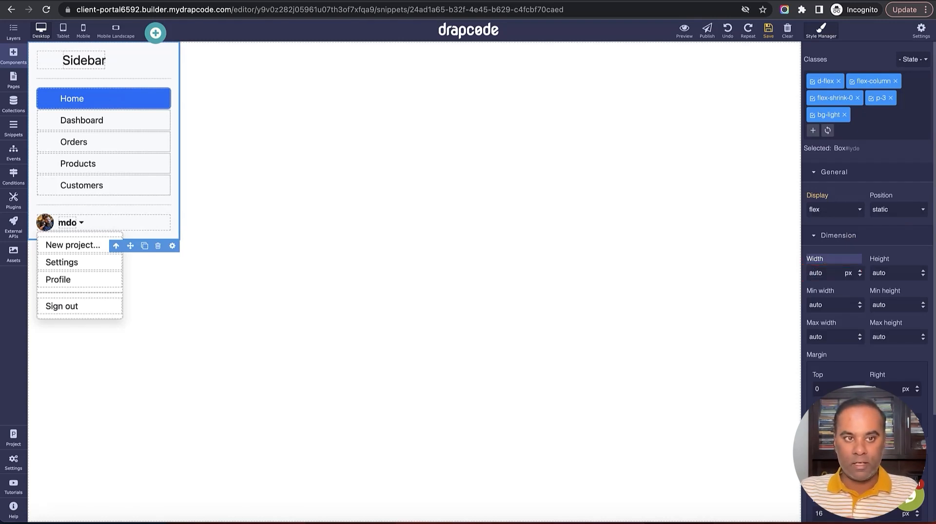
{"action": "key", "text": "Return"}
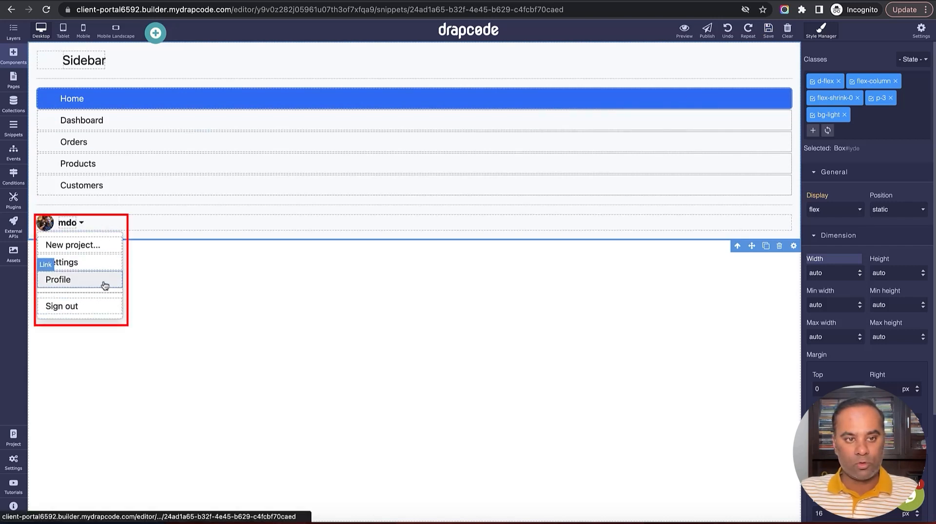
Delete the mdo user link, its dropdown menu and the leftover empty box
{"action": "left_click", "coordinate": [141, 225]}
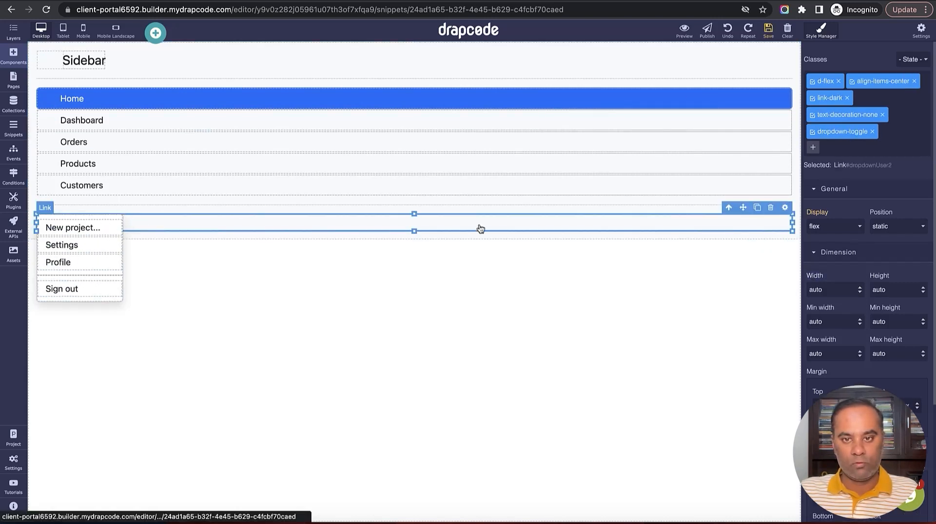
{"action": "left_click", "coordinate": [770, 208]}
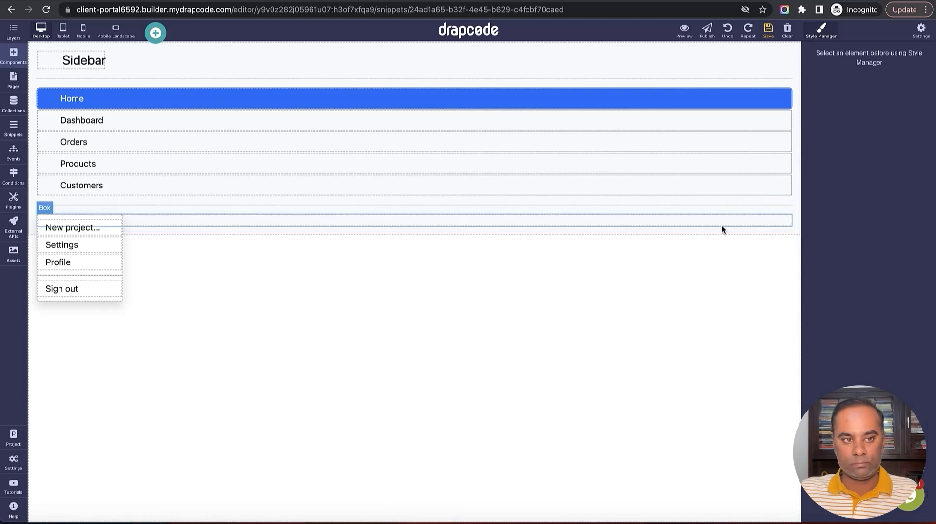
{"action": "left_click", "coordinate": [117, 220]}
{"action": "left_click", "coordinate": [118, 208]}
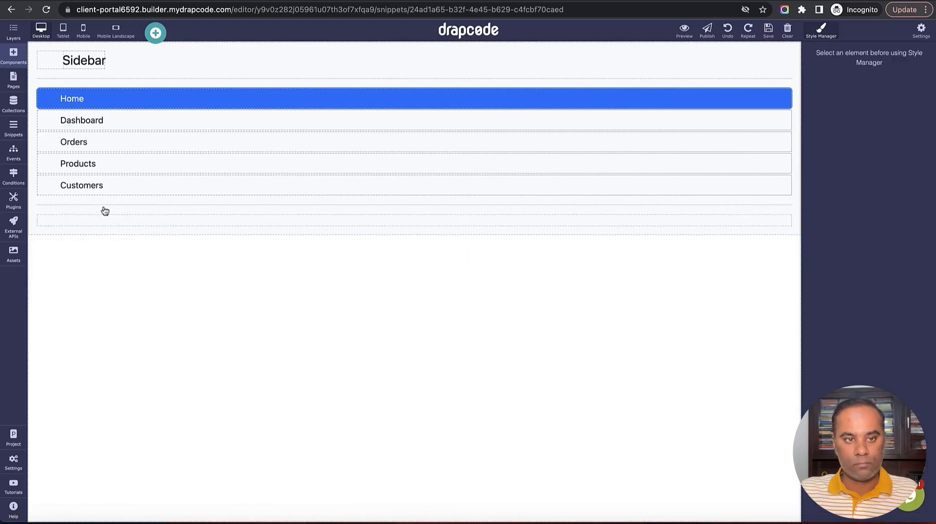
{"action": "left_click", "coordinate": [201, 218]}
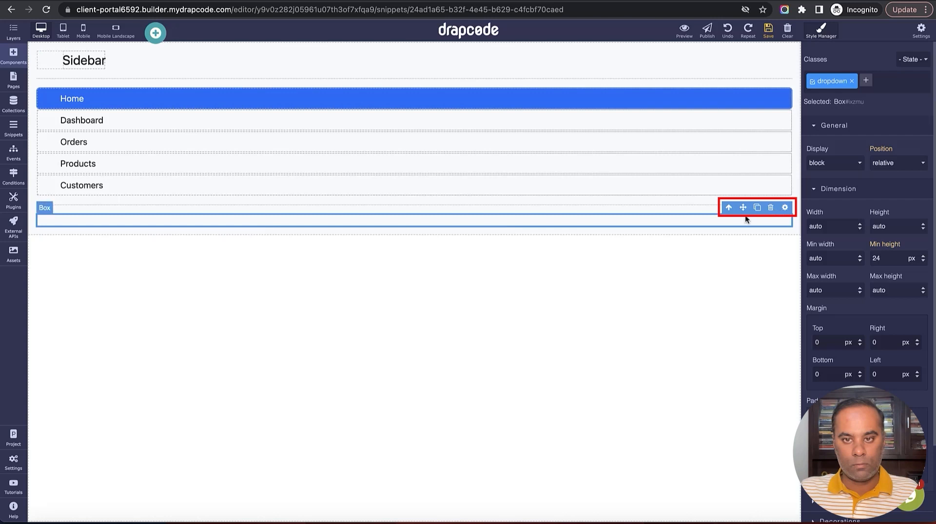
{"action": "left_click", "coordinate": [770, 208]}
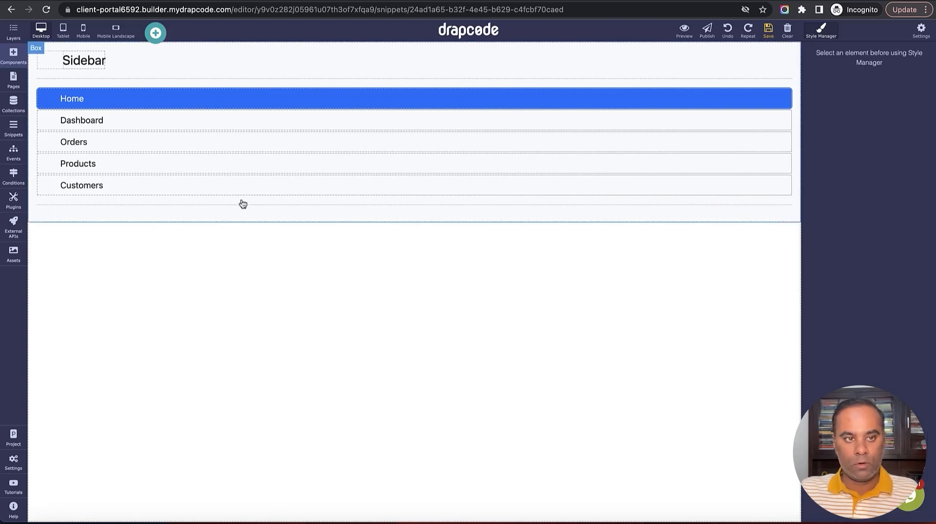
Remove the Home link's active class, rename the heading to 'Client' and save
{"action": "left_click", "coordinate": [127, 99]}
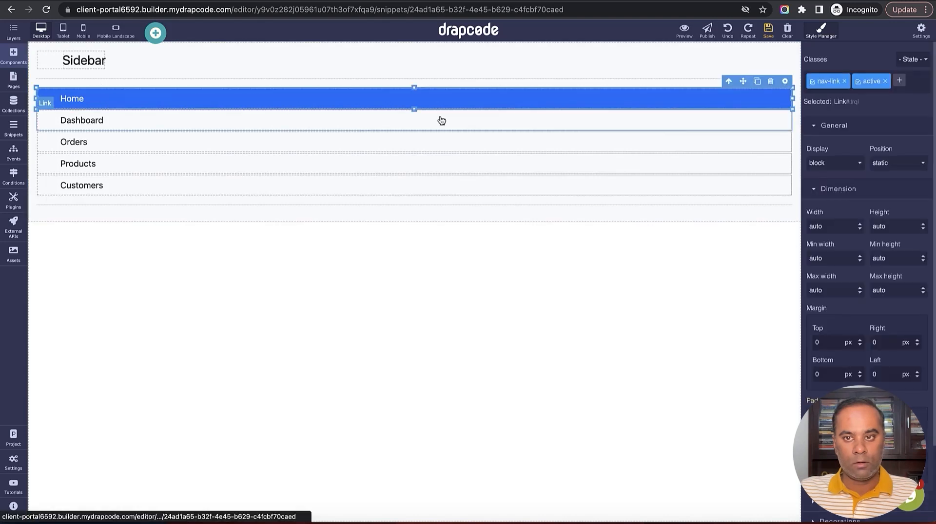
{"action": "left_click", "coordinate": [885, 82]}
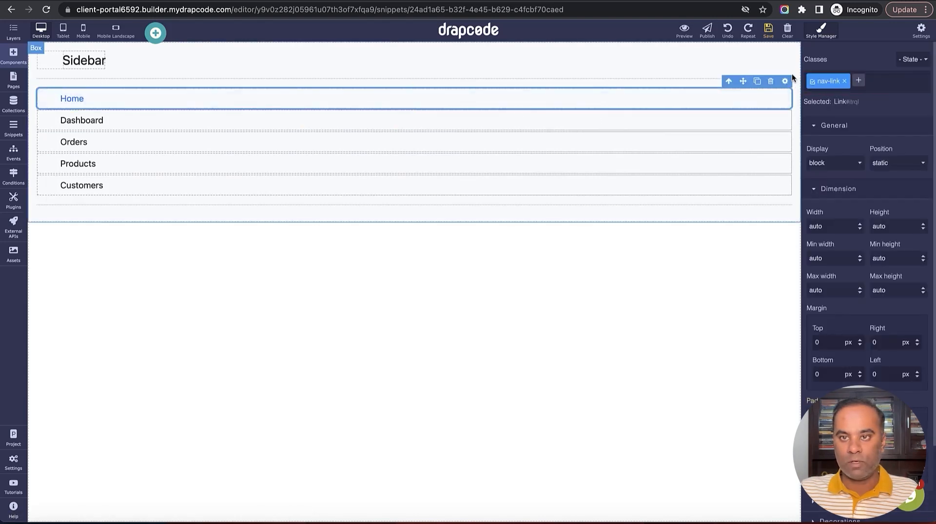
{"action": "double_click", "coordinate": [82, 61]}
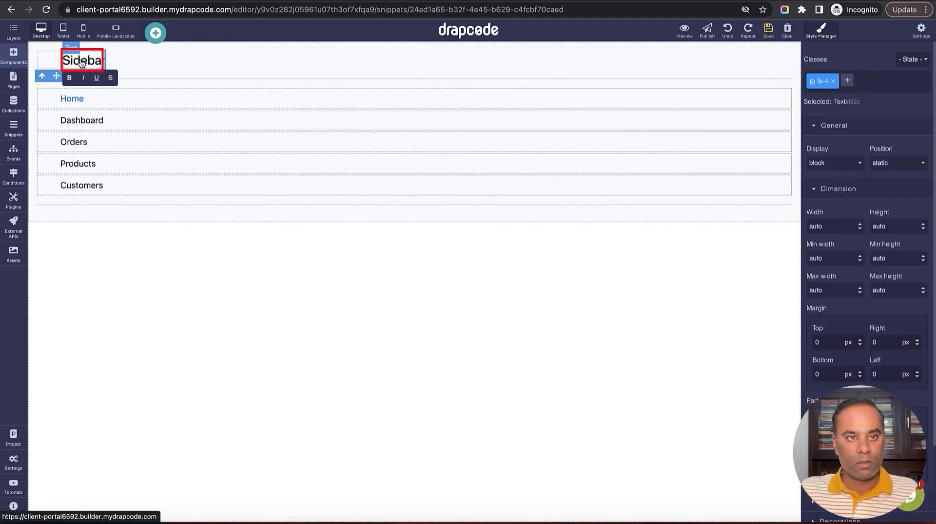
{"action": "type", "text": "Client"}
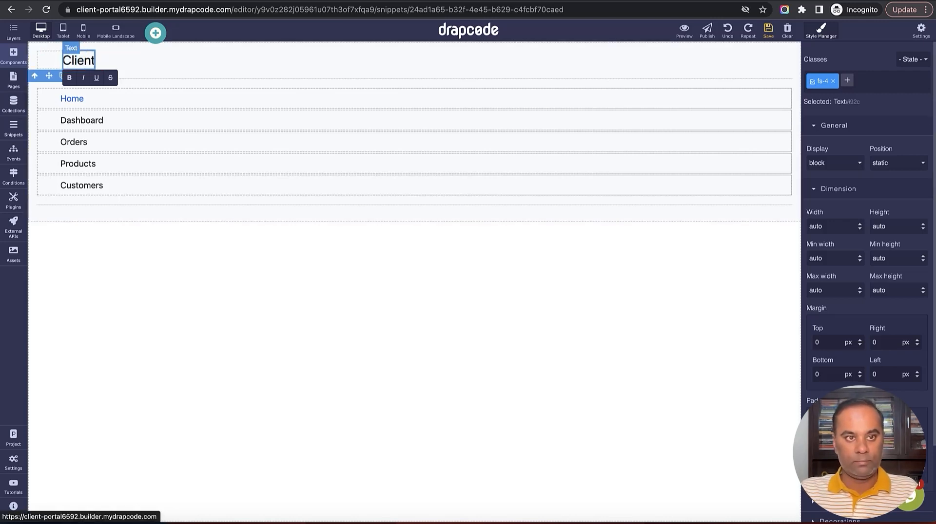
{"action": "left_click", "coordinate": [768, 31]}
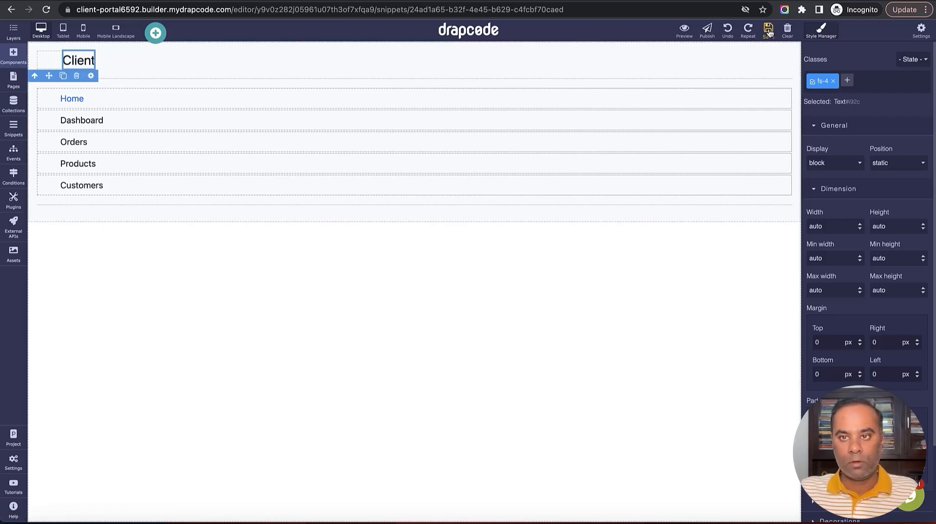
{"action": "left_click", "coordinate": [53, 67]}
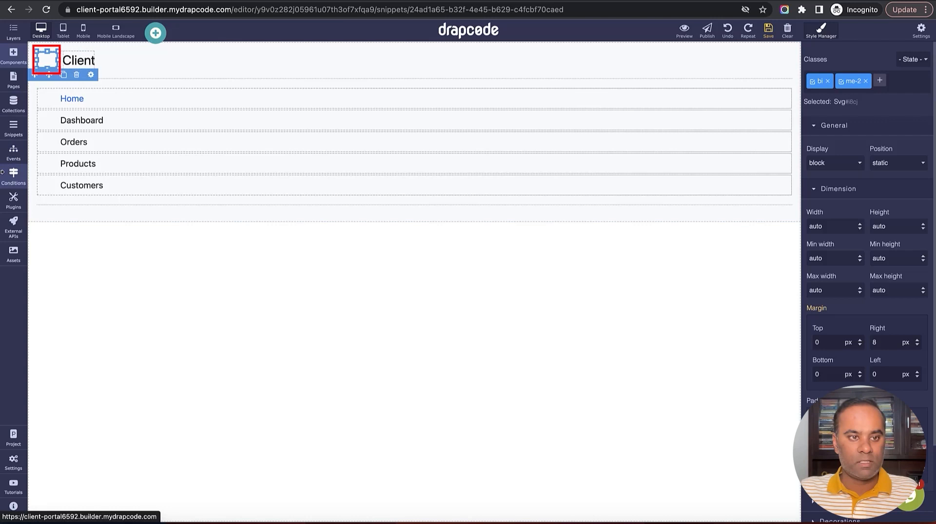
Add the office photo, remove the title icon, and move the photo under the Client title
{"action": "left_click", "coordinate": [12, 252]}
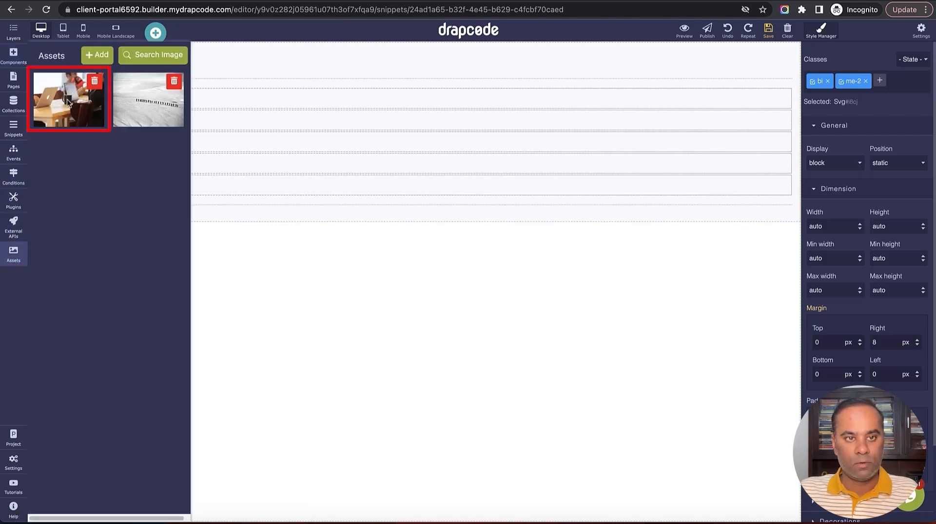
{"action": "left_click_drag", "start_coordinate": [66, 101], "coordinate": [312, 303]}
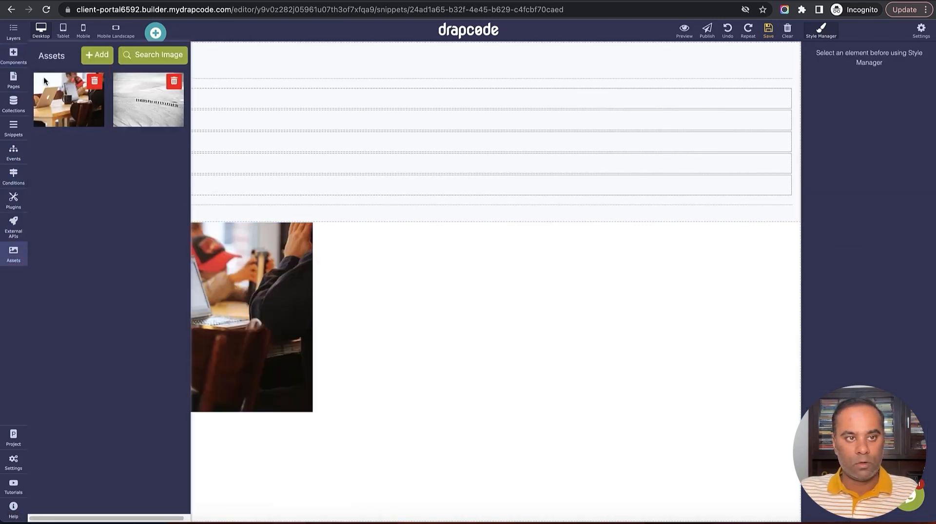
{"action": "left_click", "coordinate": [10, 261]}
{"action": "mouse_move", "coordinate": [271, 282]}
{"action": "left_mouse_down"}
{"action": "mouse_move", "coordinate": [181, 229]}
{"action": "mouse_move", "coordinate": [54, 67]}
{"action": "left_mouse_up"}
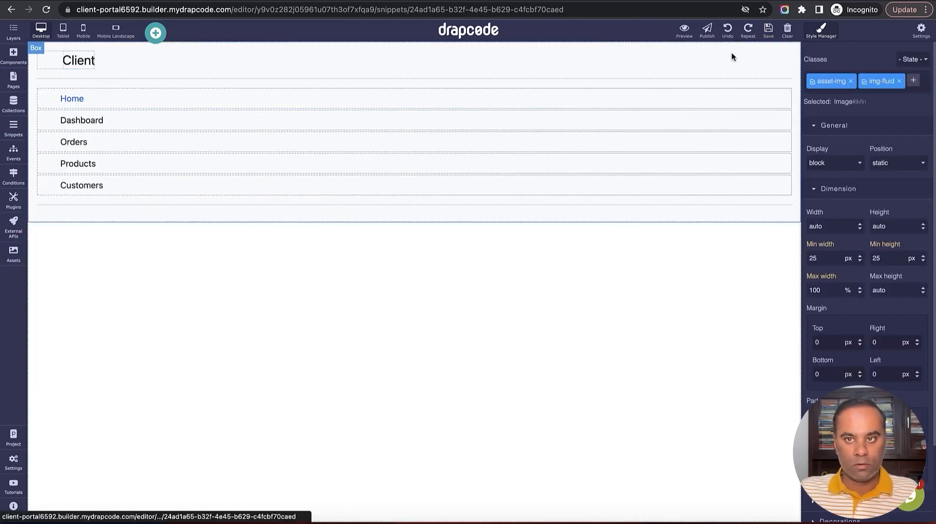
{"action": "left_click", "coordinate": [727, 30]}
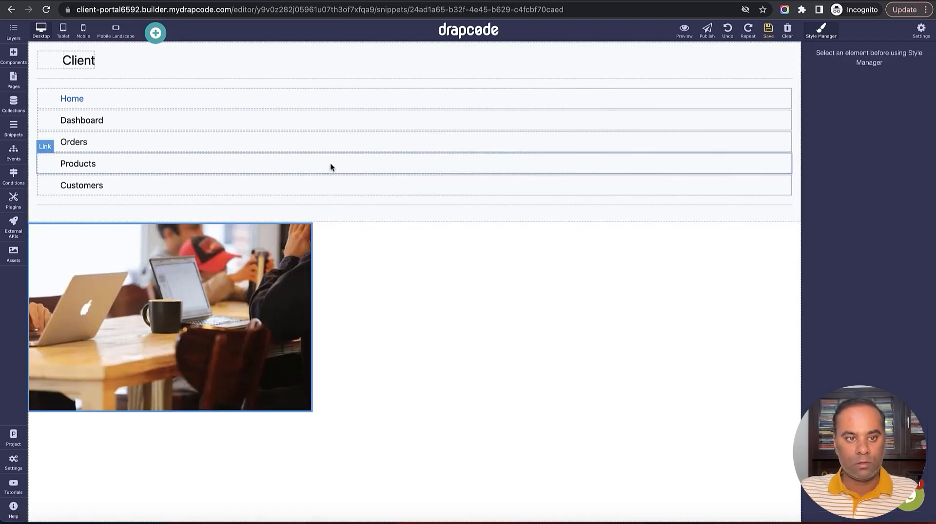
{"action": "left_click", "coordinate": [50, 61]}
{"action": "left_click", "coordinate": [77, 77]}
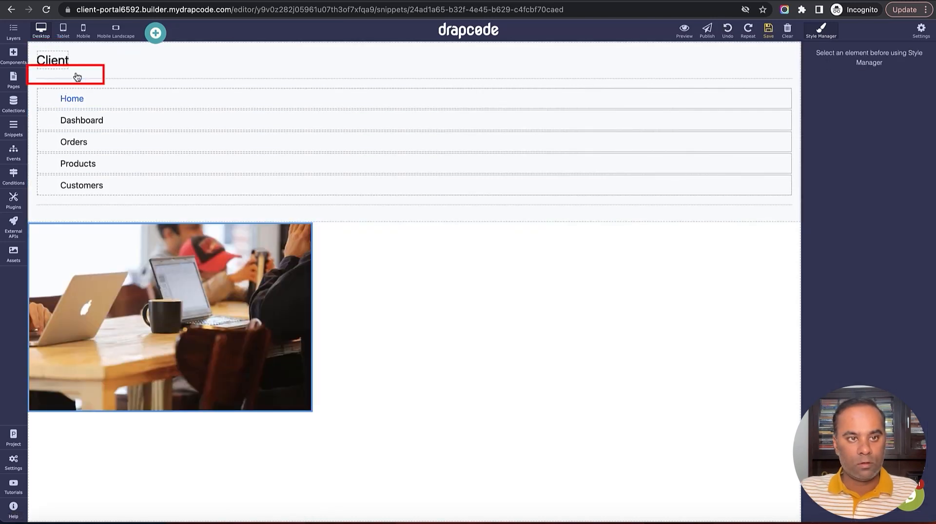
{"action": "left_click_drag", "start_coordinate": [122, 313], "coordinate": [37, 63]}
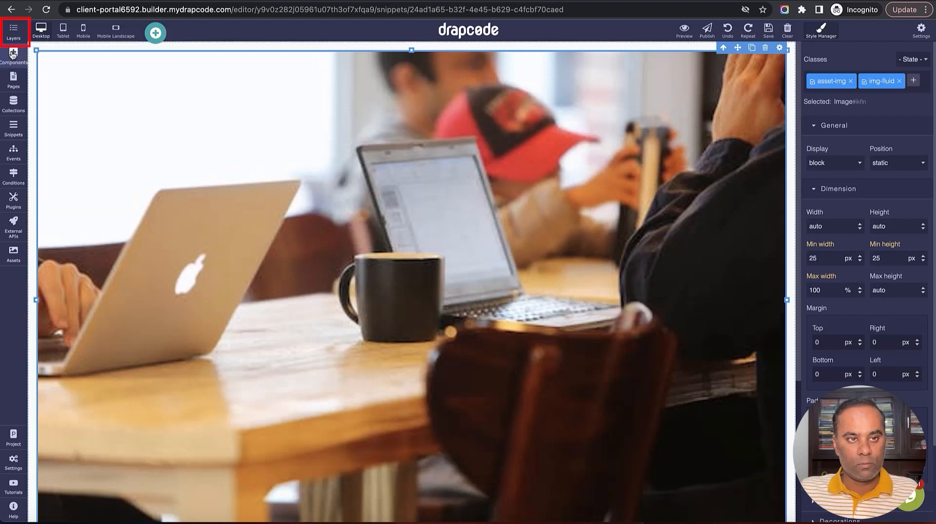
Reorder the Image in the layer tree, try a 50px width, then undo the width and photo
{"action": "left_click", "coordinate": [13, 31]}
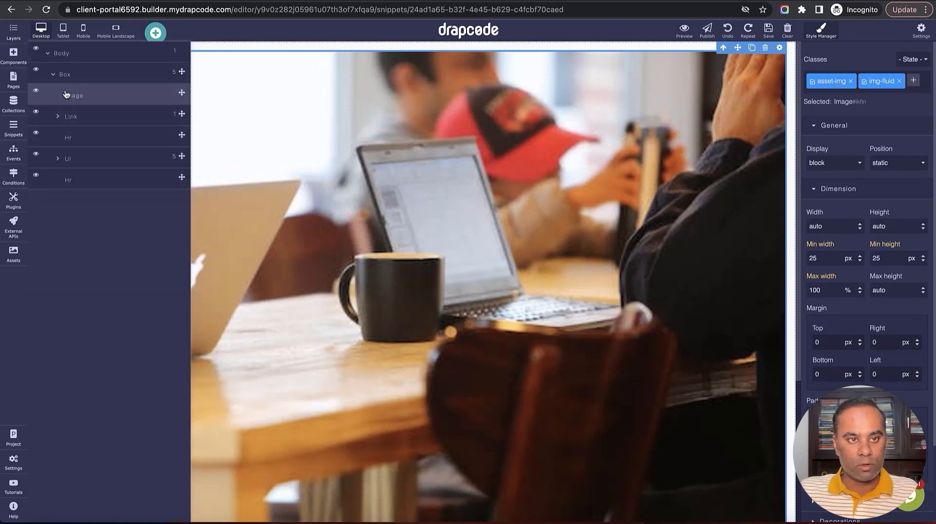
{"action": "left_click", "coordinate": [61, 119]}
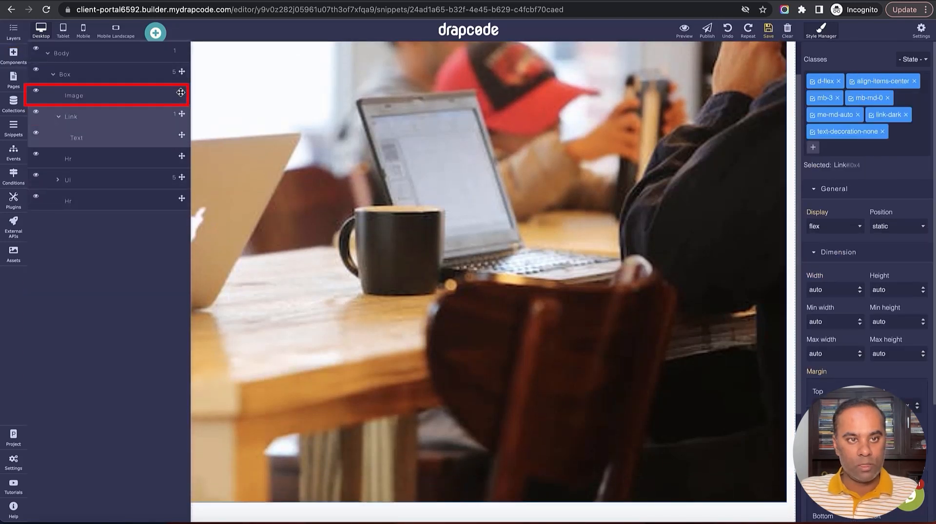
{"action": "left_click_drag", "start_coordinate": [181, 114], "coordinate": [173, 94]}
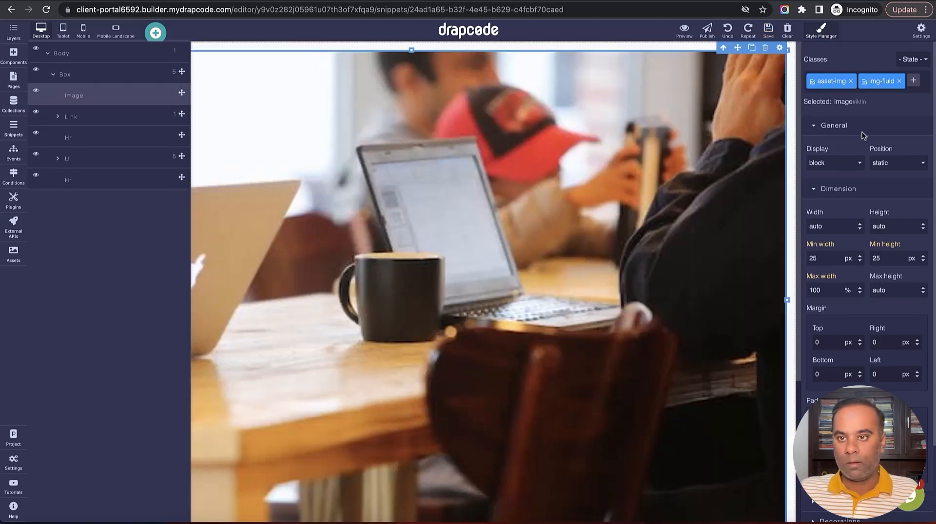
{"action": "double_click", "coordinate": [839, 226]}
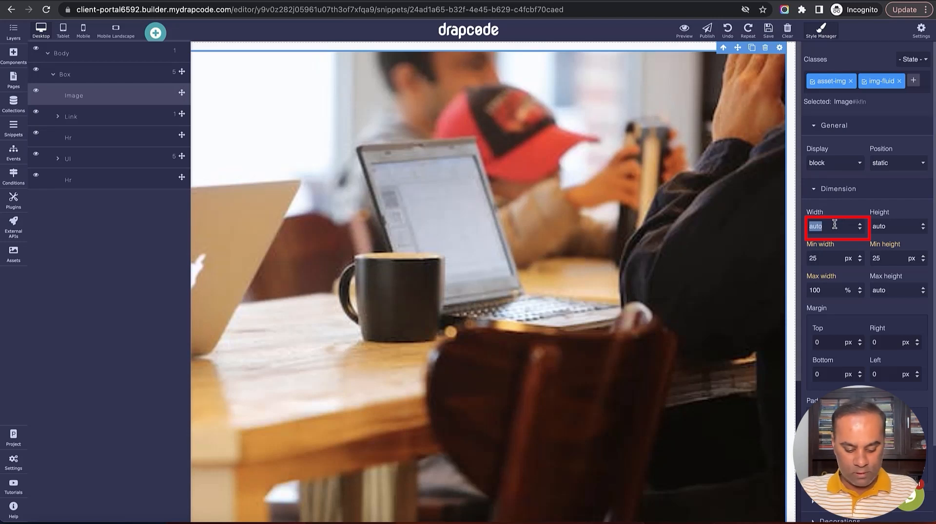
{"action": "type", "text": "50"}
{"action": "key", "text": "Return"}
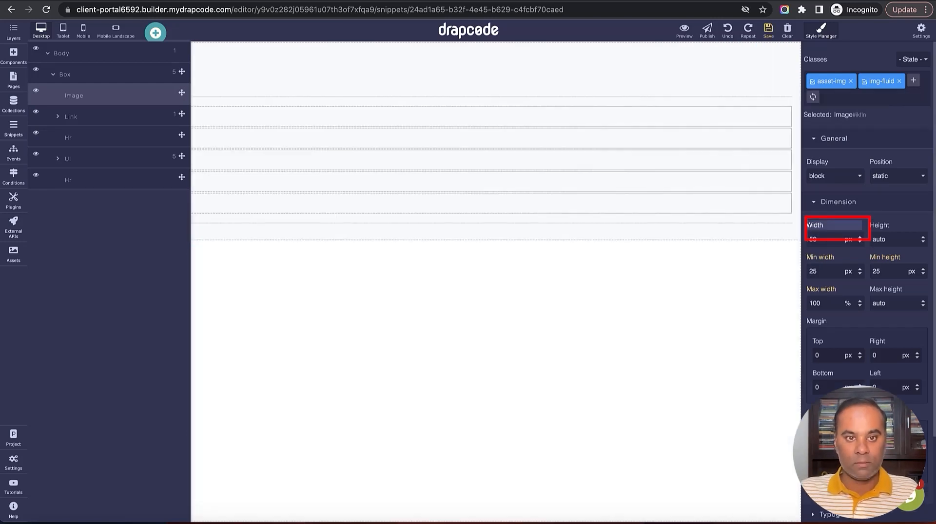
{"action": "left_click", "coordinate": [20, 35]}
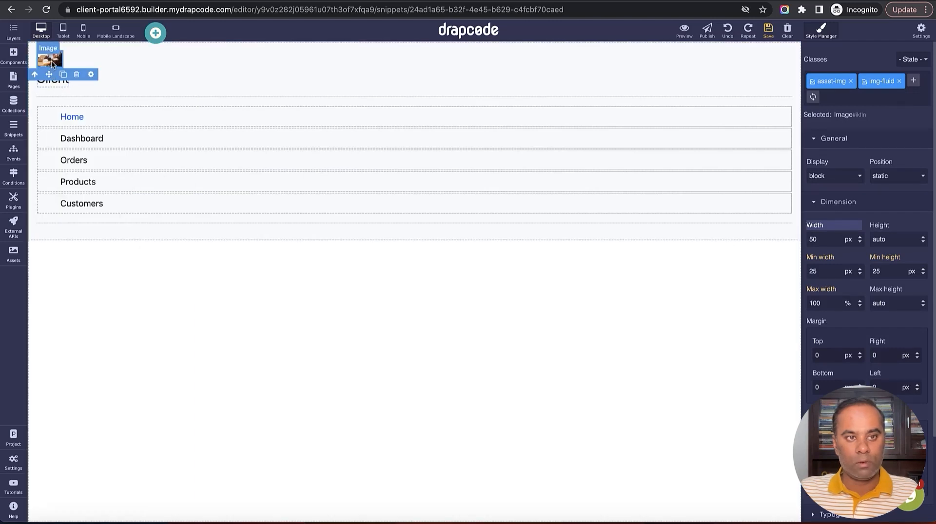
{"action": "left_click", "coordinate": [734, 31]}
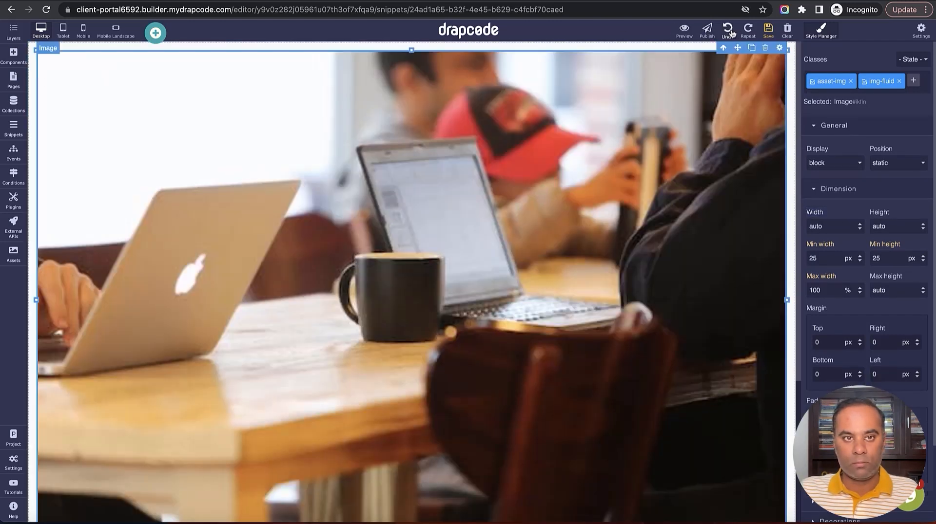
{"action": "left_click", "coordinate": [732, 31]}
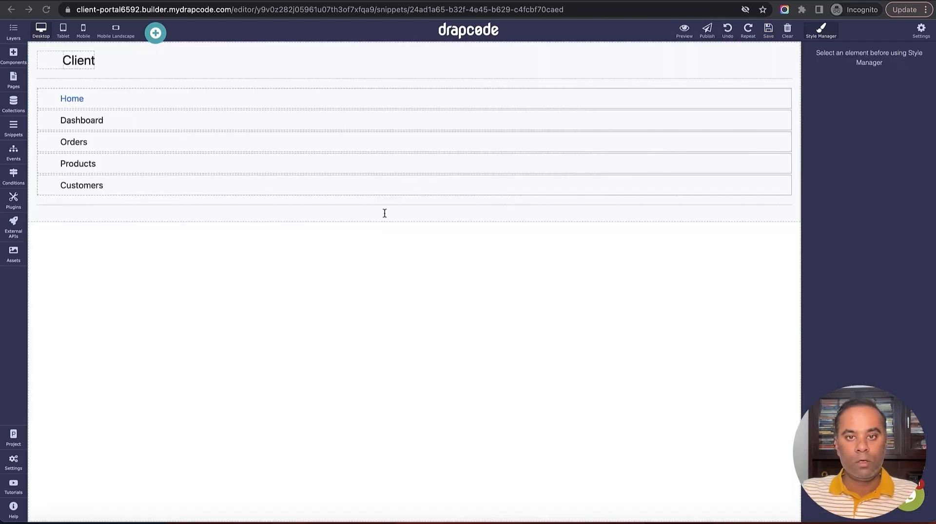
Rename the first four sidebar links to Dashboard, Projects, Feedback and Feature Request
{"action": "double_click", "coordinate": [105, 97]}
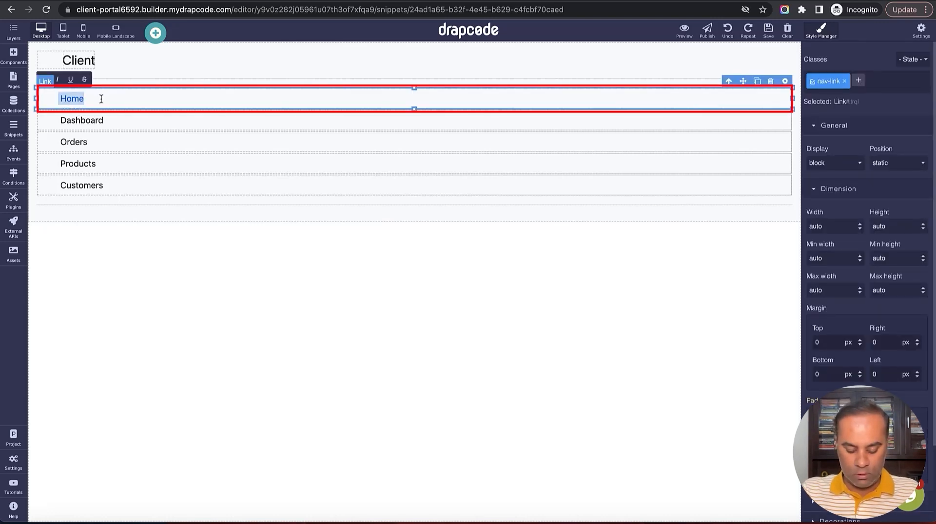
{"action": "type", "text": "Dashboard"}
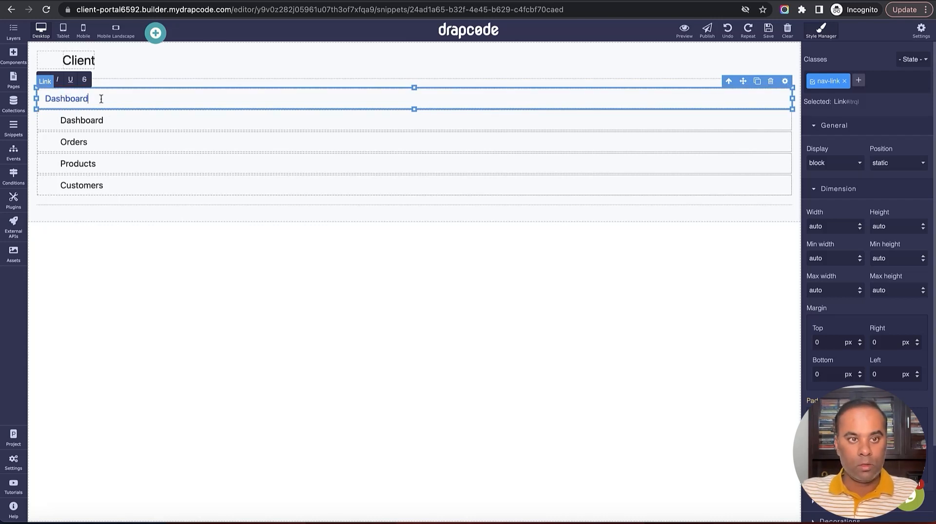
{"action": "double_click", "coordinate": [105, 120]}
{"action": "type", "text": "Pr"}
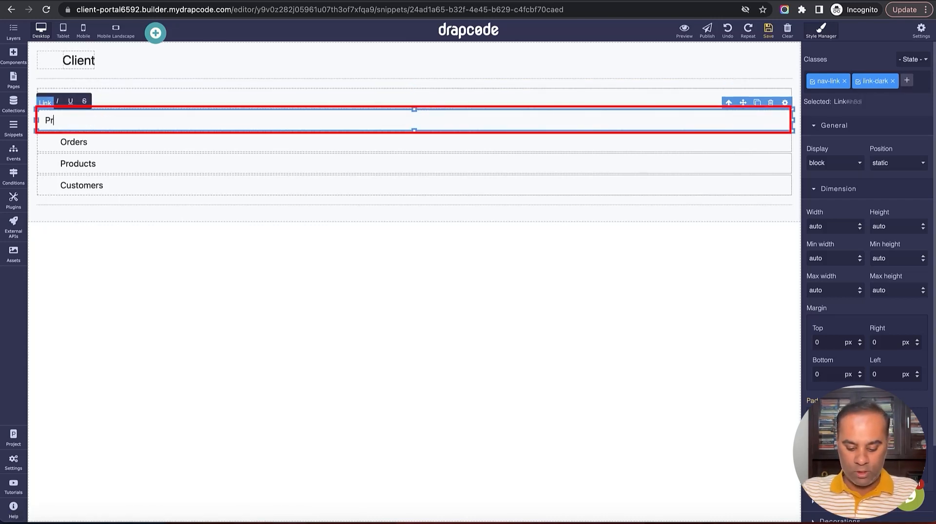
{"action": "type", "text": "ojects"}
{"action": "left_click", "coordinate": [111, 142]}
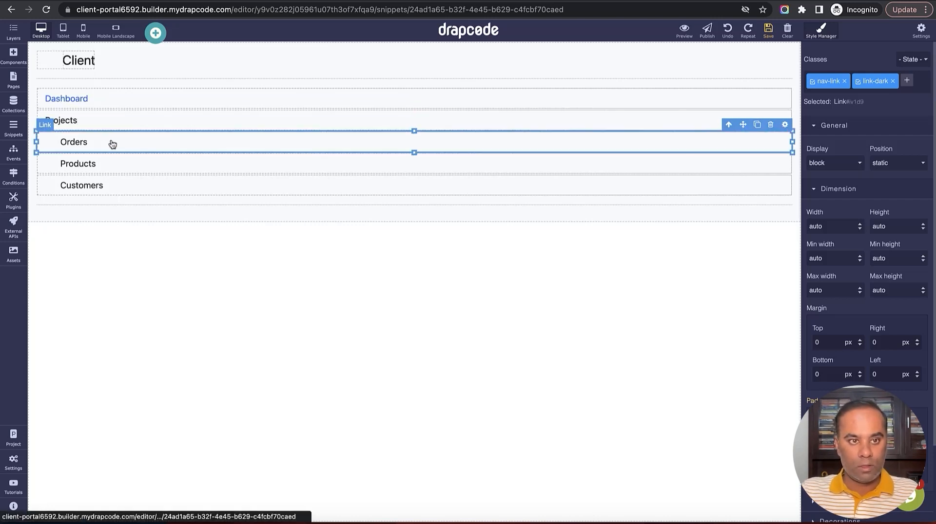
{"action": "double_click", "coordinate": [111, 141]}
{"action": "type", "text": "Feedback"}
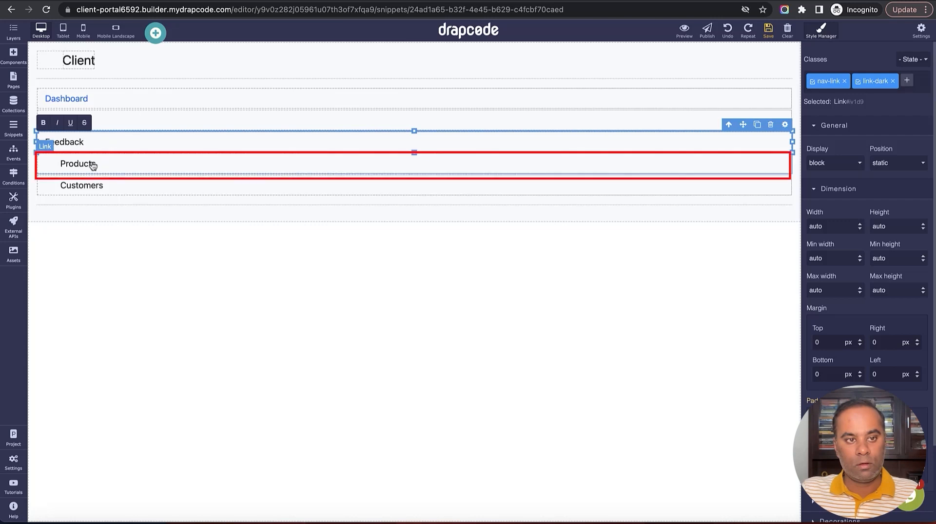
{"action": "left_click", "coordinate": [91, 164]}
{"action": "double_click", "coordinate": [91, 163]}
{"action": "double_click", "coordinate": [90, 163]}
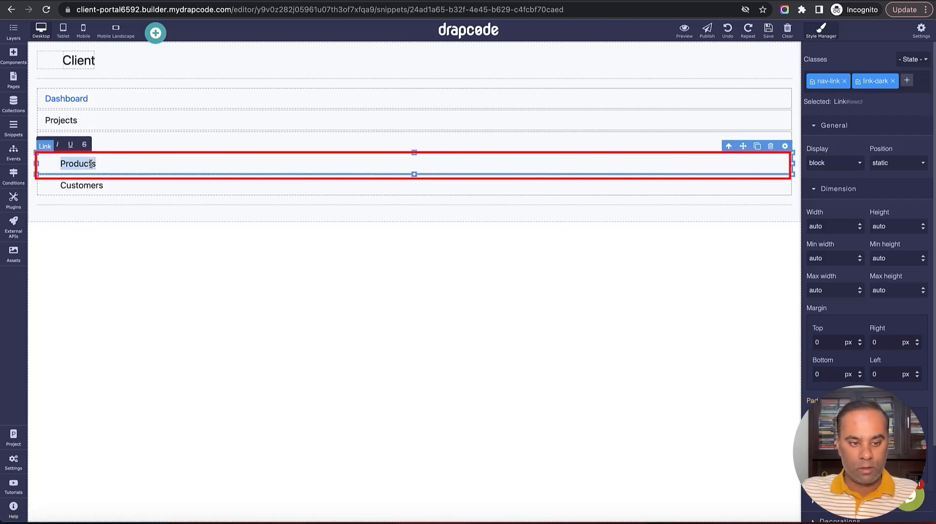
{"action": "type", "text": "Feature Request"}
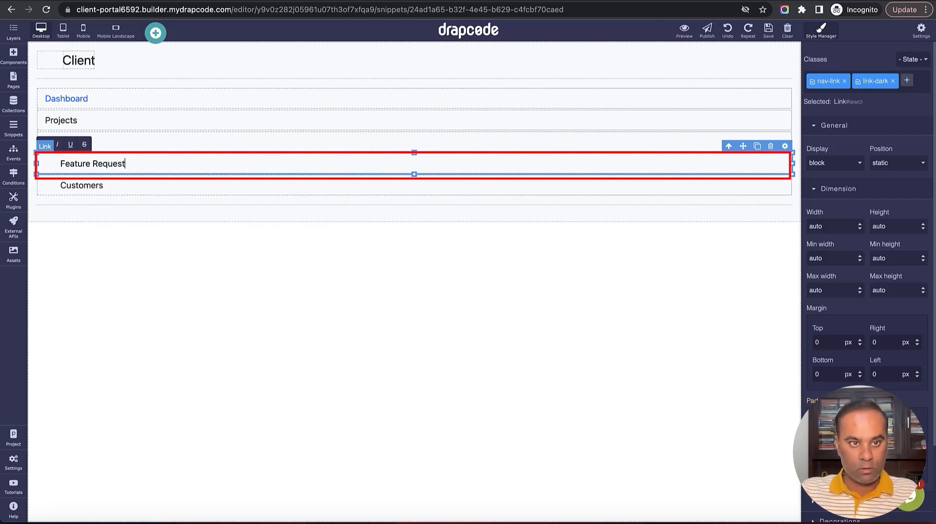
Check the renamed links and rename the Customers link to Team Members
{"action": "left_click", "coordinate": [105, 148]}
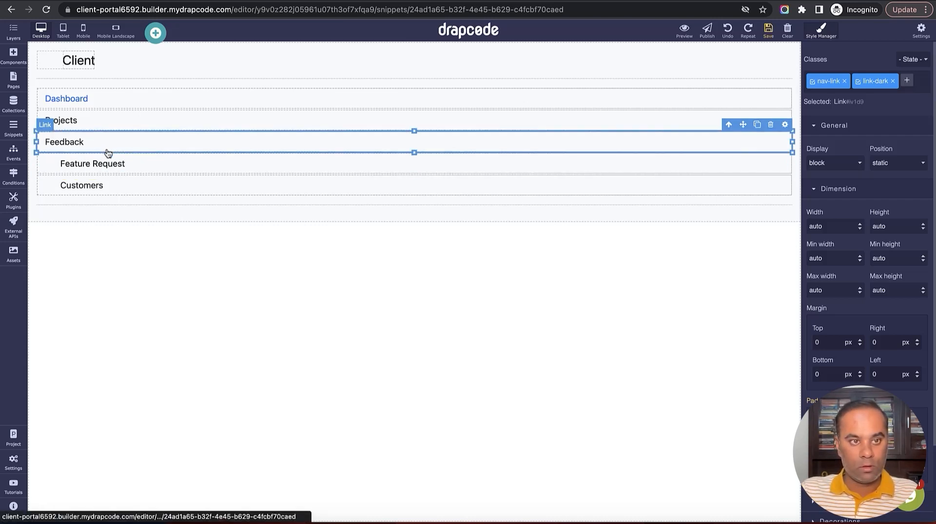
{"action": "left_click", "coordinate": [94, 167]}
{"action": "left_click", "coordinate": [102, 147]}
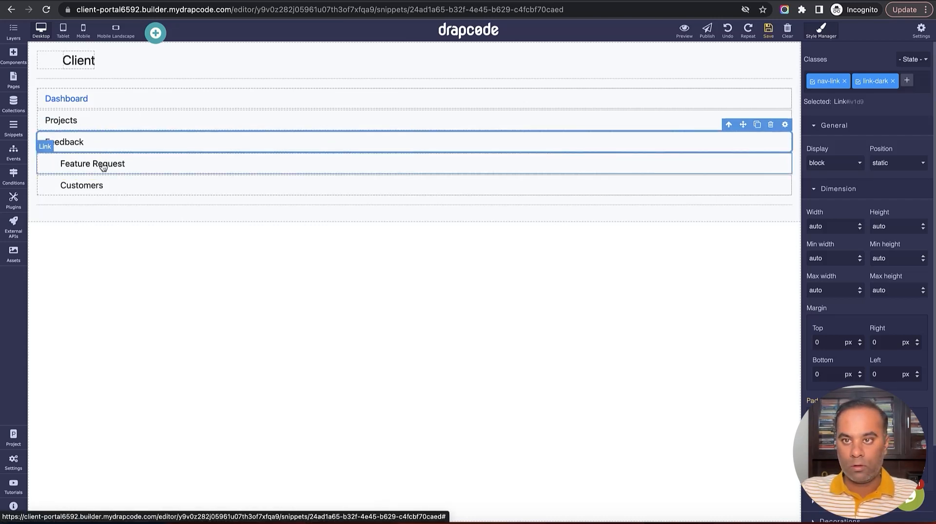
{"action": "left_click", "coordinate": [102, 164]}
{"action": "left_click", "coordinate": [108, 142]}
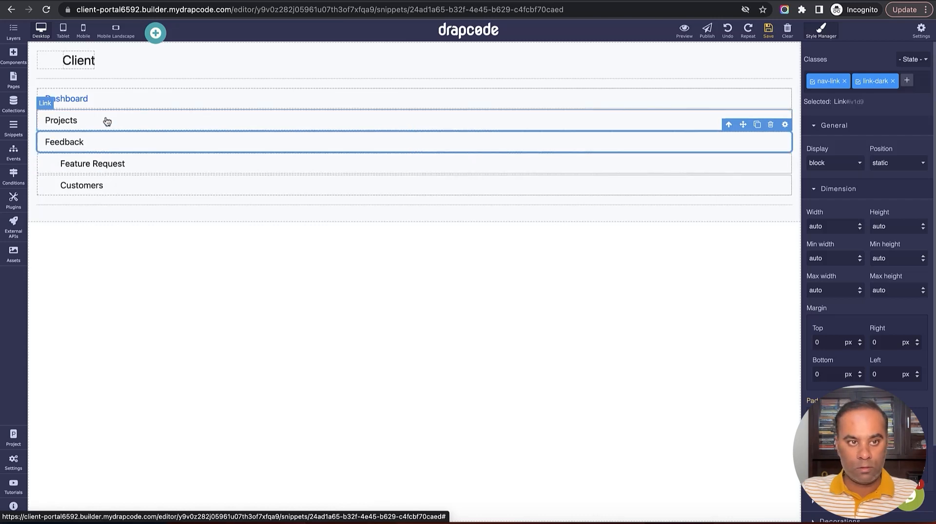
{"action": "left_click", "coordinate": [107, 121]}
{"action": "left_click", "coordinate": [97, 142]}
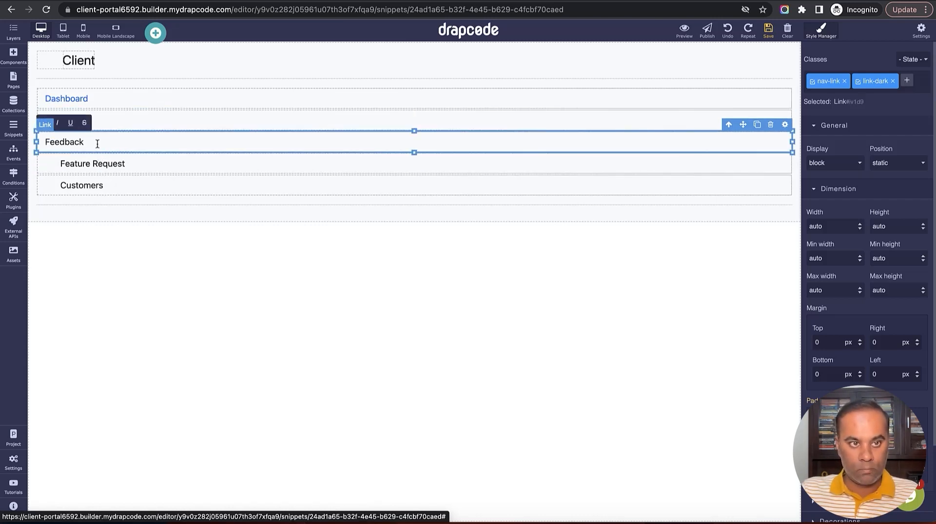
{"action": "double_click", "coordinate": [96, 163]}
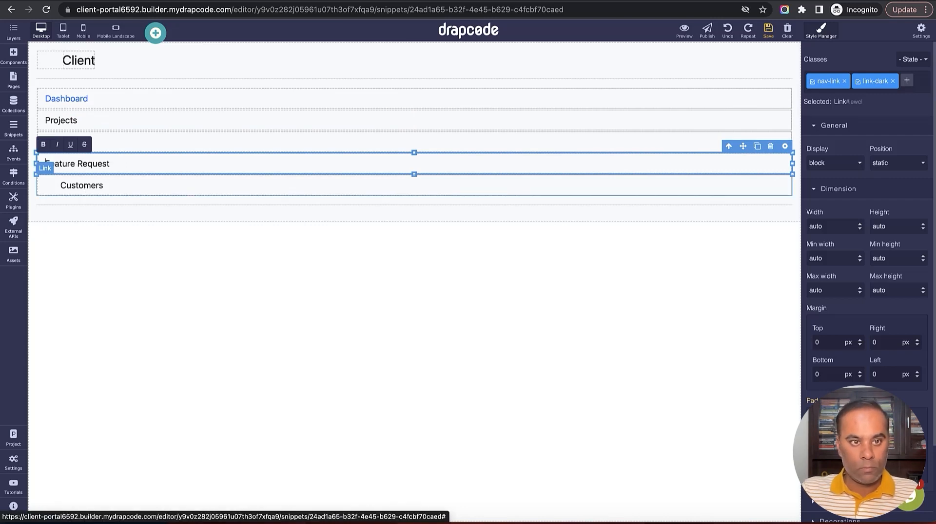
{"action": "left_click", "coordinate": [91, 184]}
{"action": "double_click", "coordinate": [91, 184]}
{"action": "type", "text": "Team Members"}
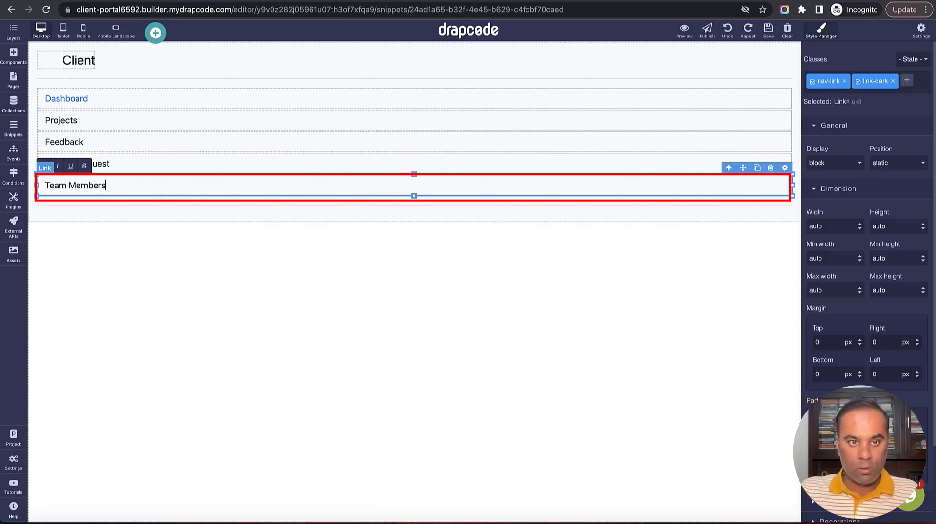
Duplicate the Team Members list item and rename the copy to Logout
{"action": "left_click", "coordinate": [729, 168]}
{"action": "left_click", "coordinate": [757, 168]}
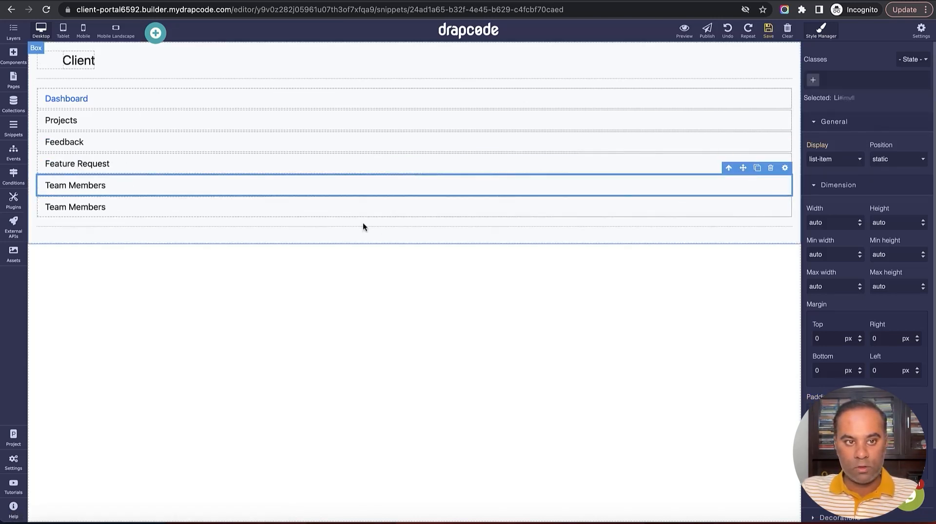
{"action": "double_click", "coordinate": [251, 207]}
{"action": "type", "text": "Logout"}
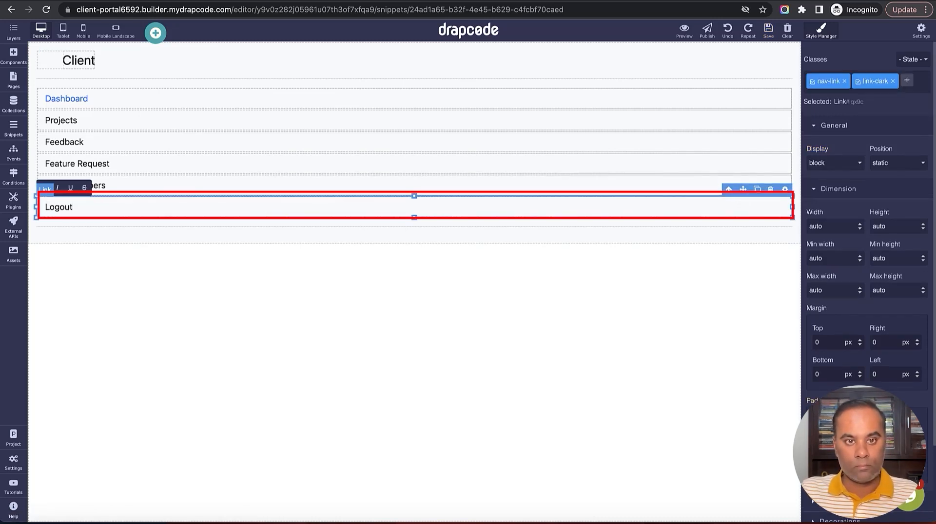
{"action": "left_click", "coordinate": [239, 195]}
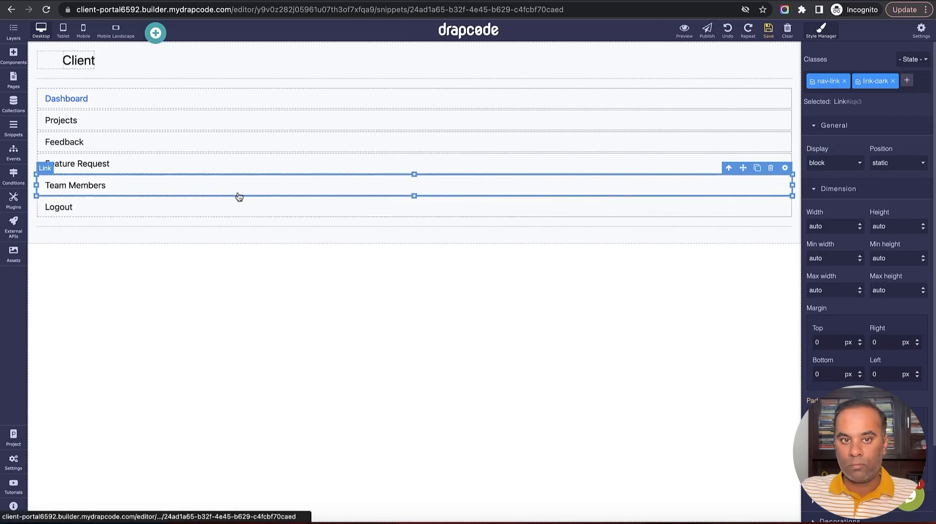
{"action": "left_click", "coordinate": [215, 211]}
Save the Client Sidebar snippet after checking its last list item in the Layers tree
{"action": "left_click", "coordinate": [768, 29]}
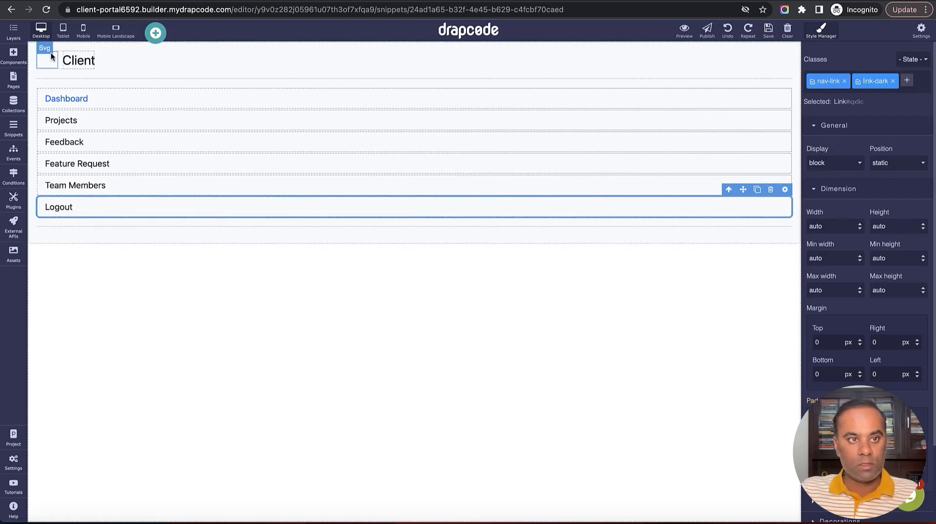
{"action": "left_click", "coordinate": [13, 31]}
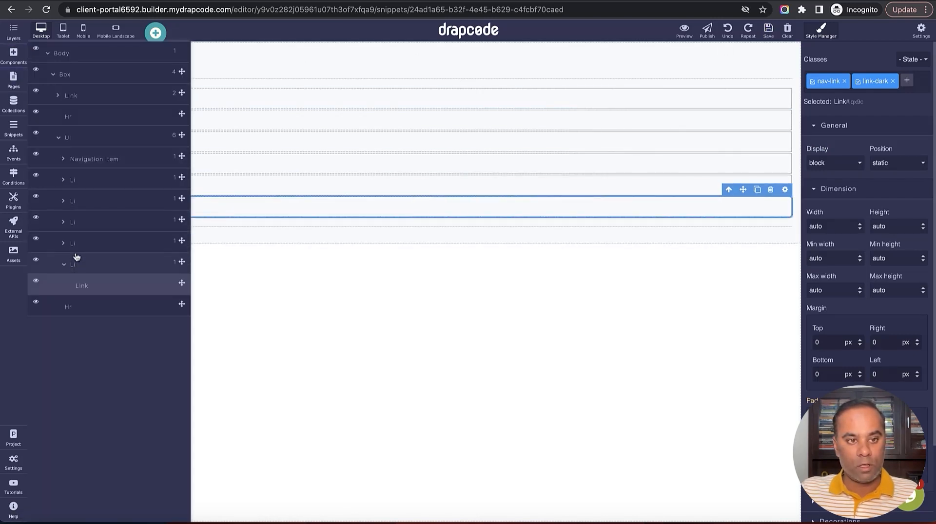
{"action": "left_click", "coordinate": [65, 270]}
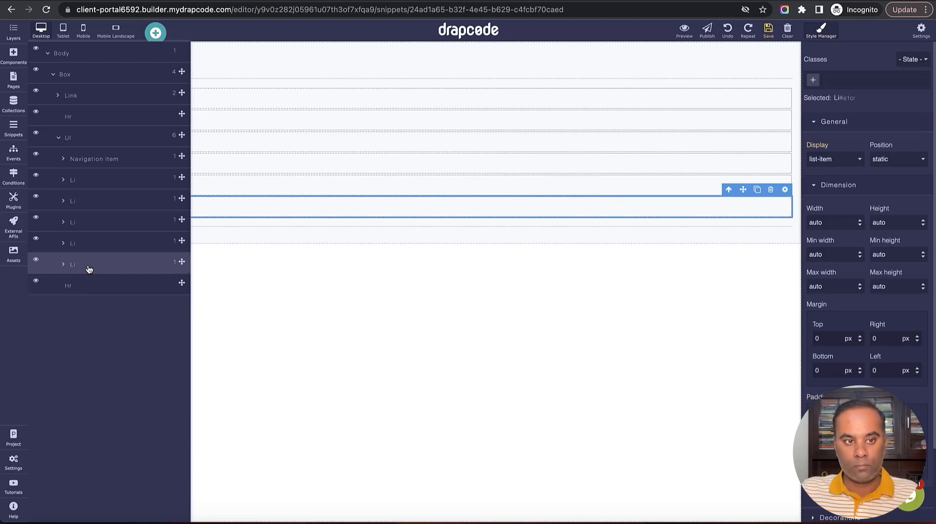
{"action": "left_click", "coordinate": [13, 34]}
{"action": "left_click", "coordinate": [221, 297]}
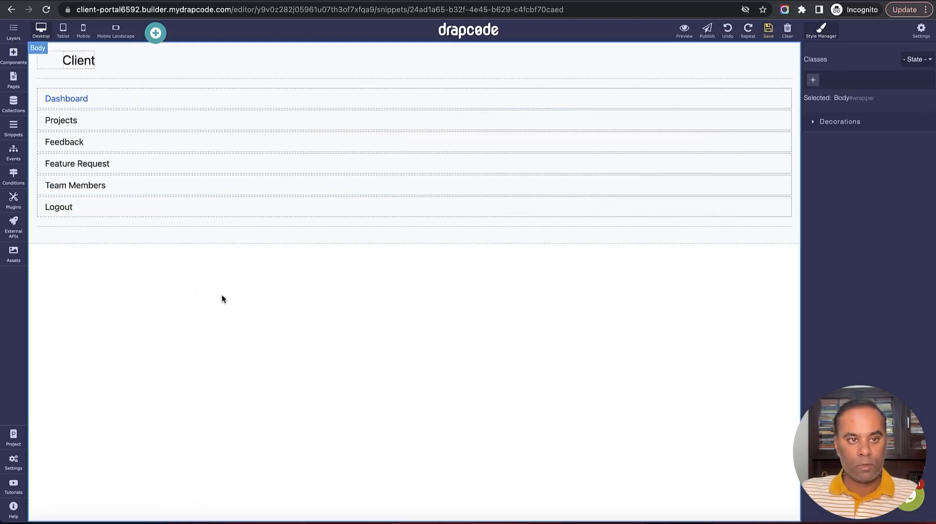
{"action": "left_click", "coordinate": [768, 30]}
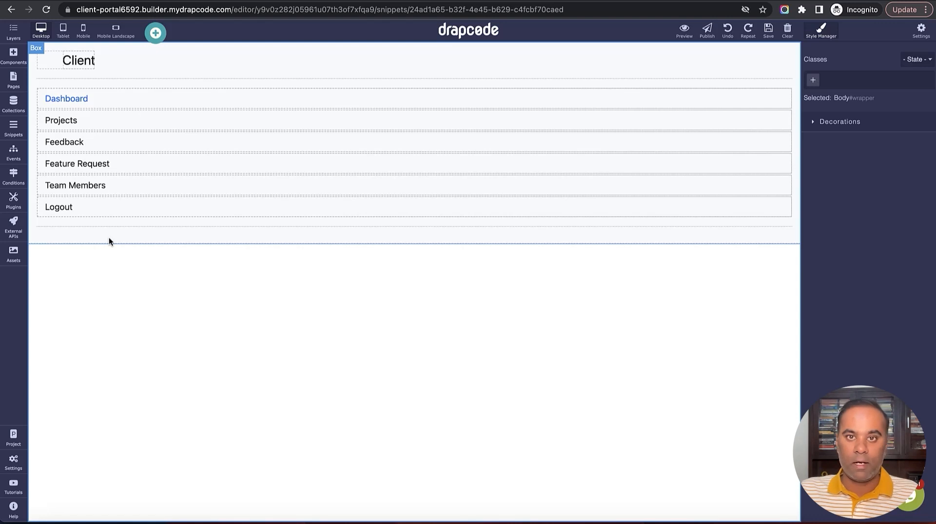
Duplicate the Team Members item and rename the first copy to Tags
{"action": "left_click", "coordinate": [141, 194]}
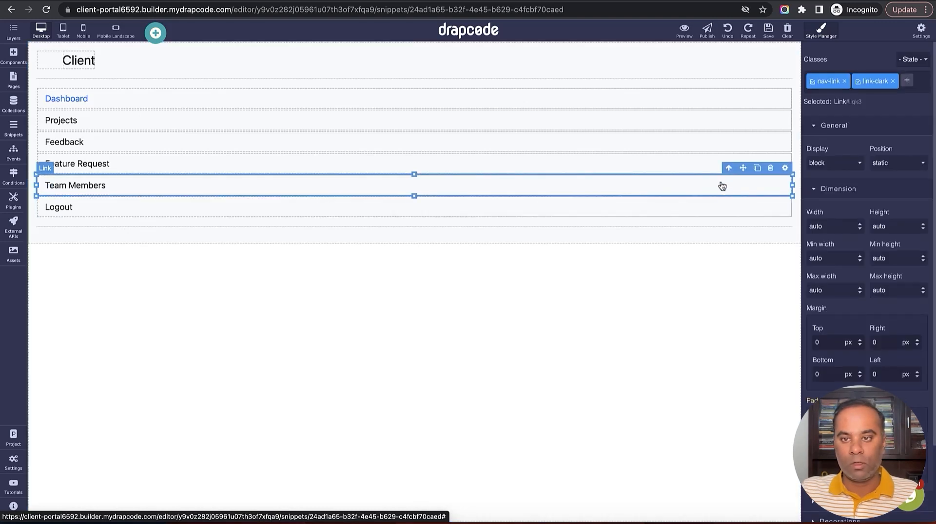
{"action": "left_click", "coordinate": [756, 169]}
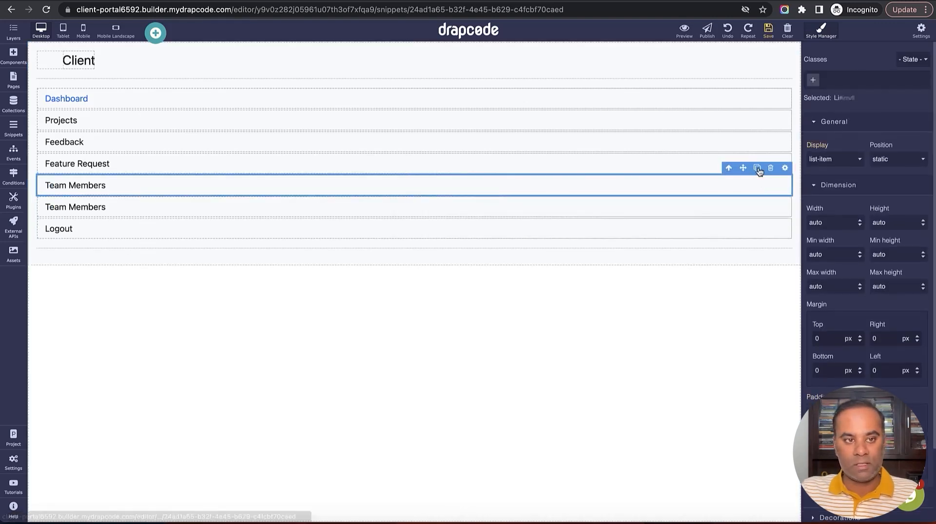
{"action": "double_click", "coordinate": [80, 183]}
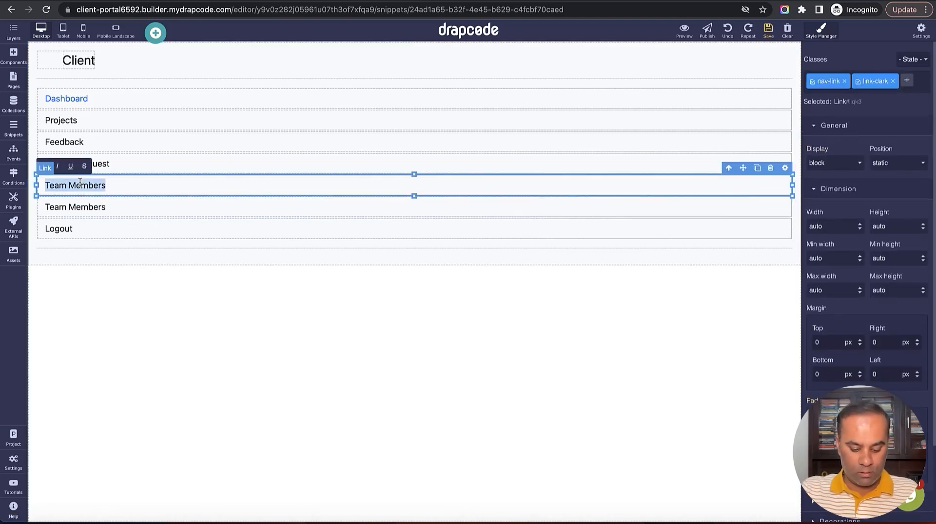
{"action": "type", "text": "Tags"}
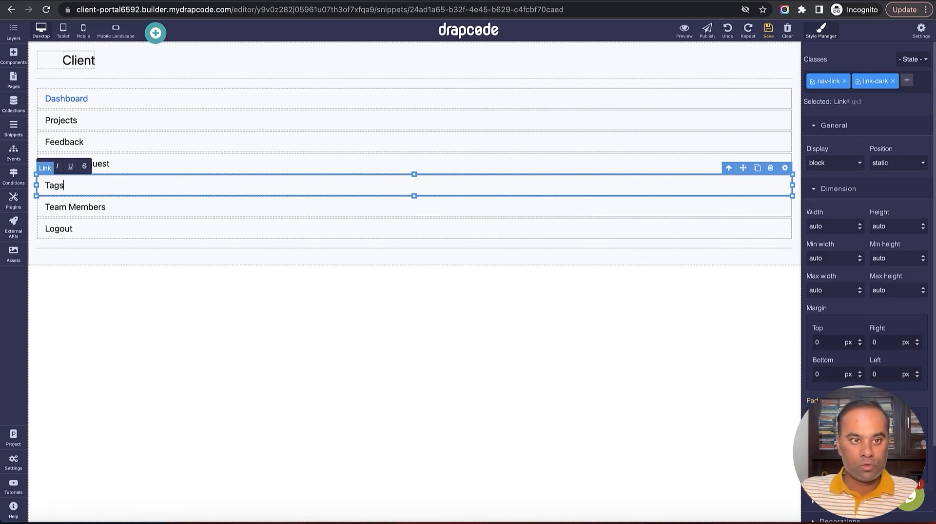
{"action": "left_click", "coordinate": [144, 274]}
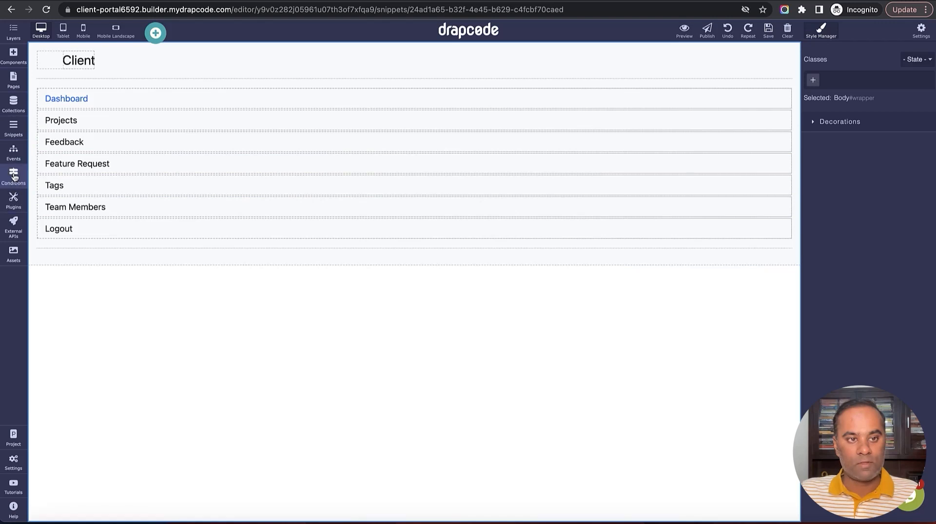
Add the link-dark class to the Dashboard link, matching Projects, and save the snippet
{"action": "left_click", "coordinate": [129, 125]}
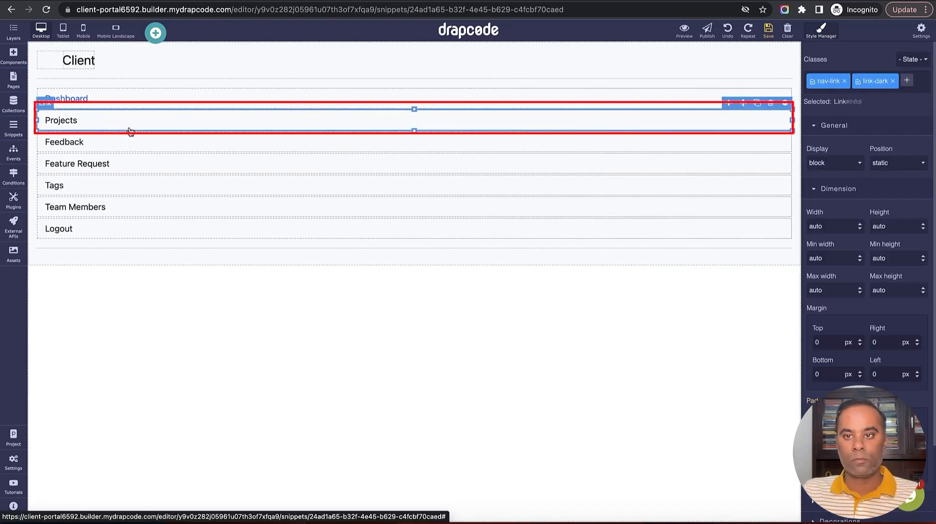
{"action": "double_click", "coordinate": [878, 81]}
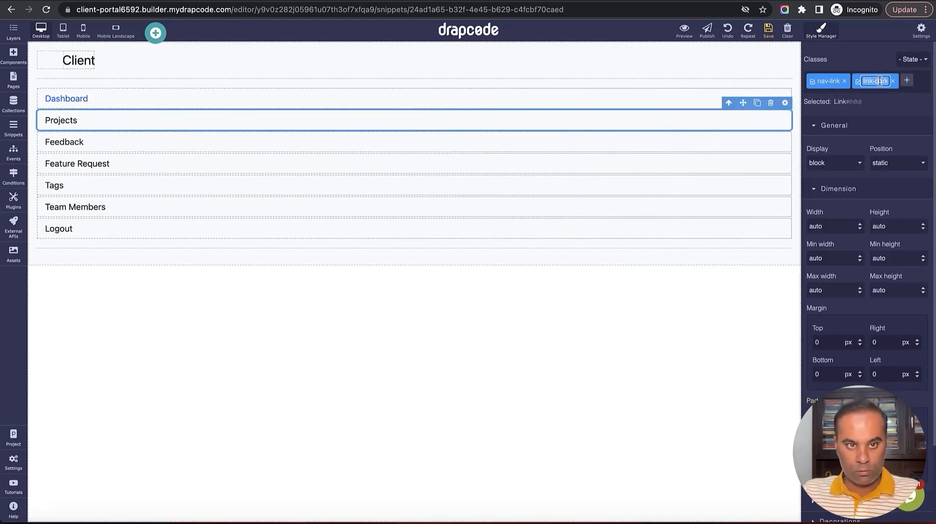
{"action": "left_click", "coordinate": [629, 100]}
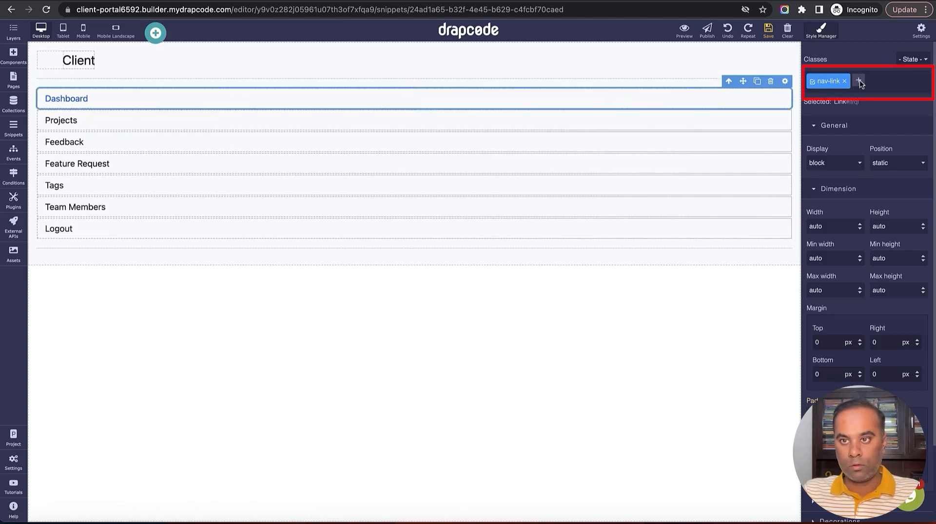
{"action": "left_click", "coordinate": [859, 81]}
{"action": "type", "text": "link-dark"}
{"action": "key", "text": "Return"}
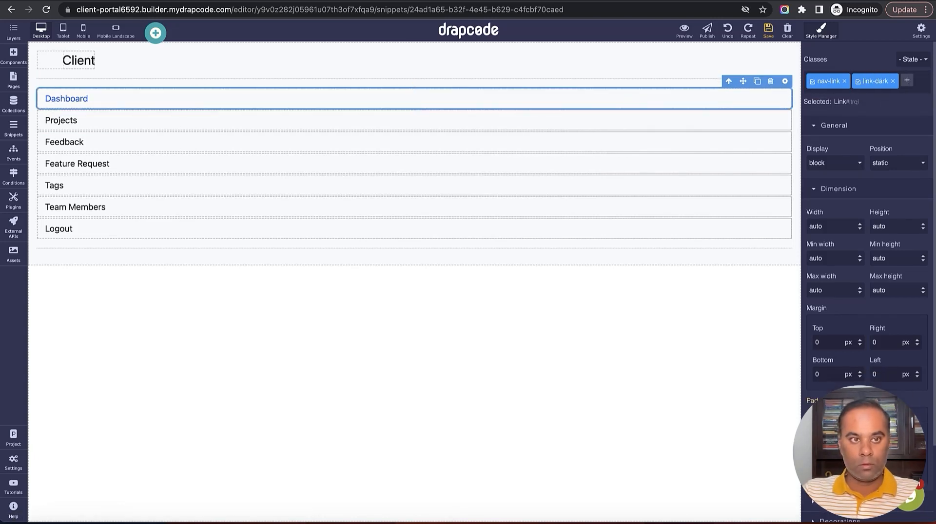
{"action": "left_click", "coordinate": [769, 31]}
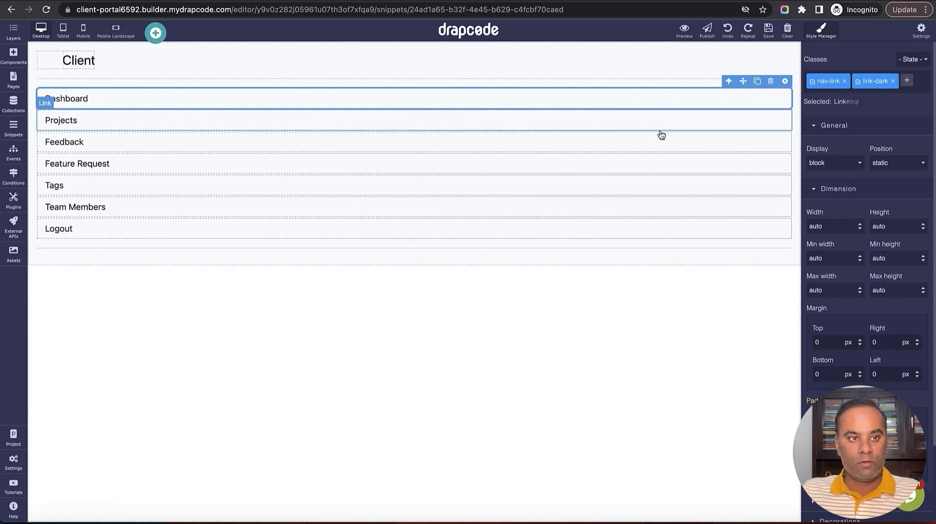
Create the Client Team Member Sidebar snippet by copying the existing Client Sidebar snippet
{"action": "left_click", "coordinate": [13, 127]}
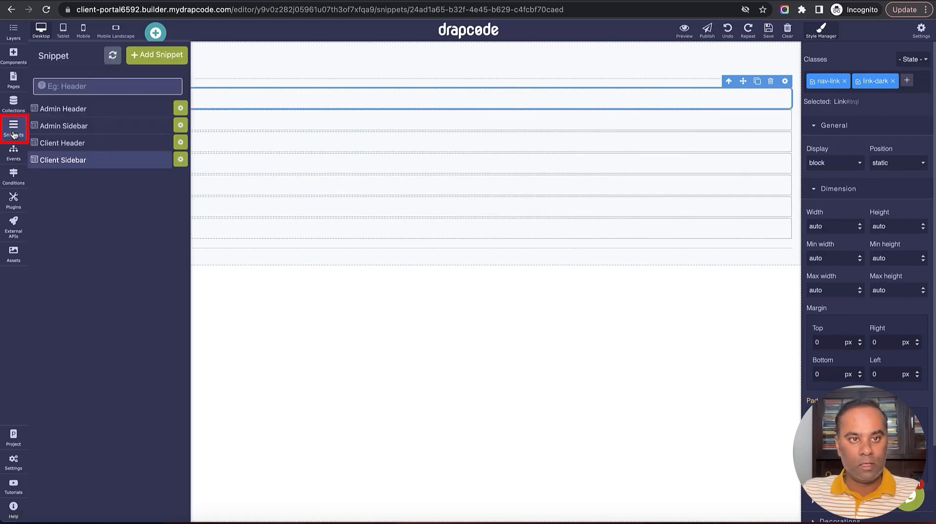
{"action": "left_click", "coordinate": [169, 58]}
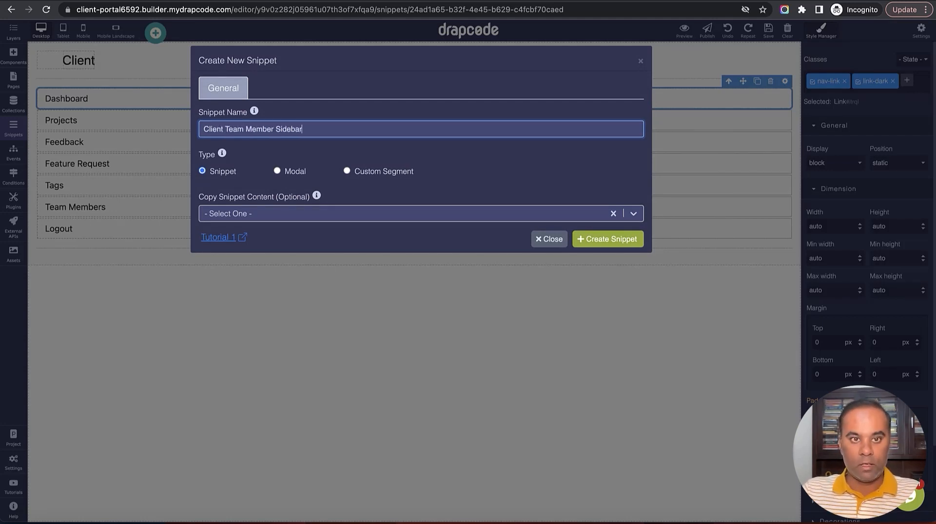
{"action": "left_click", "coordinate": [352, 213]}
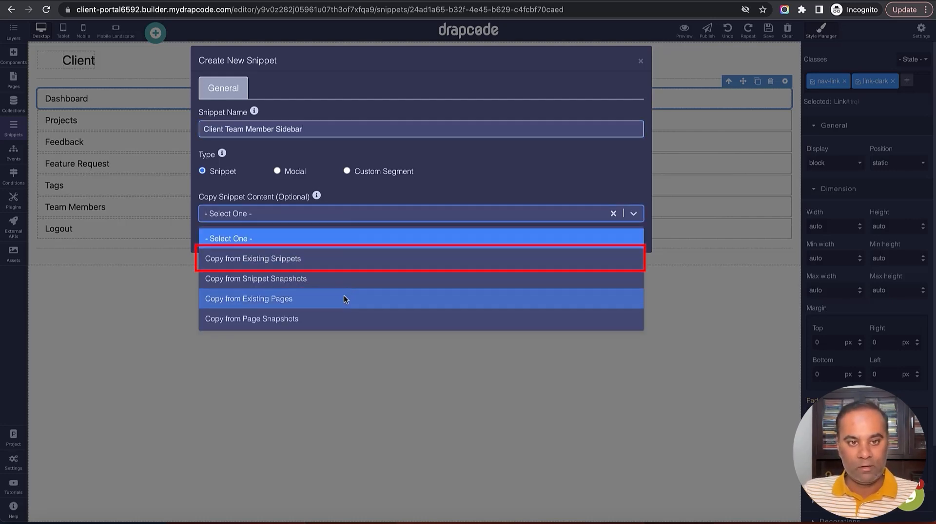
{"action": "left_click", "coordinate": [337, 258]}
{"action": "left_click", "coordinate": [306, 197]}
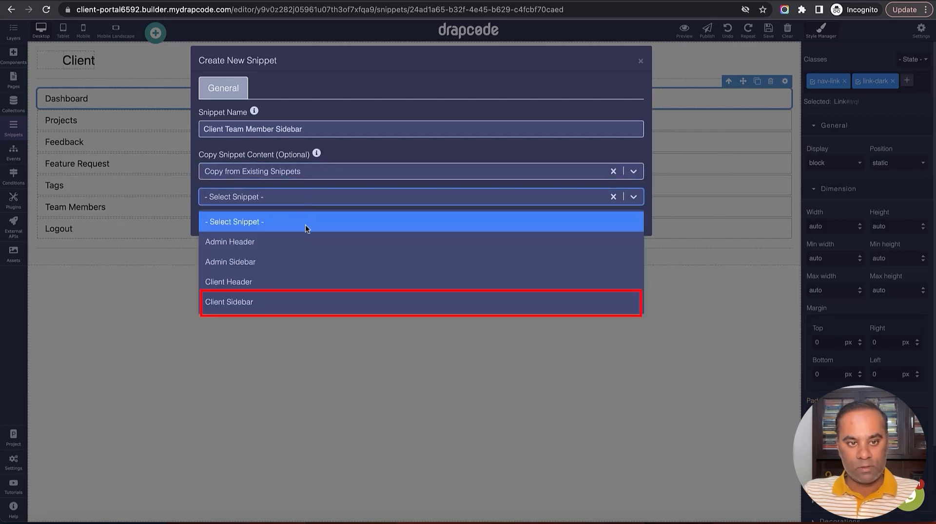
{"action": "left_click", "coordinate": [301, 302]}
{"action": "left_click", "coordinate": [603, 225]}
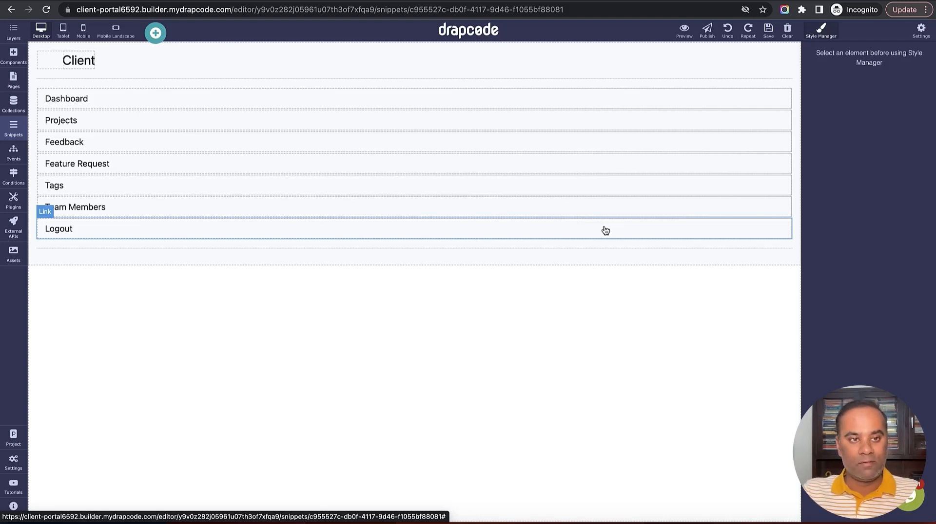
Open the Client Team Member Sidebar snippet on the canvas
{"action": "left_click", "coordinate": [13, 128]}
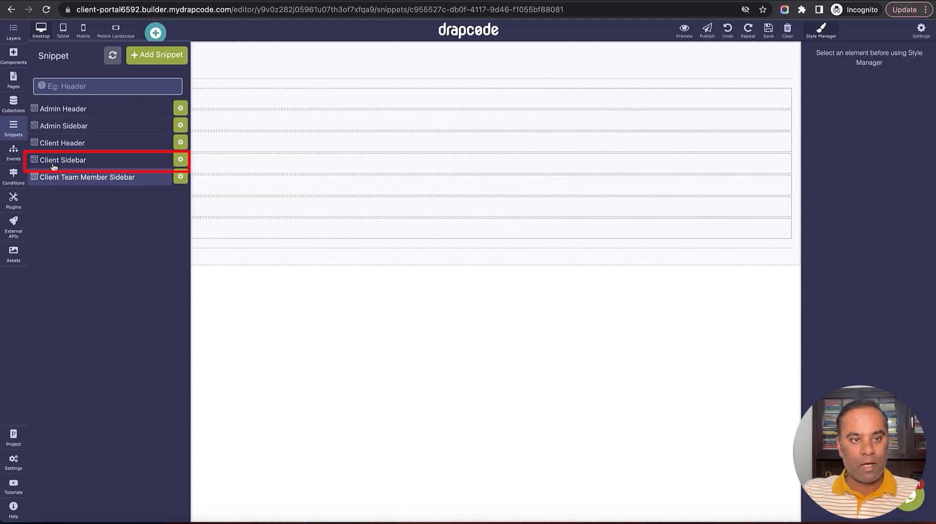
{"action": "left_click", "coordinate": [91, 166]}
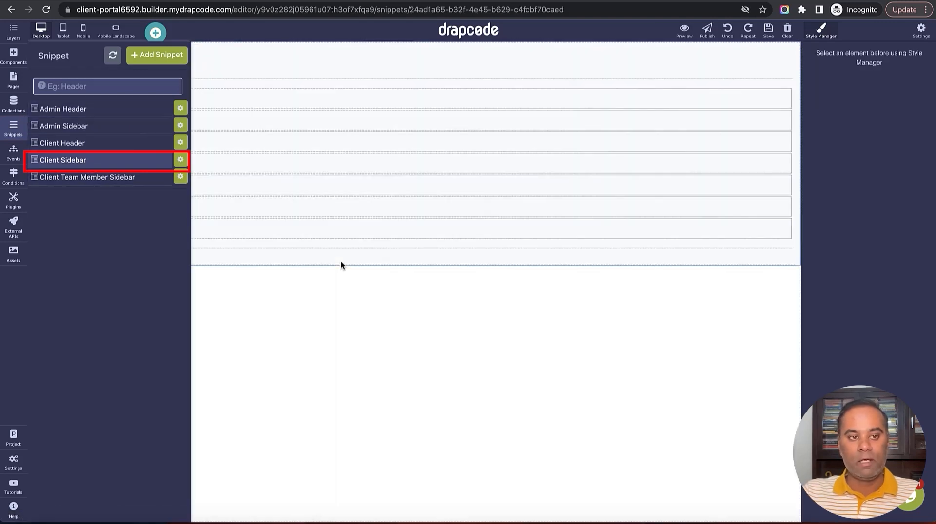
{"action": "left_click", "coordinate": [122, 180]}
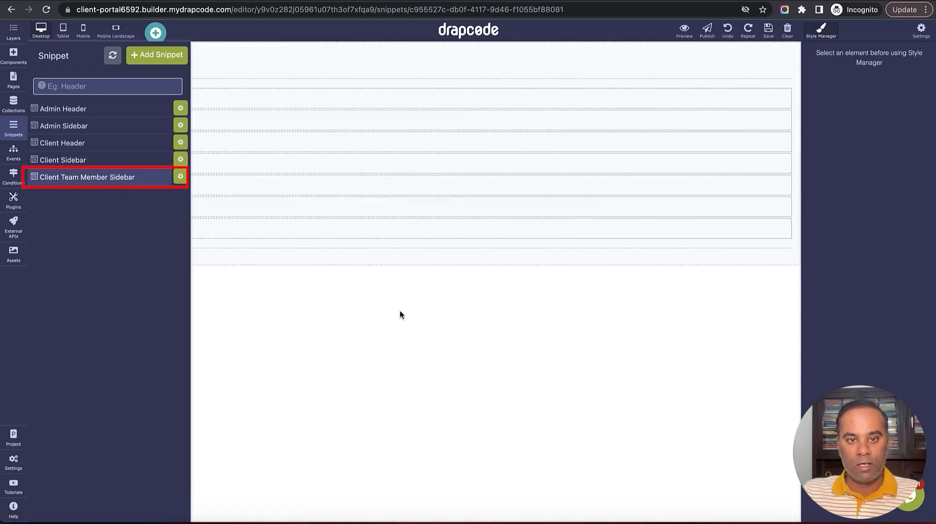
{"action": "left_click", "coordinate": [400, 311]}
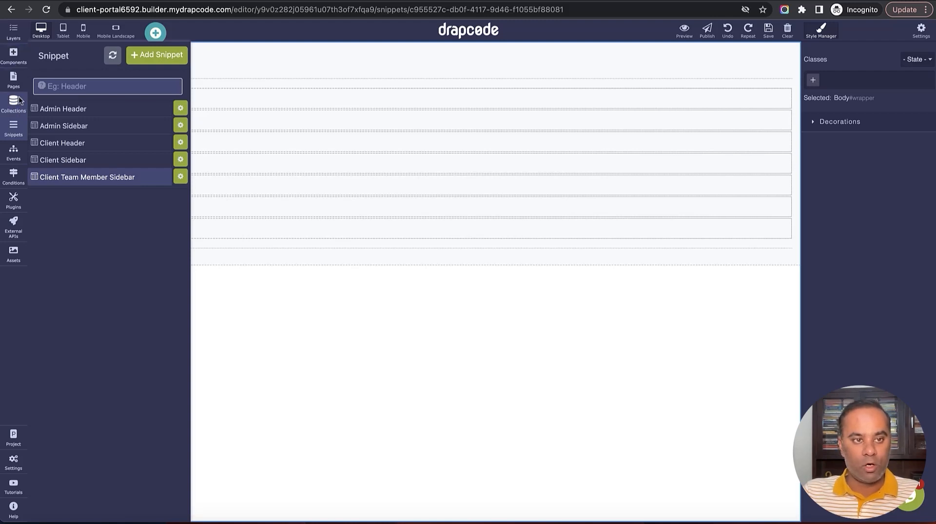
{"action": "left_click", "coordinate": [14, 128]}
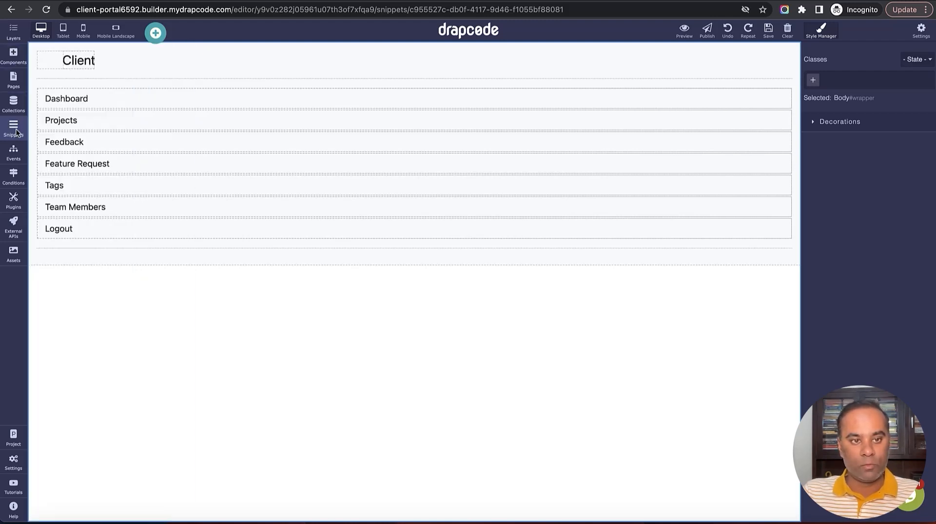
Delete the Tags and Team Members list items from the sidebar
{"action": "left_click", "coordinate": [190, 188]}
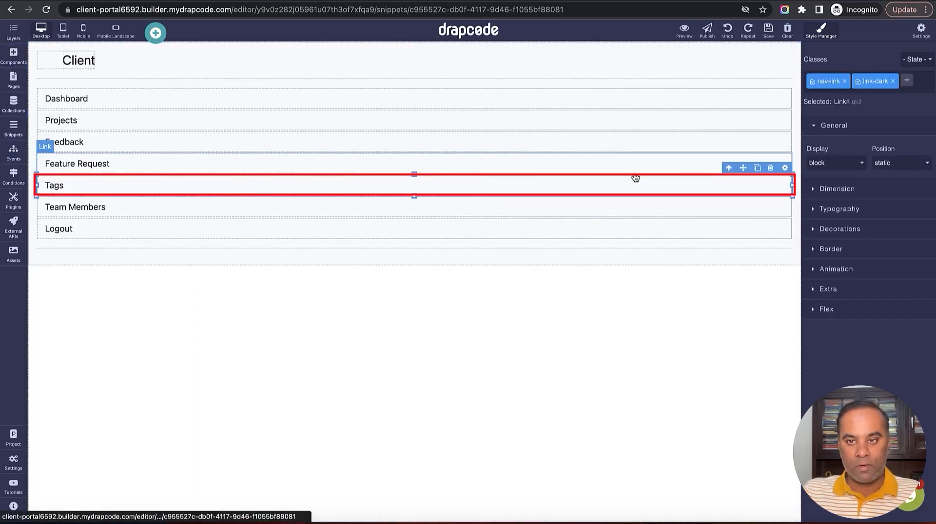
{"action": "left_click", "coordinate": [769, 168]}
{"action": "left_click", "coordinate": [739, 181]}
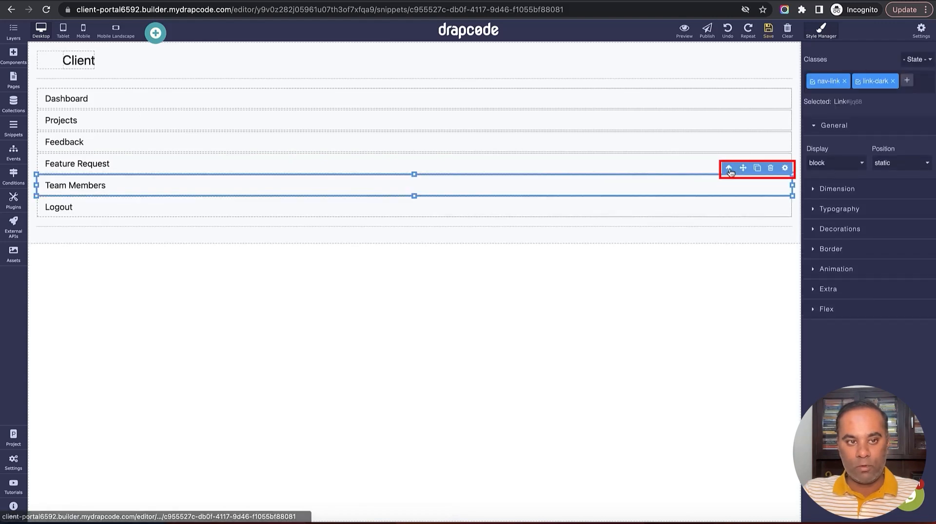
{"action": "left_click", "coordinate": [769, 167]}
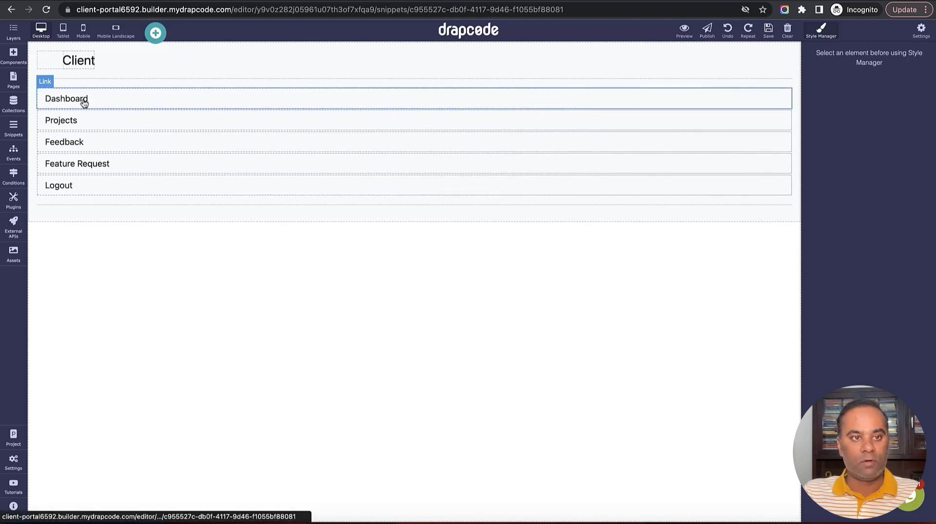
Add a Sections block with the 2 Columns: Blank layout to the Client Dashboard page
{"action": "left_click", "coordinate": [14, 81]}
{"action": "left_click", "coordinate": [83, 415]}
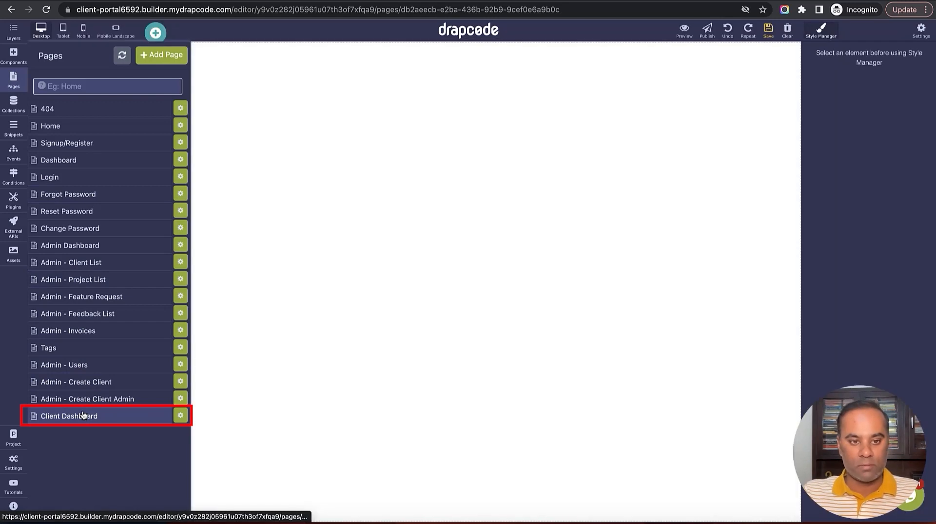
{"action": "left_click", "coordinate": [404, 185]}
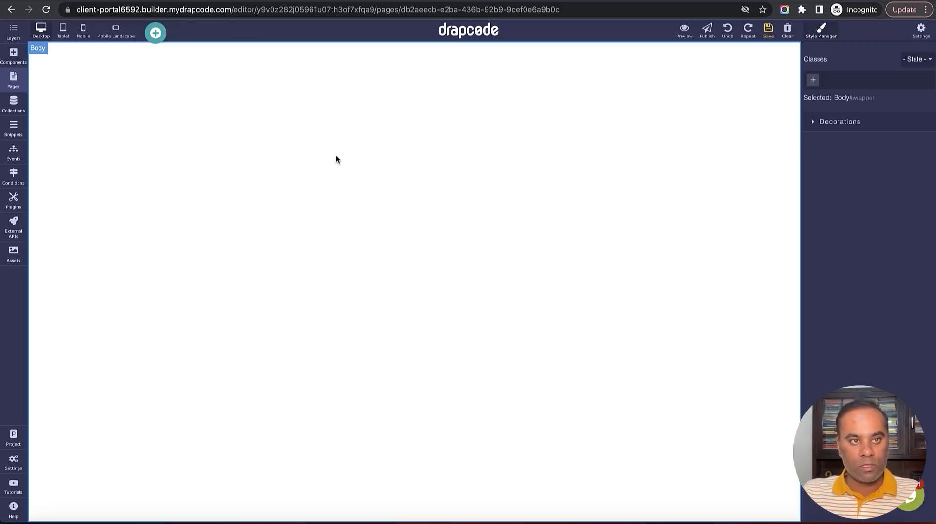
{"action": "left_click", "coordinate": [13, 55]}
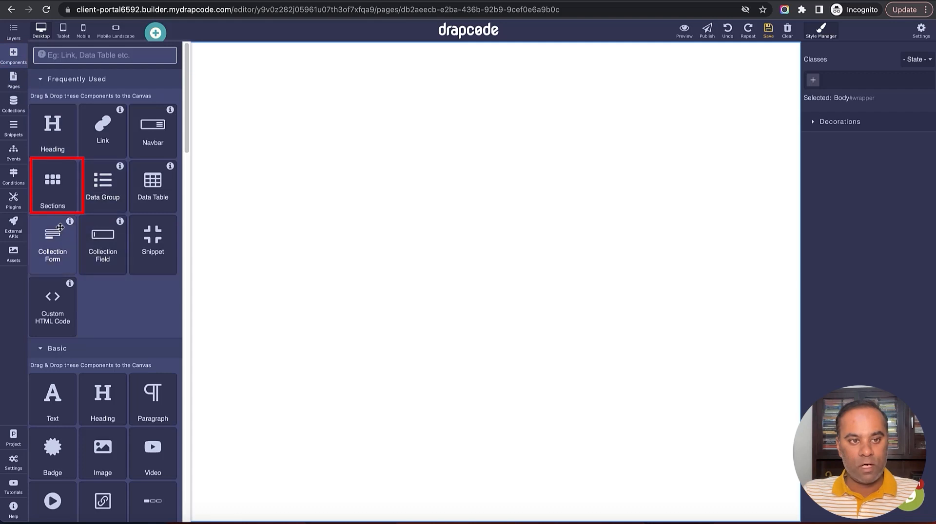
{"action": "left_click_drag", "start_coordinate": [53, 185], "coordinate": [219, 243]}
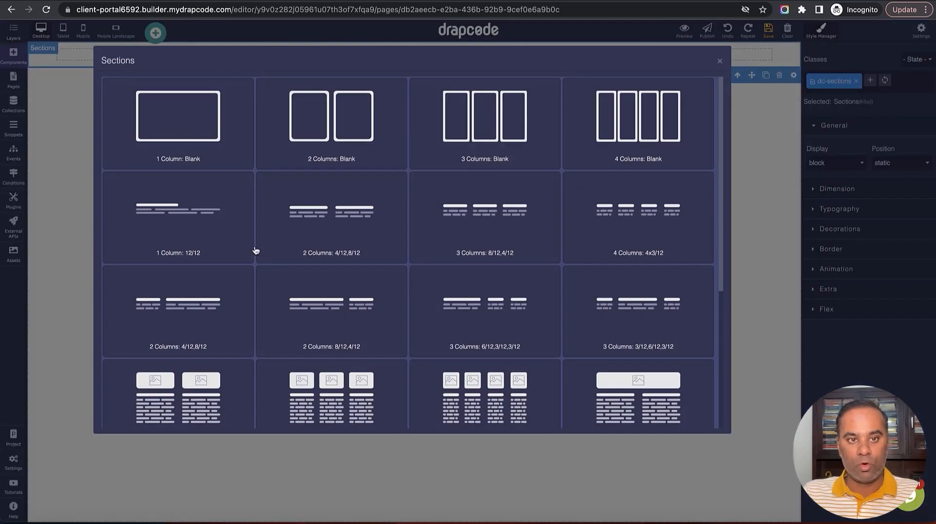
{"action": "left_click", "coordinate": [308, 148]}
Set the row's container width to Fluid
{"action": "left_click", "coordinate": [131, 55]}
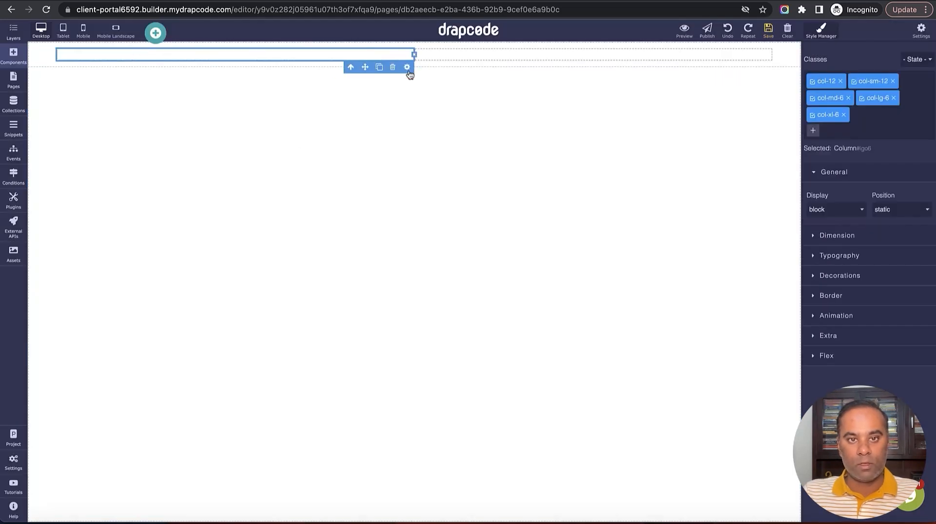
{"action": "left_click", "coordinate": [350, 67]}
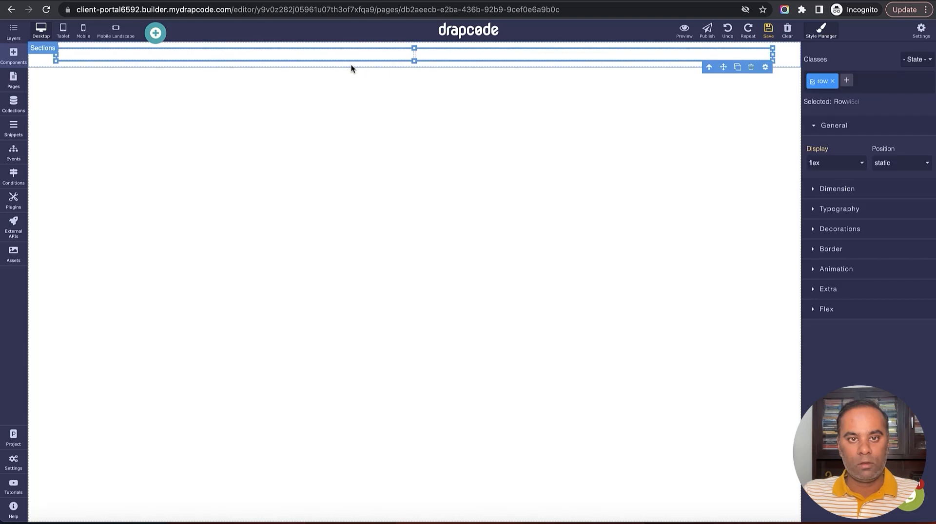
{"action": "left_click", "coordinate": [709, 67]}
{"action": "left_click", "coordinate": [765, 67]}
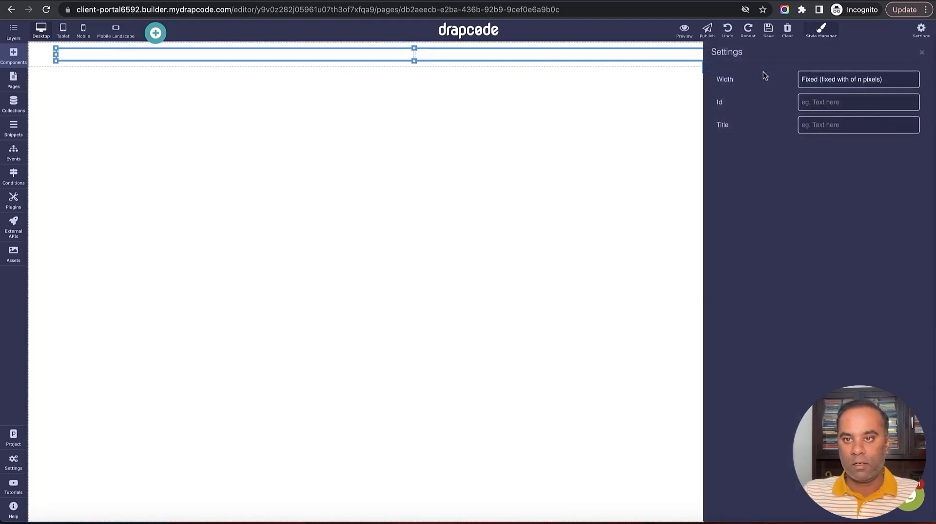
{"action": "left_click", "coordinate": [829, 83]}
{"action": "left_click", "coordinate": [829, 90]}
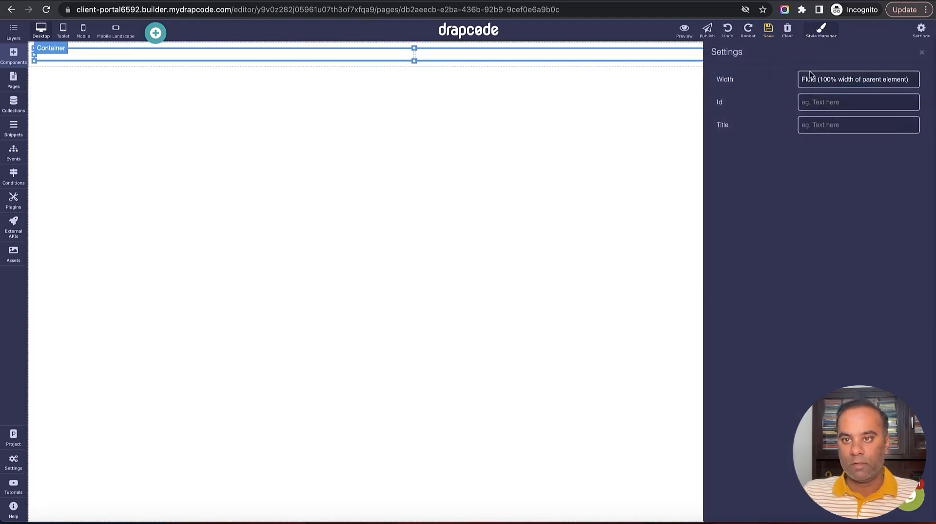
{"action": "left_click", "coordinate": [921, 54]}
Move the fluid container out of Sections and delete the empty Sections wrapper
{"action": "left_click", "coordinate": [736, 68]}
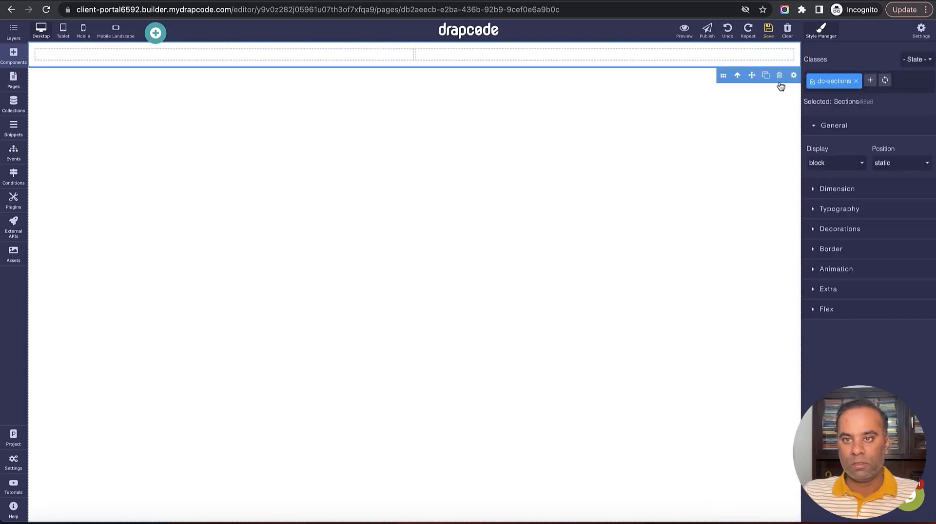
{"action": "left_click", "coordinate": [680, 57]}
{"action": "left_click", "coordinate": [729, 72]}
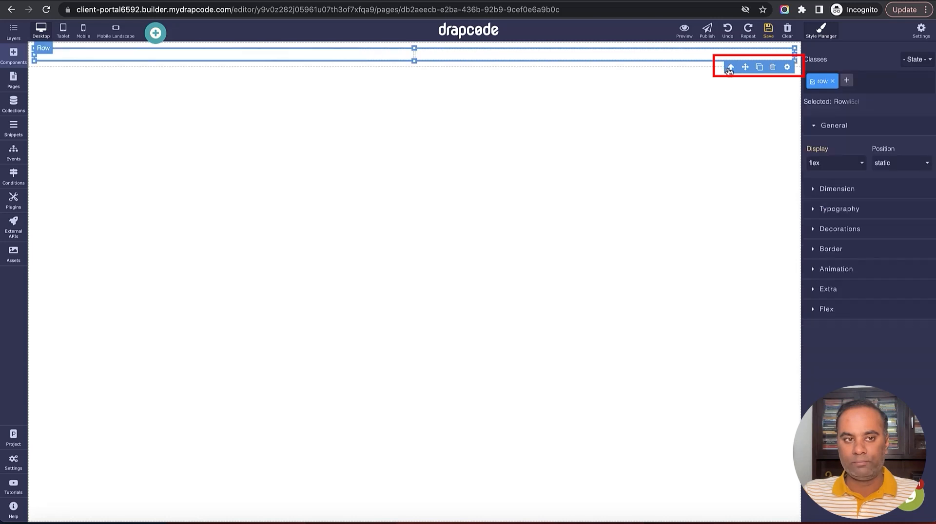
{"action": "left_click", "coordinate": [729, 68]}
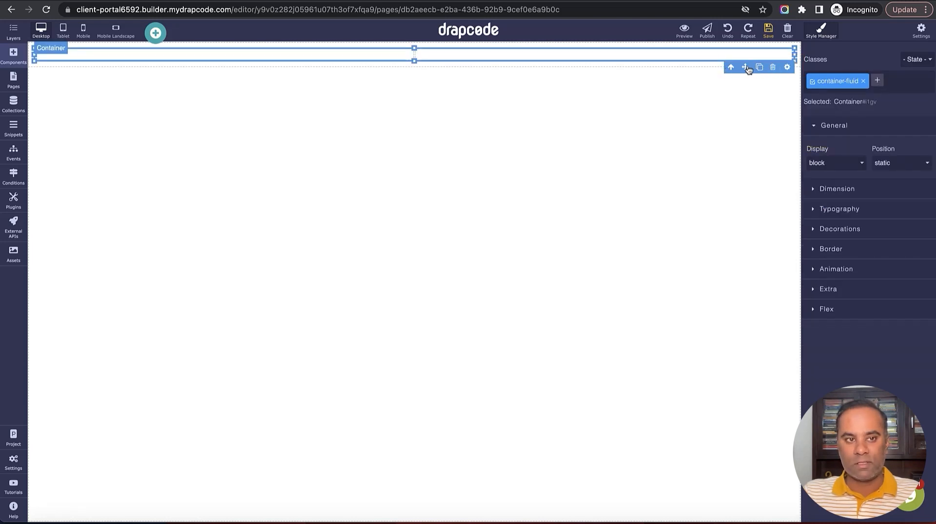
{"action": "left_click_drag", "start_coordinate": [746, 67], "coordinate": [741, 80]}
{"action": "left_click", "coordinate": [713, 50]}
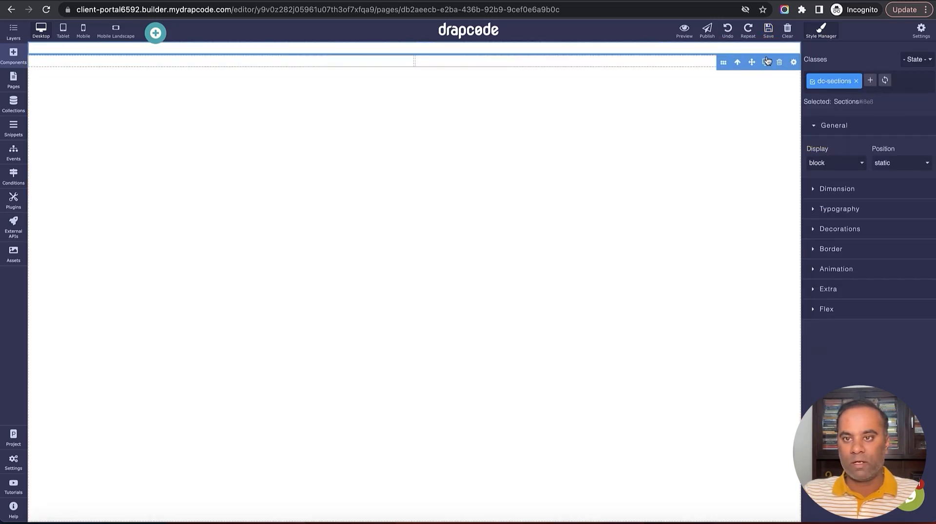
{"action": "left_click", "coordinate": [778, 61]}
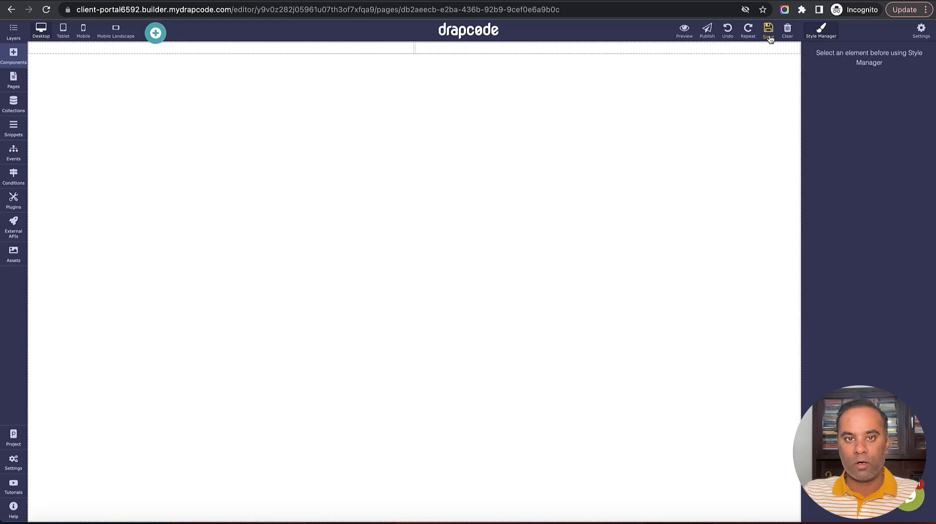
Resize the columns to col-xl-2 on the left and col-xl-10 on the right
{"action": "left_click", "coordinate": [346, 51]}
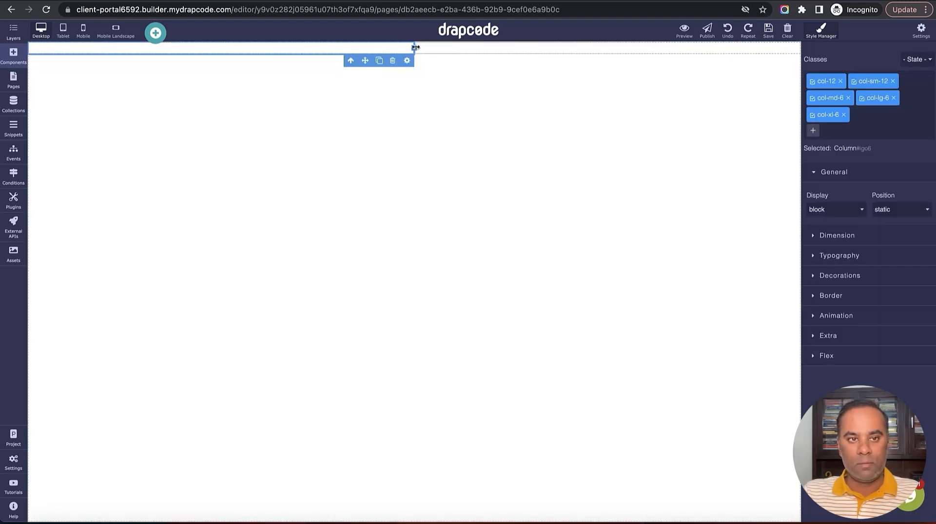
{"action": "left_click_drag", "start_coordinate": [415, 47], "coordinate": [177, 43]}
{"action": "left_click", "coordinate": [354, 49]}
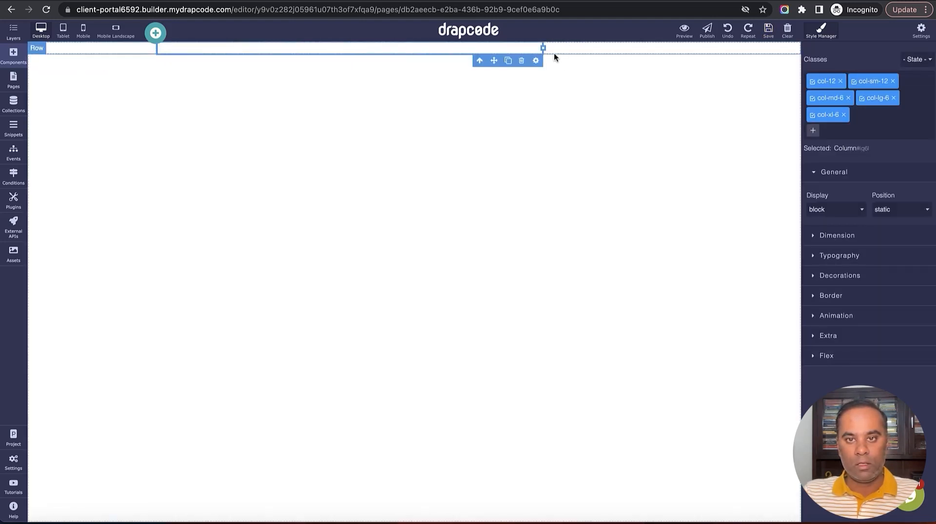
{"action": "left_click_drag", "start_coordinate": [543, 47], "coordinate": [800, 48]}
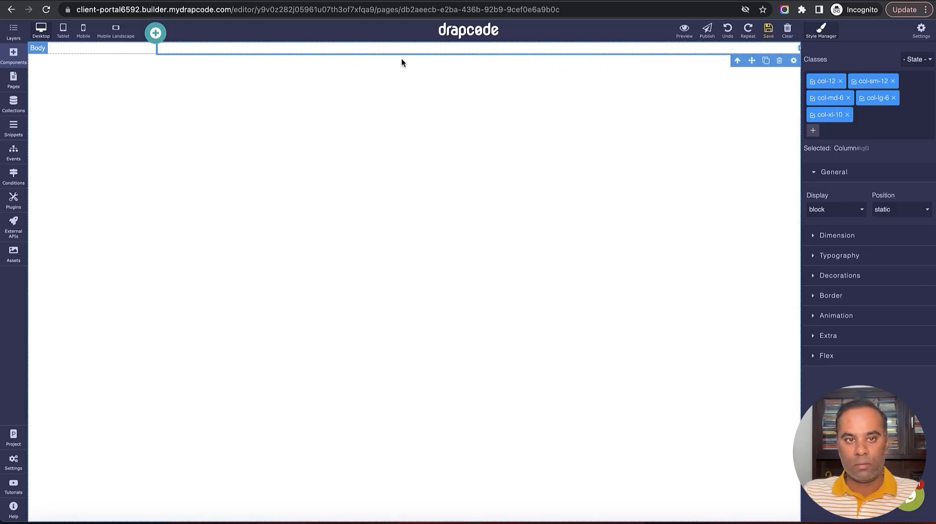
{"action": "left_click", "coordinate": [126, 47]}
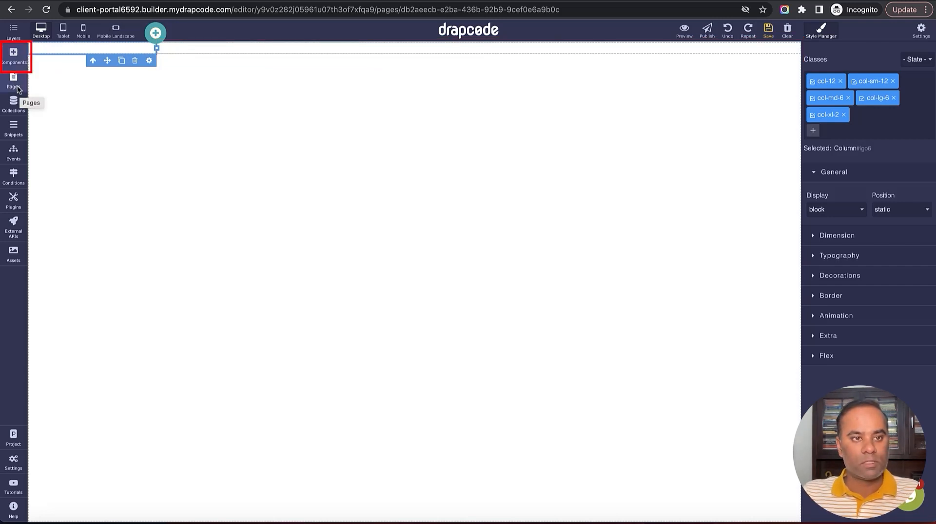
Place a Snippet component in the left column and set it to Client Sidebar
{"action": "left_click", "coordinate": [13, 54]}
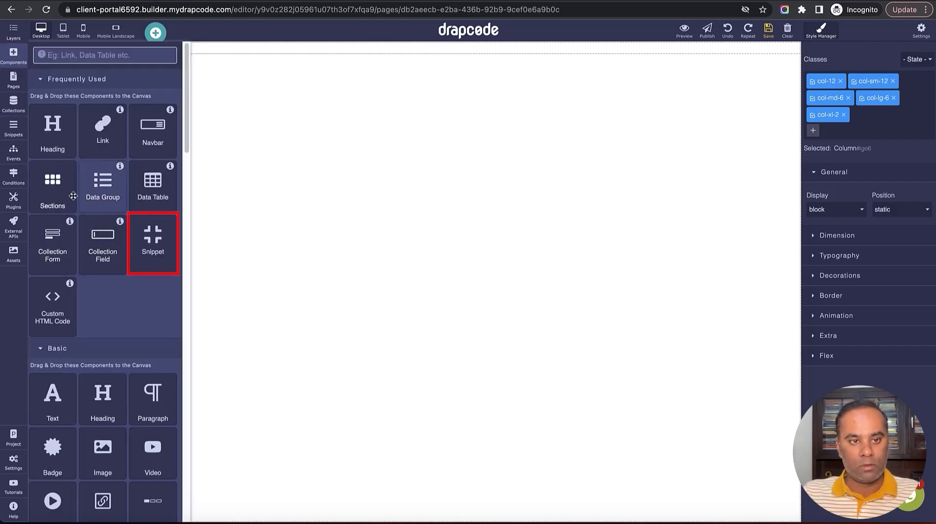
{"action": "left_click_drag", "start_coordinate": [145, 252], "coordinate": [79, 50]}
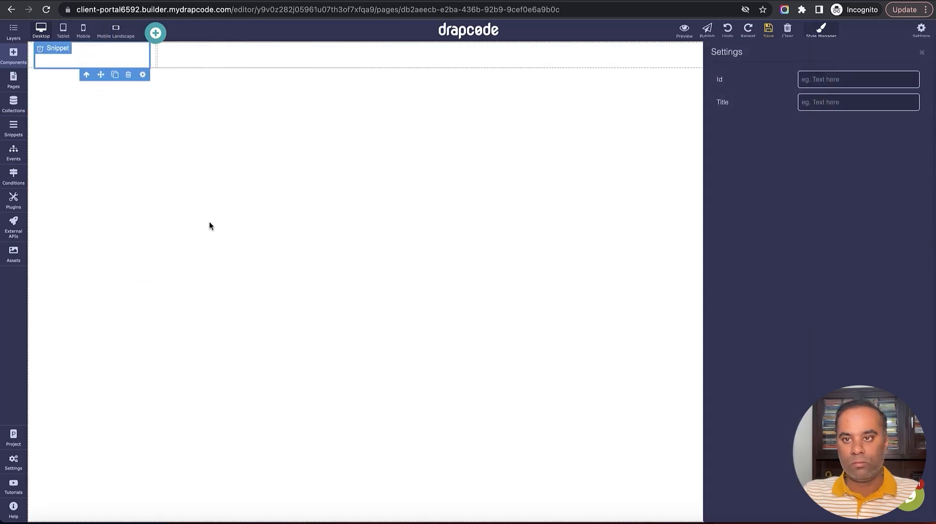
{"action": "left_click", "coordinate": [853, 78]}
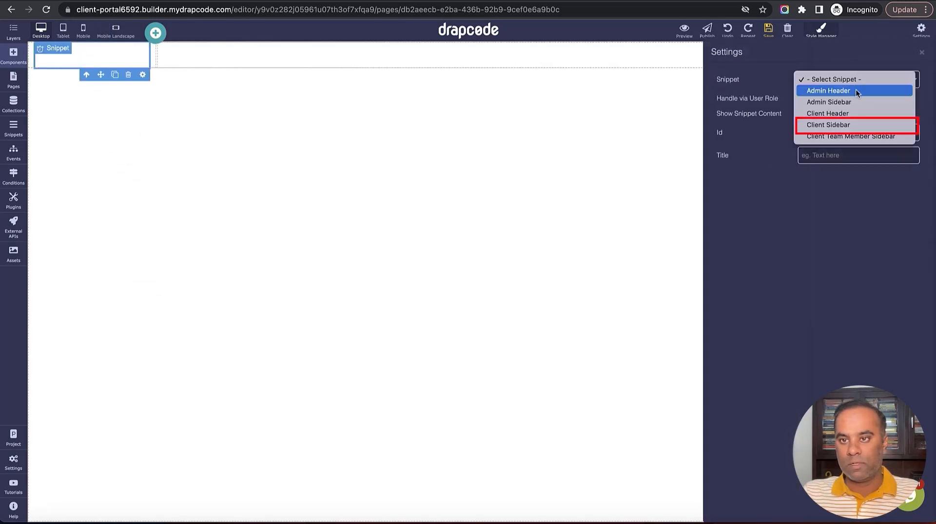
{"action": "left_click", "coordinate": [859, 124]}
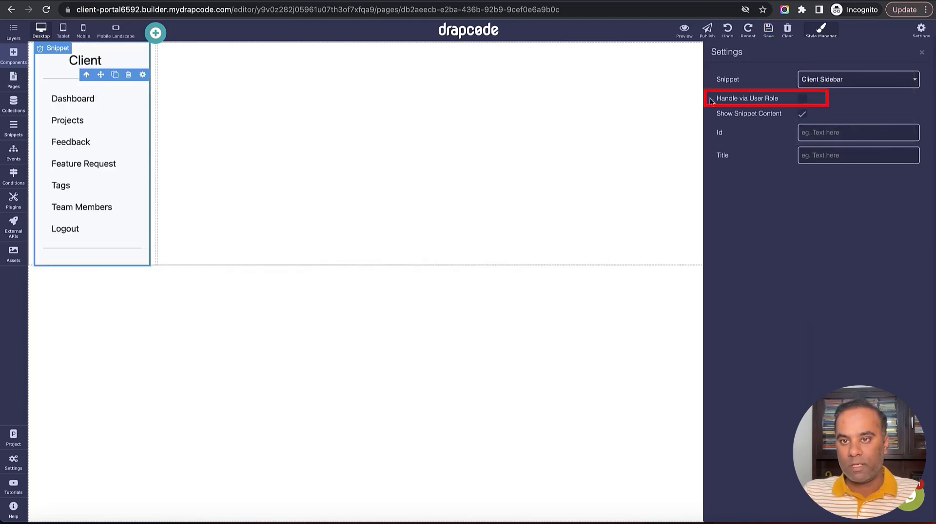
{"action": "left_click_drag", "start_coordinate": [712, 98], "coordinate": [782, 100]}
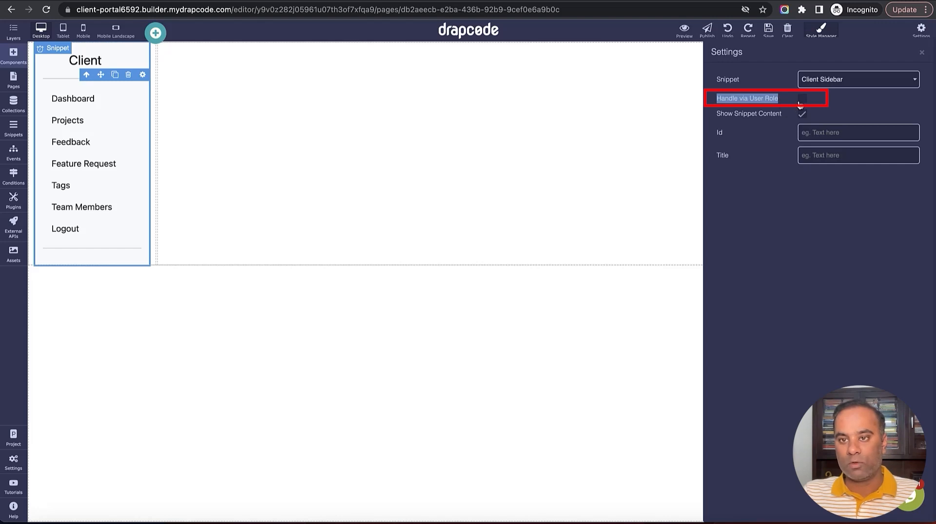
Enable Handle via User Role: Client Admin gets Client Sidebar, Client Team Member gets Client Team Member Sidebar
{"action": "left_click", "coordinate": [800, 99]}
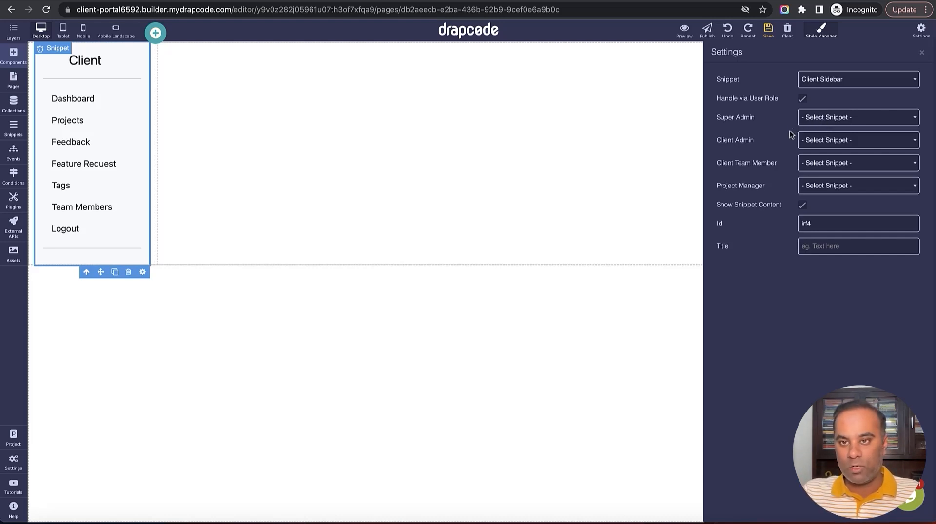
{"action": "left_click", "coordinate": [839, 141]}
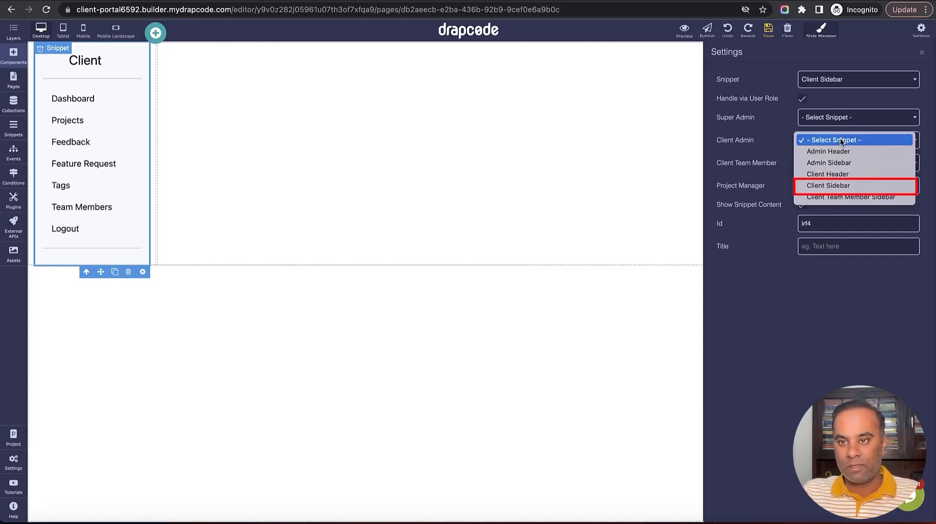
{"action": "left_click", "coordinate": [849, 185]}
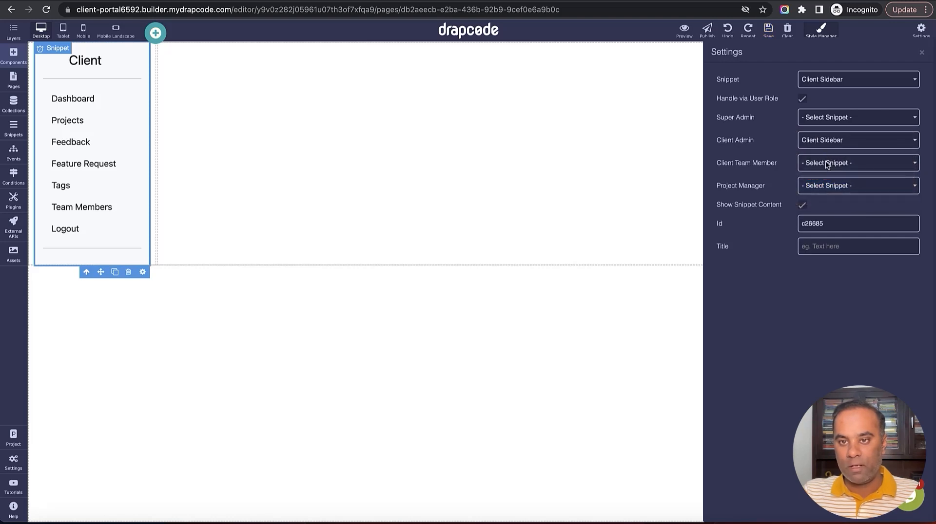
{"action": "left_click", "coordinate": [827, 168]}
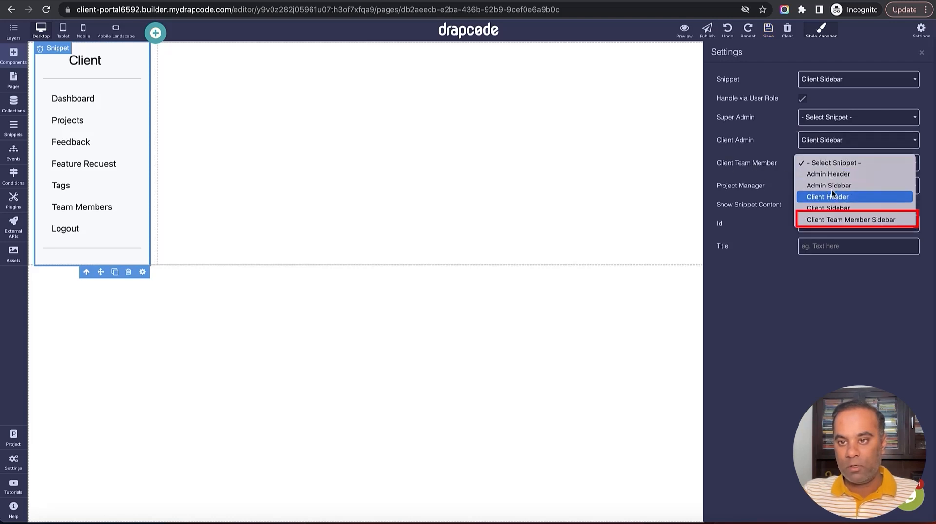
{"action": "left_click", "coordinate": [837, 220]}
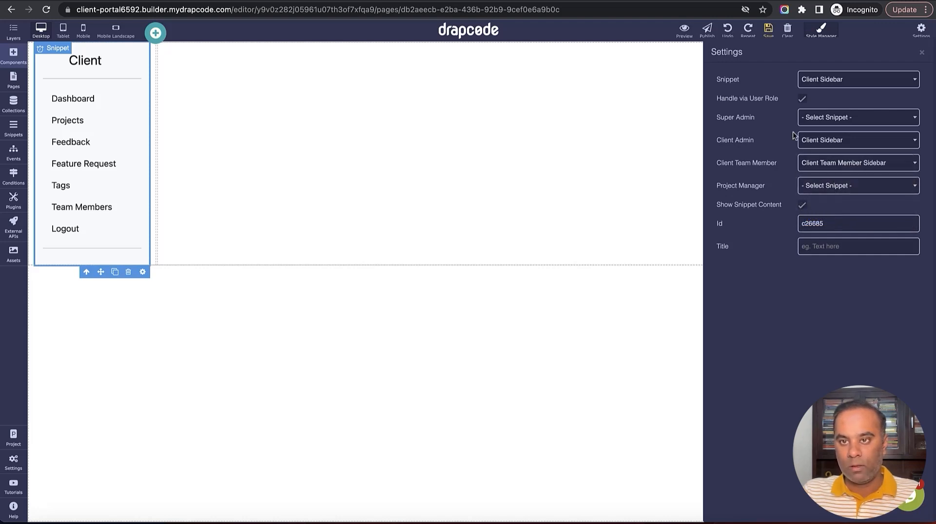
{"action": "left_click", "coordinate": [921, 52]}
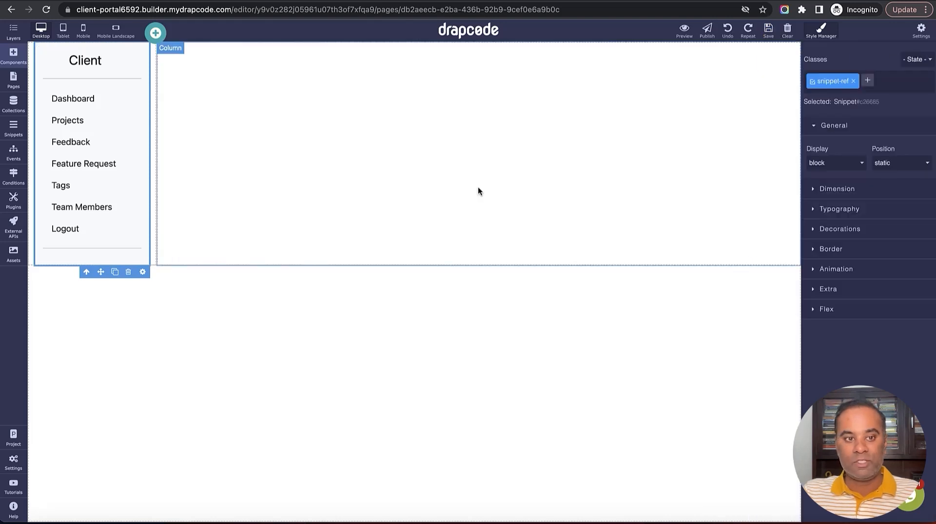
Place a Snippet at the top of the right column and set it to Client Header
{"action": "left_click", "coordinate": [14, 57]}
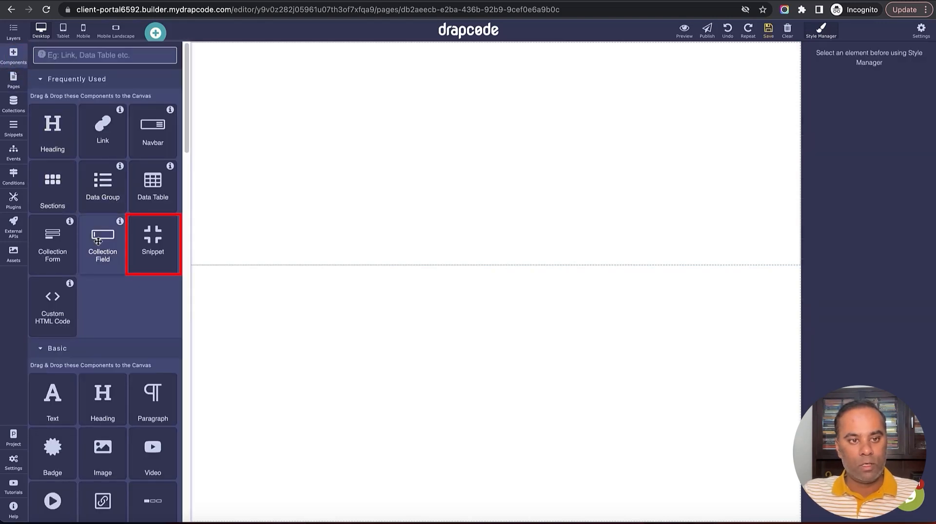
{"action": "left_click_drag", "start_coordinate": [153, 239], "coordinate": [320, 136]}
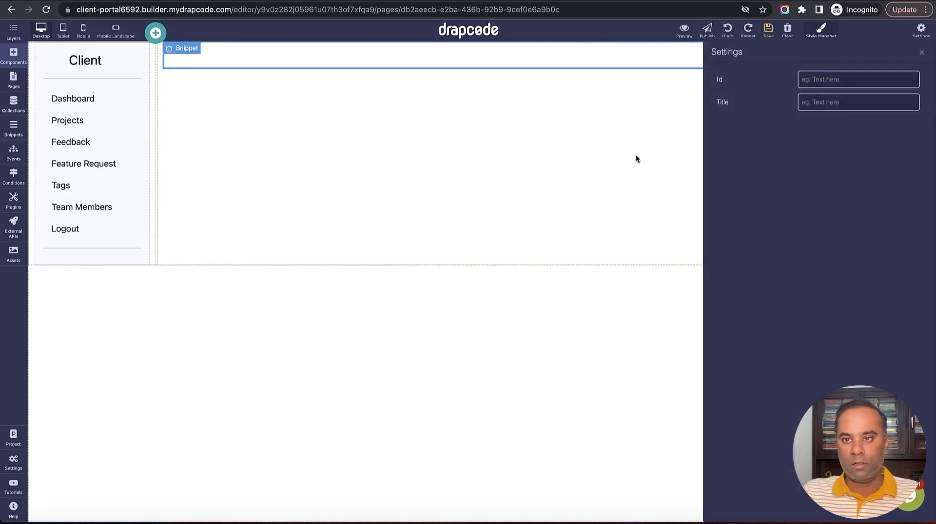
{"action": "left_click", "coordinate": [843, 81]}
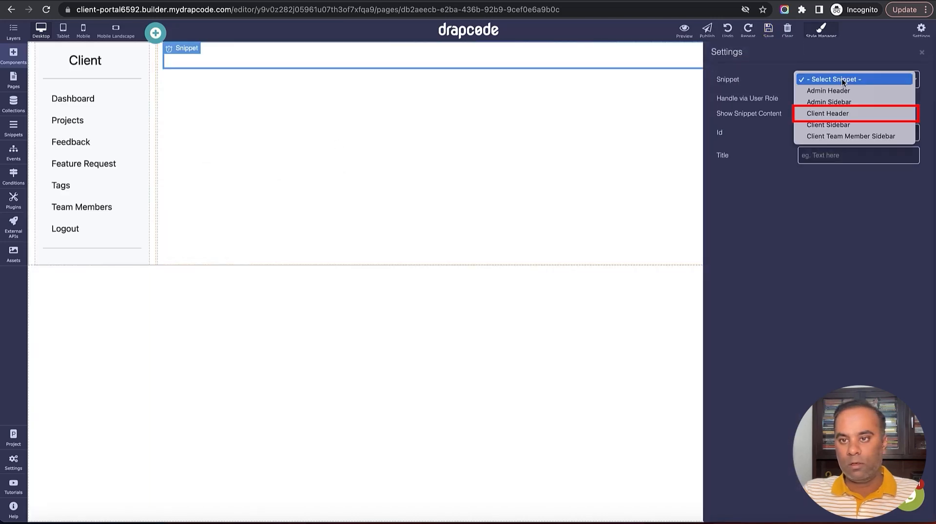
{"action": "left_click", "coordinate": [848, 114]}
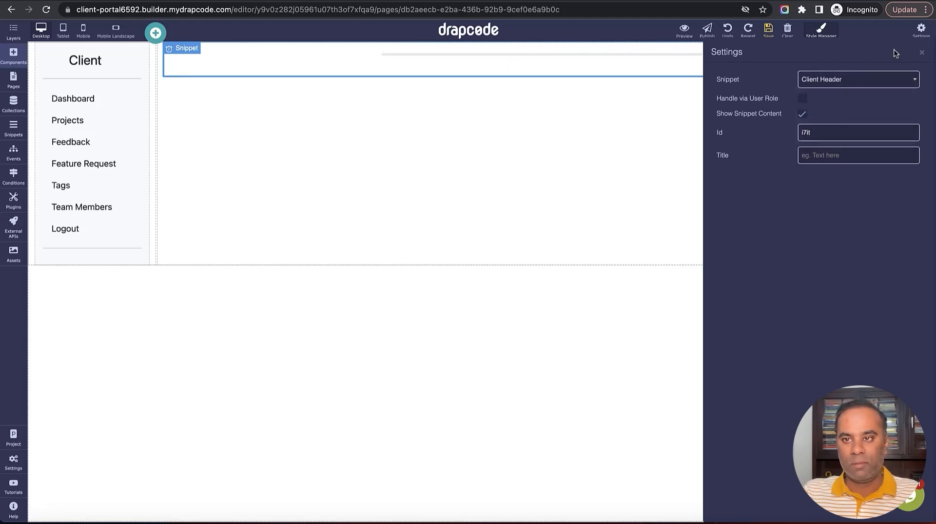
{"action": "left_click", "coordinate": [921, 51]}
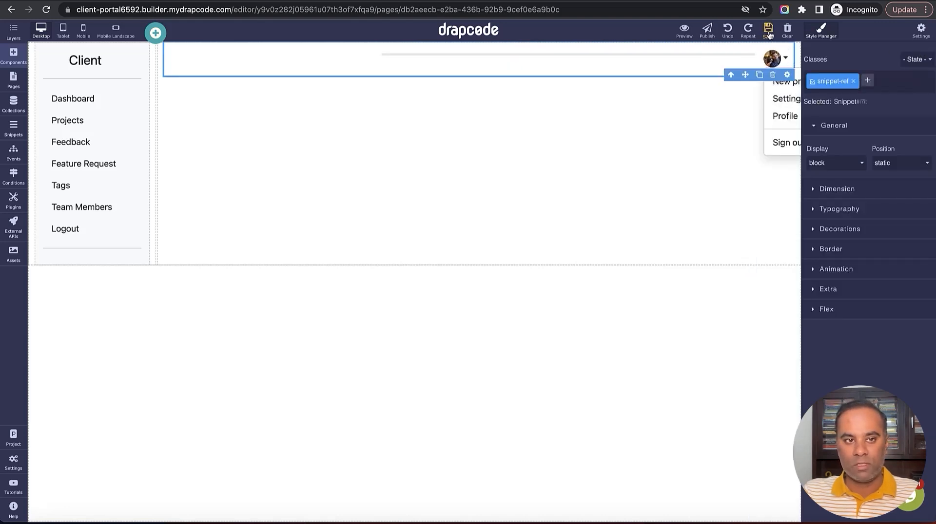
Set the content column's right padding to 0
{"action": "left_click", "coordinate": [196, 134]}
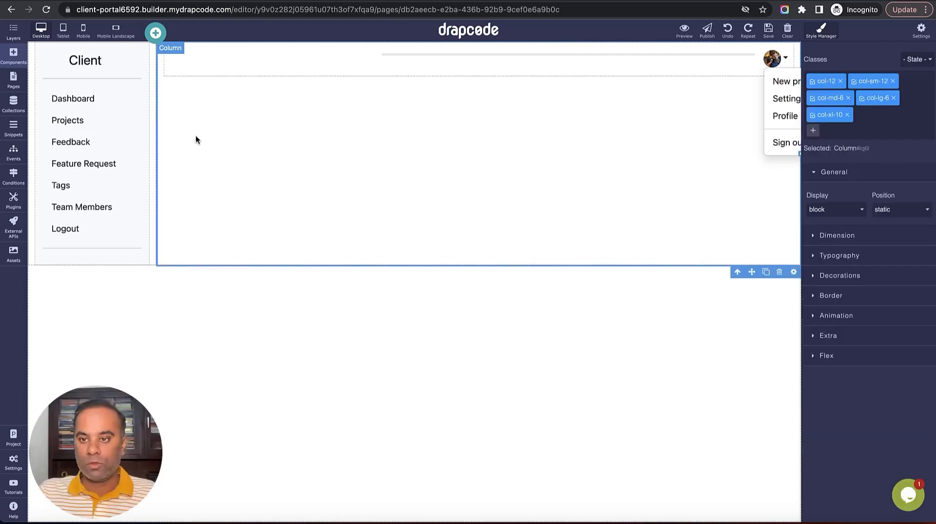
{"action": "left_click", "coordinate": [828, 236]}
{"action": "scroll", "coordinate": [880, 367], "scroll_direction": "down", "scroll_amount": 2}
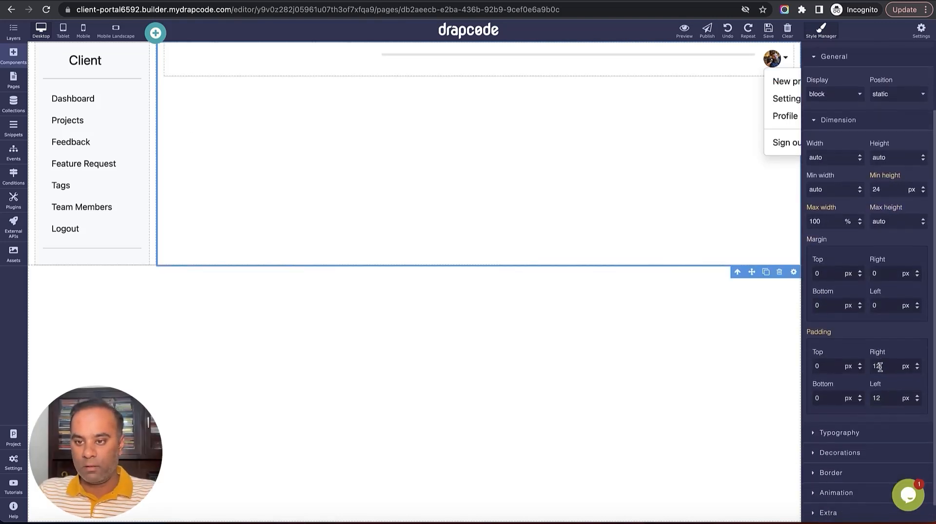
{"action": "double_click", "coordinate": [879, 367]}
{"action": "type", "text": "0"}
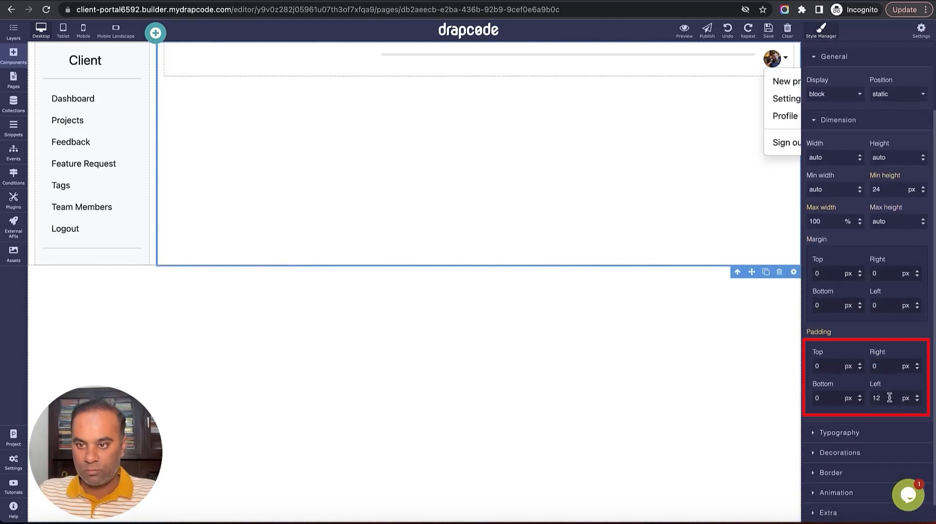
{"action": "left_click", "coordinate": [703, 308]}
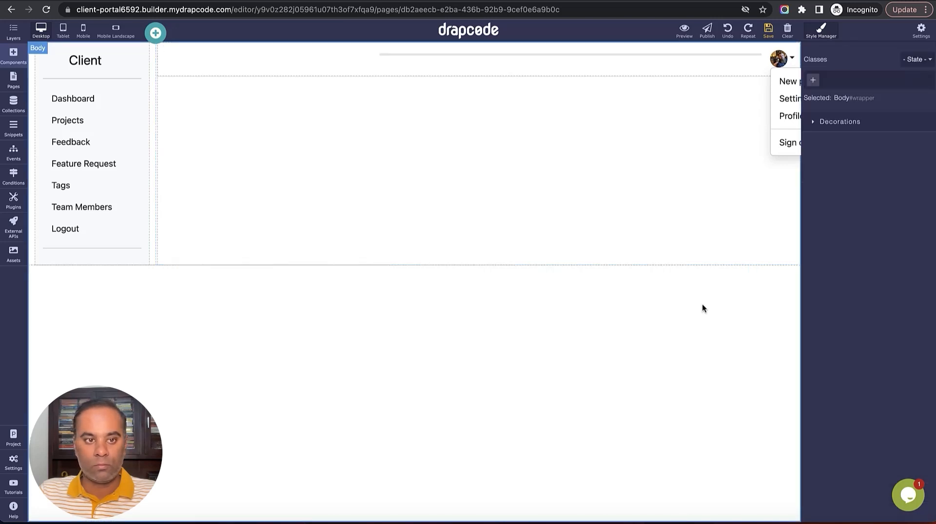
Set the sidebar column's right and left padding to 0
{"action": "left_click", "coordinate": [152, 219]}
{"action": "scroll", "coordinate": [864, 361], "scroll_direction": "down", "scroll_amount": 3}
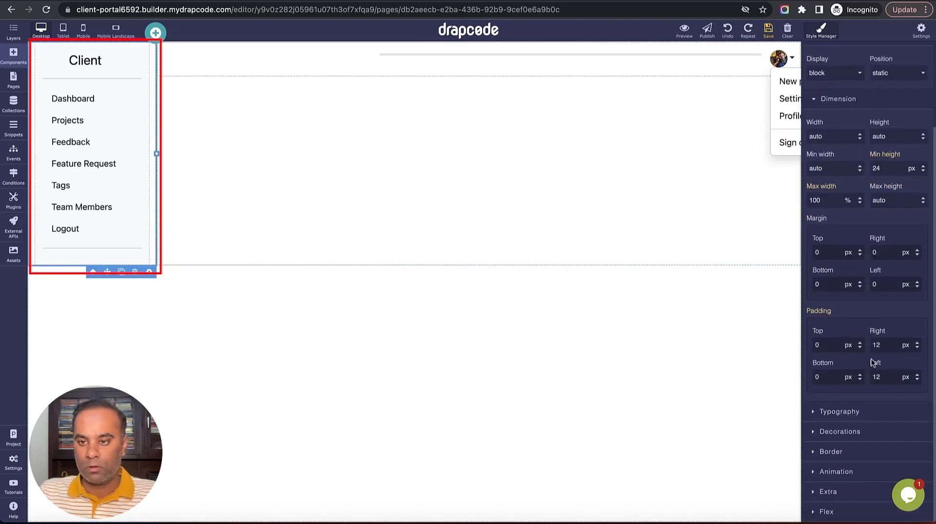
{"action": "double_click", "coordinate": [878, 345]}
{"action": "type", "text": "0"}
{"action": "double_click", "coordinate": [891, 377]}
{"action": "type", "text": "0"}
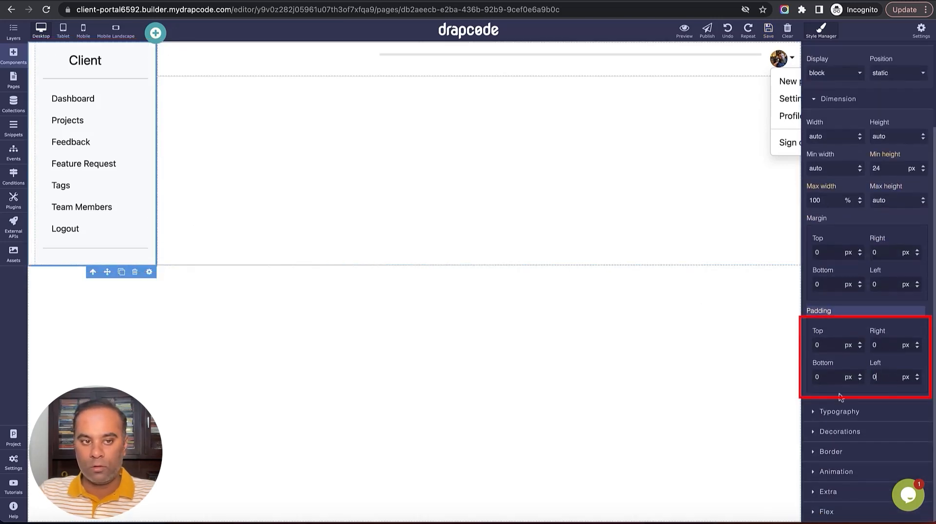
{"action": "left_click", "coordinate": [702, 393]}
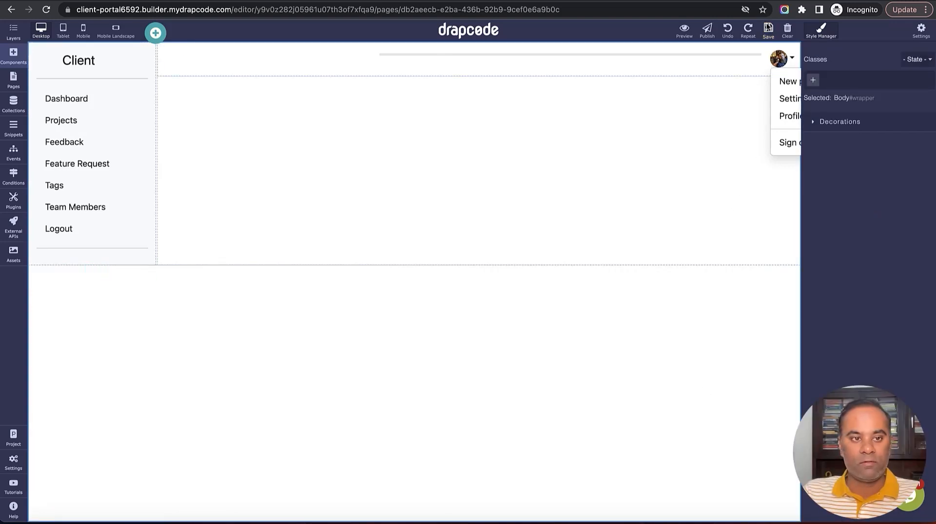
{"action": "left_click", "coordinate": [316, 265]}
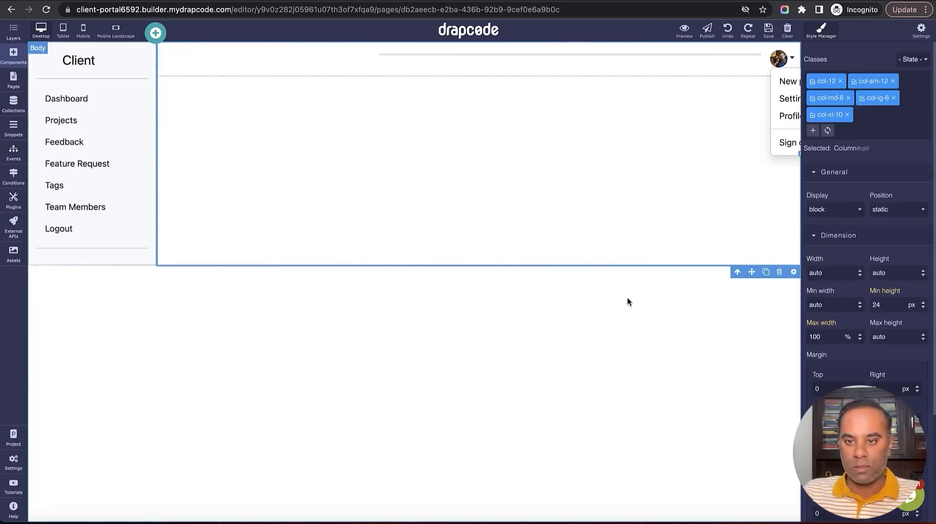
Set the container and row heights to 1000px
{"action": "left_click", "coordinate": [737, 272]}
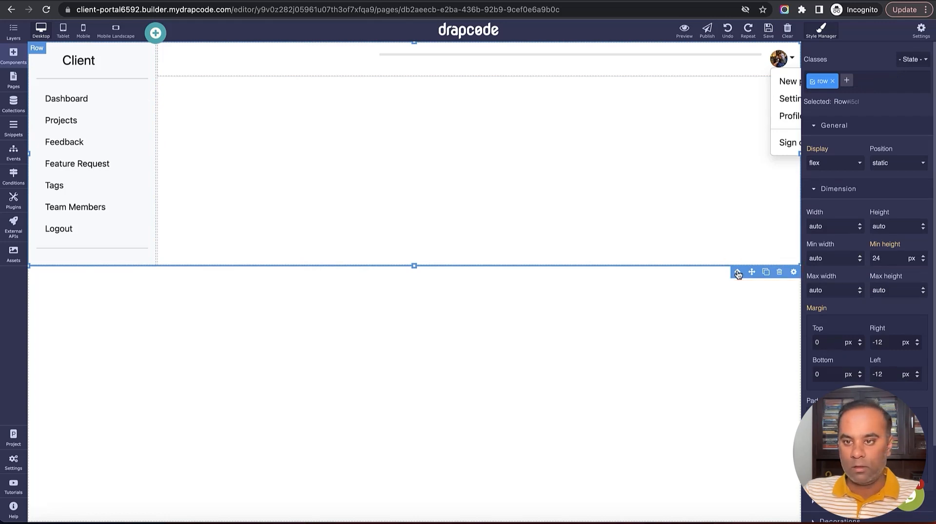
{"action": "left_click", "coordinate": [737, 272]}
{"action": "double_click", "coordinate": [885, 226]}
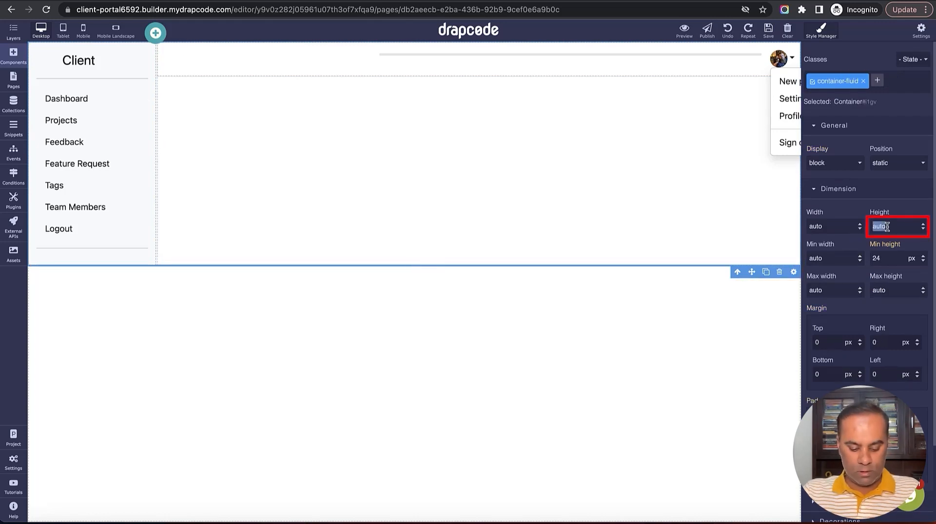
{"action": "type", "text": "1000"}
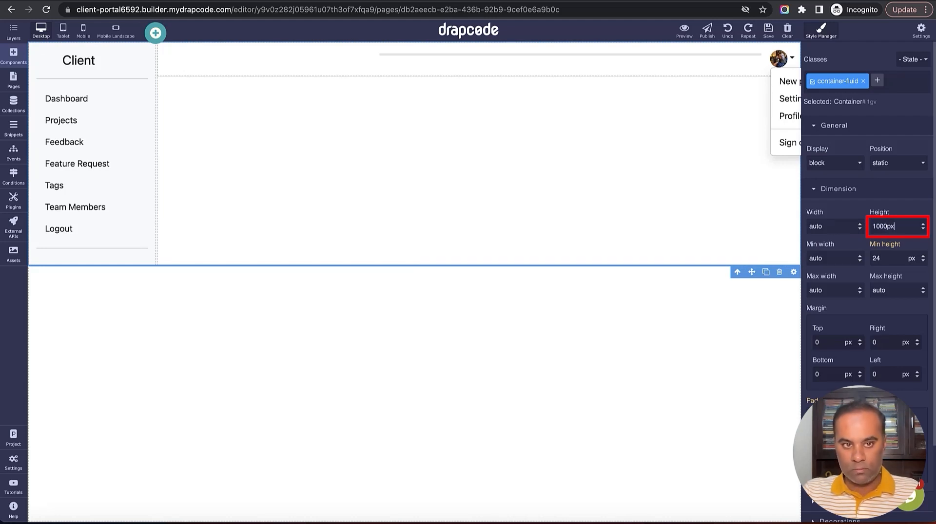
{"action": "key", "text": "Return"}
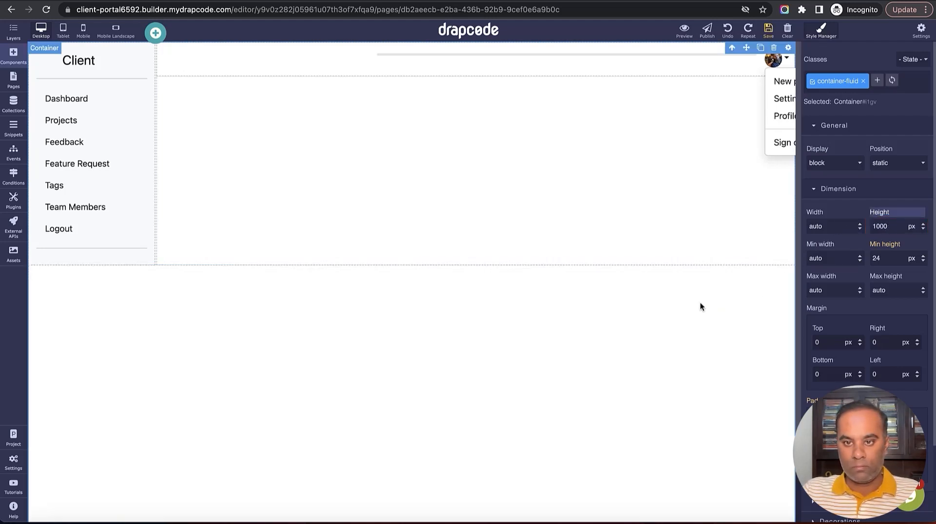
{"action": "left_click", "coordinate": [683, 249]}
{"action": "left_click", "coordinate": [732, 273]}
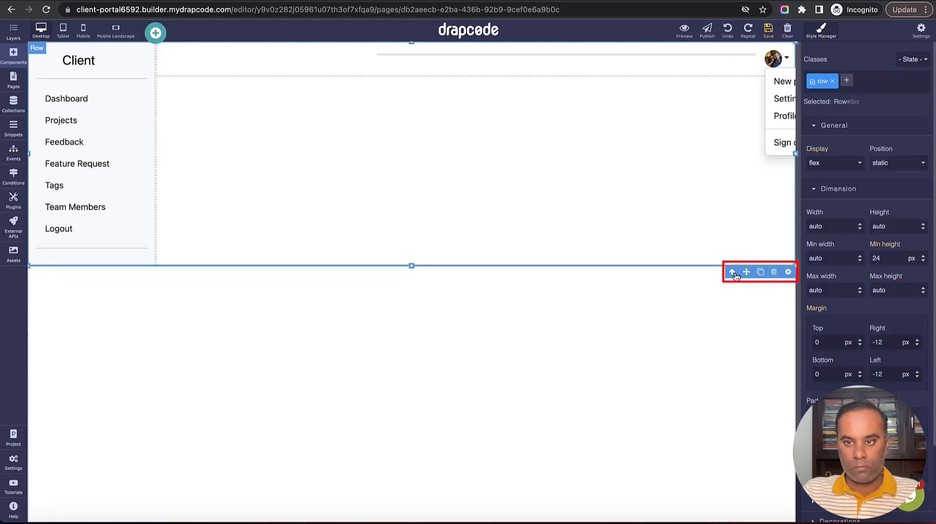
{"action": "double_click", "coordinate": [889, 227]}
{"action": "type", "text": "10"}
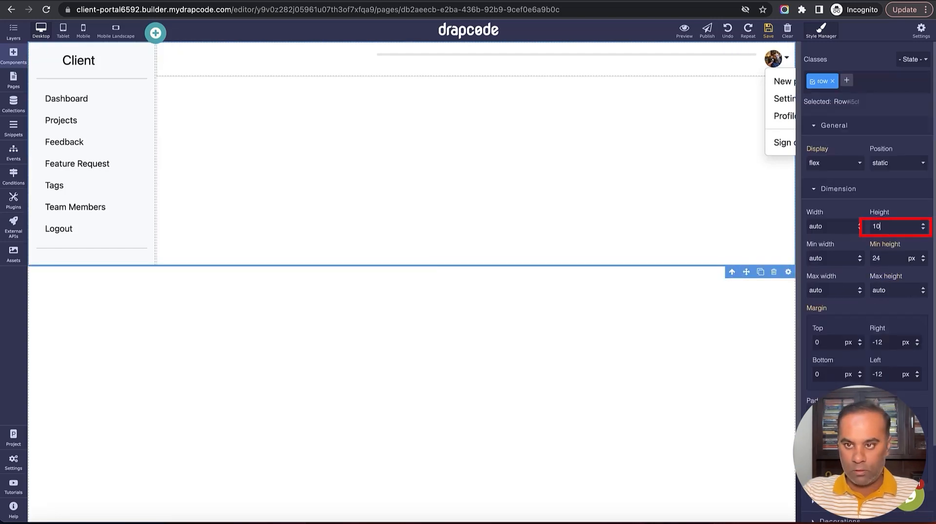
{"action": "type", "text": "00px"}
{"action": "key", "text": "Return"}
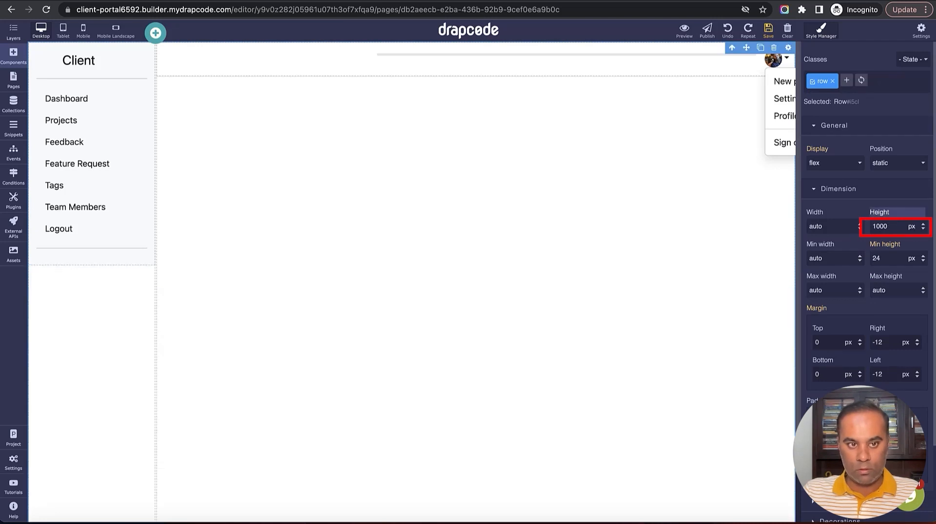
Set the sidebar column height to 1000px and the sidebar snippet height to 100%
{"action": "left_click", "coordinate": [88, 264]}
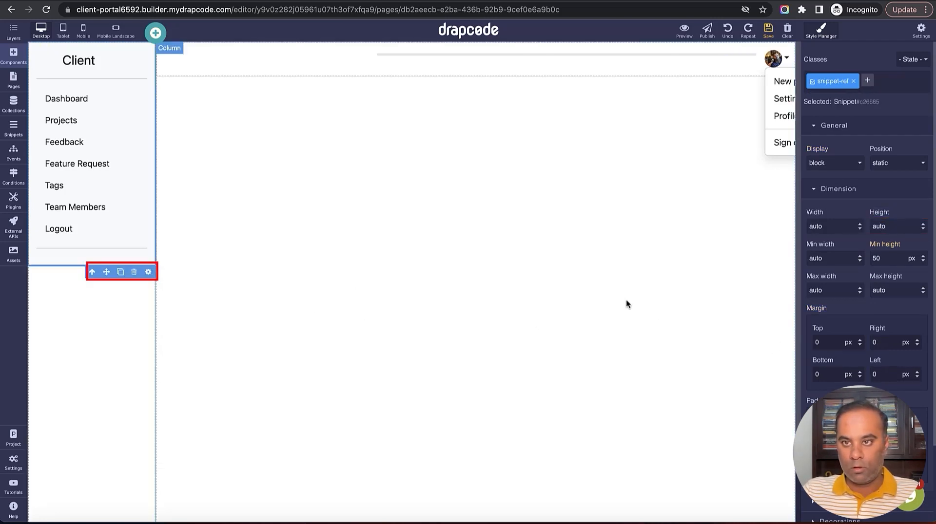
{"action": "left_click", "coordinate": [92, 271]}
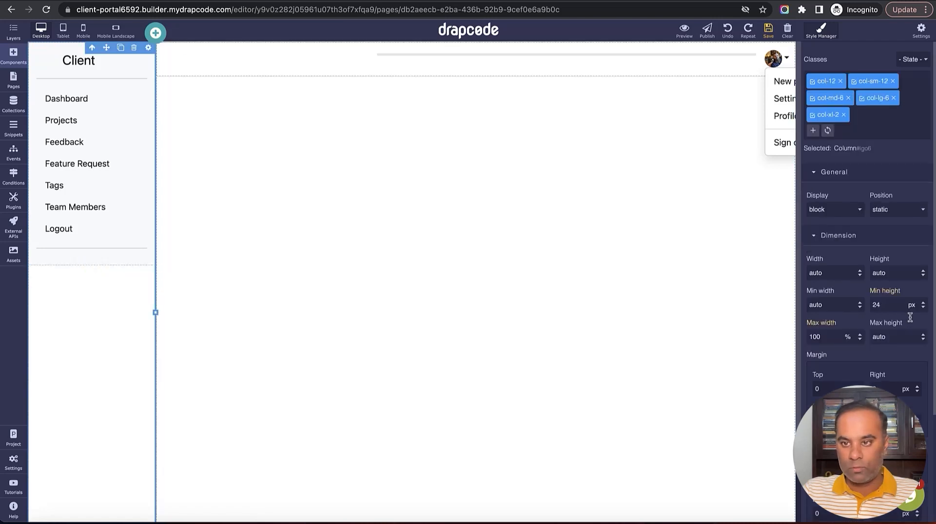
{"action": "left_click", "coordinate": [899, 274]}
{"action": "double_click", "coordinate": [899, 275]}
{"action": "type", "text": "100"}
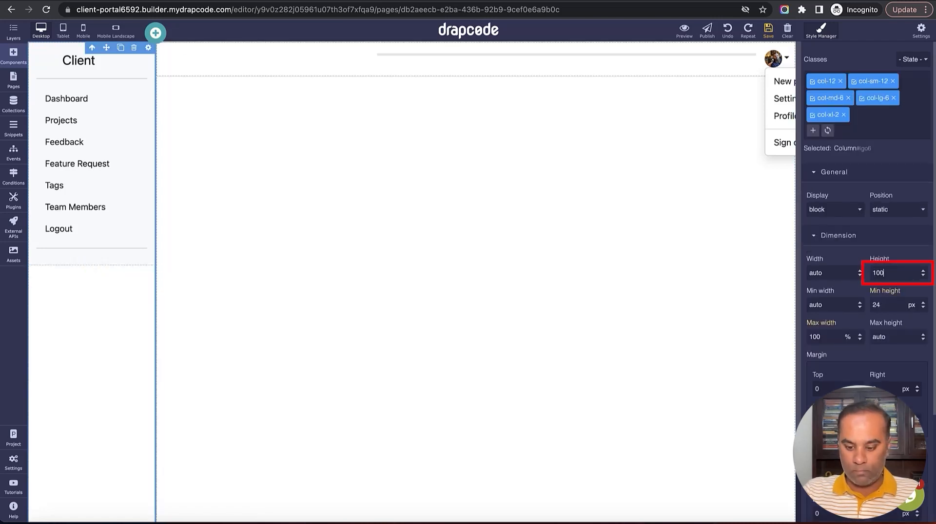
{"action": "type", "text": "0px"}
{"action": "key", "text": "Return"}
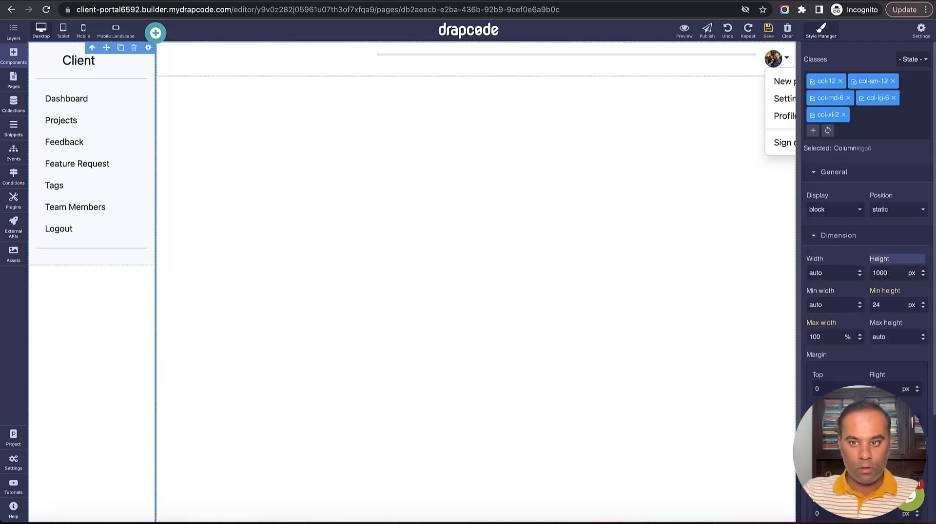
{"action": "left_click", "coordinate": [139, 264]}
{"action": "double_click", "coordinate": [896, 227]}
{"action": "type", "text": "100"}
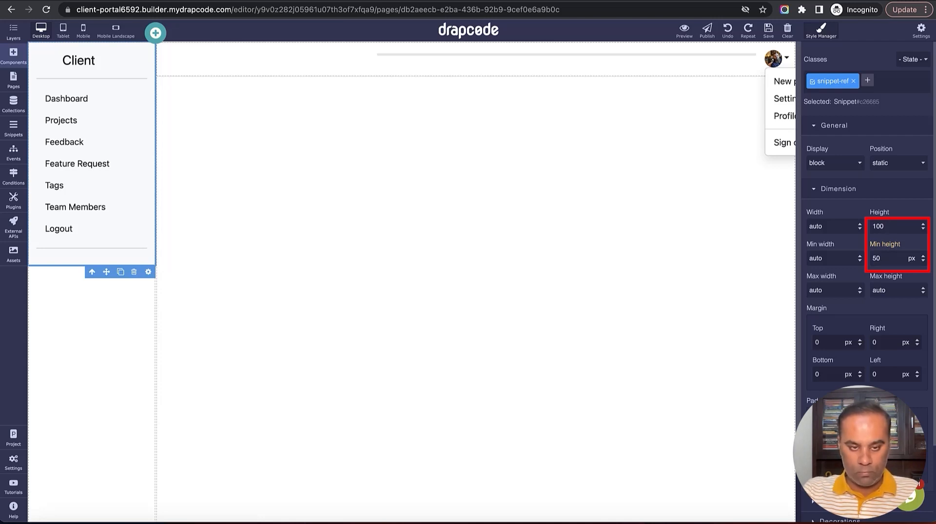
{"action": "key", "text": "Return"}
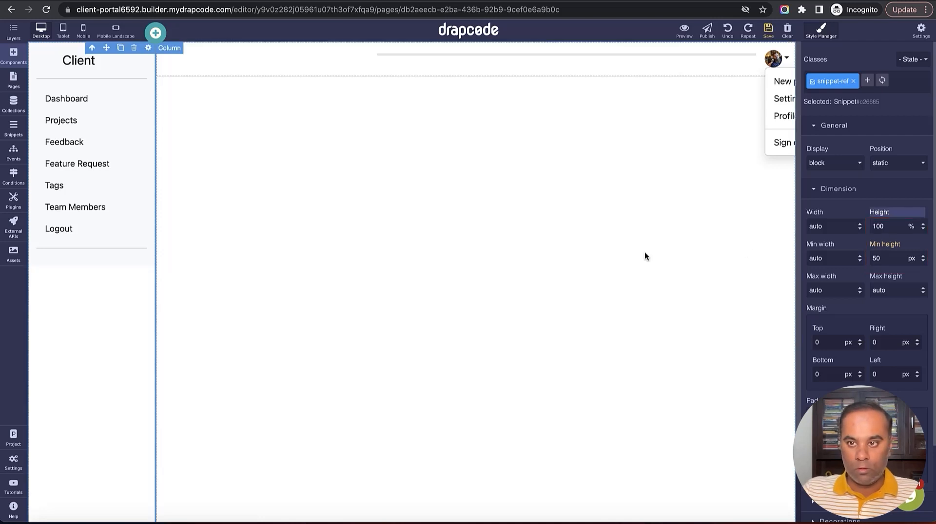
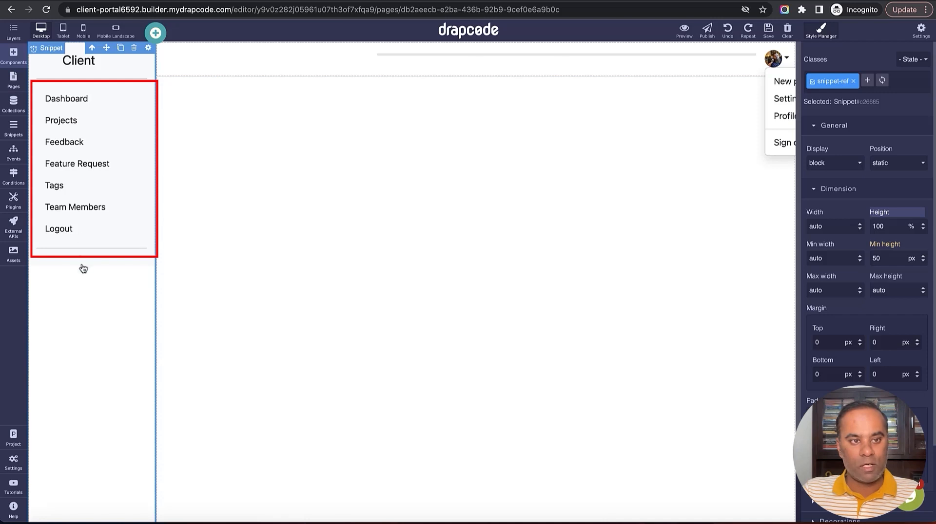
Set the Client Sidebar snippet's outer Box height to 100% and save the snippet
{"action": "left_click", "coordinate": [13, 80]}
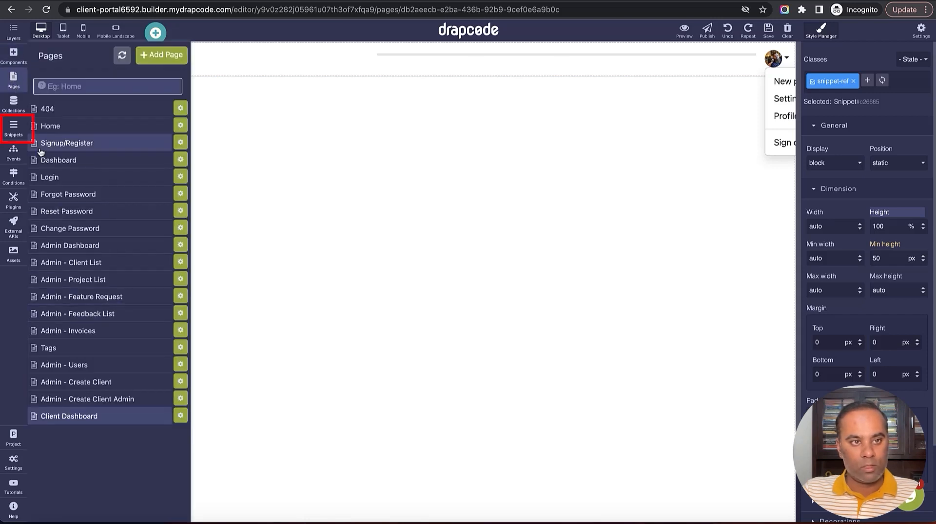
{"action": "left_click", "coordinate": [13, 128]}
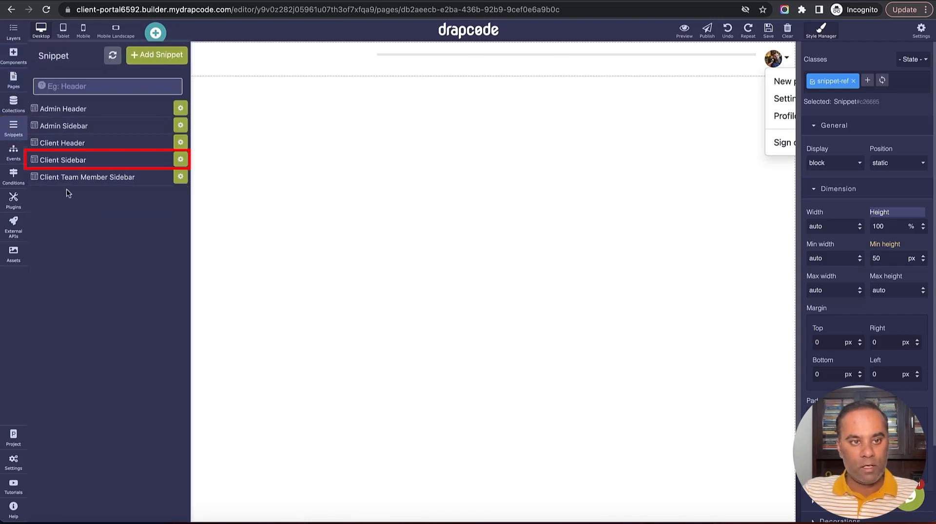
{"action": "left_click", "coordinate": [78, 160]}
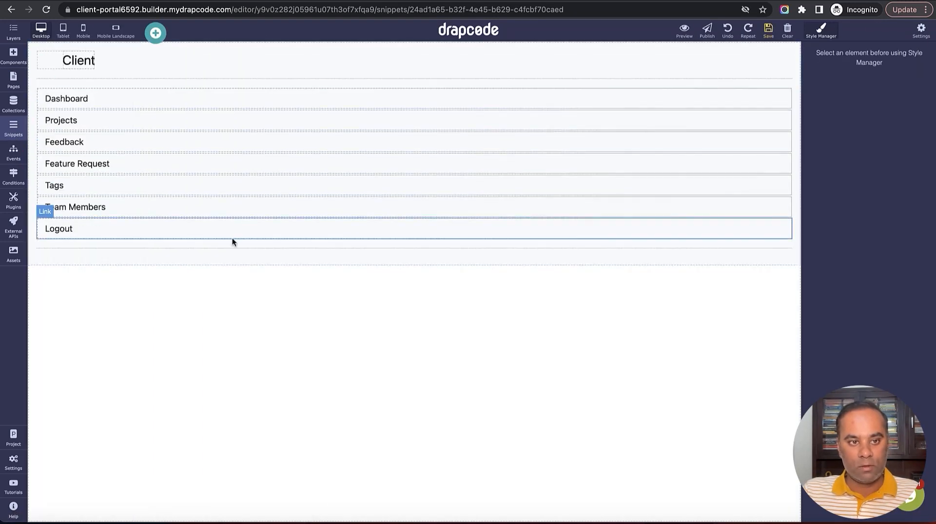
{"action": "left_click", "coordinate": [232, 263]}
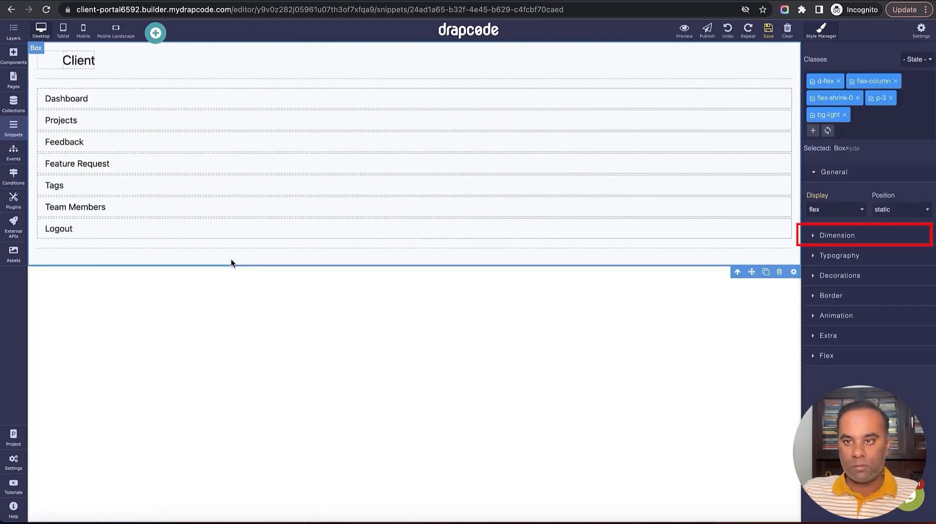
{"action": "left_click", "coordinate": [855, 237]}
{"action": "left_click", "coordinate": [899, 274]}
{"action": "type", "text": "1"}
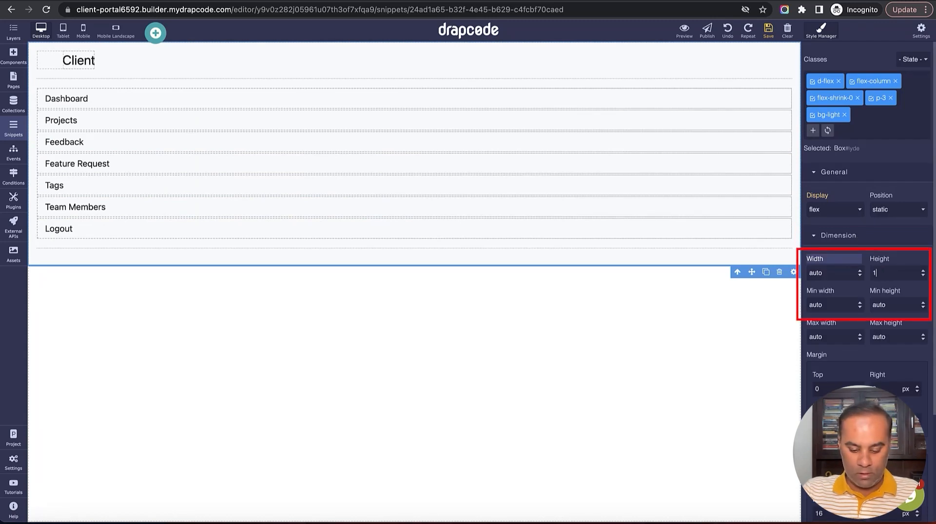
{"action": "type", "text": "00%"}
{"action": "key", "text": "Return"}
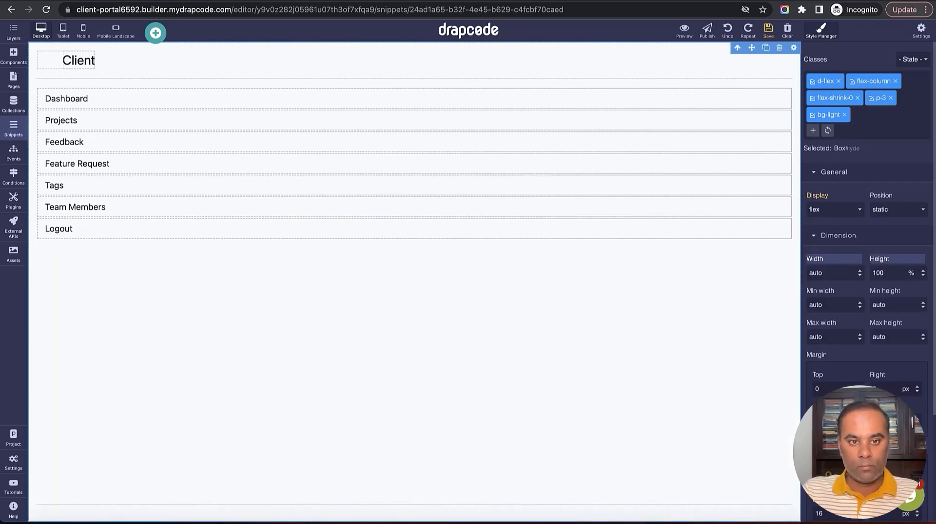
{"action": "left_click", "coordinate": [768, 30]}
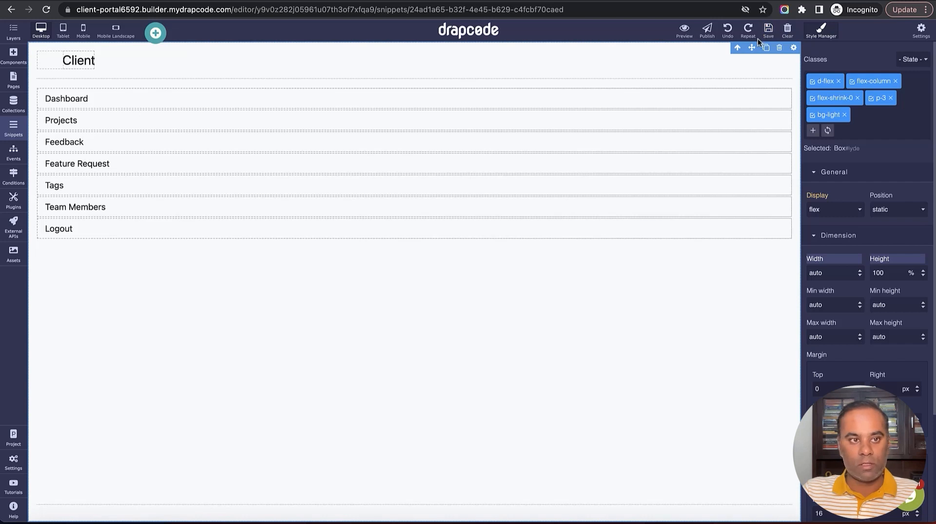
{"action": "left_click", "coordinate": [20, 82]}
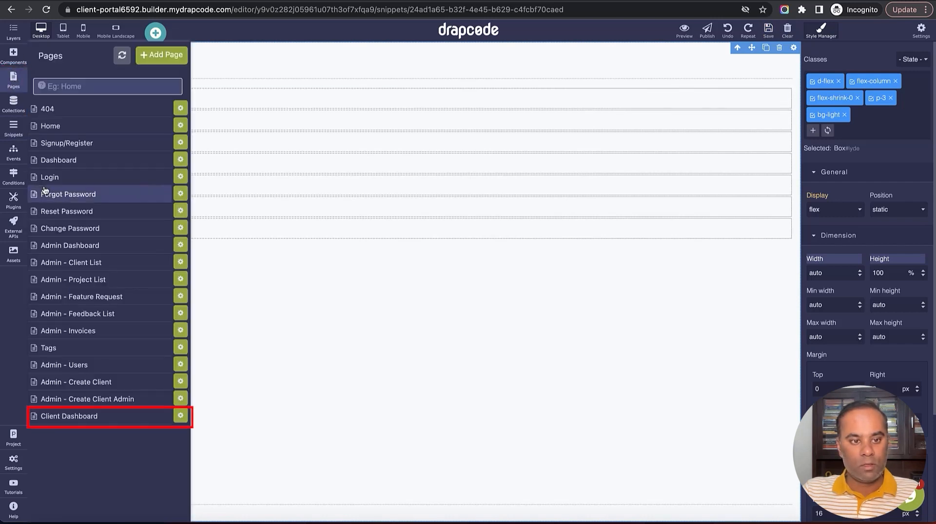
Check the sidebar on the Client Dashboard page, then bring up the Login event's workflow
{"action": "left_click", "coordinate": [72, 417]}
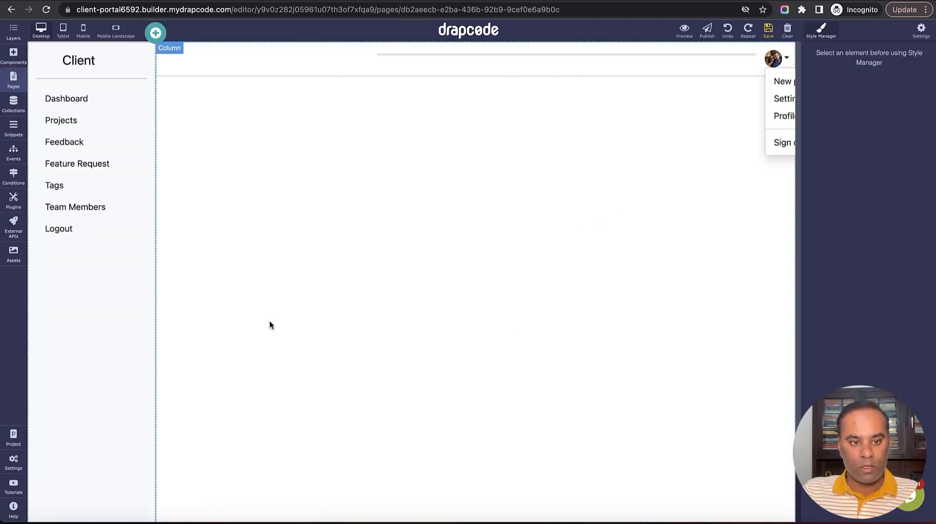
{"action": "left_click", "coordinate": [616, 199]}
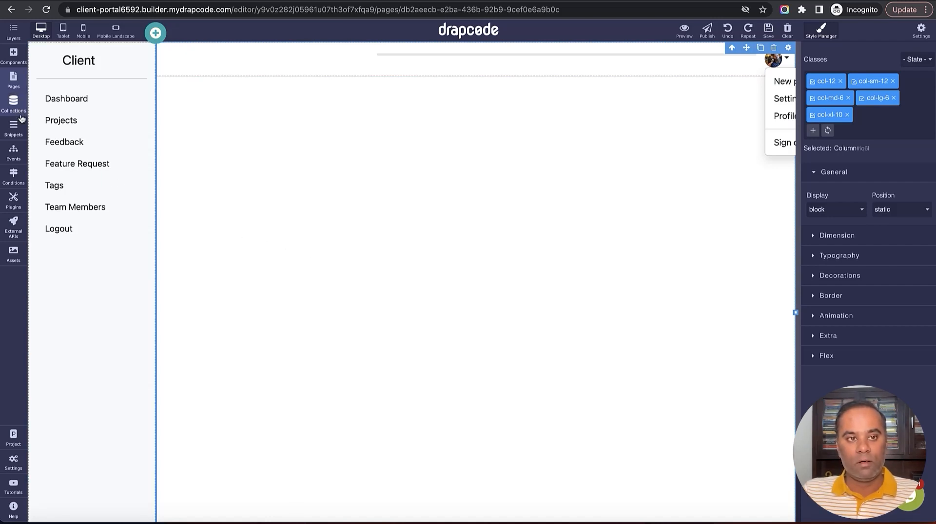
{"action": "left_click", "coordinate": [13, 155]}
{"action": "left_click", "coordinate": [62, 158]}
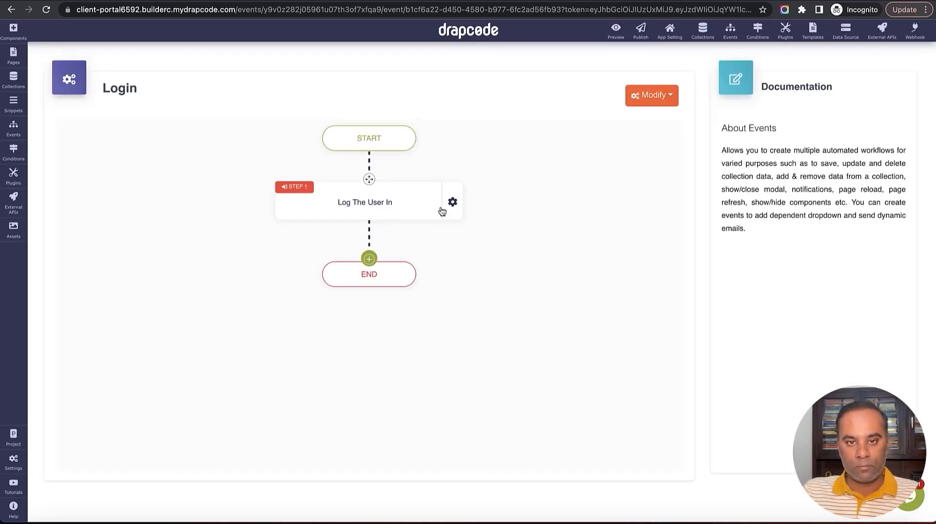
In Log The User In, land Client Admin users on Client Dashboard with message 'Success'
{"action": "left_click", "coordinate": [452, 192]}
{"action": "left_click", "coordinate": [474, 214]}
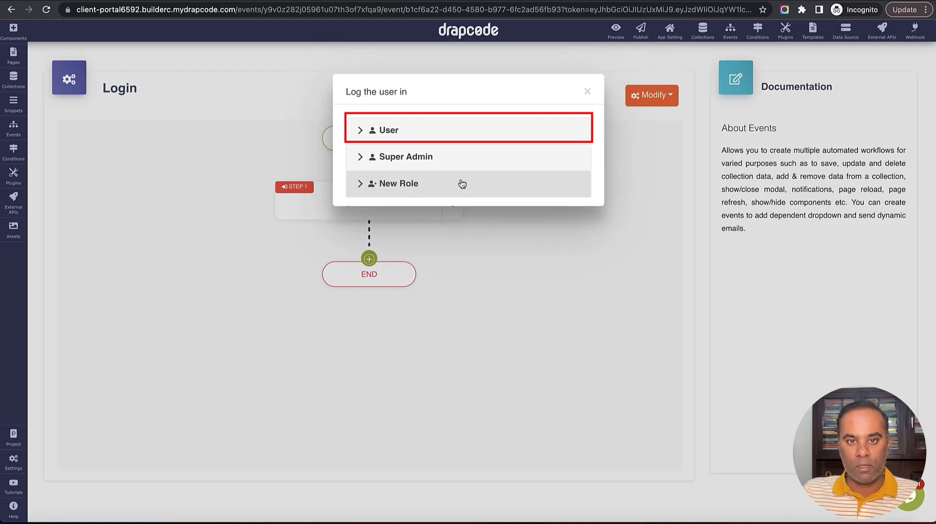
{"action": "left_click", "coordinate": [430, 129]}
{"action": "left_click", "coordinate": [428, 176]}
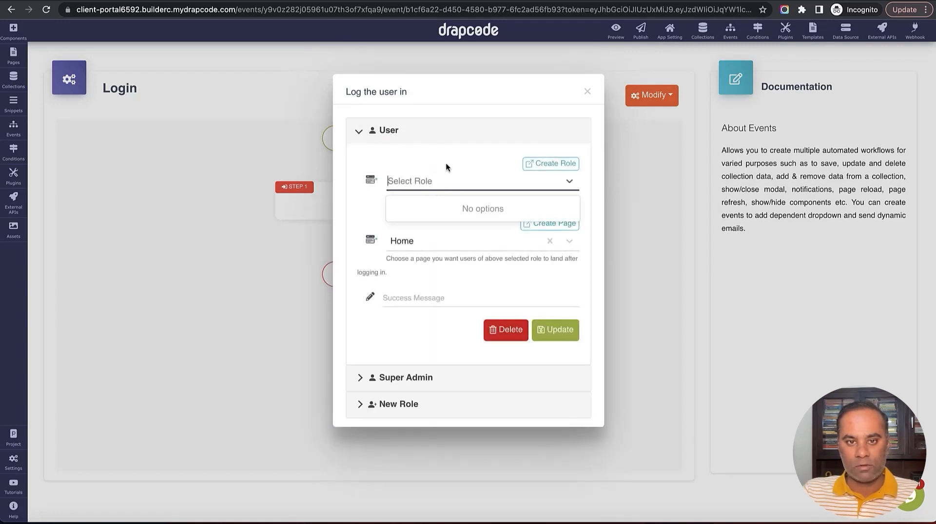
{"action": "left_click", "coordinate": [447, 159]}
{"action": "left_click", "coordinate": [445, 183]}
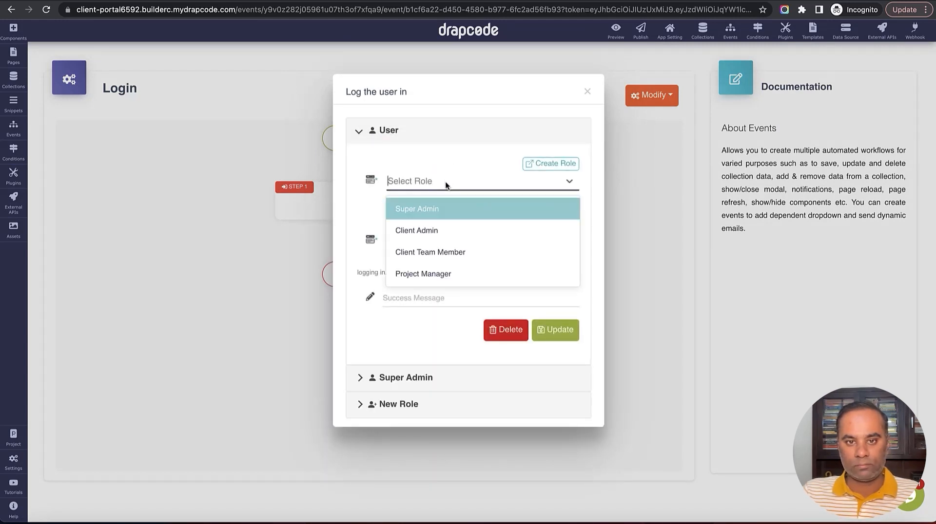
{"action": "left_click", "coordinate": [438, 229]}
{"action": "left_click", "coordinate": [437, 240]}
{"action": "scroll", "coordinate": [448, 330], "scroll_direction": "down", "scroll_amount": 5}
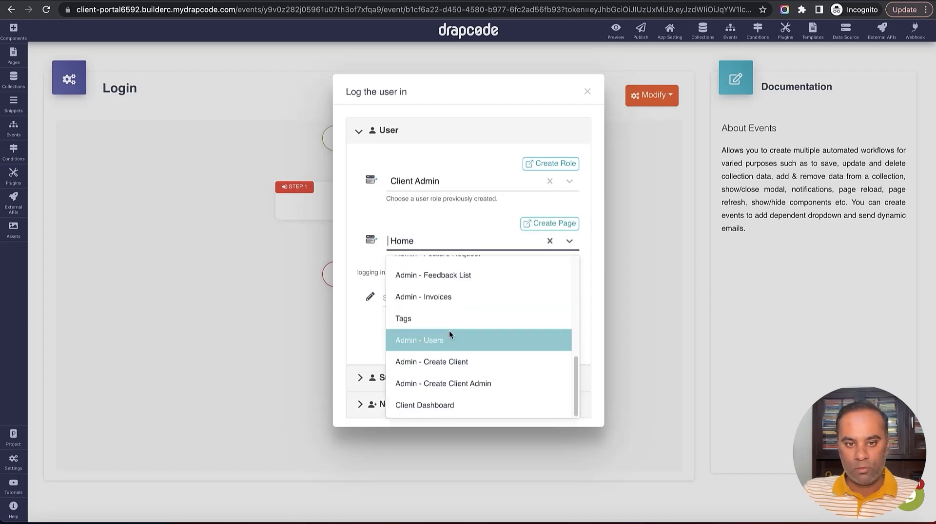
{"action": "left_click", "coordinate": [453, 403]}
{"action": "left_click", "coordinate": [484, 290]}
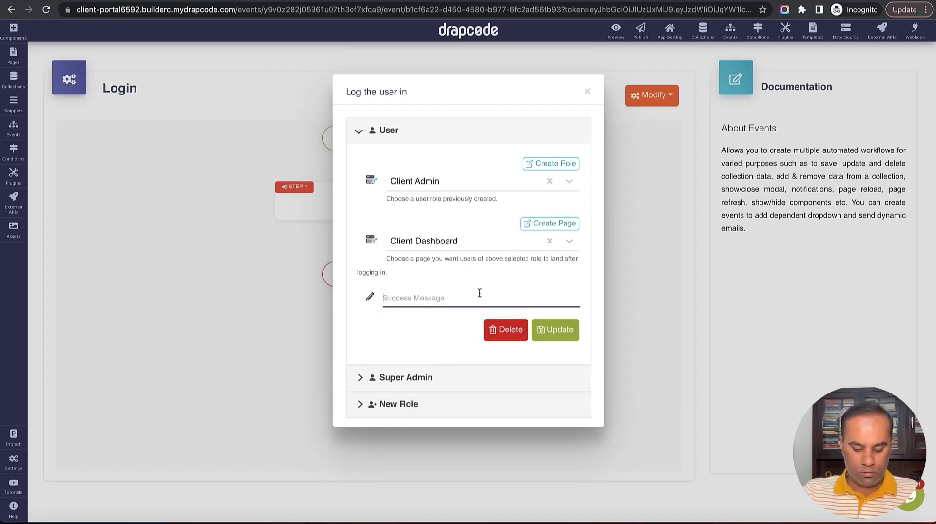
{"action": "type", "text": "Success"}
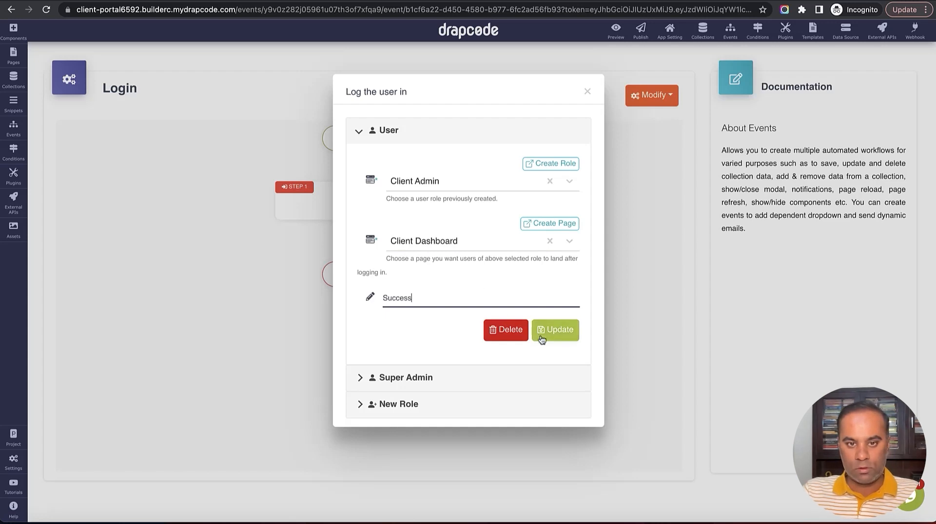
{"action": "left_click", "coordinate": [546, 332]}
Land Client Team Member users on Client Dashboard with message 'Succ' and close the step settings
{"action": "left_click", "coordinate": [458, 187]}
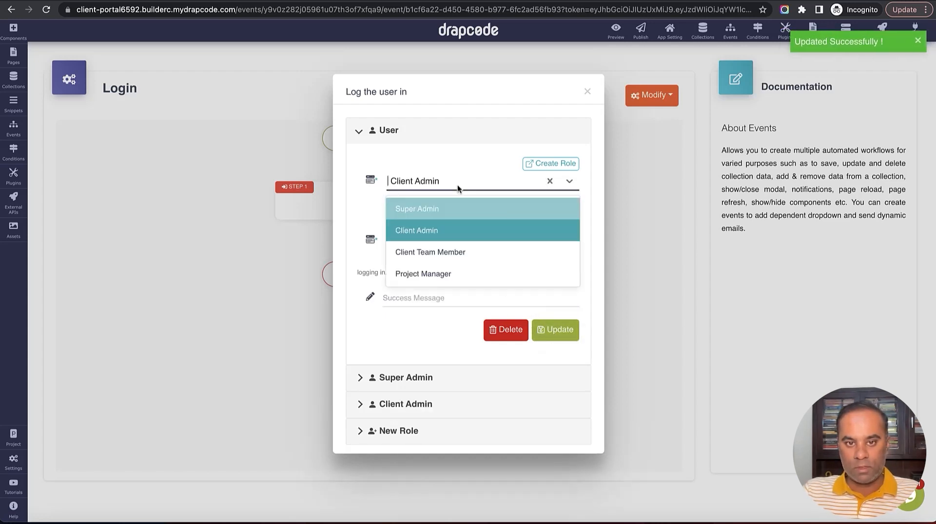
{"action": "left_click", "coordinate": [459, 252]}
{"action": "left_click", "coordinate": [456, 244]}
{"action": "scroll", "coordinate": [461, 326], "scroll_direction": "down", "scroll_amount": 5}
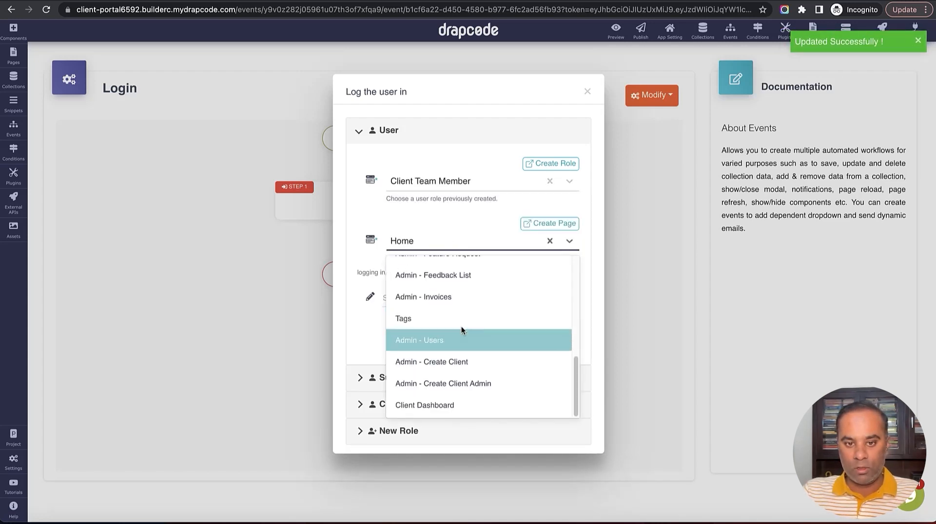
{"action": "left_click", "coordinate": [449, 401]}
{"action": "left_click", "coordinate": [436, 300]}
{"action": "type", "text": "Success"}
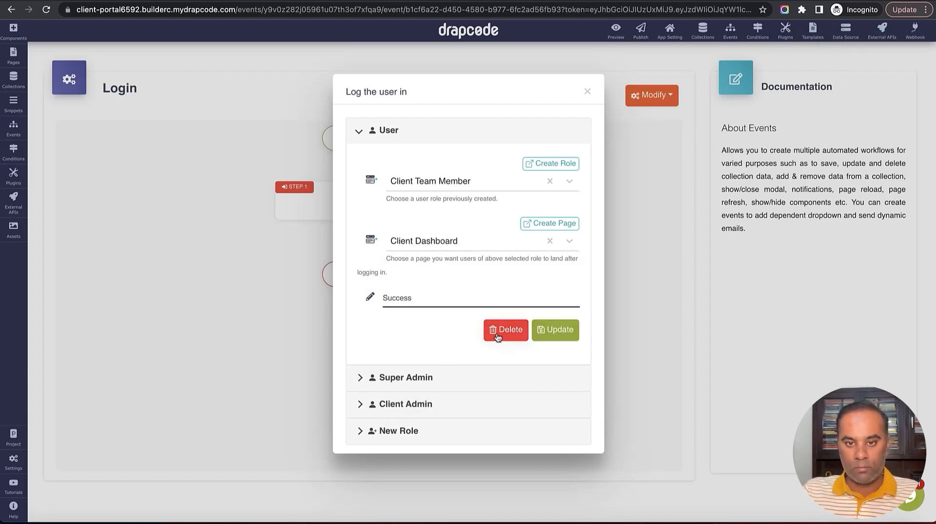
{"action": "left_click", "coordinate": [546, 332]}
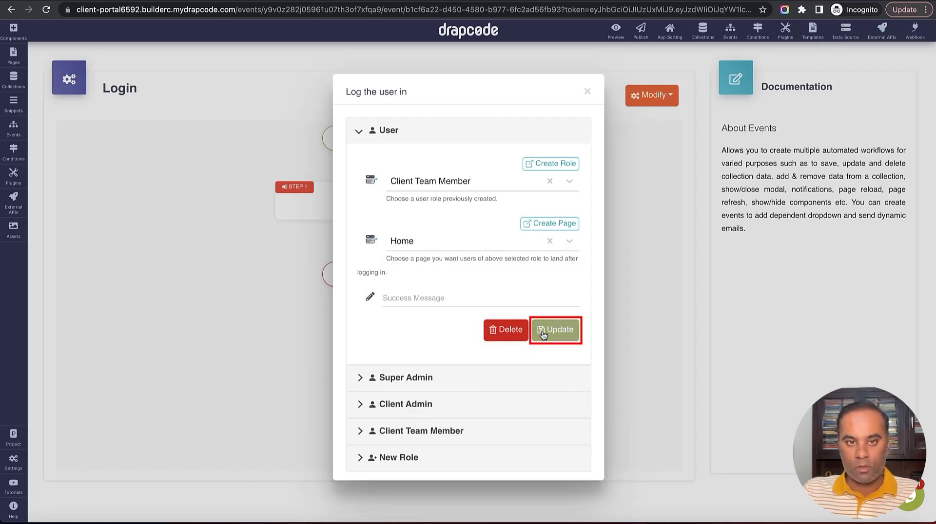
{"action": "left_click", "coordinate": [382, 137]}
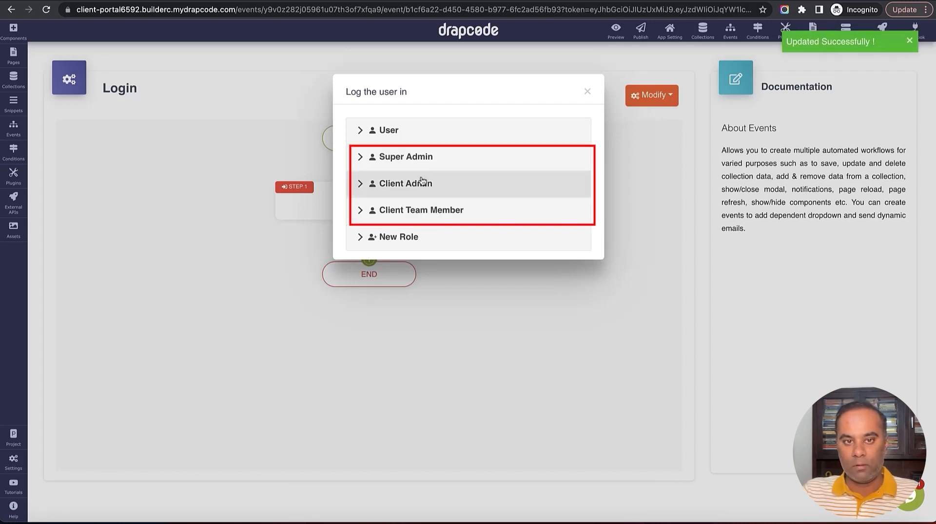
{"action": "left_click", "coordinate": [588, 92]}
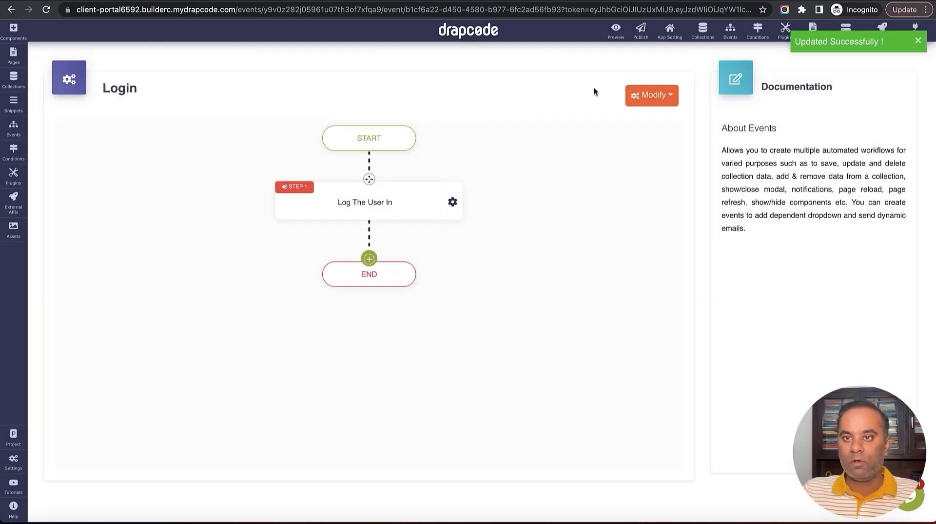
Sign out of the admin preview and view the User collection's records
{"action": "left_click", "coordinate": [916, 40]}
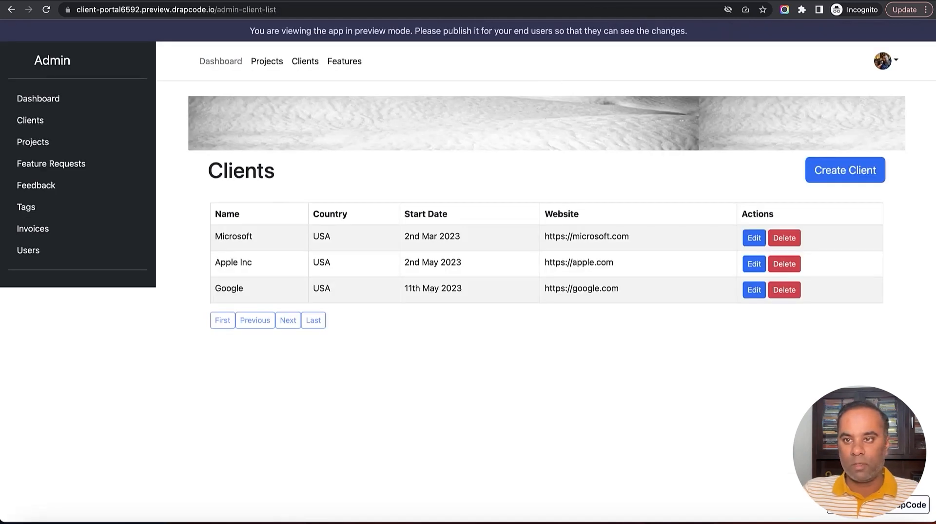
{"action": "left_click", "coordinate": [894, 71]}
{"action": "left_click", "coordinate": [853, 144]}
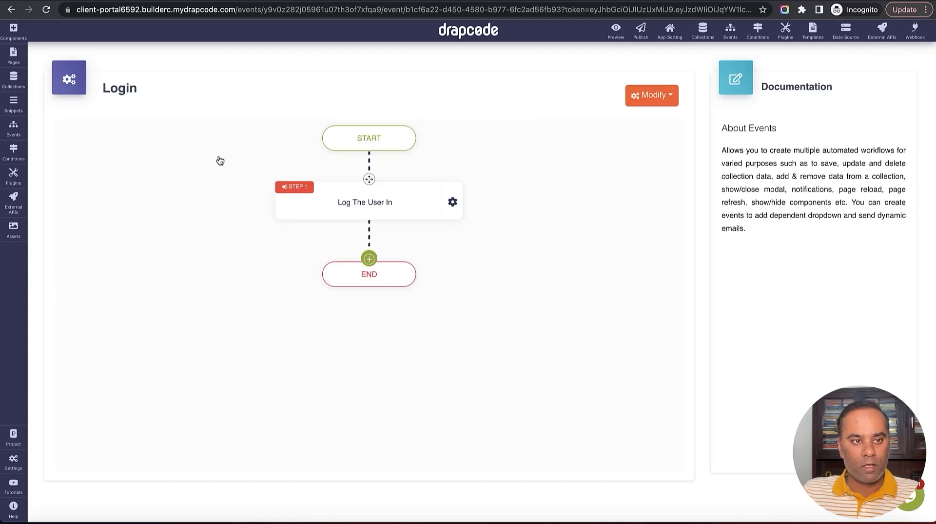
{"action": "left_click", "coordinate": [13, 79]}
{"action": "left_click", "coordinate": [83, 246]}
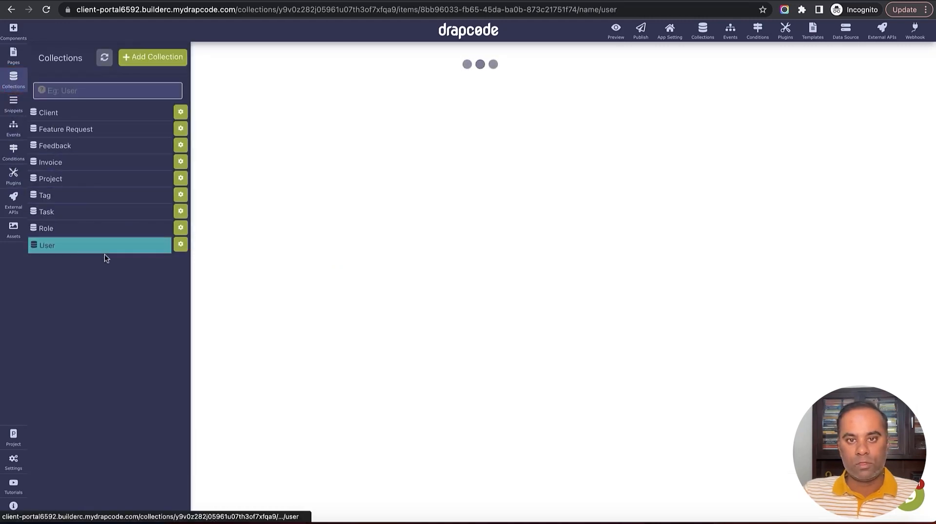
Log into the preview with the Google client admin's copied e-mail and password
{"action": "triple_click", "coordinate": [115, 188]}
{"action": "key", "text": "super+c"}
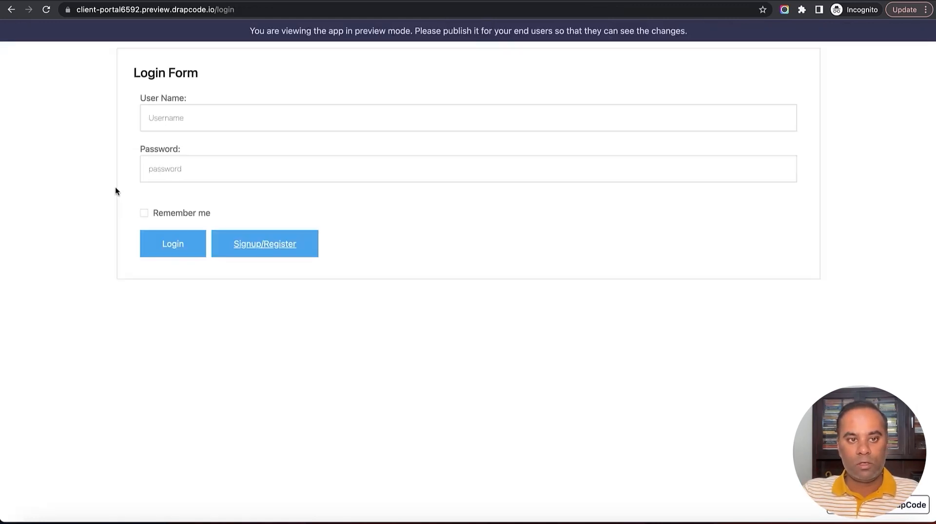
{"action": "left_click", "coordinate": [294, 124]}
{"action": "key", "text": "super+v"}
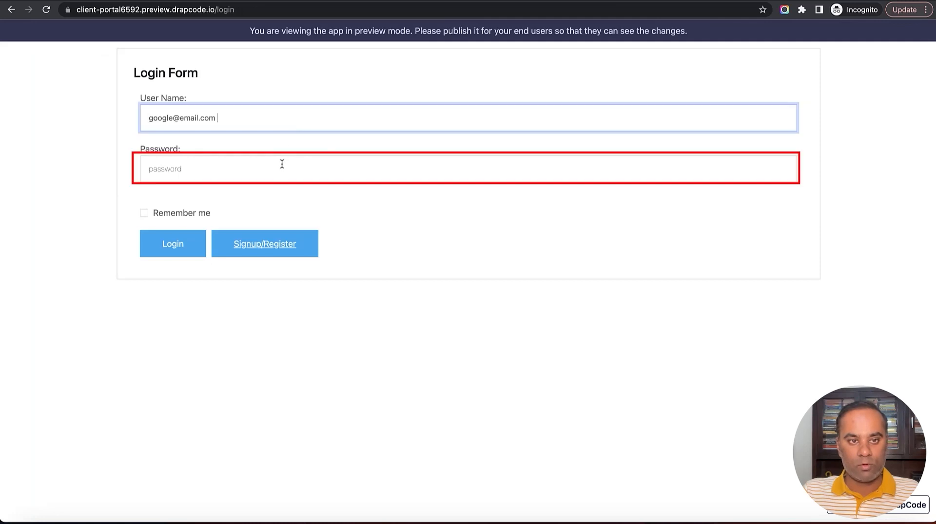
{"action": "key", "text": "Tab"}
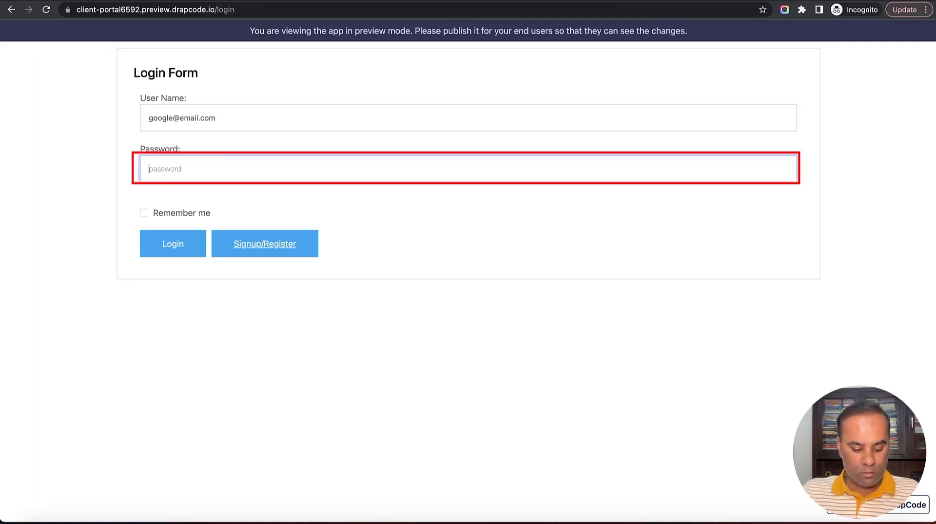
{"action": "type", "text": "•"}
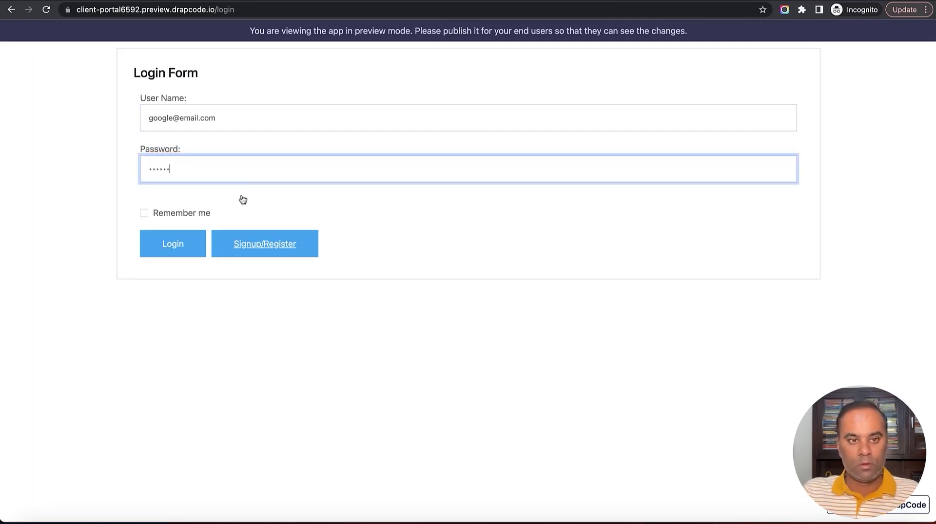
{"action": "left_click", "coordinate": [177, 245]}
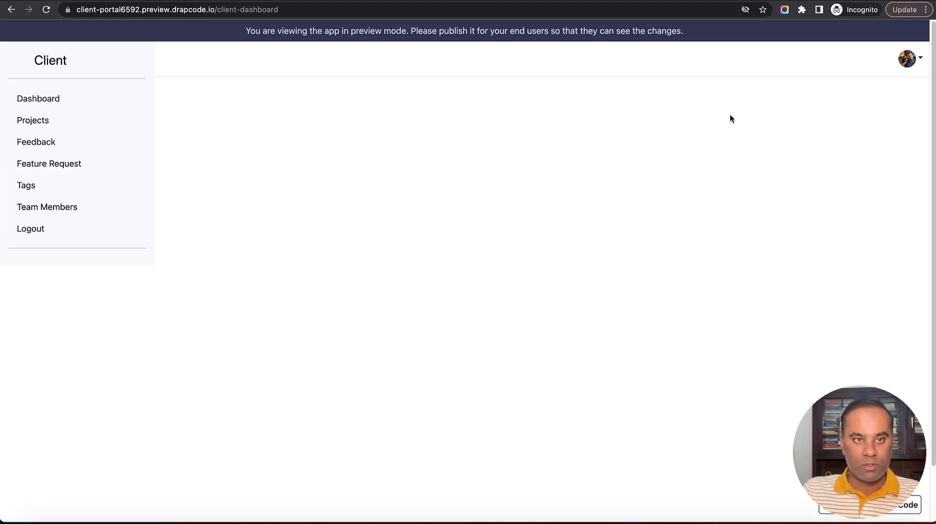
Start a new User record and enter the team member's e-mail and password
{"action": "key", "text": "ctrl+Tab"}
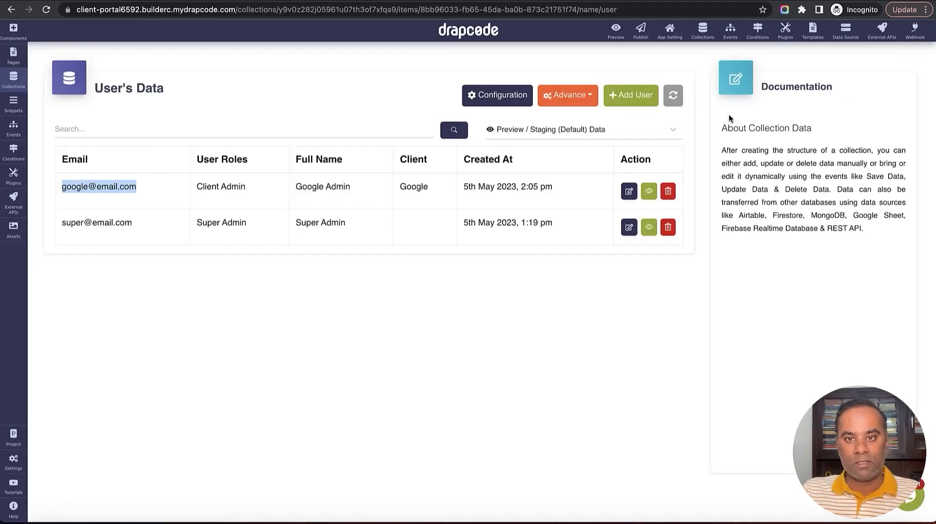
{"action": "left_click", "coordinate": [639, 102]}
{"action": "left_click", "coordinate": [479, 131]}
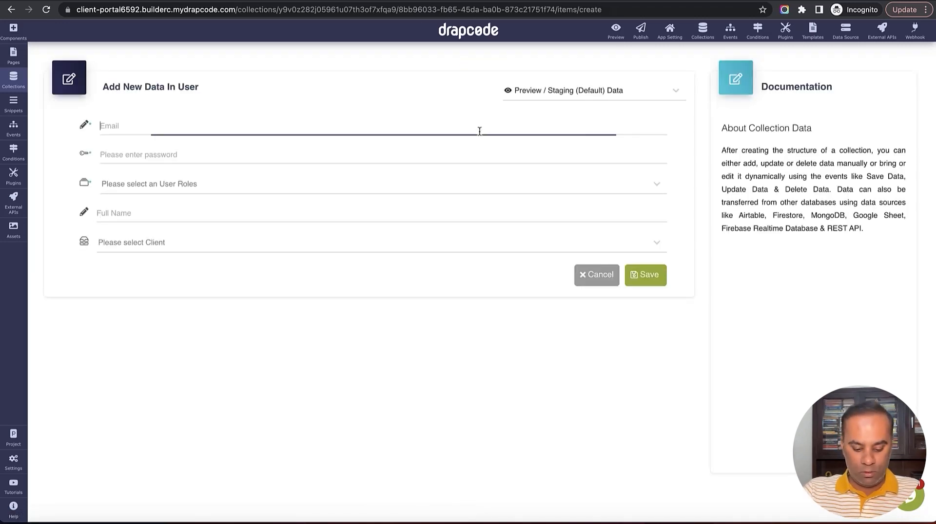
{"action": "type", "text": "G"}
{"action": "key", "text": "BackSpace"}
{"action": "type", "text": "g"}
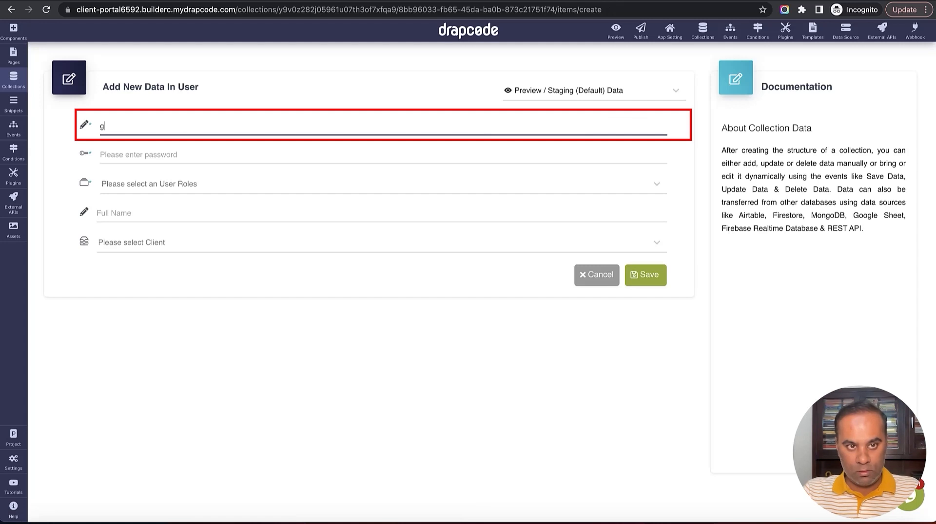
{"action": "type", "text": "oogle-tea"}
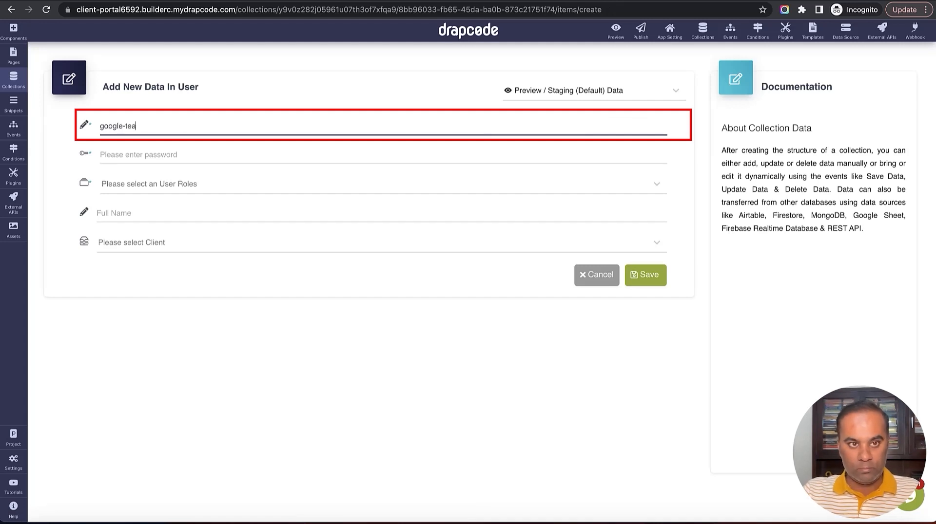
{"action": "type", "text": "m@email.co"}
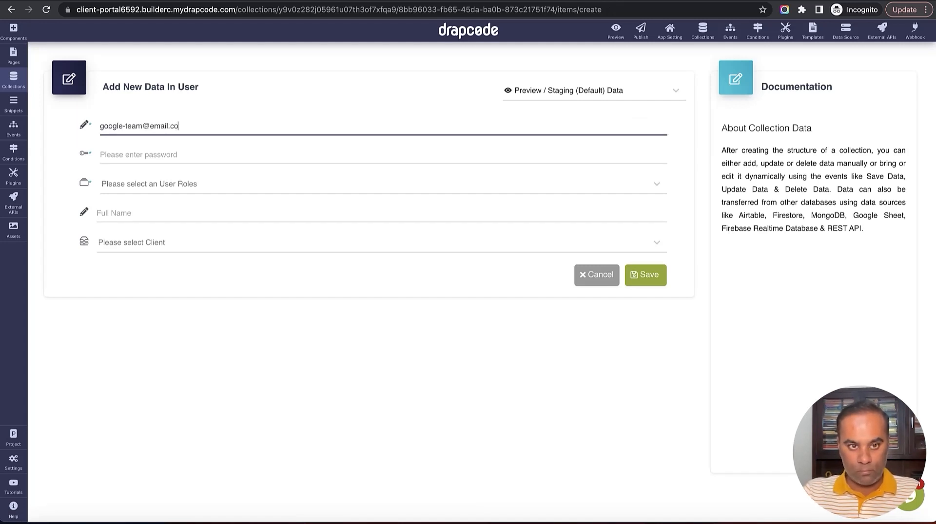
{"action": "type", "text": "m"}
{"action": "key", "text": "ctrl+a"}
{"action": "key", "text": "super+c"}
{"action": "key", "text": "Tab"}
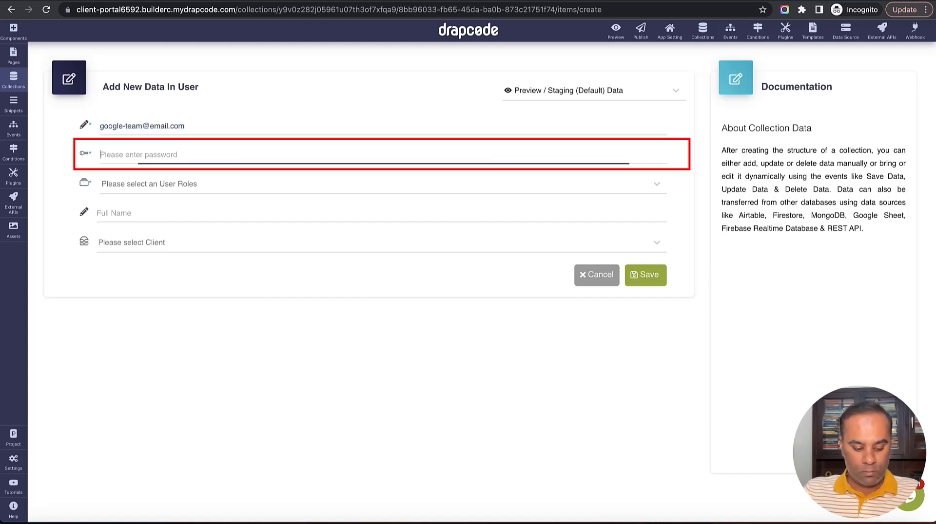
{"action": "type", "text": "••••••"}
{"action": "key", "text": "Tab"}
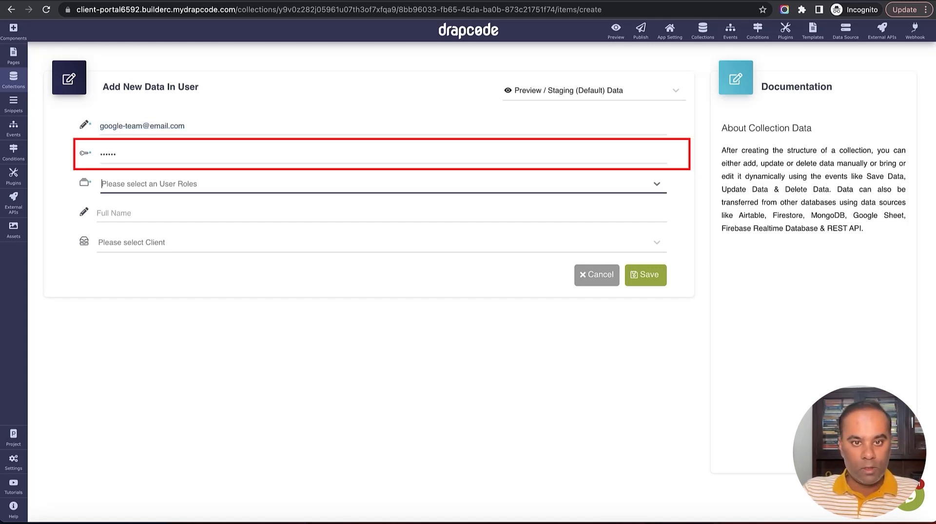
Give the user the Client Team Member role, Google client and full name 'Google Team', then save
{"action": "left_click", "coordinate": [372, 199]}
{"action": "left_click", "coordinate": [317, 269]}
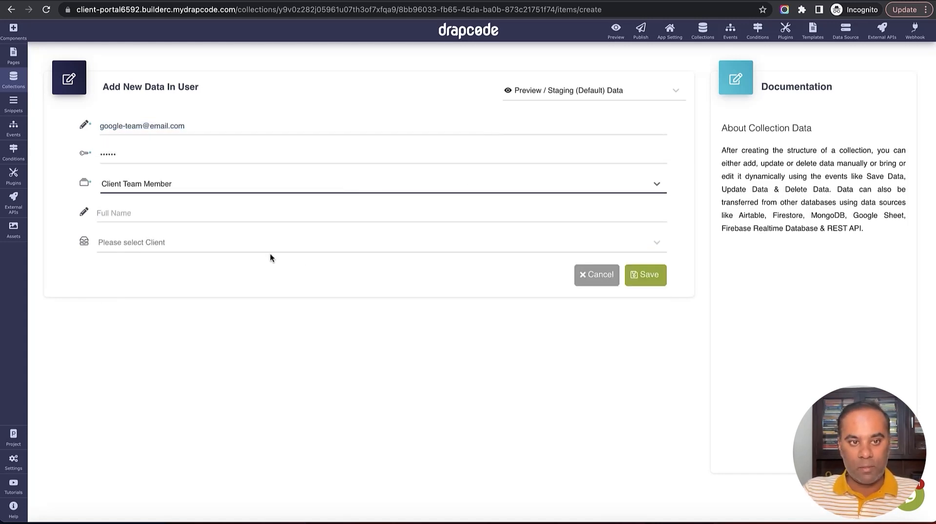
{"action": "left_click", "coordinate": [213, 240]}
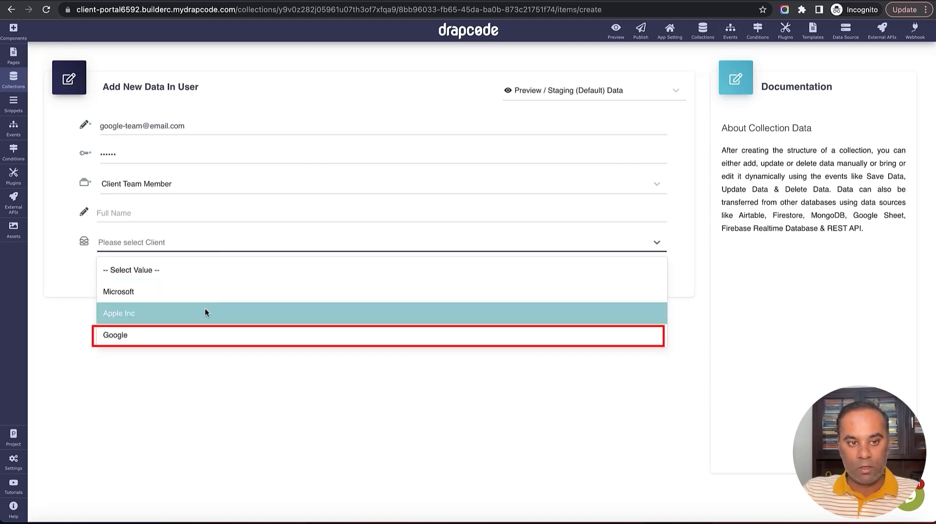
{"action": "left_click", "coordinate": [203, 333]}
{"action": "left_click", "coordinate": [181, 219]}
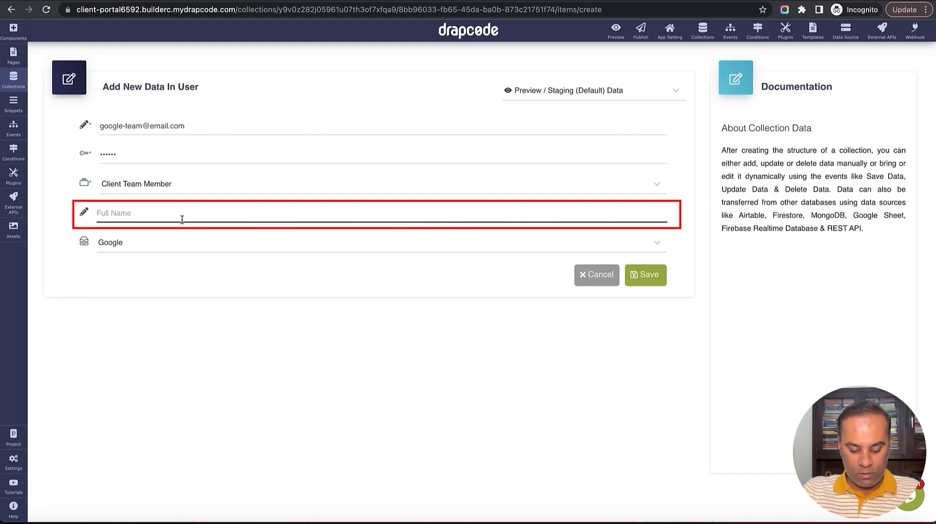
{"action": "type", "text": "Google Team"}
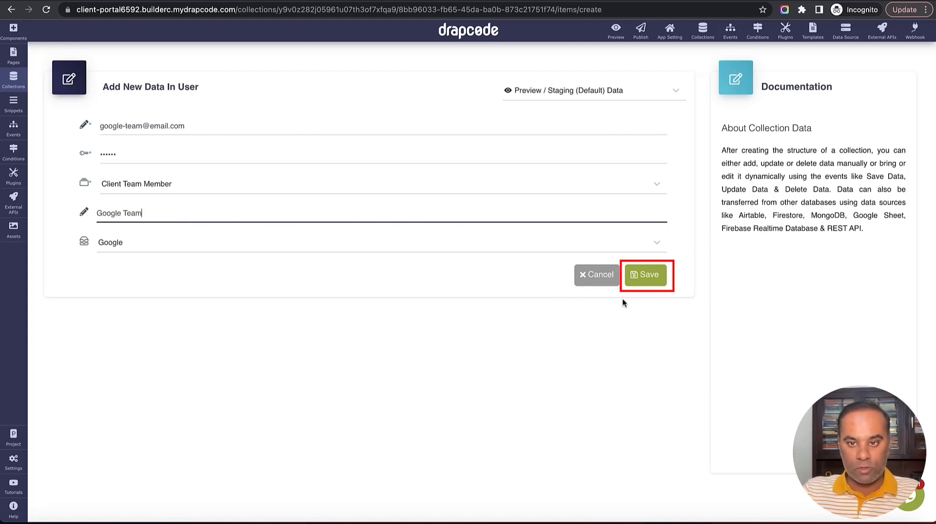
{"action": "left_click", "coordinate": [648, 278]}
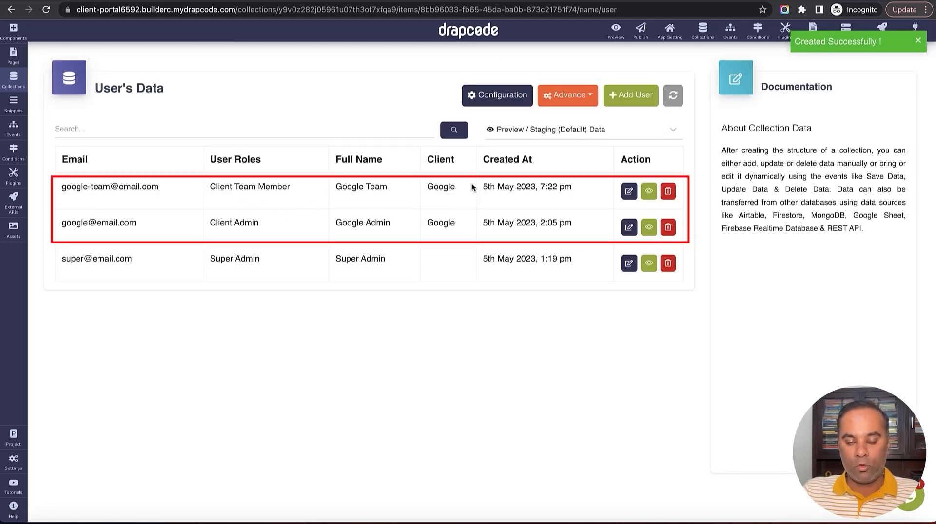
Compare Google Admin (Client Admin) and Google Team (Client Team Member) in the user records
{"action": "double_click", "coordinate": [344, 222]}
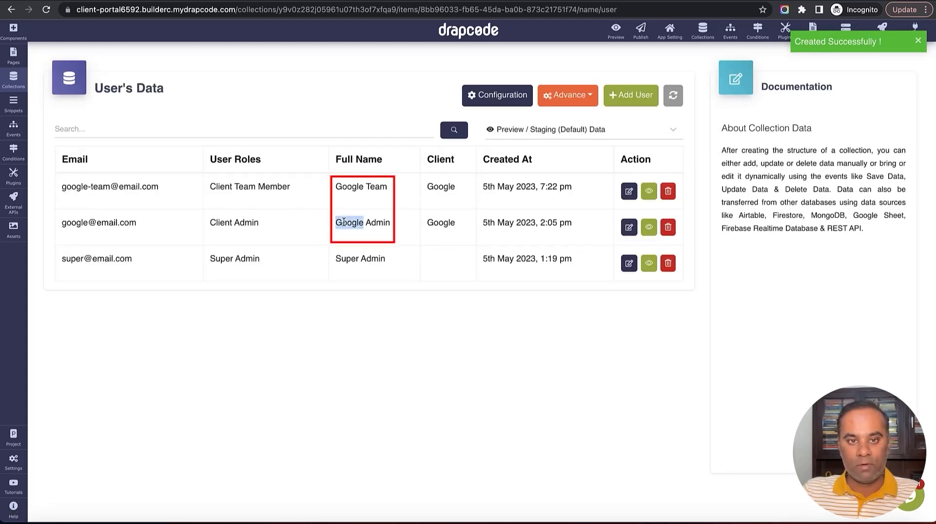
{"action": "triple_click", "coordinate": [347, 194]}
{"action": "triple_click", "coordinate": [250, 187]}
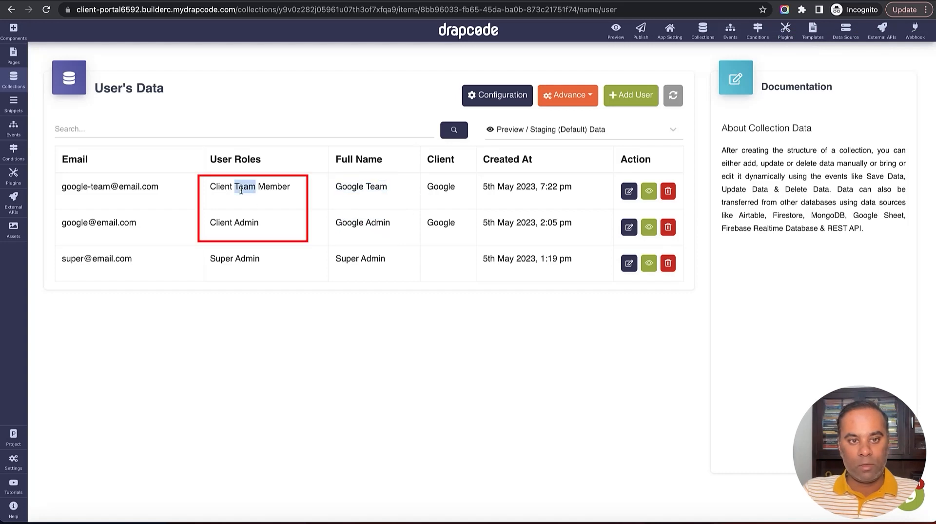
{"action": "triple_click", "coordinate": [237, 222]}
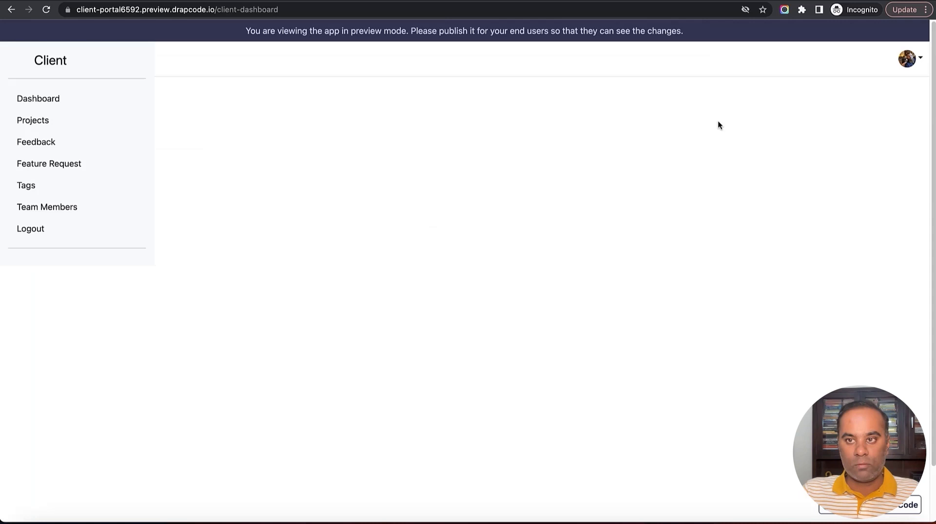
Sign out and load the Client Portal landing page by removing the dashboard path from the URL
{"action": "left_click", "coordinate": [919, 58]}
{"action": "left_click", "coordinate": [865, 144]}
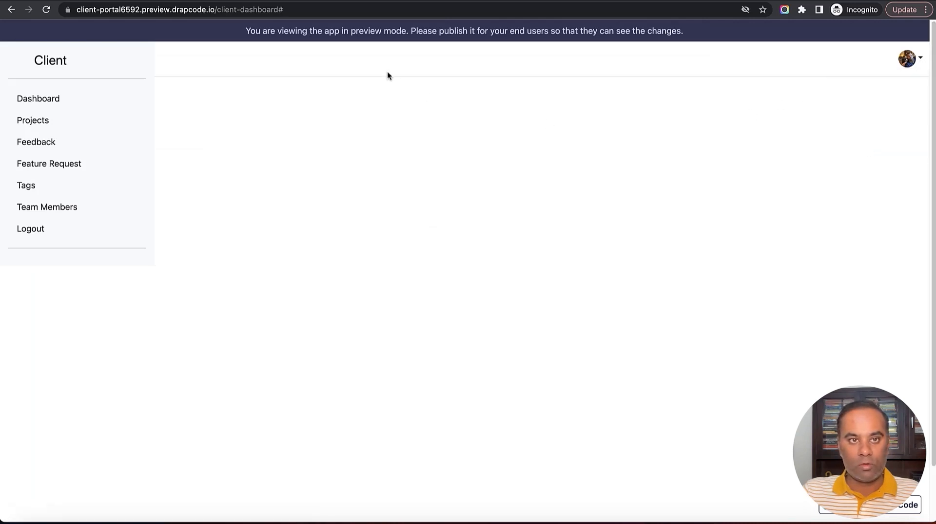
{"action": "left_click_drag", "start_coordinate": [216, 10], "coordinate": [340, 13]}
{"action": "key", "text": "BackSpace"}
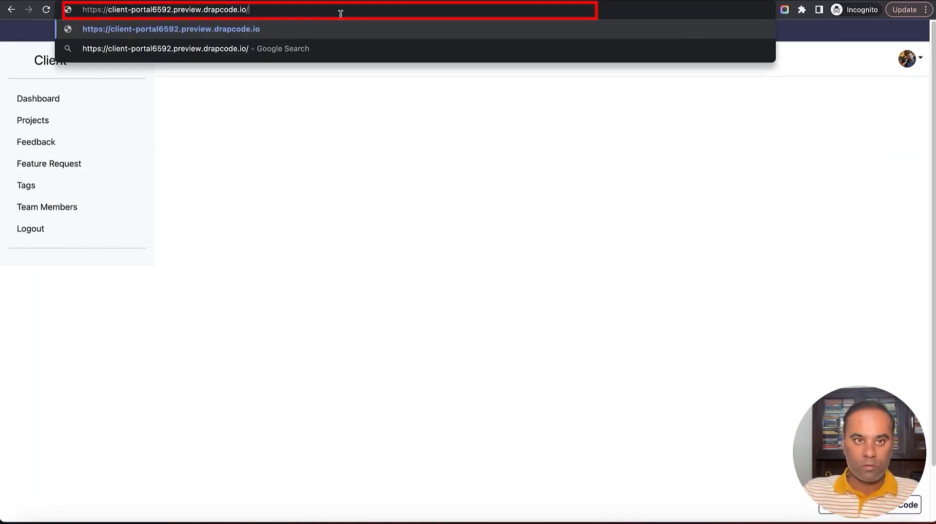
{"action": "key", "text": "Return"}
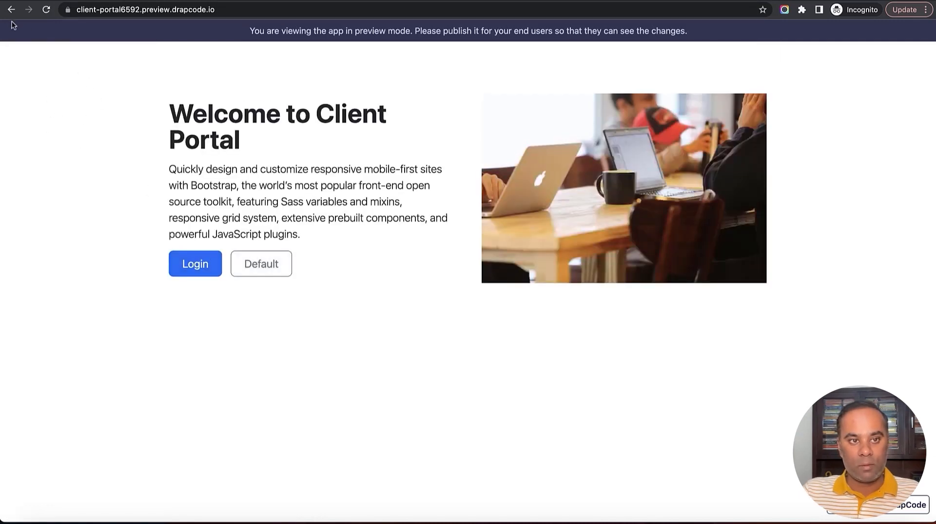
{"action": "left_click", "coordinate": [12, 11]}
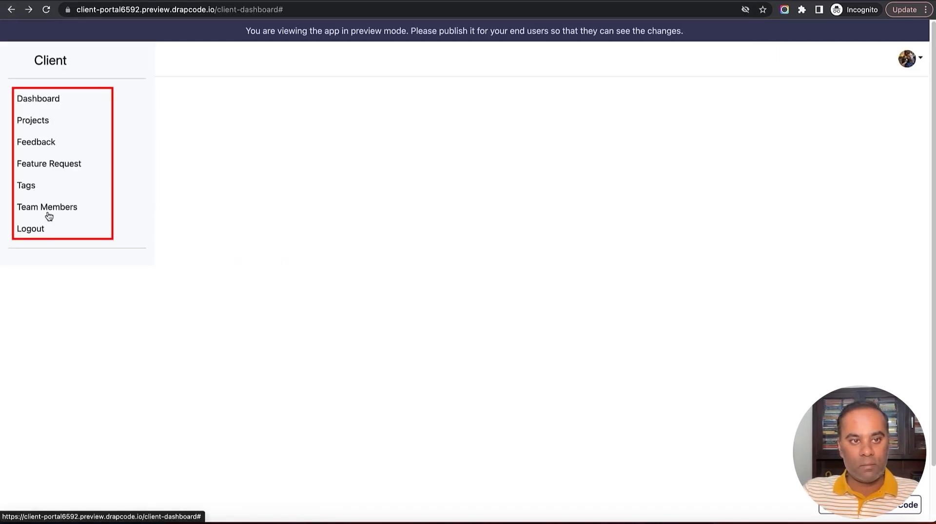
{"action": "left_click_drag", "start_coordinate": [215, 9], "coordinate": [340, 9]}
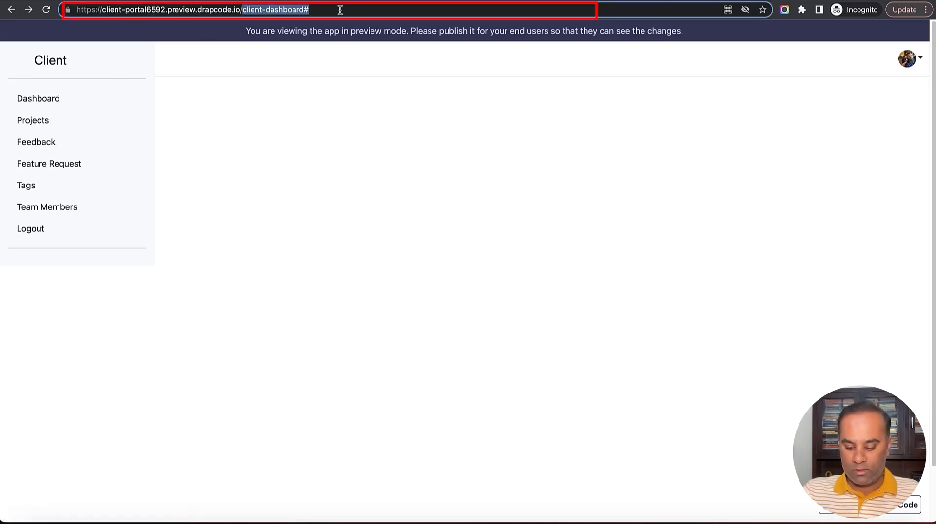
{"action": "key", "text": "BackSpace"}
{"action": "key", "text": "Return"}
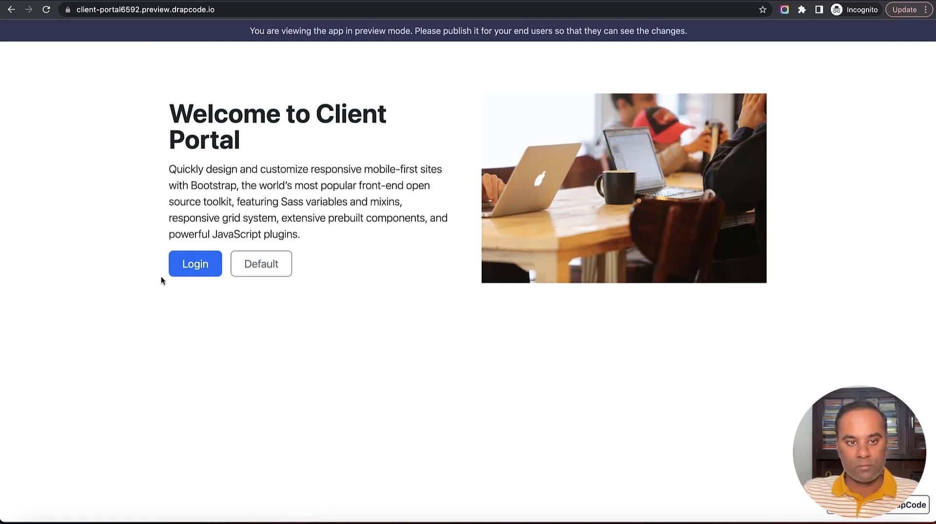
Log in with the Google Team member's e-mail and password
{"action": "left_click", "coordinate": [190, 267]}
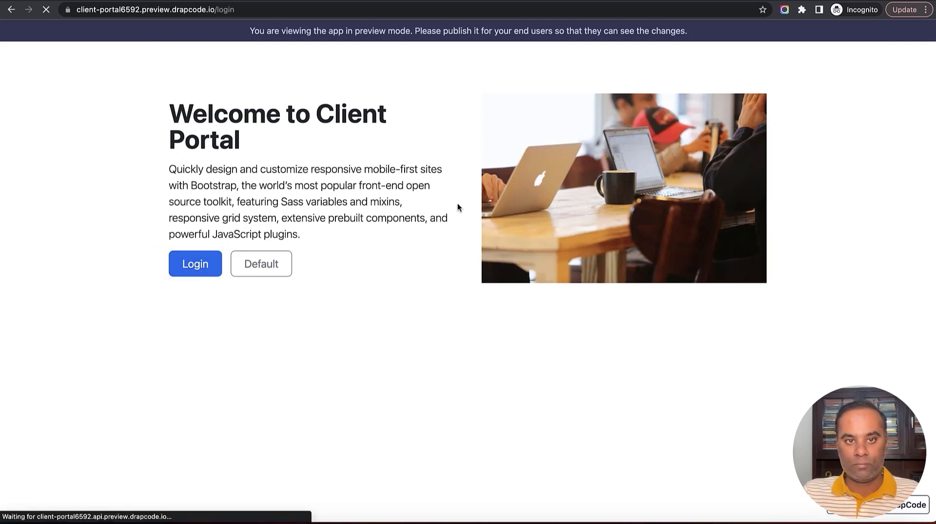
{"action": "left_click", "coordinate": [403, 114]}
{"action": "key", "text": "super+v"}
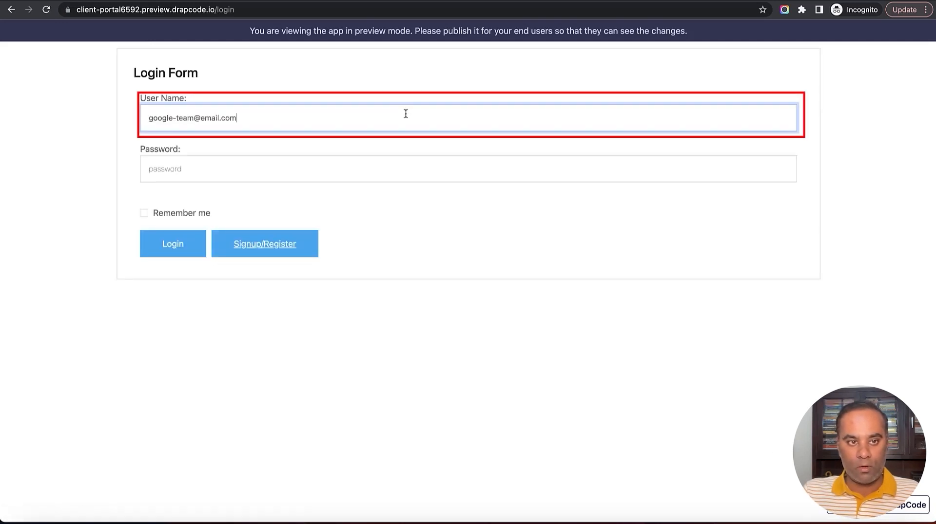
{"action": "key", "text": "Tab"}
{"action": "type", "text": "p•••••"}
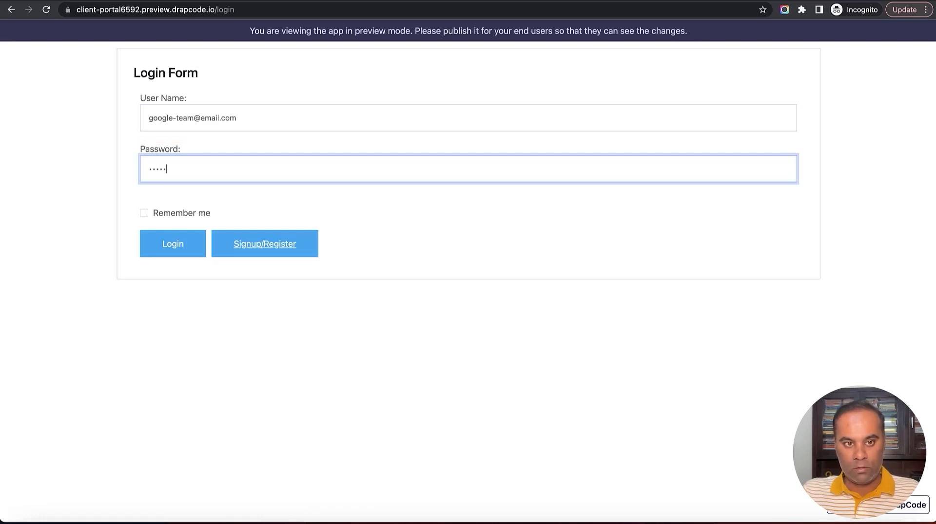
{"action": "left_click", "coordinate": [174, 245]}
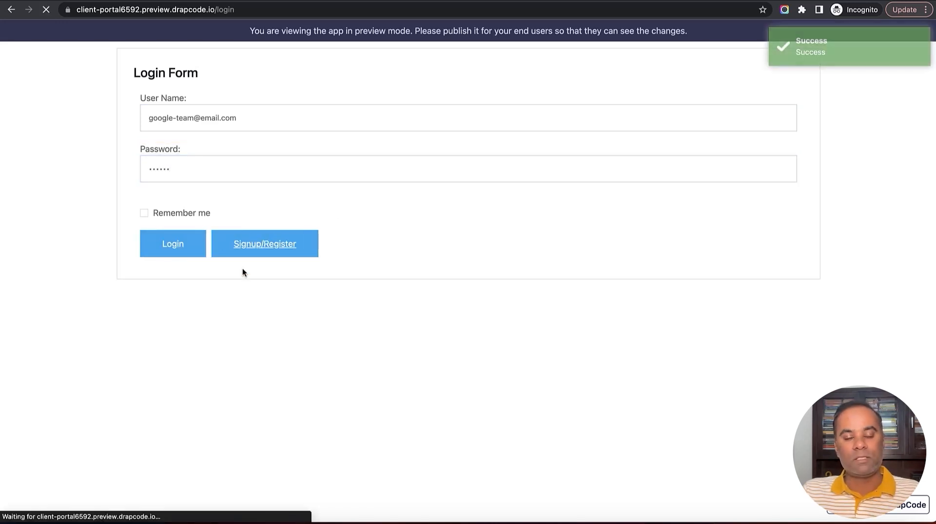